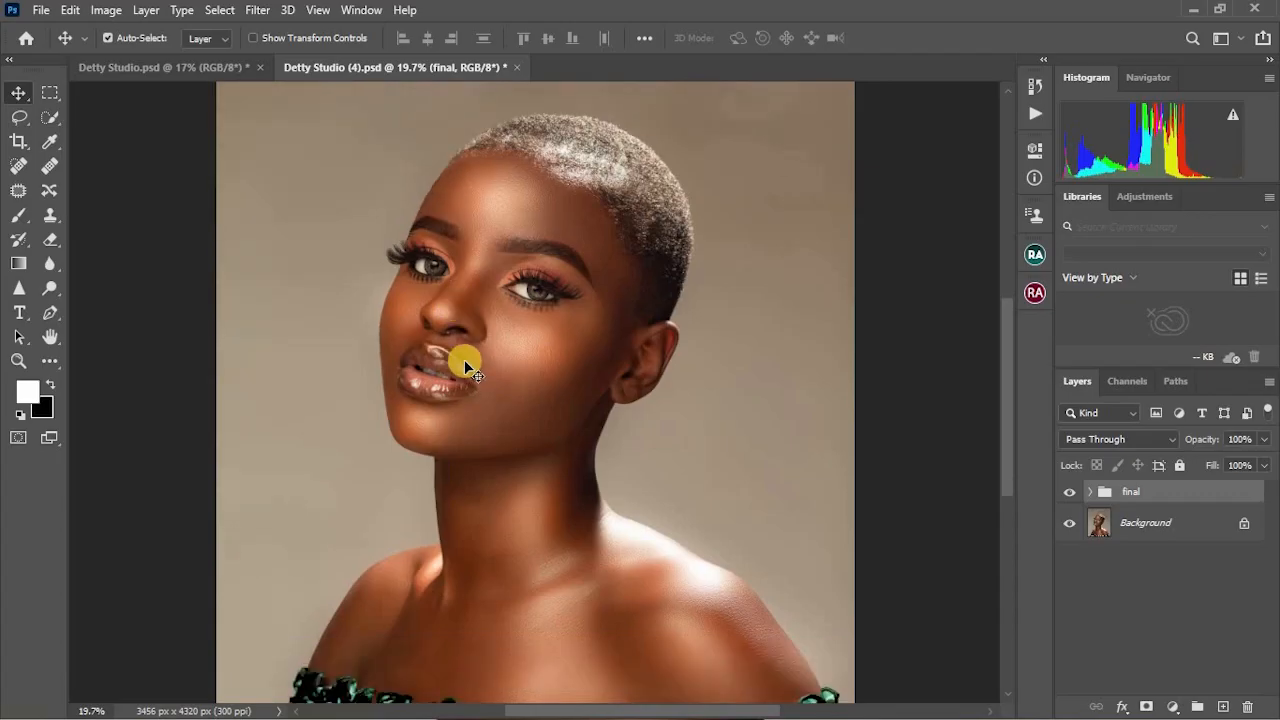
# Examine the retouched portrait in Detty Studio (4).psd up close and compare it with the unedited portrait in Detty Studio.psd
pyautogui.scroll(1, 516, 242)
pyautogui.scroll(5, 516, 242)
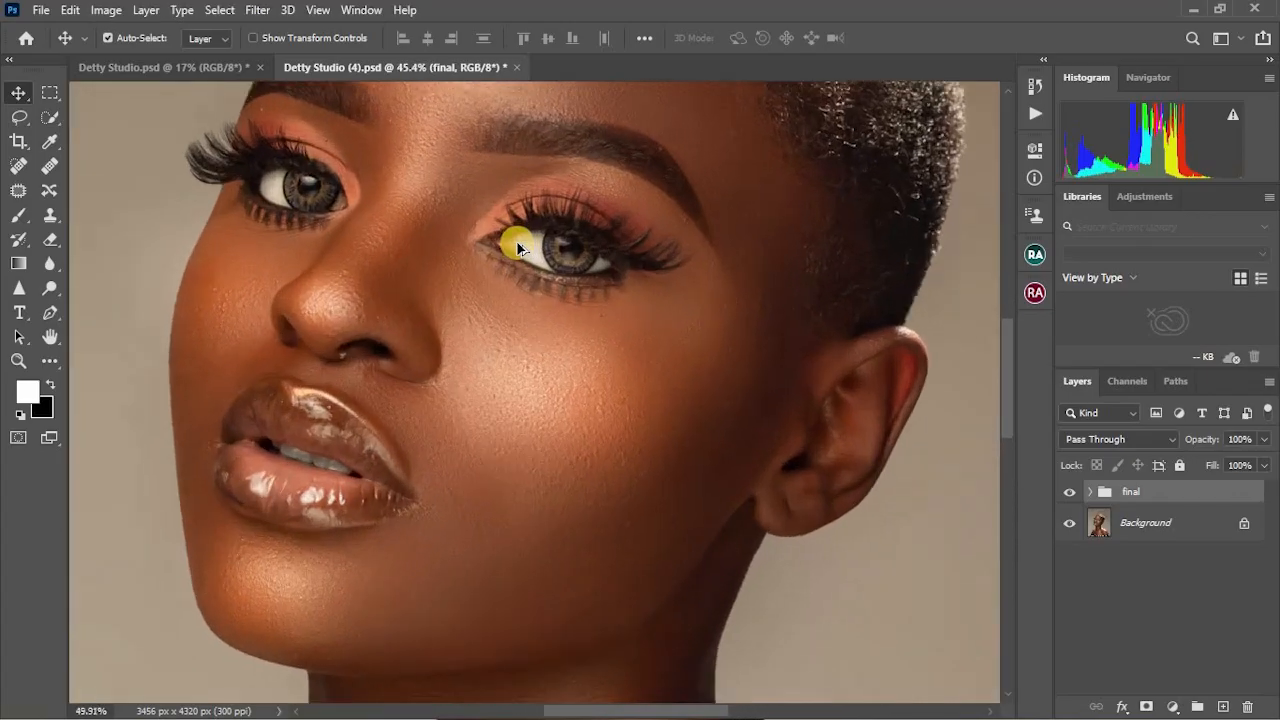
pyautogui.scroll(-4, 516, 240)
pyautogui.scroll(-3, 516, 241)
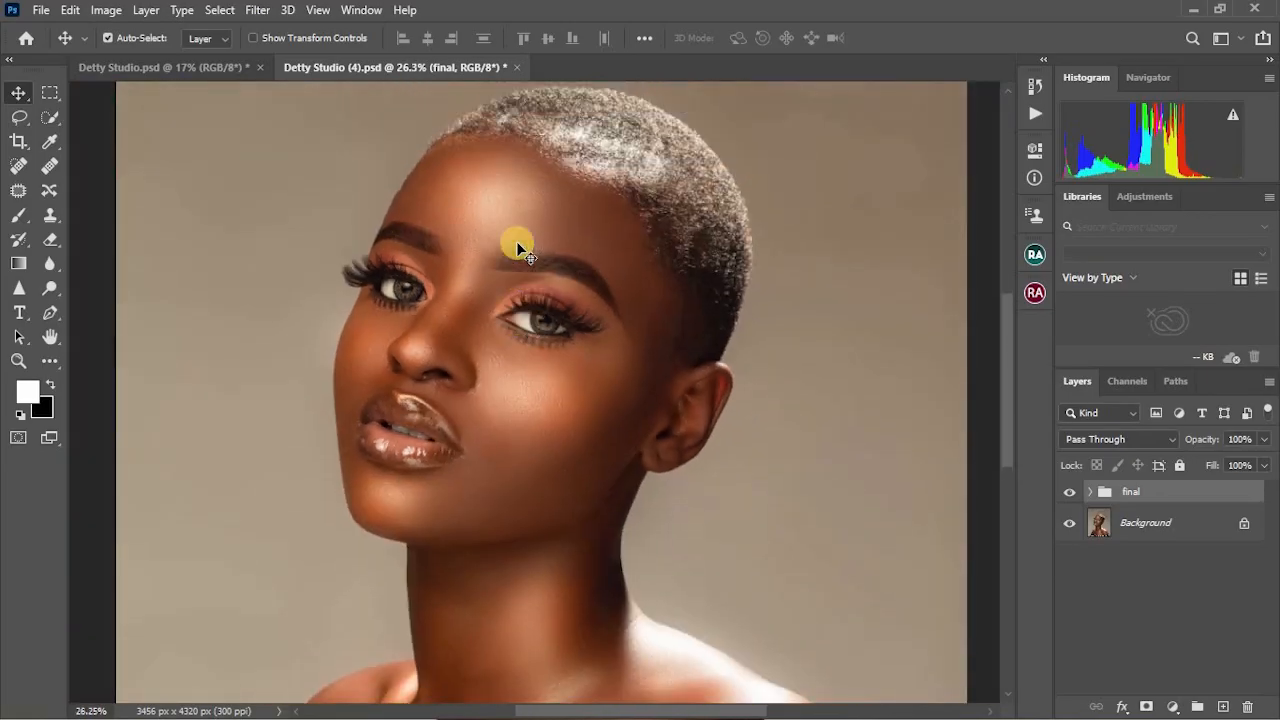
pyautogui.click(163, 69)
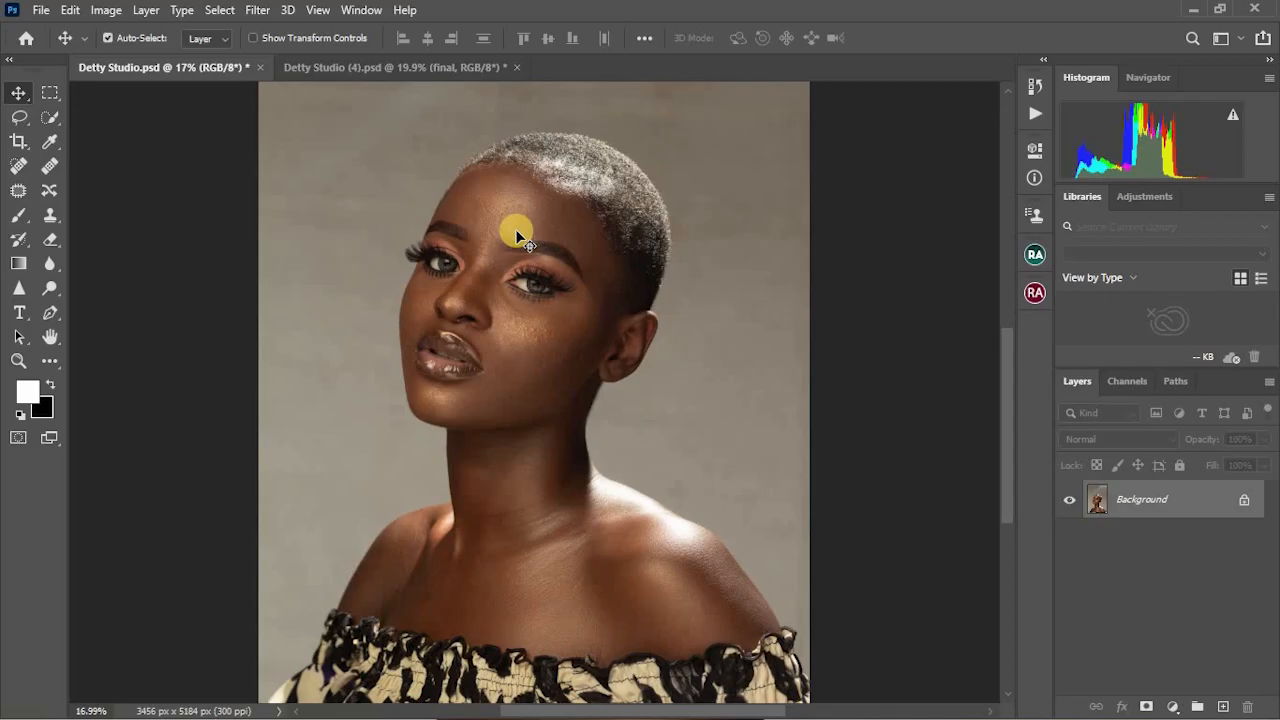
pyautogui.scroll(-1, 518, 232)
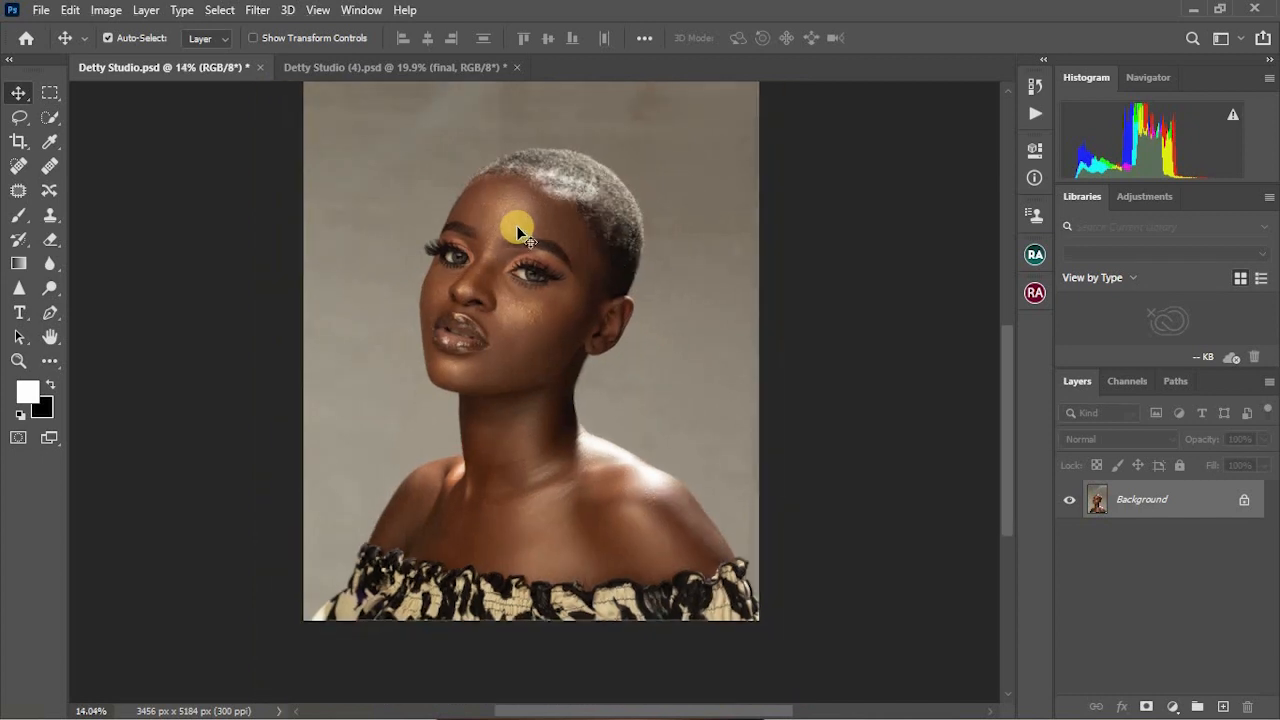
pyautogui.scroll(1, 518, 232)
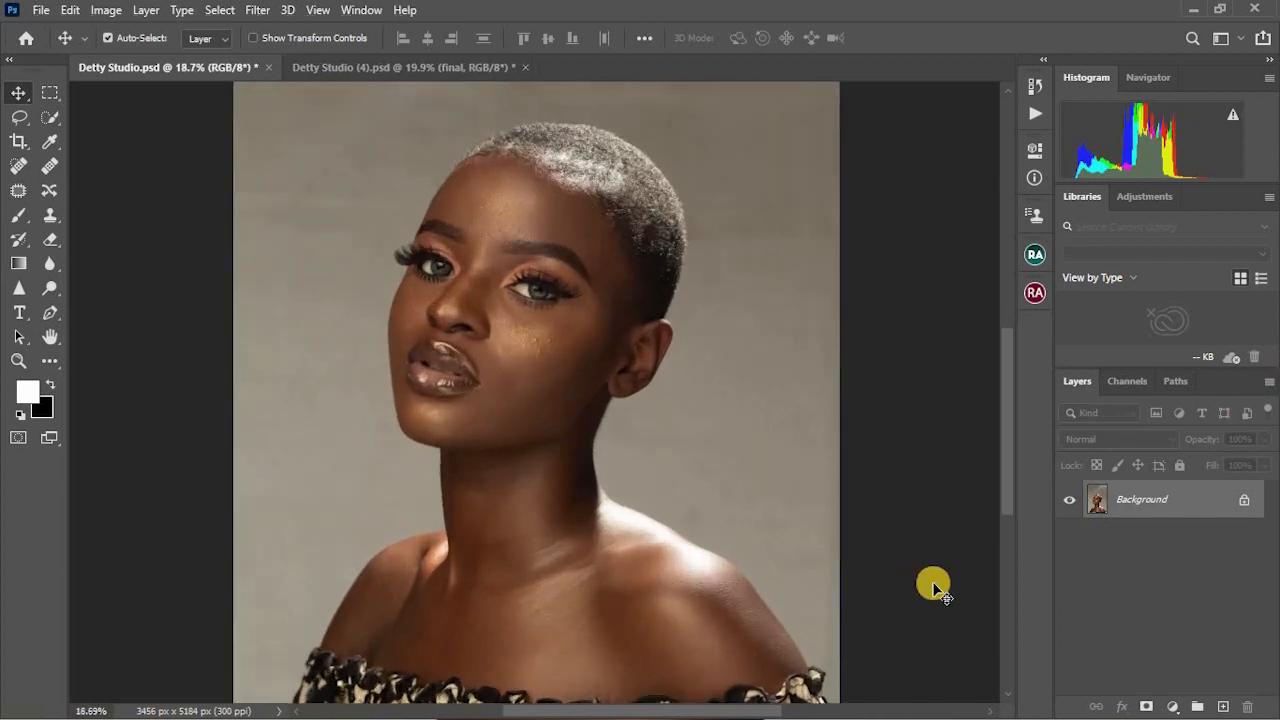
# Crop the portrait to the 4 : 5 (8 : 10) ratio, trimming empty background above the head and keeping the full dress neckline
pyautogui.click(18, 138)
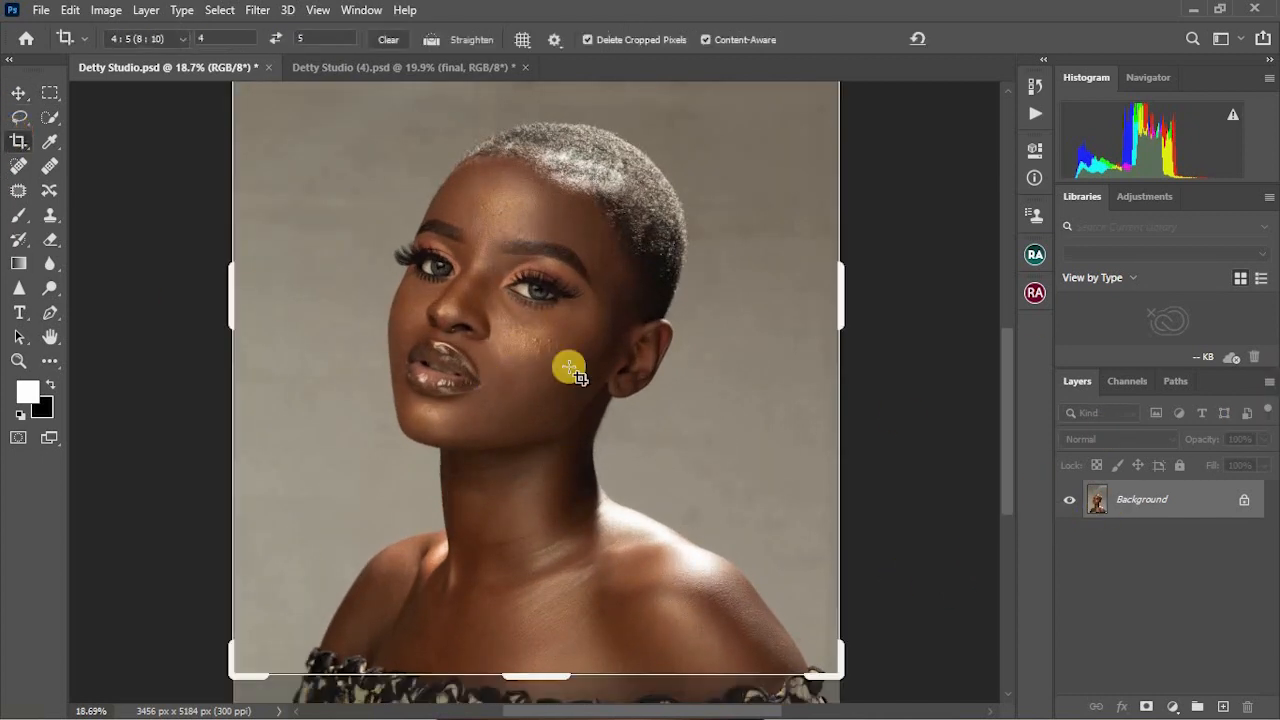
pyautogui.scroll(-1, 597, 350)
pyautogui.rightClick(543, 277)
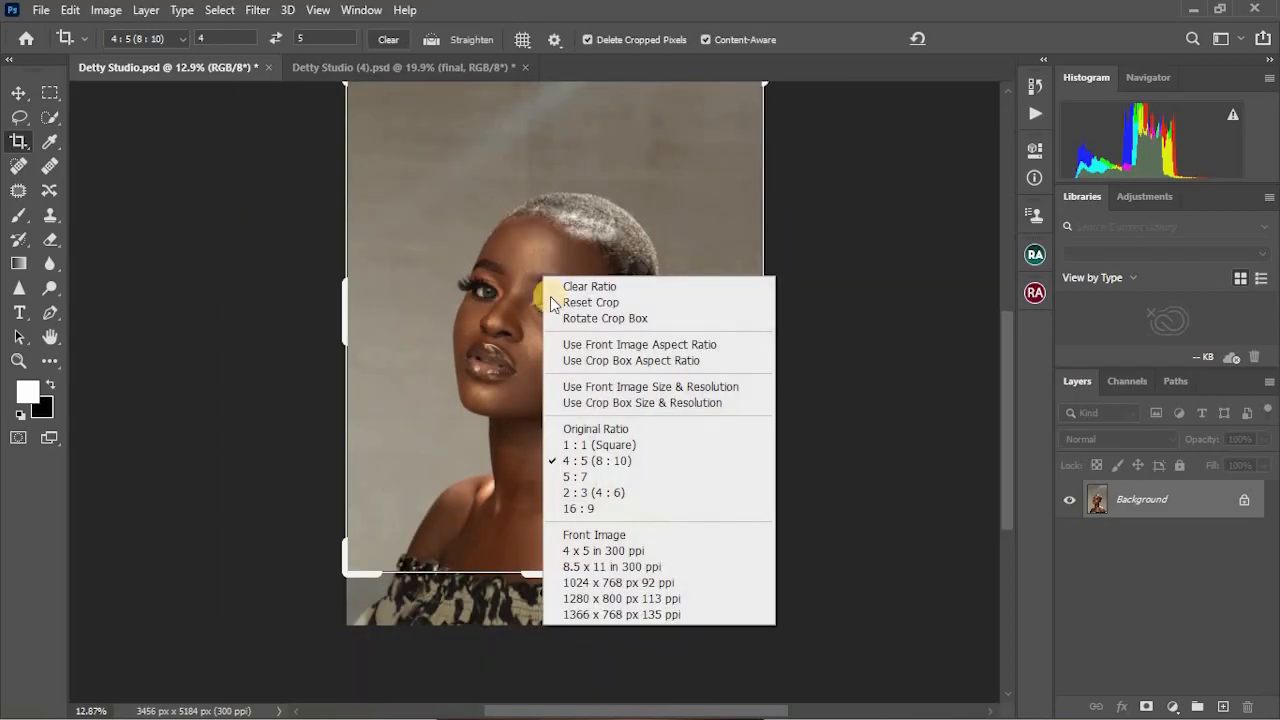
pyautogui.click(595, 461)
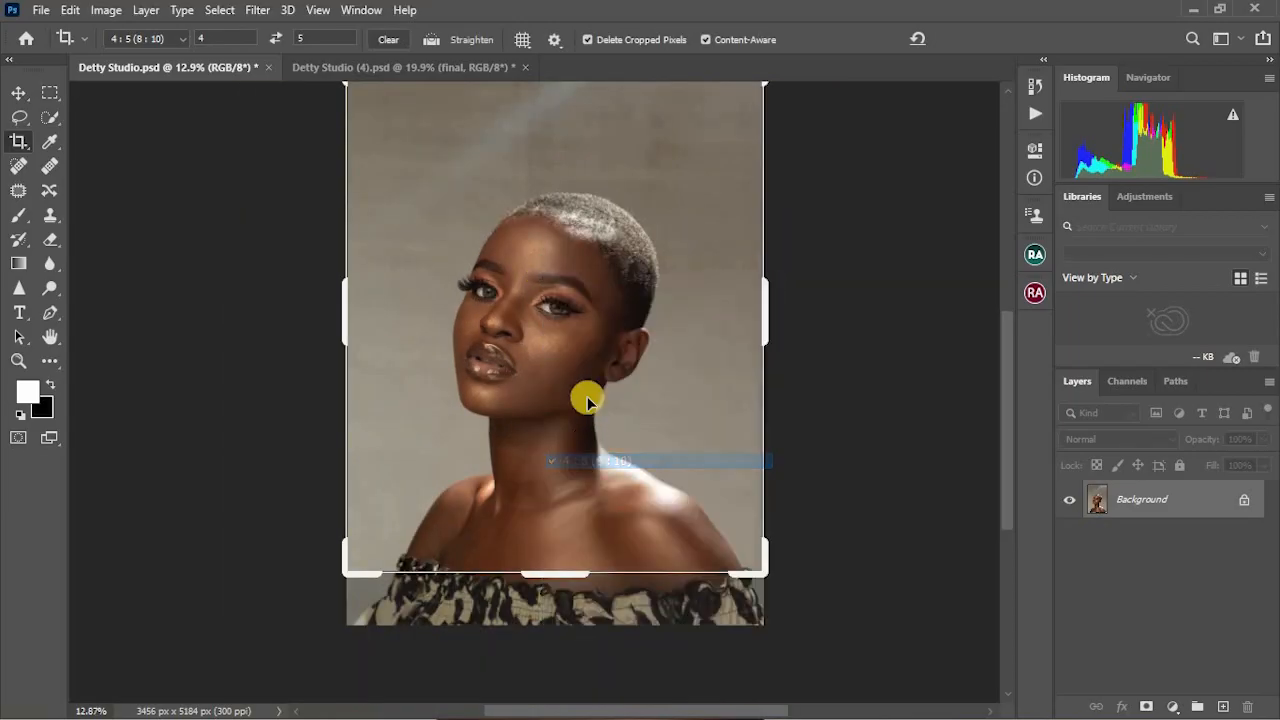
pyautogui.moveTo(582, 330)
pyautogui.mouseDown()
pyautogui.moveTo(580, 277)
pyautogui.moveTo(580, 305)
pyautogui.mouseUp()
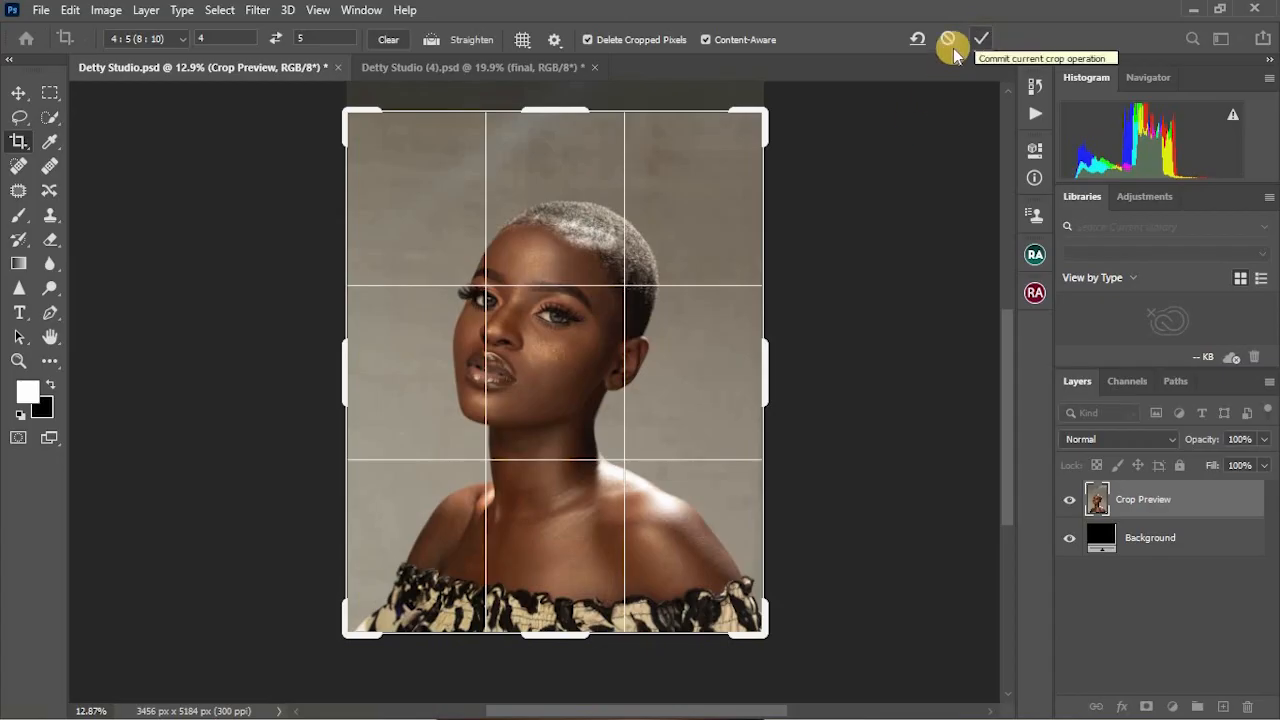
pyautogui.click(978, 38)
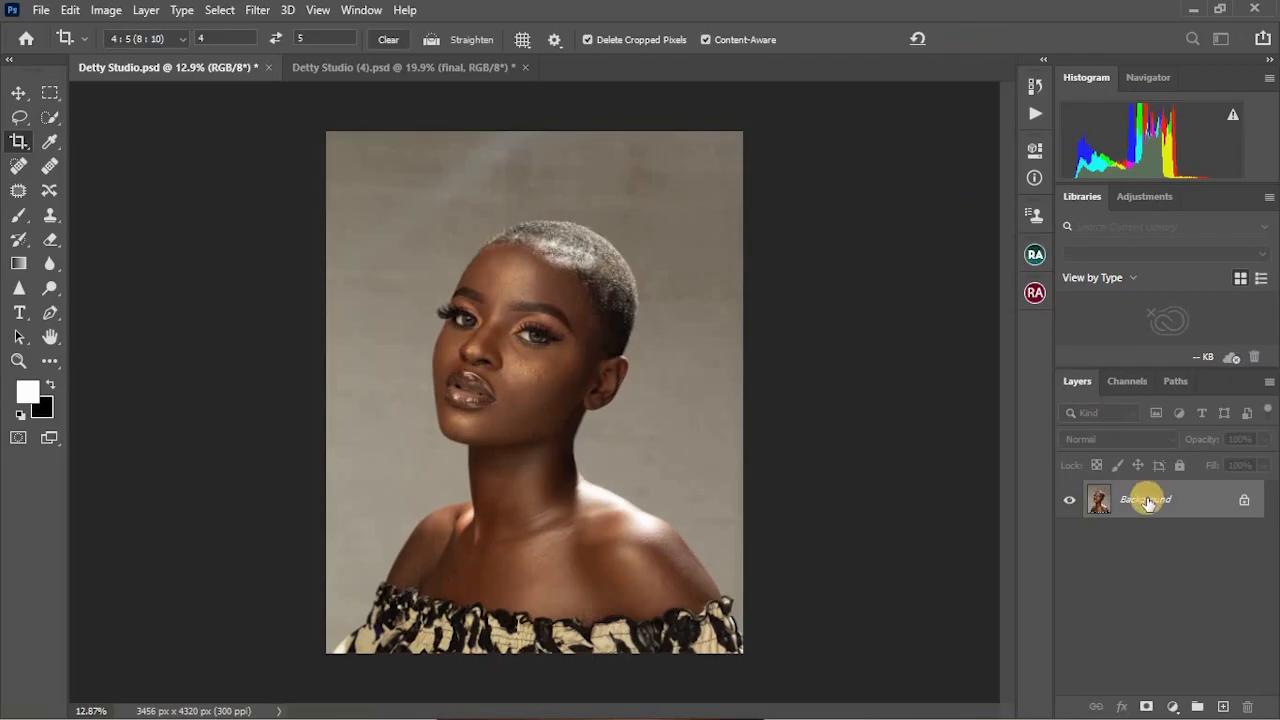
# Duplicate the Background layer and name the copy bremishes
pyautogui.hotkey('ctrl', 'j')
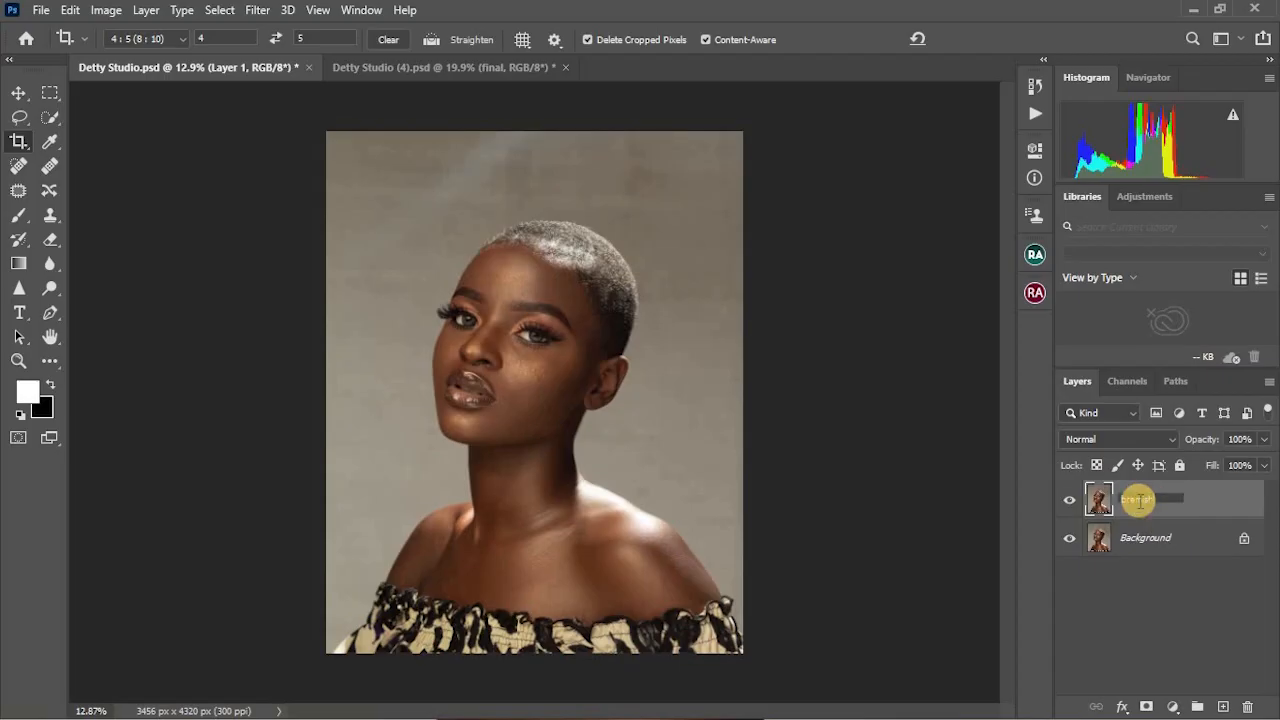
pyautogui.click(1225, 487)
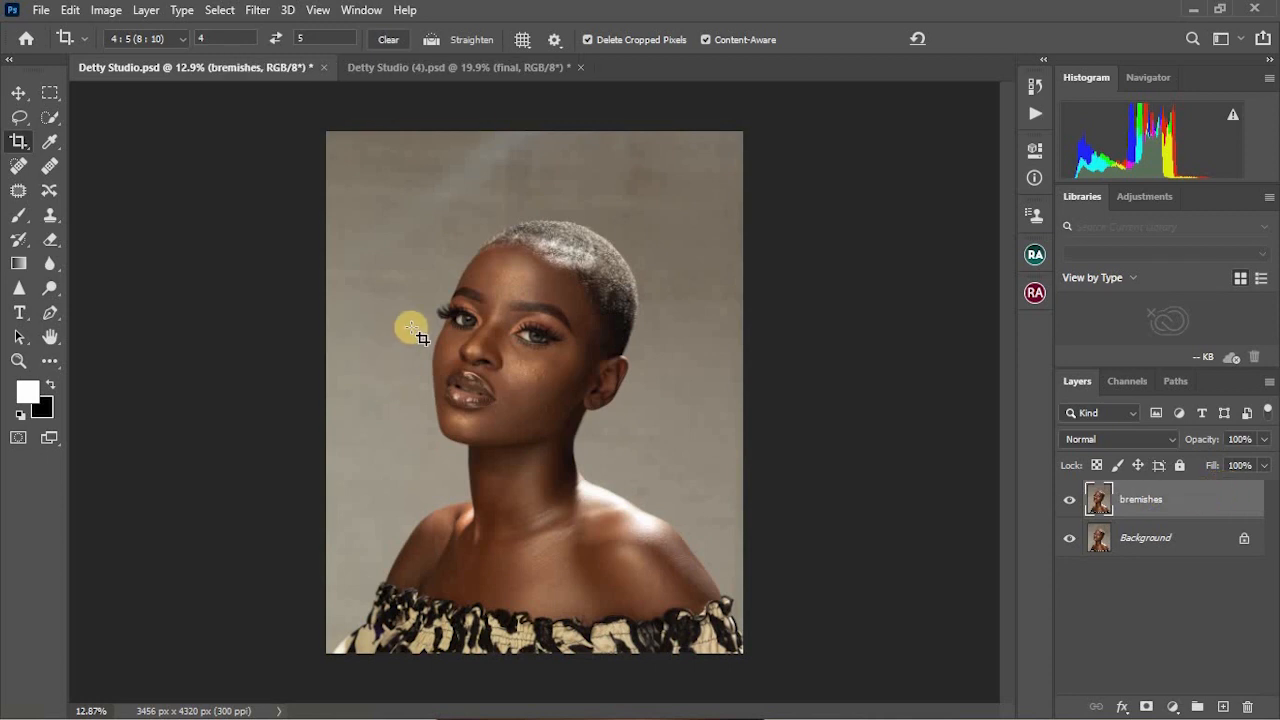
# Leave cropping and examine the skin blemishes on the cheek, around the eyes and on the forehead
pyautogui.scroll(8, 543, 406)
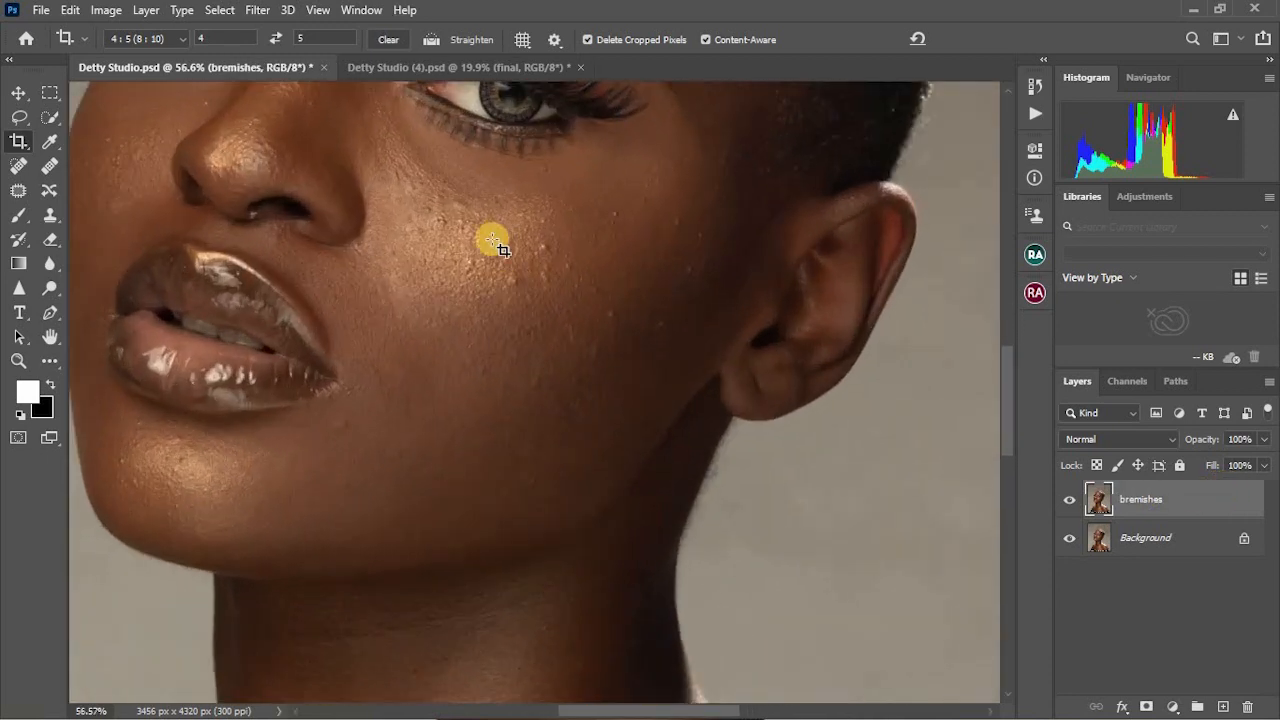
pyautogui.click(18, 92)
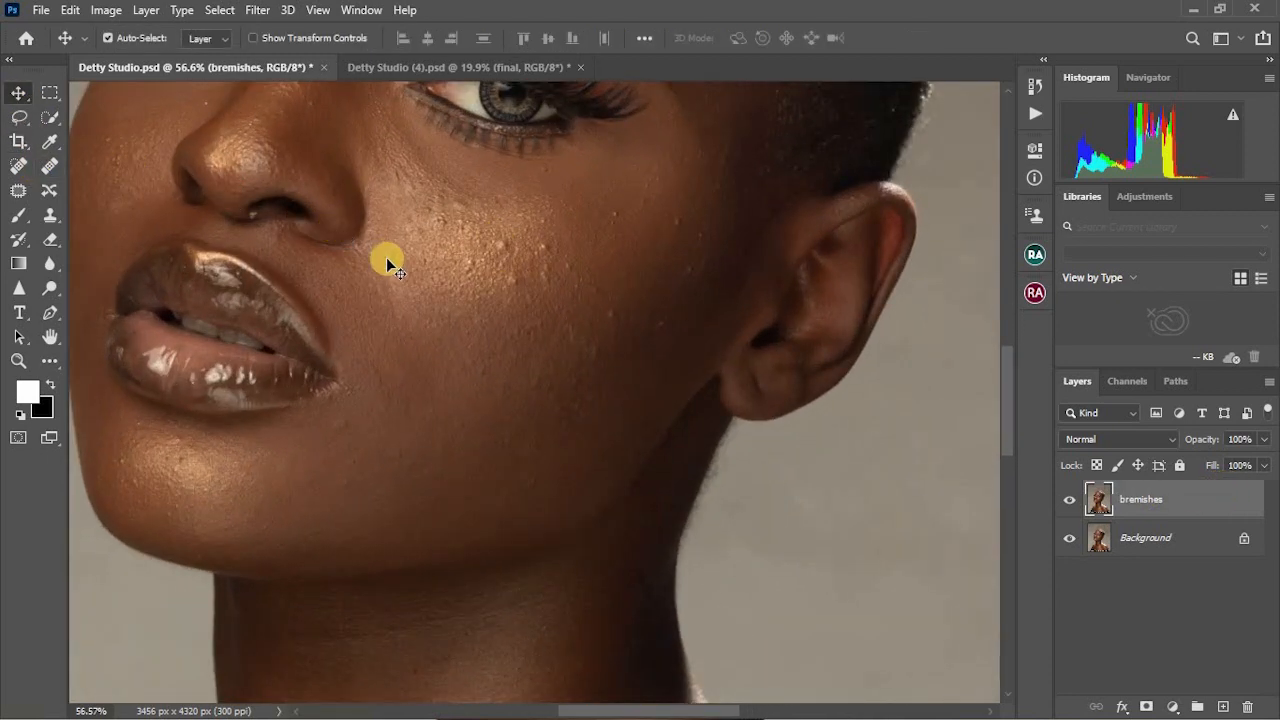
pyautogui.moveTo(495, 248); pyautogui.dragTo(540, 288)
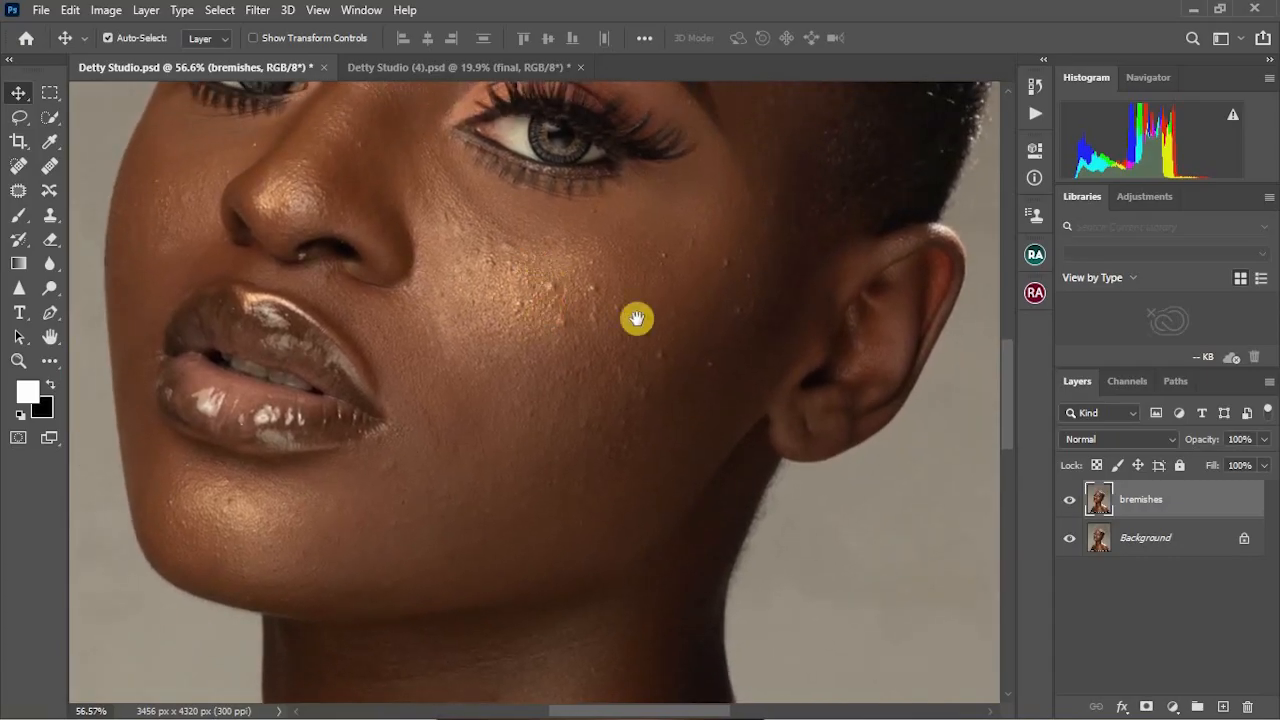
pyautogui.scroll(3, 526, 259)
pyautogui.scroll(2, 443, 222)
pyautogui.scroll(-2, 443, 222)
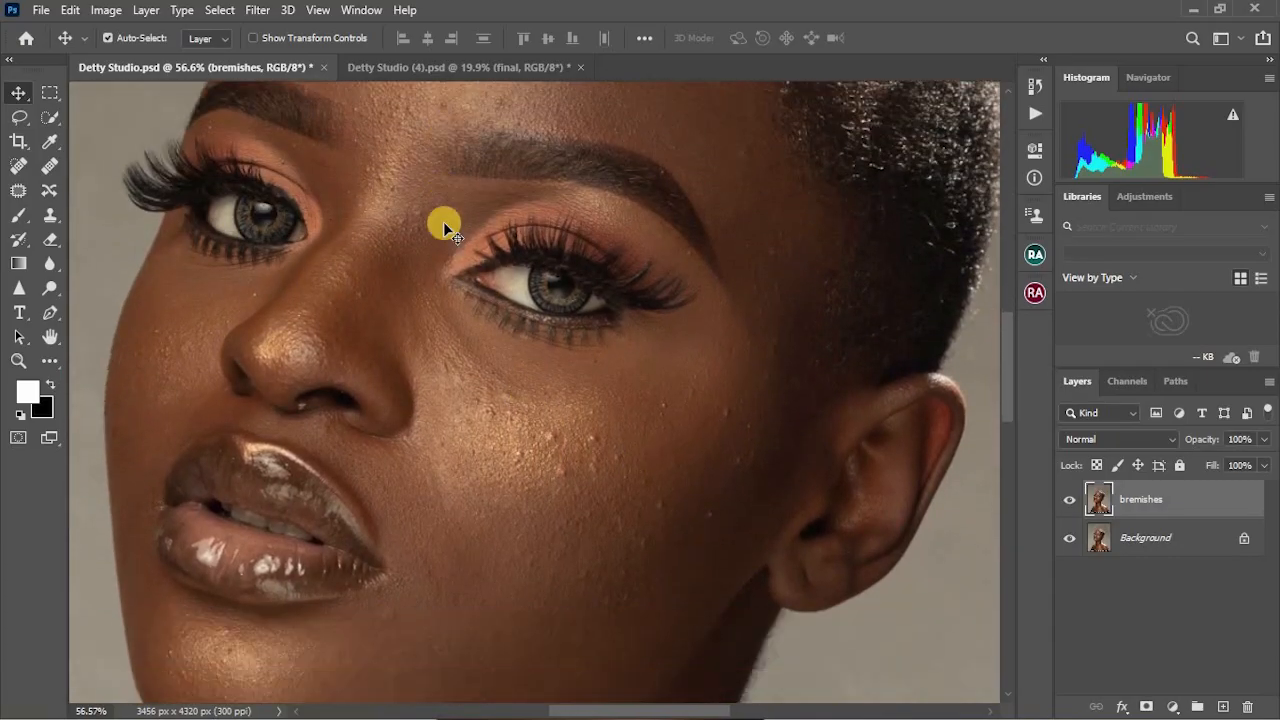
pyautogui.keyDown('alt'); pyautogui.scroll(-2, 443, 221); pyautogui.keyUp('alt')
pyautogui.scroll(3, 435, 220)
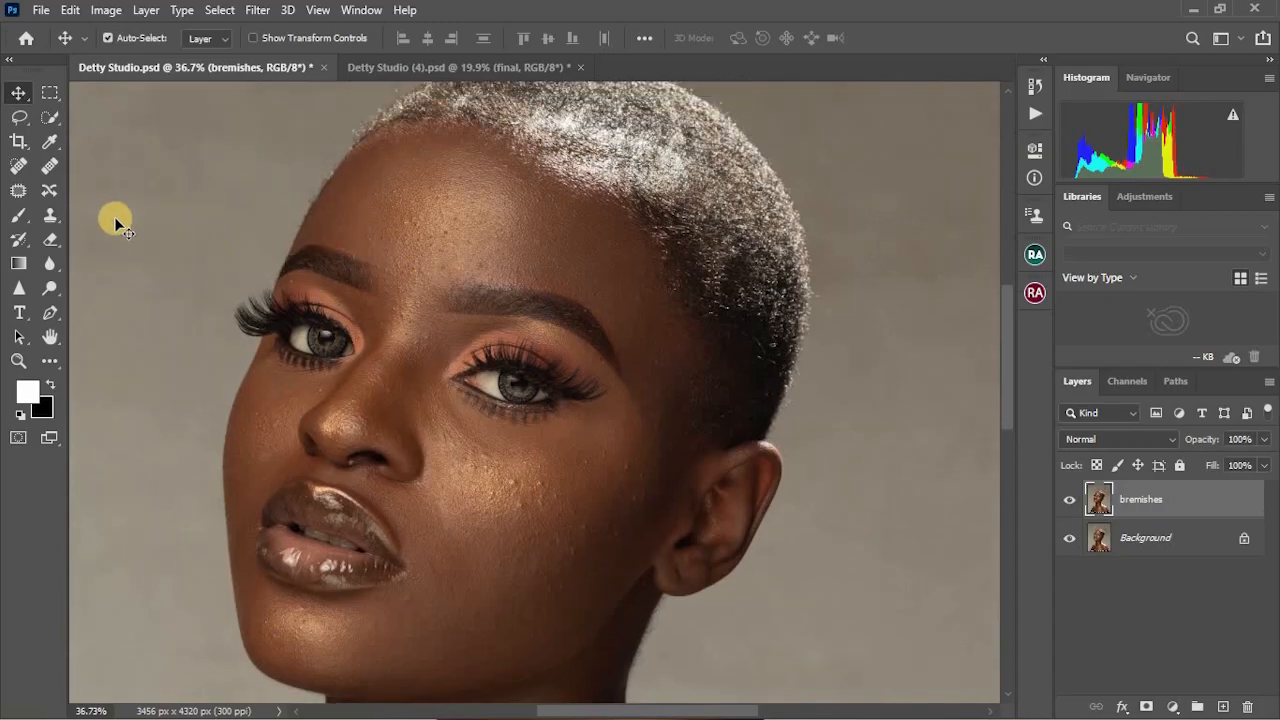
# Remove small spots on the forehead above the eyebrow with the Patch tool, sampling nearby clean skin, and clear the selection
pyautogui.click(16, 193)
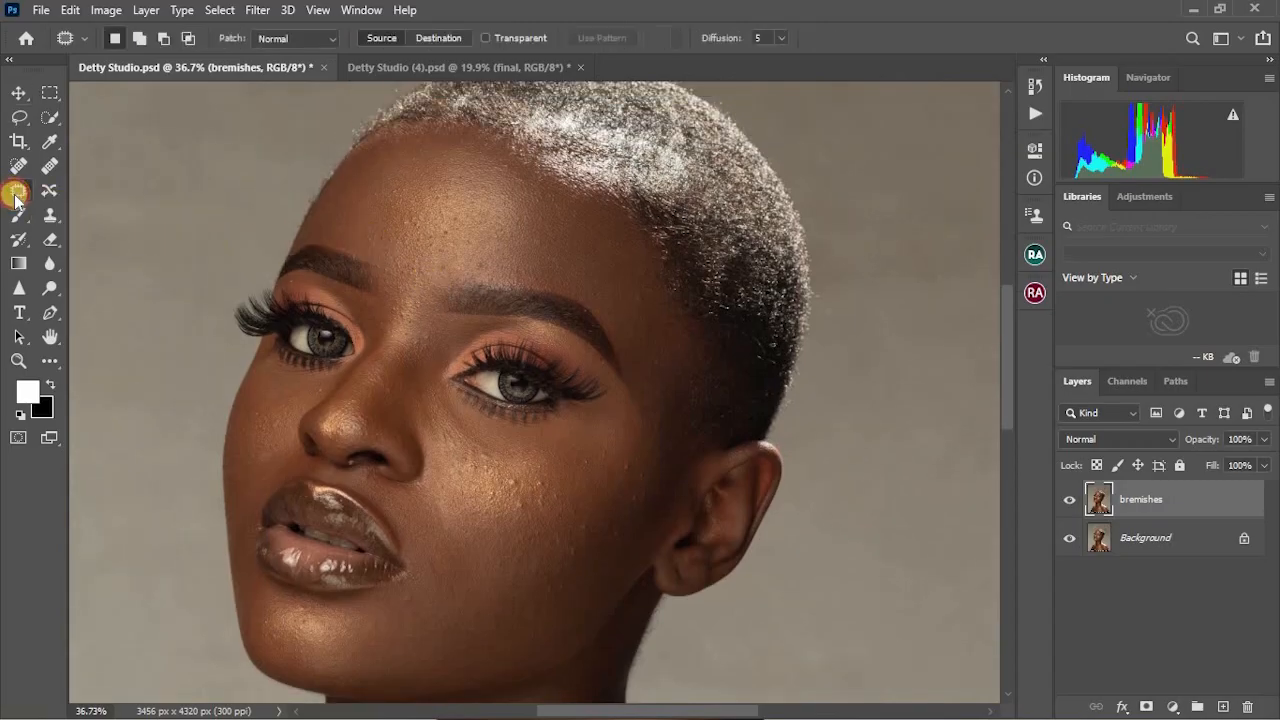
pyautogui.keyDown('alt'); pyautogui.scroll(4, 440, 258); pyautogui.keyUp('alt')
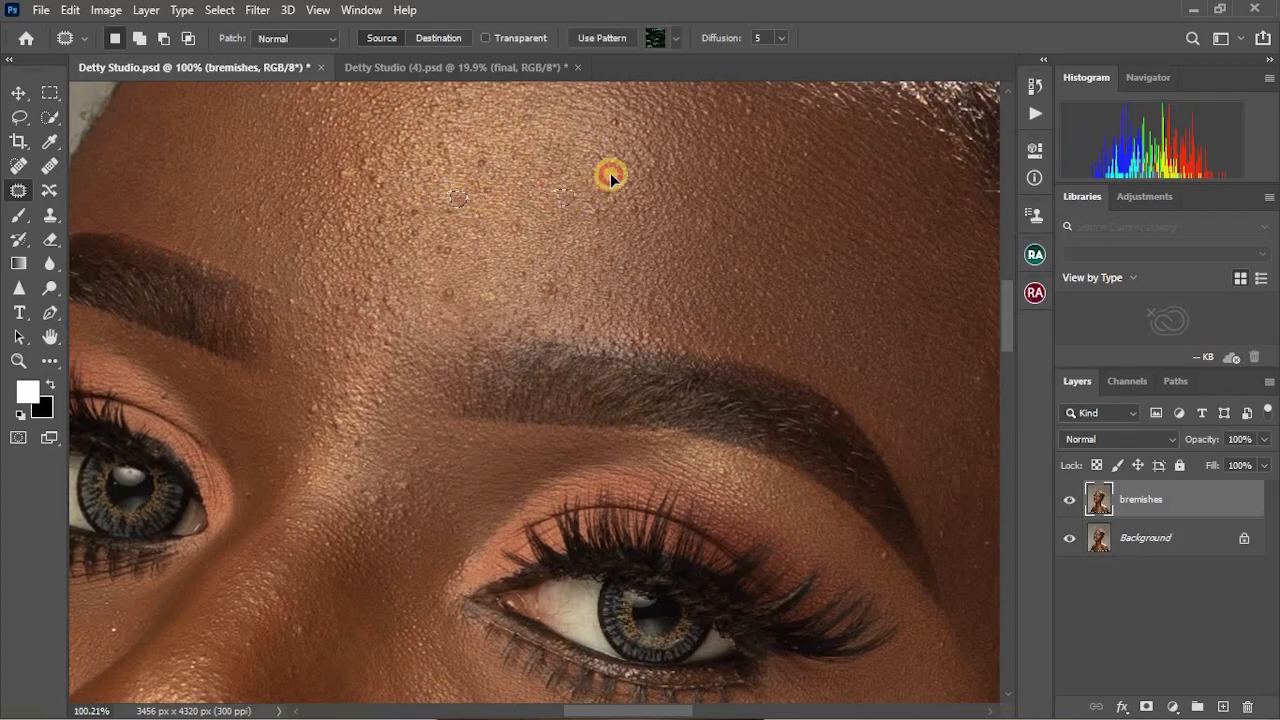
pyautogui.moveTo(610, 177); pyautogui.dragTo(620, 160)
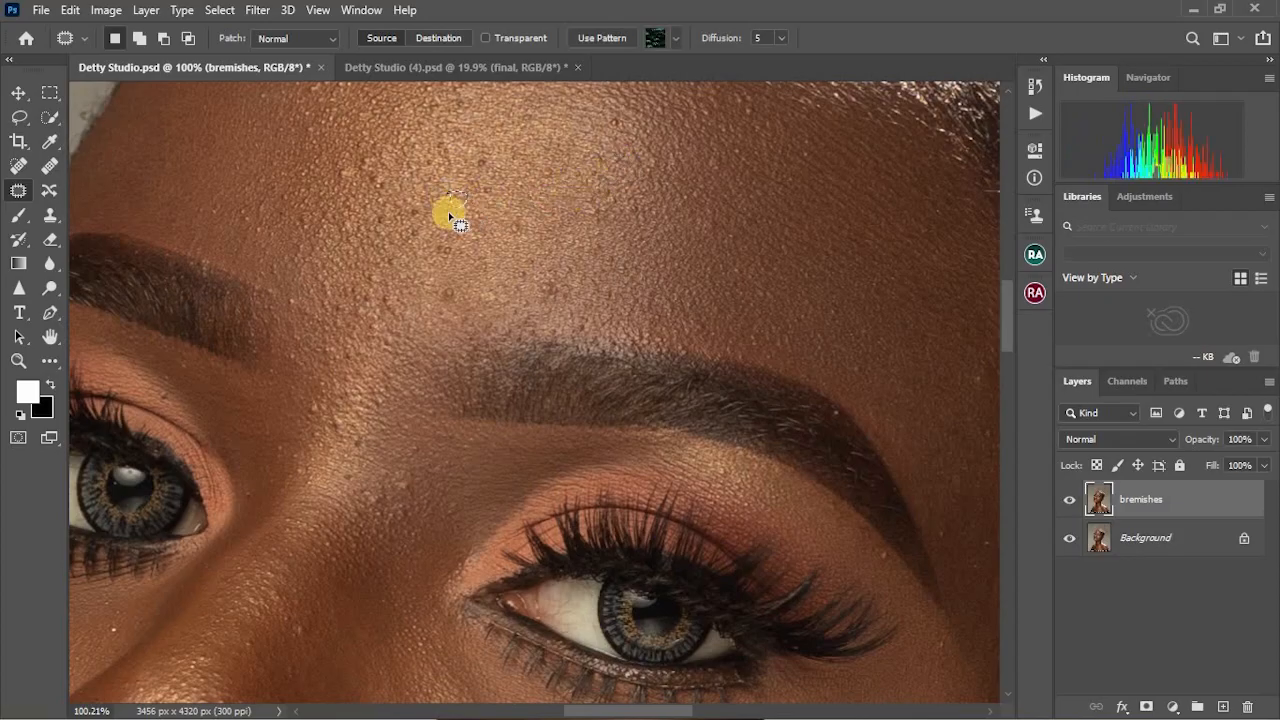
pyautogui.scroll(-2, 438, 218)
pyautogui.scroll(1, 430, 222)
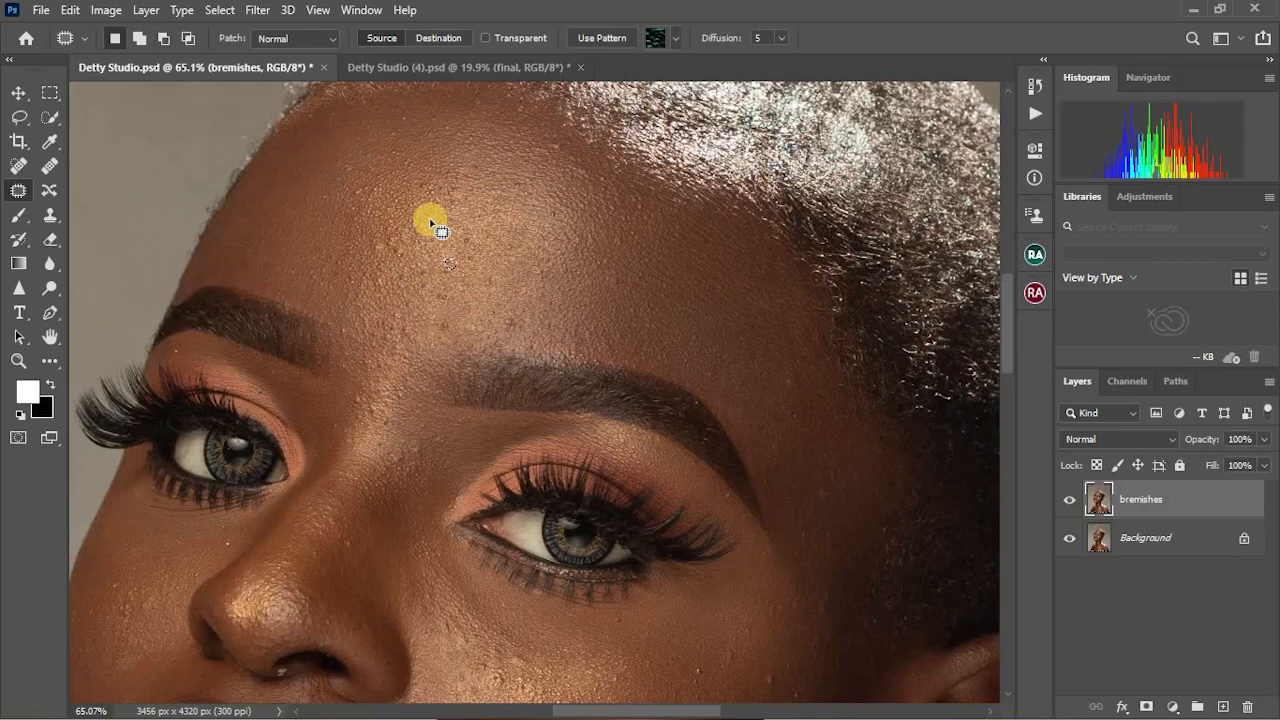
pyautogui.scroll(3, 430, 225)
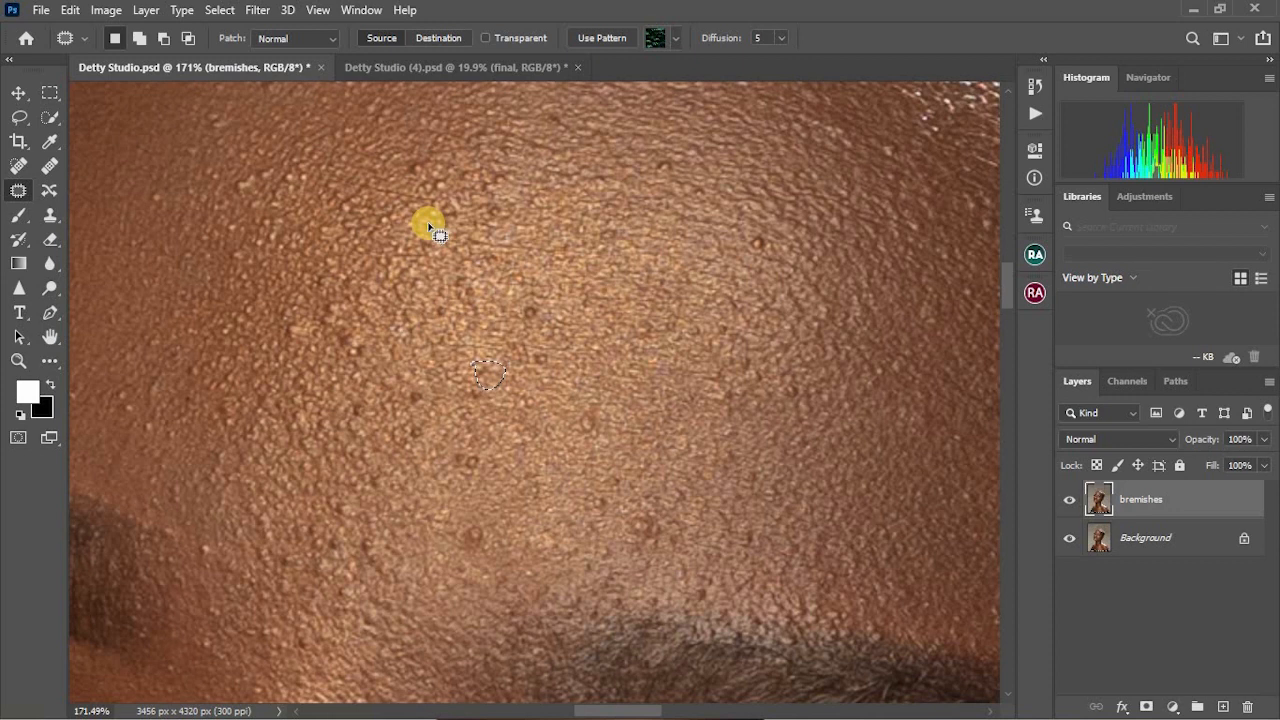
pyautogui.hotkey('ctrl', 'd')
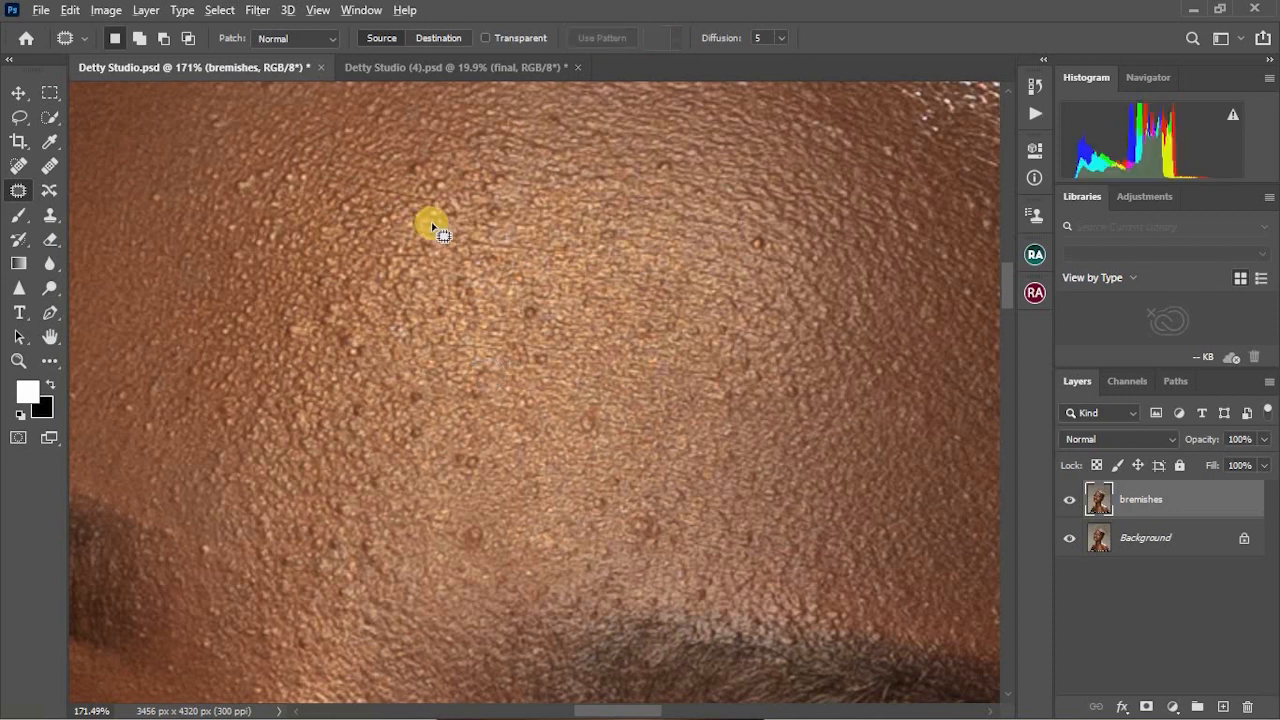
# Set up a Content-Aware Spot Healing Brush with a 12 px size for the forehead blemishes
pyautogui.scroll(-3, 432, 240)
pyautogui.scroll(-2, 420, 240)
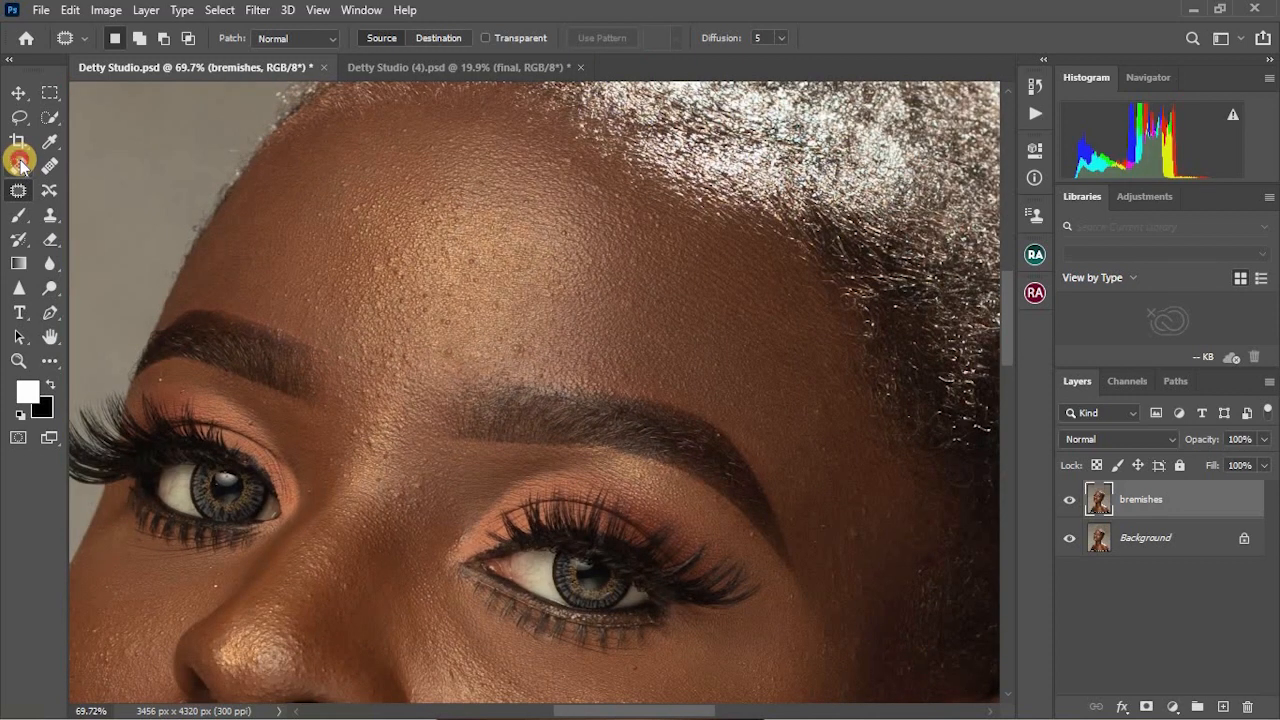
pyautogui.click(20, 163)
pyautogui.scroll(2, 458, 183)
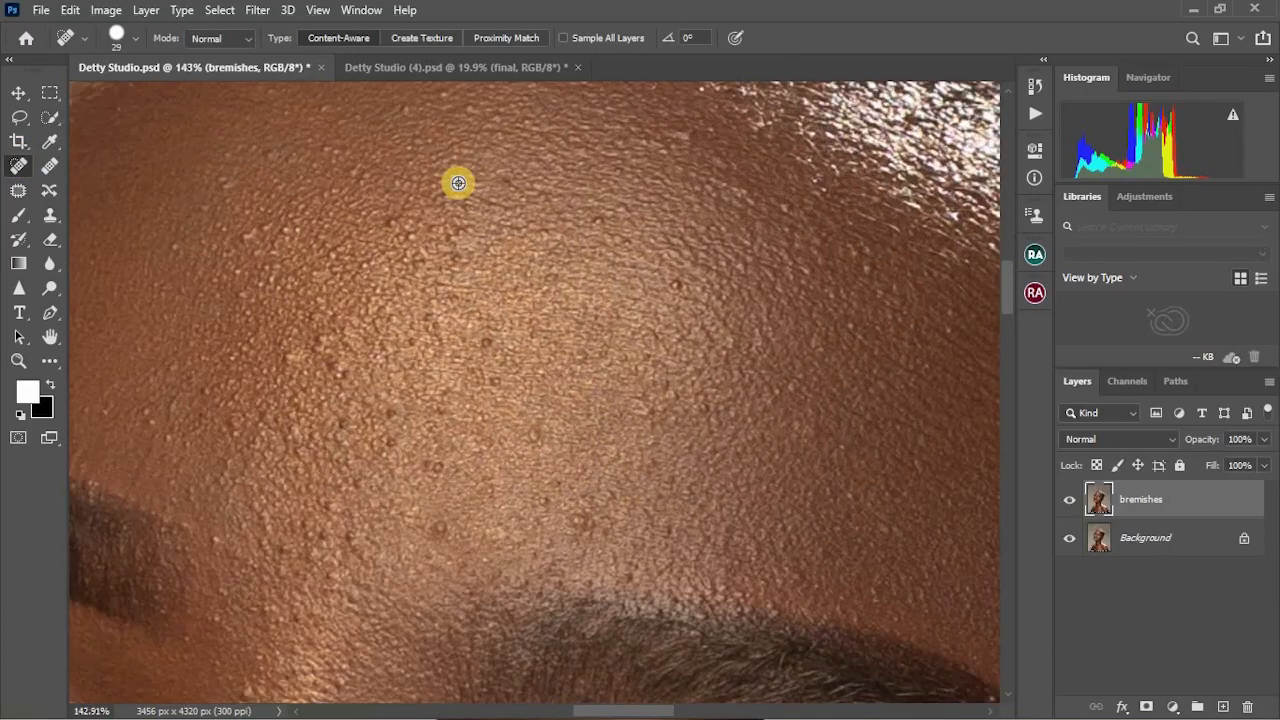
pyautogui.scroll(2, 458, 183)
pyautogui.keyDown('alt'); pyautogui.rightClick(489, 404); pyautogui.keyUp('alt')
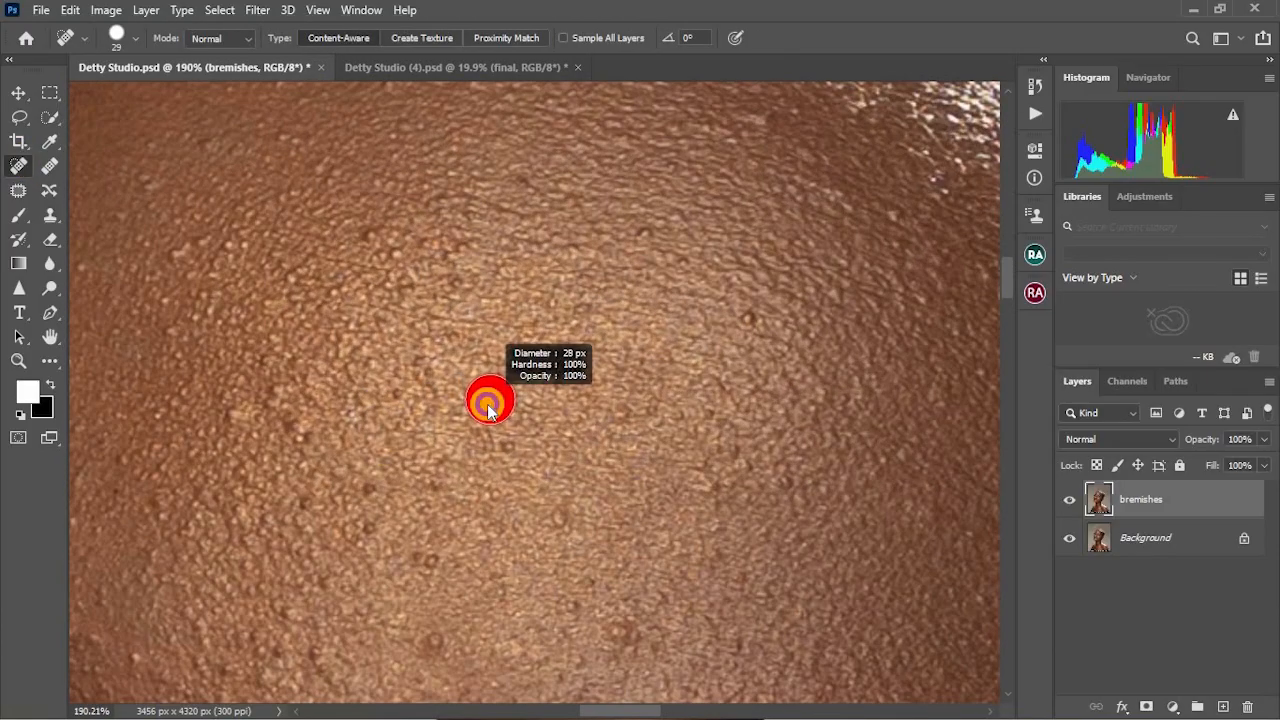
pyautogui.moveTo(480, 407); pyautogui.dragTo(458, 411)
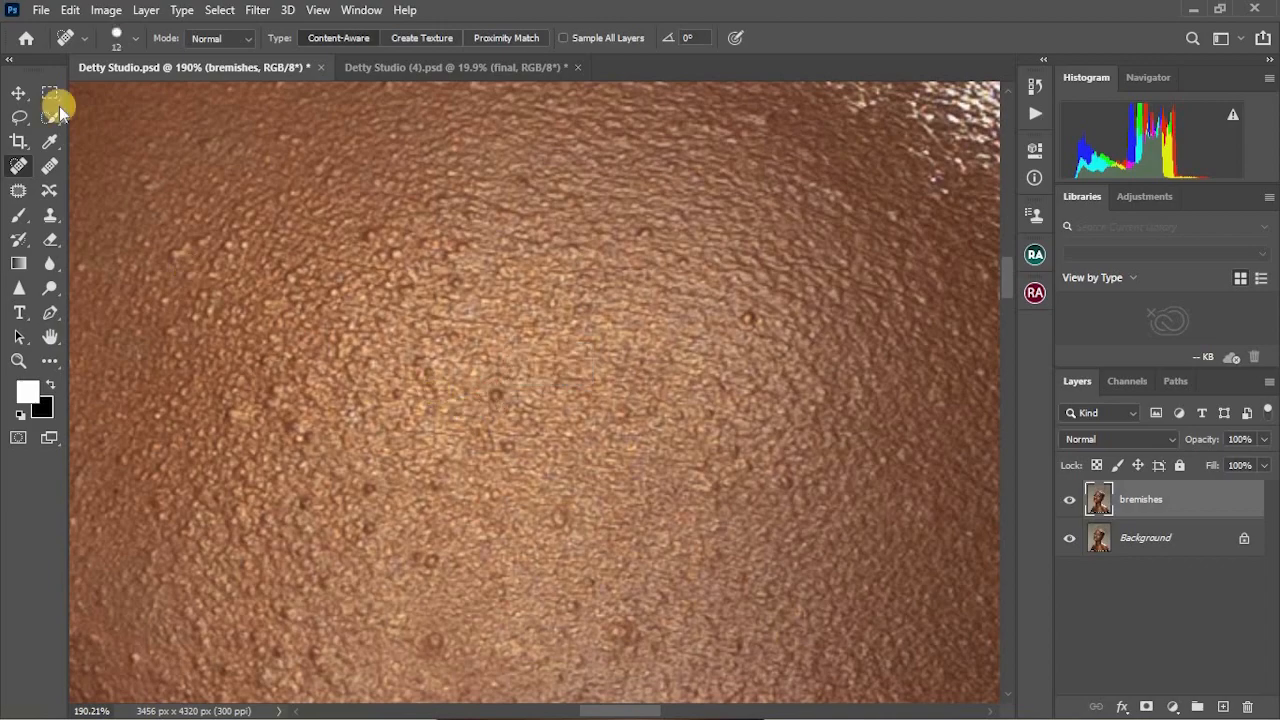
pyautogui.click(133, 39)
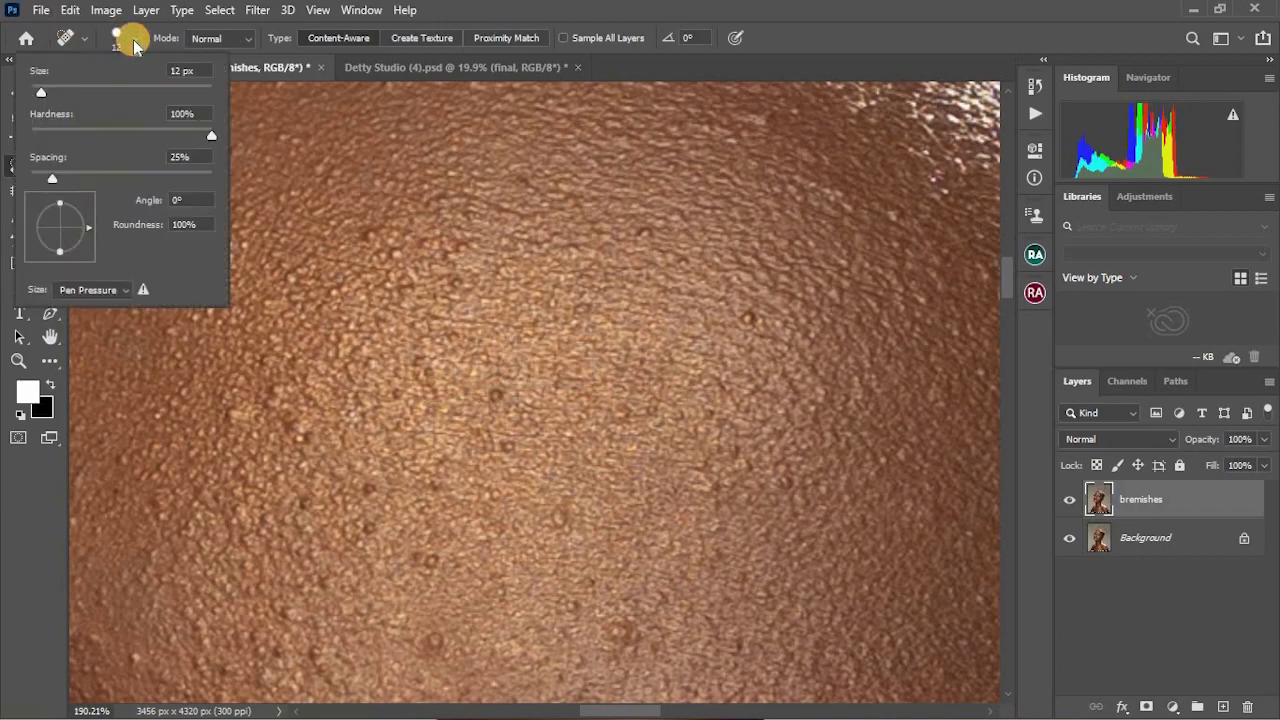
pyautogui.click(133, 39)
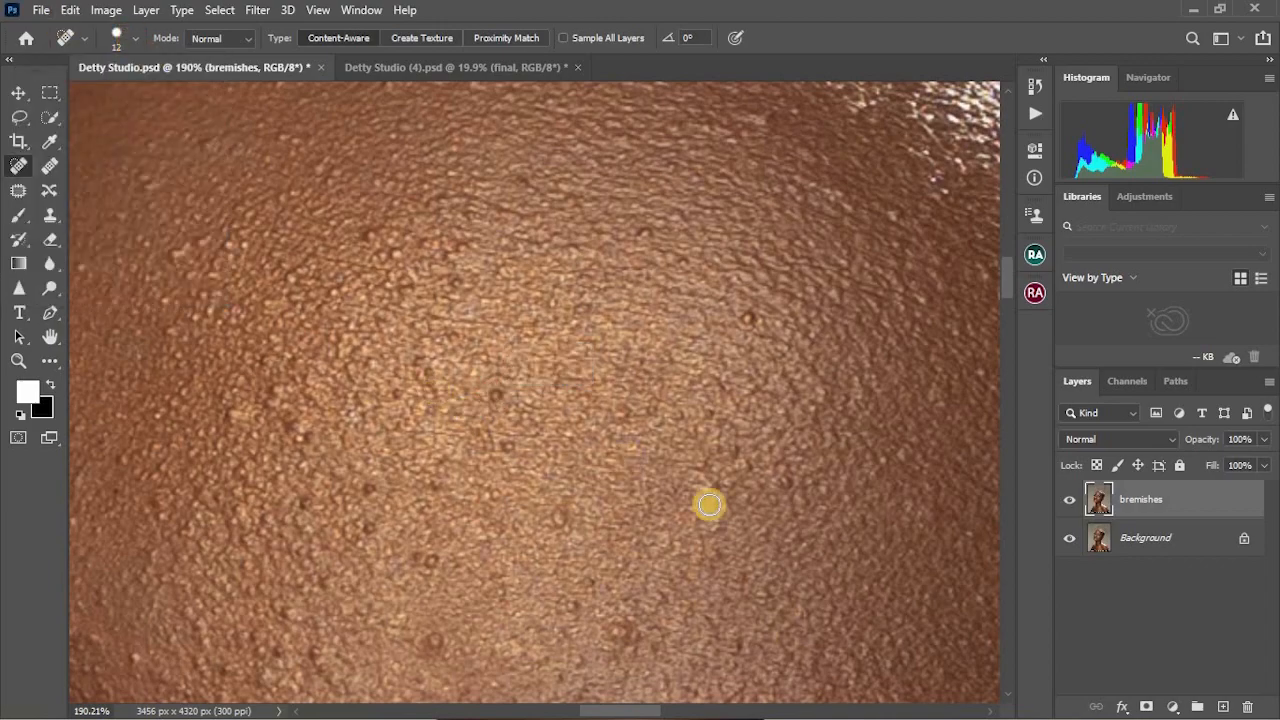
# Heal the small dark spots and bumps across the middle of the forehead and above the eyebrow with the Spot Healing Brush
pyautogui.scroll(2, 507, 464)
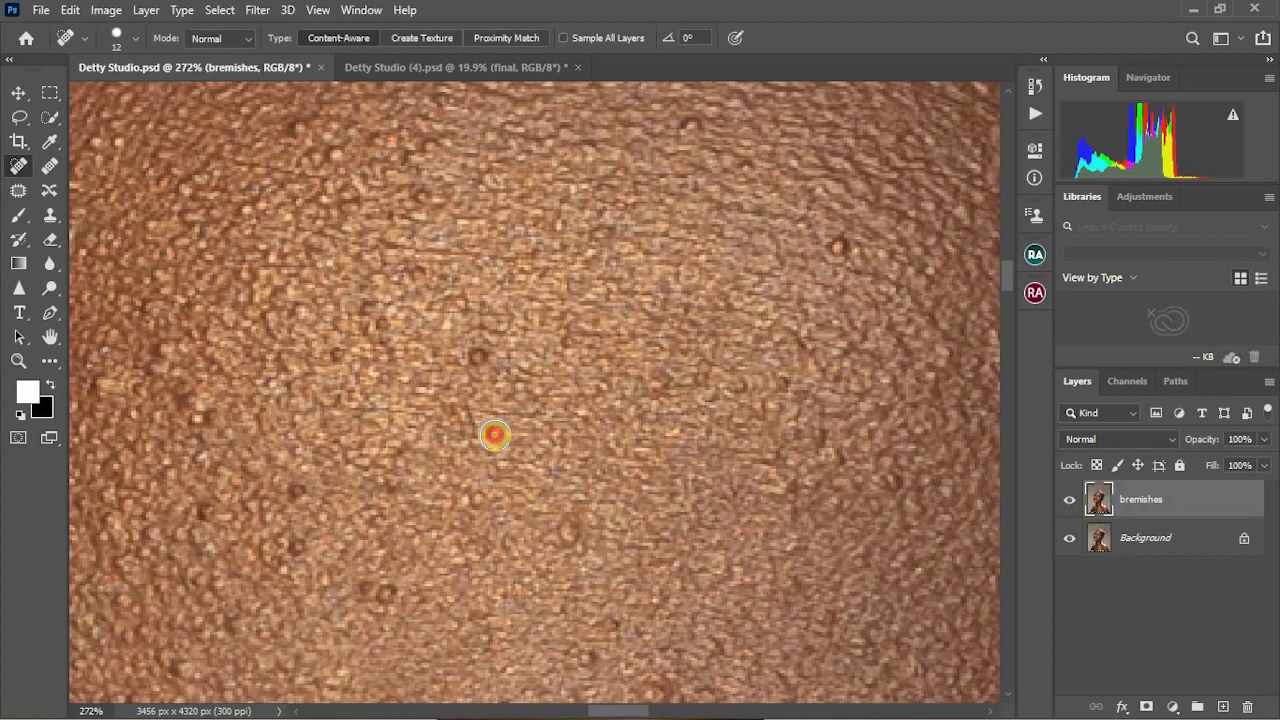
pyautogui.scroll(-4, 500, 322)
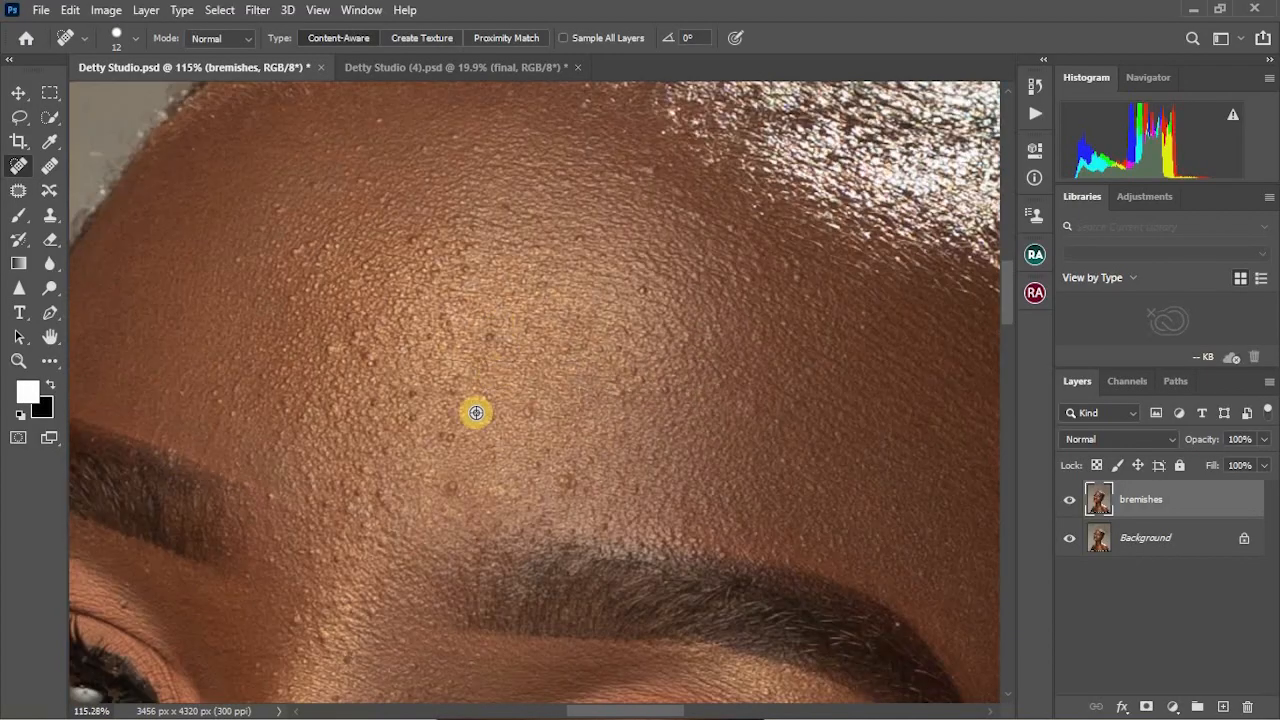
pyautogui.scroll(4, 332, 364)
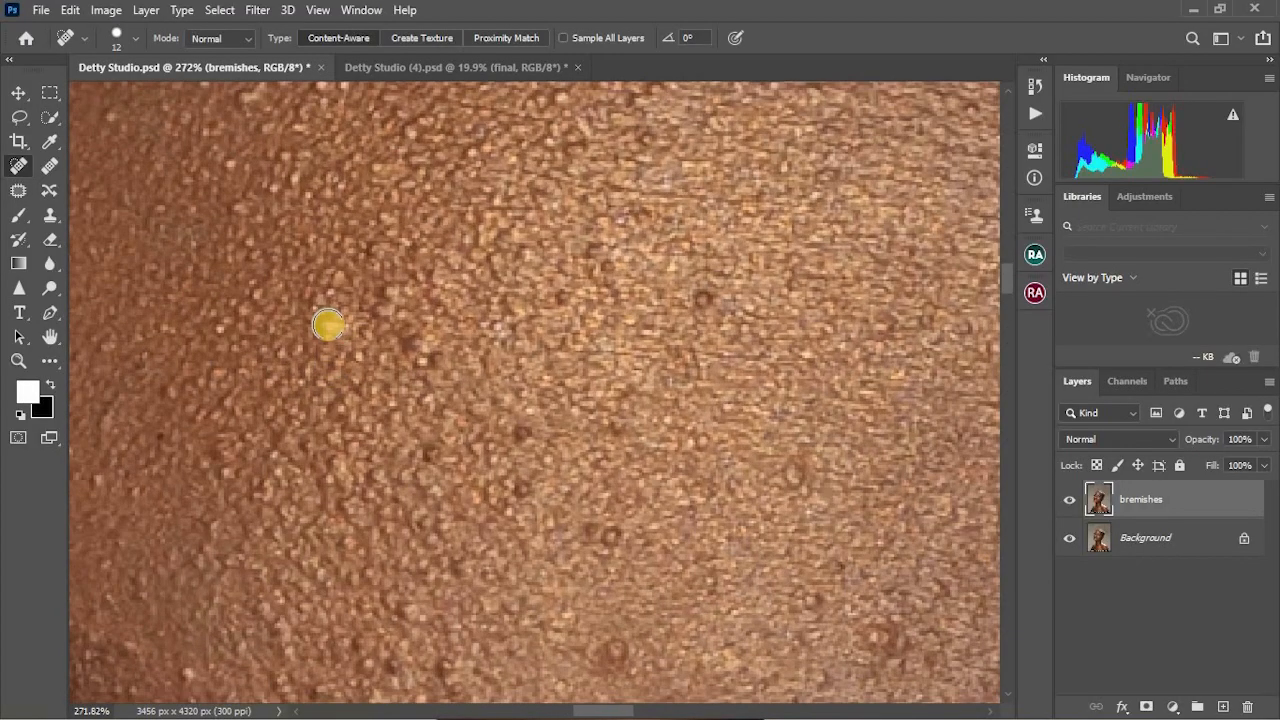
pyautogui.scroll(-1, 443, 329)
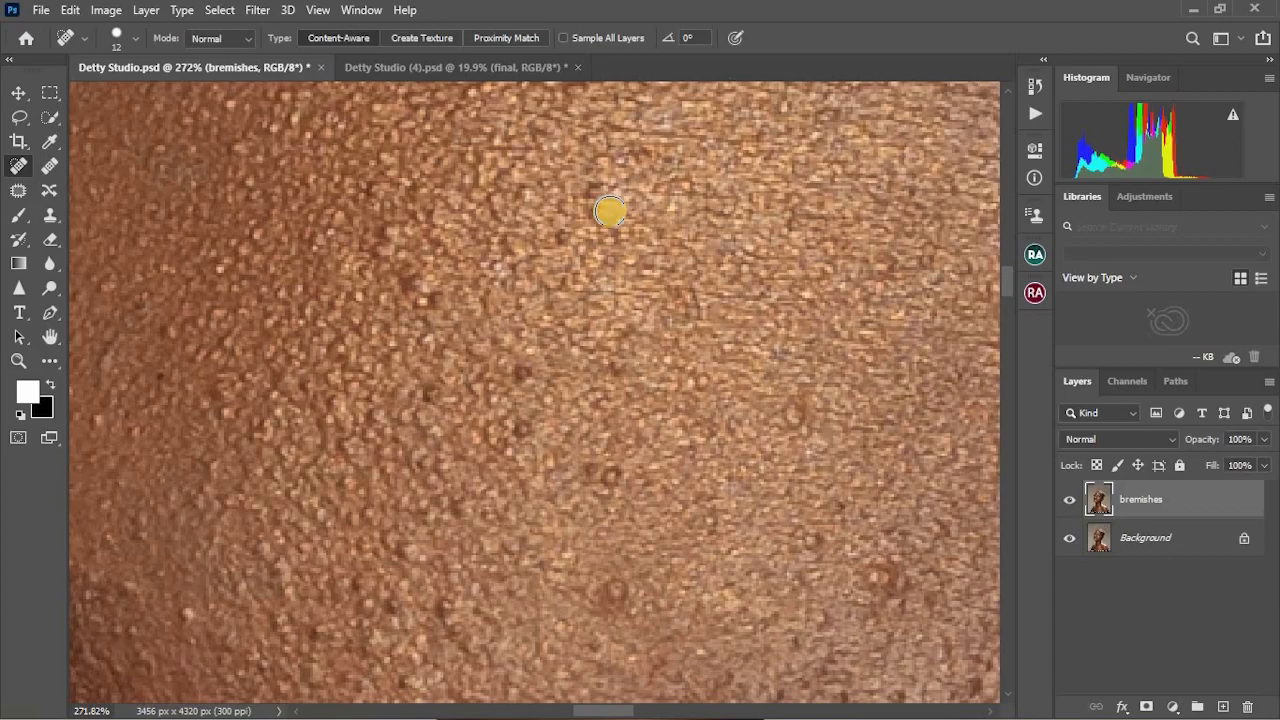
pyautogui.scroll(-3, 610, 212)
pyautogui.press('super')
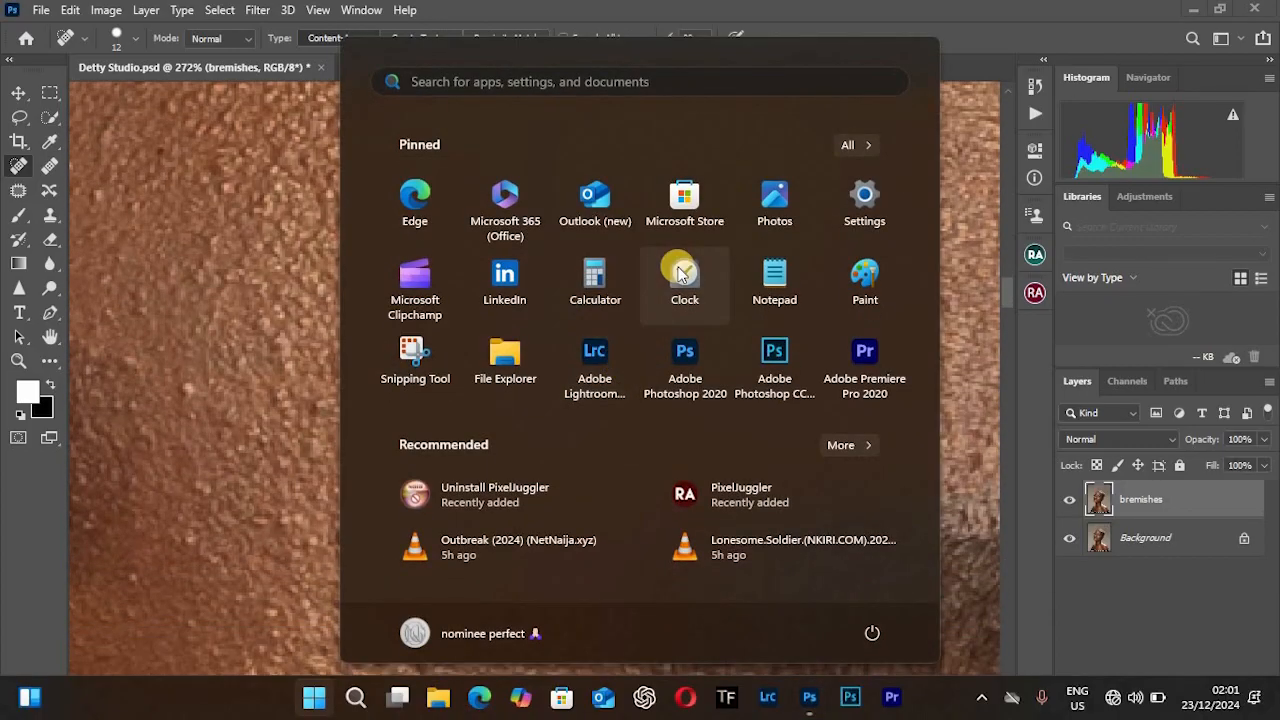
pyautogui.press('super')
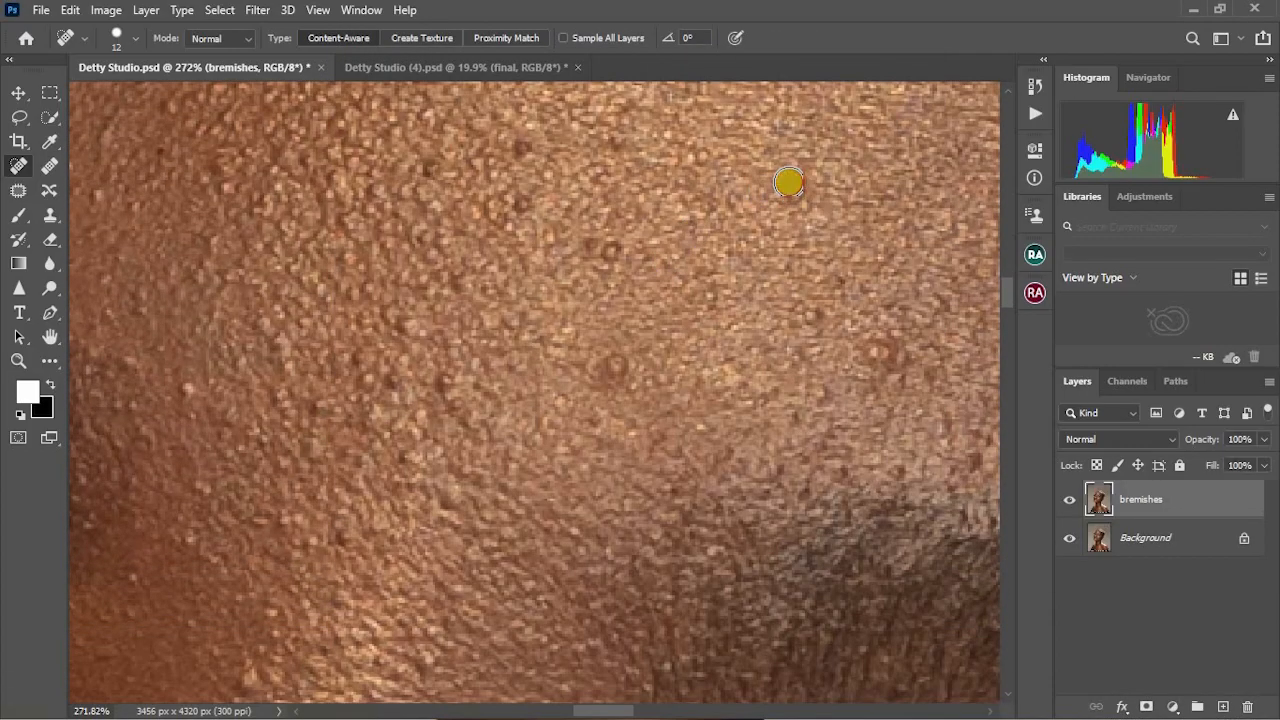
pyautogui.scroll(-2, 686, 220)
pyautogui.press('super')
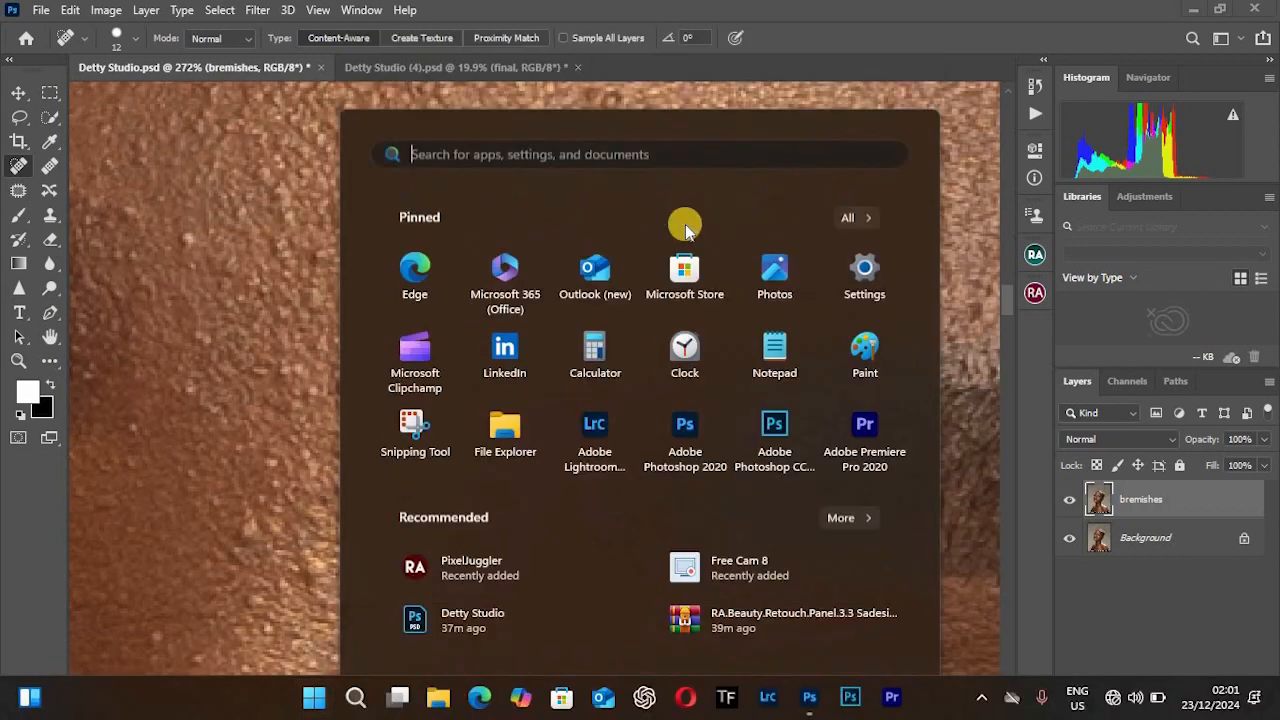
pyautogui.press('super')
# Set the Spot Healing Brush to 23 px and heal the larger bumps on the outer part of the highlighted cheek
pyautogui.scroll(-4, 683, 231)
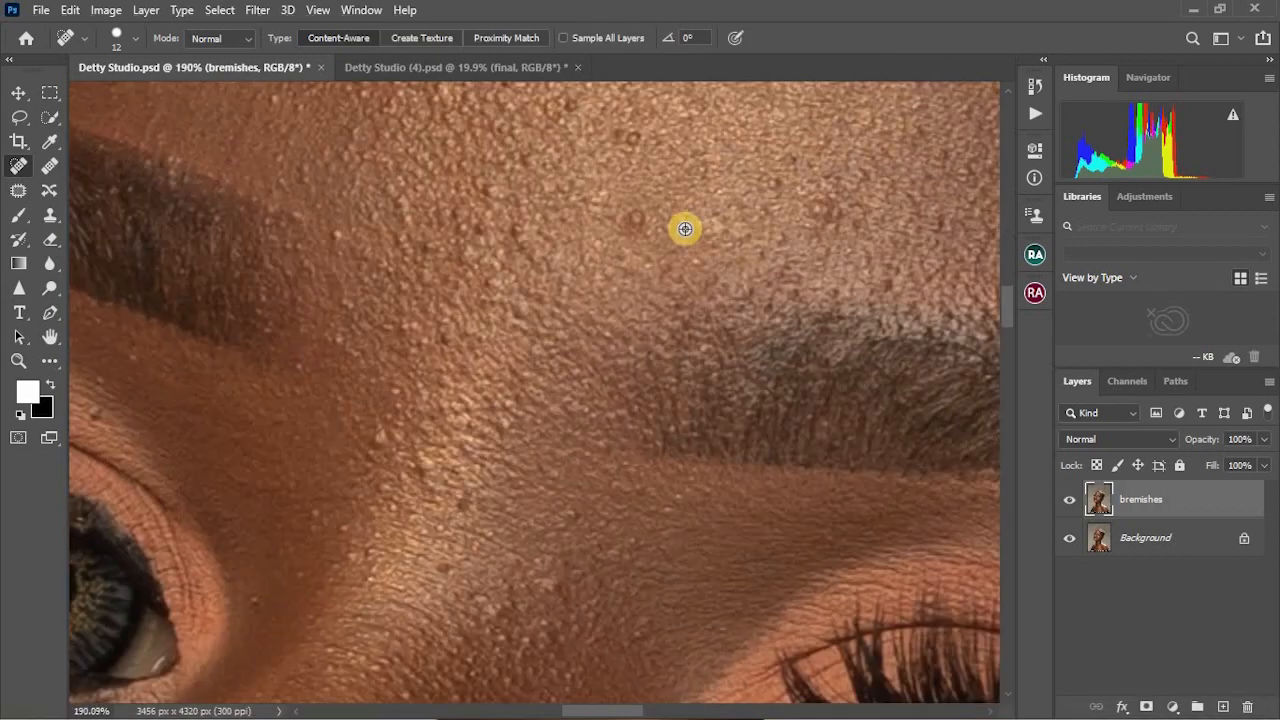
pyautogui.scroll(-2, 677, 446)
pyautogui.scroll(-2, 766, 394)
pyautogui.scroll(4, 766, 394)
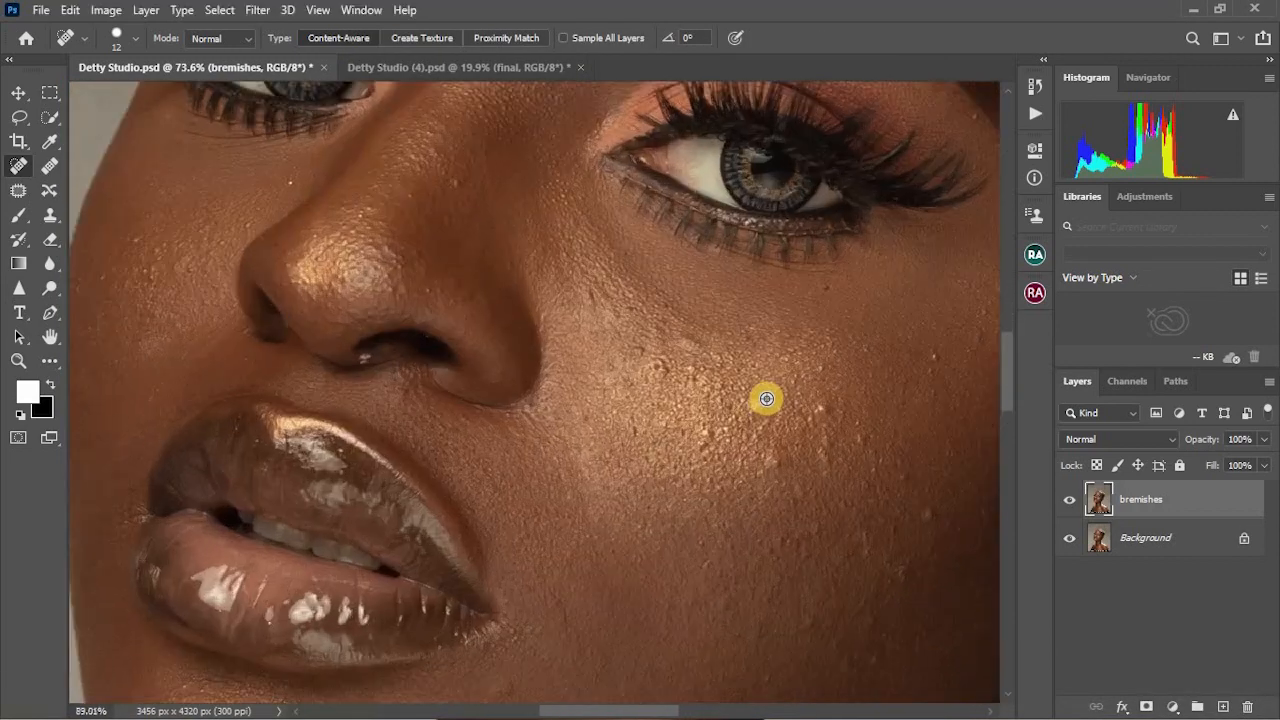
pyautogui.moveTo(757, 408); pyautogui.dragTo(766, 414)
pyautogui.scroll(3, 766, 414)
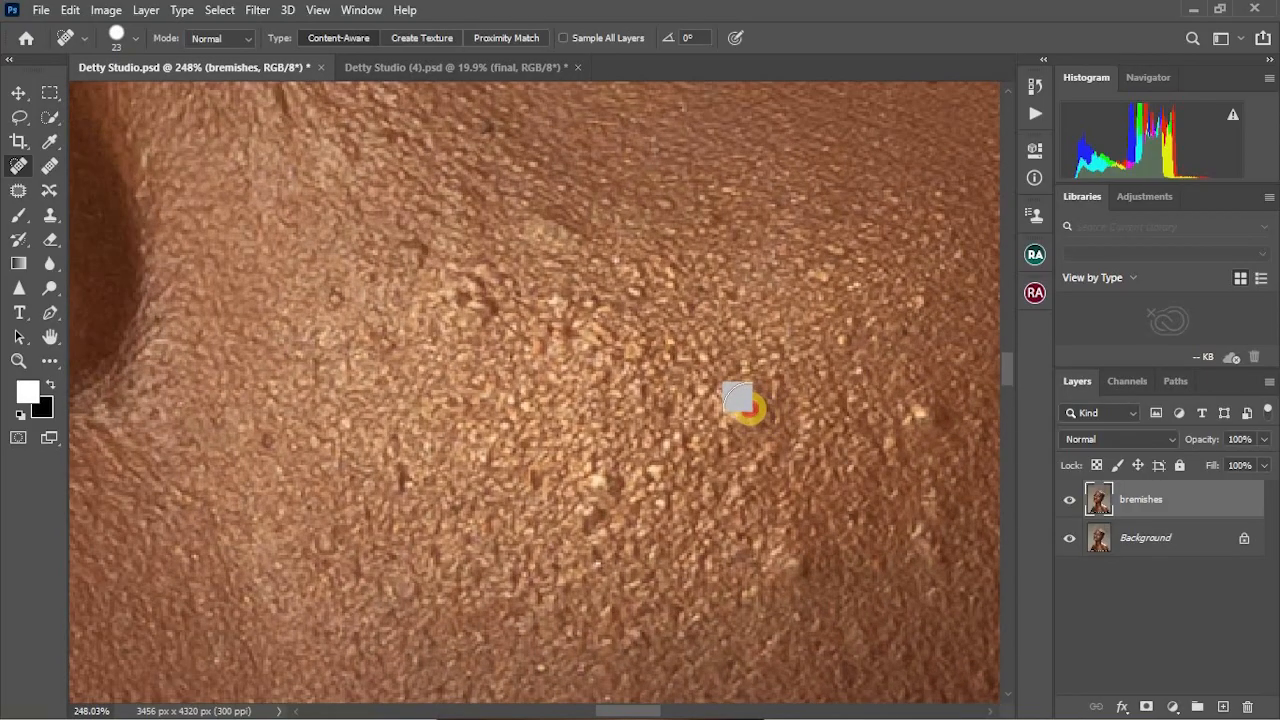
pyautogui.scroll(-3, 840, 432)
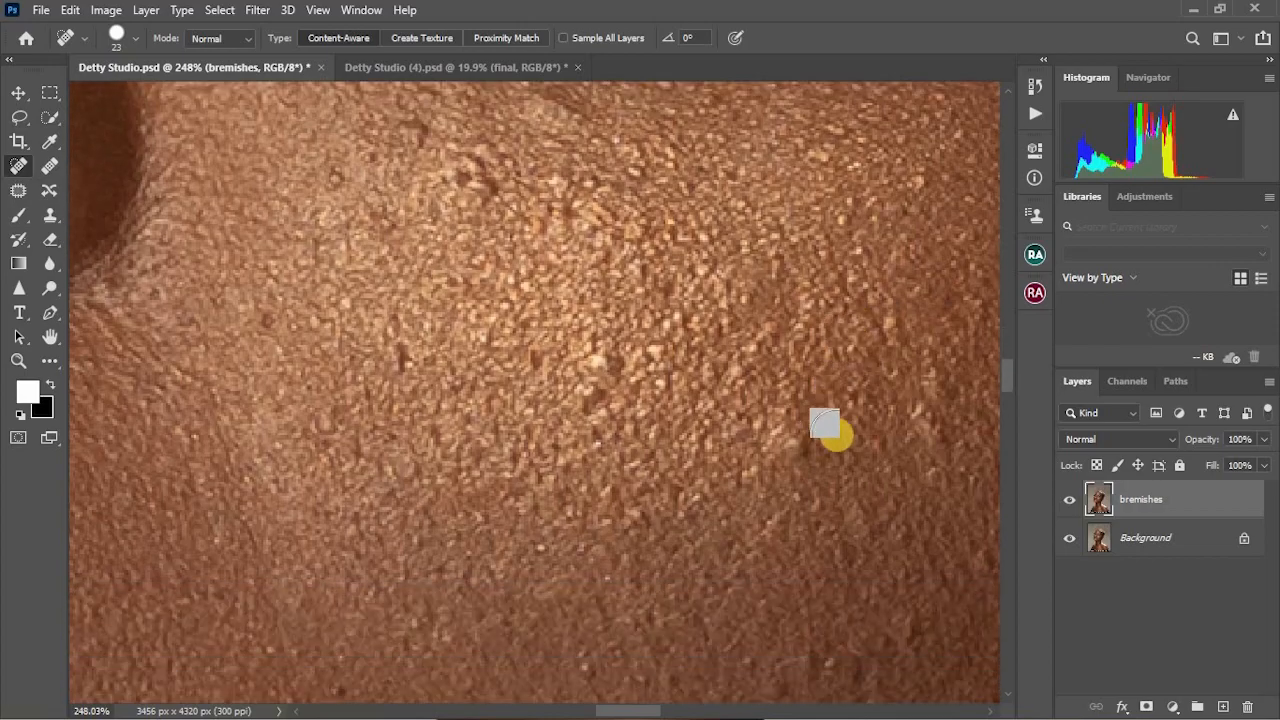
# Set the brush to 16 px and heal the spots in the cheek highlight and close to the nose
pyautogui.moveTo(597, 390)
pyautogui.mouseDown()
pyautogui.moveTo(580, 402)
pyautogui.moveTo(586, 388)
pyautogui.moveTo(591, 405)
pyautogui.mouseUp()
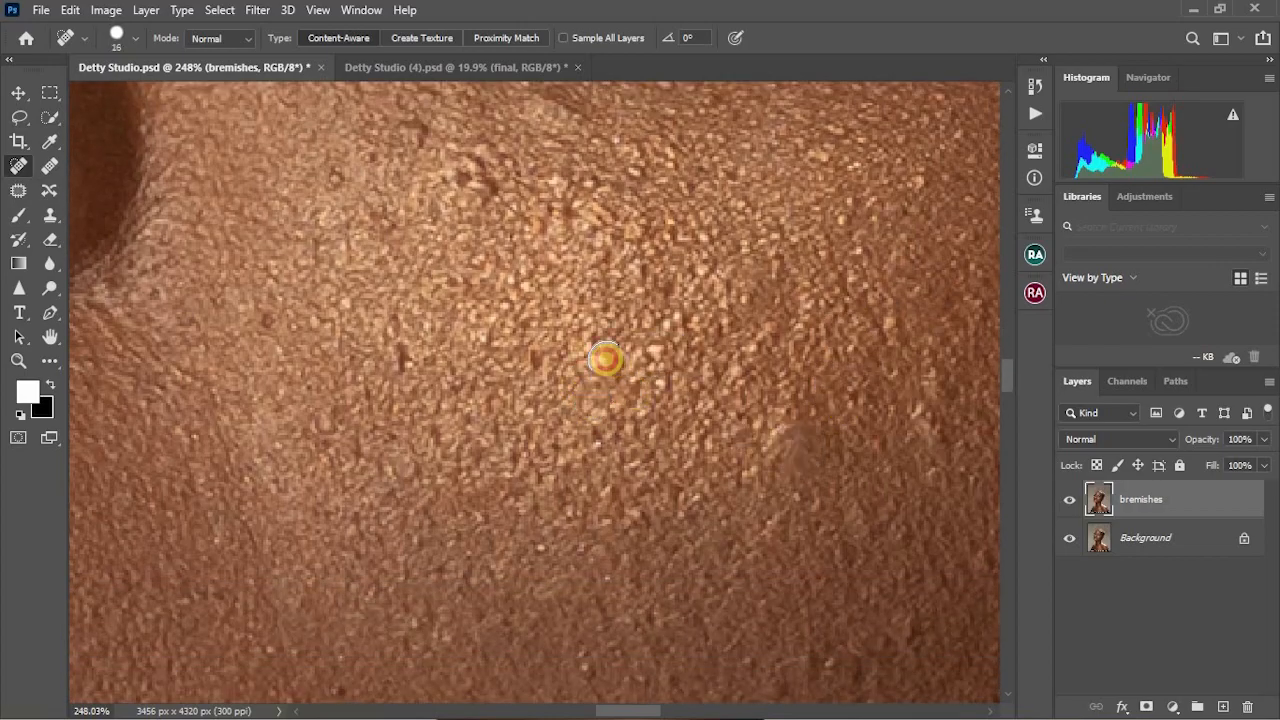
pyautogui.click(462, 170)
pyautogui.click(409, 126)
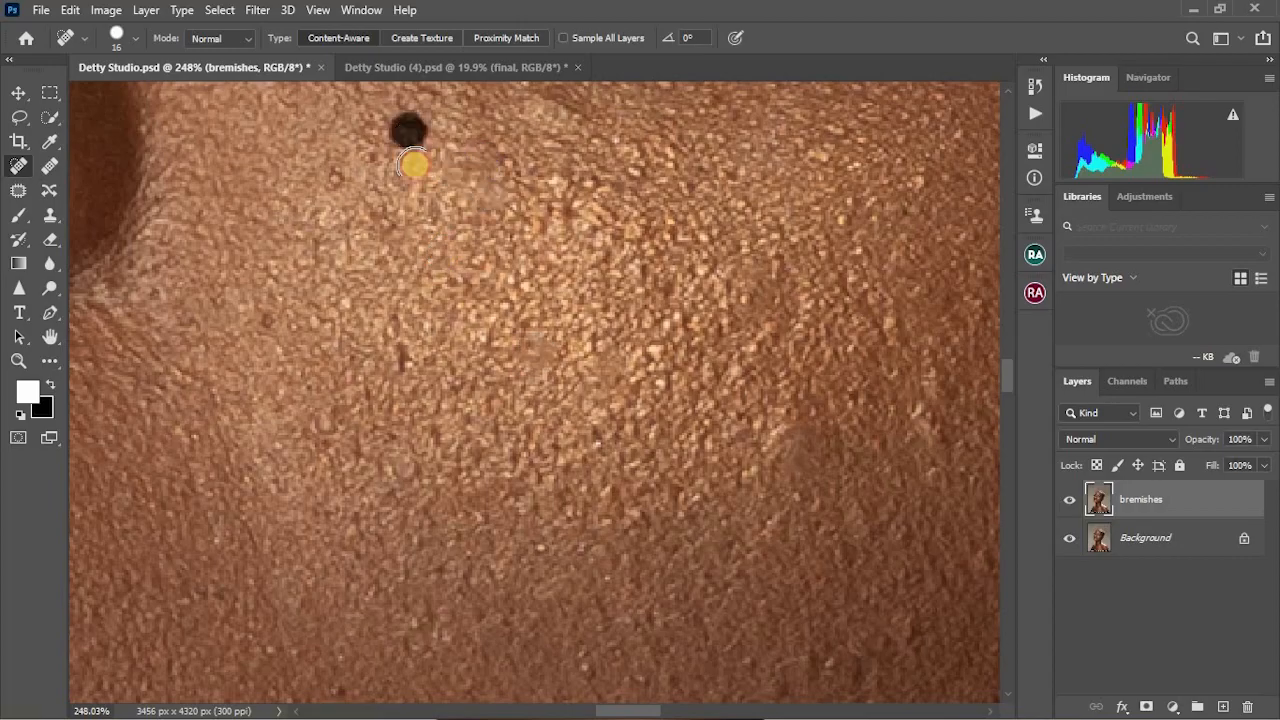
pyautogui.click(335, 422)
pyautogui.click(335, 182)
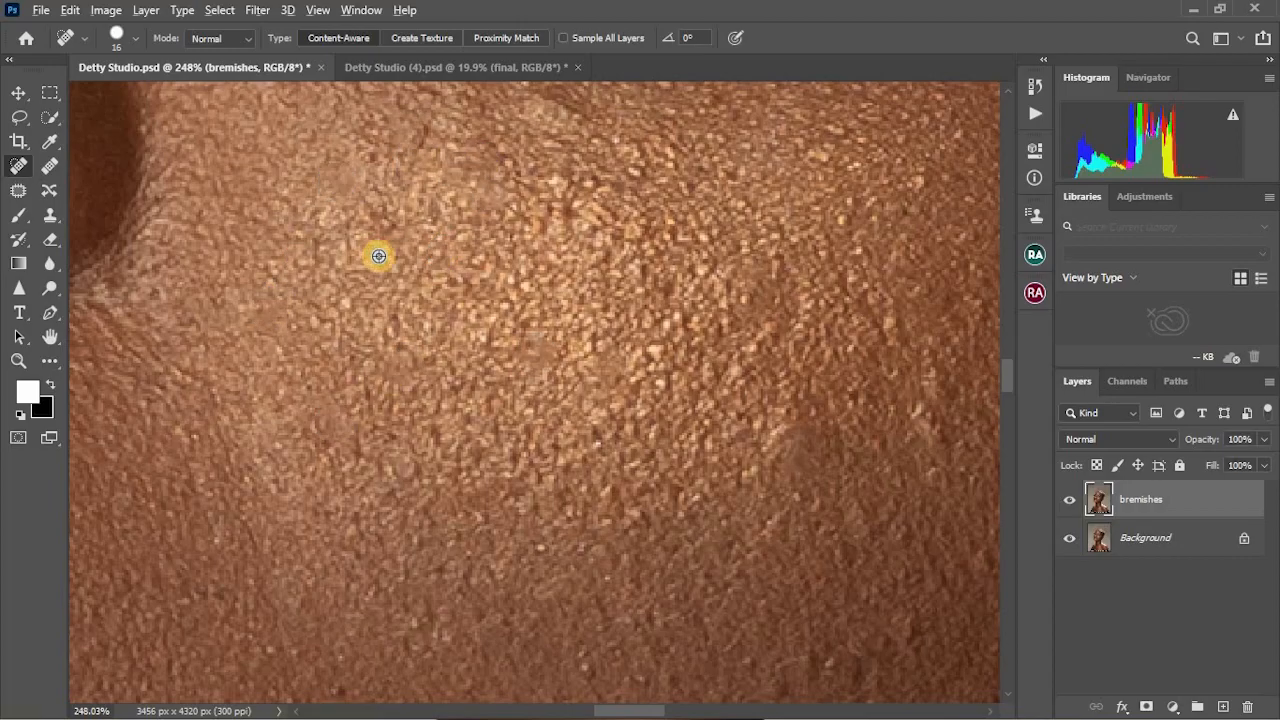
# Heal the raised bumps on the shaded outer cheek toward the ear and down to the lower cheek
pyautogui.scroll(-6, 378, 256)
pyautogui.scroll(4, 637, 280)
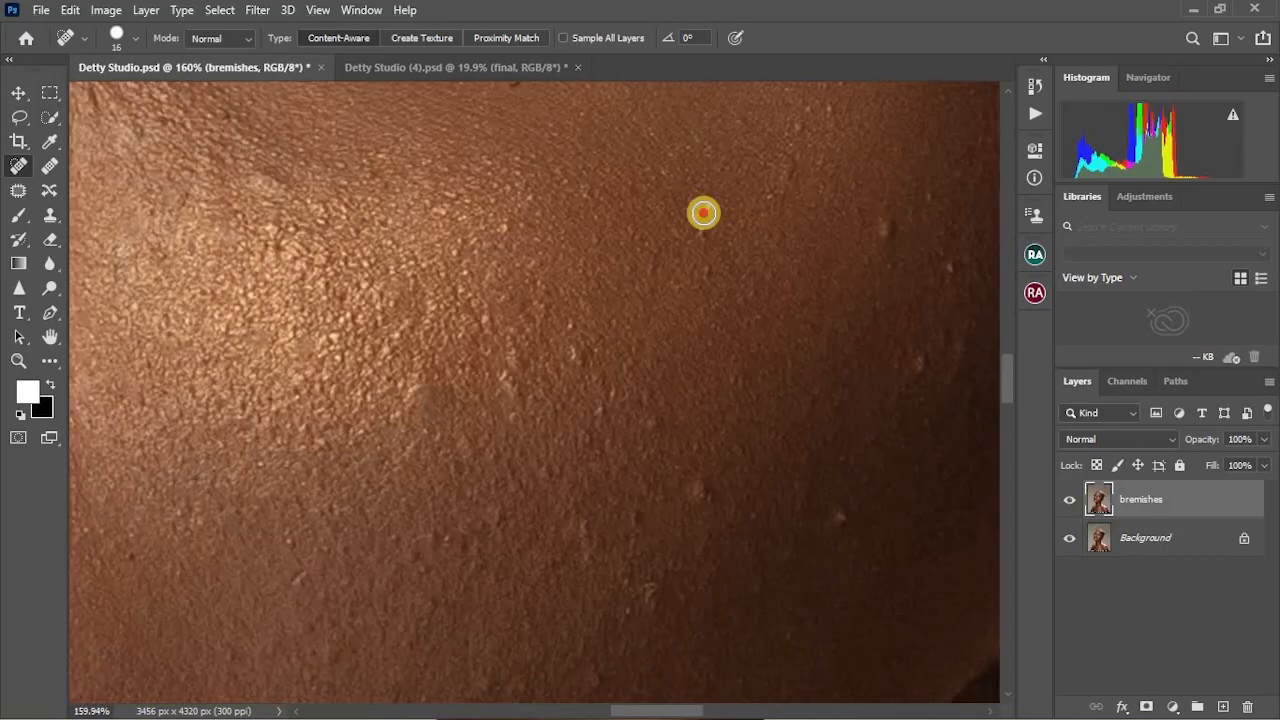
pyautogui.click(708, 204)
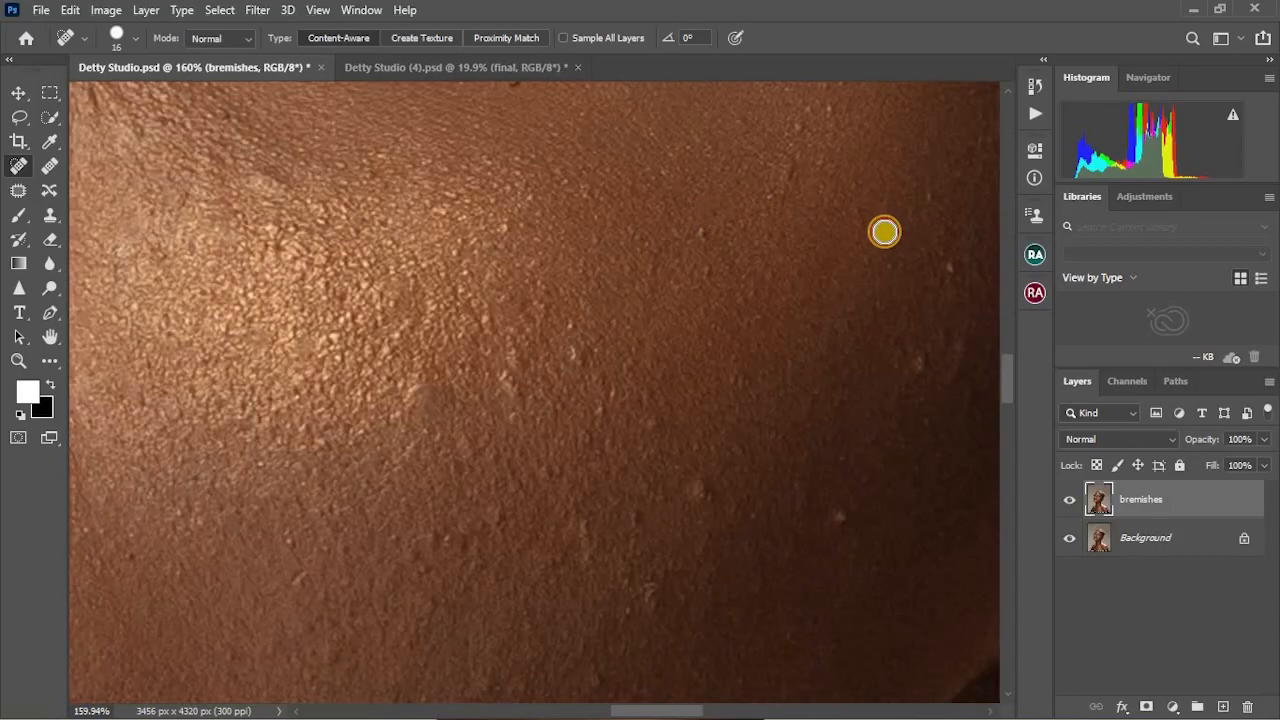
pyautogui.click(884, 232)
pyautogui.scroll(-3, 760, 260)
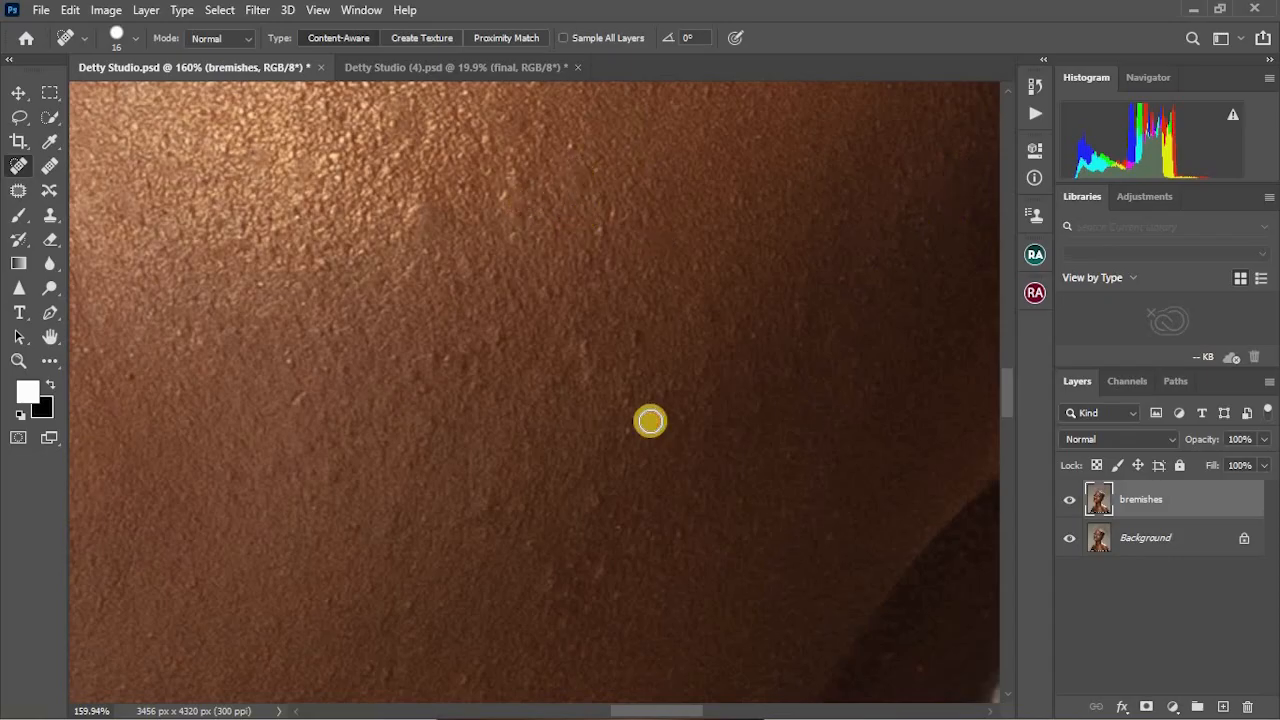
pyautogui.scroll(-2, 650, 421)
pyautogui.click(615, 463)
pyautogui.scroll(-1, 484, 464)
pyautogui.click(417, 303)
pyautogui.scroll(-4, 440, 286)
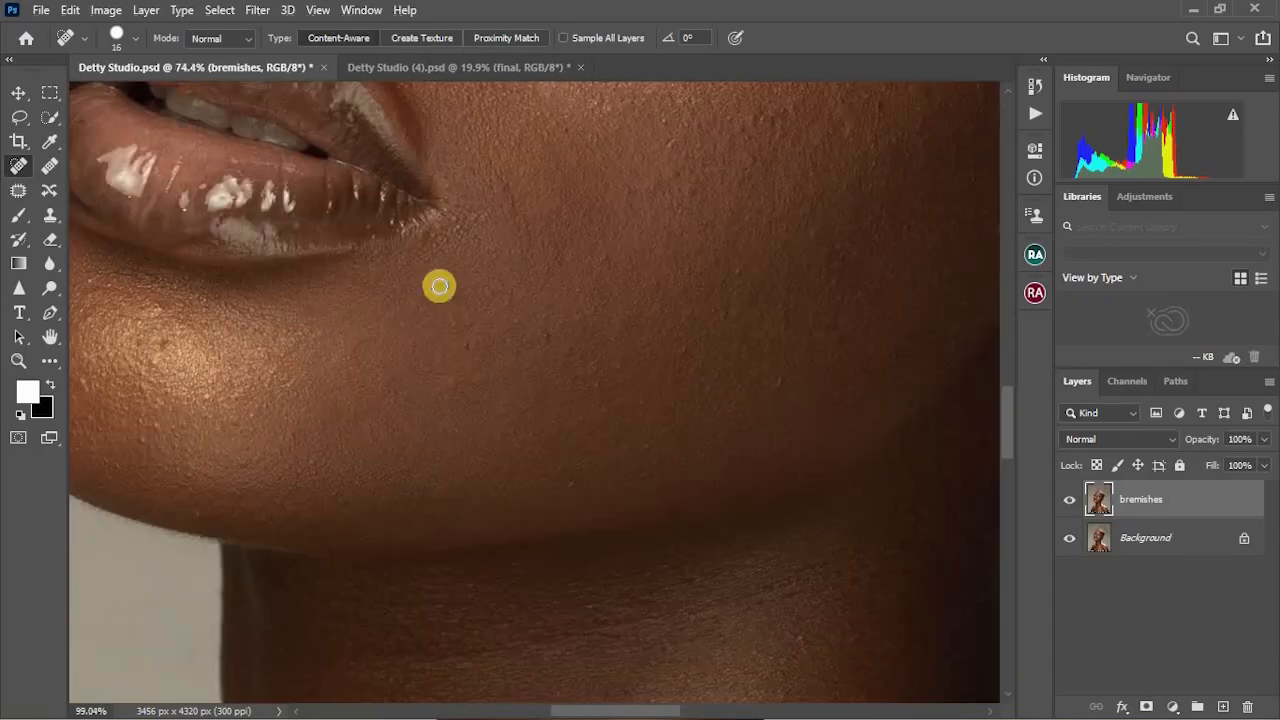
# Enlarge the healing brush to about 35 px and heal remaining marks from the jaw and cheek up to the skin above the eyebrow
pyautogui.moveTo(440, 286); pyautogui.dragTo(453, 288)
pyautogui.scroll(-9, 253, 425)
pyautogui.scroll(10, 535, 330)
pyautogui.scroll(2, 520, 400)
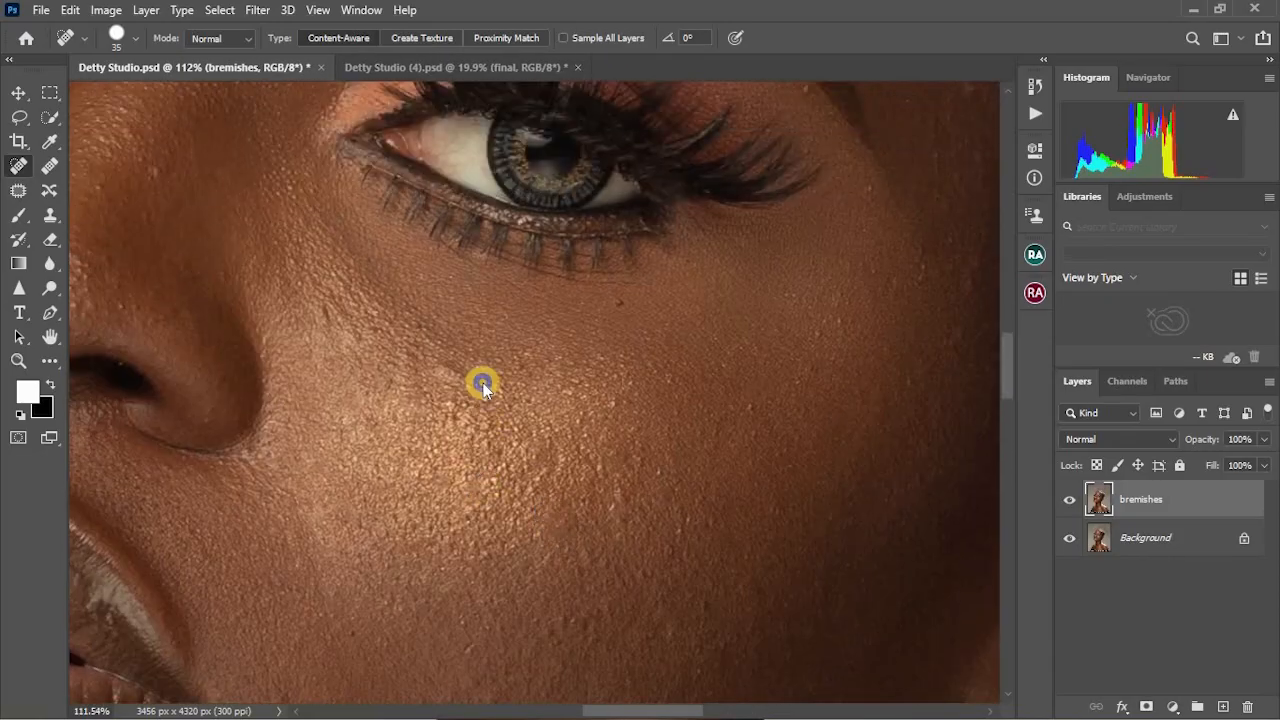
pyautogui.scroll(-8, 389, 257)
pyautogui.scroll(7, 478, 332)
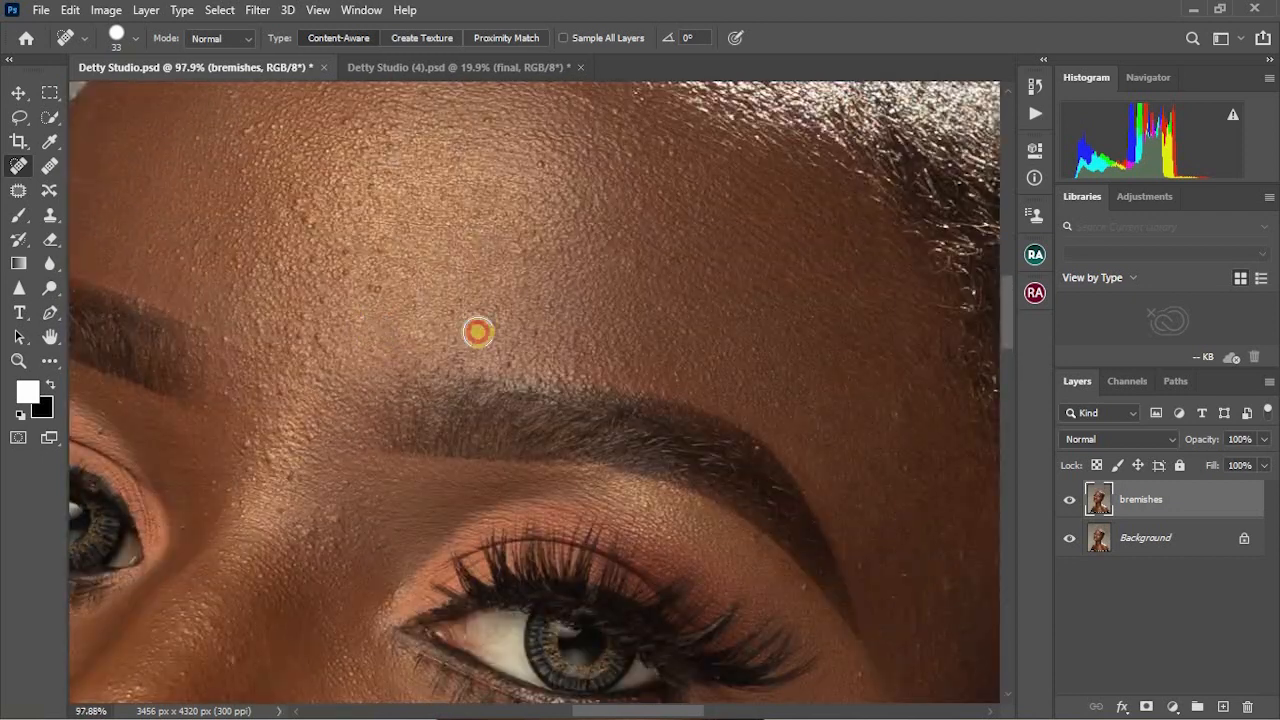
# Set the healing brush to 9 px and heal the tiny dark spots on the central forehead above the inner eyebrow
pyautogui.scroll(8, 300, 205)
pyautogui.moveTo(308, 246); pyautogui.dragTo(292, 246)
pyautogui.moveTo(397, 331); pyautogui.dragTo(388, 332)
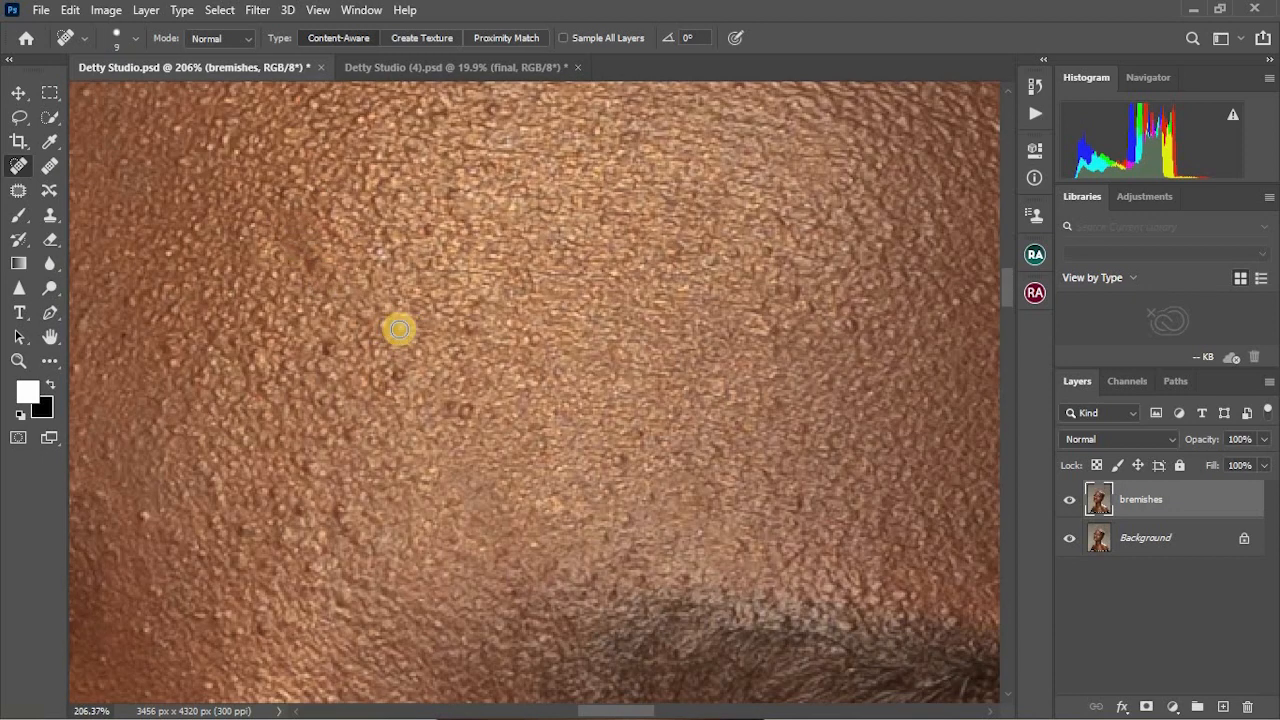
pyautogui.click(461, 412)
pyautogui.click(398, 375)
pyautogui.click(327, 350)
pyautogui.click(297, 508)
pyautogui.click(318, 471)
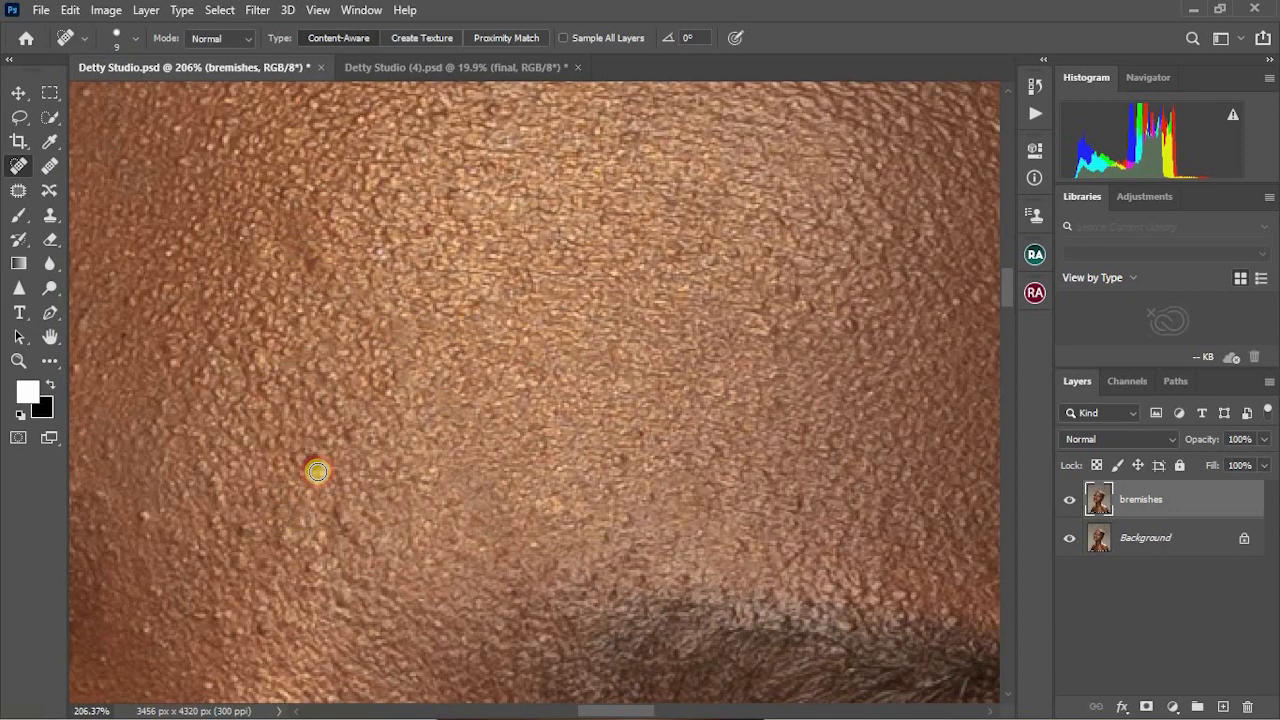
# Set the brush to 11 px and heal the spots between the eyebrows and on the upper forehead
pyautogui.scroll(-2, 330, 440)
pyautogui.scroll(-1, 329, 443)
pyautogui.press(']')
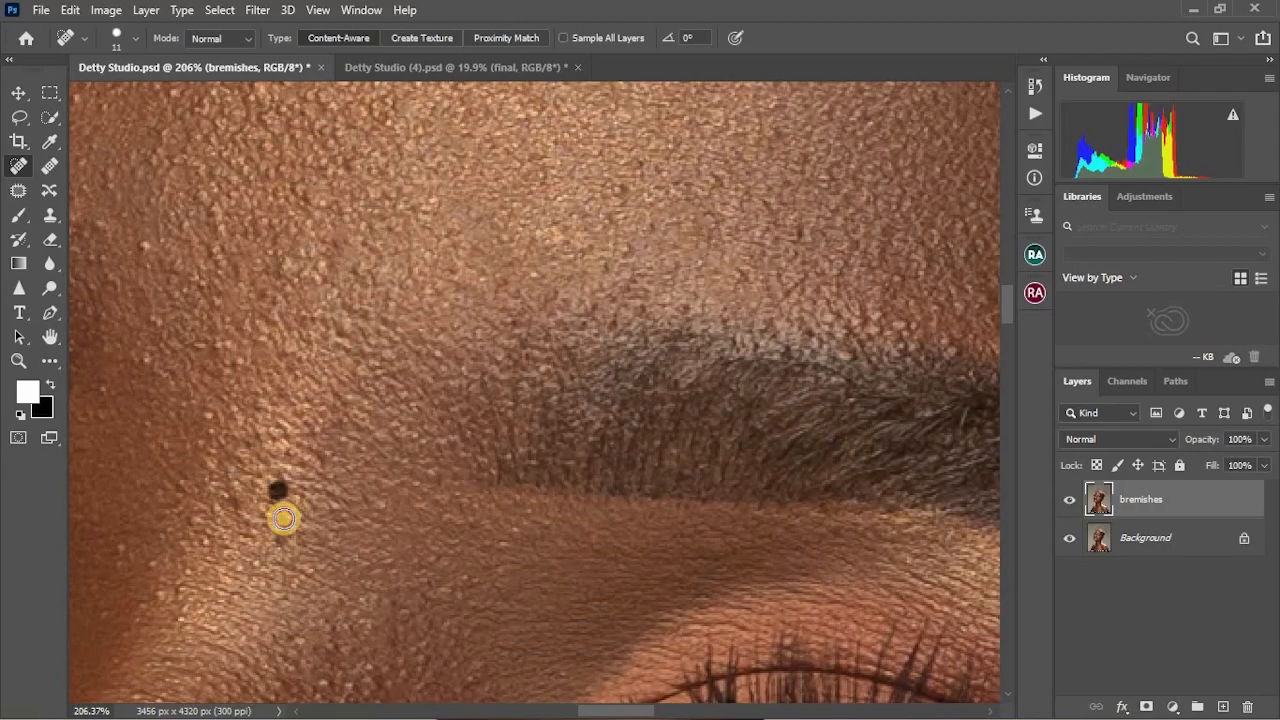
pyautogui.scroll(-5, 284, 519)
pyautogui.scroll(3, 278, 270)
pyautogui.scroll(2, 620, 190)
pyautogui.click(681, 220)
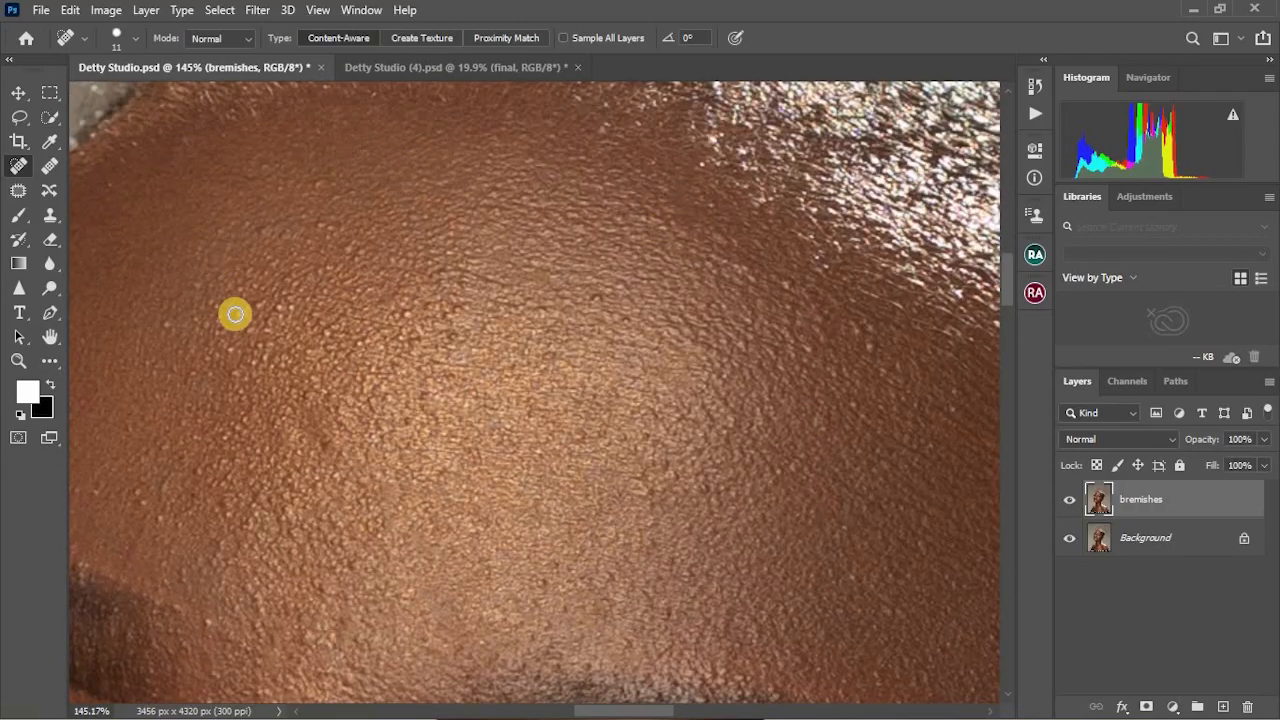
pyautogui.moveTo(355, 240); pyautogui.dragTo(349, 274)
# Heal the light specks and bumps on the narrow far cheek between the lower lashes, nose and face edge
pyautogui.scroll(-4, 340, 281)
pyautogui.scroll(-3, 368, 589)
pyautogui.hscroll(-4, 430, 425)
pyautogui.scroll(5, 434, 420)
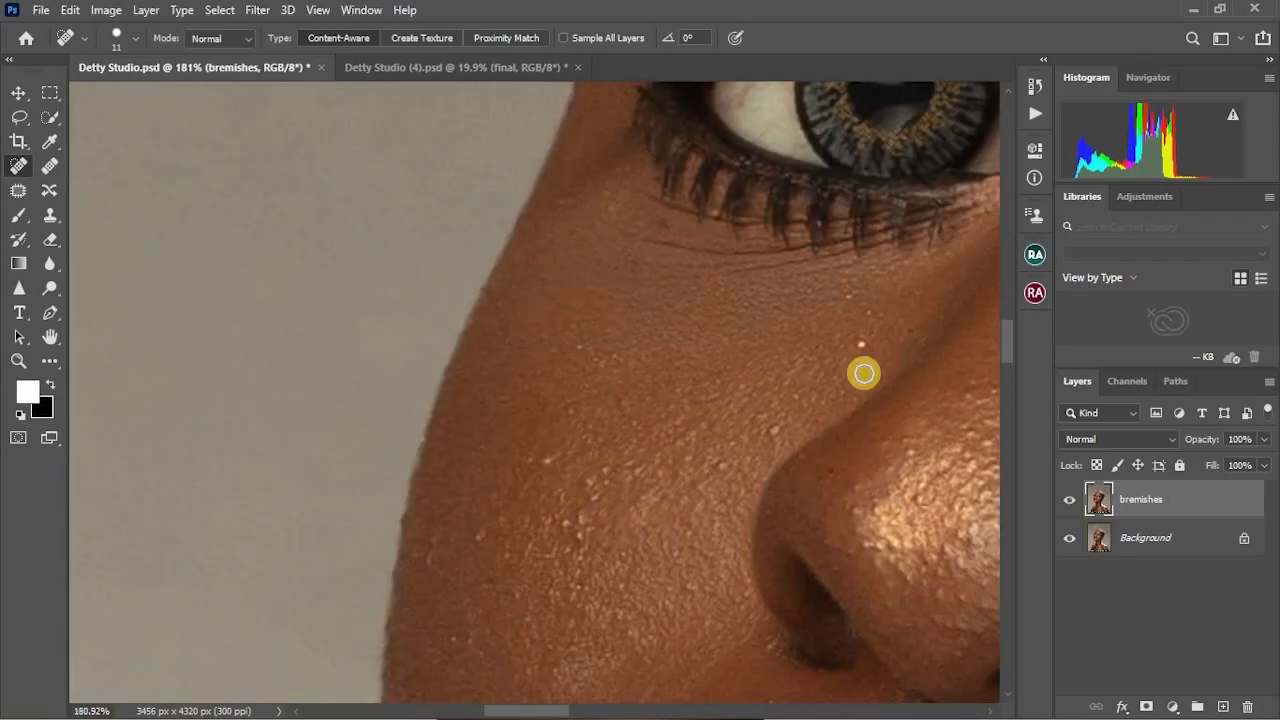
pyautogui.click(574, 539)
pyautogui.scroll(-2, 560, 500)
pyautogui.click(690, 442)
pyautogui.scroll(-3, 579, 476)
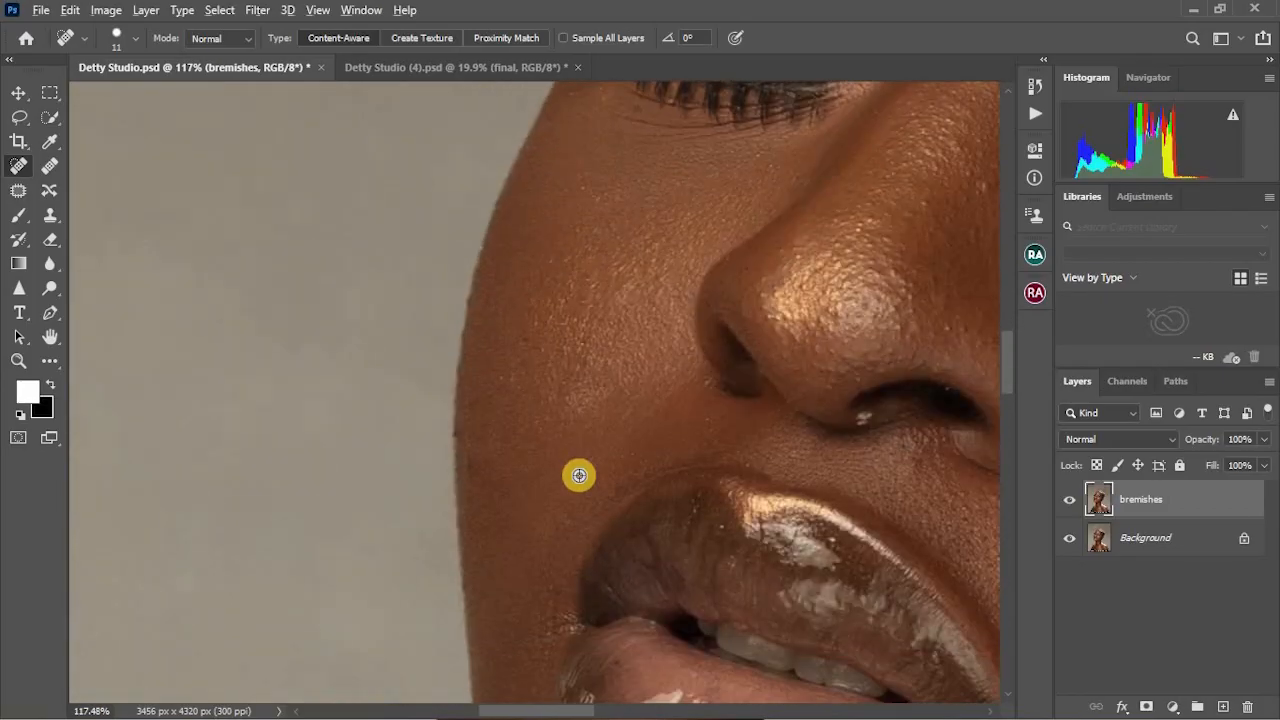
# Set the brush to 13 px and heal the small blemishes around the nose and on the chin
pyautogui.press(']')
pyautogui.press(']')
pyautogui.hscroll(2, 670, 440)
pyautogui.scroll(2, 757, 497)
pyautogui.click(748, 270)
pyautogui.scroll(-4, 740, 256)
pyautogui.scroll(4, 484, 332)
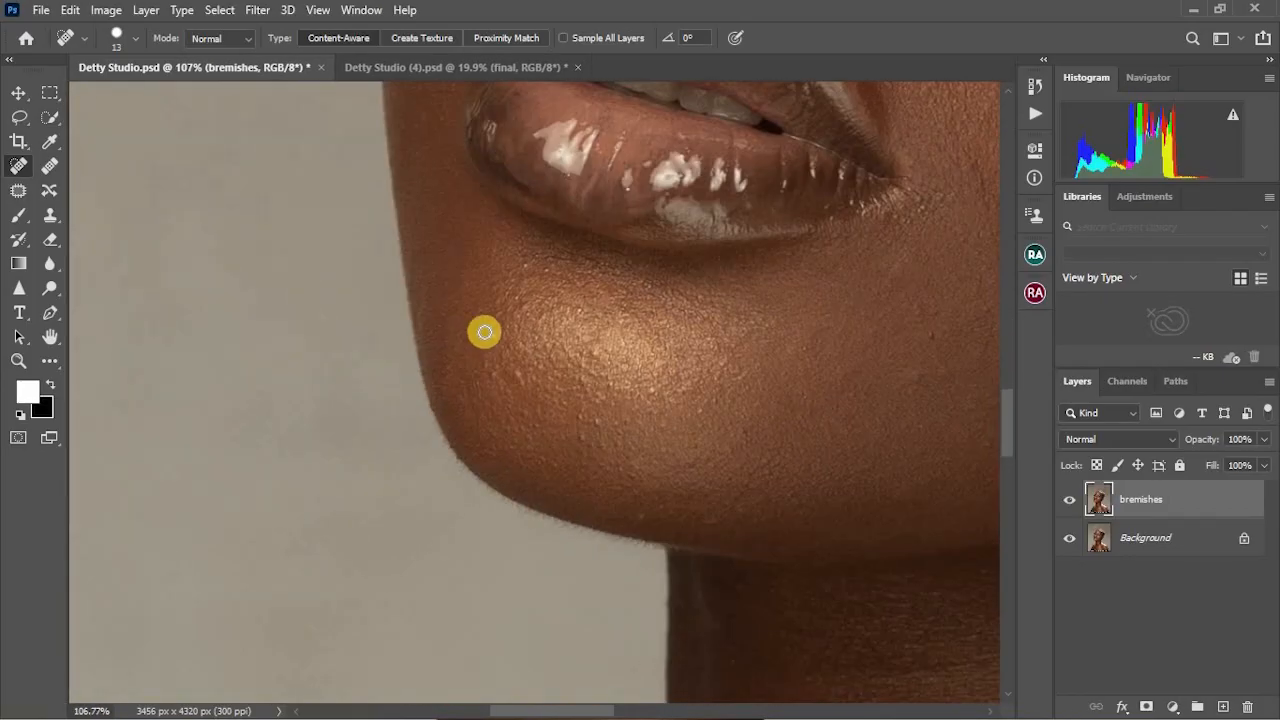
pyautogui.click(502, 377)
pyautogui.click(655, 397)
pyautogui.scroll(3, 620, 485)
# Set the healing brush to 22 px and heal the blemishes on the temple beside the outer eyebrow
pyautogui.scroll(-5, 771, 484)
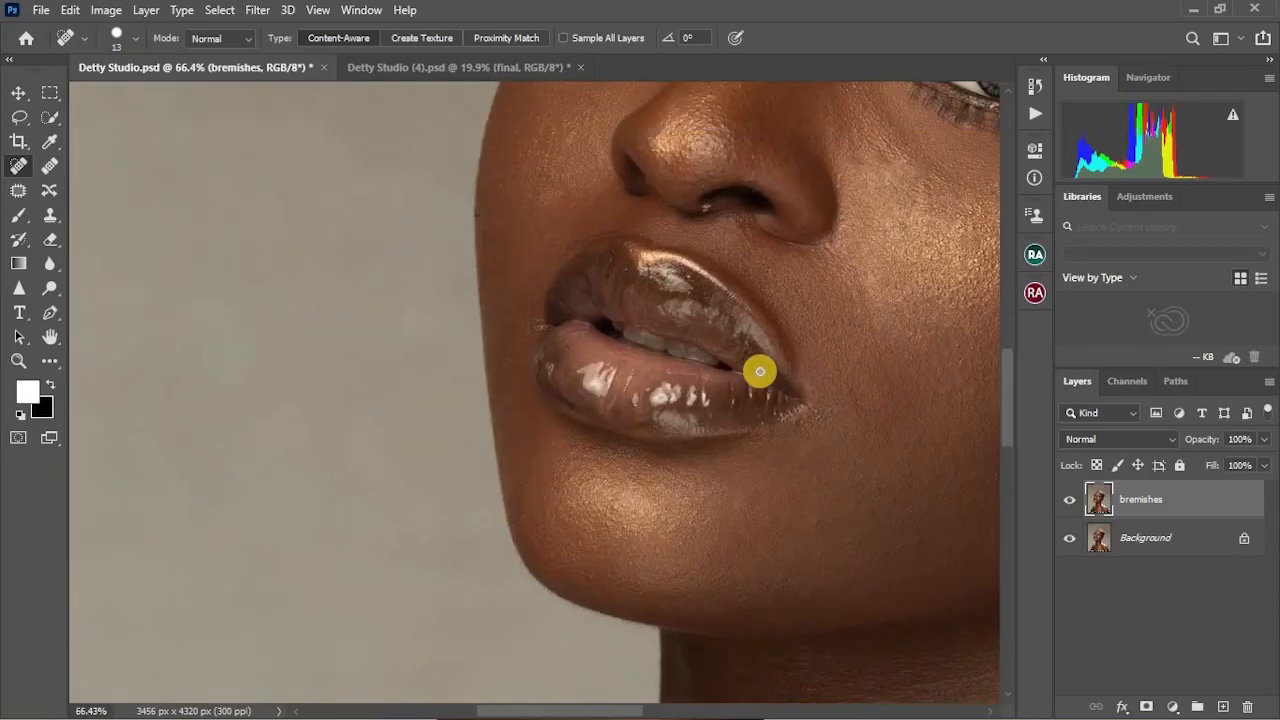
pyautogui.scroll(4, 760, 371)
pyautogui.press(']')
pyautogui.press(']')
pyautogui.press(']')
pyautogui.press(']')
pyautogui.scroll(-3, 800, 385)
pyautogui.hscroll(3, 780, 400)
pyautogui.scroll(6, 737, 243)
pyautogui.click(829, 504)
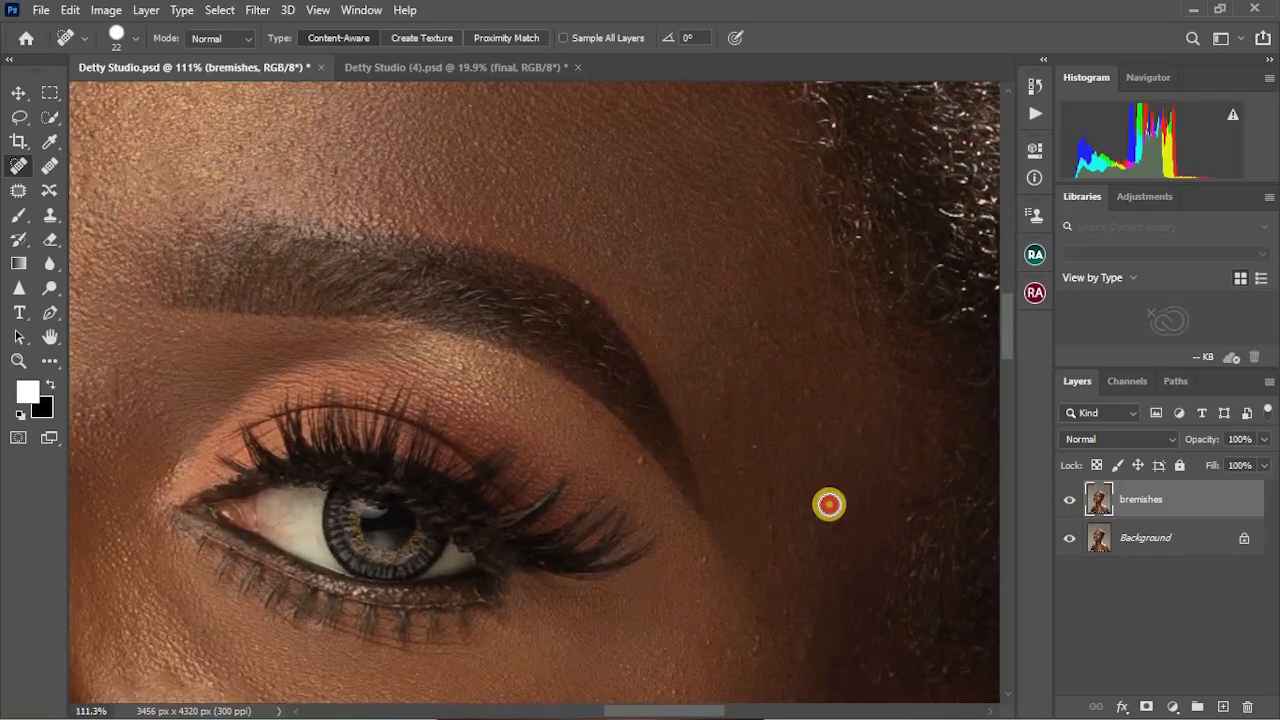
# Heal the remaining spots on the side of the cheek and on the shoulder
pyautogui.scroll(-6, 800, 470)
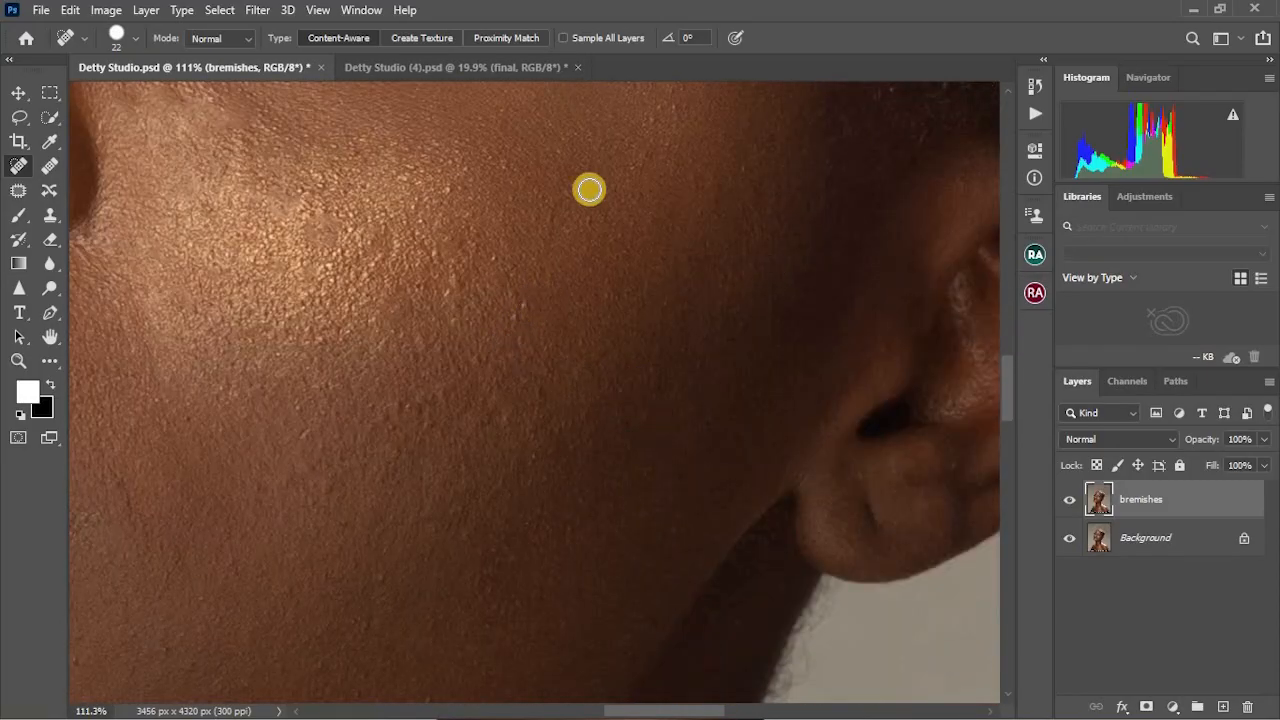
pyautogui.scroll(2, 605, 230)
pyautogui.scroll(-5, 540, 250)
pyautogui.scroll(-3, 291, 449)
pyautogui.scroll(2, 240, 397)
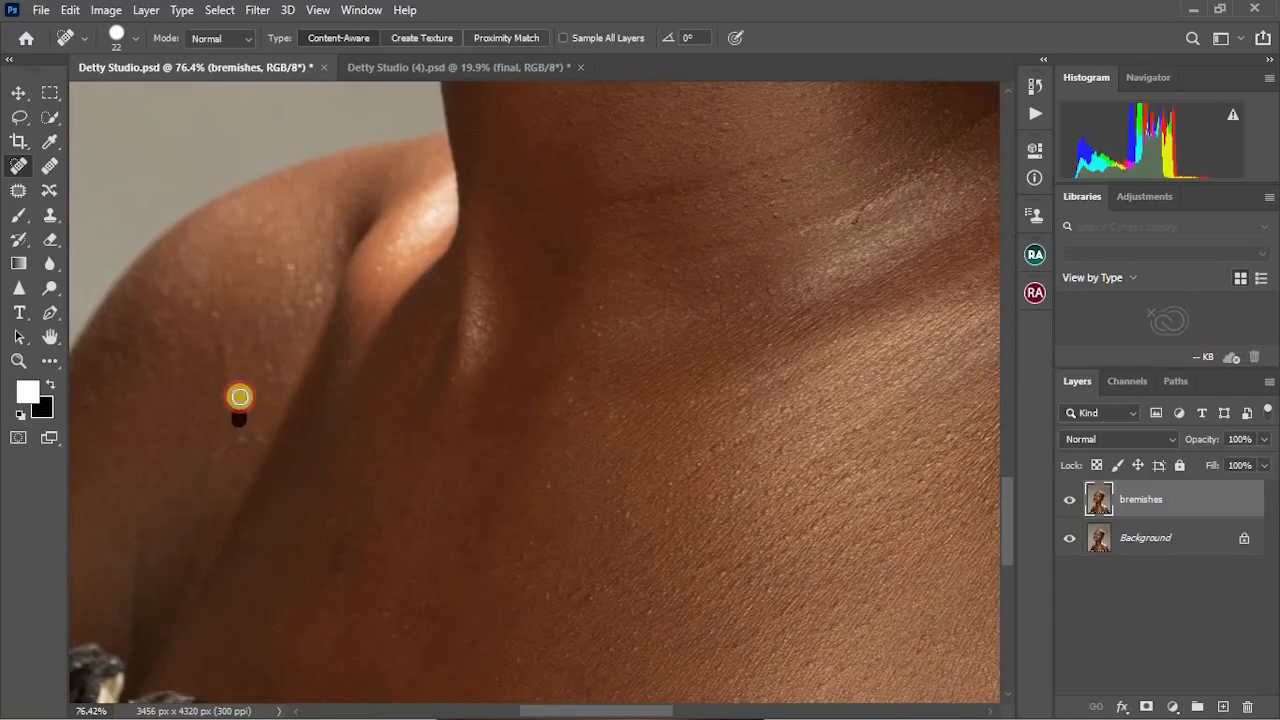
pyautogui.scroll(-4, 200, 330)
# Heal the mark between the nose and the under-eye area, and review the whole face for leftover blemishes
pyautogui.scroll(4, 634, 277)
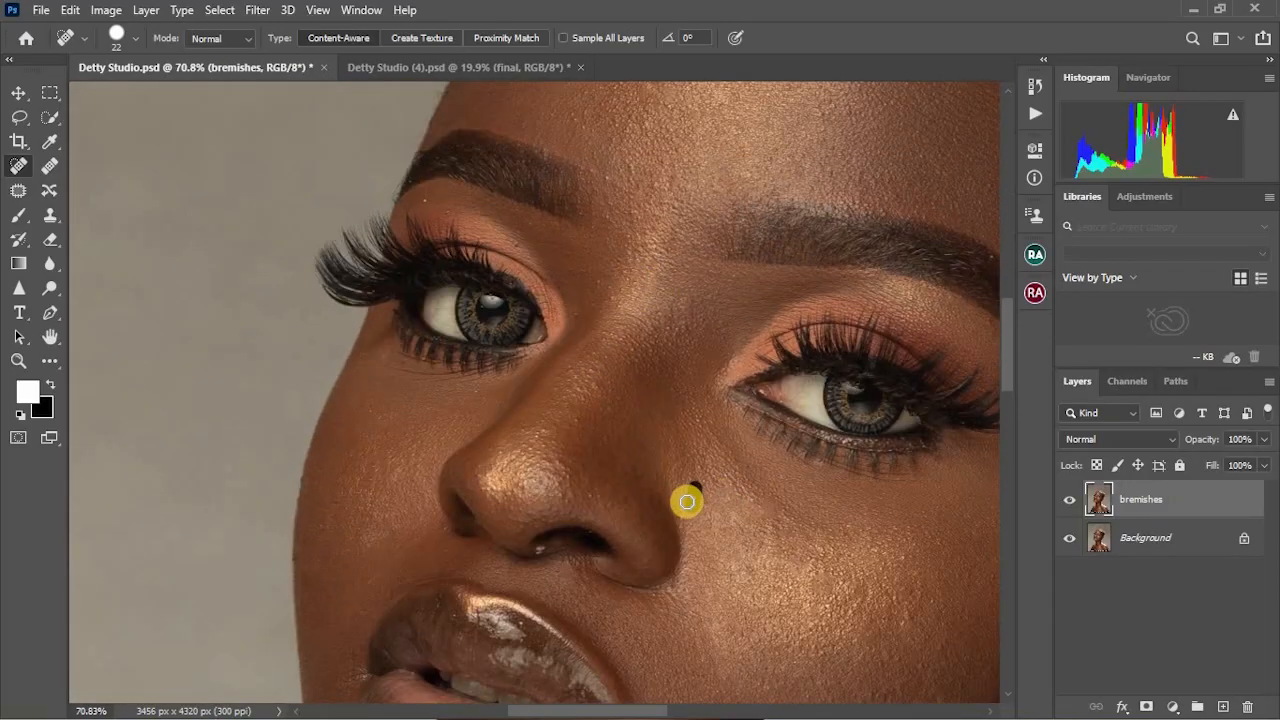
pyautogui.scroll(3, 583, 271)
pyautogui.scroll(-3, 626, 471)
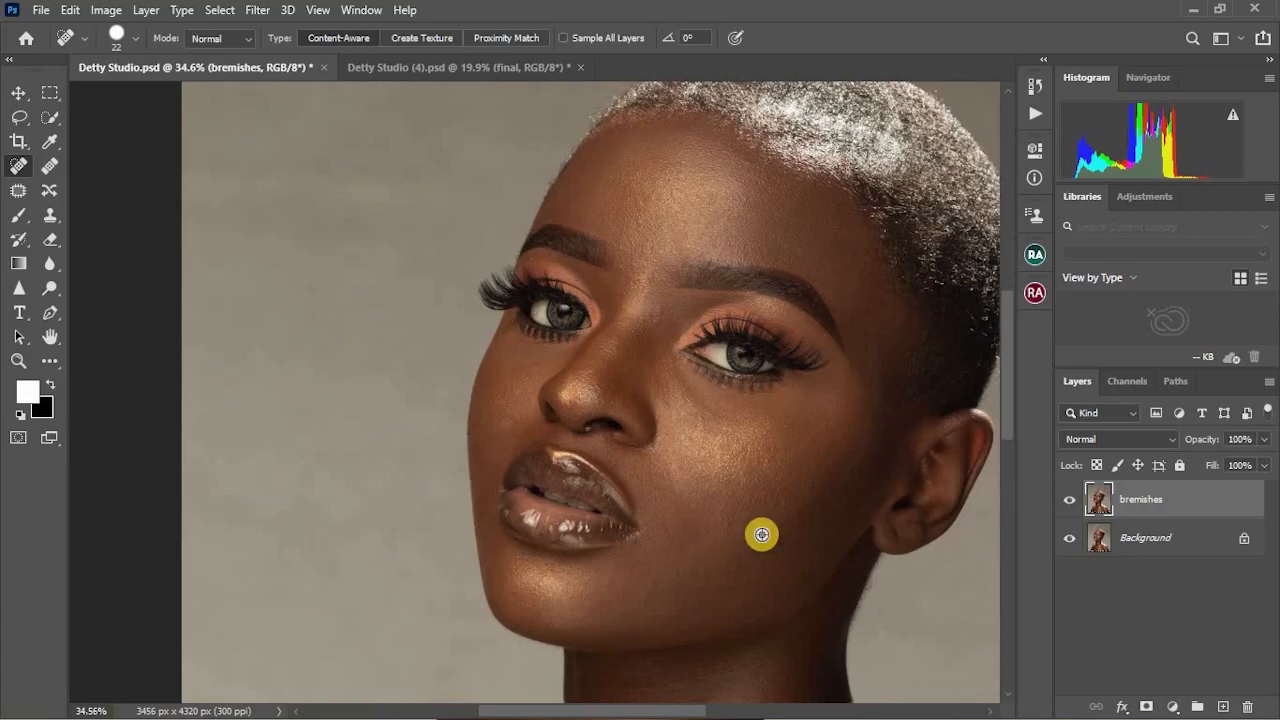
pyautogui.scroll(2, 764, 530)
pyautogui.scroll(-2, 763, 523)
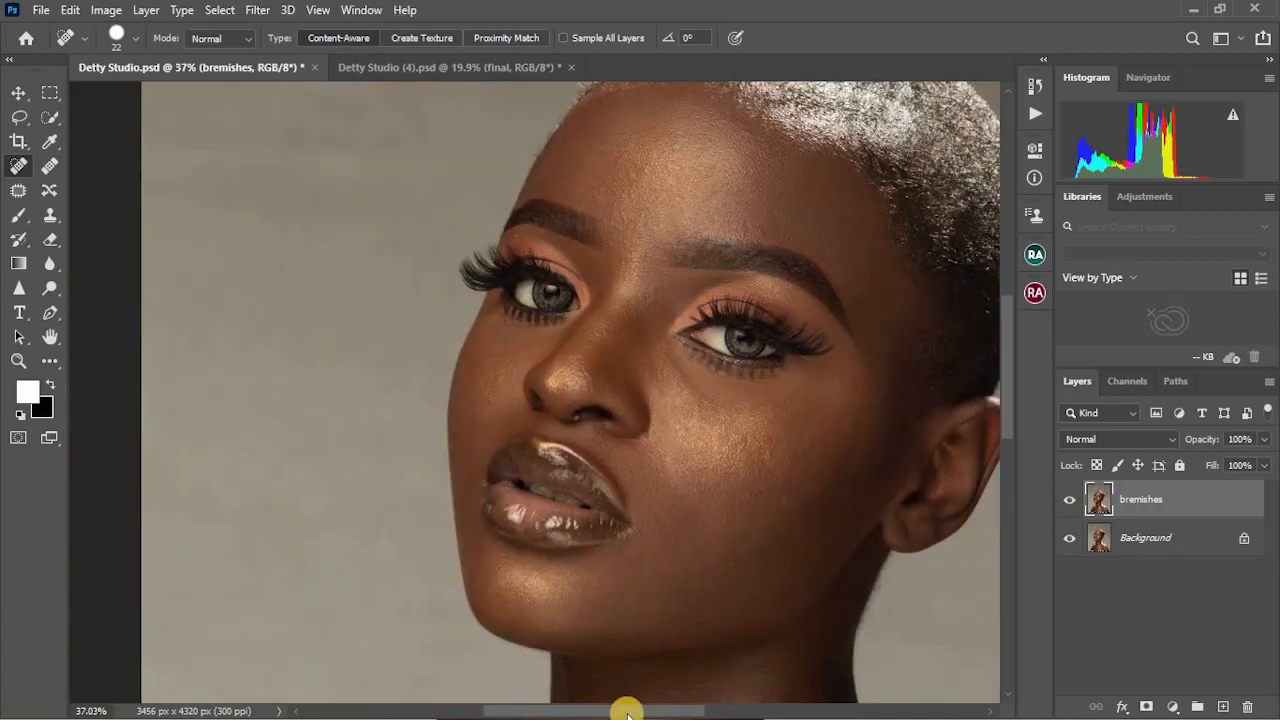
pyautogui.moveTo(623, 709); pyautogui.dragTo(662, 709)
pyautogui.scroll(3, 670, 415)
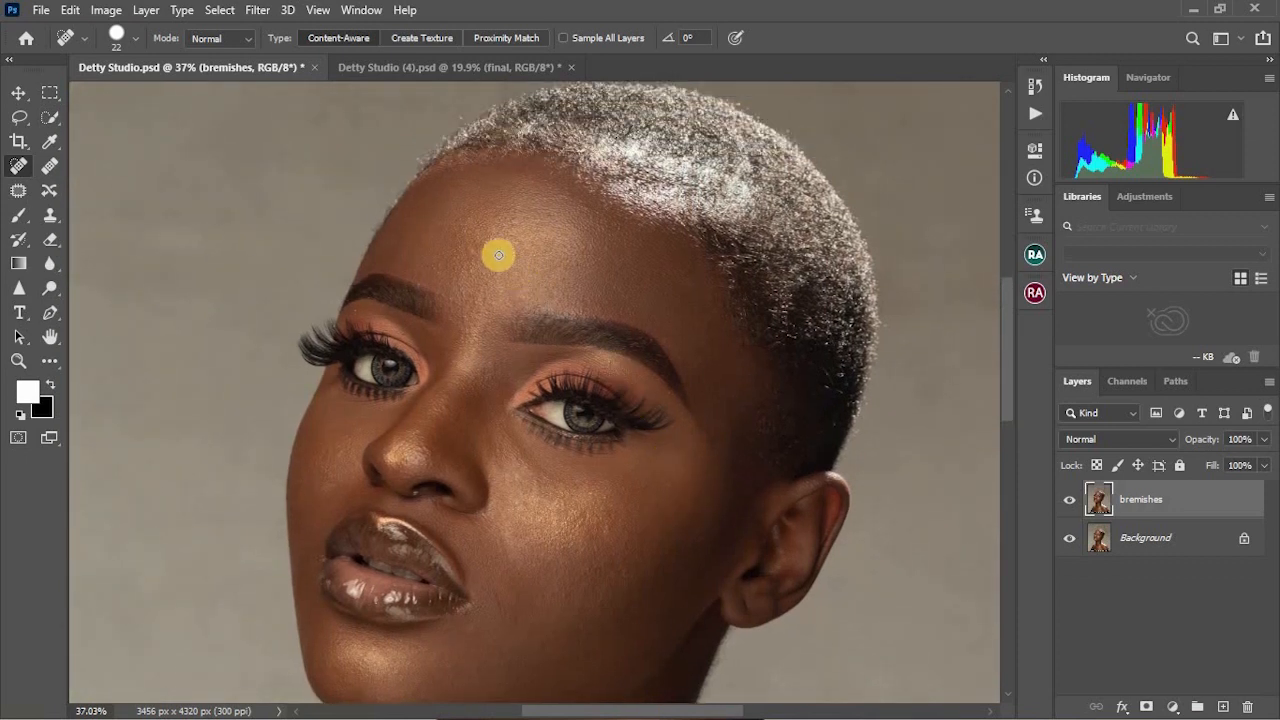
# Compare the healed forehead and face with the original by toggling the bremishes layer's visibility
pyautogui.scroll(5, 543, 391)
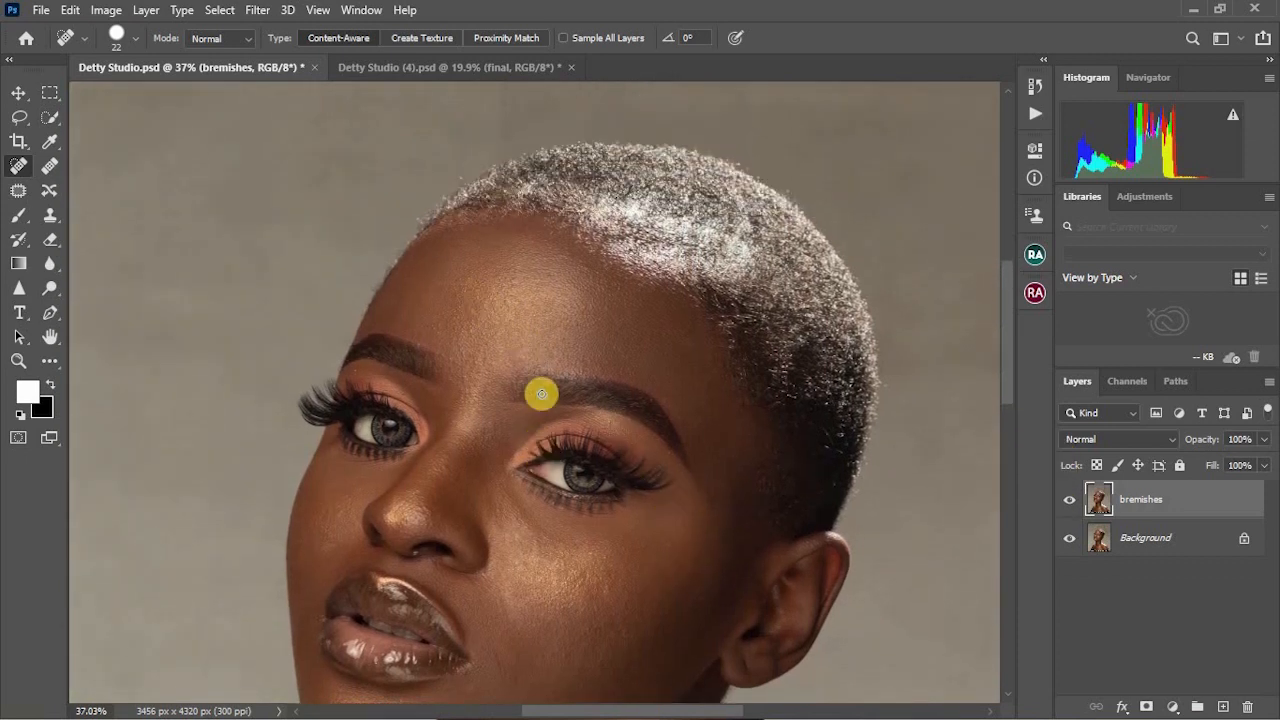
pyautogui.press('super')
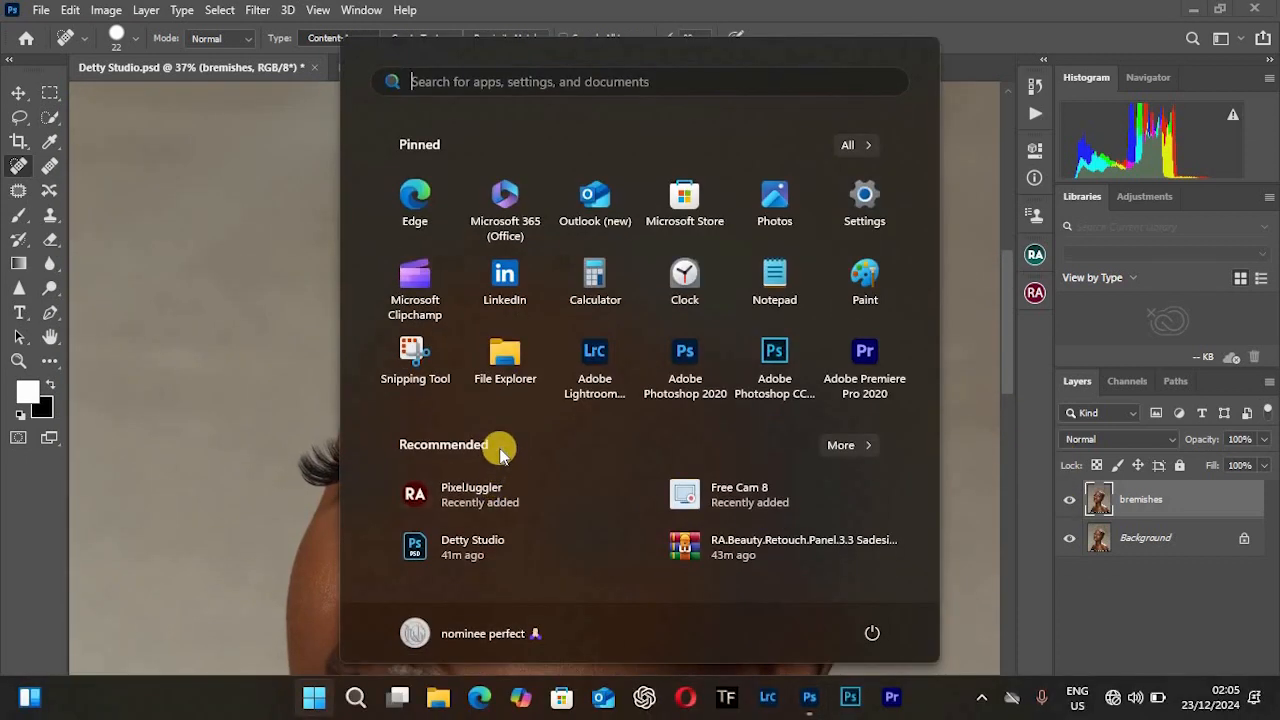
pyautogui.press('Escape')
pyautogui.scroll(4, 517, 366)
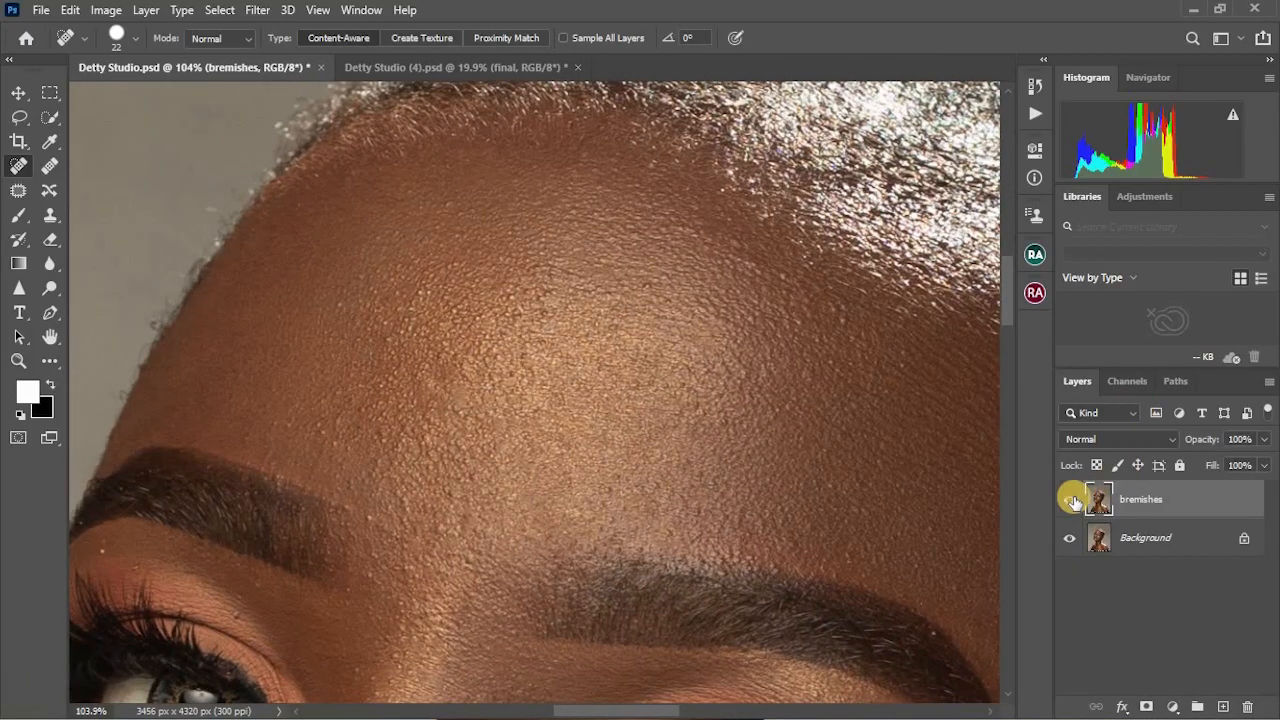
pyautogui.click(1068, 499)
pyautogui.click(1065, 500)
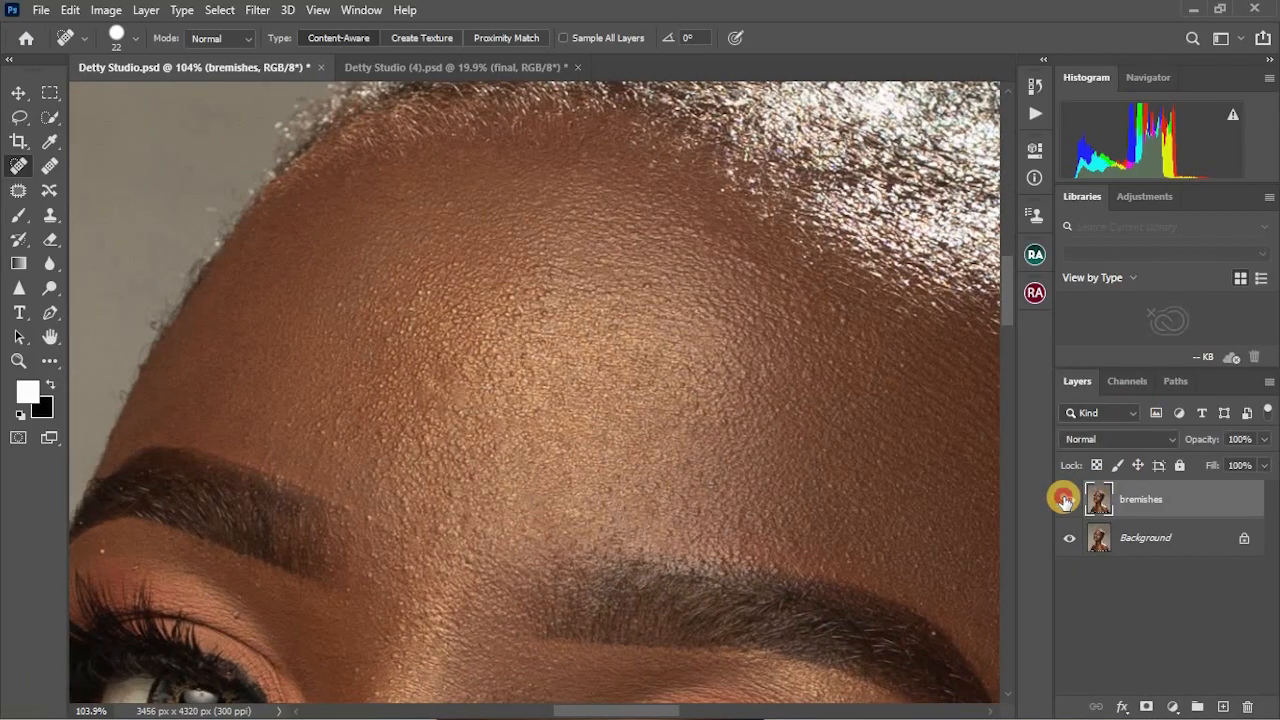
pyautogui.click(1065, 500)
pyautogui.click(1065, 500)
pyautogui.scroll(-4, 780, 437)
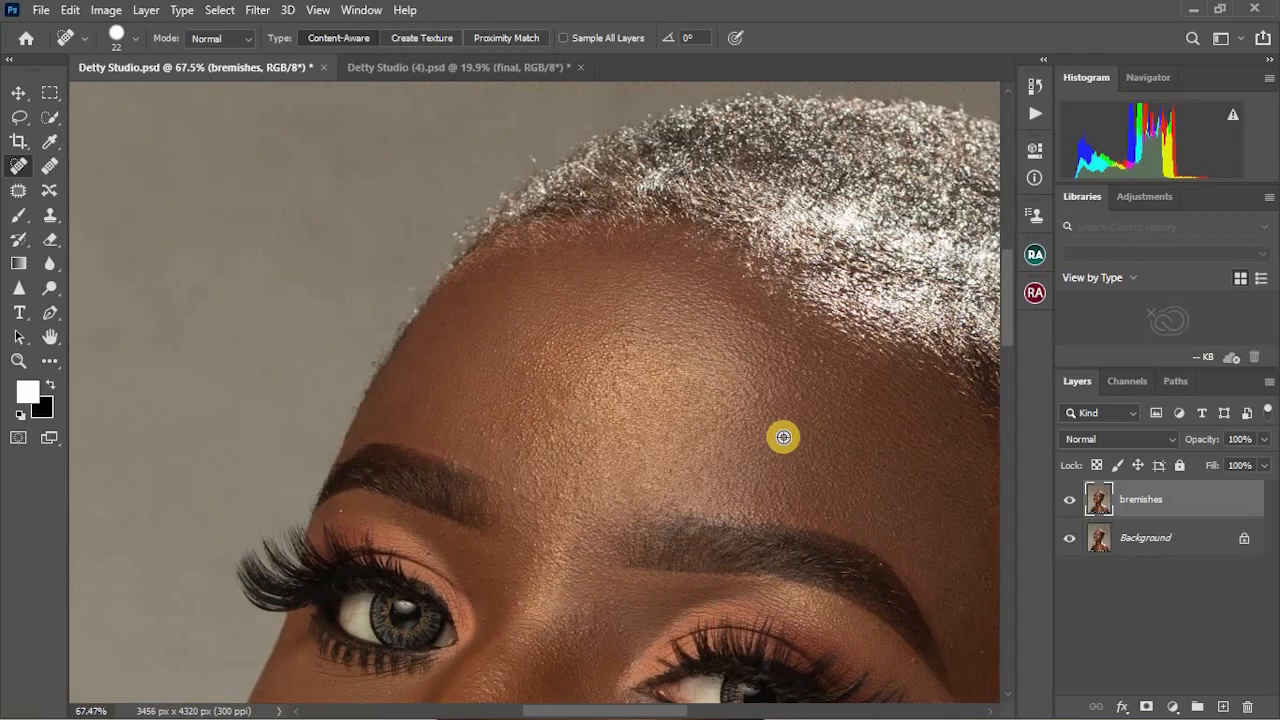
pyautogui.scroll(-3, 850, 453)
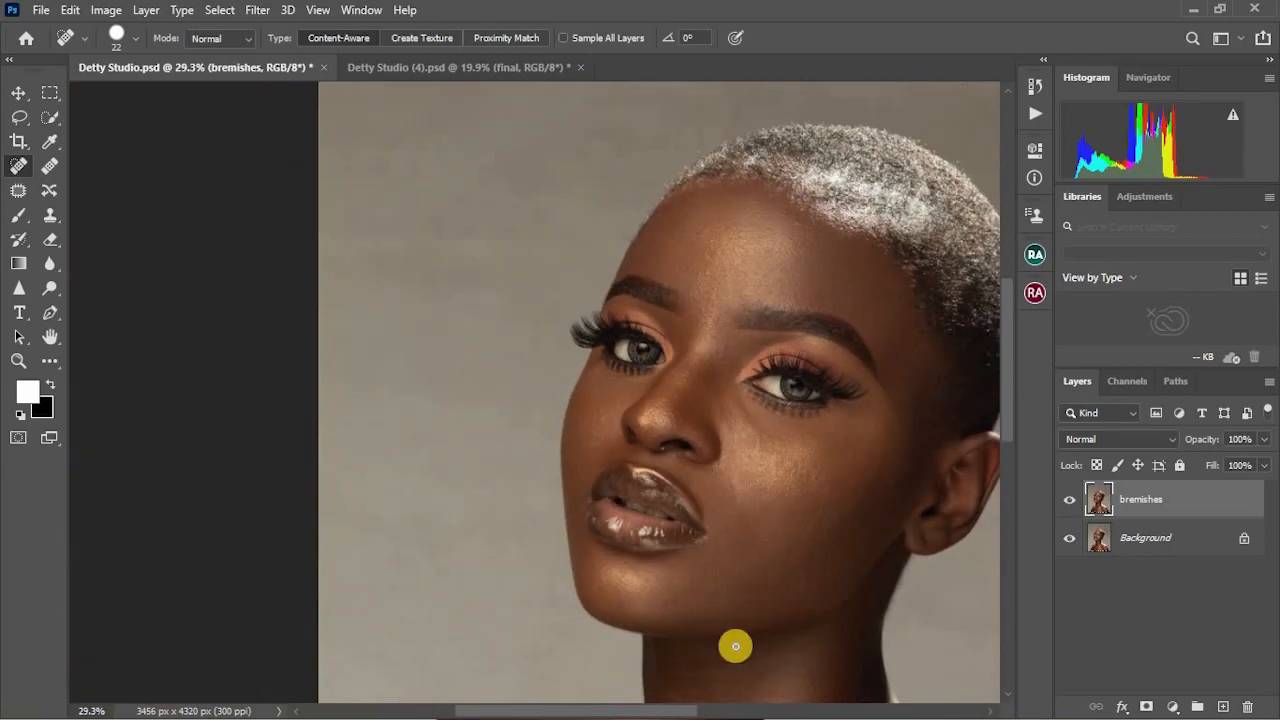
pyautogui.moveTo(608, 712); pyautogui.dragTo(660, 712)
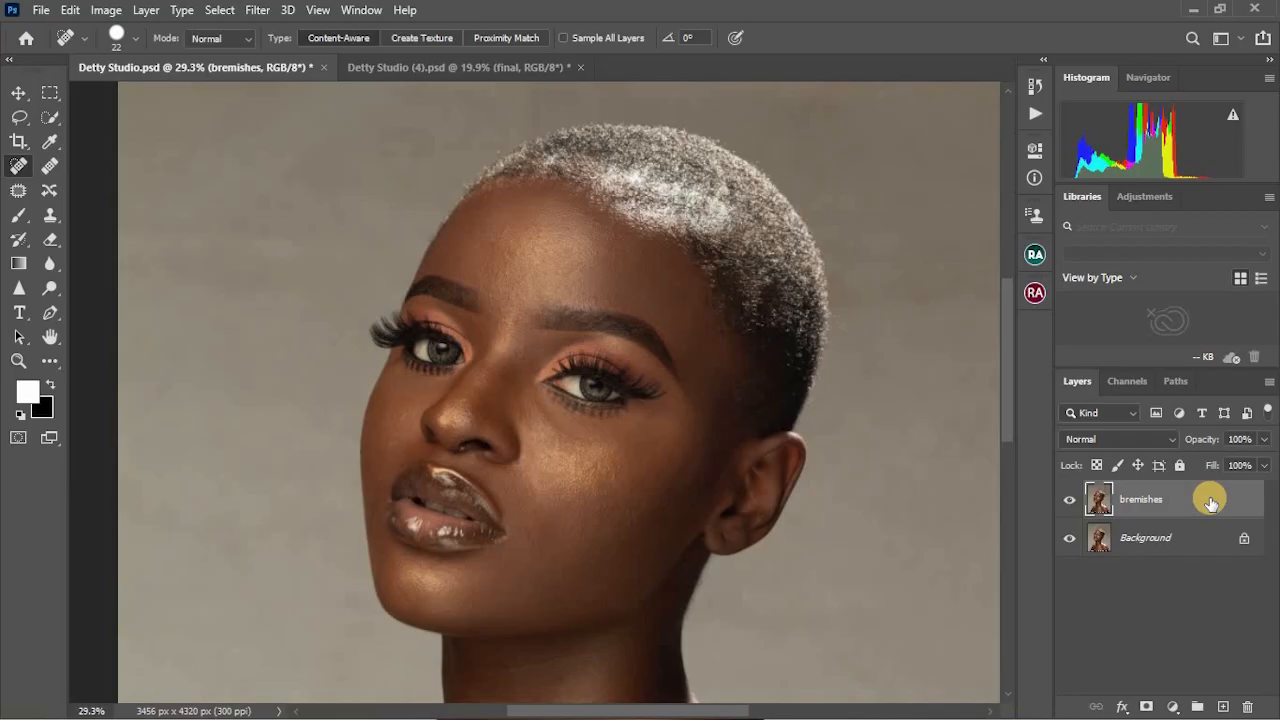
# Duplicate the bremishes layer twice, naming the lower copy "low frequency" and the upper copy "high frequency"
pyautogui.hotkey('ctrl', 'j')
pyautogui.hotkey('ctrl', 'j')
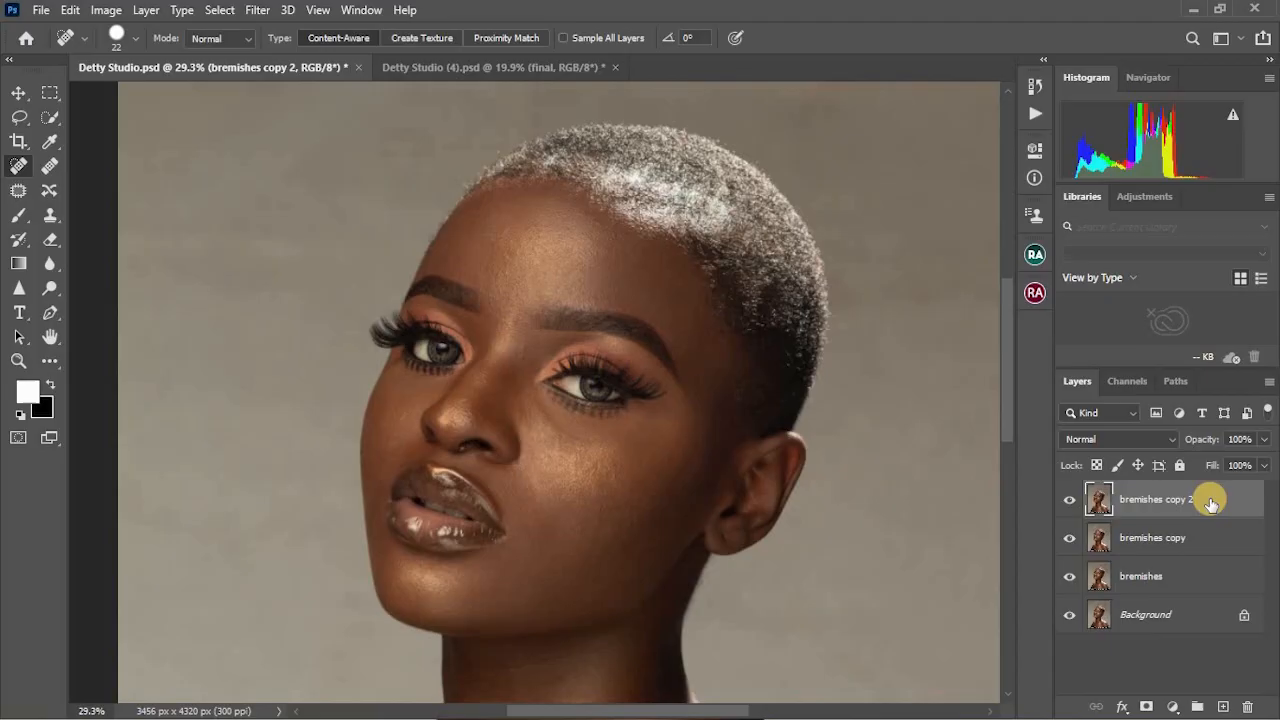
pyautogui.doubleClick(1152, 538)
pyautogui.press('BackSpace')
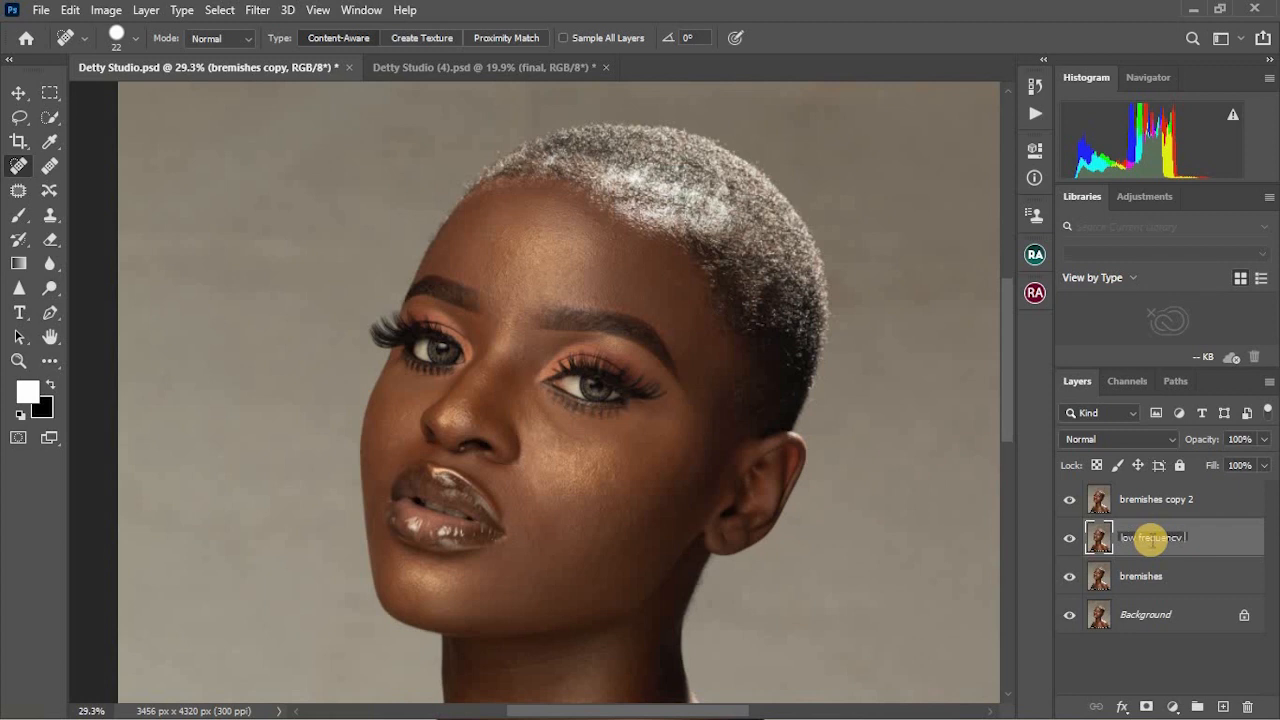
pyautogui.doubleClick(1166, 500)
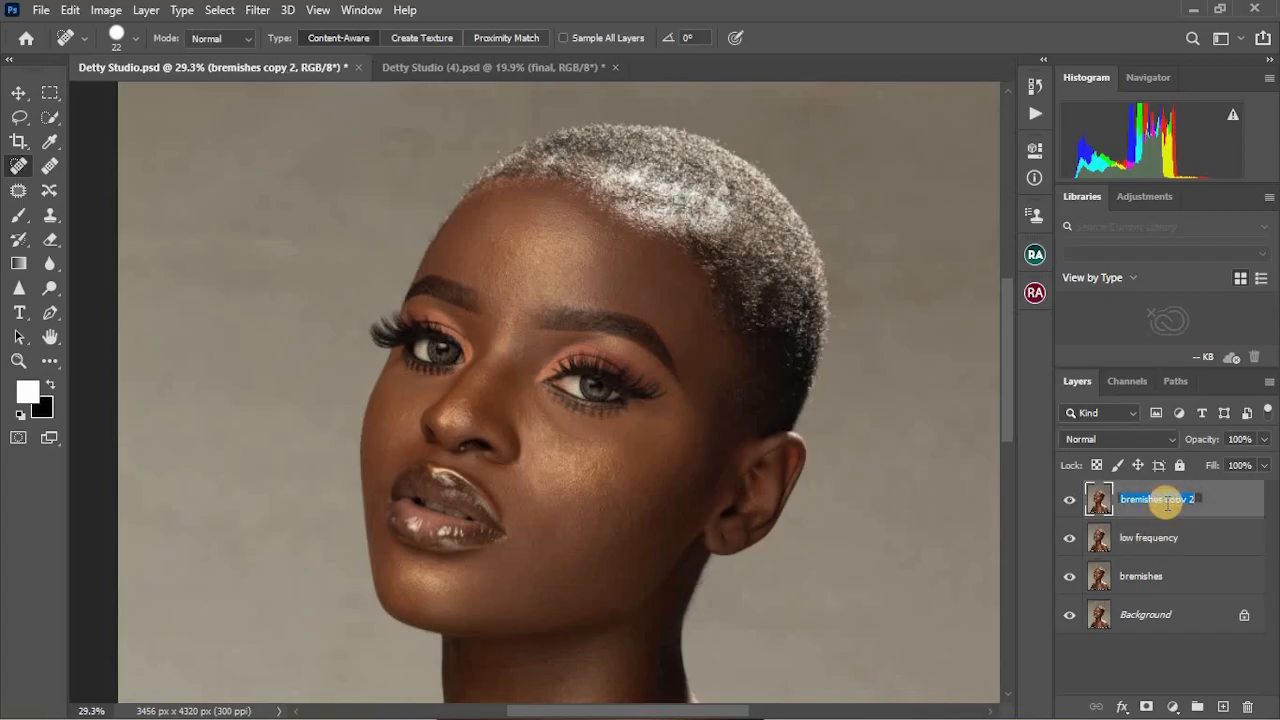
pyautogui.press('BackSpace')
pyautogui.press('Return')
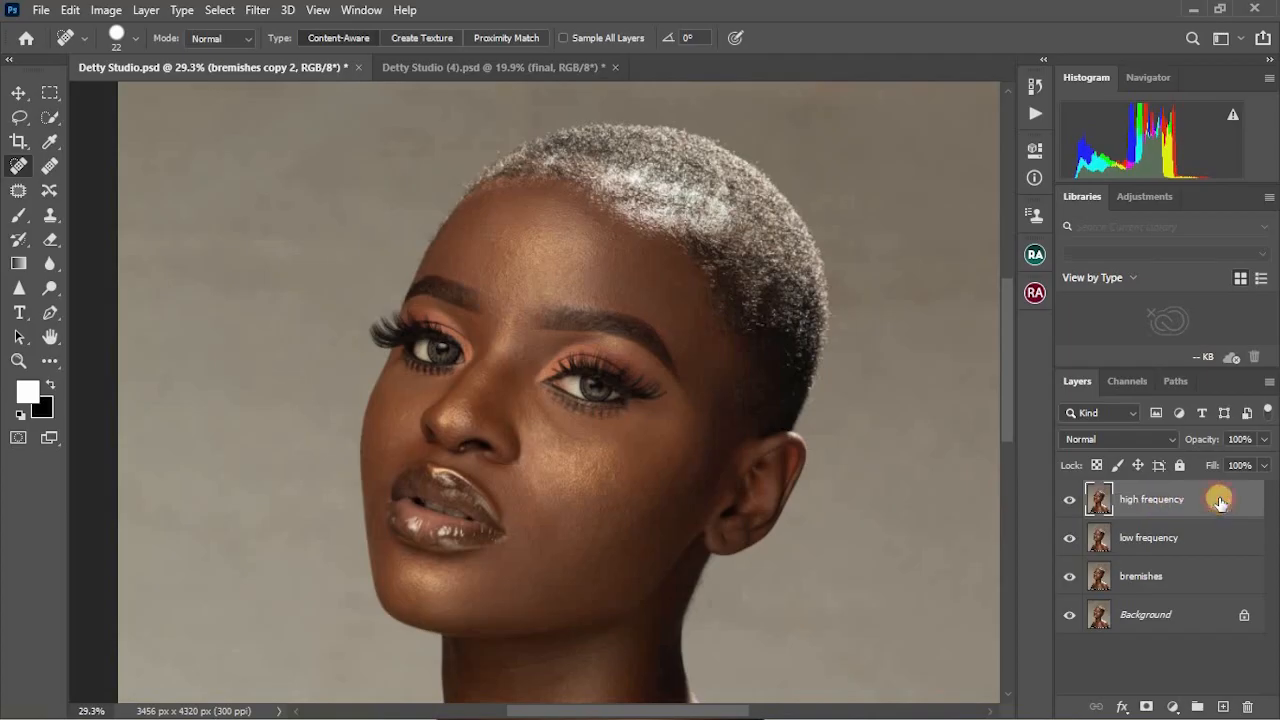
# Group the high frequency and low frequency layers and name the group "frequency separation"
pyautogui.keyDown('shift'); pyautogui.click(1150, 538); pyautogui.keyUp('shift')
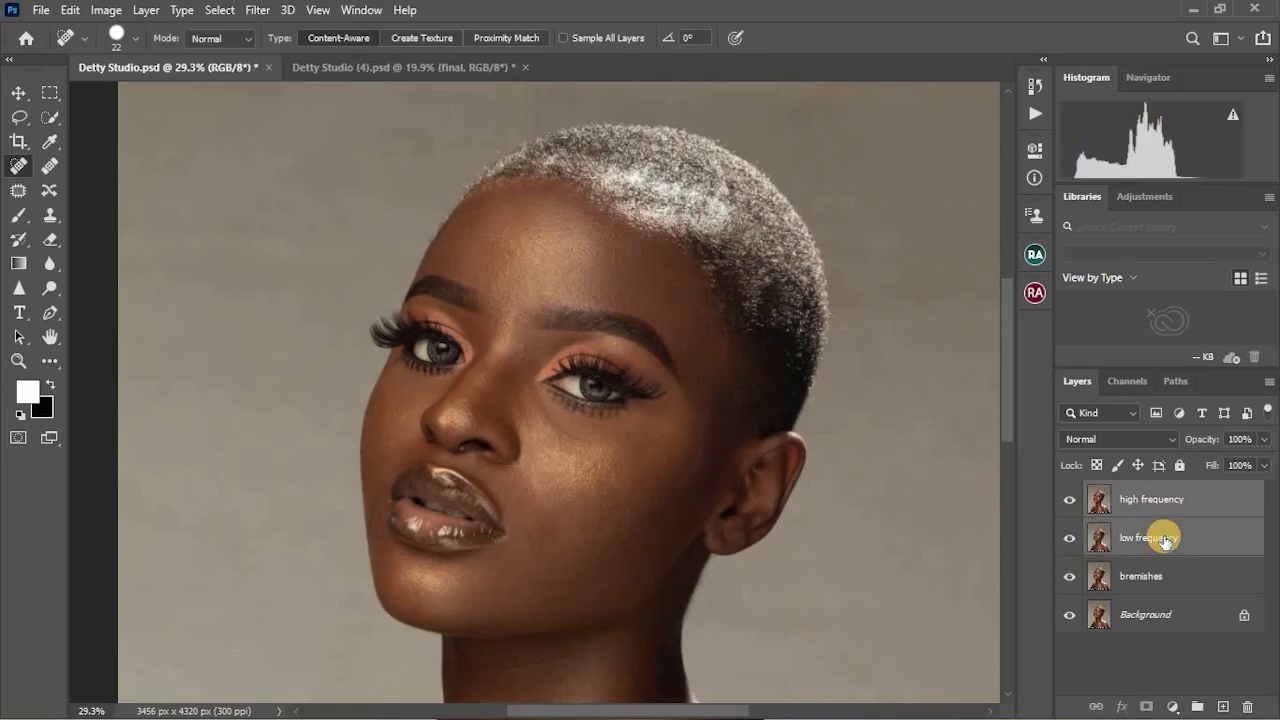
pyautogui.hotkey('ctrl', 'g')
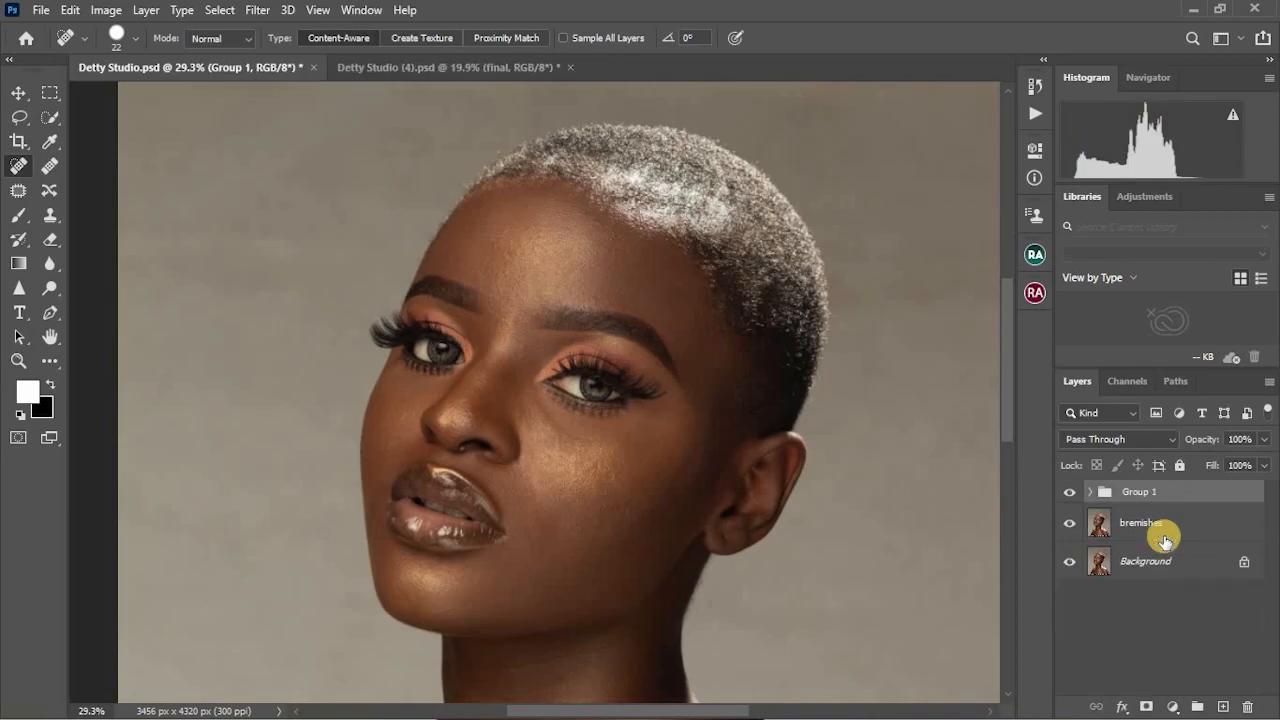
pyautogui.doubleClick(1150, 491)
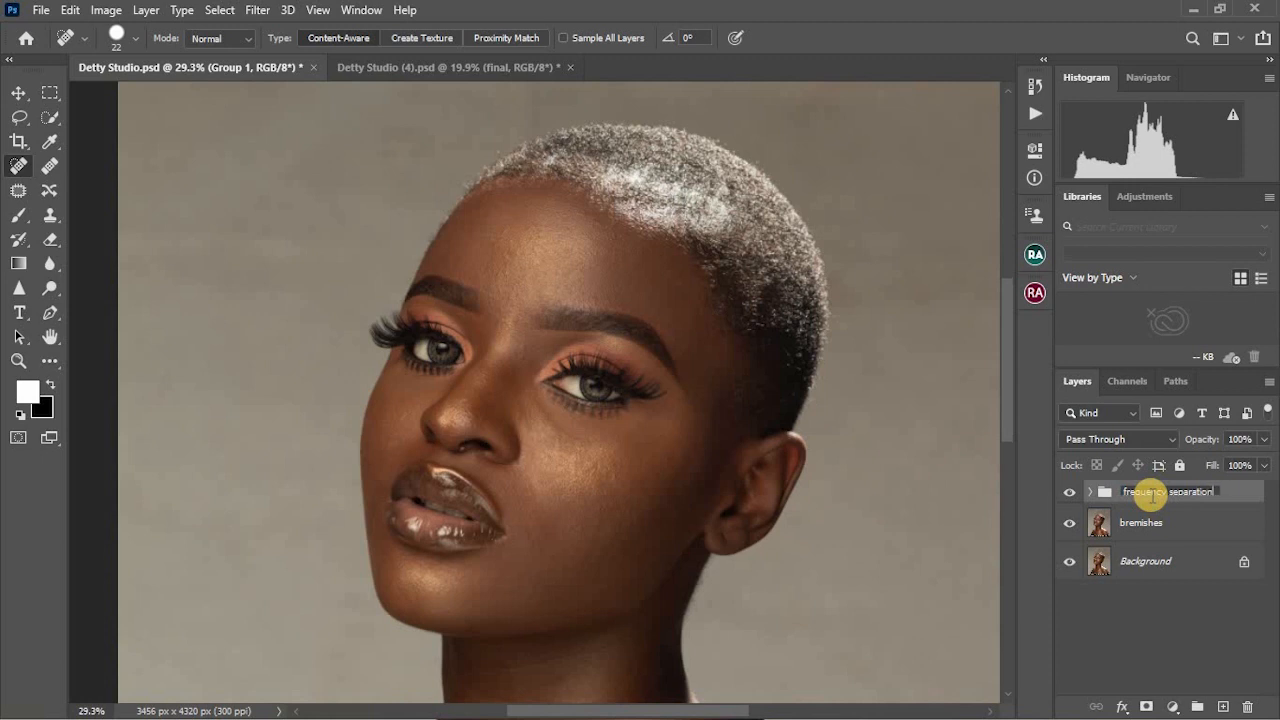
pyautogui.press('Return')
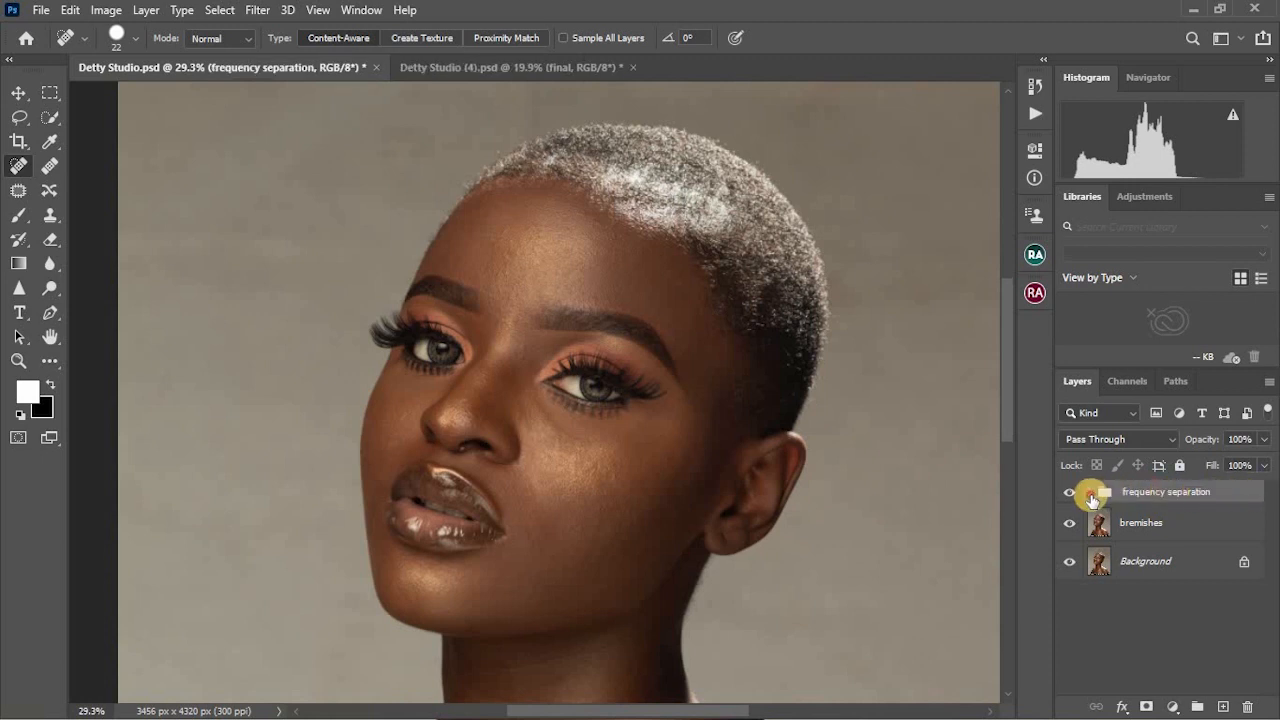
# Expand the frequency separation group, hide the high frequency layer and make the low frequency layer active
pyautogui.click(1090, 493)
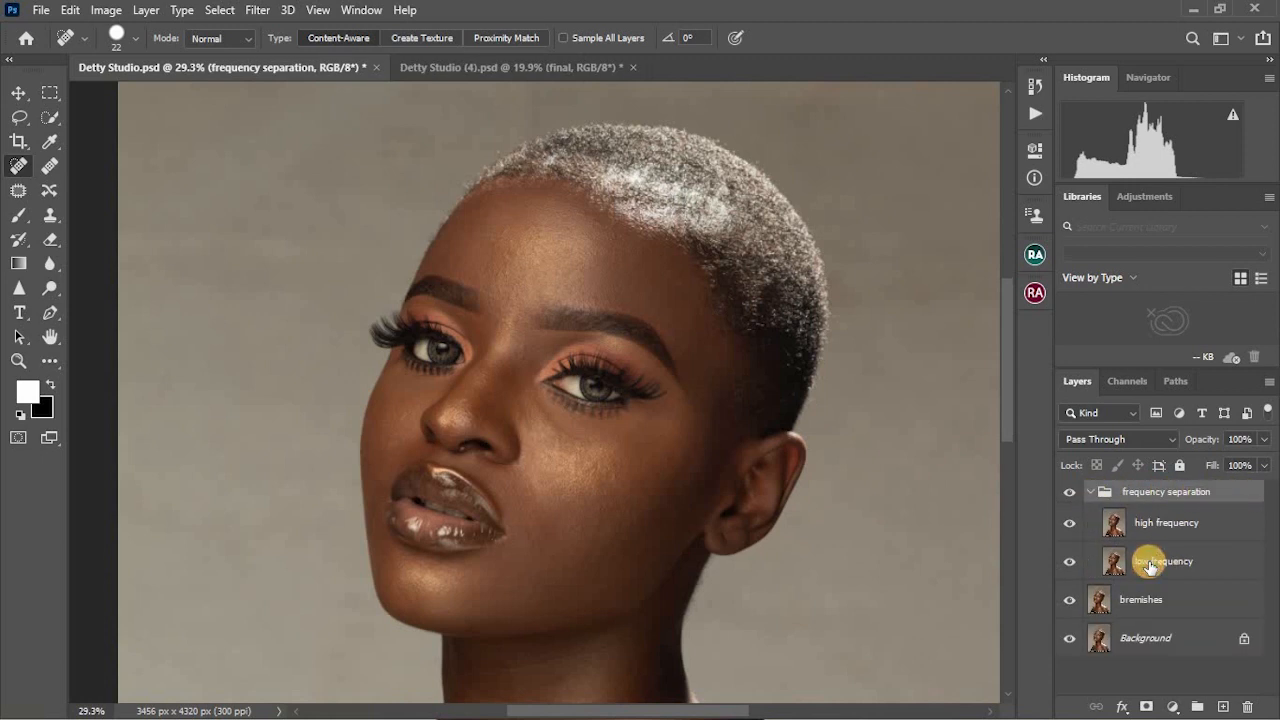
pyautogui.click(1150, 565)
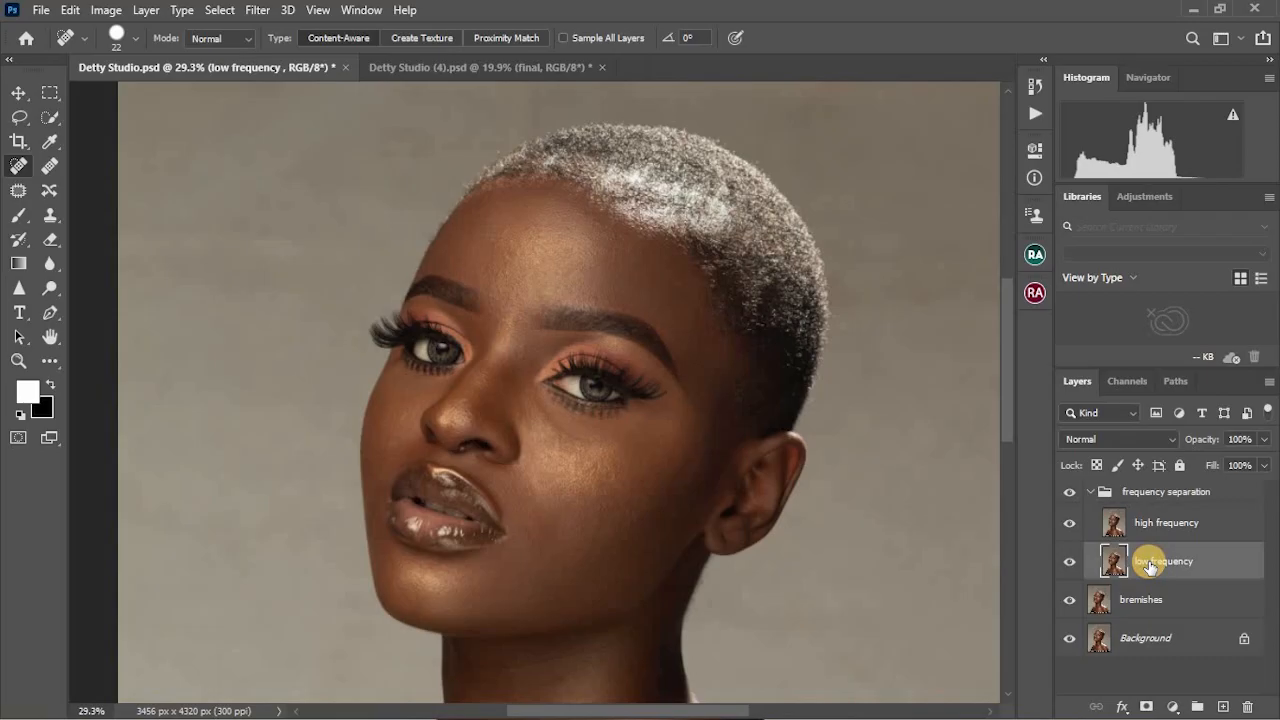
pyautogui.click(1072, 527)
pyautogui.click(1177, 518)
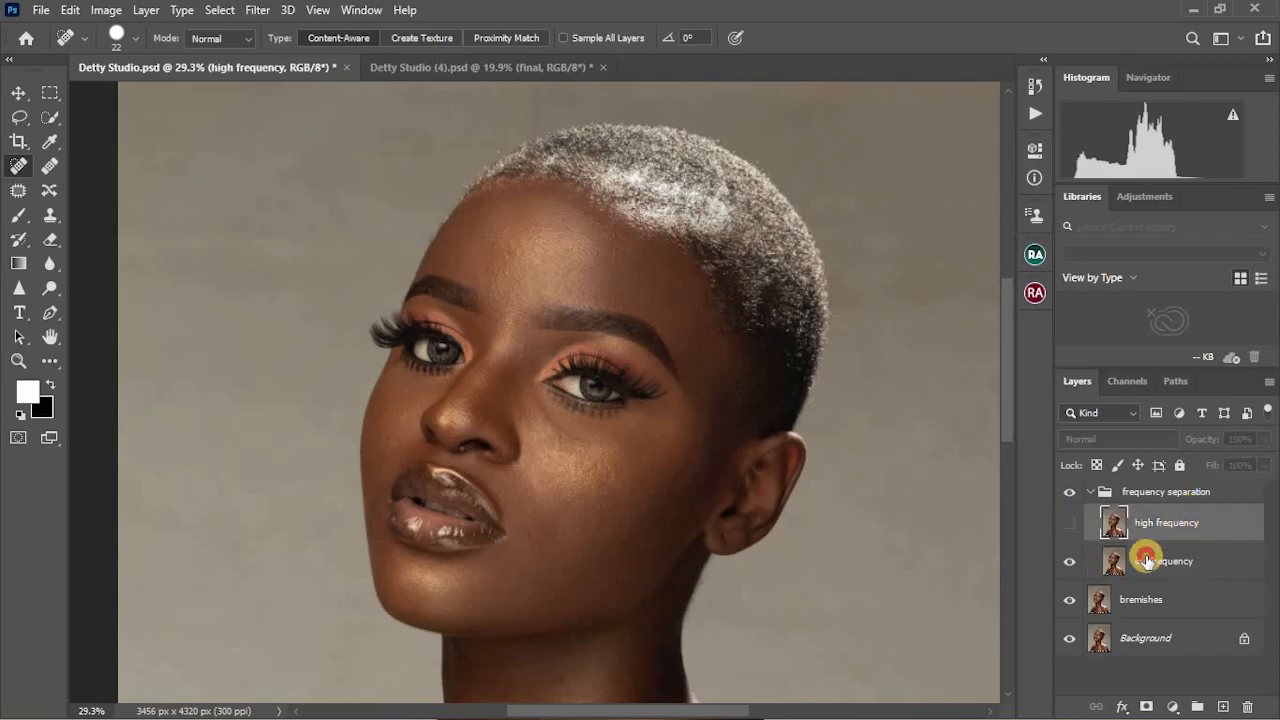
pyautogui.click(1108, 553)
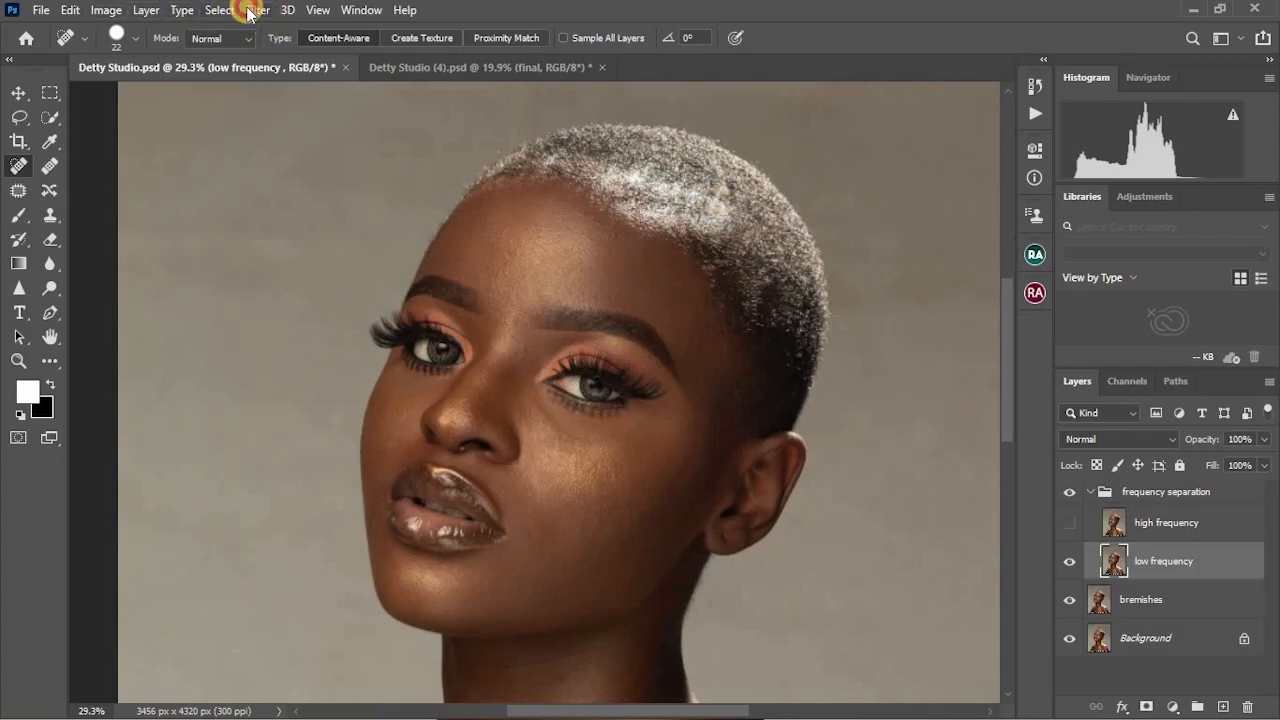
# Start a Gaussian Blur on the low frequency layer and reduce its radius to the minimum
pyautogui.click(258, 11)
pyautogui.moveTo(289, 222)
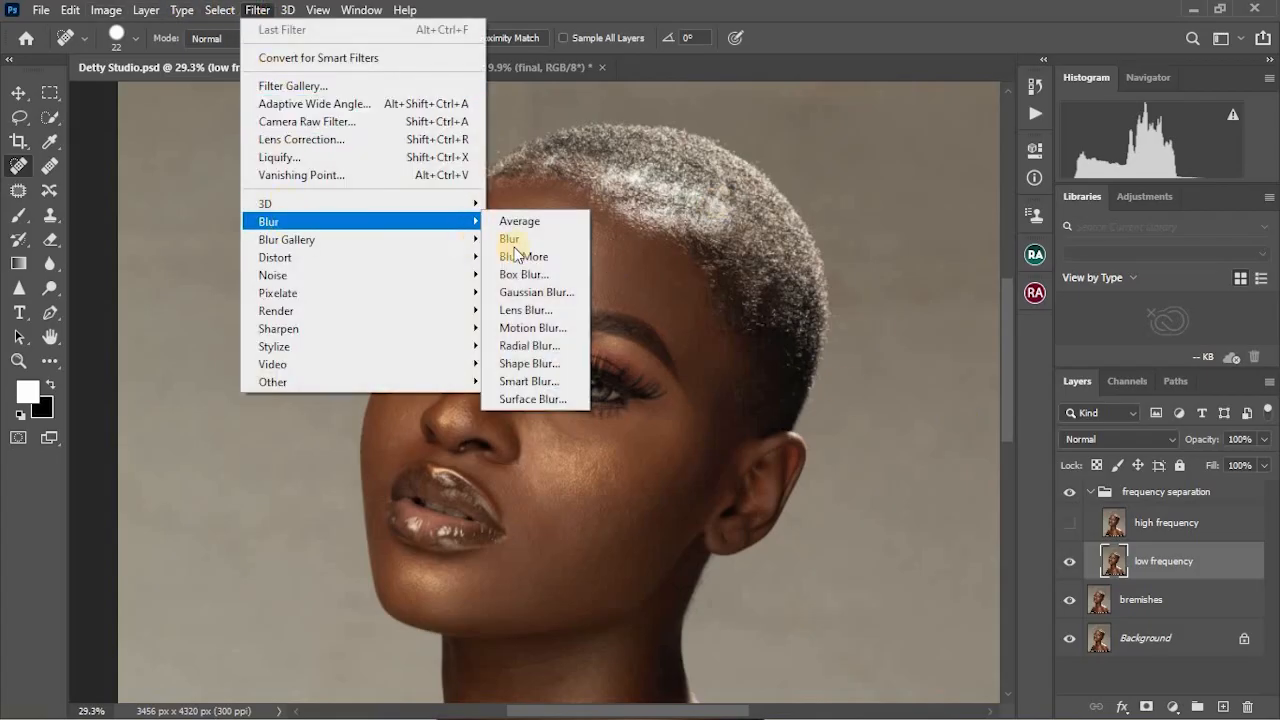
pyautogui.click(523, 291)
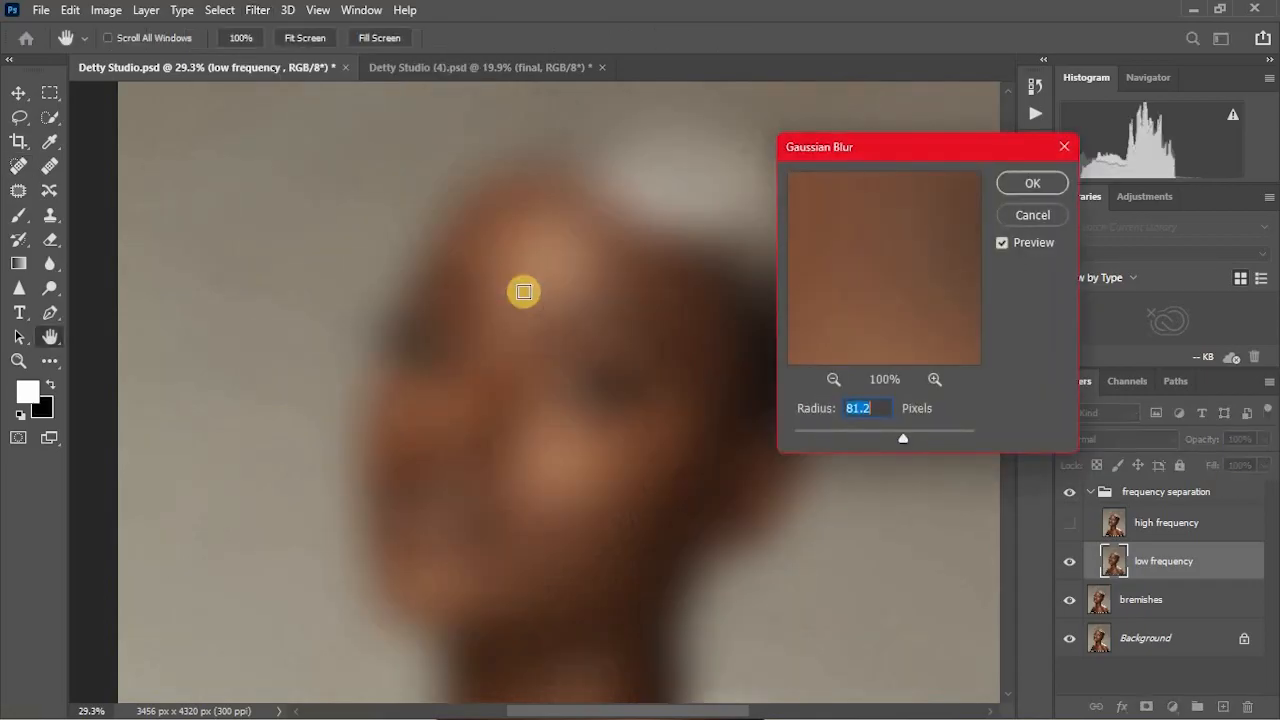
pyautogui.moveTo(902, 437); pyautogui.dragTo(786, 437)
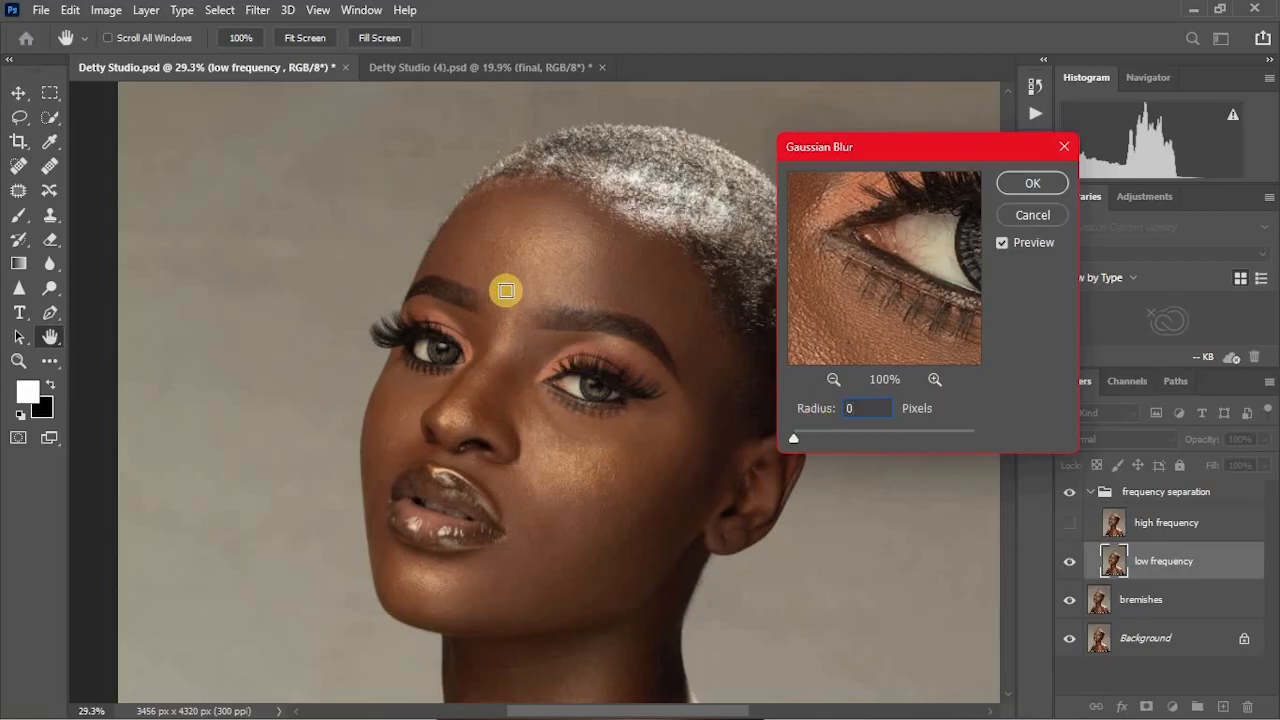
# Center the Gaussian Blur preview on the forehead and zoom the preview out to 17%
pyautogui.click(506, 291)
pyautogui.click(595, 284)
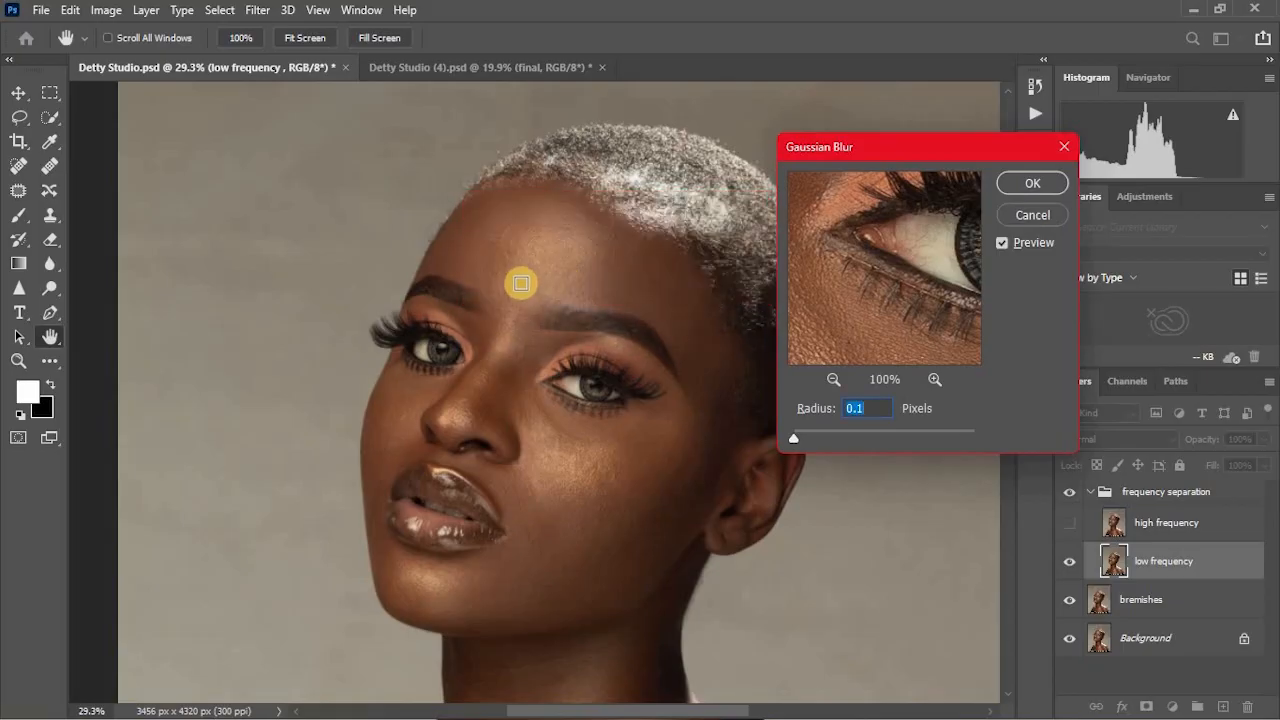
pyautogui.click(521, 284)
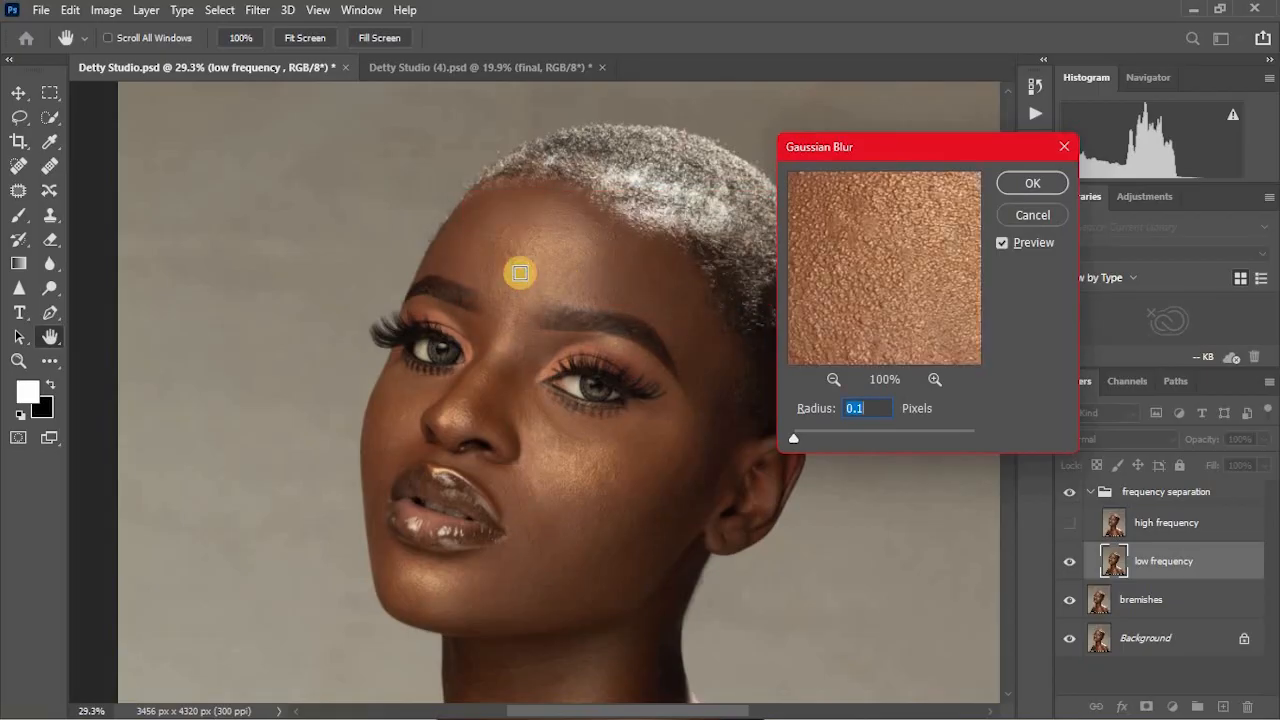
pyautogui.click(832, 380)
pyautogui.click(832, 380)
pyautogui.click(832, 380)
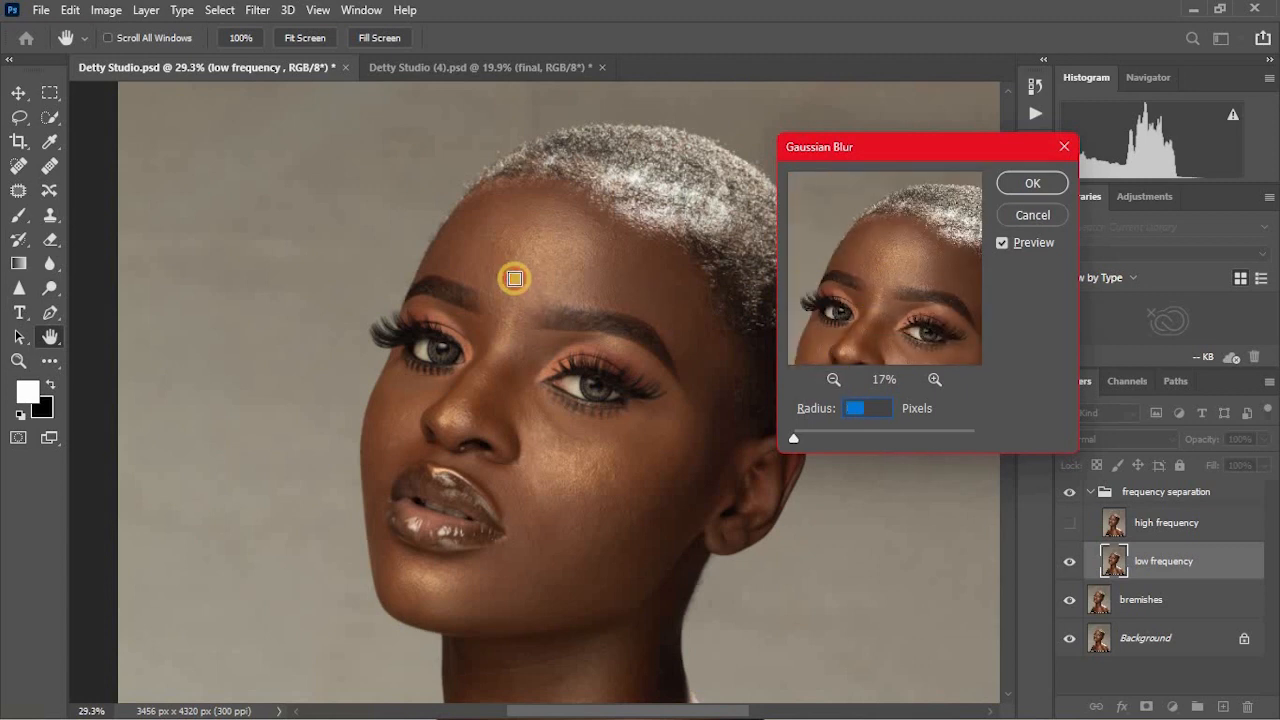
pyautogui.click(515, 279)
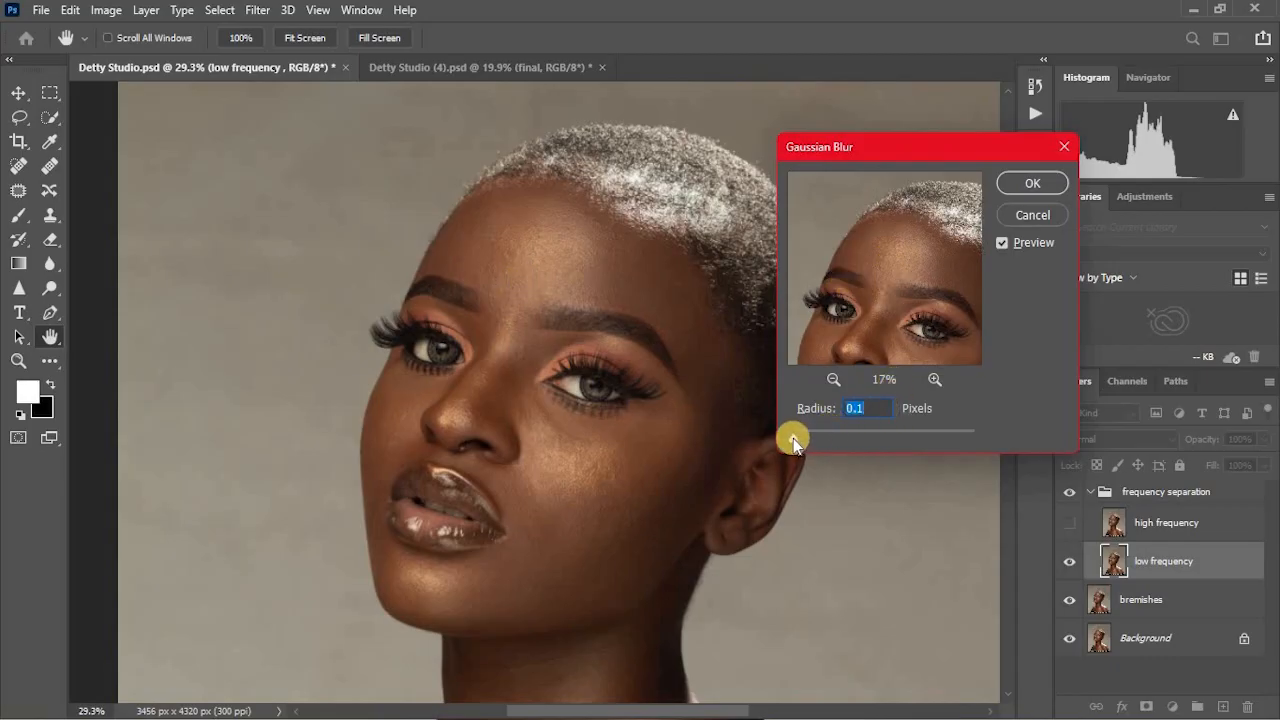
# Set the Gaussian Blur radius to 6 pixels and apply it to the low frequency layer
pyautogui.moveTo(793, 441); pyautogui.dragTo(849, 437)
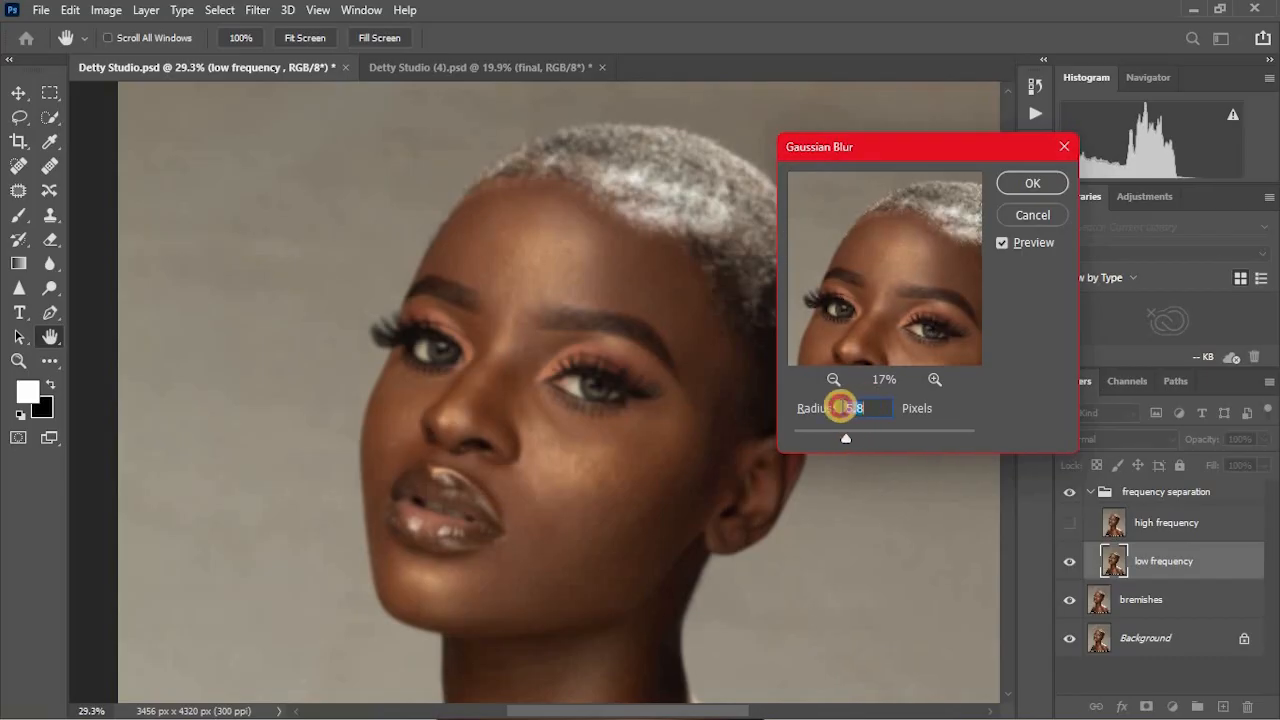
pyautogui.write('6')
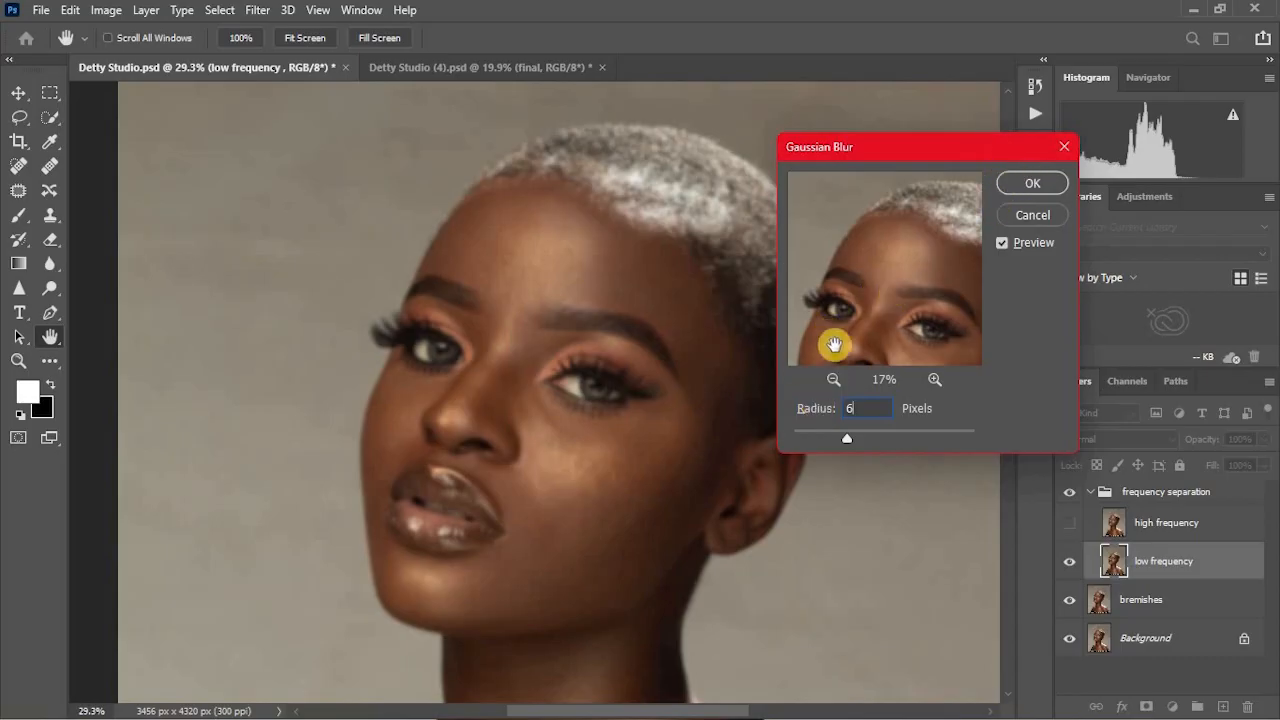
pyautogui.click(1032, 182)
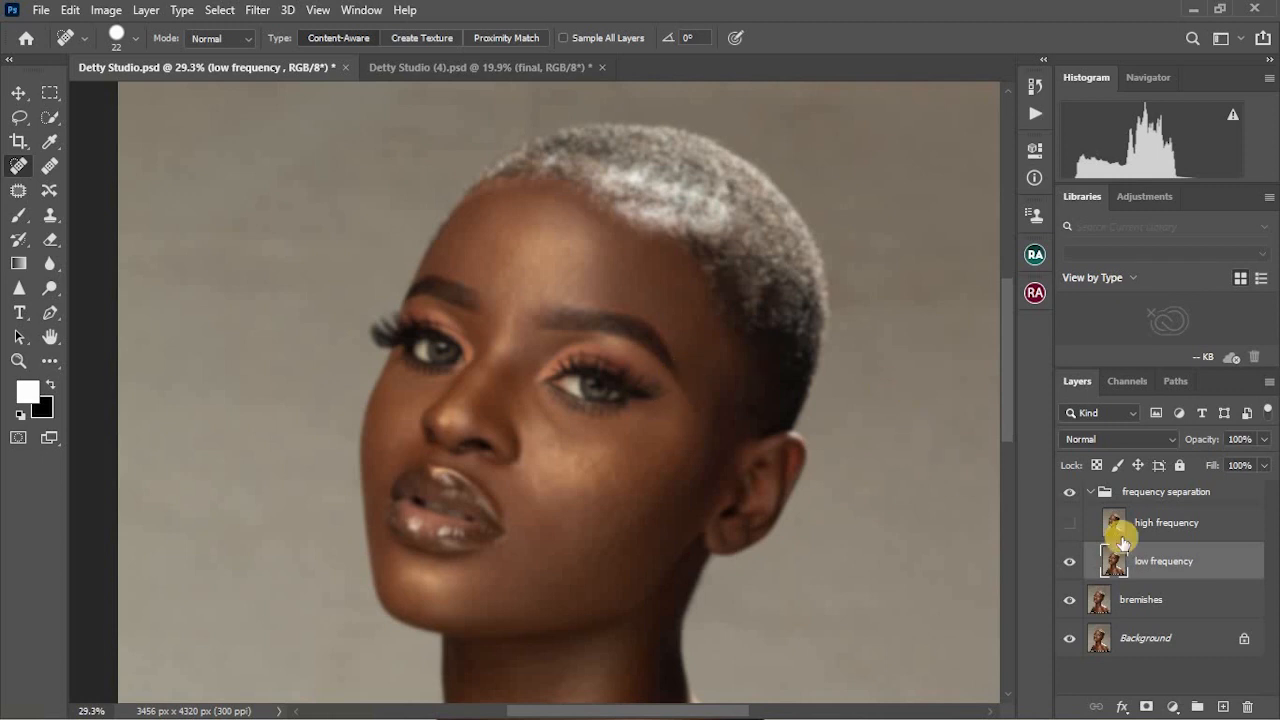
# Show and select the high frequency layer, then start Apply Image with the low frequency layer's RGB channel as the source
pyautogui.click(1069, 523)
pyautogui.click(1180, 522)
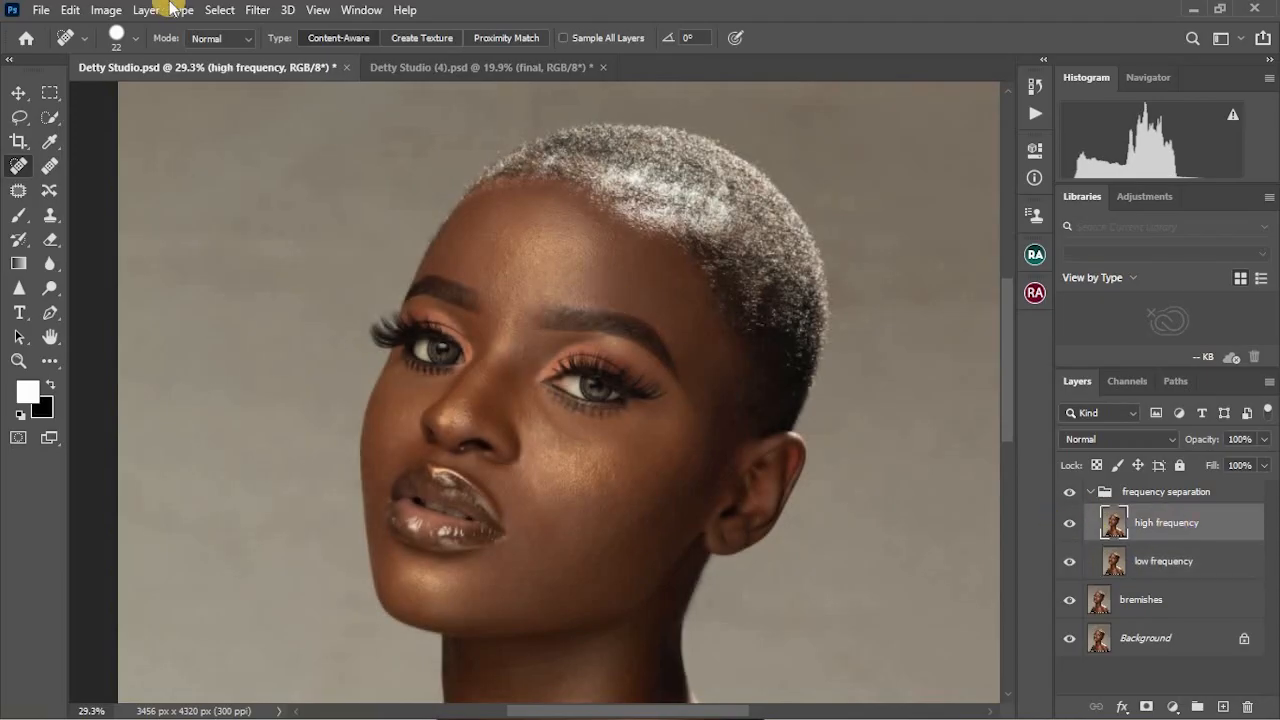
pyautogui.click(105, 10)
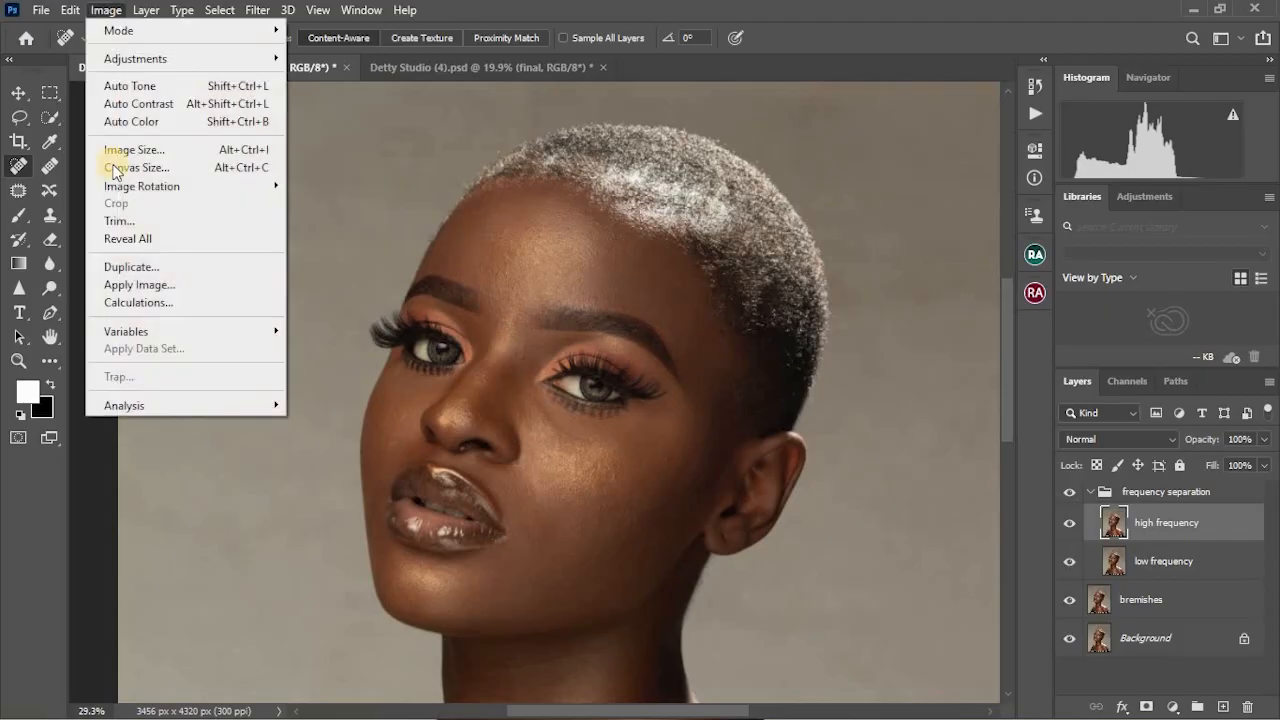
pyautogui.click(156, 284)
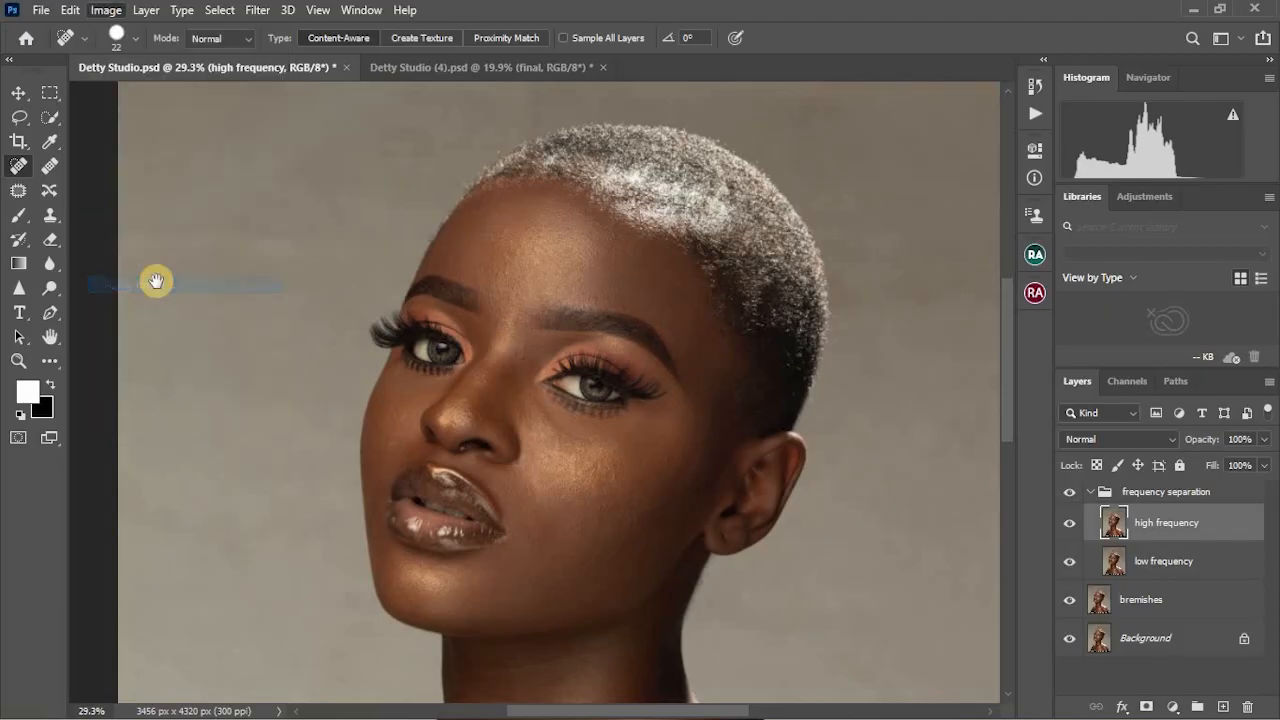
pyautogui.click(626, 197)
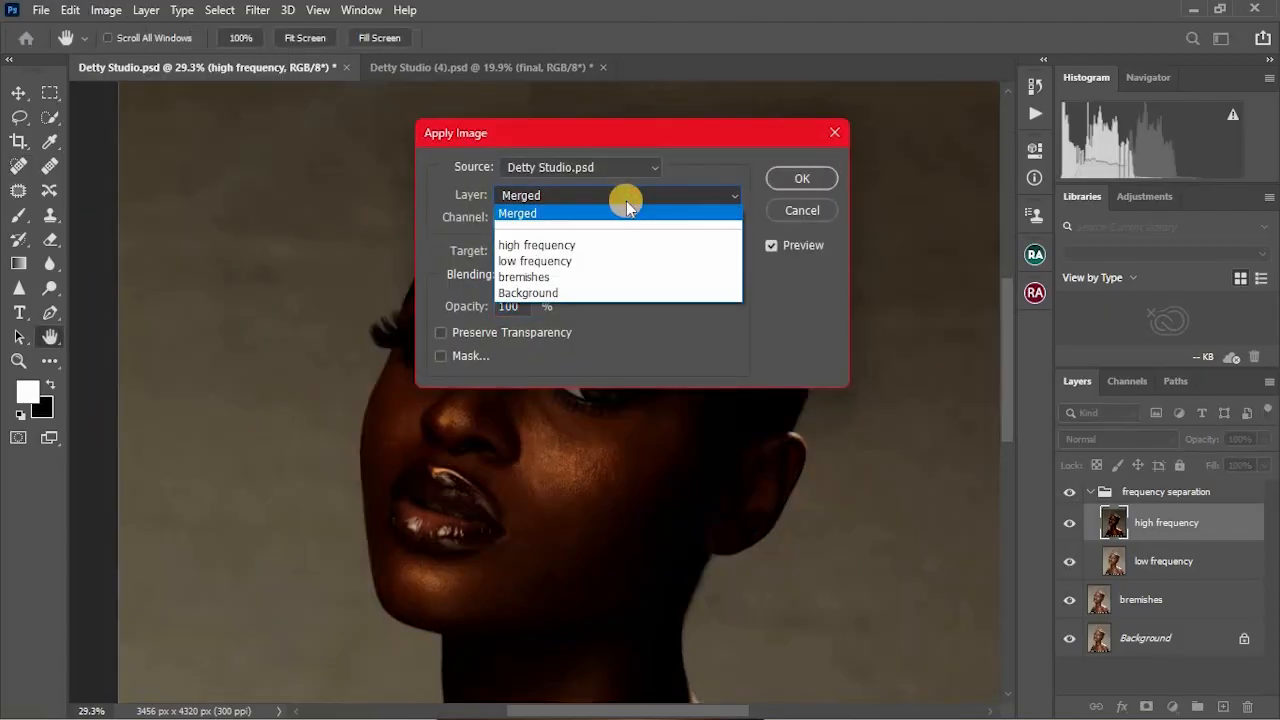
pyautogui.click(558, 261)
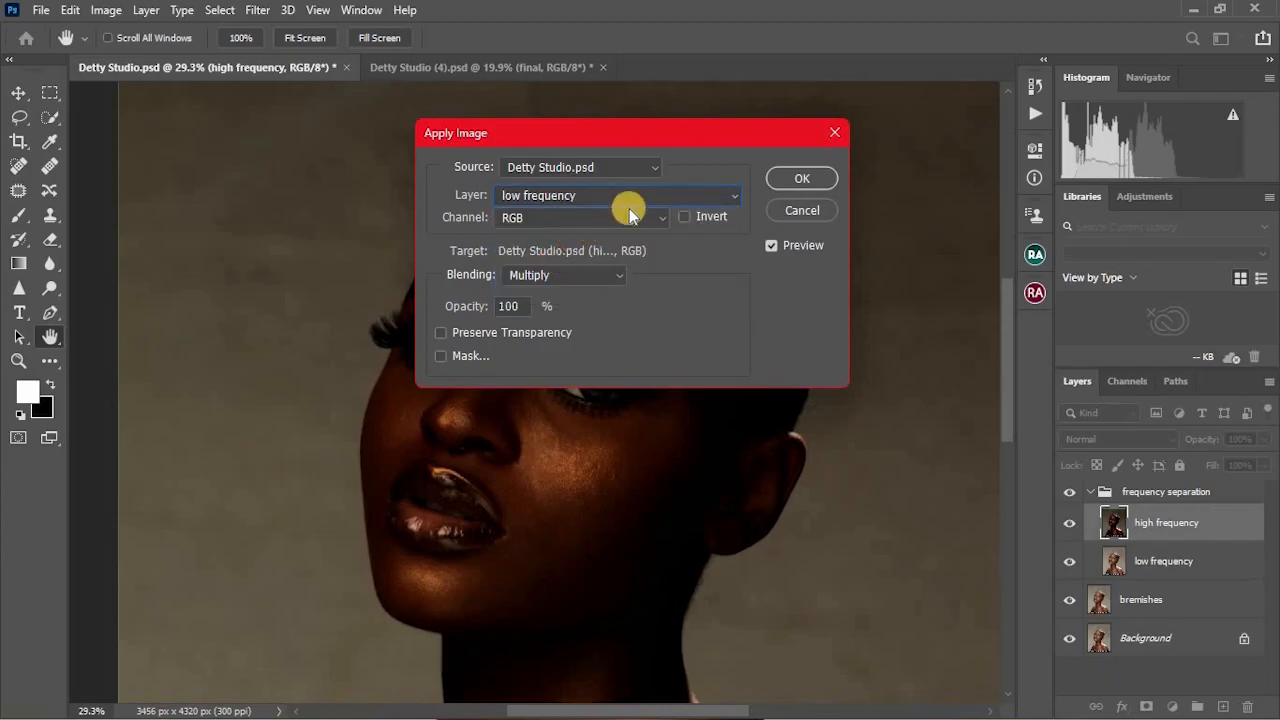
pyautogui.click(623, 217)
pyautogui.click(623, 217)
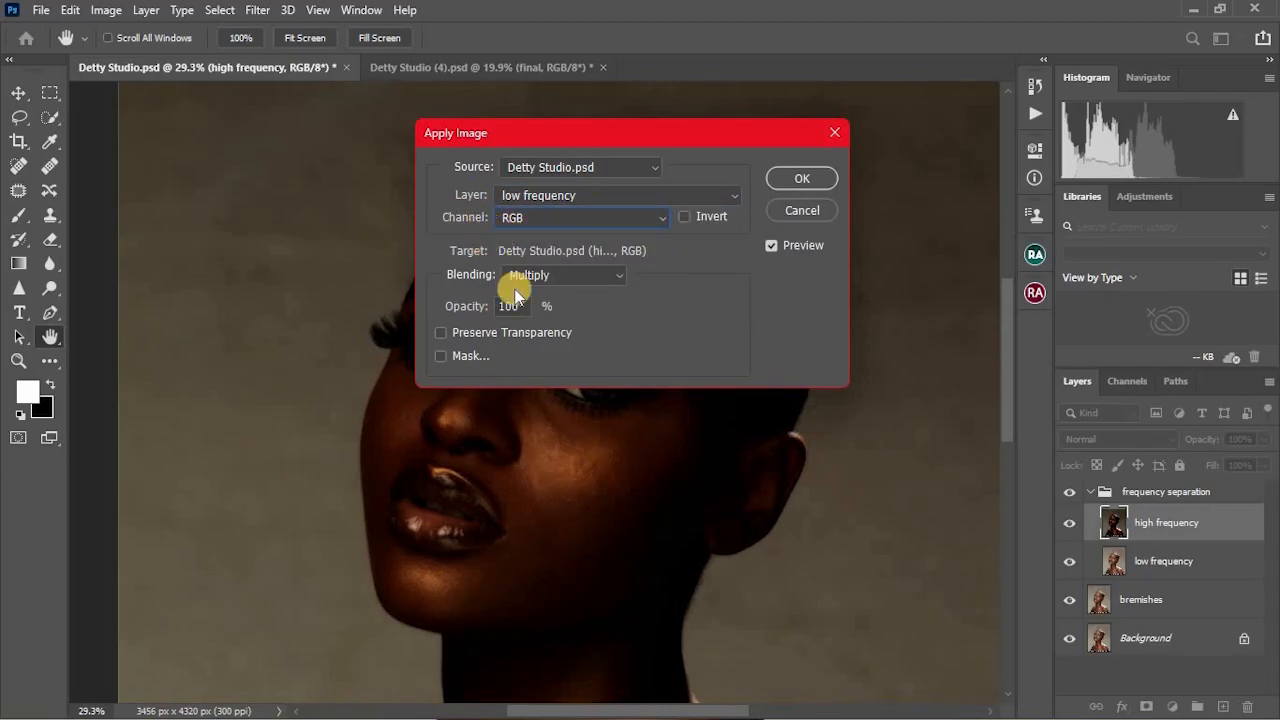
# Apply the image with Subtract blending at 100% opacity, scale 2 and offset 128
pyautogui.click(589, 277)
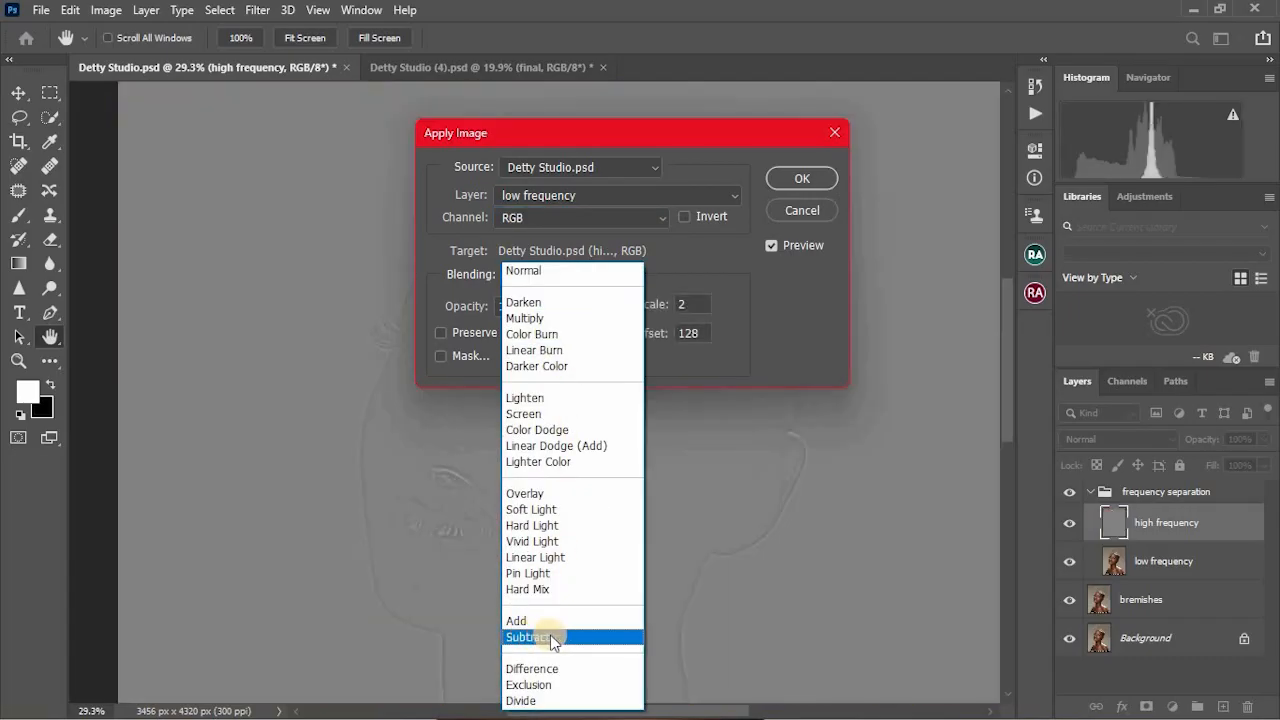
pyautogui.click(552, 637)
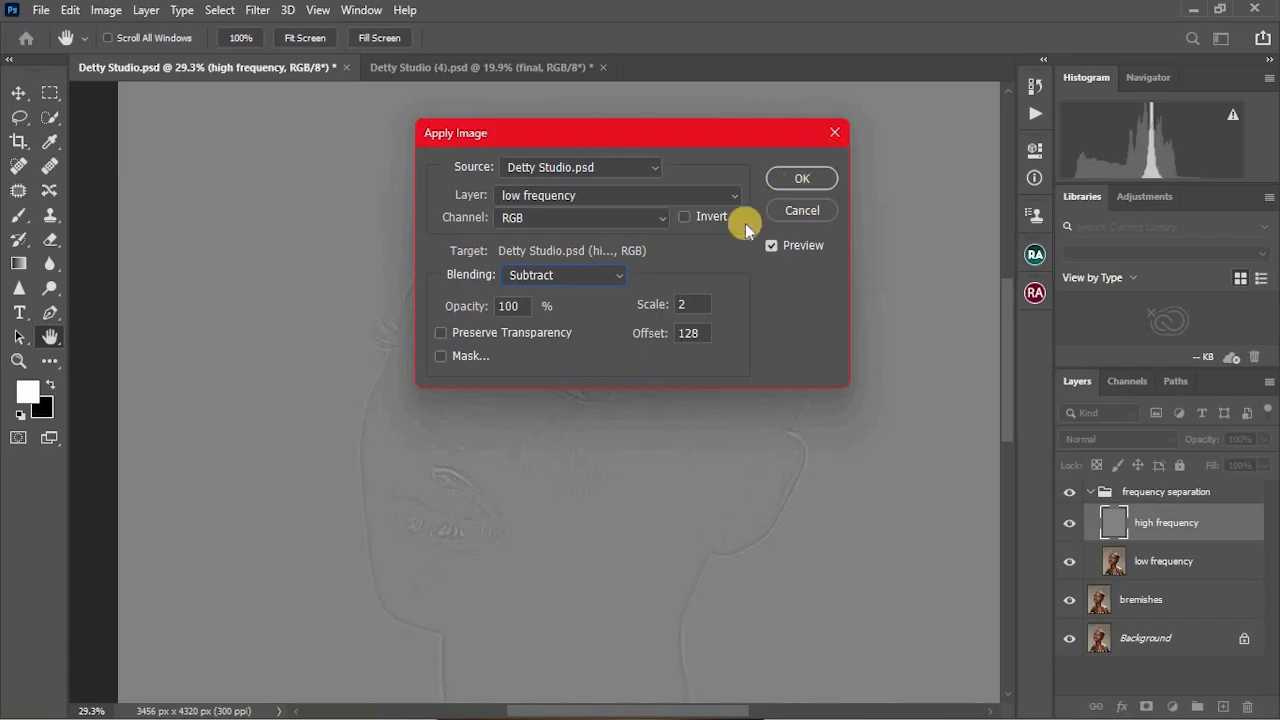
pyautogui.click(693, 304)
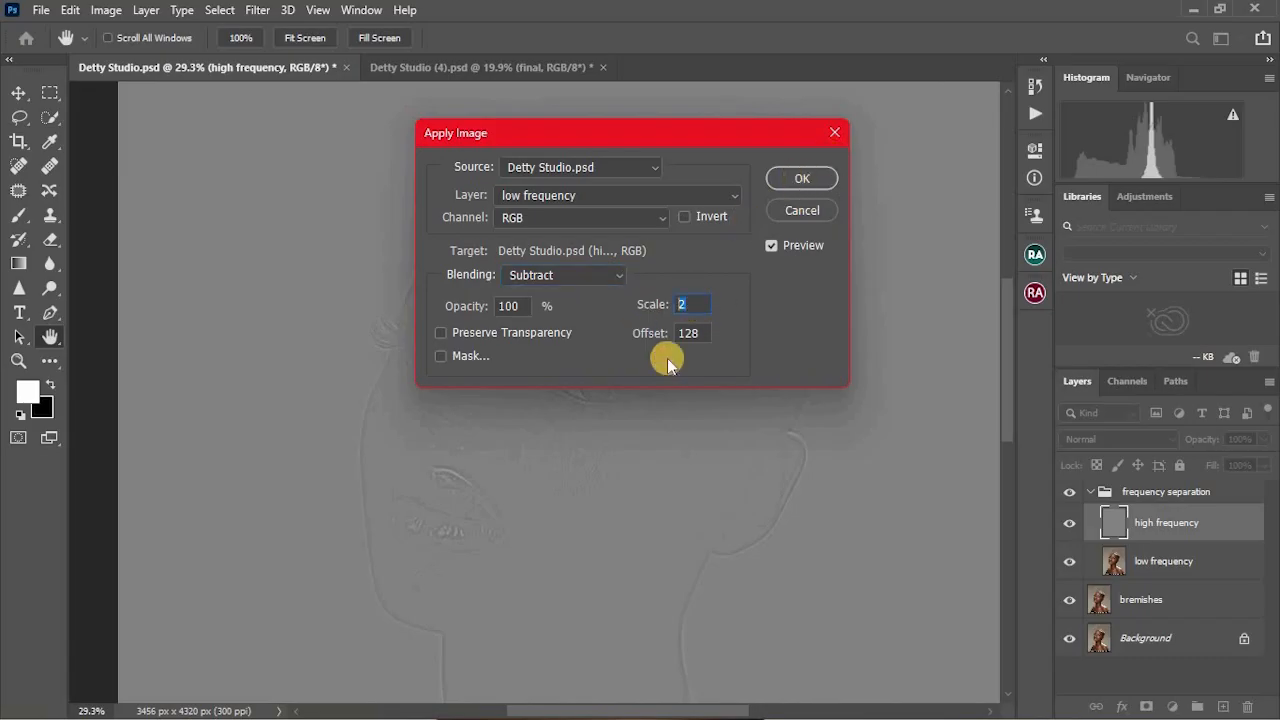
pyautogui.click(688, 334)
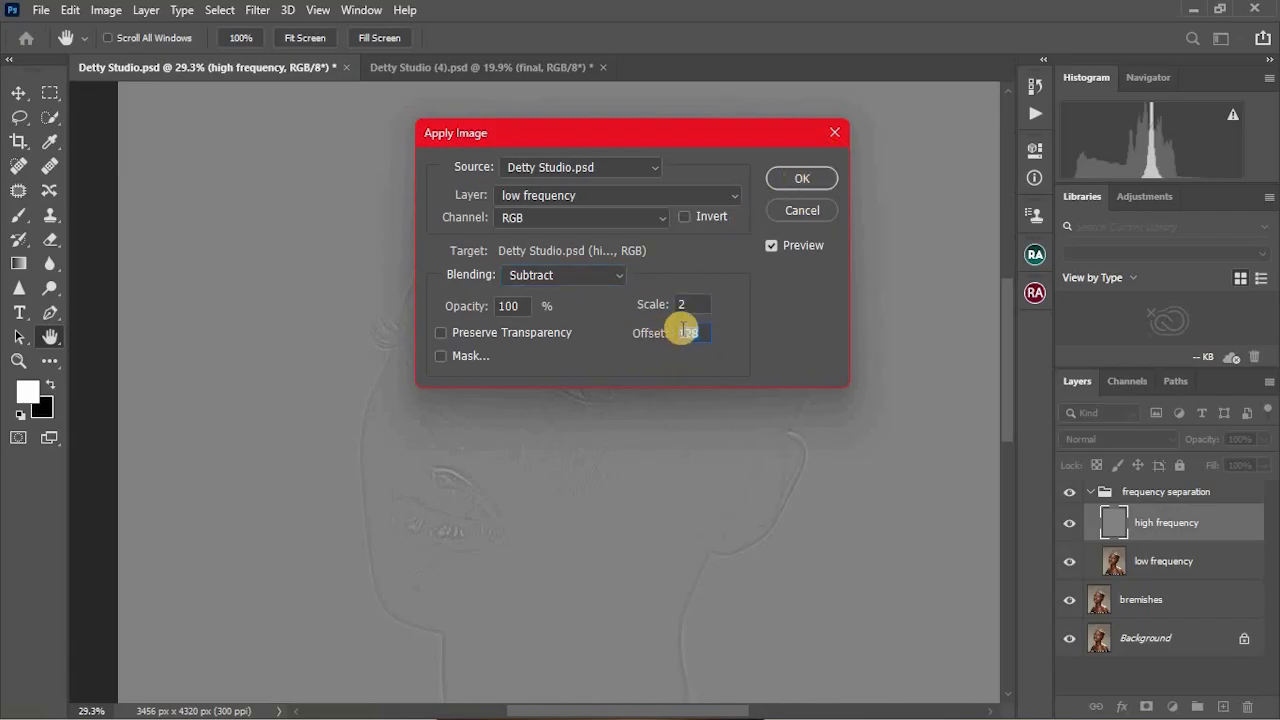
pyautogui.click(798, 179)
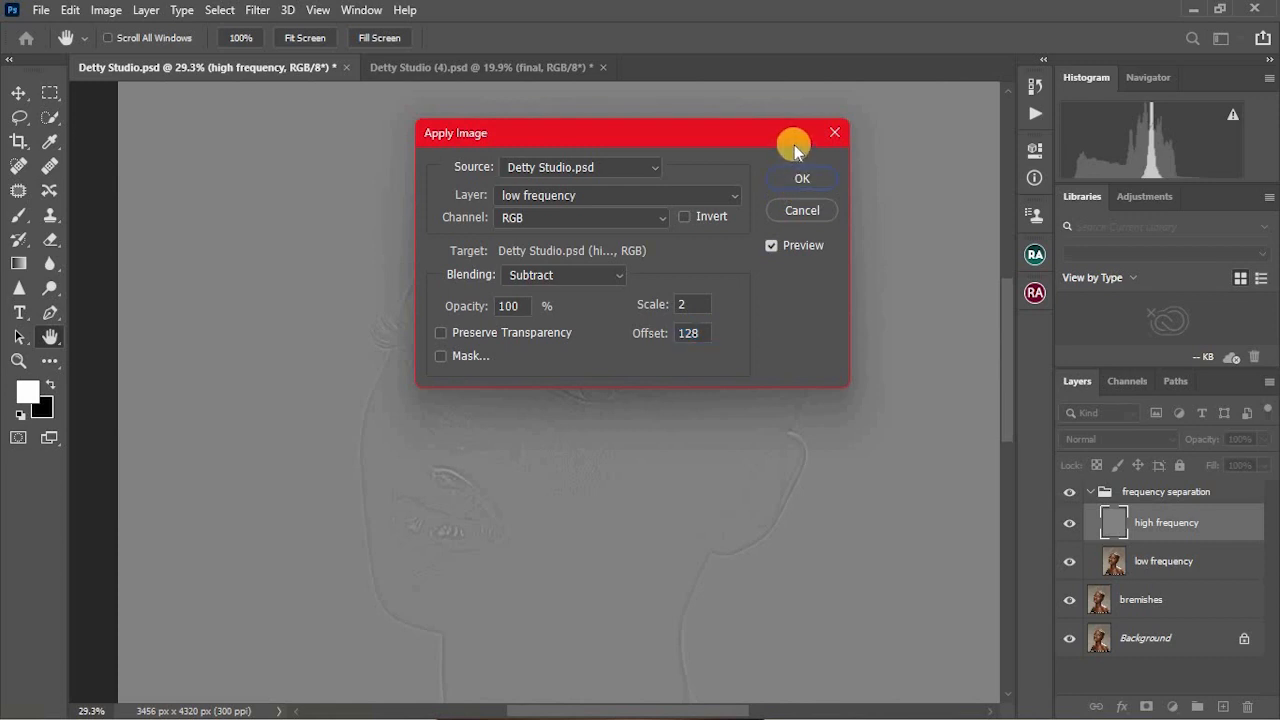
# Change the high frequency layer's blending mode to Linear Light
pyautogui.press('j')
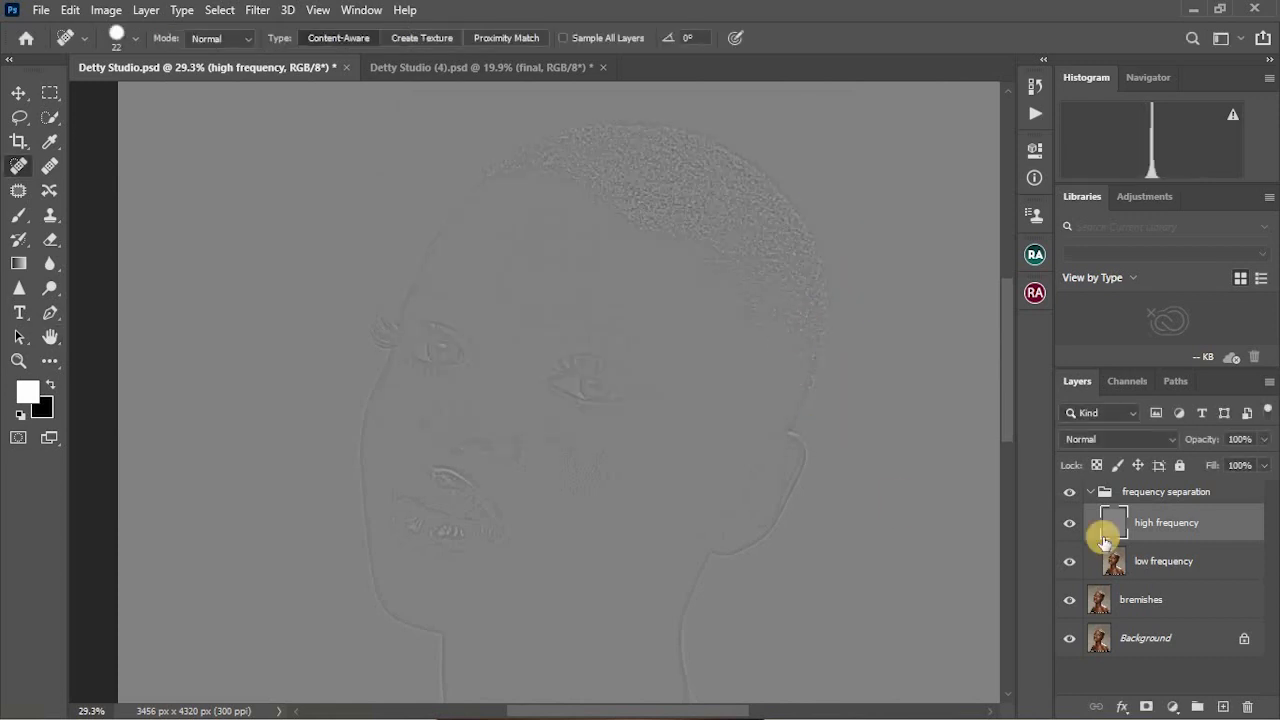
pyautogui.click(1144, 436)
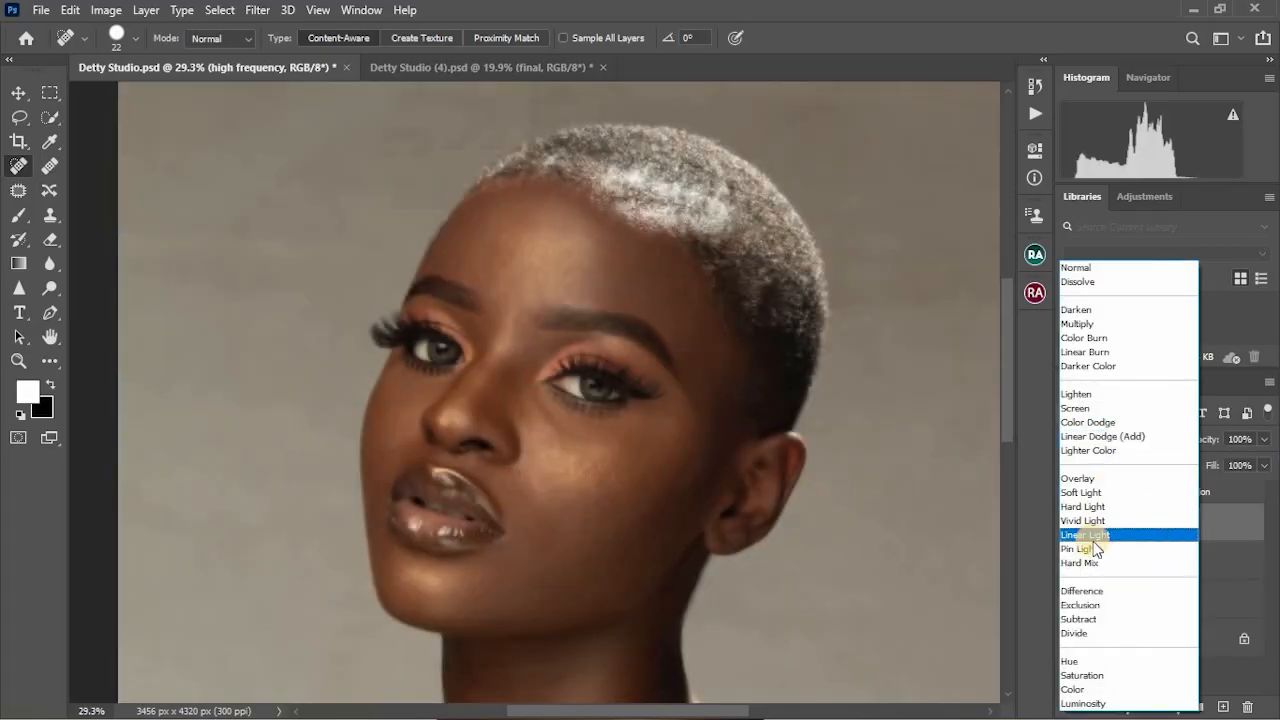
pyautogui.click(1098, 537)
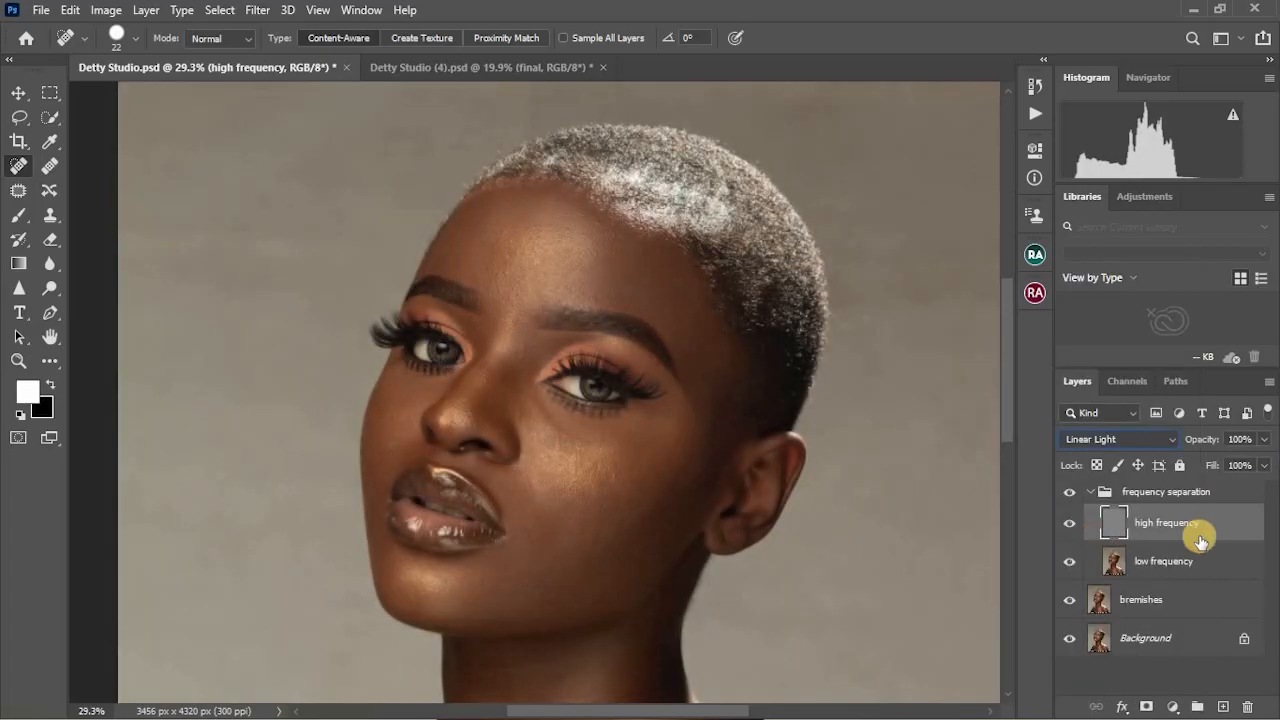
# Convert the low frequency layer to a smart object
pyautogui.click(1160, 562)
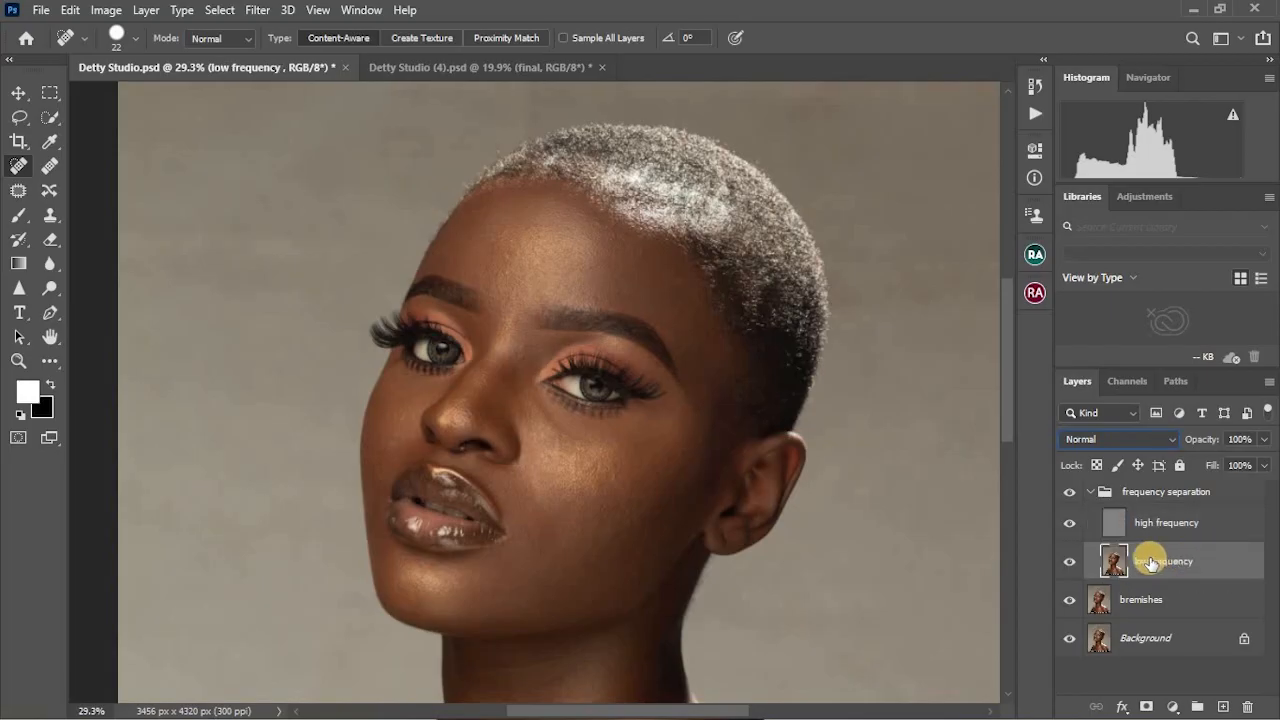
pyautogui.rightClick(1150, 563)
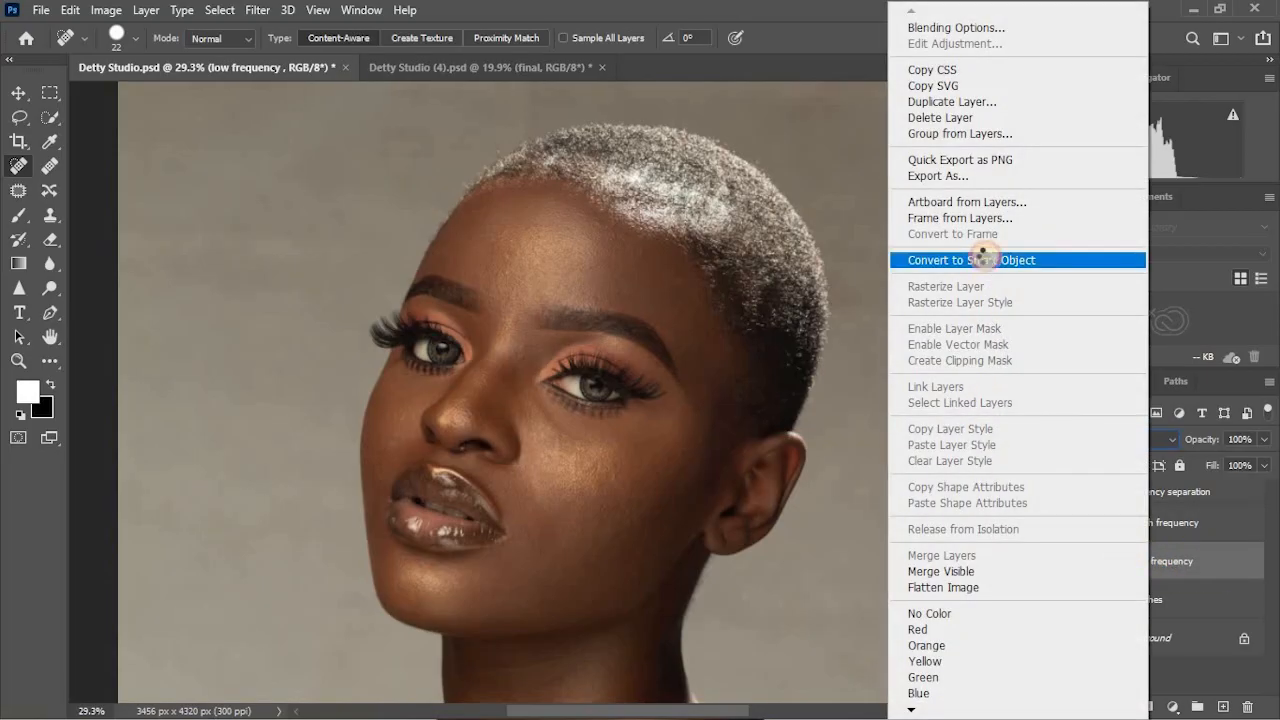
pyautogui.click(982, 259)
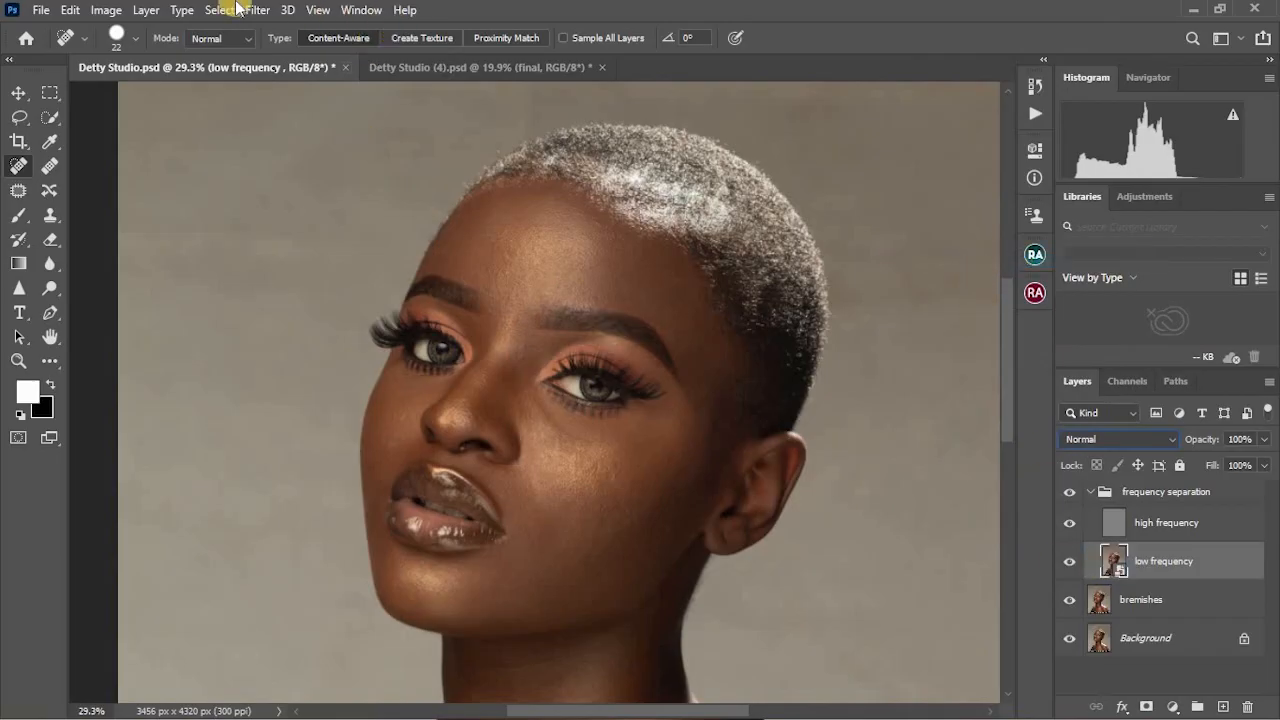
# Apply a Gaussian Blur smart filter with an 18-pixel radius to the low frequency layer
pyautogui.click(256, 9)
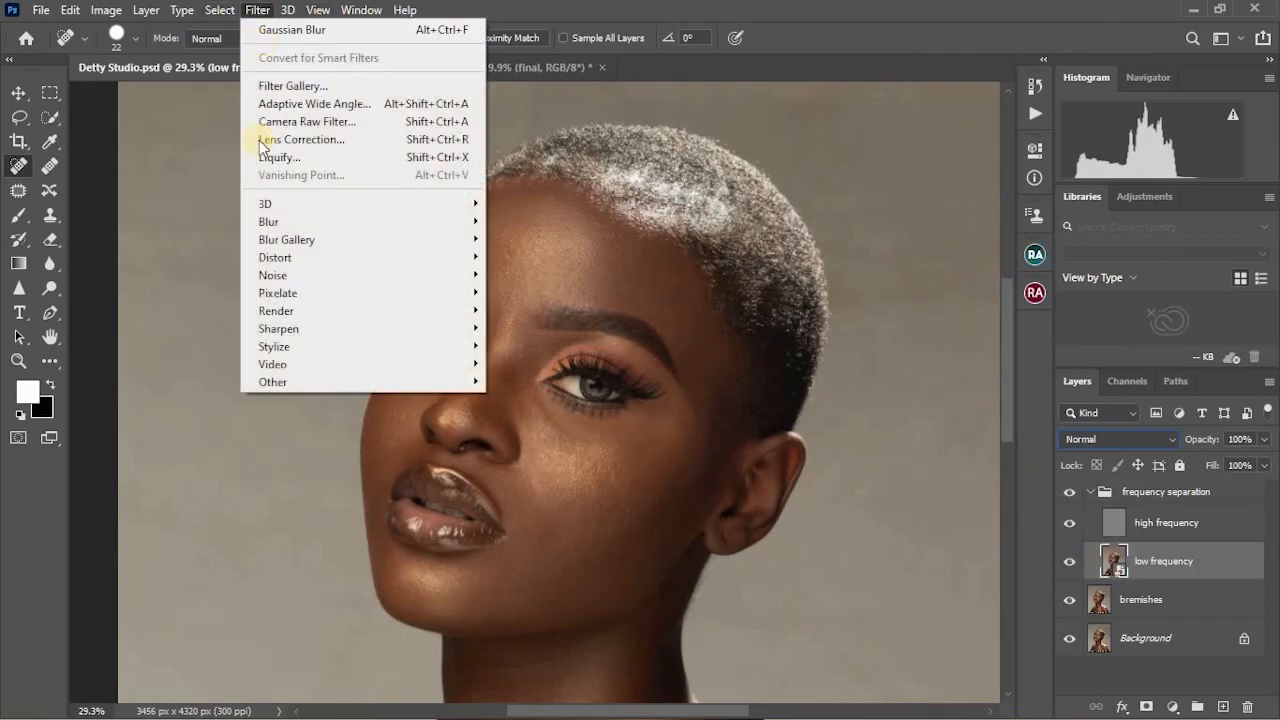
pyautogui.moveTo(304, 221)
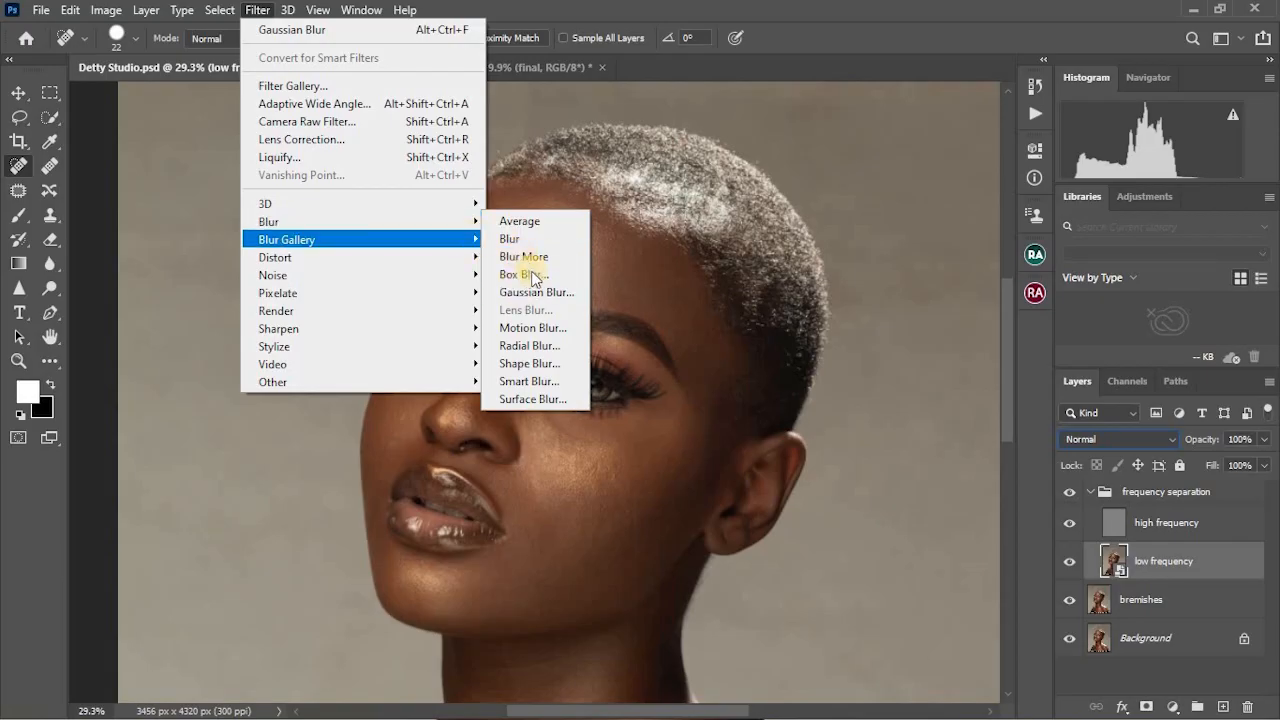
pyautogui.click(519, 291)
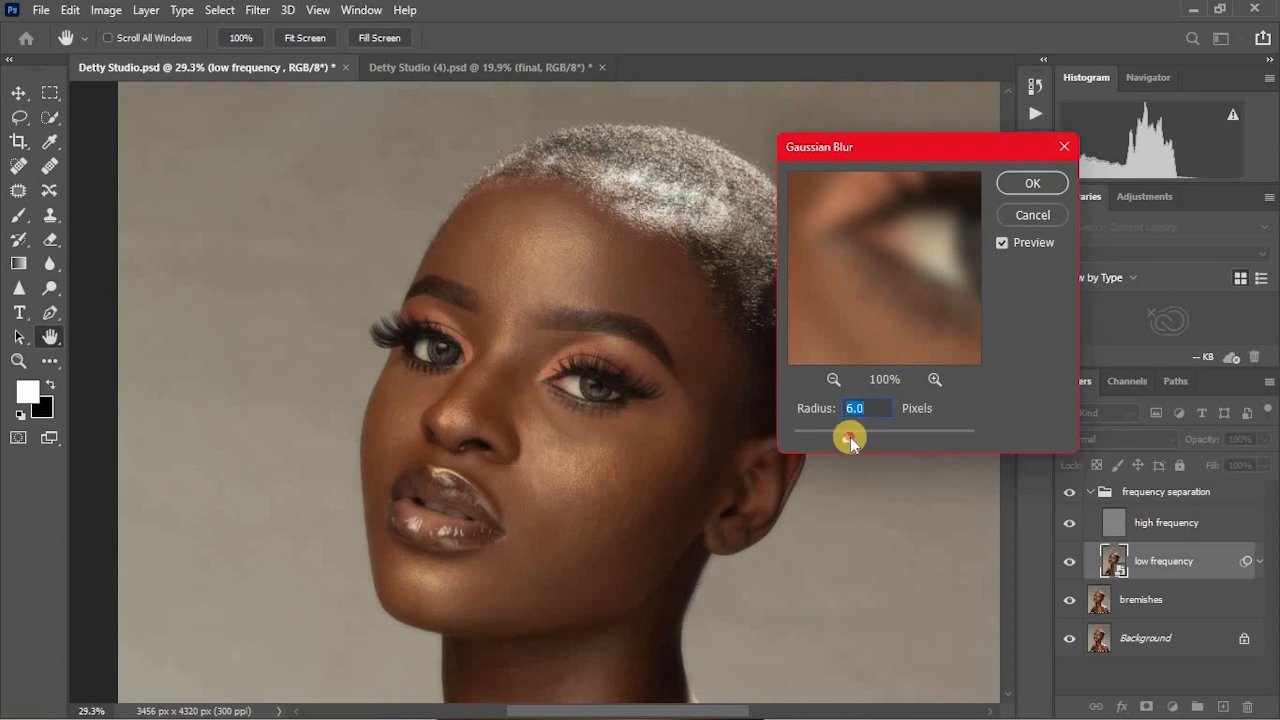
pyautogui.moveTo(847, 438); pyautogui.dragTo(870, 440)
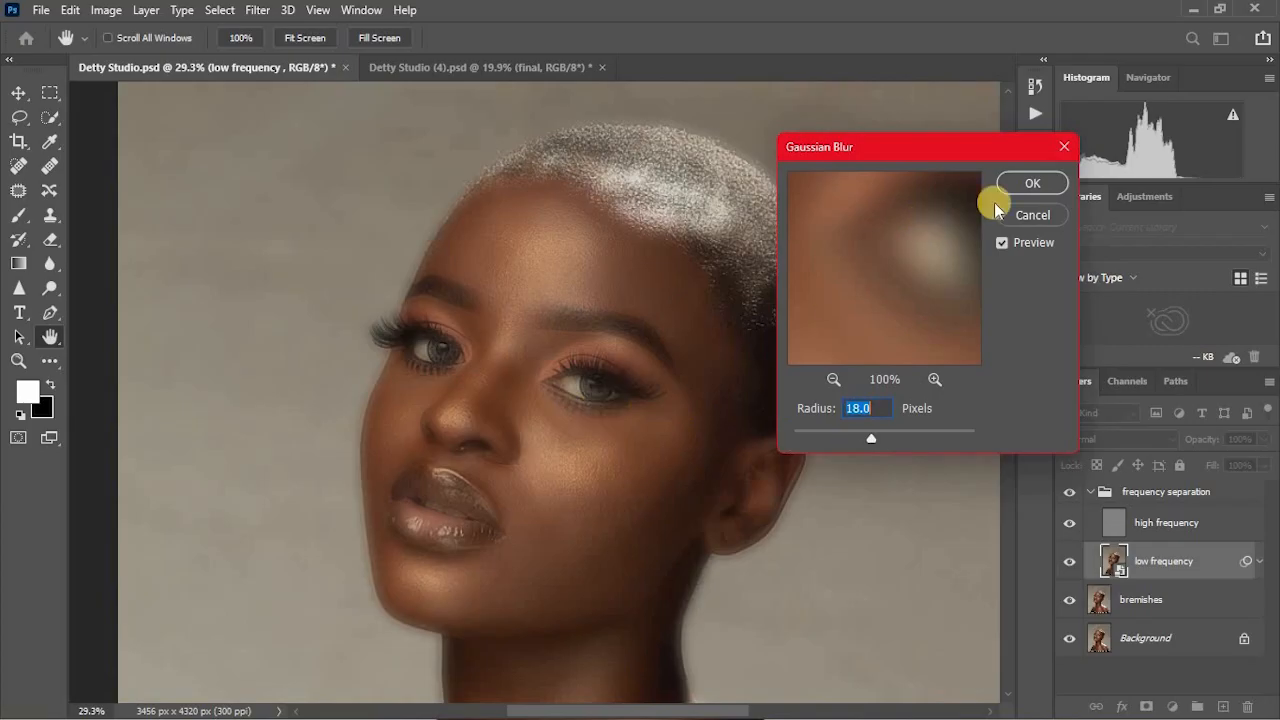
pyautogui.click(1016, 190)
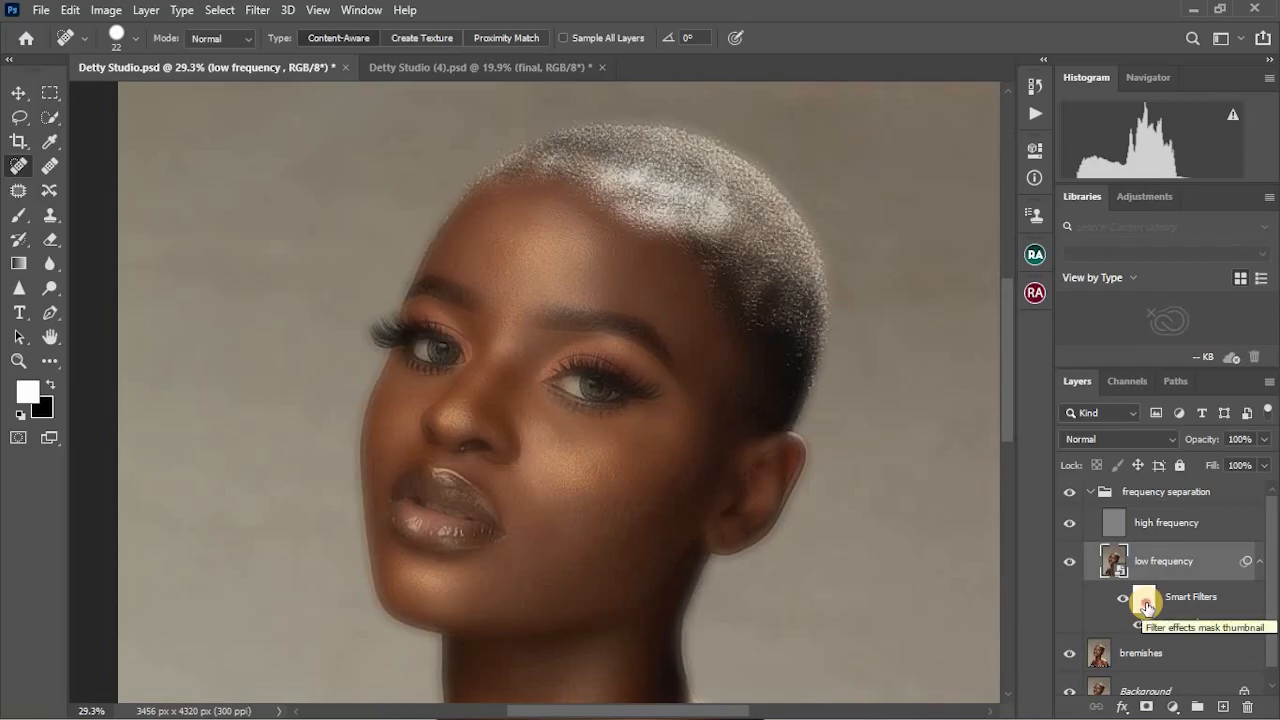
# Reopen the low frequency layer's Gaussian Blur smart filter, try out its radius and apply it at 18 pixels
pyautogui.click(1145, 603)
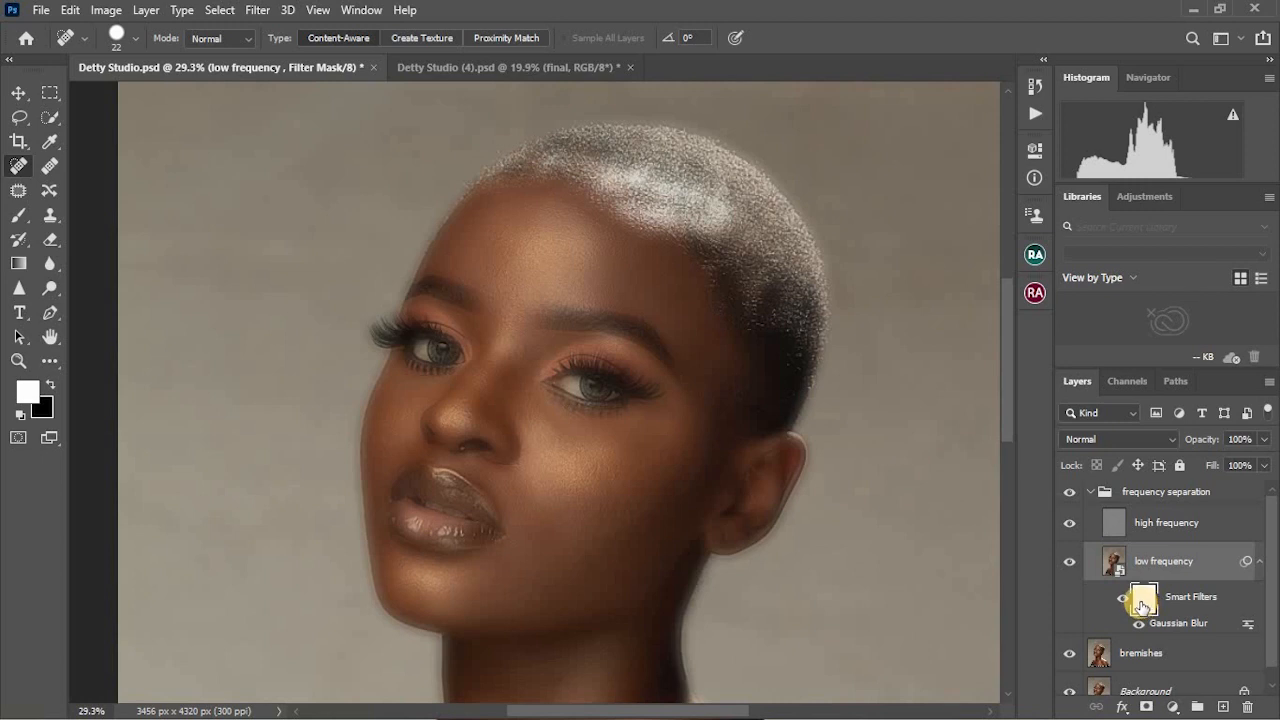
pyautogui.doubleClick(1172, 622)
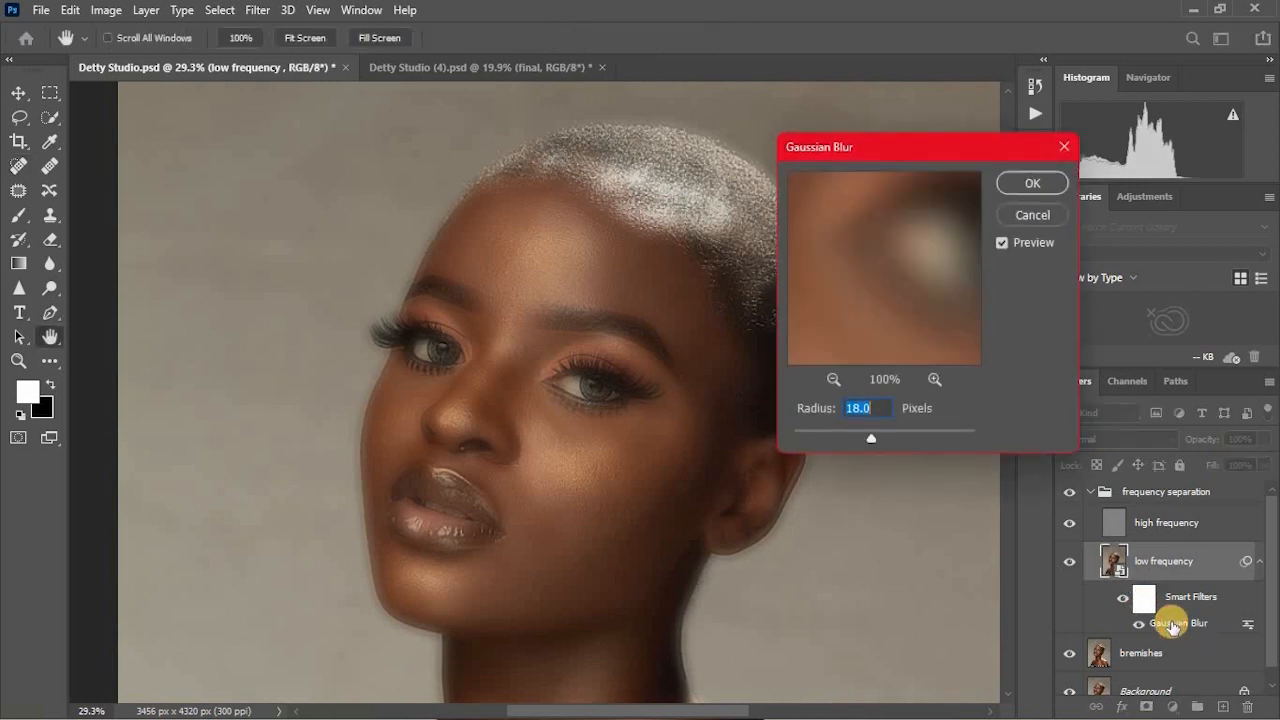
pyautogui.moveTo(869, 440)
pyautogui.mouseDown()
pyautogui.moveTo(829, 440)
pyautogui.moveTo(873, 444)
pyautogui.mouseUp()
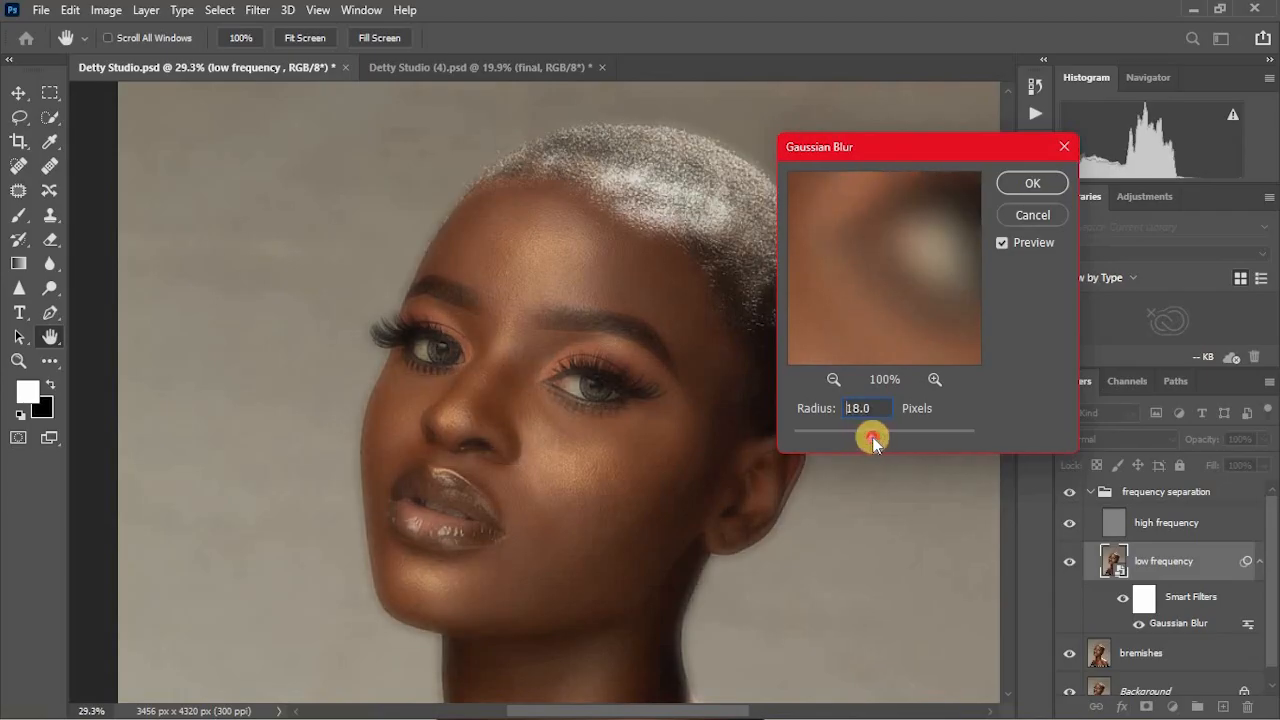
pyautogui.click(1030, 183)
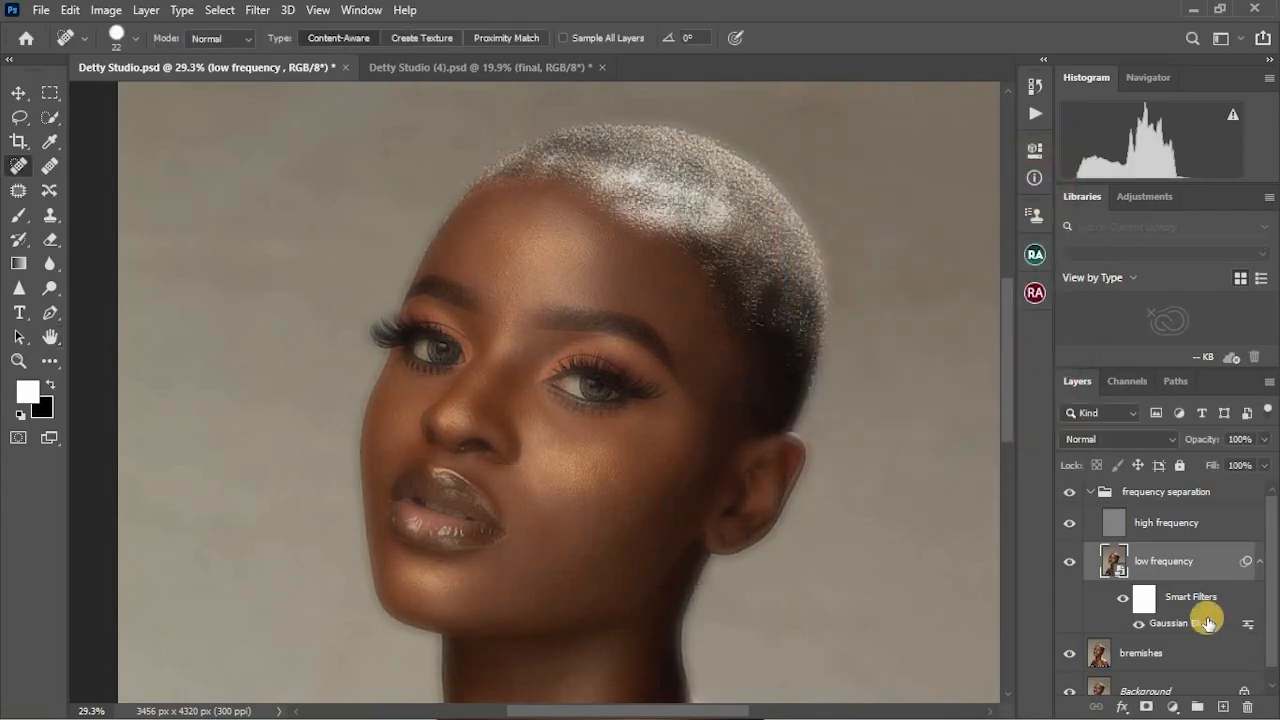
# Select the smart filter mask of the low frequency layer and invert it to black
pyautogui.click(1137, 601)
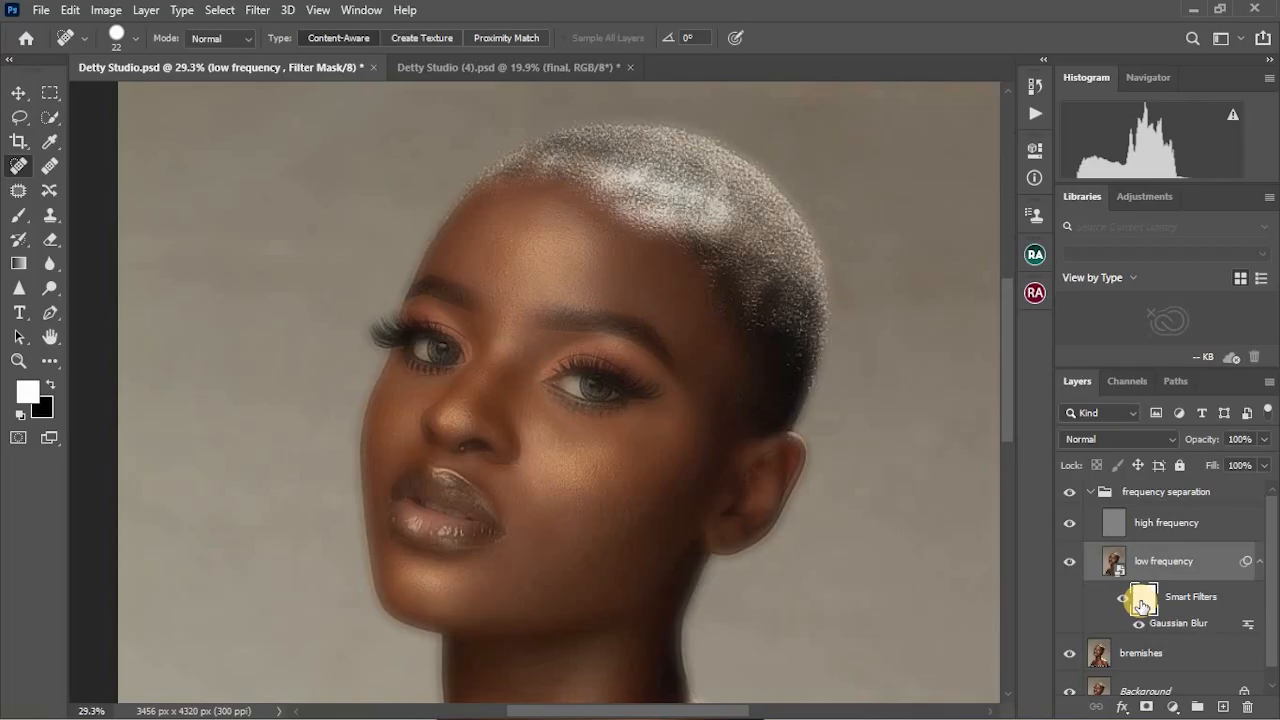
pyautogui.hotkey('ctrl', 'i')
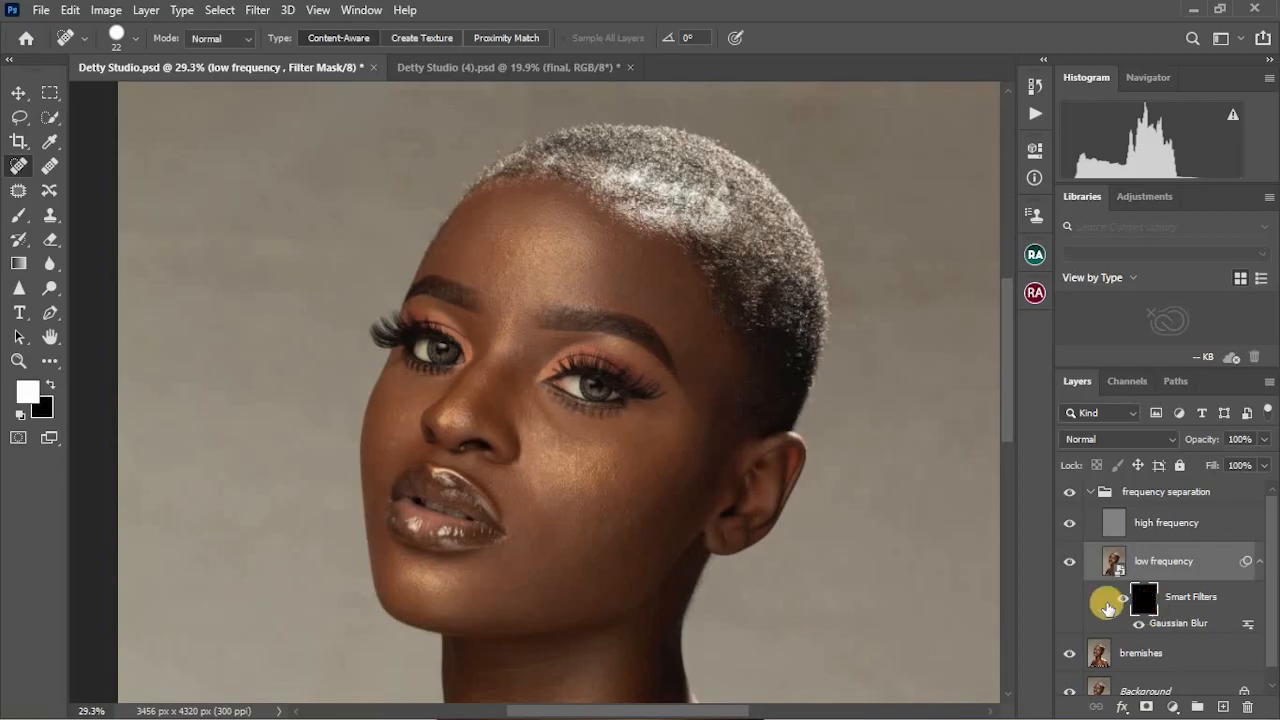
# Try to choose a soft round preset for the Brush tool from the recently used brushes
pyautogui.click(16, 216)
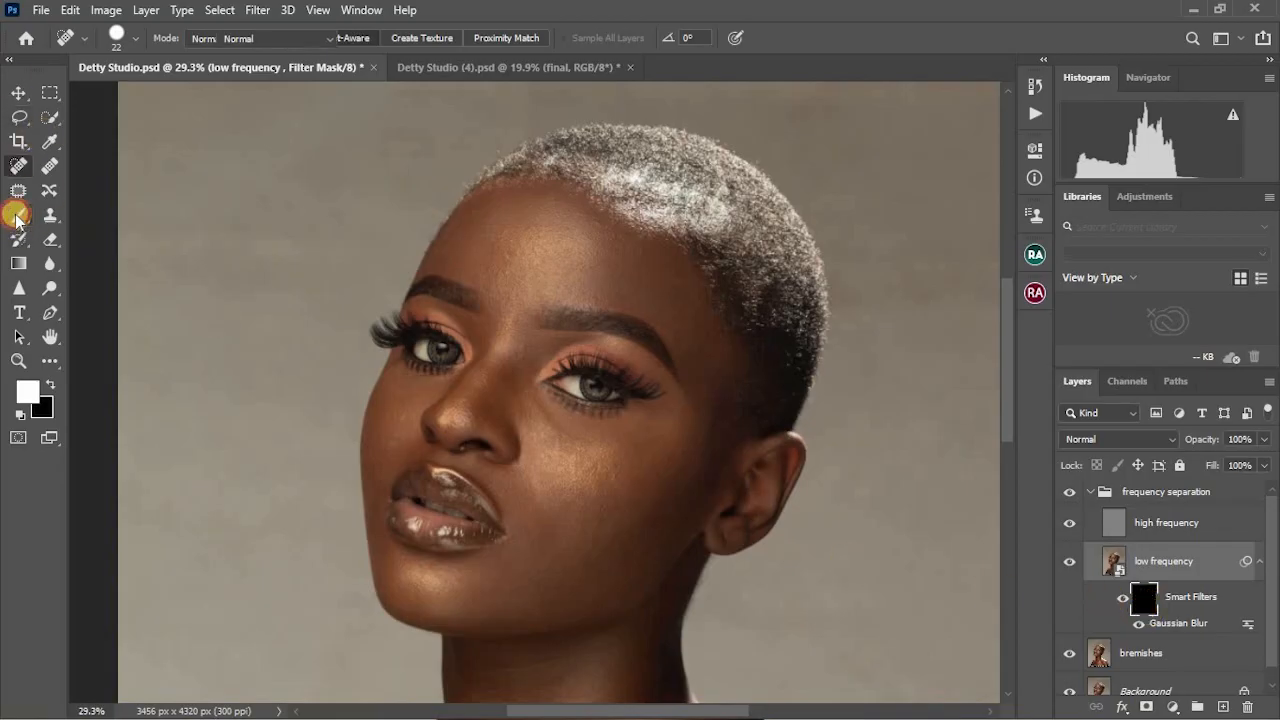
pyautogui.click(130, 44)
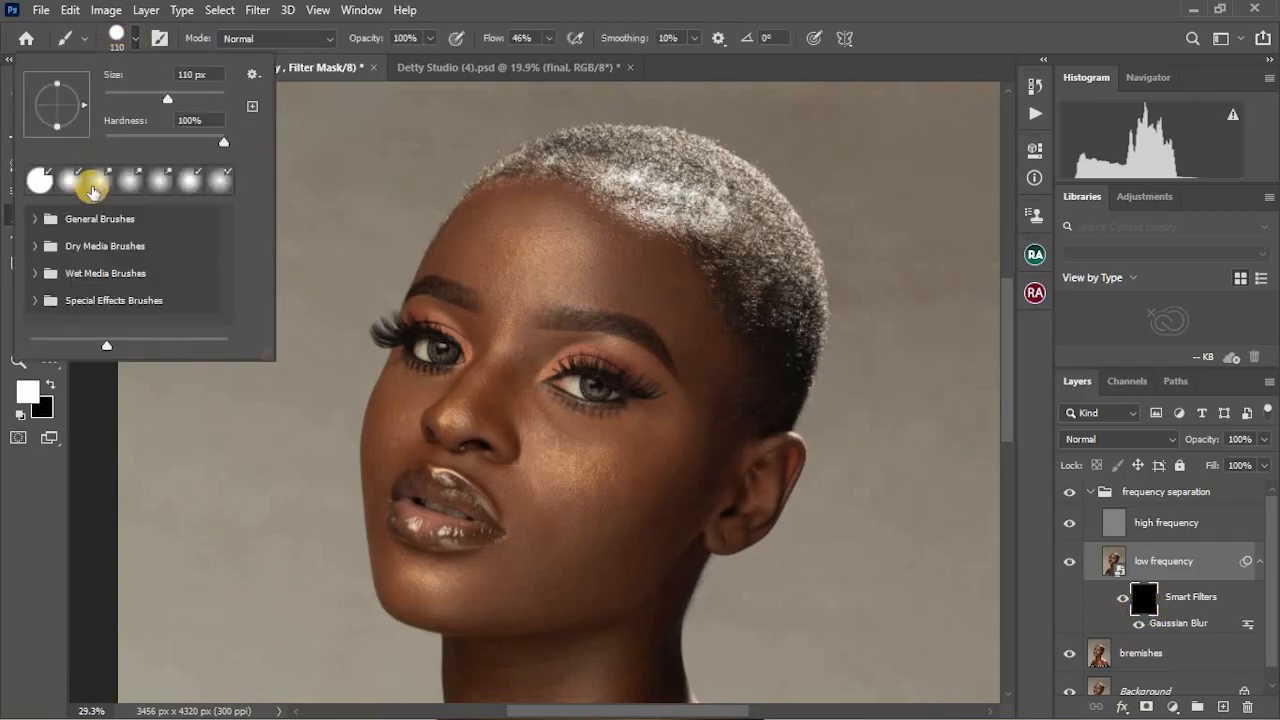
pyautogui.press('o')
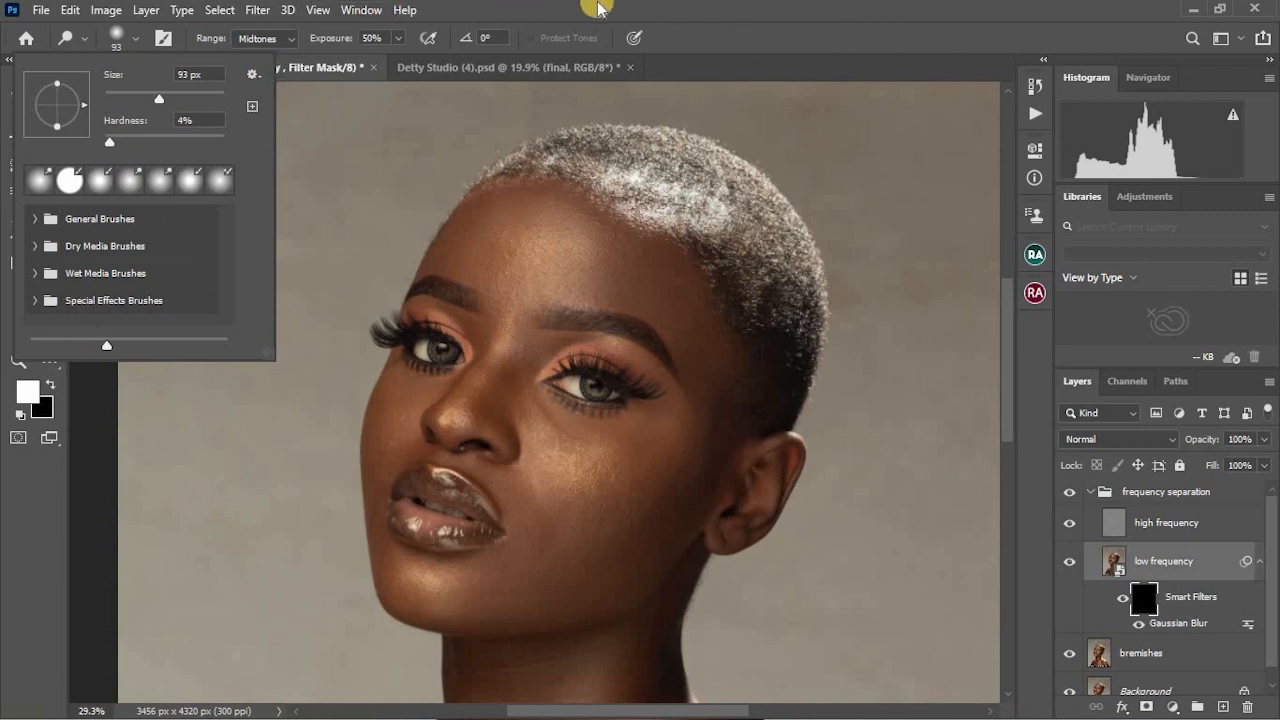
pyautogui.click(563, 7)
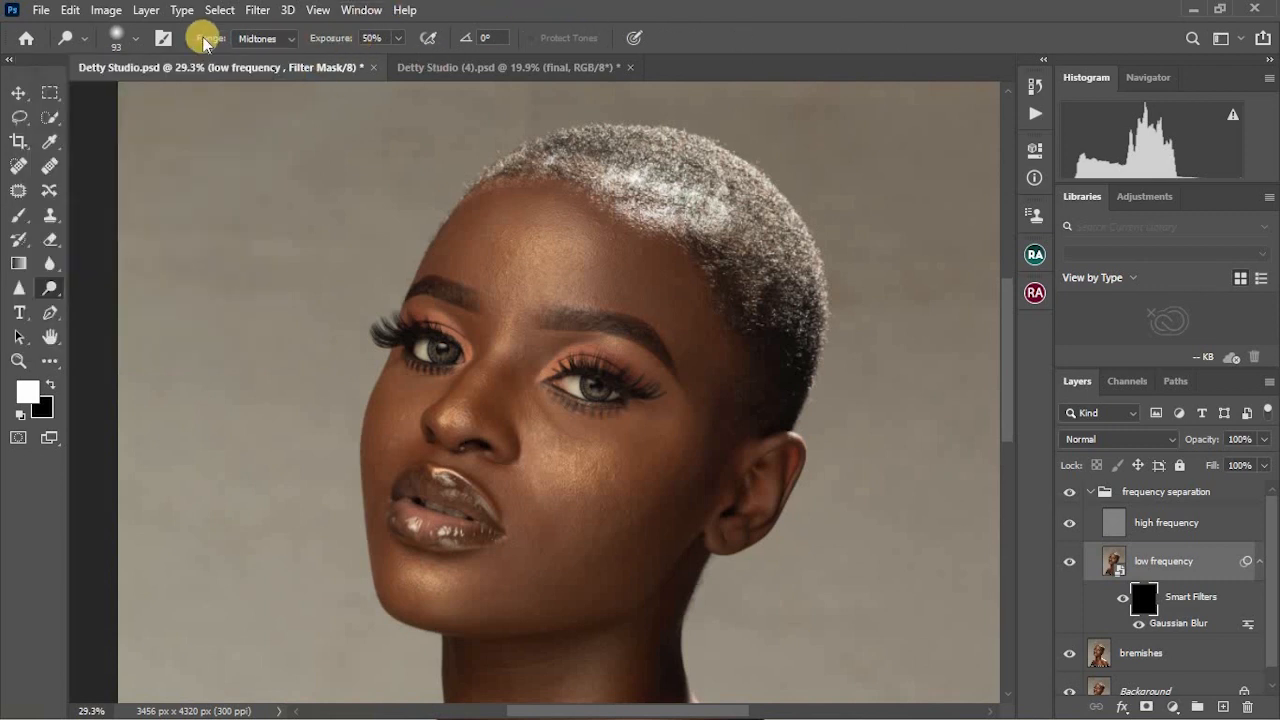
pyautogui.click(20, 214)
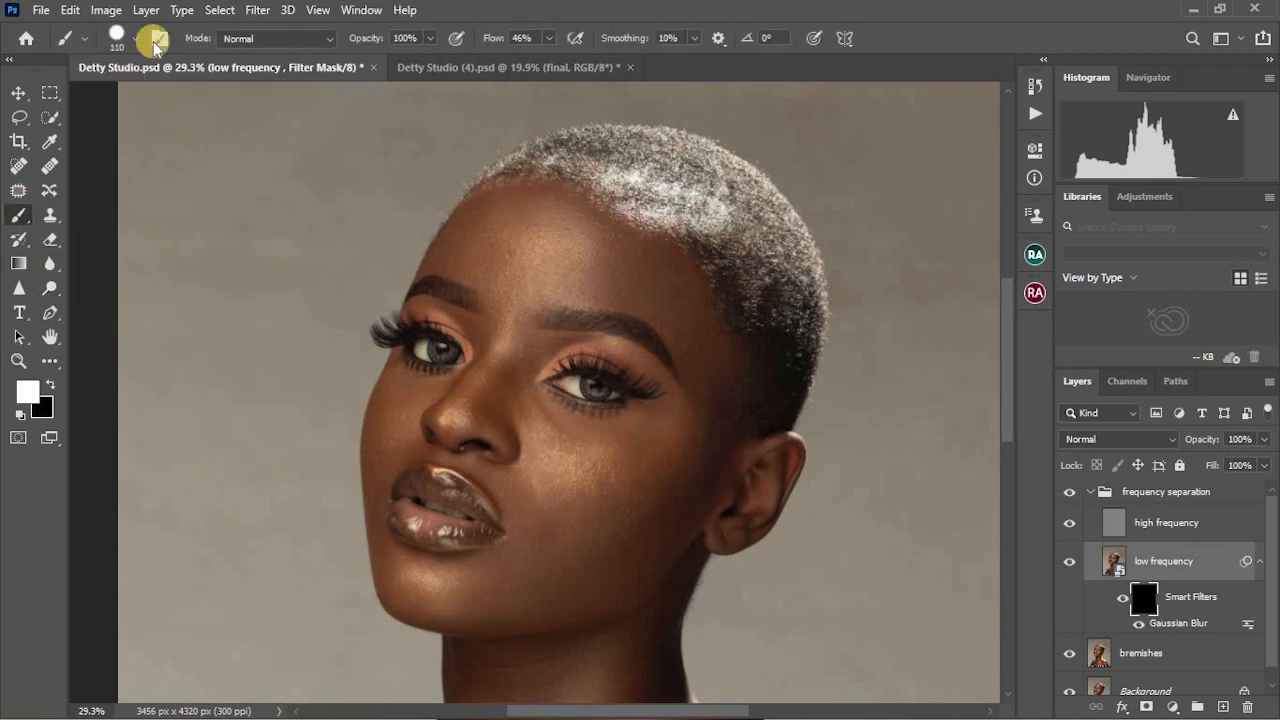
pyautogui.click(138, 38)
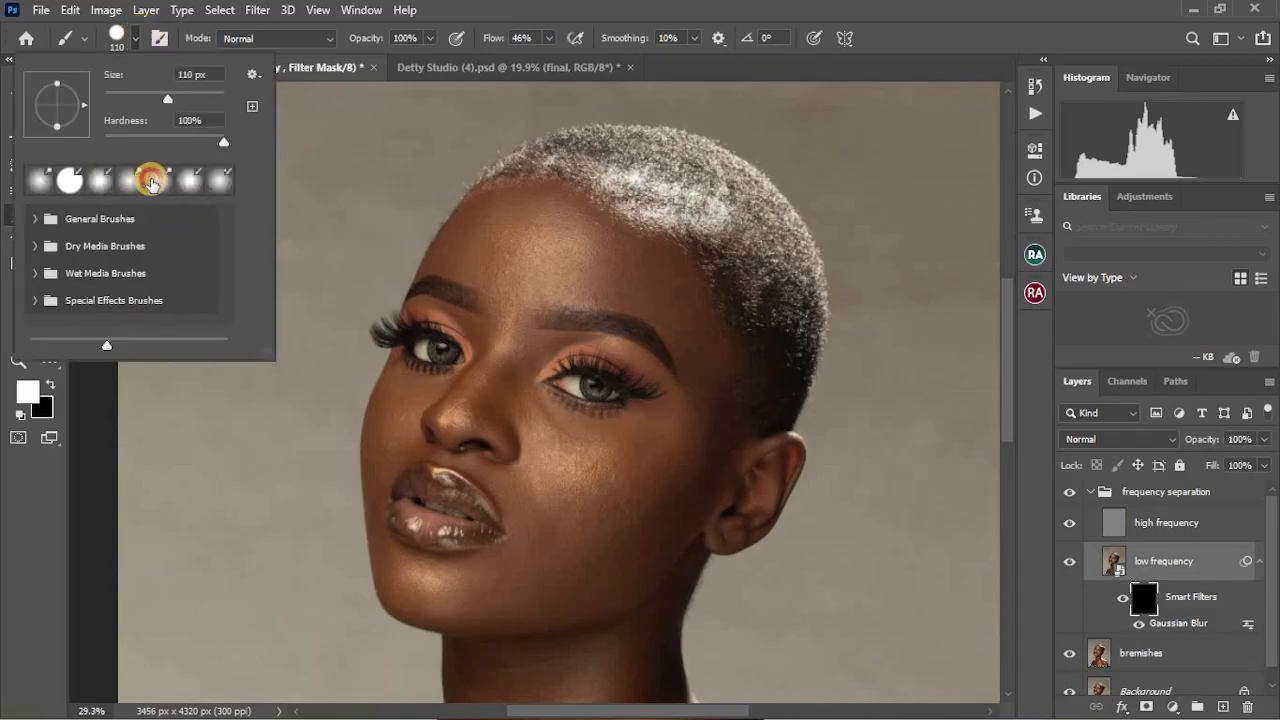
pyautogui.press('o')
pyautogui.click(687, 6)
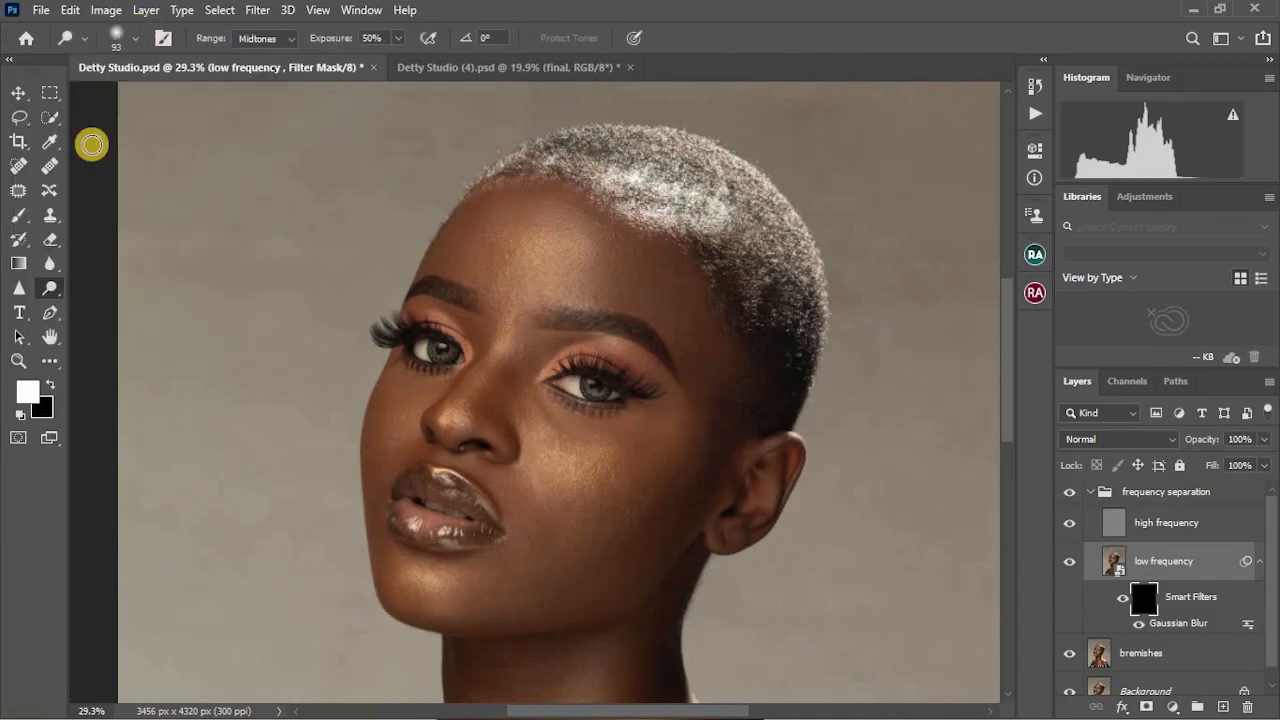
# Switch to the Brush tool and lower the hardness of the 110 px round brush for a soft edge
pyautogui.click(18, 208)
pyautogui.click(128, 38)
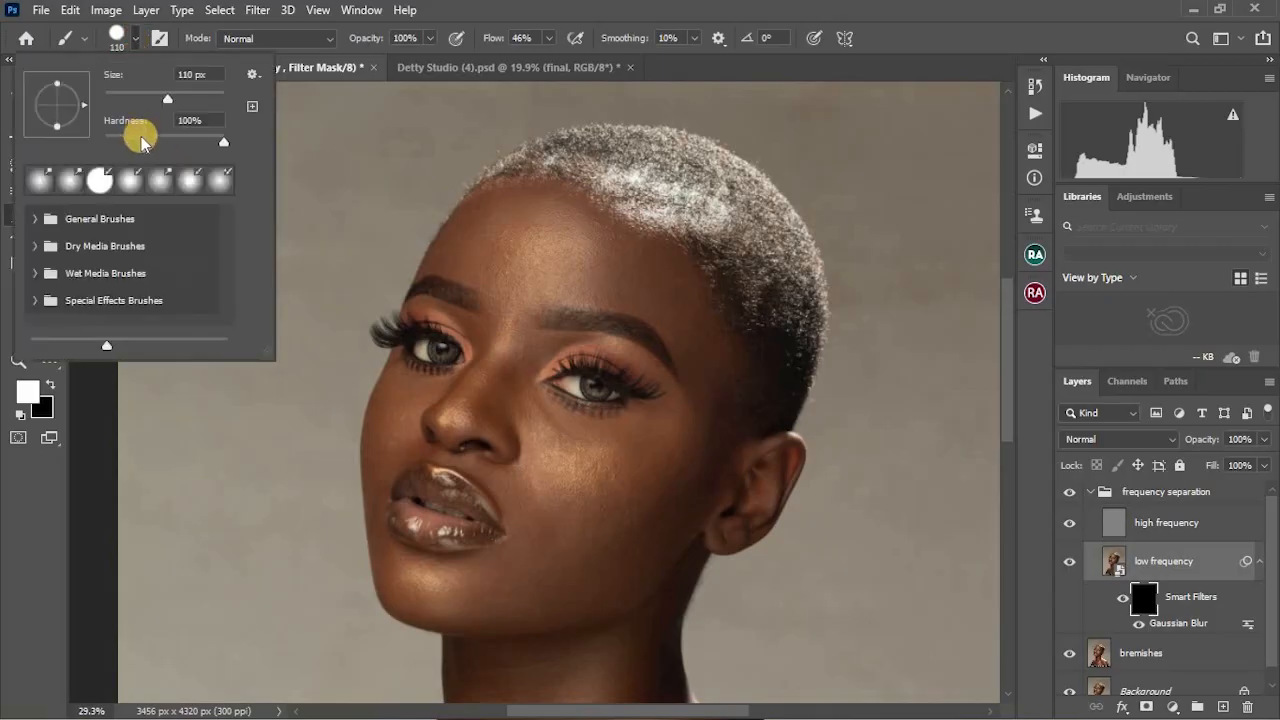
pyautogui.moveTo(128, 143); pyautogui.dragTo(70, 143)
pyautogui.click(629, 6)
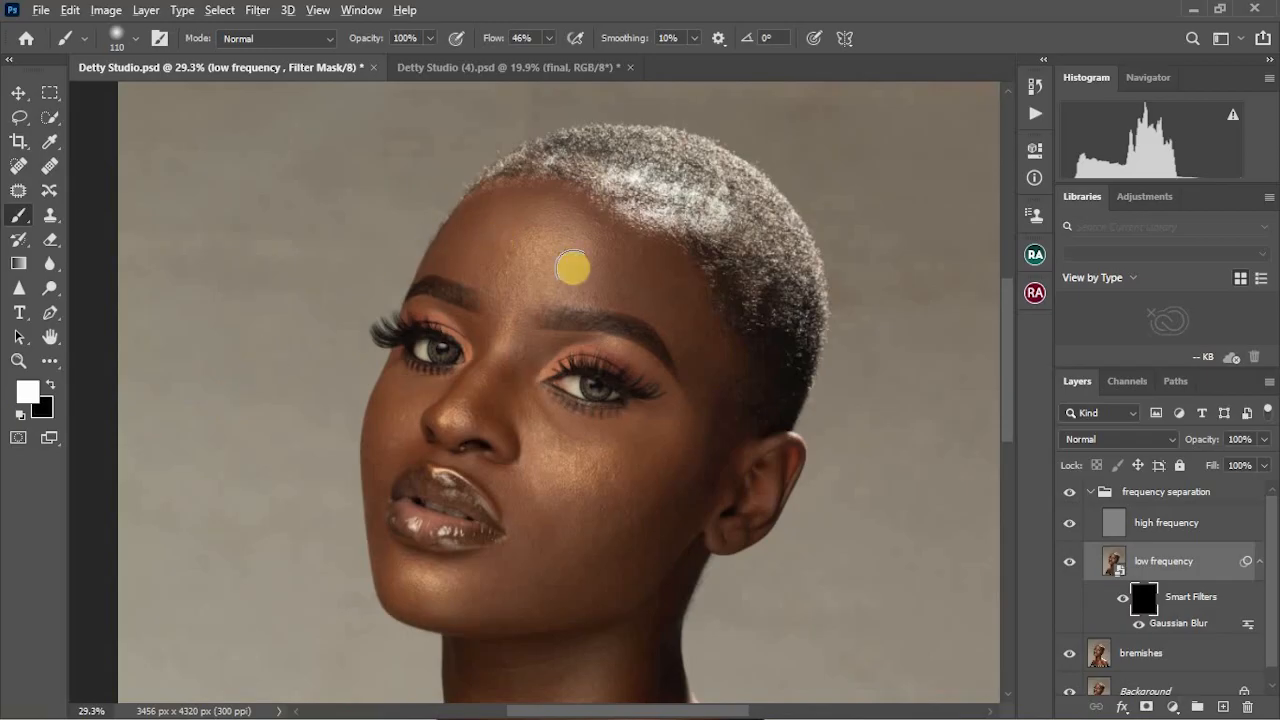
# Enlarge the brush to 147 px and paint white on the smart filter mask over the forehead highlight
pyautogui.scroll(4, 573, 268)
pyautogui.moveTo(497, 239); pyautogui.dragTo(506, 246)
pyautogui.scroll(5, 506, 262)
pyautogui.scroll(-3, 505, 276)
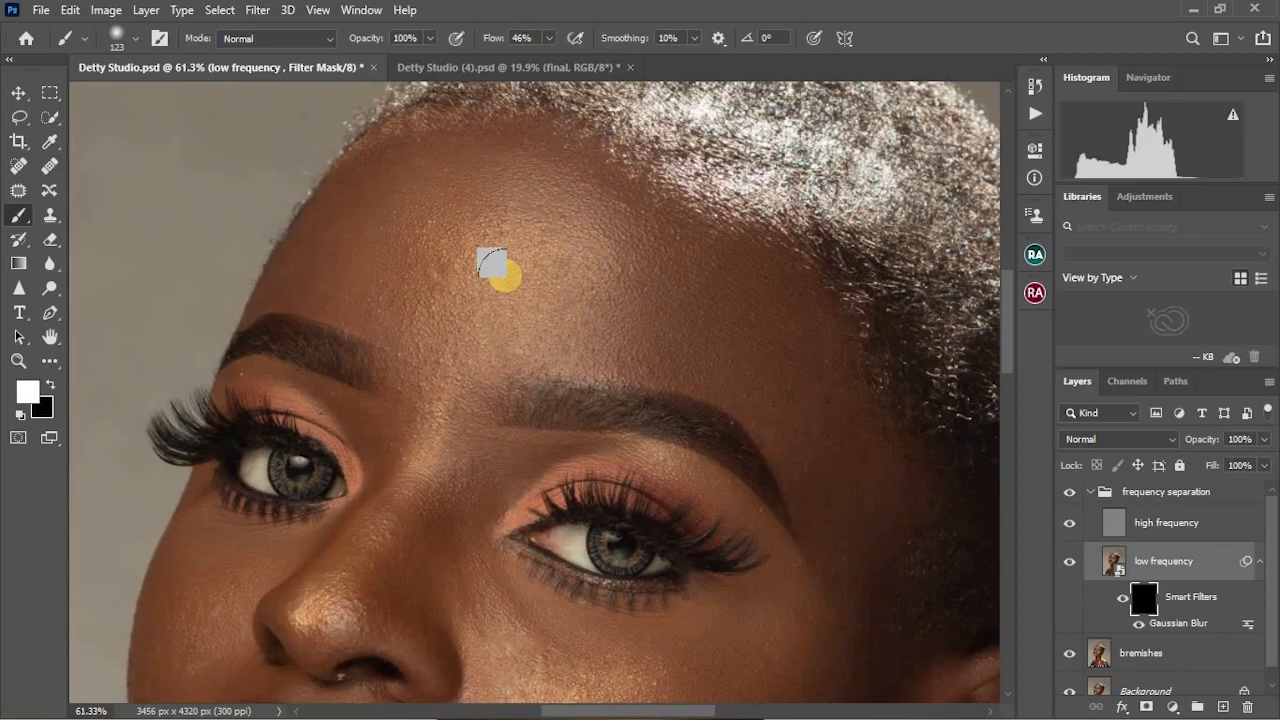
pyautogui.moveTo(503, 273); pyautogui.dragTo(546, 223)
pyautogui.scroll(-1, 475, 250)
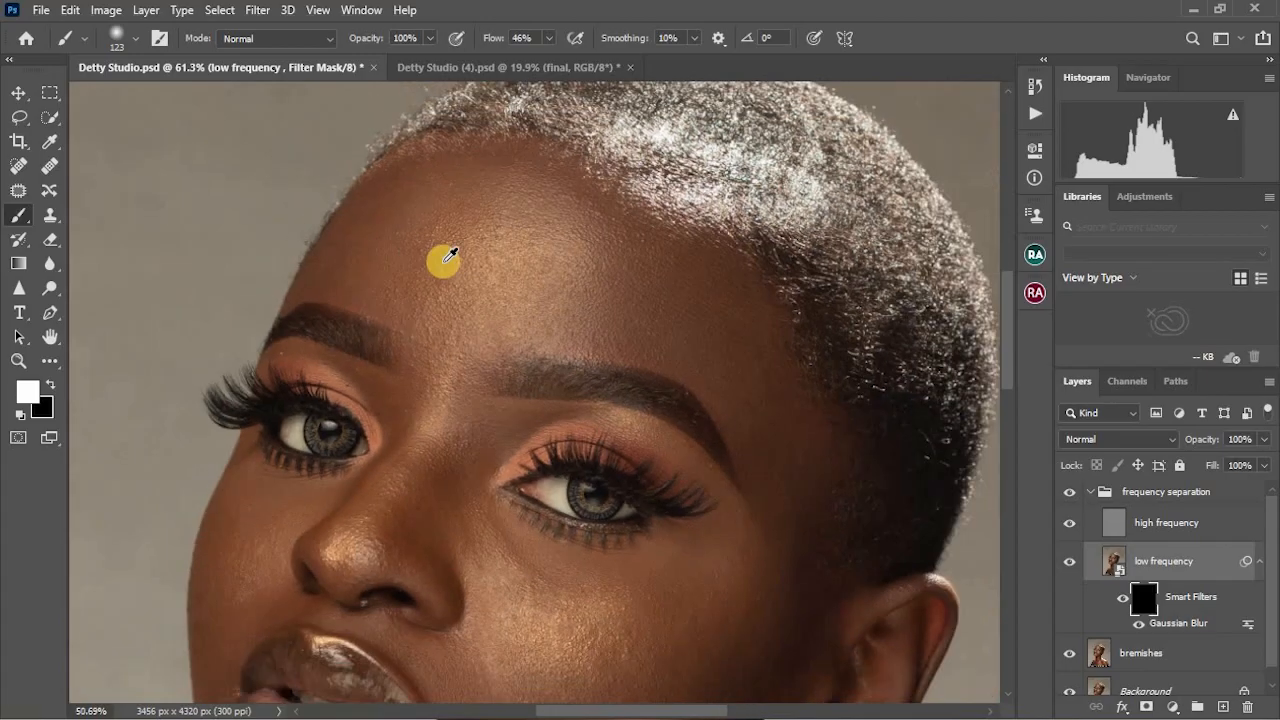
pyautogui.scroll(3, 250, 360)
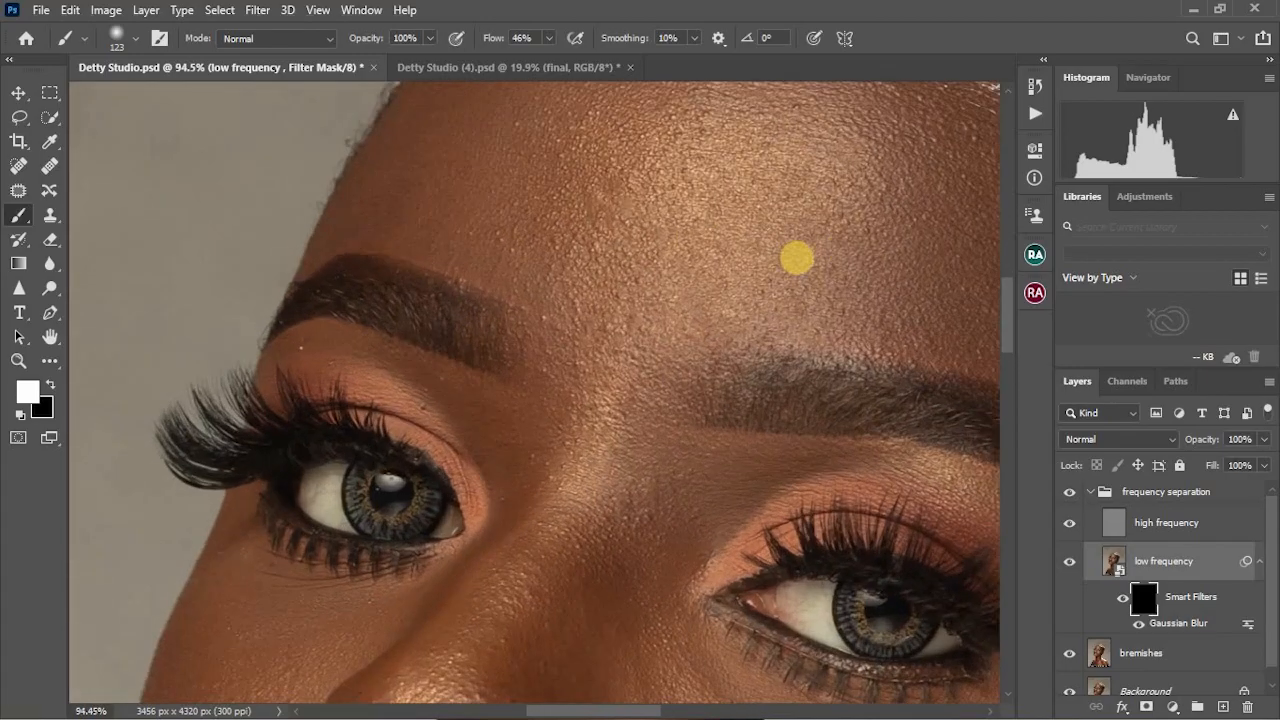
pyautogui.scroll(-2, 812, 236)
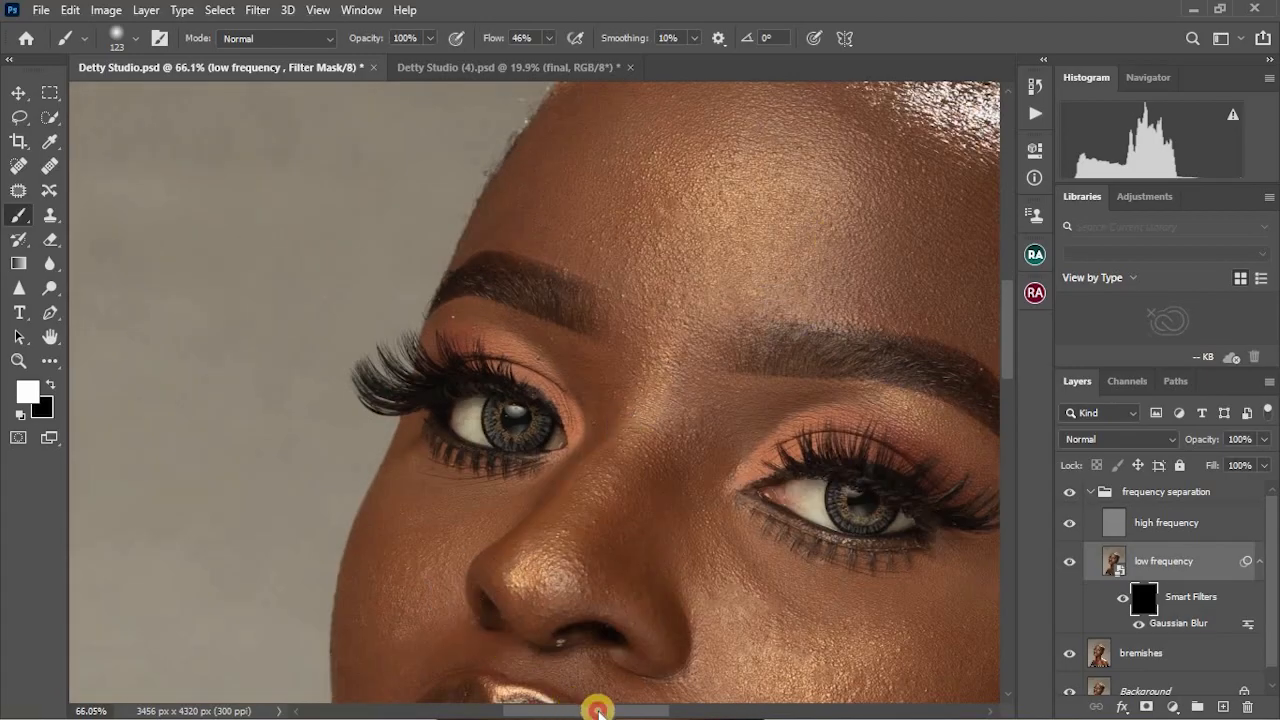
pyautogui.moveTo(598, 711); pyautogui.dragTo(621, 711)
pyautogui.moveTo(711, 391); pyautogui.dragTo(709, 490)
pyautogui.moveTo(602, 313); pyautogui.dragTo(613, 317)
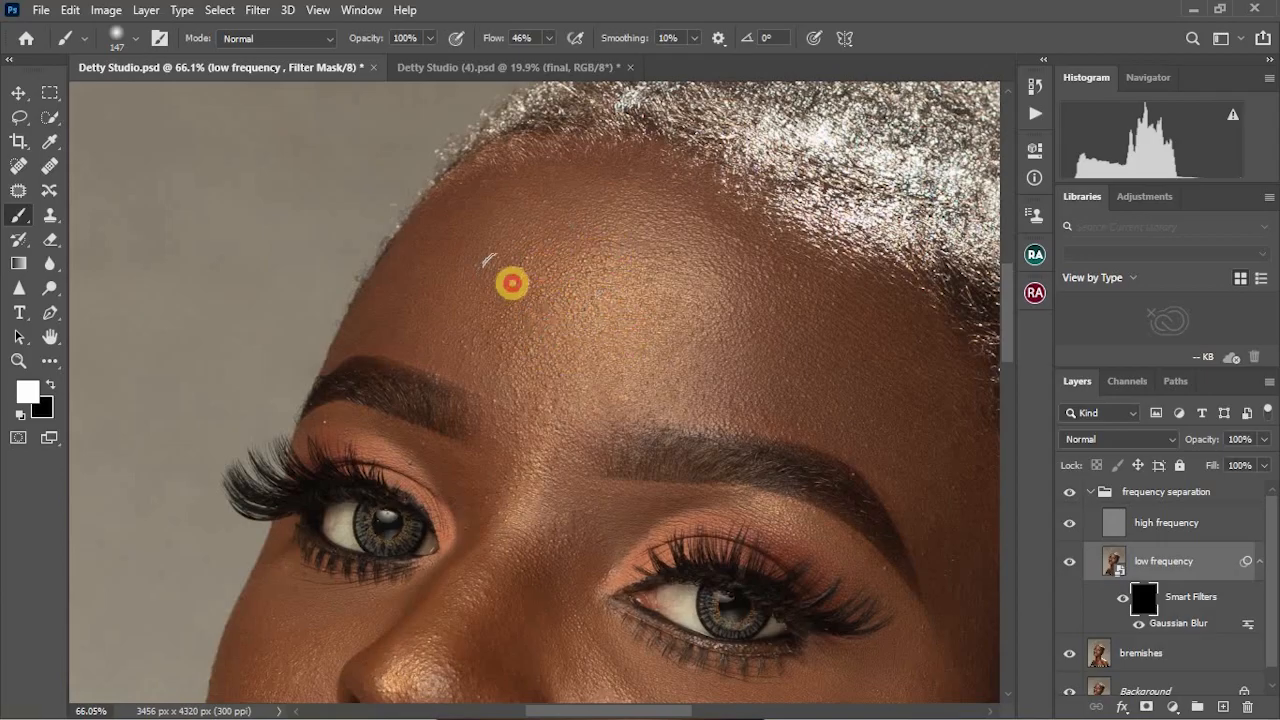
pyautogui.click(548, 315)
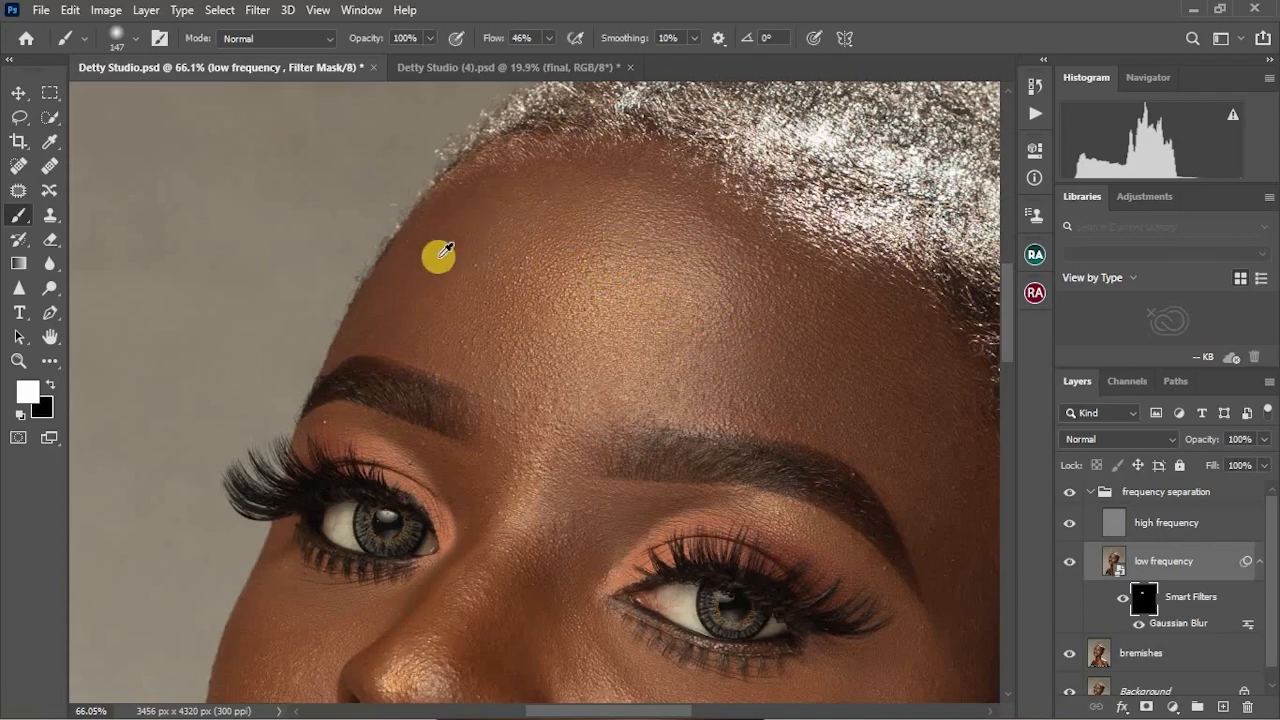
# Set the brush flow to 50% and its size to 138 px, and paint the blur in across the forehead
pyautogui.moveTo(437, 261); pyautogui.dragTo(426, 261)
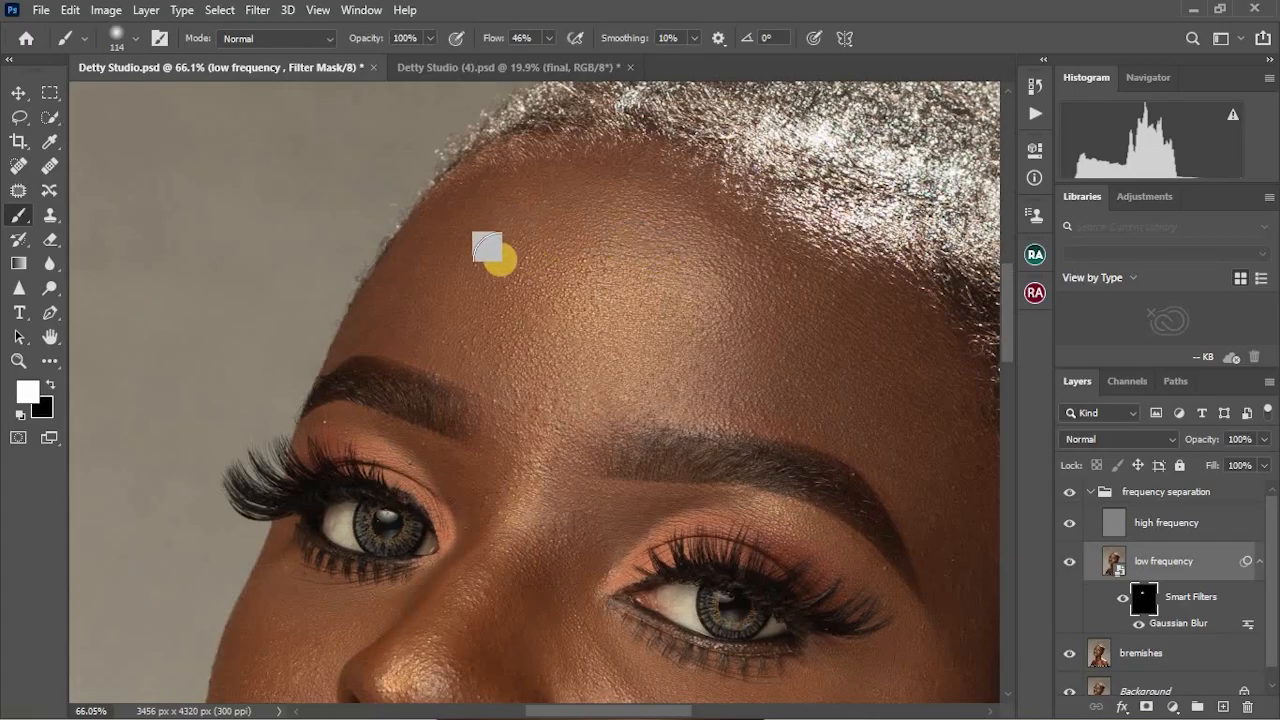
pyautogui.moveTo(523, 203)
pyautogui.mouseDown()
pyautogui.moveTo(446, 223)
pyautogui.moveTo(403, 285)
pyautogui.mouseUp()
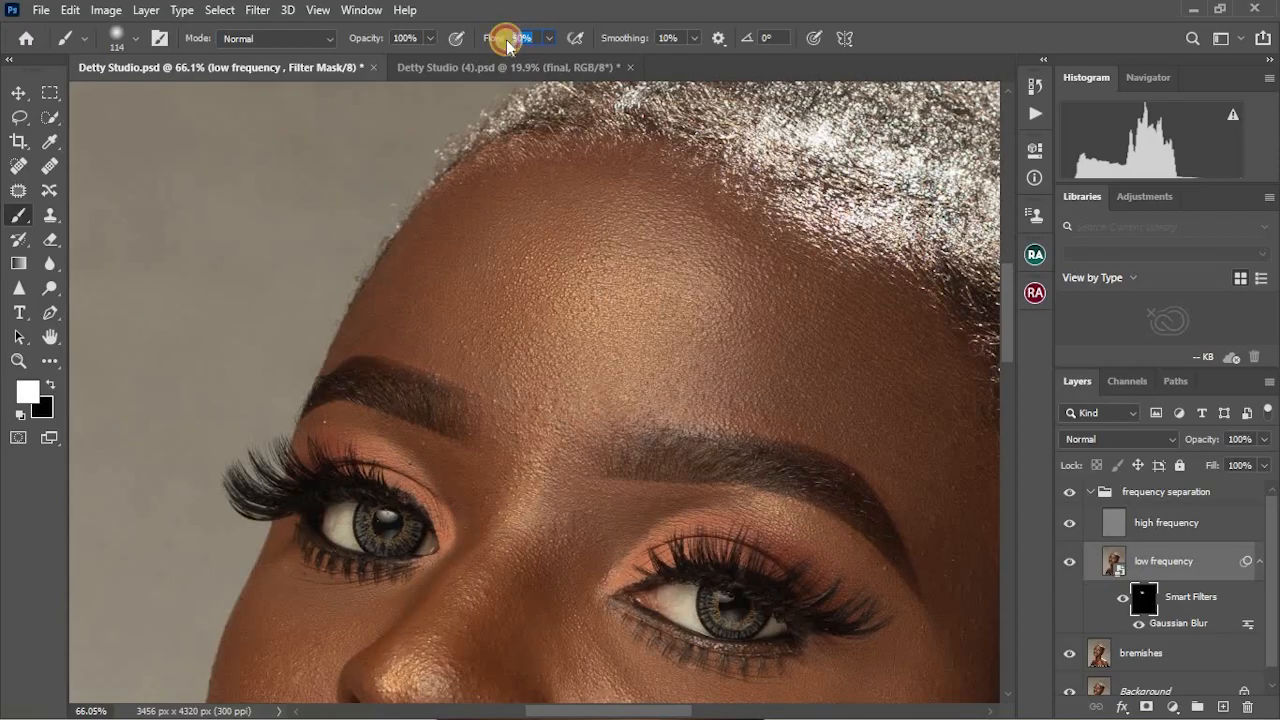
pyautogui.keyDown('alt'); pyautogui.rightClick(643, 270); pyautogui.keyUp('alt')
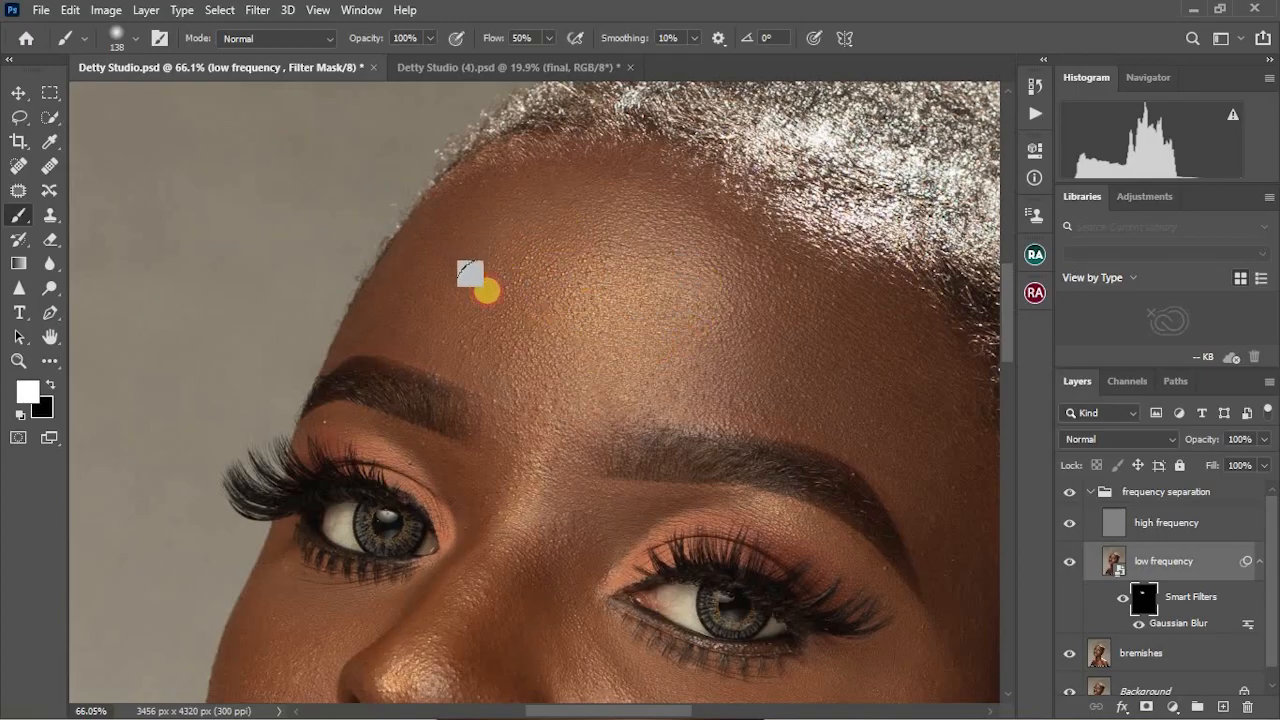
pyautogui.keyDown('alt'); pyautogui.scroll(-2, 757, 317); pyautogui.keyUp('alt')
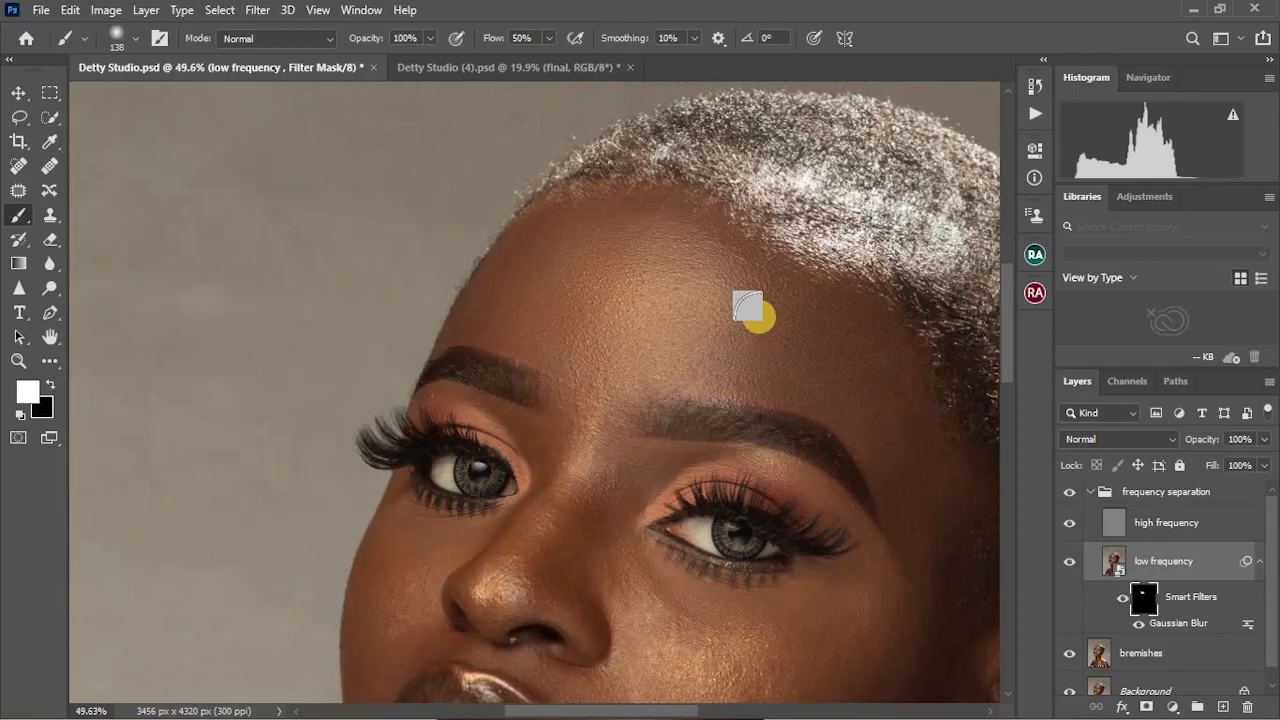
pyautogui.scroll(-3, 751, 309)
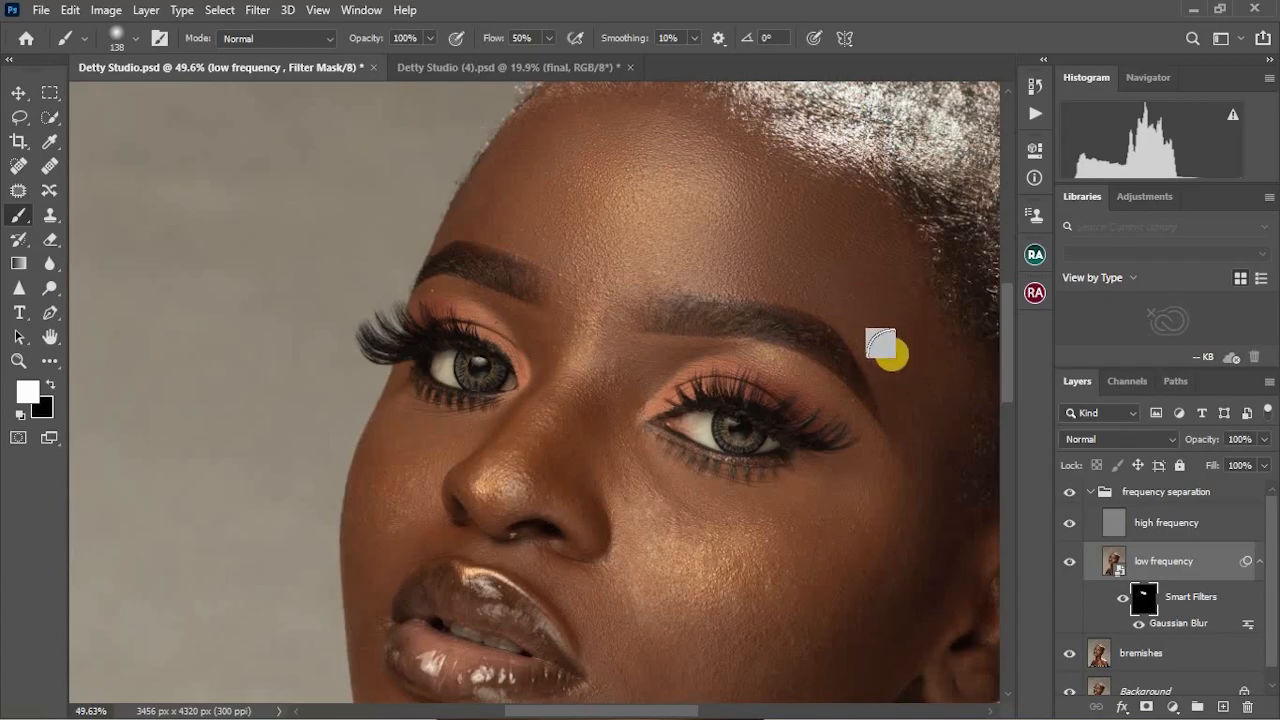
# Paint white on the smart filter mask over the temple beside the end of the eyebrow nearest the ear
pyautogui.scroll(-2, 913, 320)
pyautogui.click(923, 346)
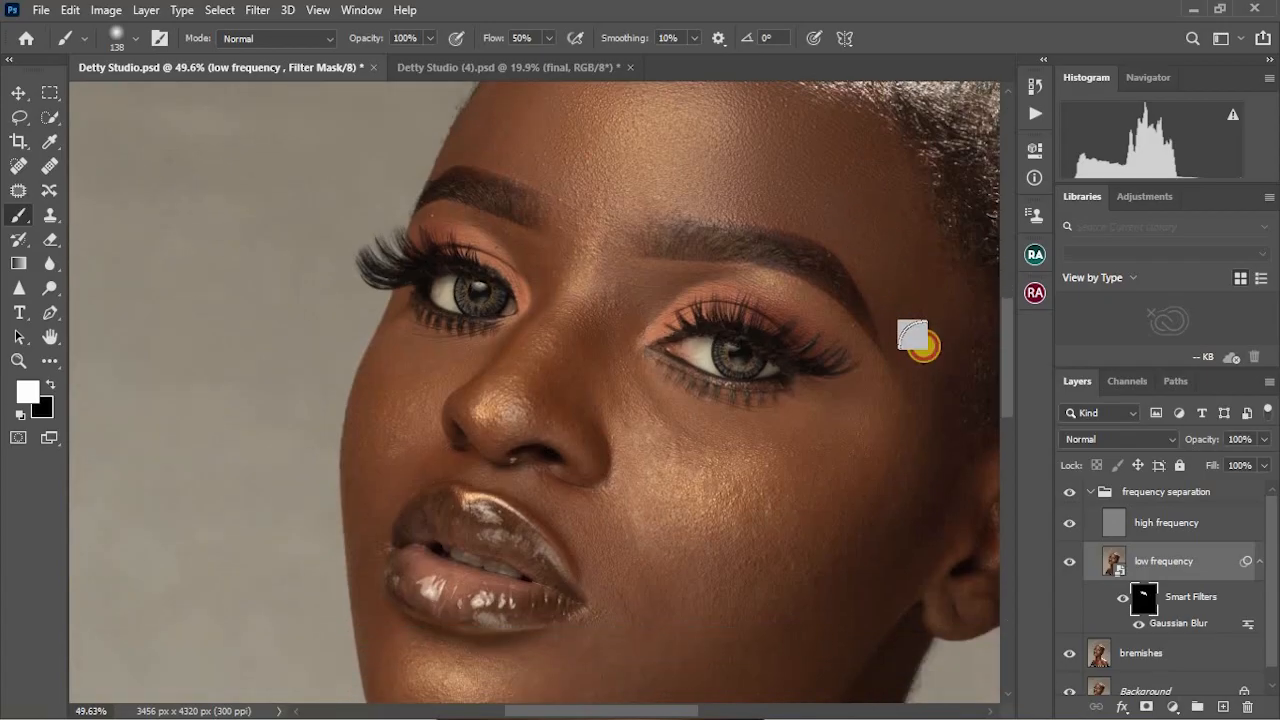
pyautogui.click(896, 299)
pyautogui.click(903, 347)
# Paint the blur in from below the eye nearest the ear across the cheek and down to the jaw
pyautogui.scroll(-3, 900, 345)
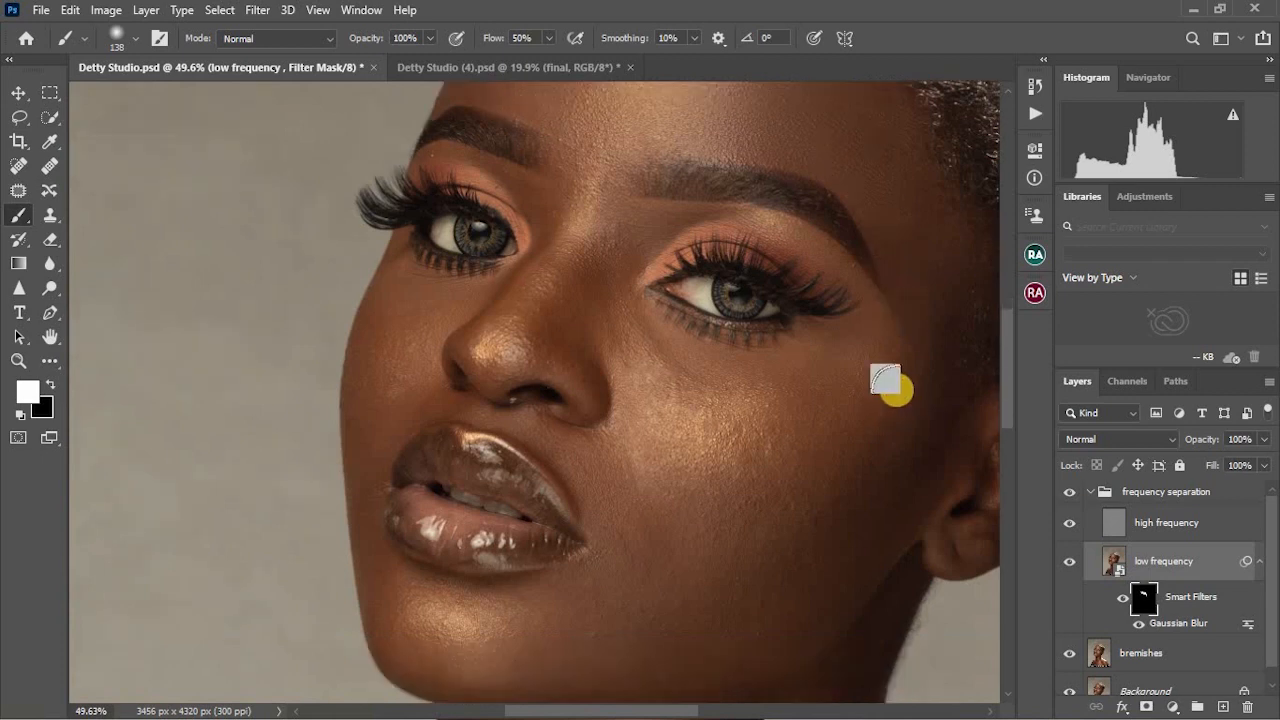
pyautogui.click(691, 349)
pyautogui.moveTo(719, 349)
pyautogui.mouseDown()
pyautogui.moveTo(686, 323)
pyautogui.moveTo(661, 349)
pyautogui.moveTo(643, 295)
pyautogui.moveTo(652, 387)
pyautogui.moveTo(746, 405)
pyautogui.moveTo(792, 349)
pyautogui.moveTo(739, 367)
pyautogui.moveTo(712, 335)
pyautogui.moveTo(667, 382)
pyautogui.moveTo(691, 436)
pyautogui.moveTo(774, 399)
pyautogui.moveTo(794, 374)
pyautogui.moveTo(773, 339)
pyautogui.moveTo(843, 346)
pyautogui.moveTo(870, 307)
pyautogui.moveTo(862, 285)
pyautogui.moveTo(905, 312)
pyautogui.moveTo(908, 292)
pyautogui.moveTo(854, 394)
pyautogui.moveTo(791, 443)
pyautogui.moveTo(709, 467)
pyautogui.moveTo(735, 449)
pyautogui.moveTo(688, 417)
pyautogui.moveTo(701, 399)
pyautogui.moveTo(753, 400)
pyautogui.moveTo(792, 354)
pyautogui.mouseUp()
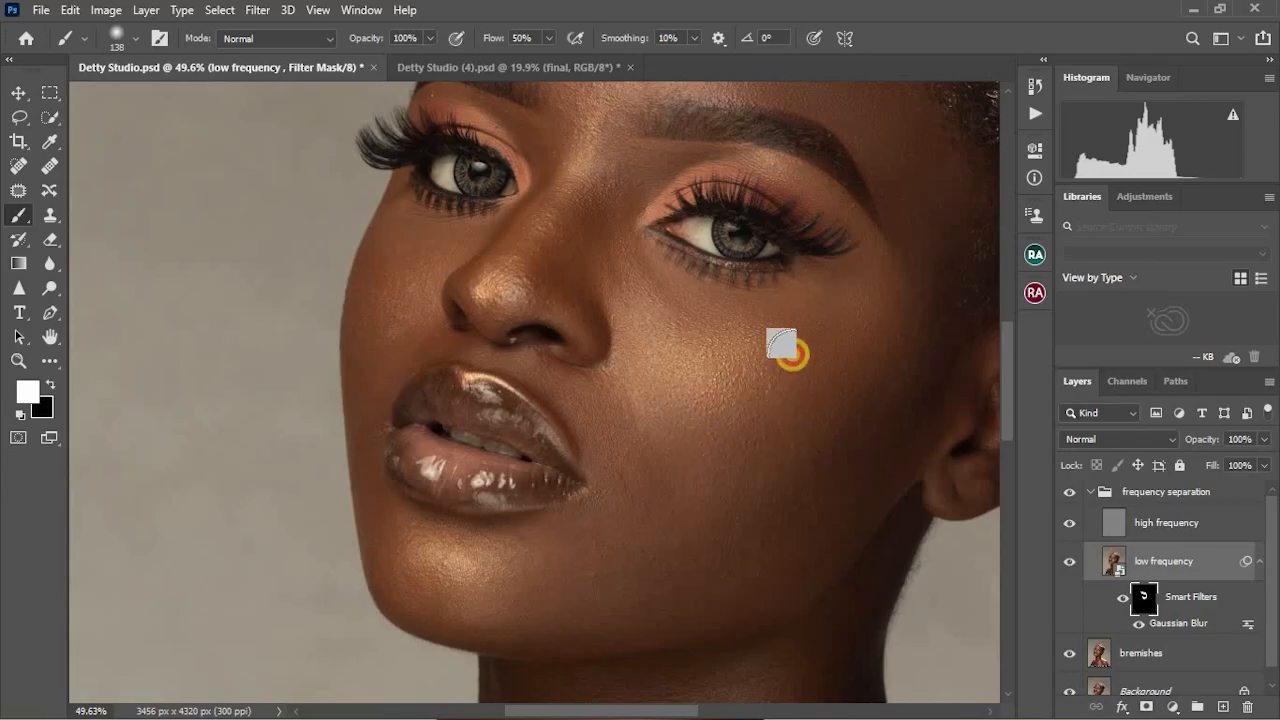
pyautogui.scroll(-2, 812, 338)
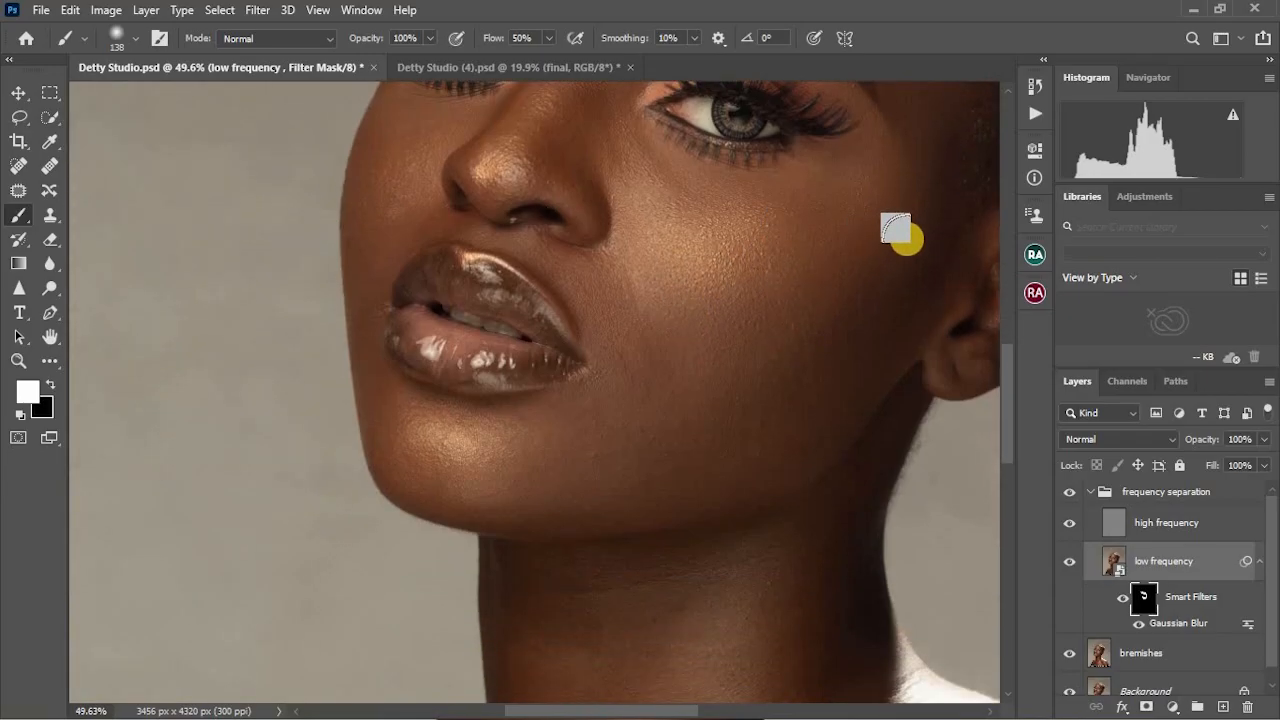
pyautogui.moveTo(903, 238)
pyautogui.mouseDown()
pyautogui.moveTo(908, 263)
pyautogui.moveTo(789, 363)
pyautogui.moveTo(843, 403)
pyautogui.moveTo(869, 346)
pyautogui.moveTo(900, 330)
pyautogui.moveTo(896, 310)
pyautogui.moveTo(800, 444)
pyautogui.moveTo(702, 478)
pyautogui.moveTo(714, 409)
pyautogui.moveTo(633, 373)
pyautogui.moveTo(587, 469)
pyautogui.moveTo(641, 507)
pyautogui.mouseUp()
pyautogui.scroll(4, 843, 243)
pyautogui.scroll(-1, 820, 330)
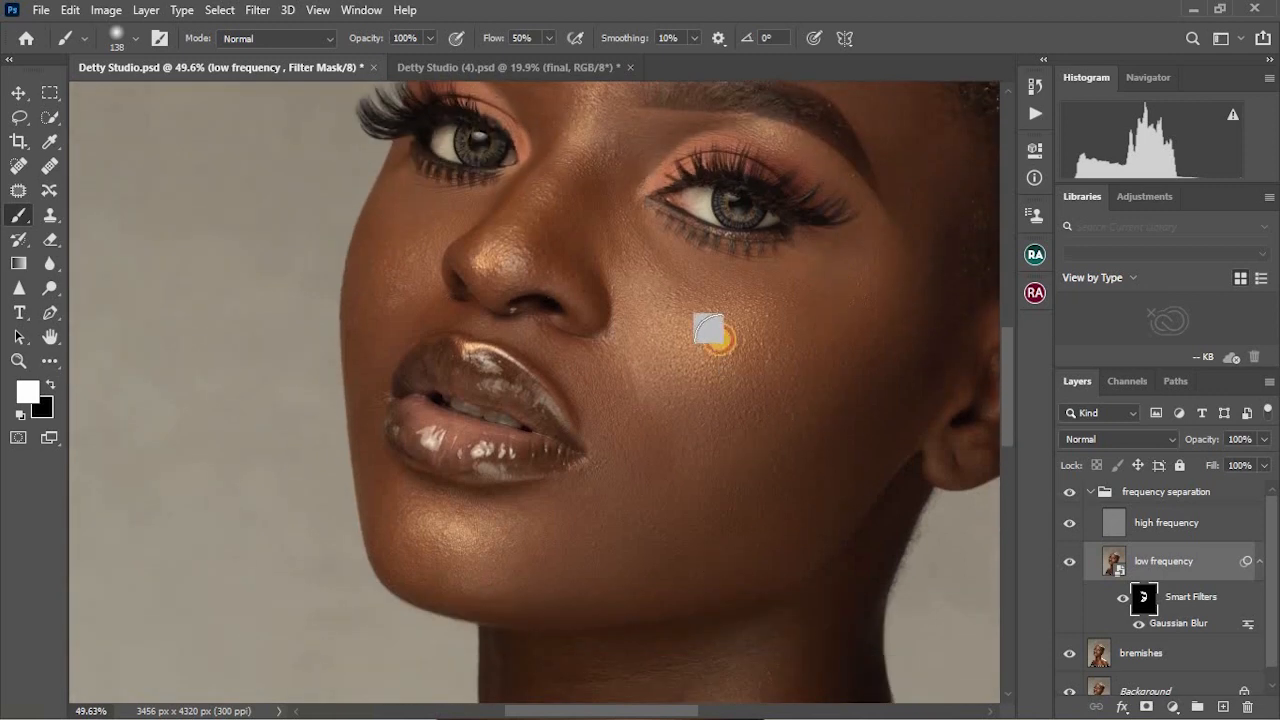
# Hide the high frequency layer and paint white on the filter mask over the chin with a 102 px brush
pyautogui.click(1069, 523)
pyautogui.moveTo(540, 199)
pyautogui.mouseDown()
pyautogui.moveTo(717, 172)
pyautogui.moveTo(584, 167)
pyautogui.moveTo(671, 164)
pyautogui.mouseUp()
pyautogui.scroll(-3, 585, 220)
pyautogui.scroll(3, 589, 216)
pyautogui.scroll(3, 577, 223)
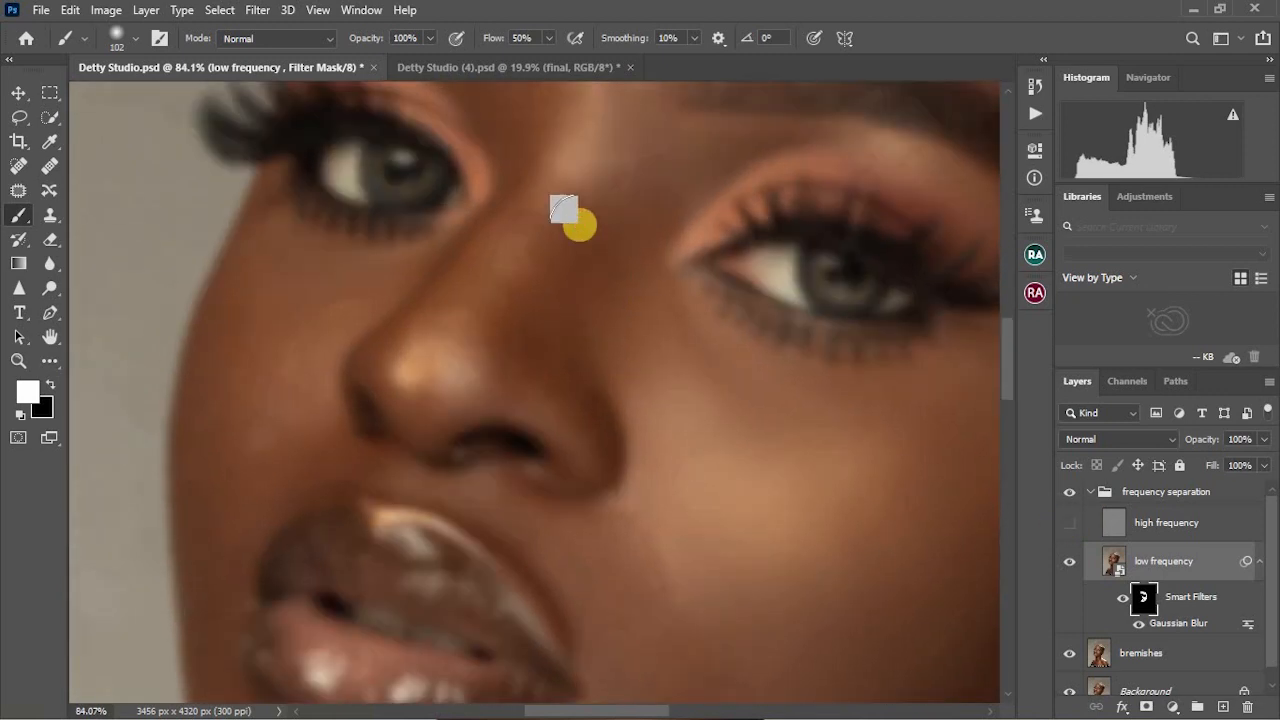
pyautogui.scroll(-8, 346, 500)
pyautogui.moveTo(292, 499); pyautogui.dragTo(474, 443)
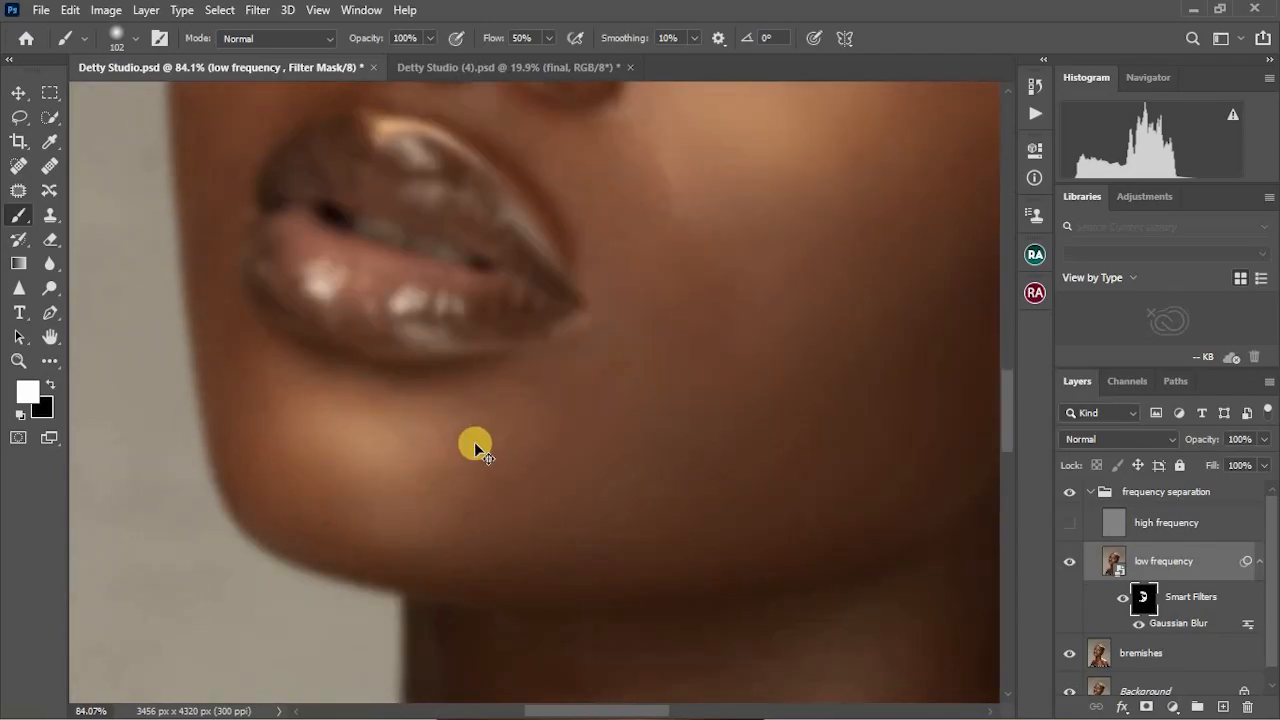
pyautogui.scroll(-1, 420, 445)
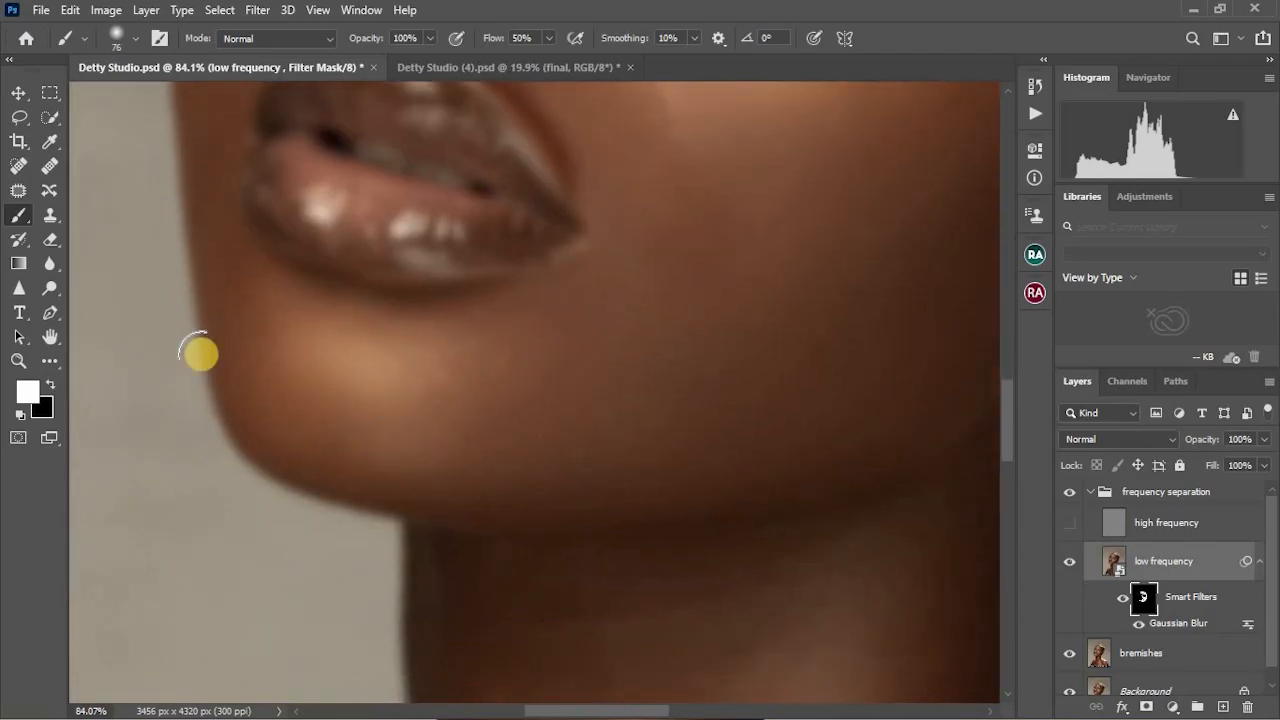
# Reduce the brush to 65 px and paint the blur in on the tip and bridge of the nose
pyautogui.scroll(4, 230, 350)
pyautogui.scroll(4, 237, 380)
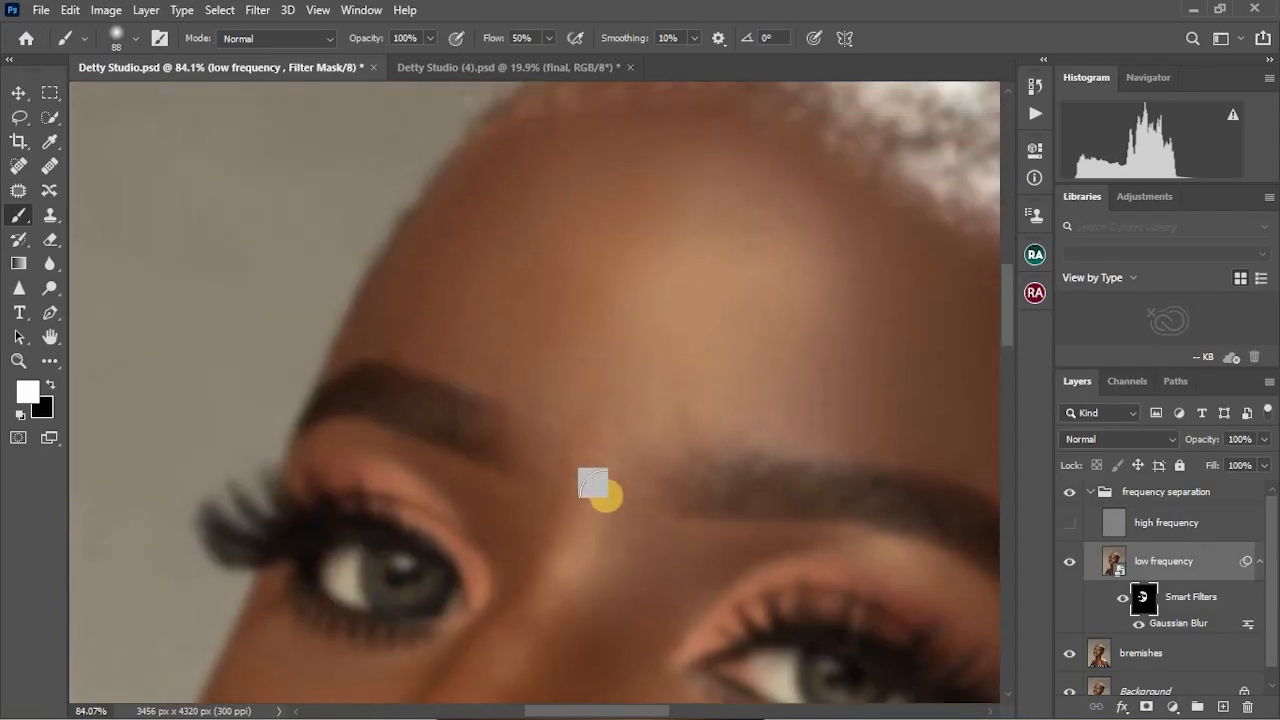
pyautogui.scroll(-3, 694, 276)
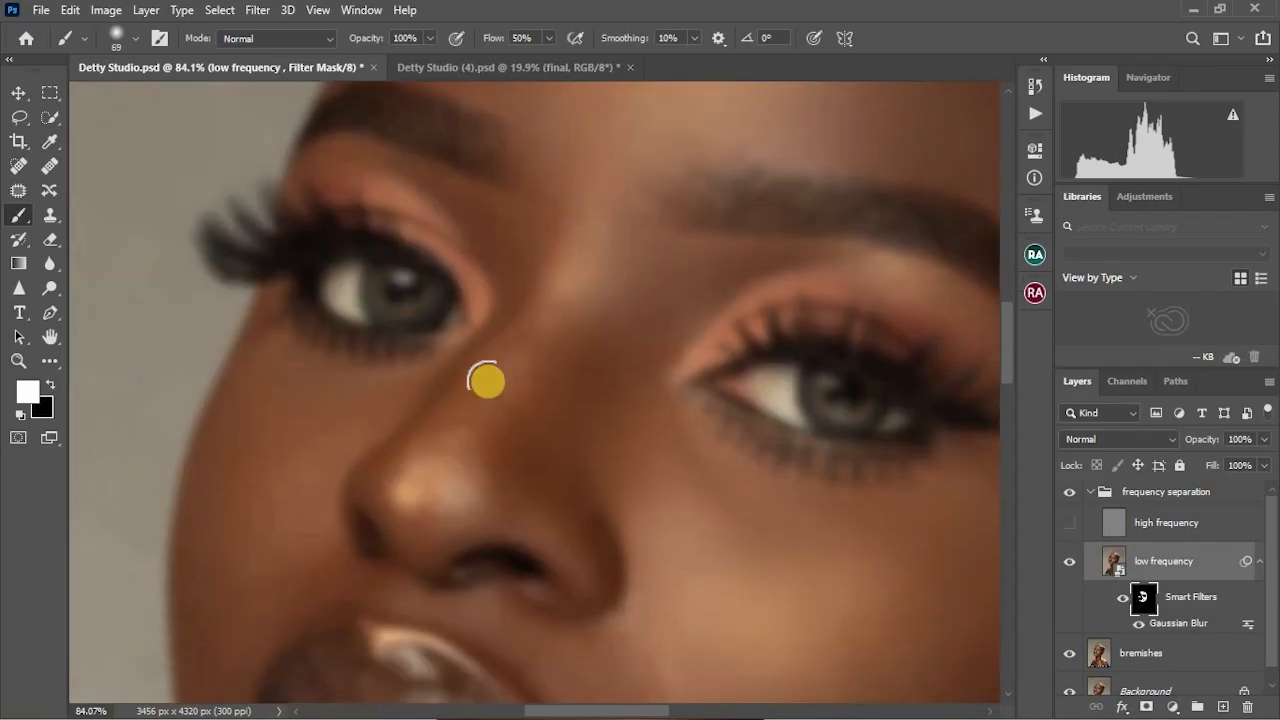
pyautogui.moveTo(418, 490)
pyautogui.mouseDown()
pyautogui.moveTo(423, 480)
pyautogui.moveTo(434, 502)
pyautogui.mouseUp()
pyautogui.moveTo(498, 436); pyautogui.dragTo(580, 301)
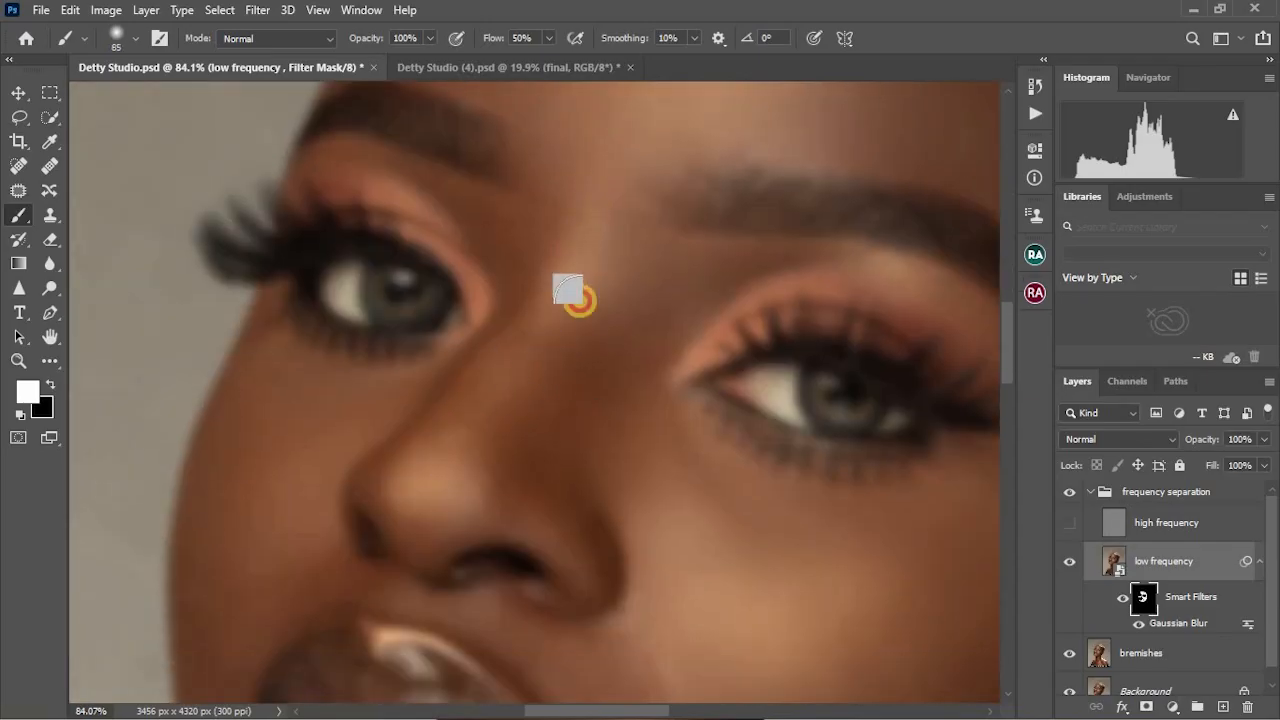
# Paint white on the filter mask over the skin above and between the eyebrows with a 71 px brush
pyautogui.scroll(-1, 457, 423)
pyautogui.scroll(5, 408, 357)
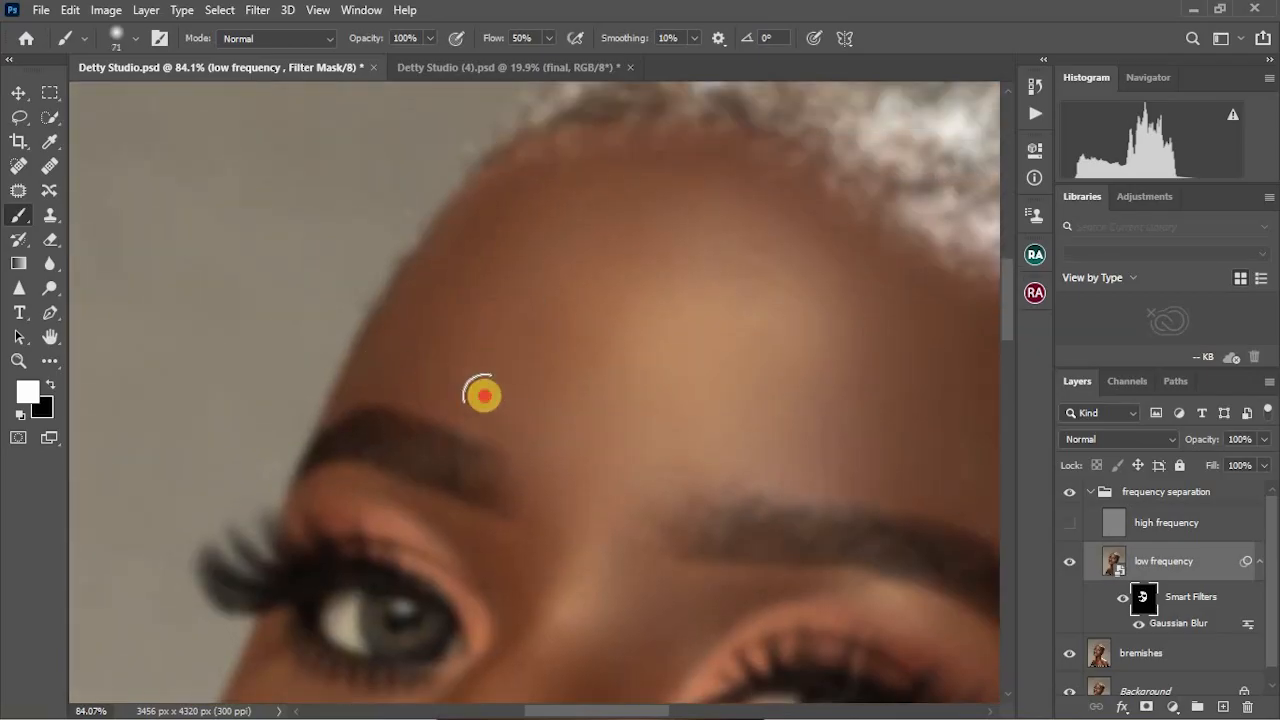
pyautogui.moveTo(484, 396); pyautogui.dragTo(566, 501)
pyautogui.scroll(2, 500, 400)
pyautogui.moveTo(449, 337); pyautogui.dragTo(526, 352)
pyautogui.scroll(-2, 553, 418)
# Show the high frequency layer again and check the smoothed skin across the whole face
pyautogui.click(1069, 523)
pyautogui.scroll(-5, 571, 371)
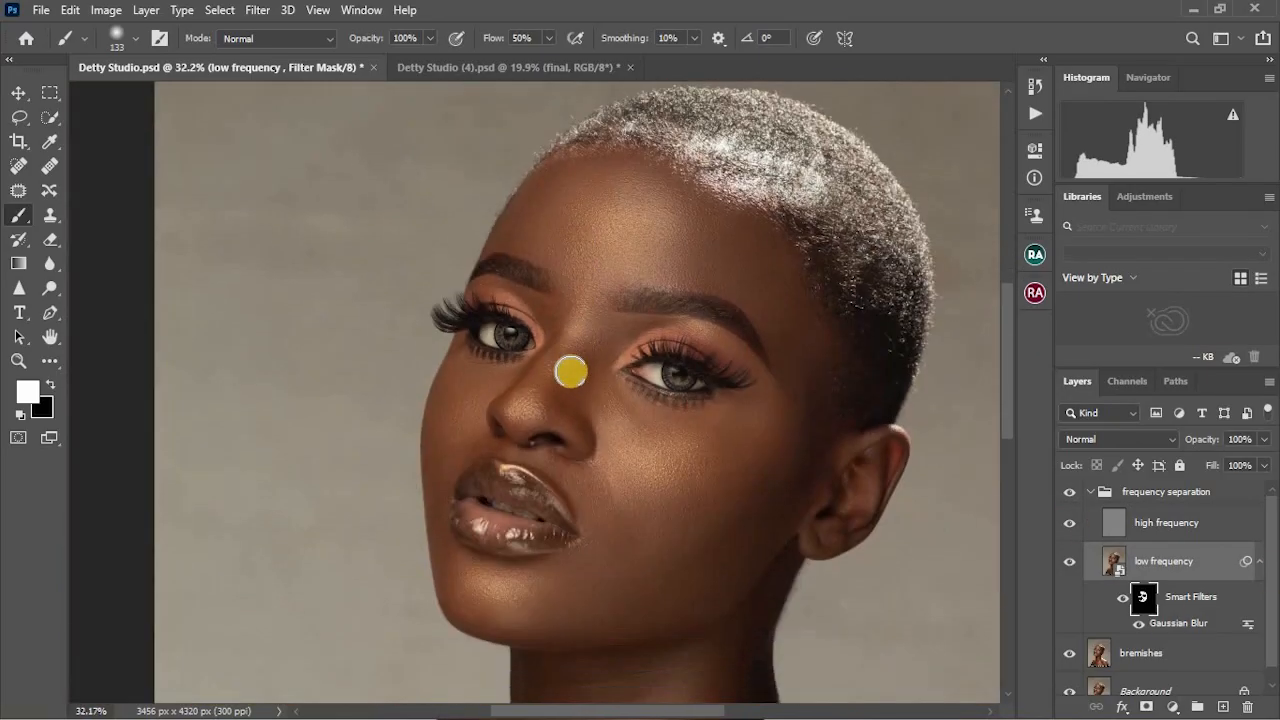
pyautogui.scroll(3, 571, 371)
# Switch to black paint, hide the high frequency layer and mask the blur off the forehead's outer edge with a 106 px brush
pyautogui.press('x')
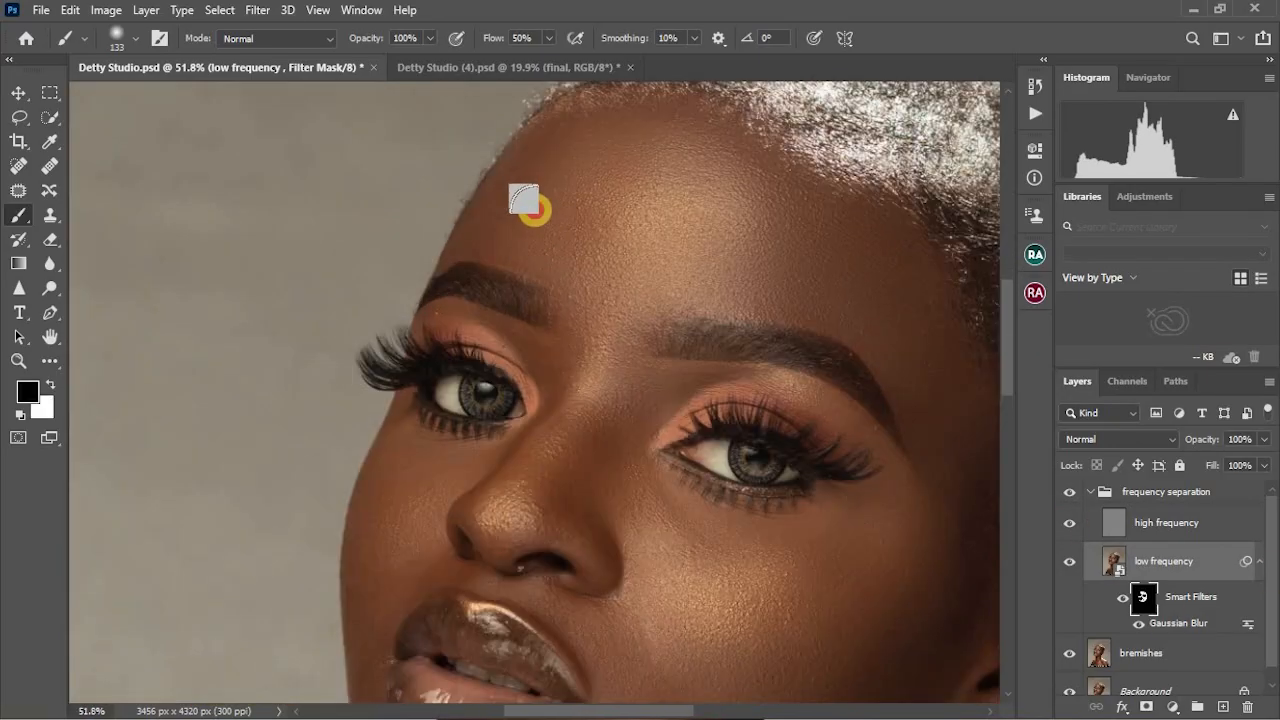
pyautogui.click(1069, 523)
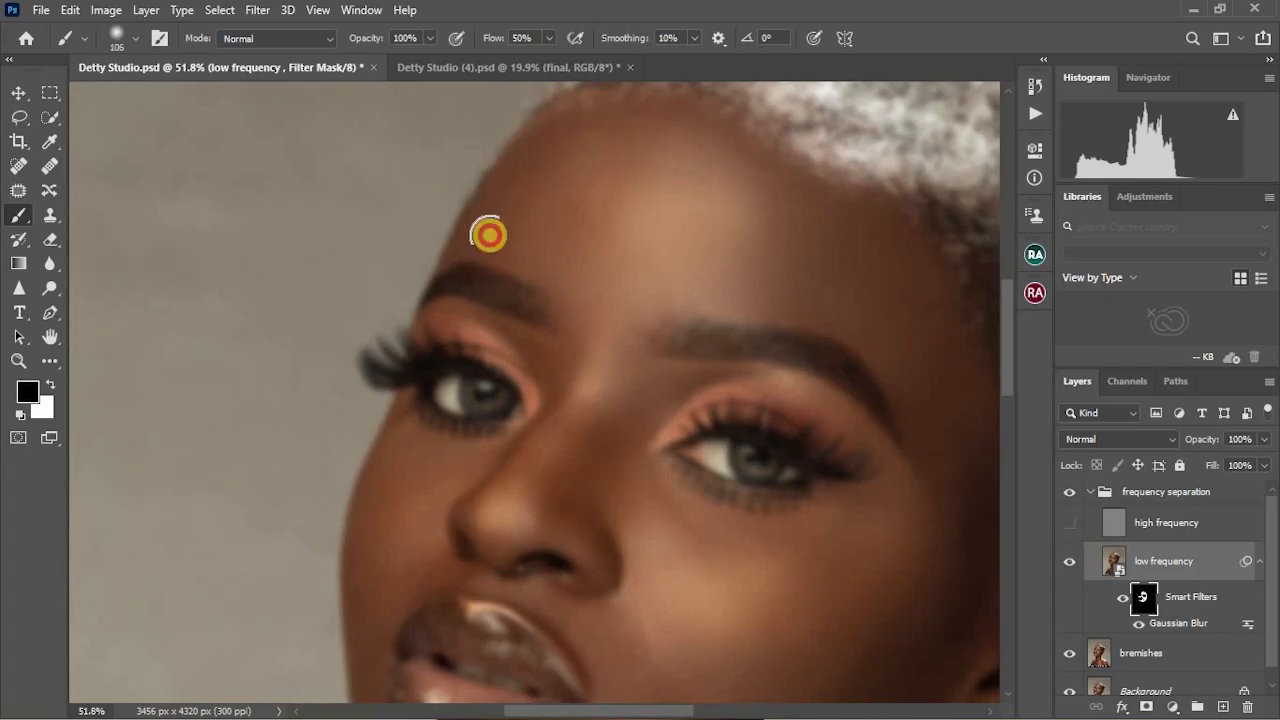
pyautogui.rightClick(663, 259)
# Paint black on the filter mask along the outer edge of the far cheek and reduce the brush flow to 31%
pyautogui.scroll(-4, 591, 200)
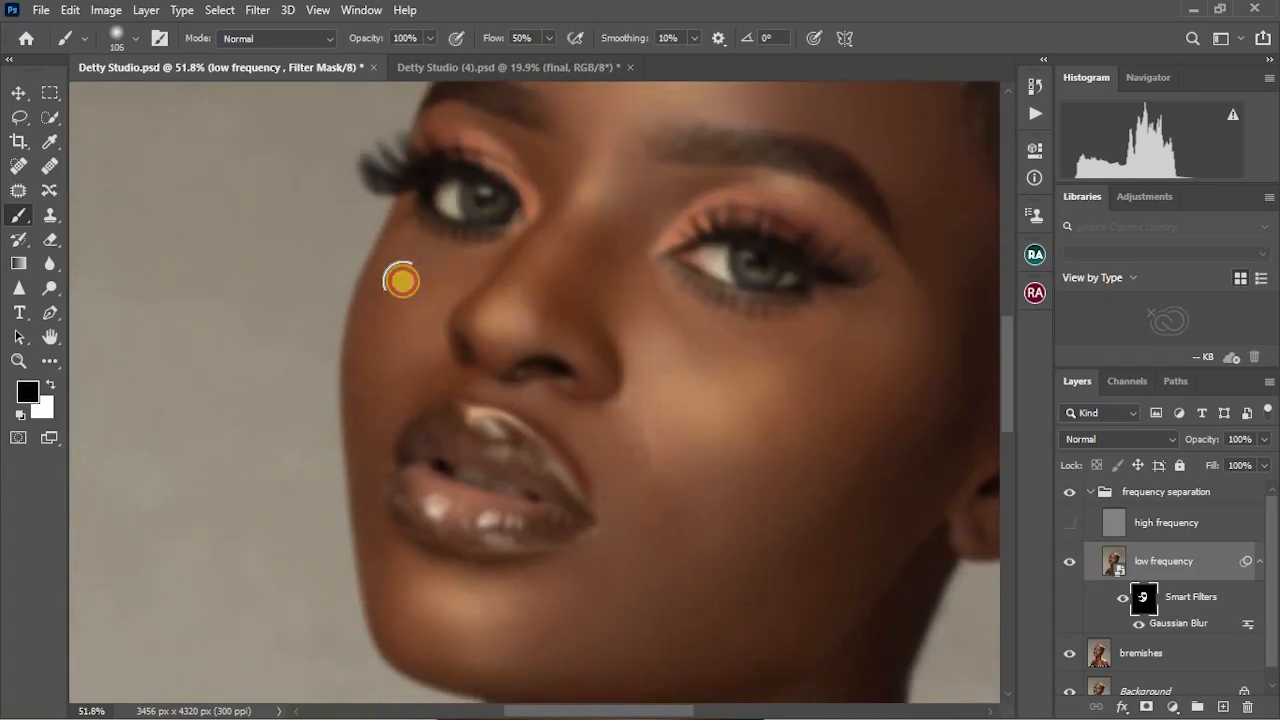
pyautogui.keyDown('alt'); pyautogui.rightClick(378, 400); pyautogui.keyUp('alt')
pyautogui.moveTo(502, 39); pyautogui.dragTo(484, 40)
# Reduce the brush to 58 px and paint black on the filter mask around the nostrils and upper lip
pyautogui.keyDown('alt'); pyautogui.rightClick(560, 439); pyautogui.keyUp('alt')
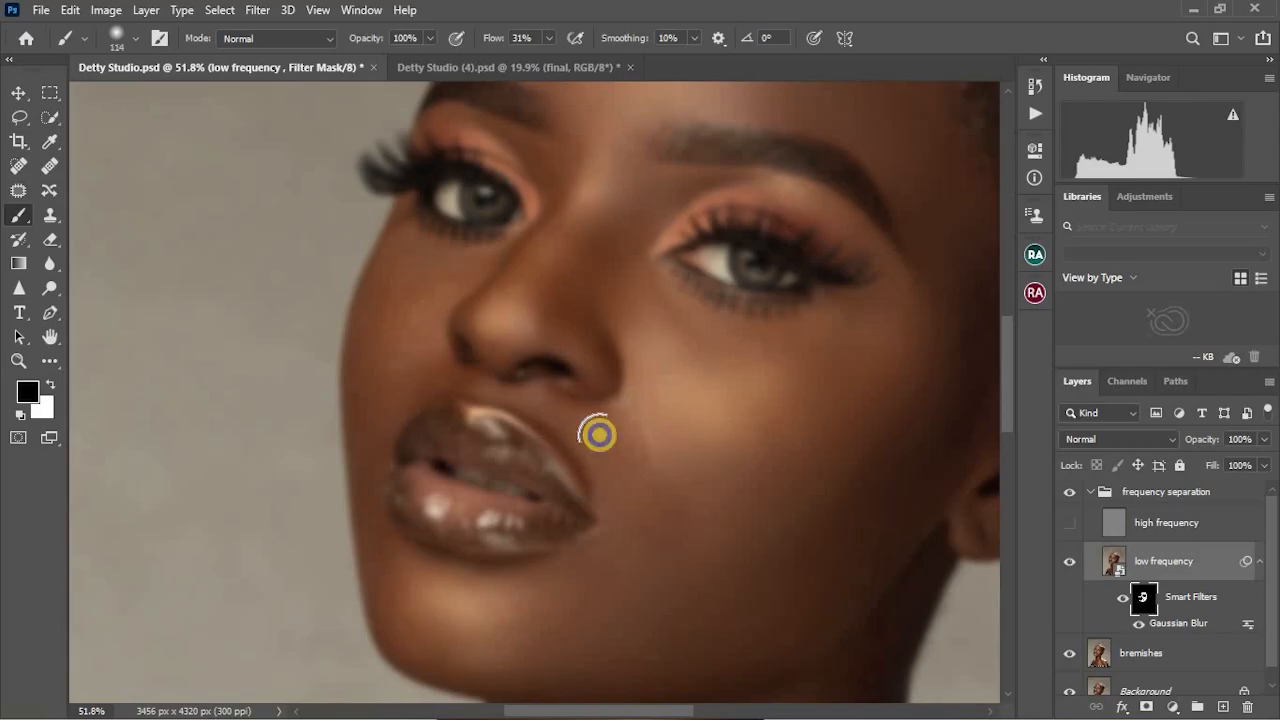
pyautogui.keyDown('alt'); pyautogui.scroll(4, 650, 460); pyautogui.keyUp('alt')
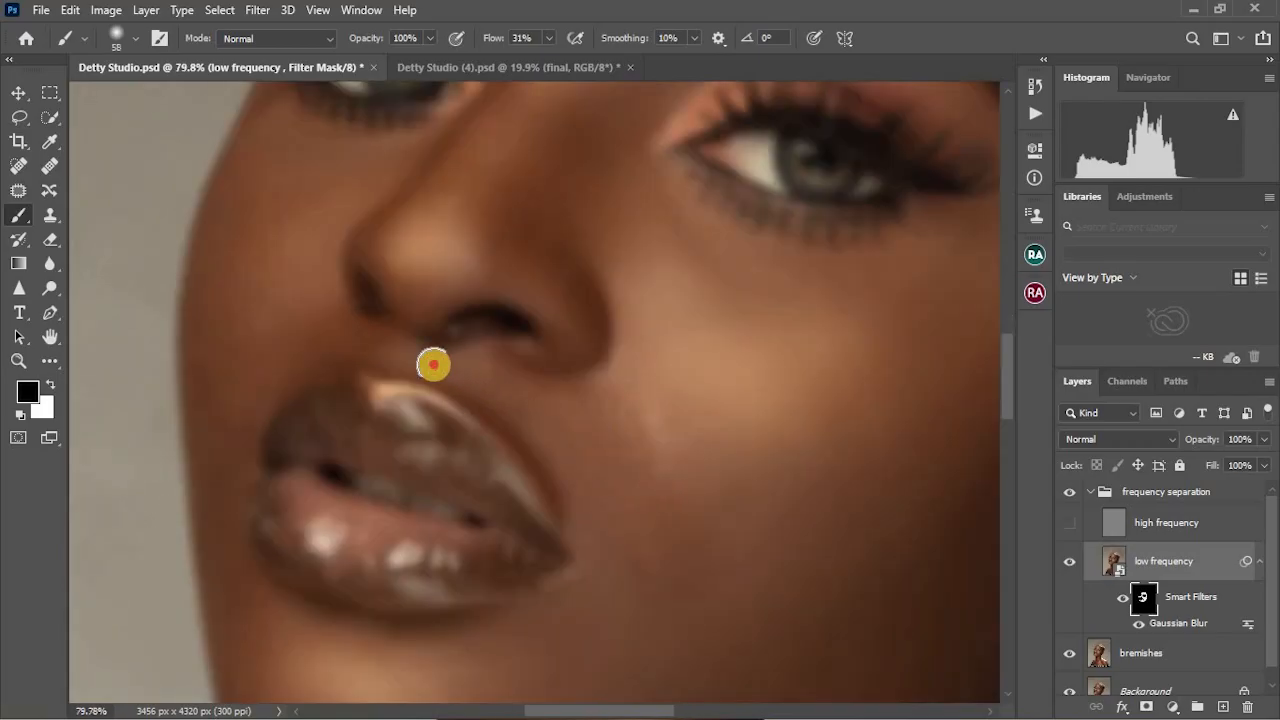
pyautogui.keyDown('alt'); pyautogui.rightClick(232, 395); pyautogui.keyUp('alt')
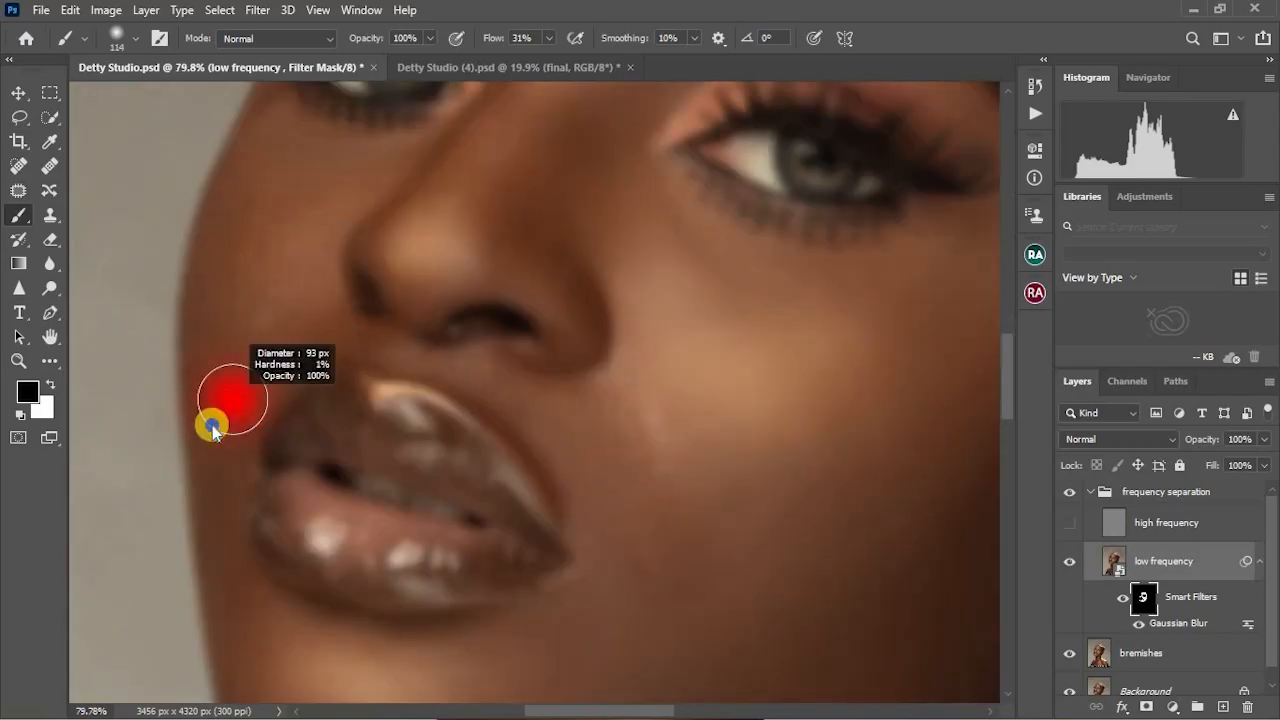
pyautogui.scroll(3, 400, 290)
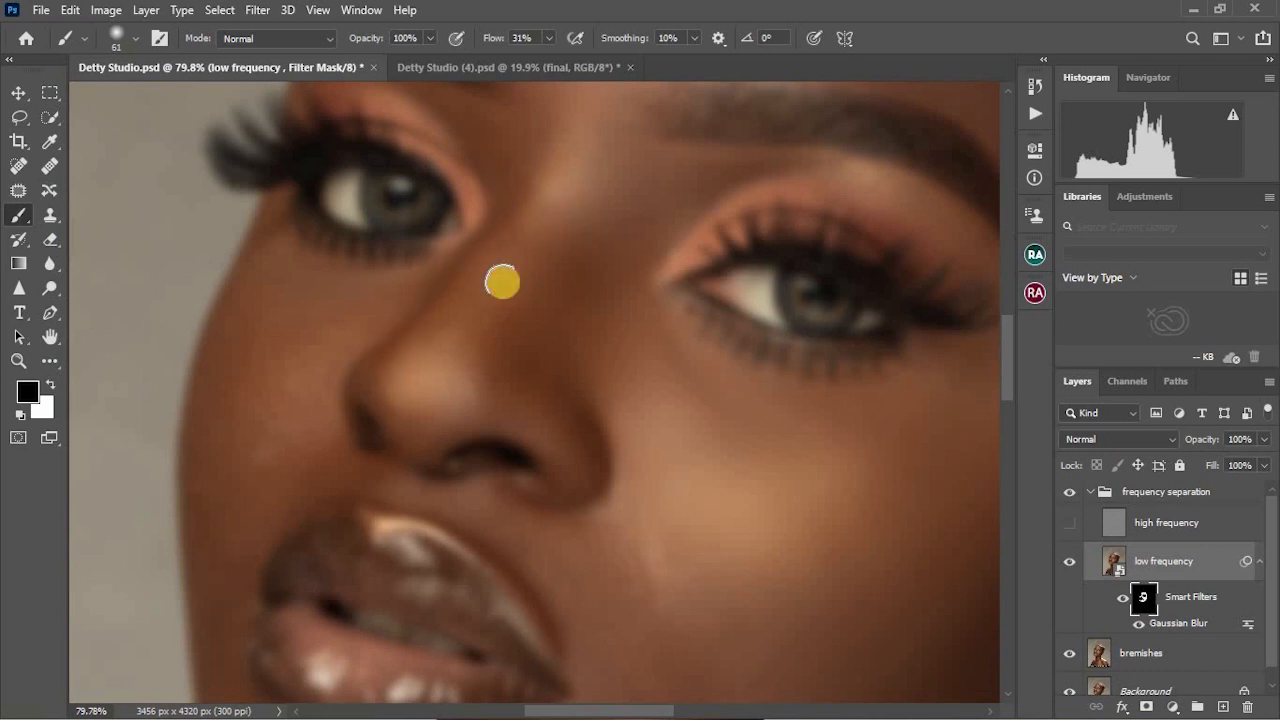
# Reduce the brush to 33 px and paint black on the filter mask around the far eye's lid and inner corner
pyautogui.scroll(3, 503, 280)
pyautogui.keyDown('alt'); pyautogui.scroll(3, 495, 292); pyautogui.keyUp('alt')
pyautogui.keyDown('alt'); pyautogui.rightClick(495, 292); pyautogui.keyUp('alt')
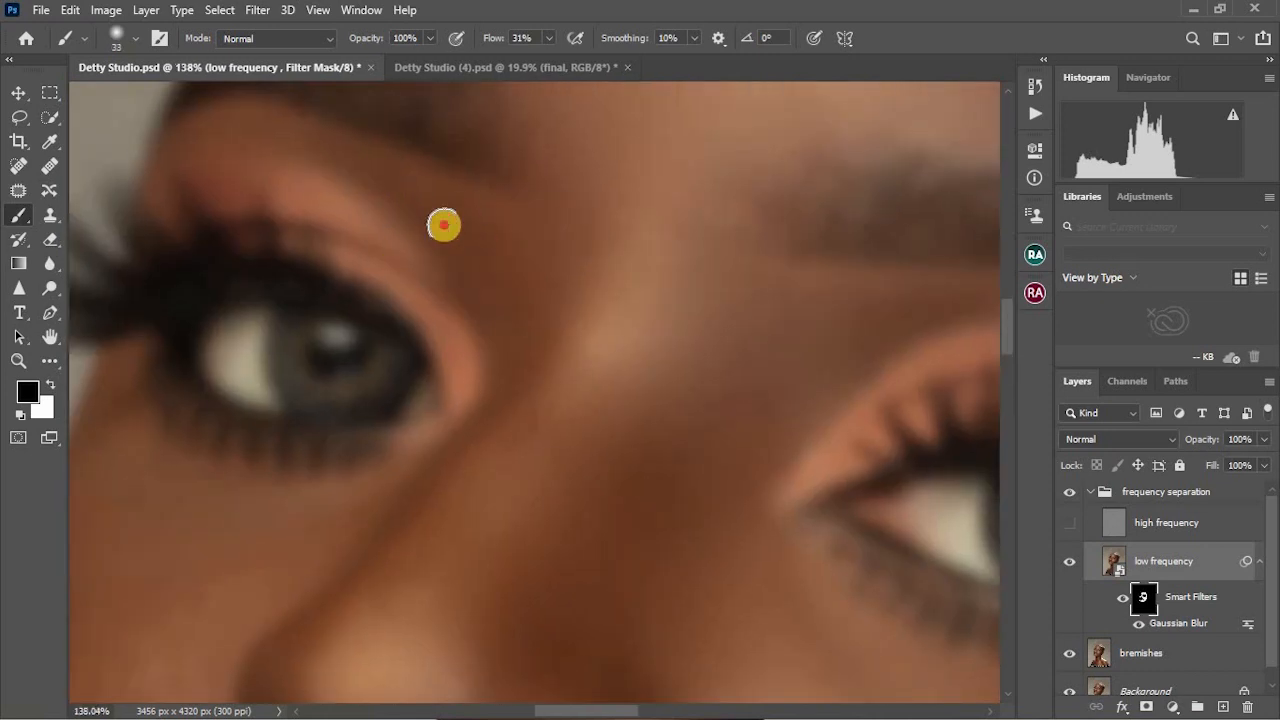
pyautogui.scroll(2, 374, 280)
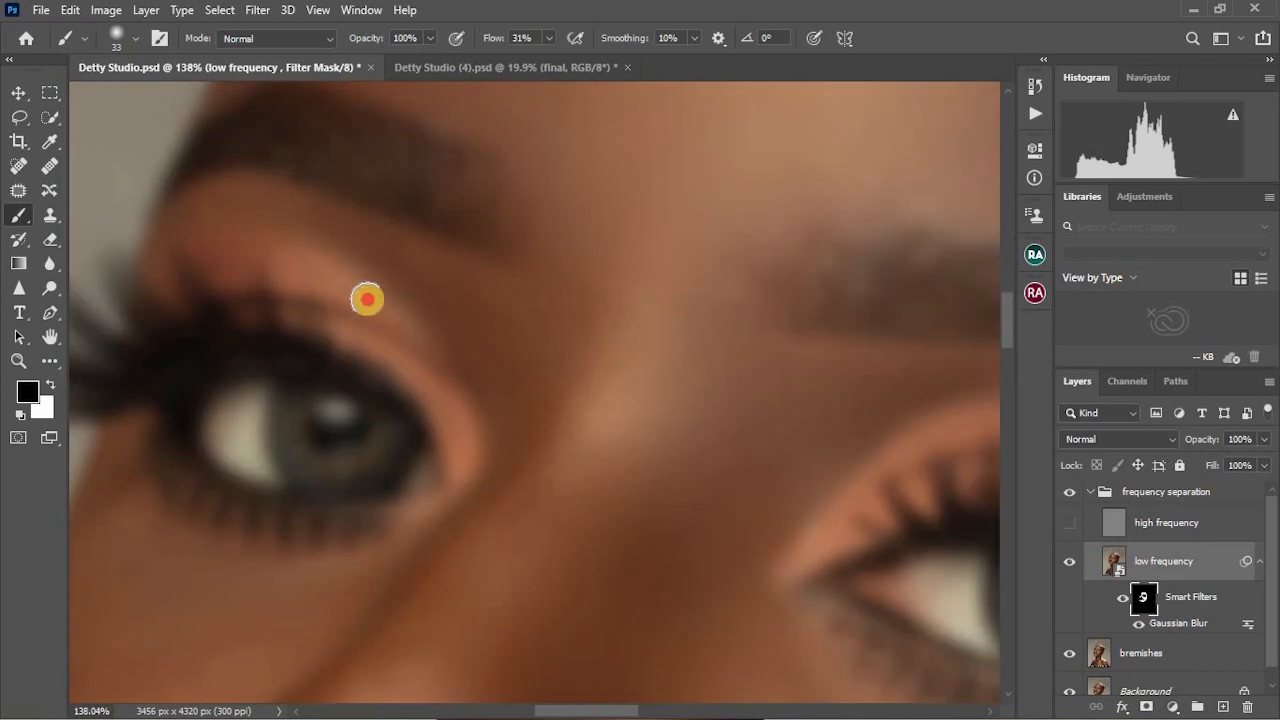
pyautogui.keyDown('alt'); pyautogui.scroll(-3, 459, 446); pyautogui.keyUp('alt')
pyautogui.keyDown('alt'); pyautogui.scroll(3, 528, 348); pyautogui.keyUp('alt')
pyautogui.keyDown('alt'); pyautogui.rightClick(528, 348); pyautogui.keyUp('alt')
pyautogui.moveTo(484, 346)
pyautogui.mouseDown()
pyautogui.moveTo(573, 336)
pyautogui.moveTo(510, 383)
pyautogui.mouseUp()
# Enlarge the brush to 99 px and show the high frequency layer again to check the face
pyautogui.keyDown('alt'); pyautogui.scroll(-3, 510, 408); pyautogui.keyUp('alt')
pyautogui.scroll(-2, 400, 551)
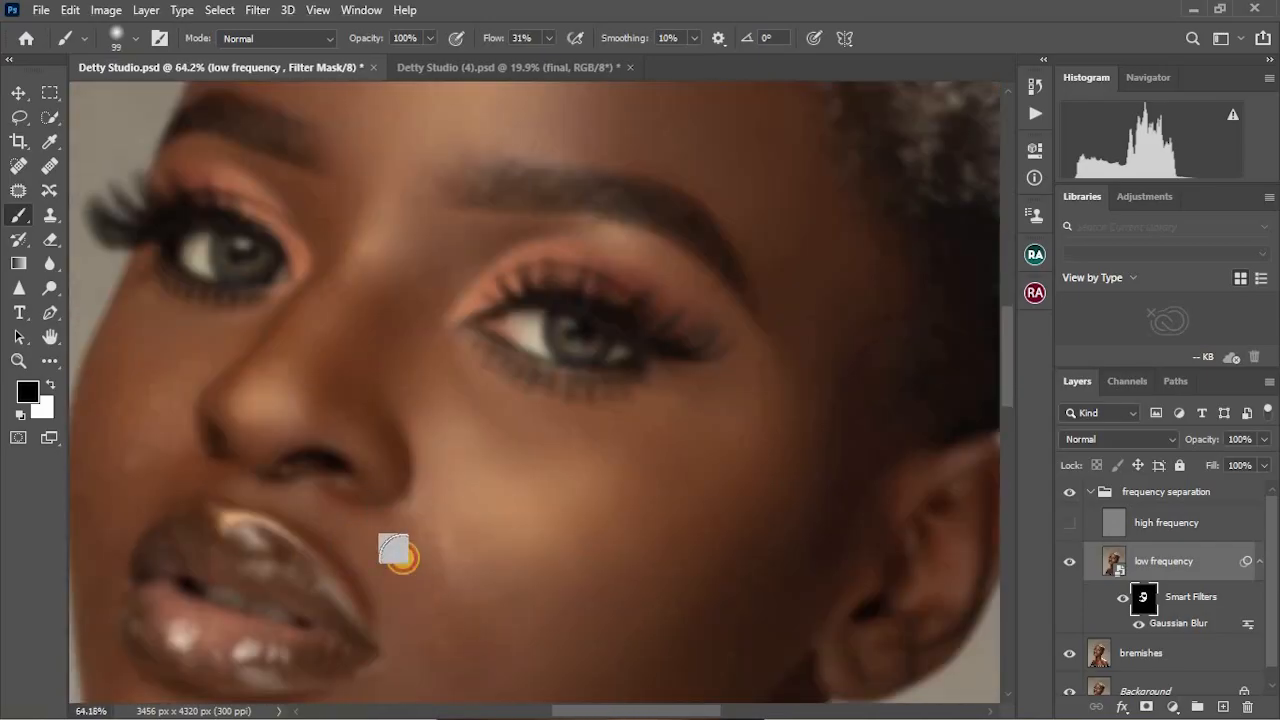
pyautogui.keyDown('alt'); pyautogui.scroll(-1, 457, 634); pyautogui.keyUp('alt')
pyautogui.moveTo(596, 711); pyautogui.dragTo(567, 711)
pyautogui.click(1070, 523)
pyautogui.keyDown('alt'); pyautogui.scroll(-3, 577, 537); pyautogui.keyUp('alt')
pyautogui.keyDown('alt'); pyautogui.scroll(5, 573, 540); pyautogui.keyUp('alt')
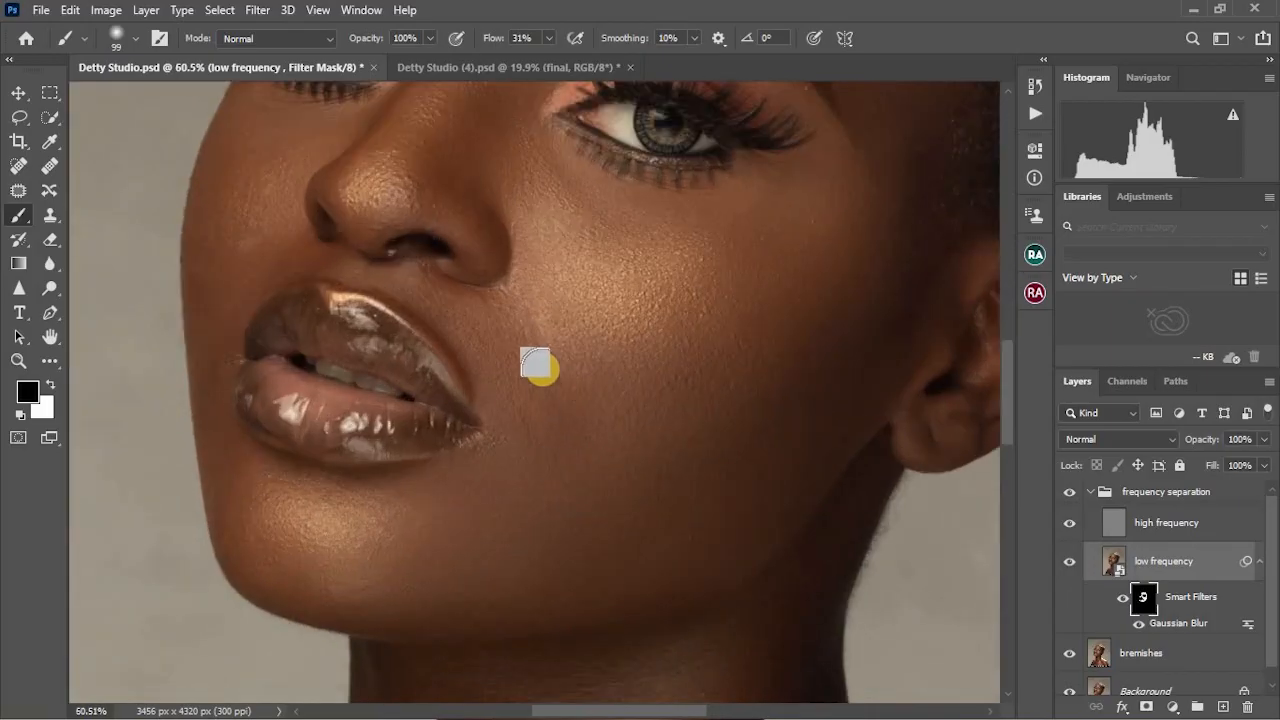
# Raise the brush flow to 65% and paint black on the filter mask over the near cheek with a 135 px brush
pyautogui.moveTo(492, 38); pyautogui.dragTo(524, 40)
pyautogui.keyDown('alt'); pyautogui.rightClick(571, 434); pyautogui.keyUp('alt')
pyautogui.click(573, 219)
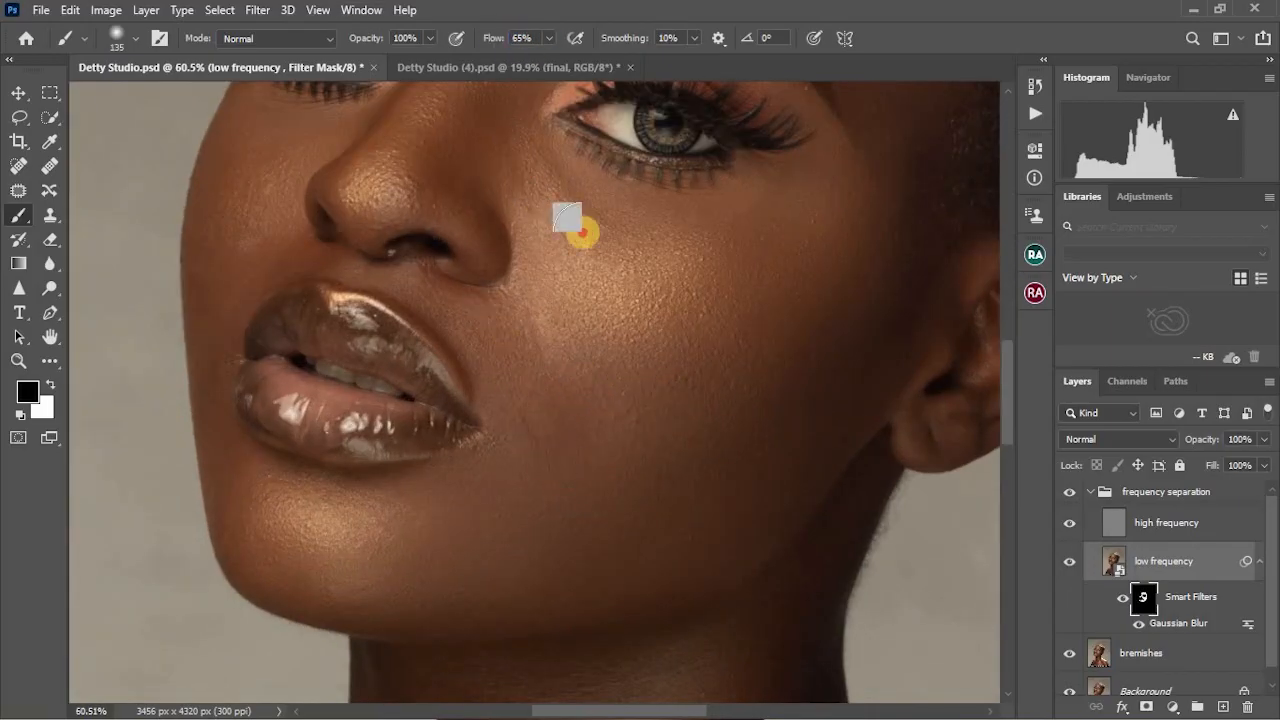
pyautogui.moveTo(582, 232)
pyautogui.mouseDown()
pyautogui.moveTo(827, 183)
pyautogui.moveTo(677, 408)
pyautogui.mouseUp()
# Switch to white paint and brush the blur back over the near cheek, the nose side and the far cheek
pyautogui.keyDown('alt'); pyautogui.scroll(-3, 700, 385); pyautogui.keyUp('alt')
pyautogui.keyDown('alt'); pyautogui.scroll(1, 640, 270); pyautogui.keyUp('alt')
pyautogui.press('x')
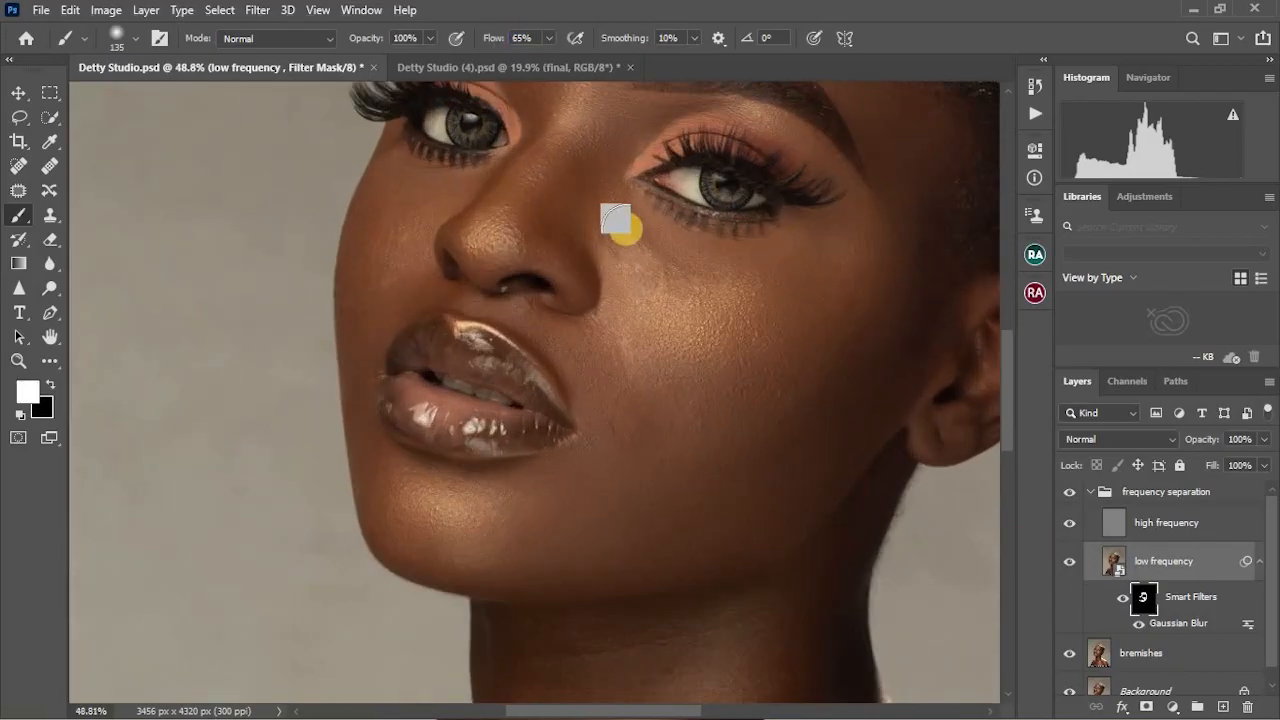
pyautogui.moveTo(631, 245)
pyautogui.mouseDown()
pyautogui.moveTo(699, 292)
pyautogui.moveTo(632, 247)
pyautogui.moveTo(852, 256)
pyautogui.moveTo(753, 397)
pyautogui.mouseUp()
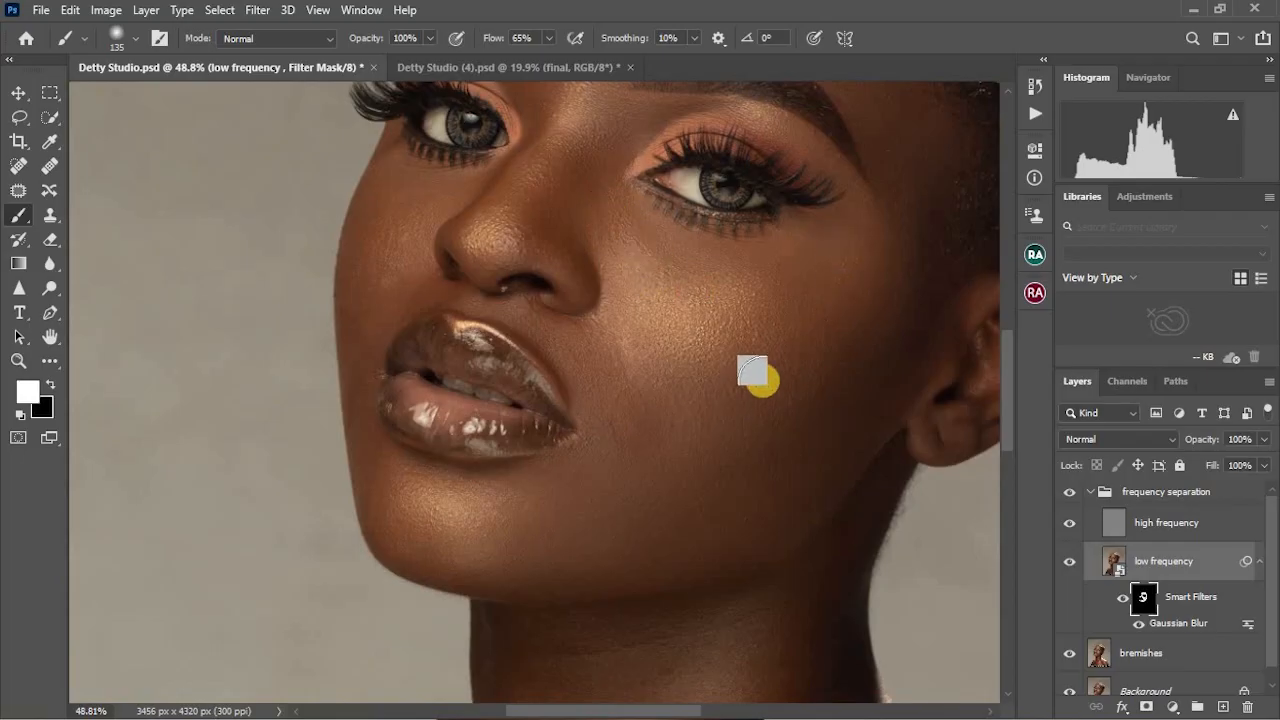
pyautogui.moveTo(591, 175)
pyautogui.mouseDown()
pyautogui.moveTo(657, 271)
pyautogui.moveTo(650, 285)
pyautogui.mouseUp()
pyautogui.moveTo(387, 263)
pyautogui.mouseDown()
pyautogui.moveTo(409, 216)
pyautogui.moveTo(383, 281)
pyautogui.moveTo(345, 267)
pyautogui.mouseUp()
# Lower the brush flow to 31% and the size to 74 px, and check the skin around the lips
pyautogui.press('x')
pyautogui.press('x')
pyautogui.moveTo(502, 39); pyautogui.dragTo(486, 38)
pyautogui.scroll(5, 511, 306)
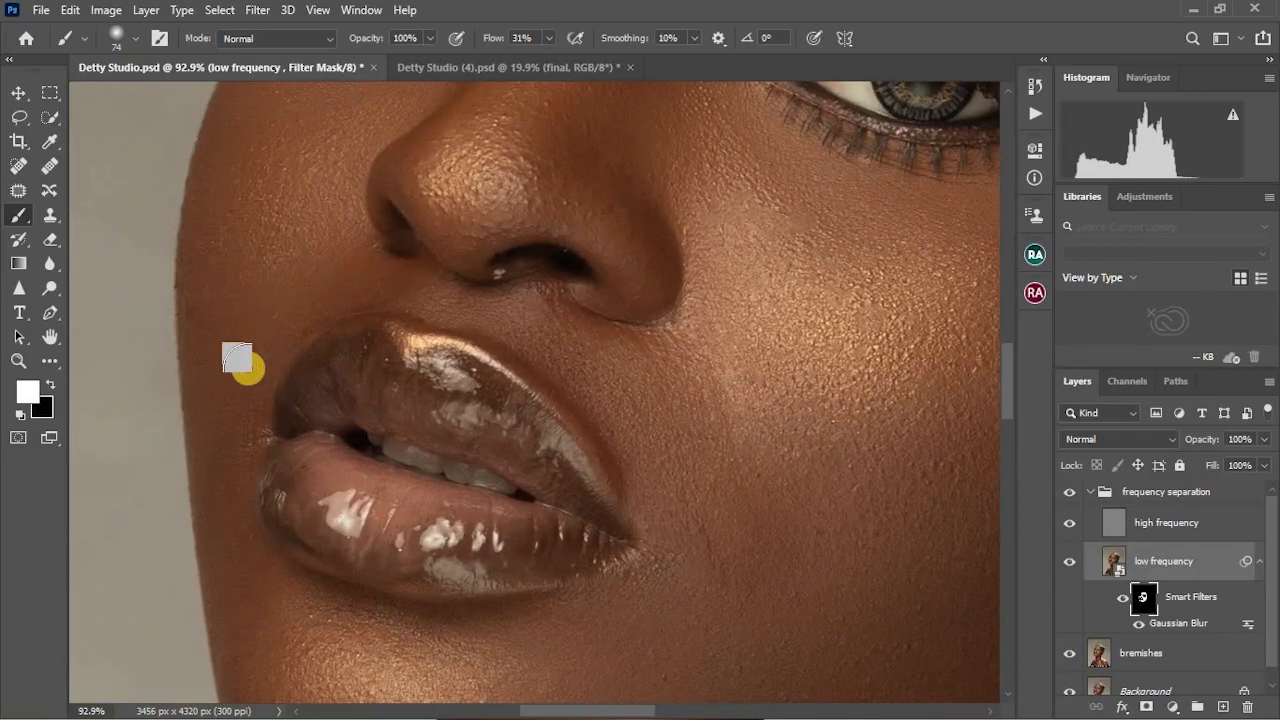
pyautogui.scroll(5, 306, 257)
pyautogui.scroll(-4, 778, 328)
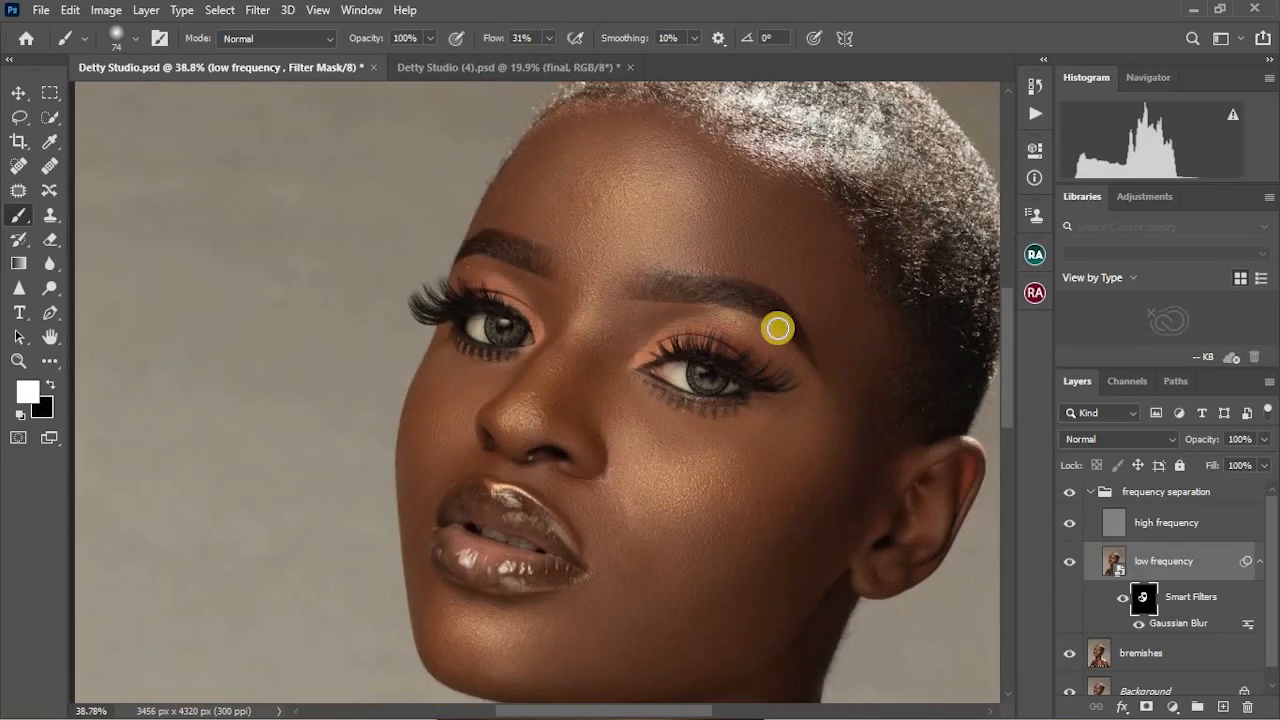
# Raise the brush flow to 100% and paint white on the filter mask over the forehead with a 151 px brush
pyautogui.scroll(2, 614, 262)
pyautogui.moveTo(495, 36); pyautogui.dragTo(541, 38)
pyautogui.moveTo(586, 256); pyautogui.dragTo(596, 244)
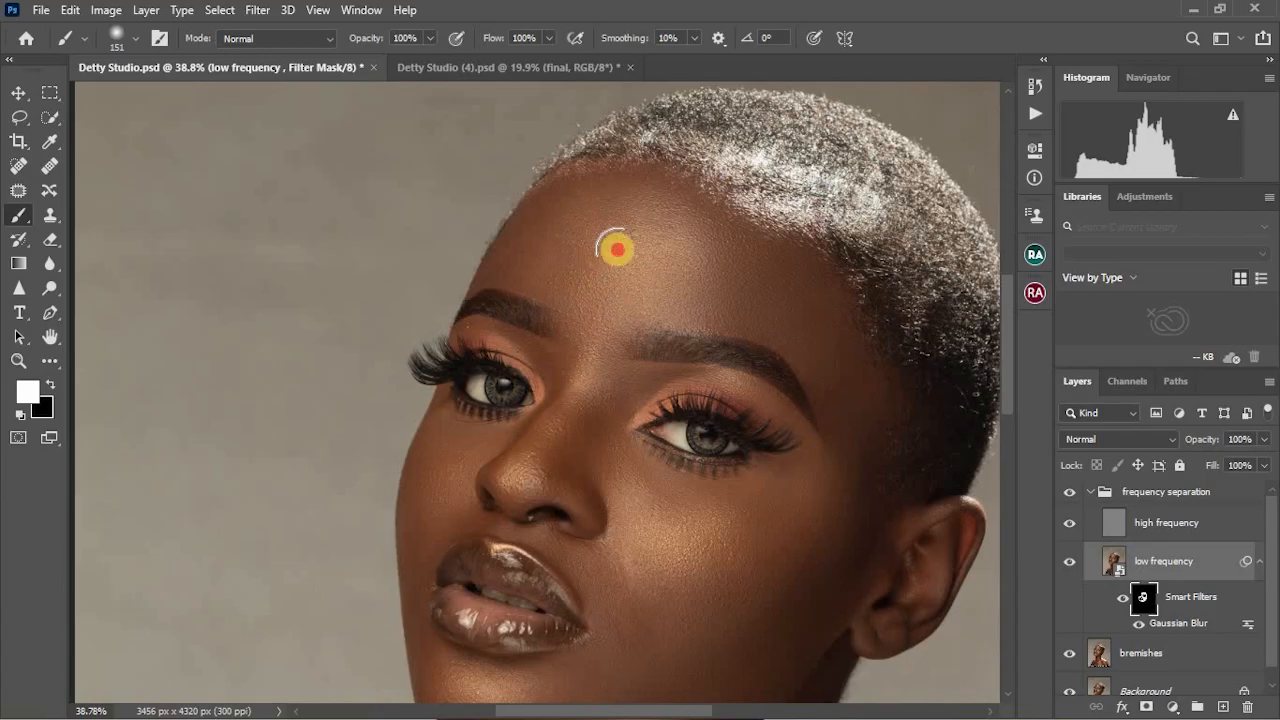
# Set the brush flow to 39% and paint white on the filter mask over the ear, reducing the brush to 55 px
pyautogui.scroll(-5, 860, 260)
pyautogui.scroll(4, 934, 189)
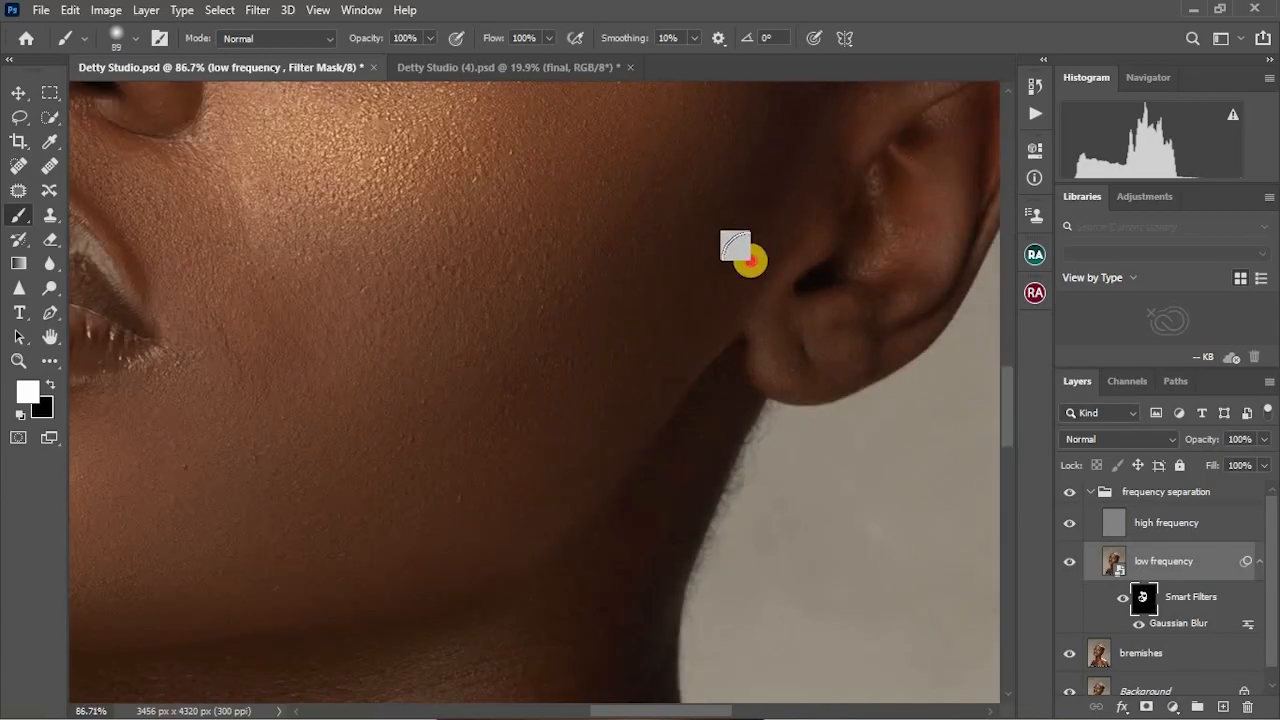
pyautogui.moveTo(495, 38); pyautogui.dragTo(481, 47)
pyautogui.moveTo(931, 260); pyautogui.dragTo(718, 380)
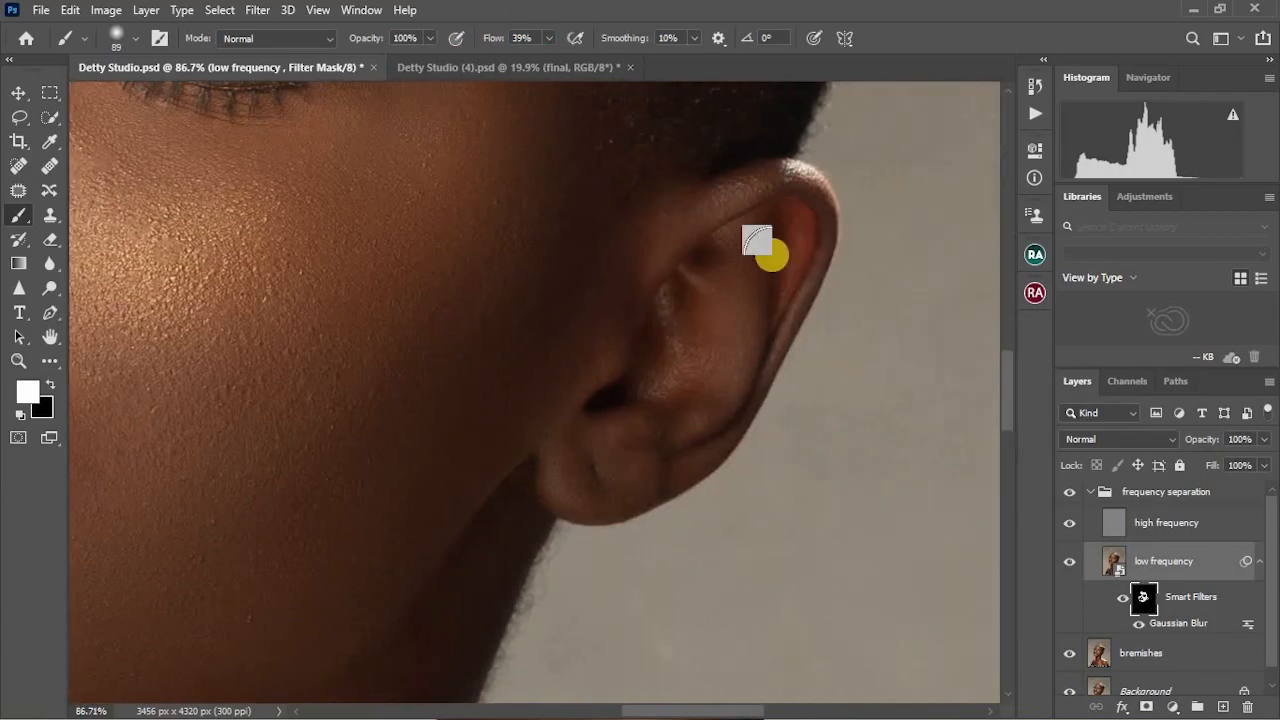
pyautogui.moveTo(761, 194); pyautogui.dragTo(708, 201)
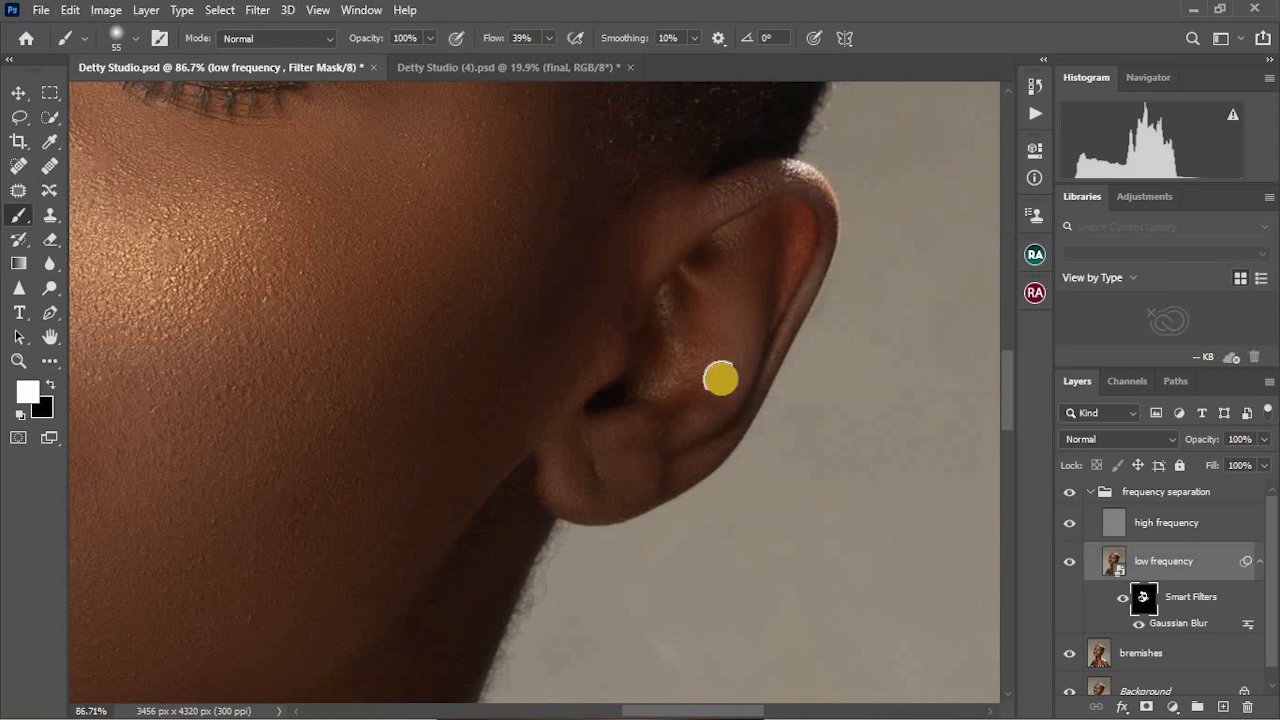
# Hide the high frequency layer, enlarge the brush to 180 px and paint white on the filter mask over the neck
pyautogui.press('x')
pyautogui.scroll(-6, 620, 483)
pyautogui.scroll(4, 423, 514)
pyautogui.click(1071, 521)
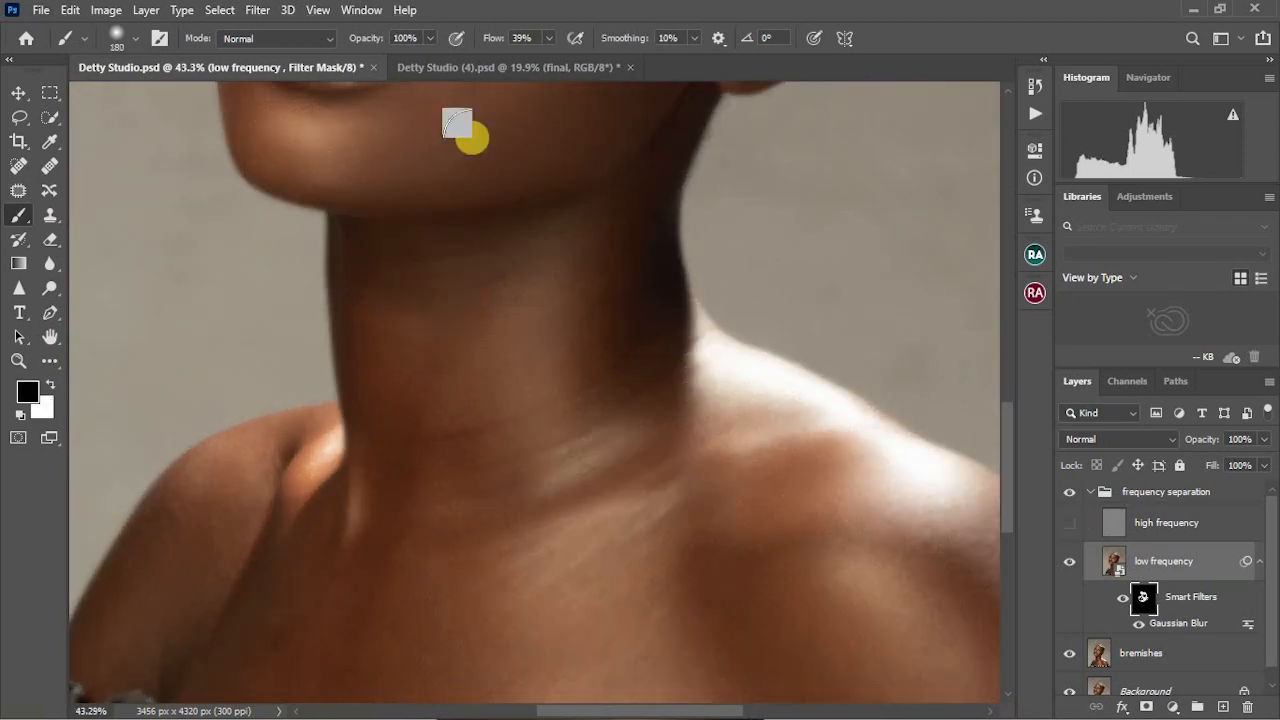
pyautogui.press('x')
pyautogui.moveTo(416, 256)
pyautogui.mouseDown()
pyautogui.moveTo(532, 234)
pyautogui.moveTo(374, 284)
pyautogui.mouseUp()
pyautogui.moveTo(692, 138)
pyautogui.mouseDown()
pyautogui.moveTo(675, 157)
pyautogui.moveTo(658, 148)
pyautogui.mouseUp()
pyautogui.moveTo(617, 246); pyautogui.dragTo(641, 255)
pyautogui.moveTo(508, 343); pyautogui.dragTo(569, 329)
# Paint white on the filter mask over the collarbone and the chest's centre and far side with 282 to 226 px brushes
pyautogui.scroll(-3, 568, 400)
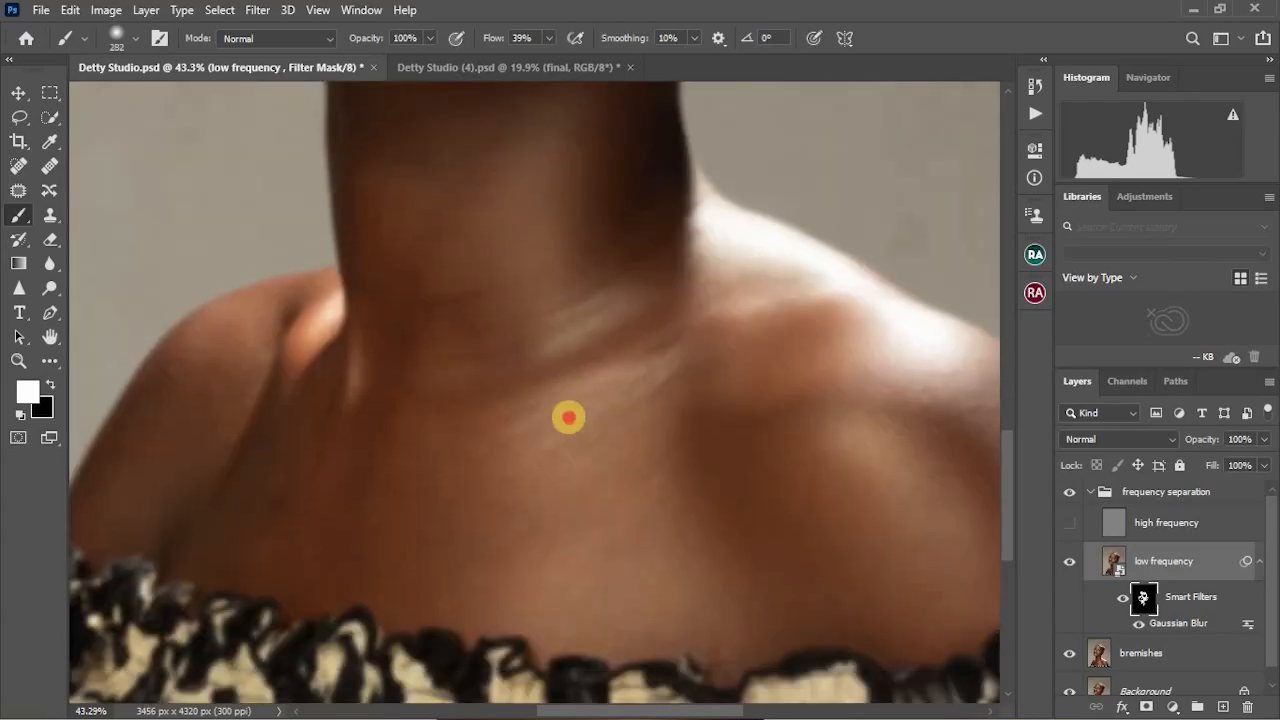
pyautogui.moveTo(569, 417); pyautogui.dragTo(566, 624)
pyautogui.moveTo(619, 290); pyautogui.dragTo(592, 312)
pyautogui.moveTo(618, 250); pyautogui.dragTo(554, 294)
pyautogui.moveTo(459, 182)
pyautogui.mouseDown()
pyautogui.moveTo(407, 215)
pyautogui.moveTo(482, 199)
pyautogui.moveTo(378, 297)
pyautogui.moveTo(506, 379)
pyautogui.moveTo(483, 301)
pyautogui.moveTo(613, 161)
pyautogui.moveTo(429, 232)
pyautogui.moveTo(507, 345)
pyautogui.mouseUp()
pyautogui.scroll(-2, 507, 345)
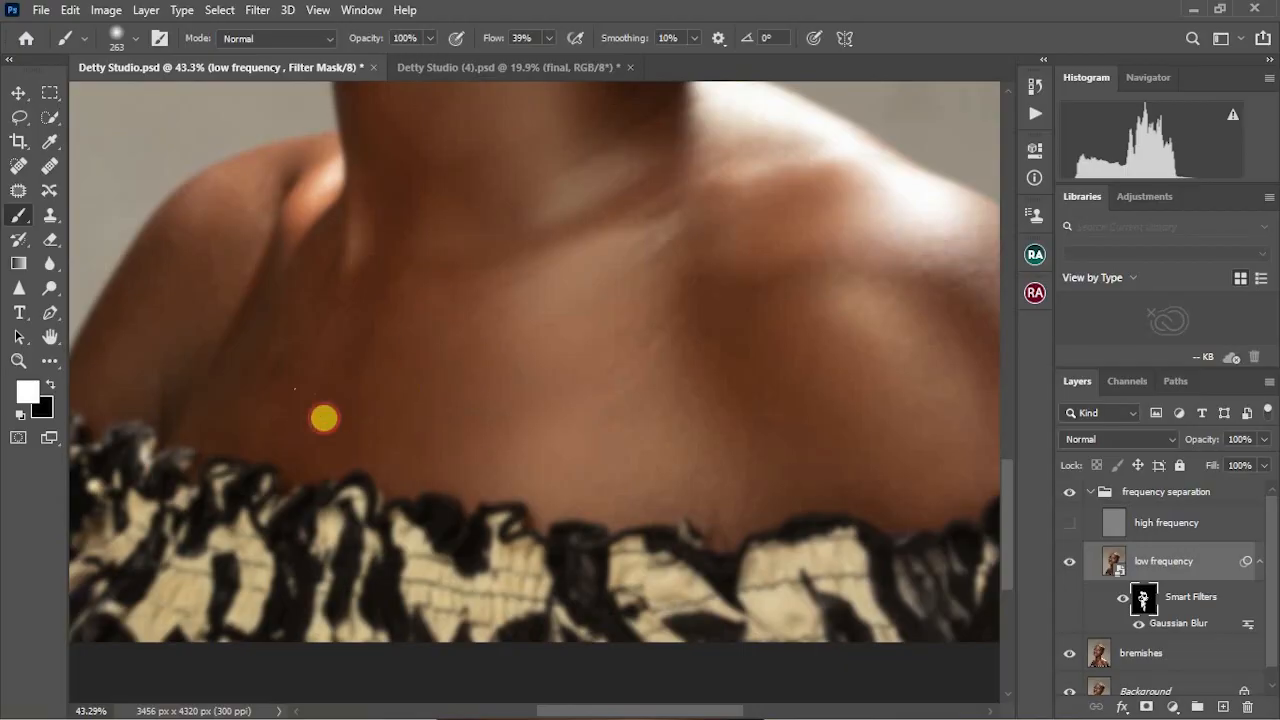
pyautogui.moveTo(317, 275); pyautogui.dragTo(301, 274)
pyautogui.moveTo(266, 380); pyautogui.dragTo(276, 293)
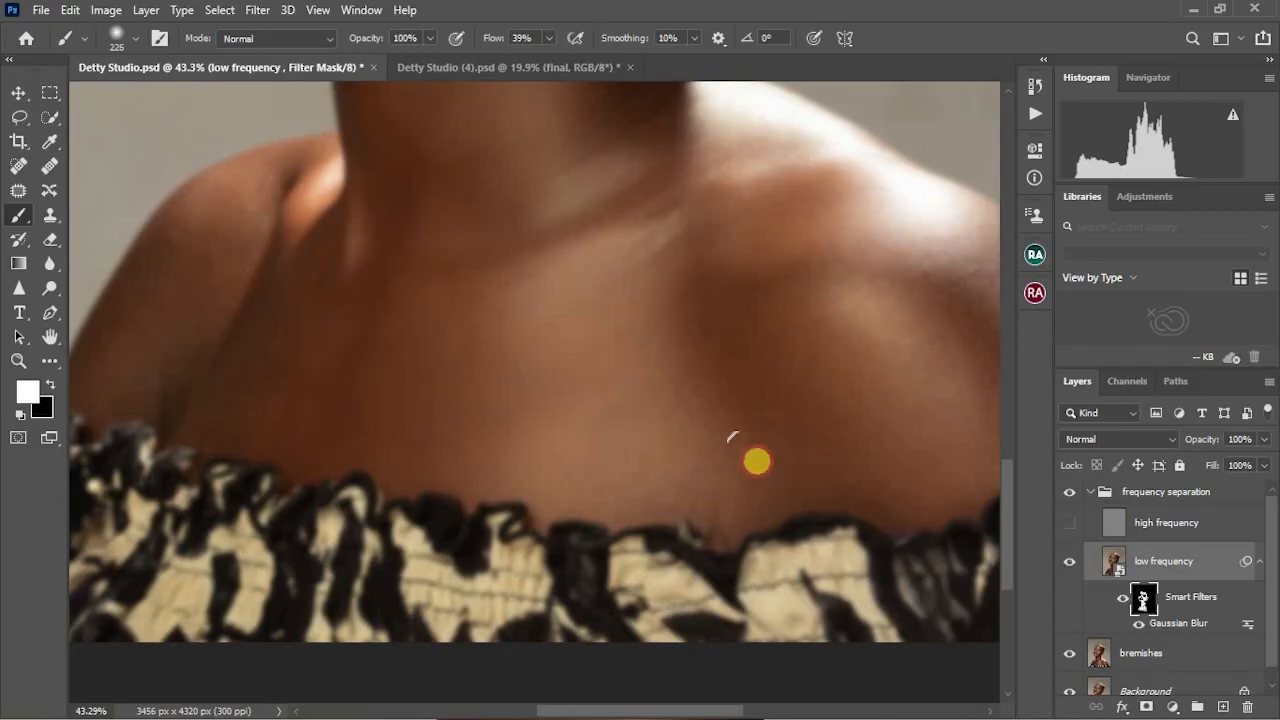
# Enlarge the brush to 300 px and paint white on the filter mask over the near side of the chest
pyautogui.moveTo(757, 461); pyautogui.dragTo(804, 357)
pyautogui.press(']')
pyautogui.press(']')
pyautogui.press(']')
pyautogui.moveTo(760, 306)
pyautogui.mouseDown()
pyautogui.moveTo(941, 433)
pyautogui.moveTo(854, 341)
pyautogui.moveTo(880, 400)
pyautogui.mouseUp()
# Reduce the brush to 148 px and paint white on the filter mask over the near upper chest and shoulder
pyautogui.scroll(-3, 772, 346)
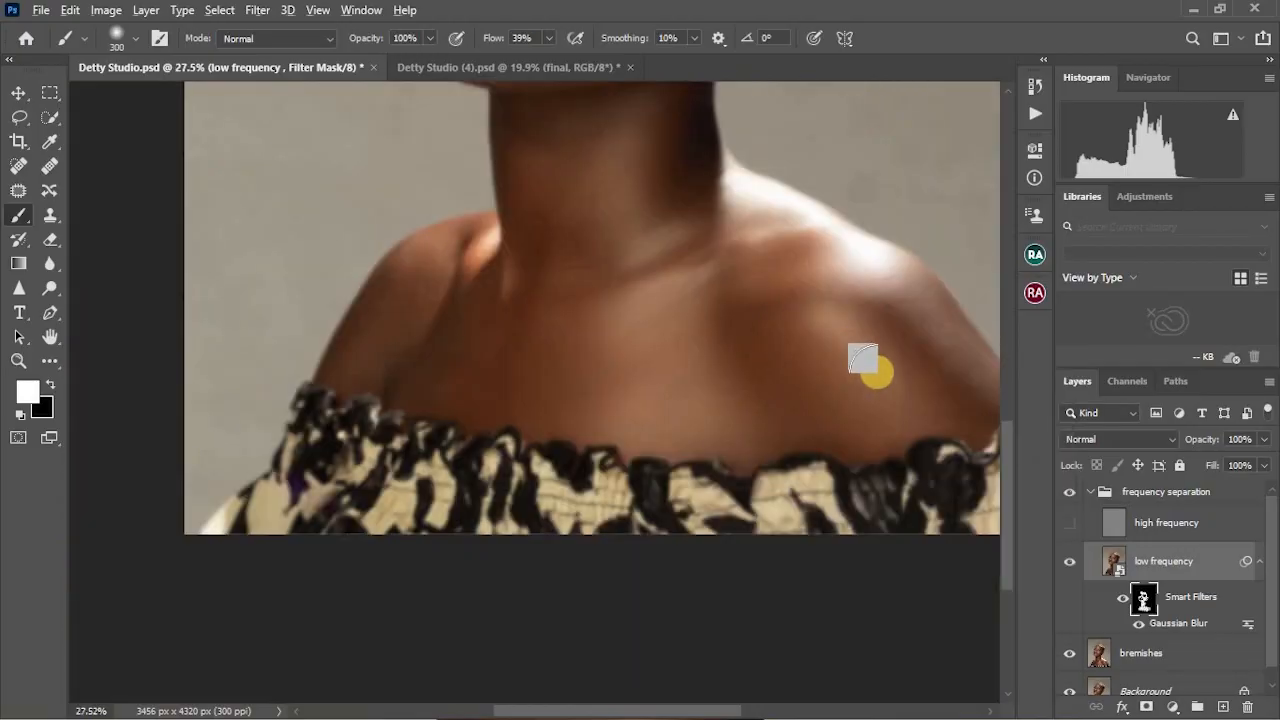
pyautogui.scroll(5, 674, 311)
pyautogui.moveTo(777, 491); pyautogui.dragTo(728, 500)
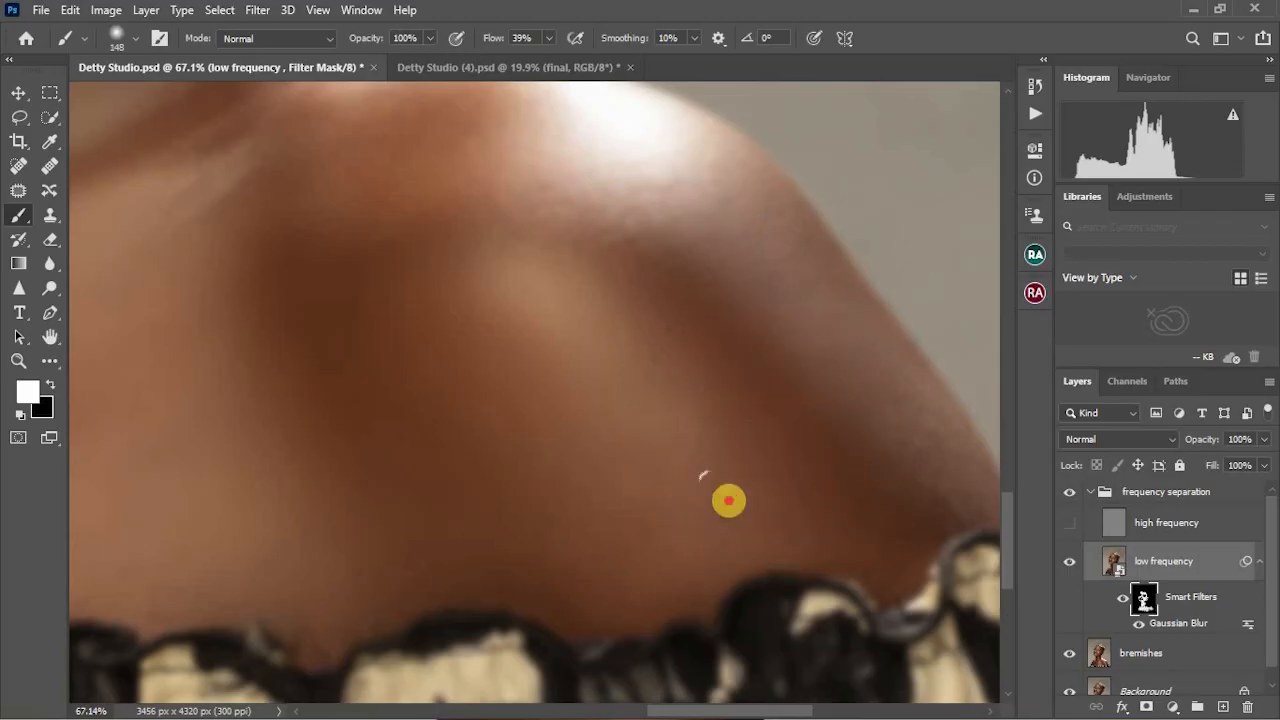
pyautogui.scroll(4, 506, 340)
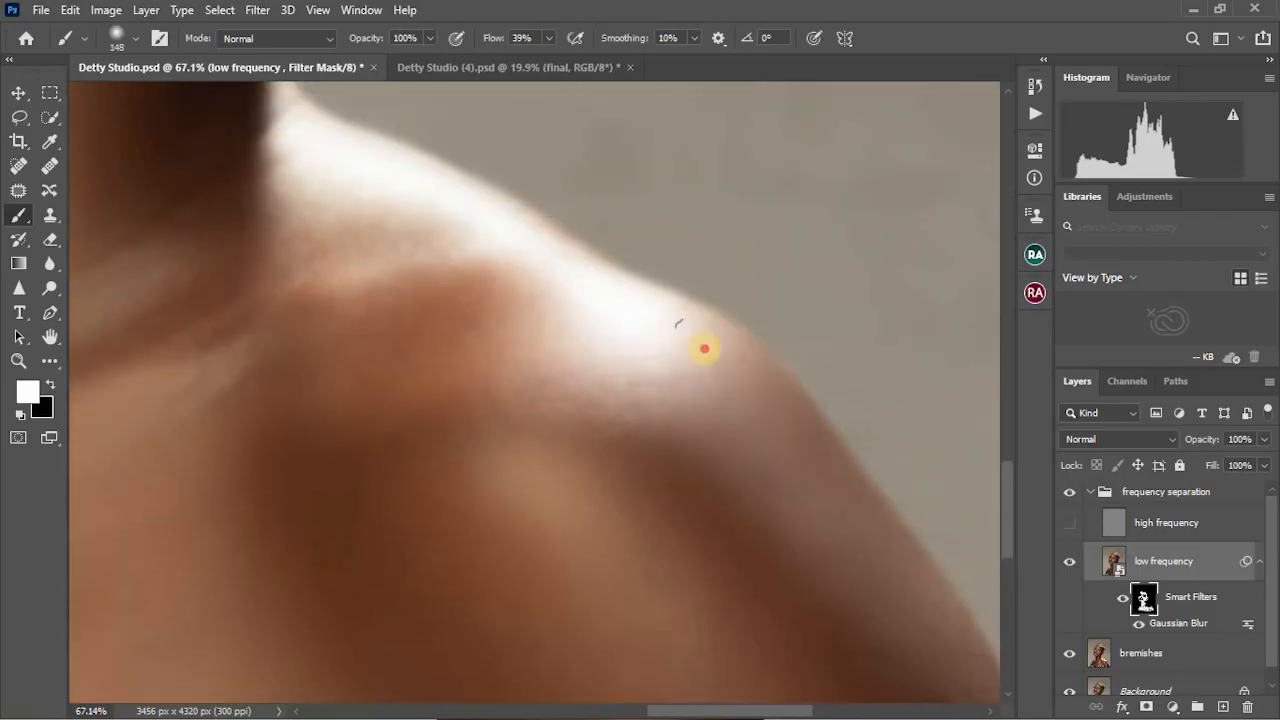
pyautogui.moveTo(733, 710); pyautogui.dragTo(682, 710)
pyautogui.moveTo(488, 360)
pyautogui.mouseDown()
pyautogui.moveTo(480, 382)
pyautogui.moveTo(333, 391)
pyautogui.mouseUp()
# Reduce the brush to 104 px for the neck below the ear, keep white paint, and show the high frequency layer
pyautogui.scroll(7, 537, 351)
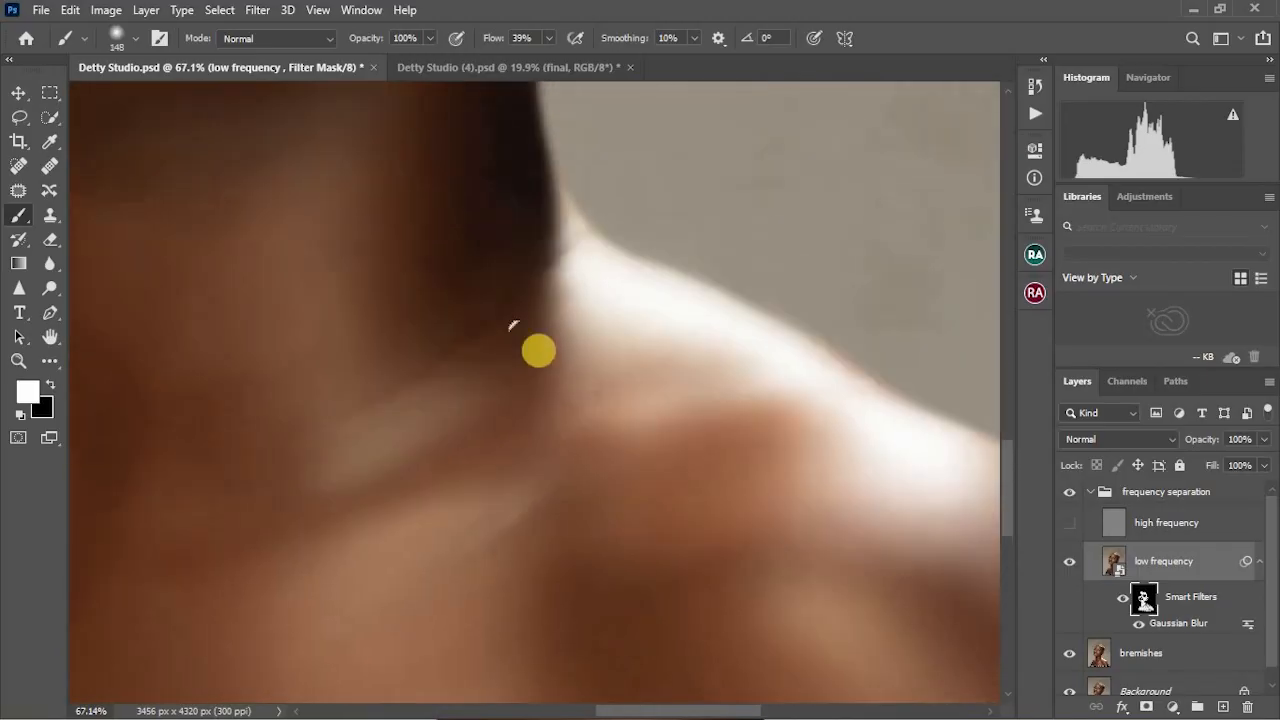
pyautogui.rightClick(453, 327)
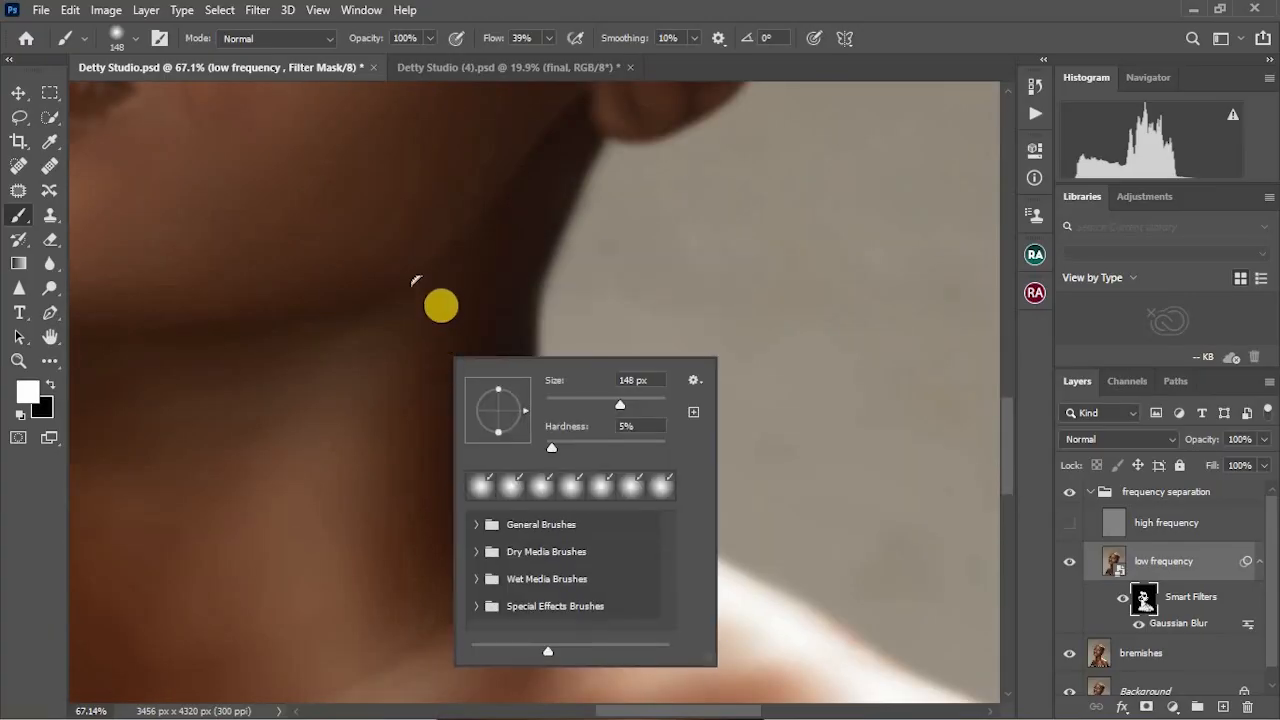
pyautogui.press('Return')
pyautogui.press('x')
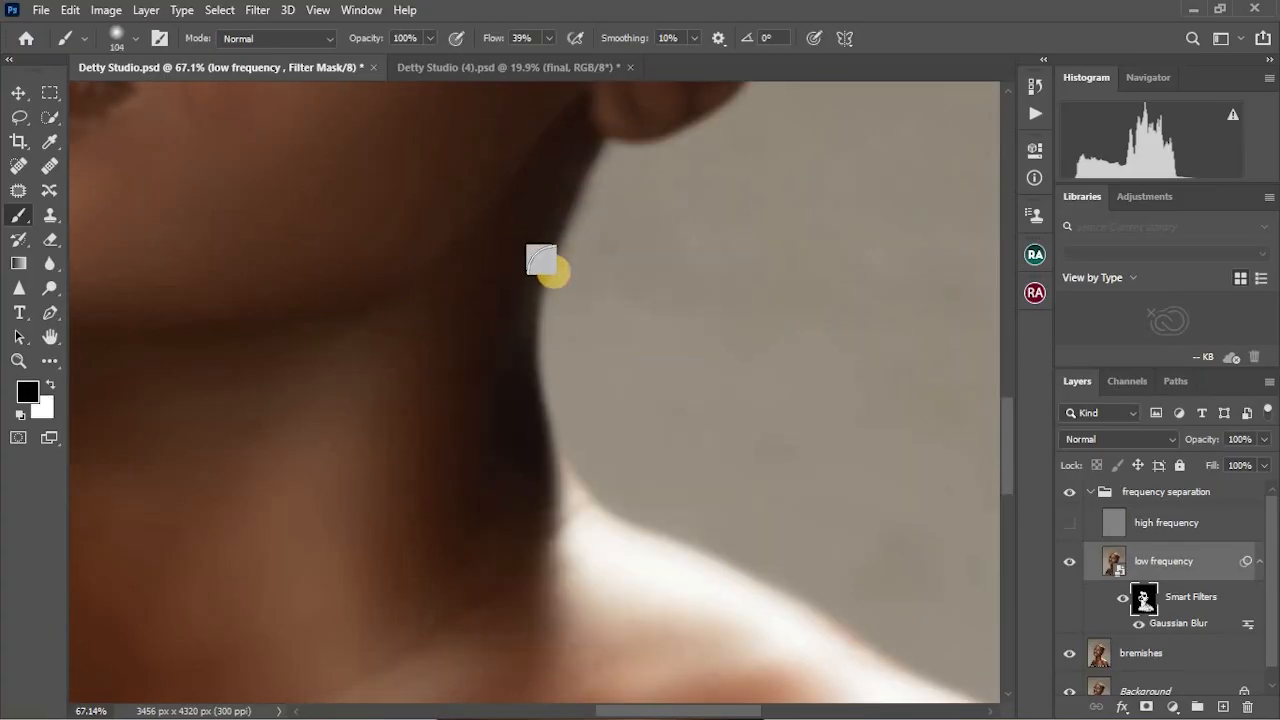
pyautogui.press('x')
pyautogui.click(1070, 522)
pyautogui.scroll(-5, 880, 668)
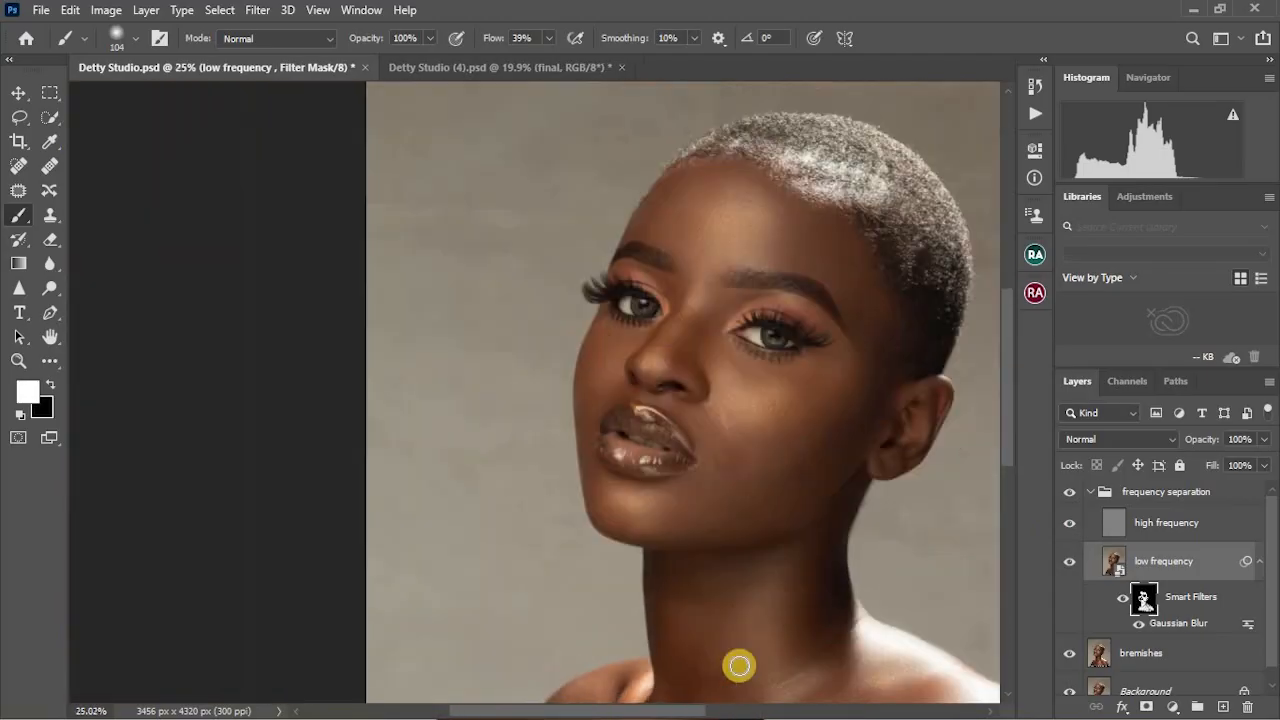
# Paint white on the filter mask over the neck and the far shoulder with a 123 px brush
pyautogui.scroll(4, 737, 663)
pyautogui.rightClick(604, 213)
pyautogui.click(600, 243)
pyautogui.moveTo(600, 243); pyautogui.dragTo(589, 223)
pyautogui.scroll(-7, 589, 223)
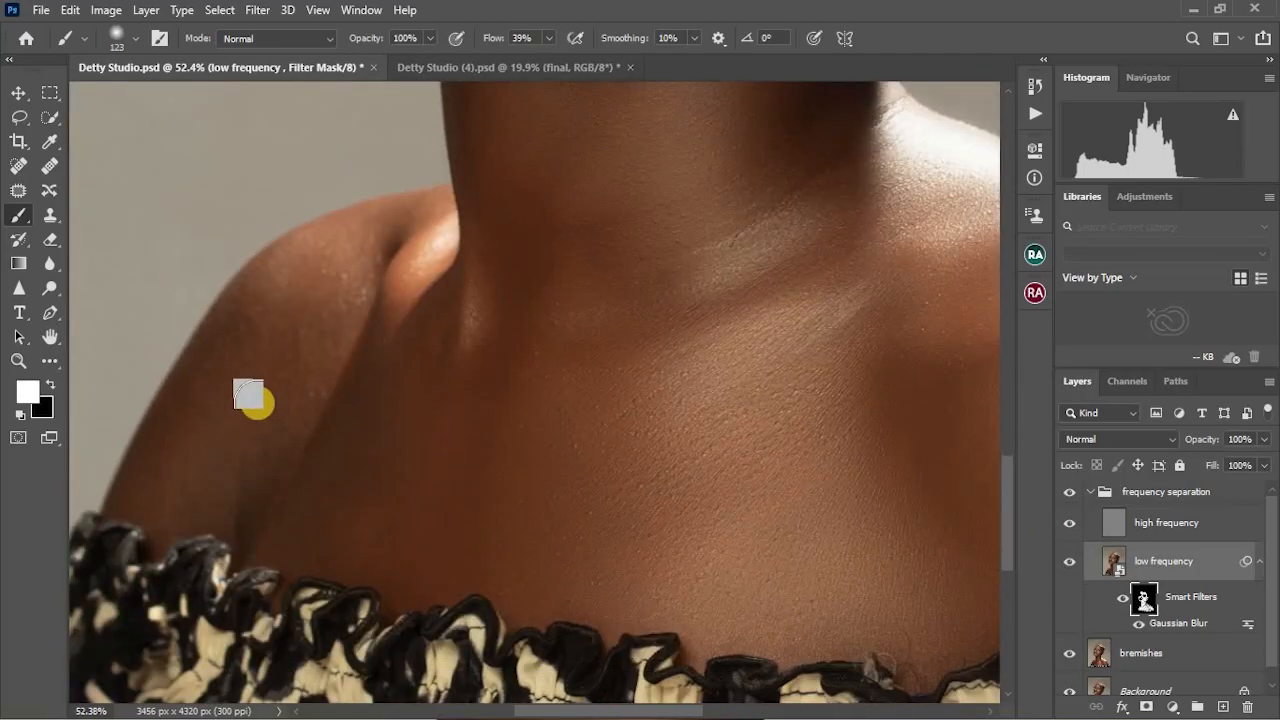
pyautogui.press(']')
pyautogui.press(']')
pyautogui.press(']')
pyautogui.moveTo(324, 282); pyautogui.dragTo(334, 262)
# Set the brush flow to 19% and paint black on the filter mask along the far shoulder's outer edge at 130 px
pyautogui.moveTo(492, 36); pyautogui.dragTo(480, 43)
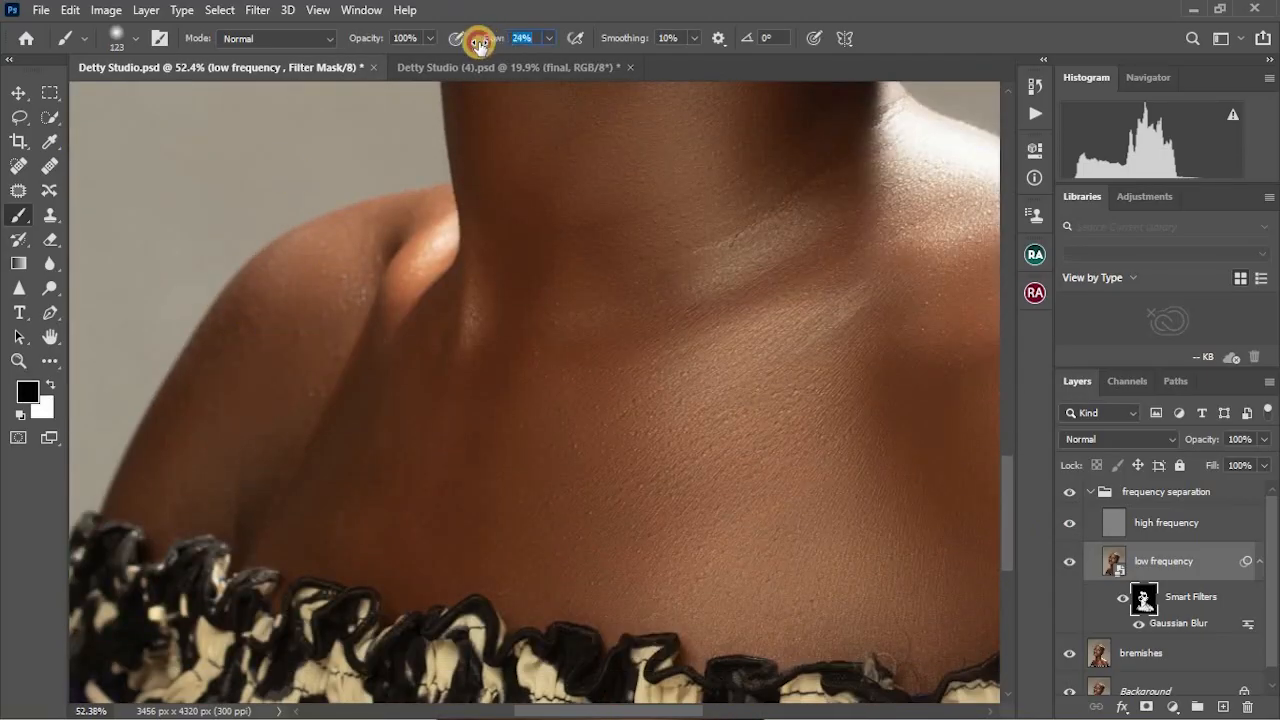
pyautogui.keyDown('alt'); pyautogui.rightClick(196, 392); pyautogui.keyUp('alt')
pyautogui.click(225, 450)
pyautogui.keyDown('alt'); pyautogui.rightClick(398, 245); pyautogui.keyUp('alt')
pyautogui.moveTo(334, 234); pyautogui.dragTo(263, 287)
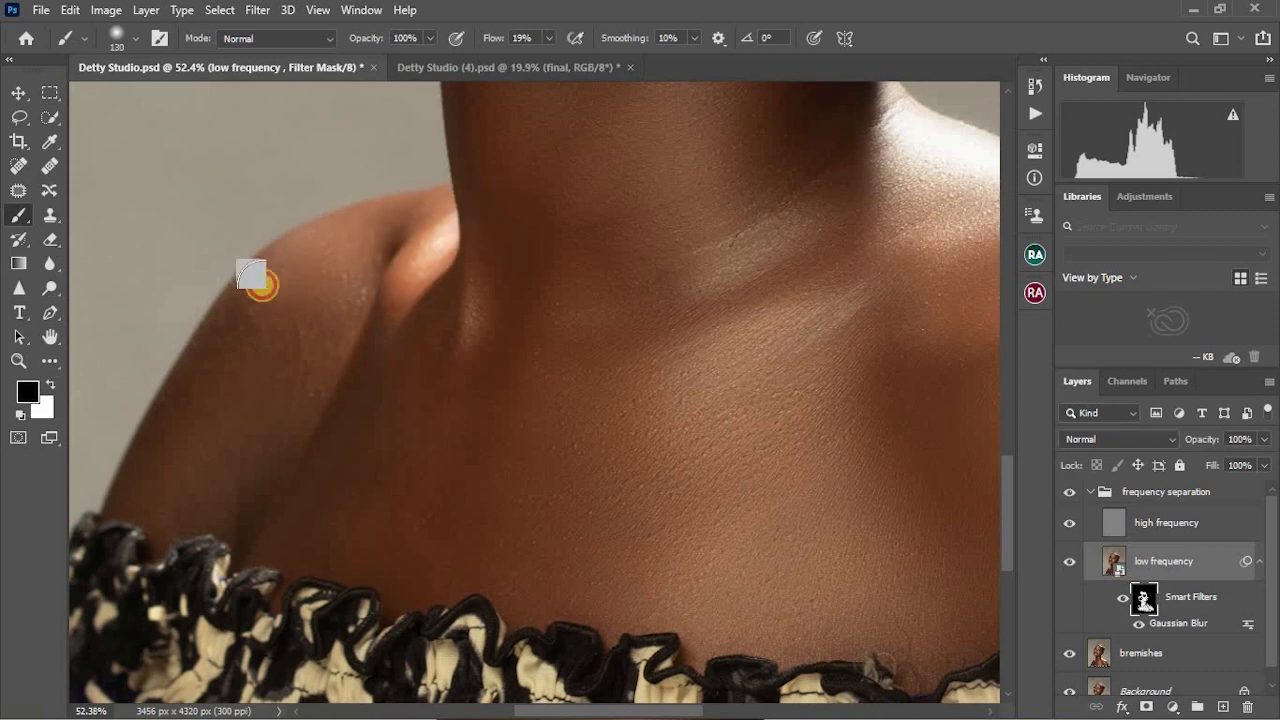
# Raise the brush flow to 68%, switch to white and smooth the far shoulder and upper arm with a 164 px brush
pyautogui.scroll(-4, 283, 430)
pyautogui.moveTo(492, 37); pyautogui.dragTo(524, 37)
pyautogui.scroll(4, 276, 440)
pyautogui.moveTo(332, 304)
pyautogui.mouseDown()
pyautogui.moveTo(297, 341)
pyautogui.moveTo(270, 418)
pyautogui.mouseUp()
pyautogui.press('x')
pyautogui.moveTo(270, 418)
pyautogui.mouseDown()
pyautogui.moveTo(269, 384)
pyautogui.moveTo(404, 253)
pyautogui.mouseUp()
pyautogui.keyDown('alt'); pyautogui.rightClick(289, 348); pyautogui.keyUp('alt')
pyautogui.moveTo(183, 449)
pyautogui.mouseDown()
pyautogui.moveTo(363, 405)
pyautogui.moveTo(437, 233)
pyautogui.mouseUp()
# Reduce the brush to about 101 px, lower the flow and paint white on the filter mask above the dress's ruffled neckline
pyautogui.scroll(-3, 540, 460)
pyautogui.scroll(5, 800, 560)
pyautogui.keyDown('alt'); pyautogui.rightClick(731, 488); pyautogui.keyUp('alt')
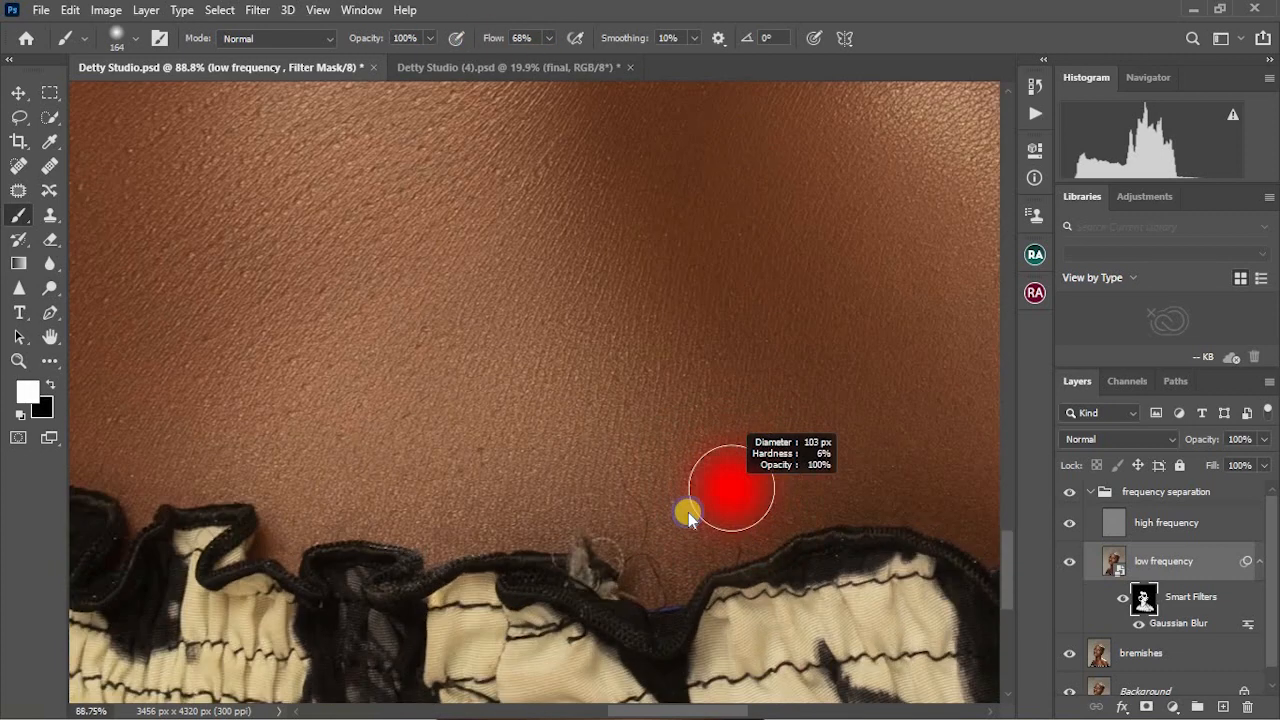
pyautogui.moveTo(500, 39); pyautogui.dragTo(476, 41)
pyautogui.click(704, 548)
pyautogui.scroll(-4, 800, 492)
pyautogui.moveTo(805, 490); pyautogui.dragTo(877, 511)
# Raise the brush flow to 100% and paint white on the filter mask over the near cheek beside the lips at 152 px
pyautogui.moveTo(624, 710); pyautogui.dragTo(710, 710)
pyautogui.scroll(-3, 491, 294)
pyautogui.scroll(5, 430, 408)
pyautogui.moveTo(497, 39); pyautogui.dragTo(637, 57)
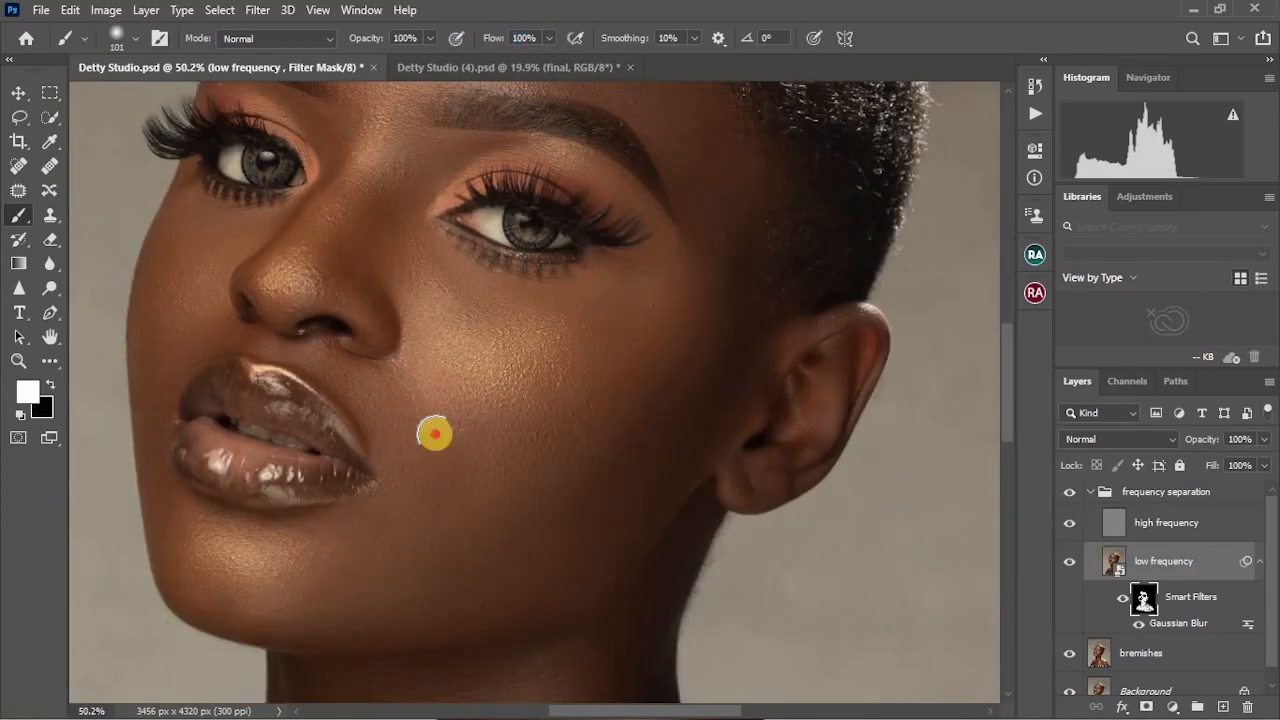
pyautogui.keyDown('alt'); pyautogui.rightClick(434, 434); pyautogui.keyUp('alt')
pyautogui.moveTo(412, 406); pyautogui.dragTo(452, 384)
# Review the whole portrait, enlarge the brush to 258 px and touch up the near cheek's highlight on the filter mask
pyautogui.scroll(-5, 449, 555)
pyautogui.scroll(-5, 437, 437)
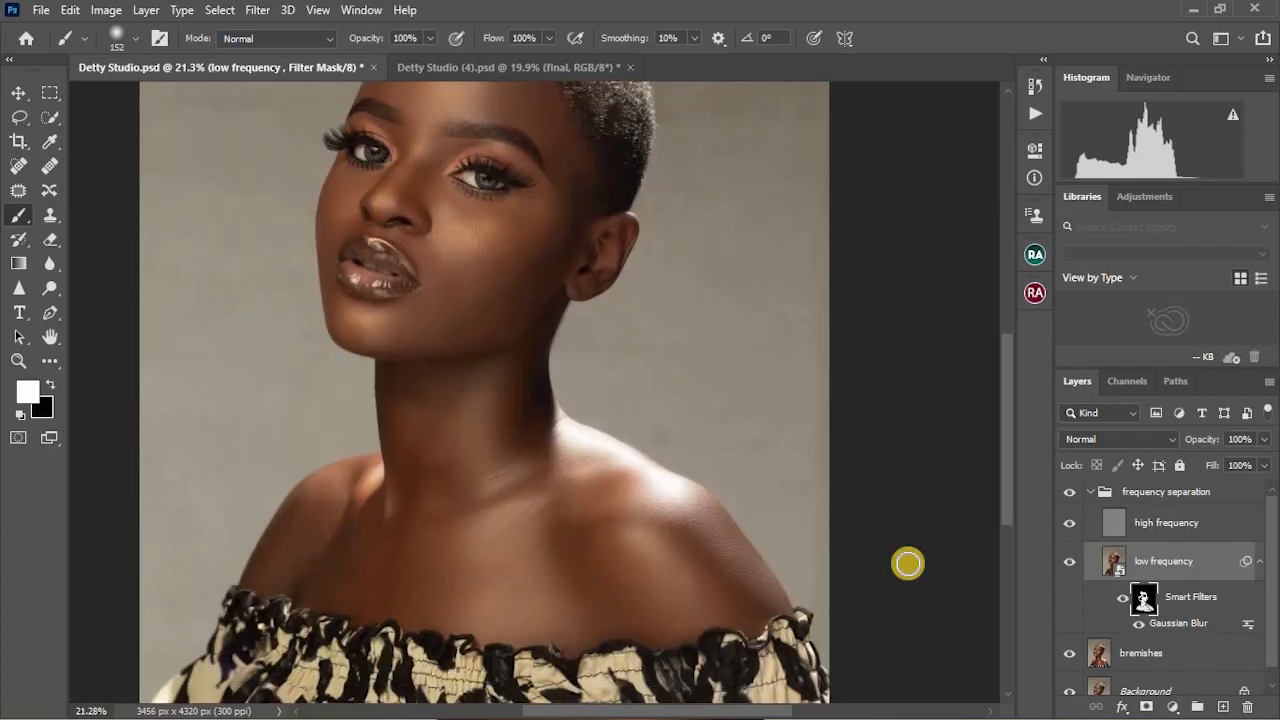
pyautogui.scroll(2, 540, 443)
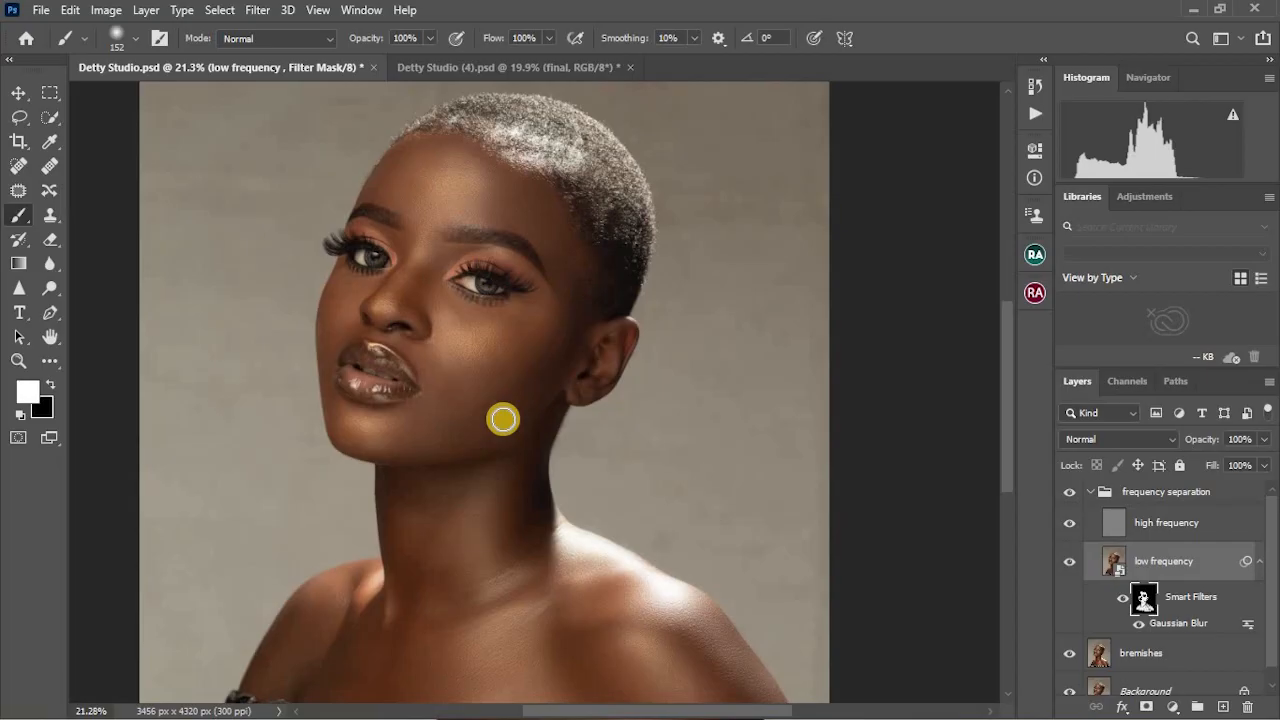
pyautogui.scroll(5, 478, 358)
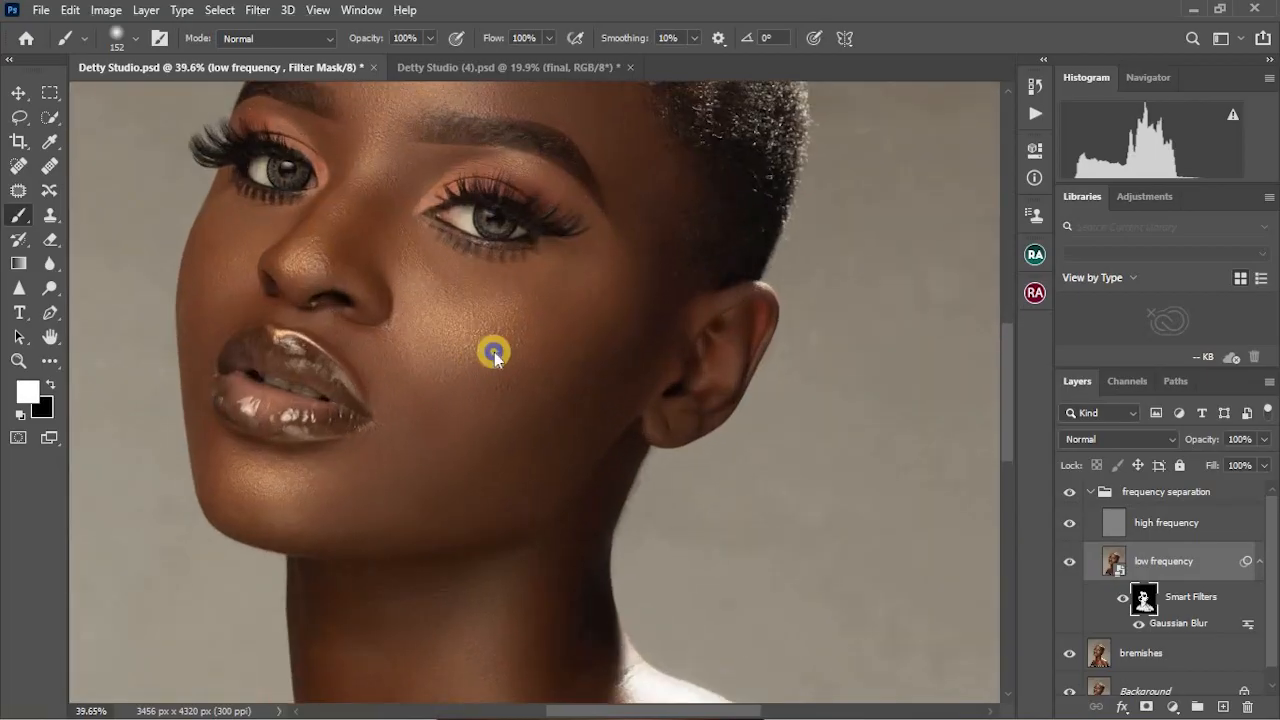
pyautogui.moveTo(487, 350)
pyautogui.mouseDown()
pyautogui.moveTo(520, 360)
pyautogui.moveTo(491, 349)
pyautogui.mouseUp()
# Check the overall smoothing and select the high frequency layer together with the low frequency layer
pyautogui.scroll(-3, 491, 350)
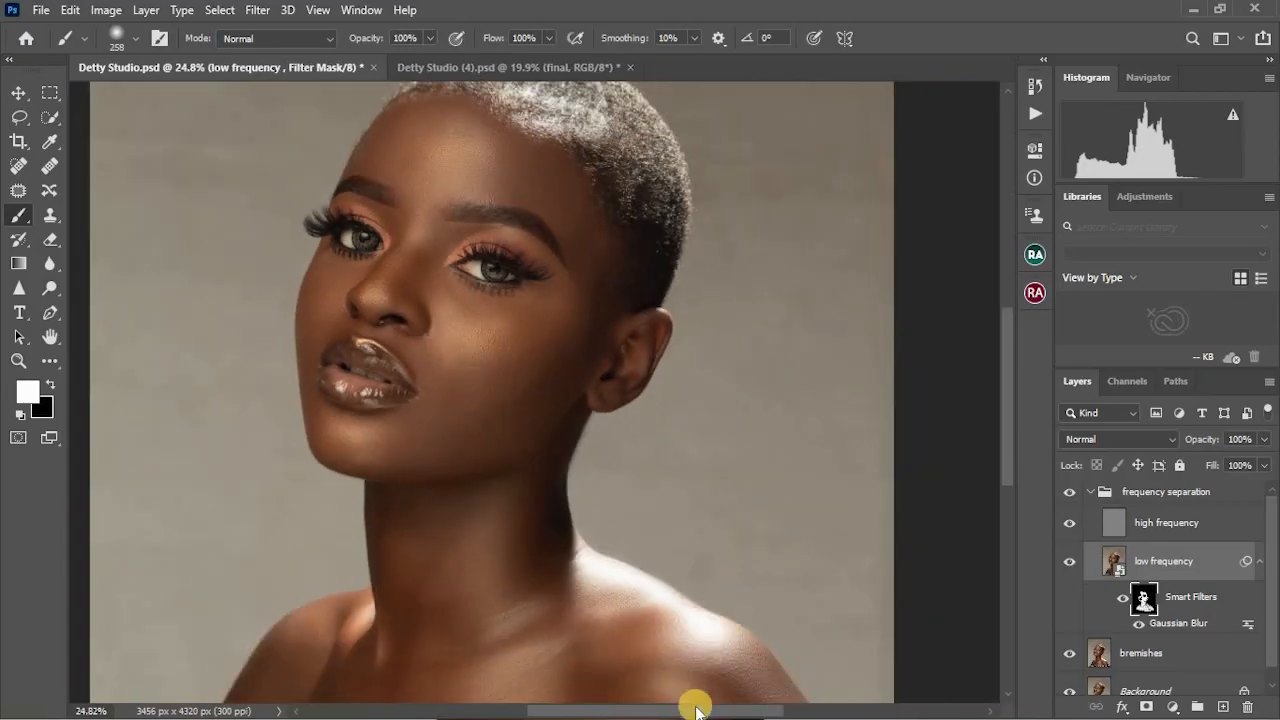
pyautogui.moveTo(695, 712); pyautogui.dragTo(682, 712)
pyautogui.scroll(2, 572, 527)
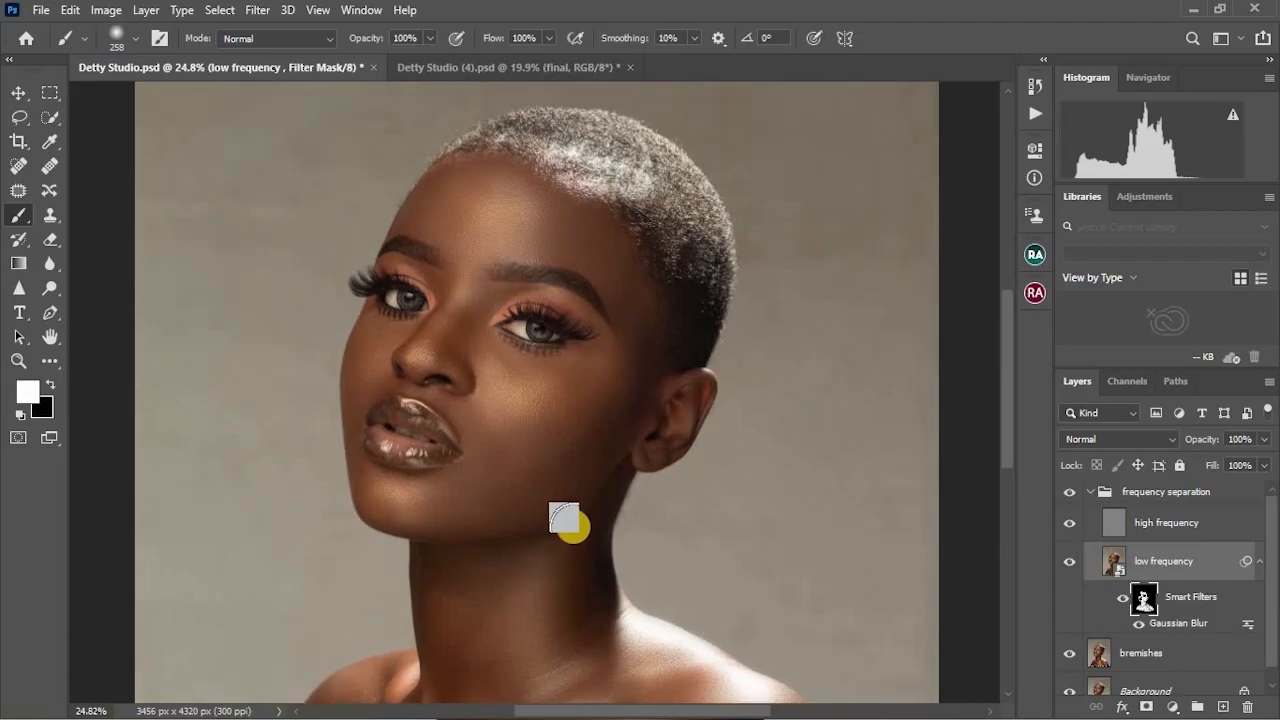
pyautogui.click(1163, 524)
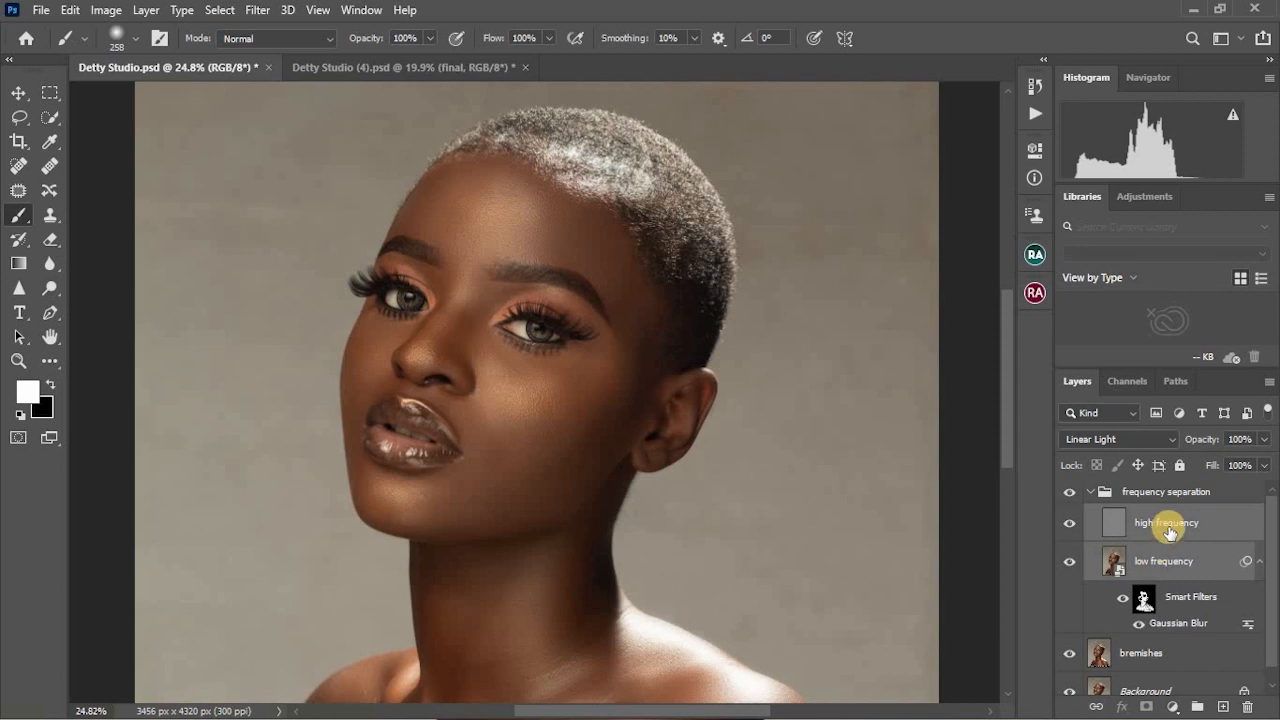
# Merge the high frequency and low frequency layers and open the merged layer in the Camera Raw Filter
pyautogui.rightClick(1170, 530)
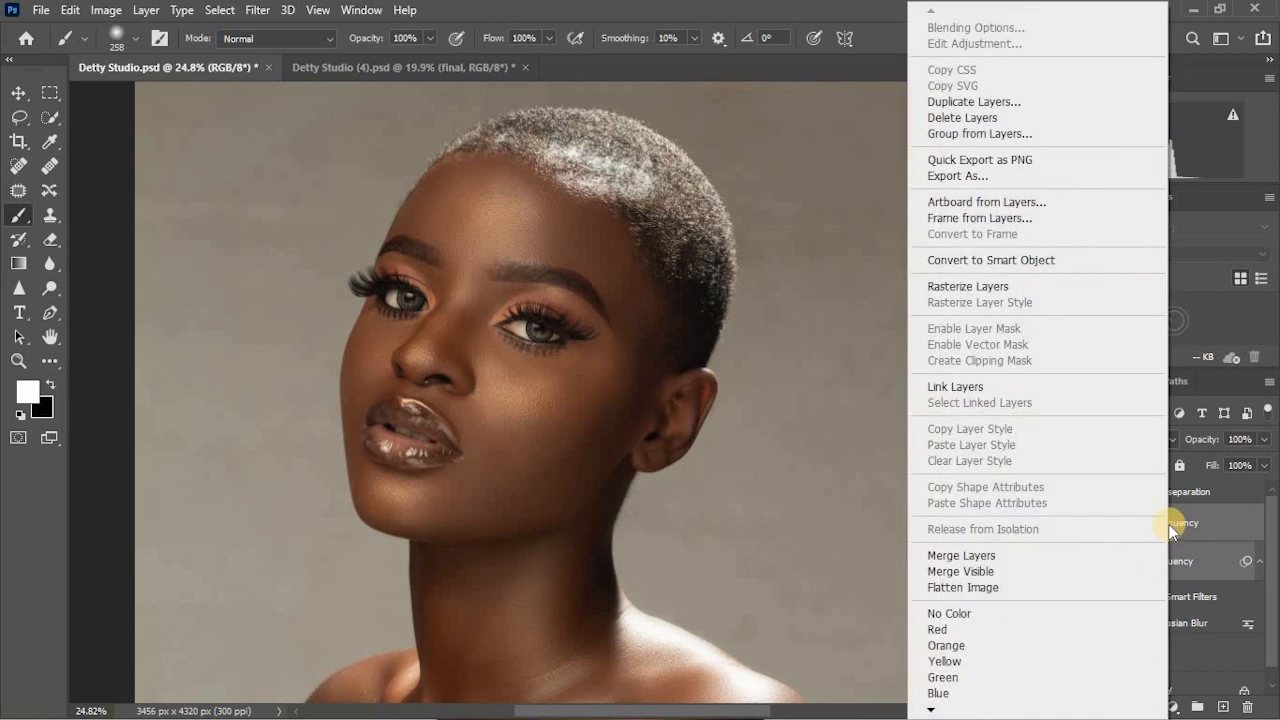
pyautogui.click(994, 556)
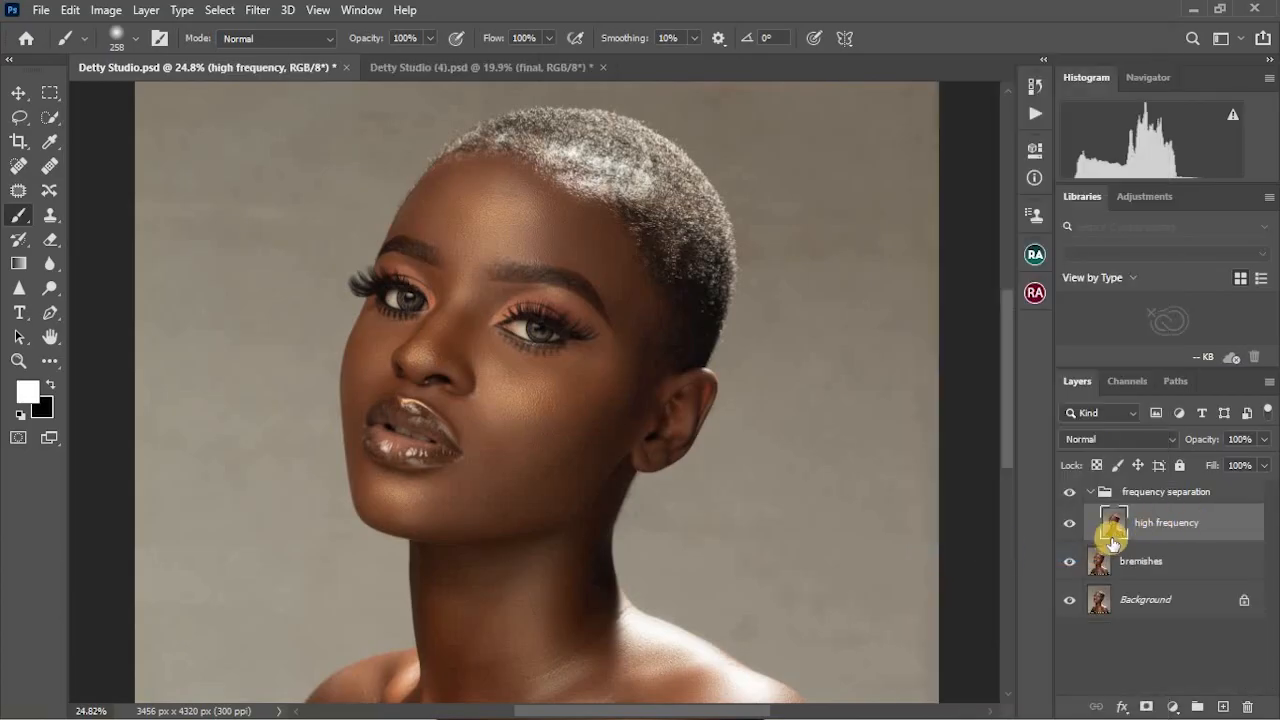
pyautogui.click(258, 10)
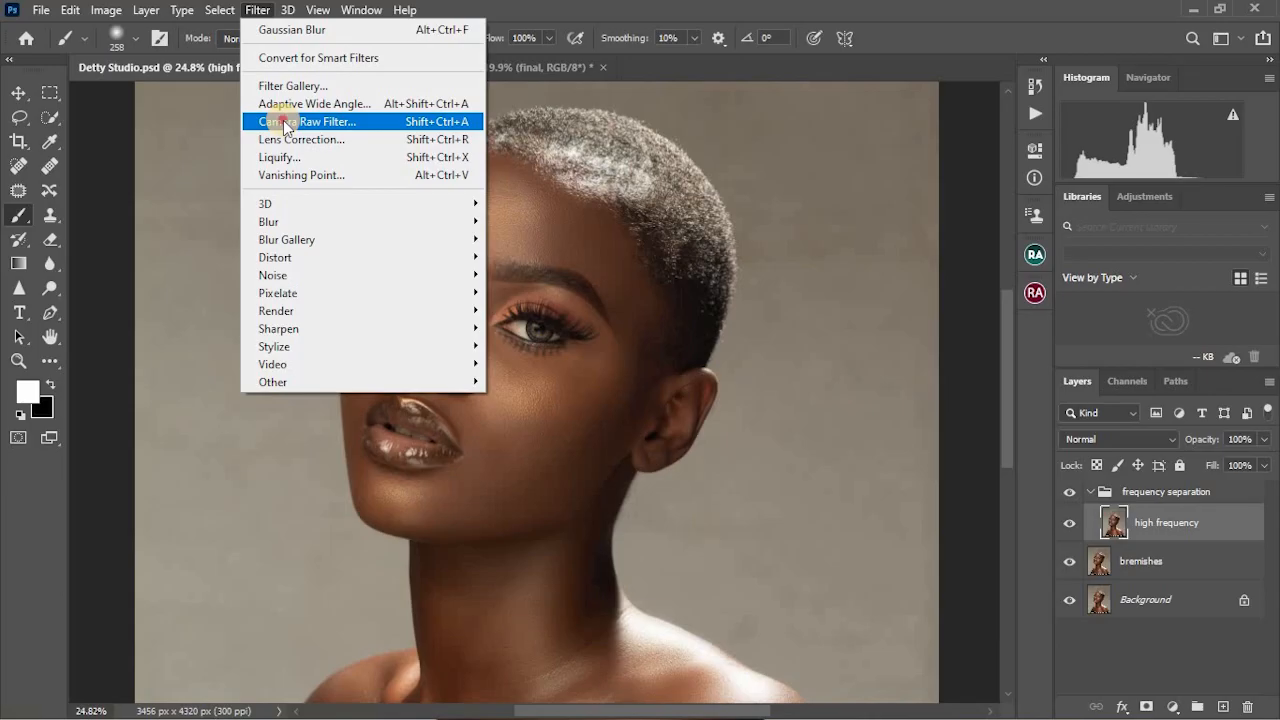
pyautogui.click(286, 122)
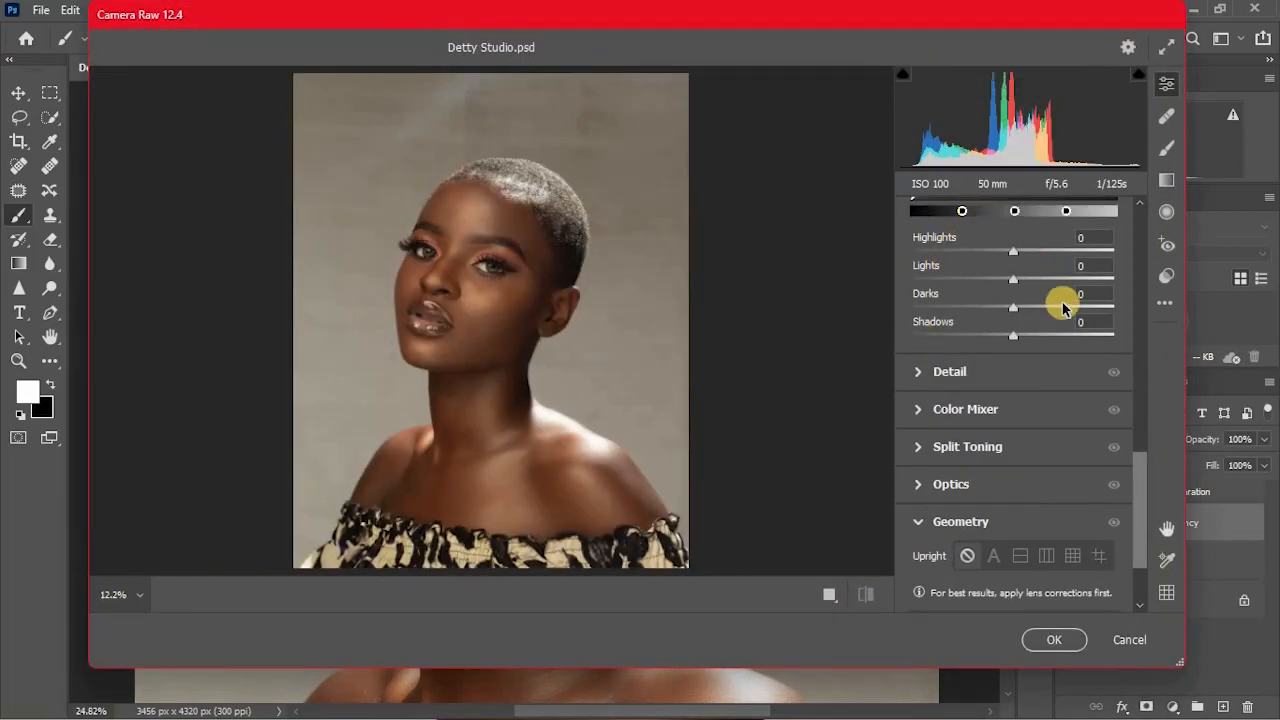
# Collapse the Curve section and display the Basic adjustments in the Camera Raw Filter
pyautogui.moveTo(1139, 447); pyautogui.dragTo(1113, 254)
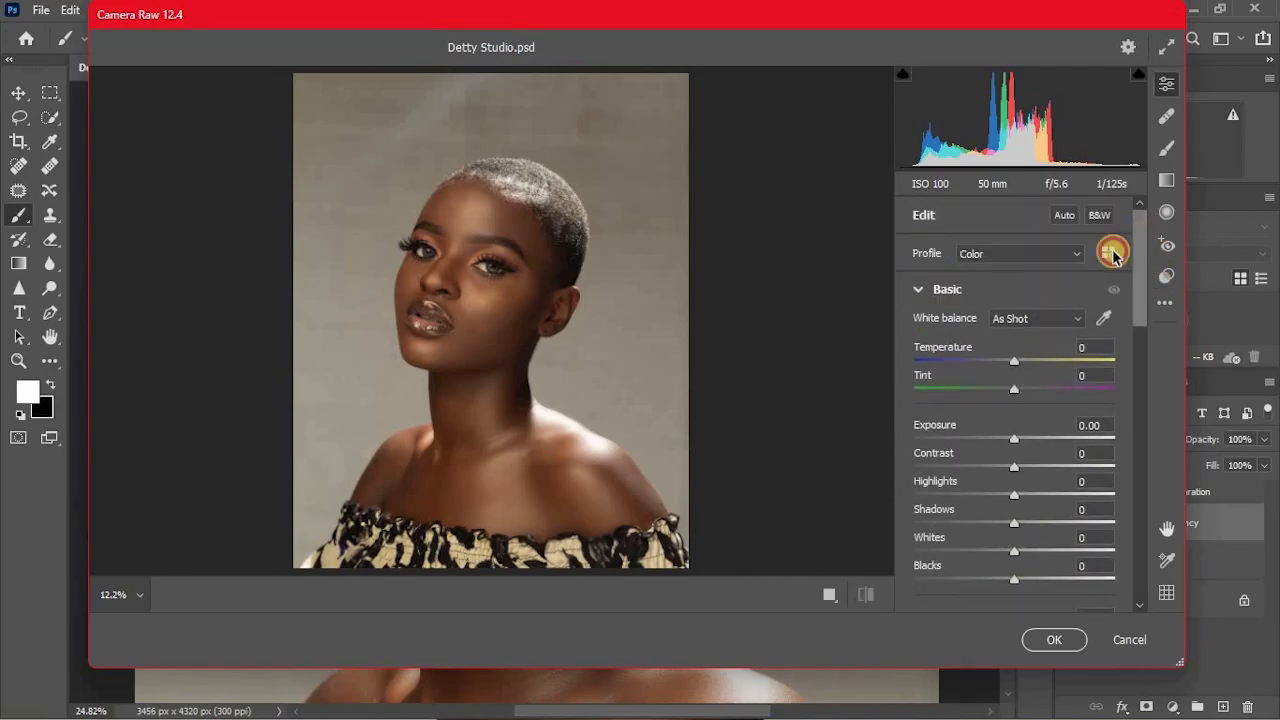
pyautogui.click(918, 290)
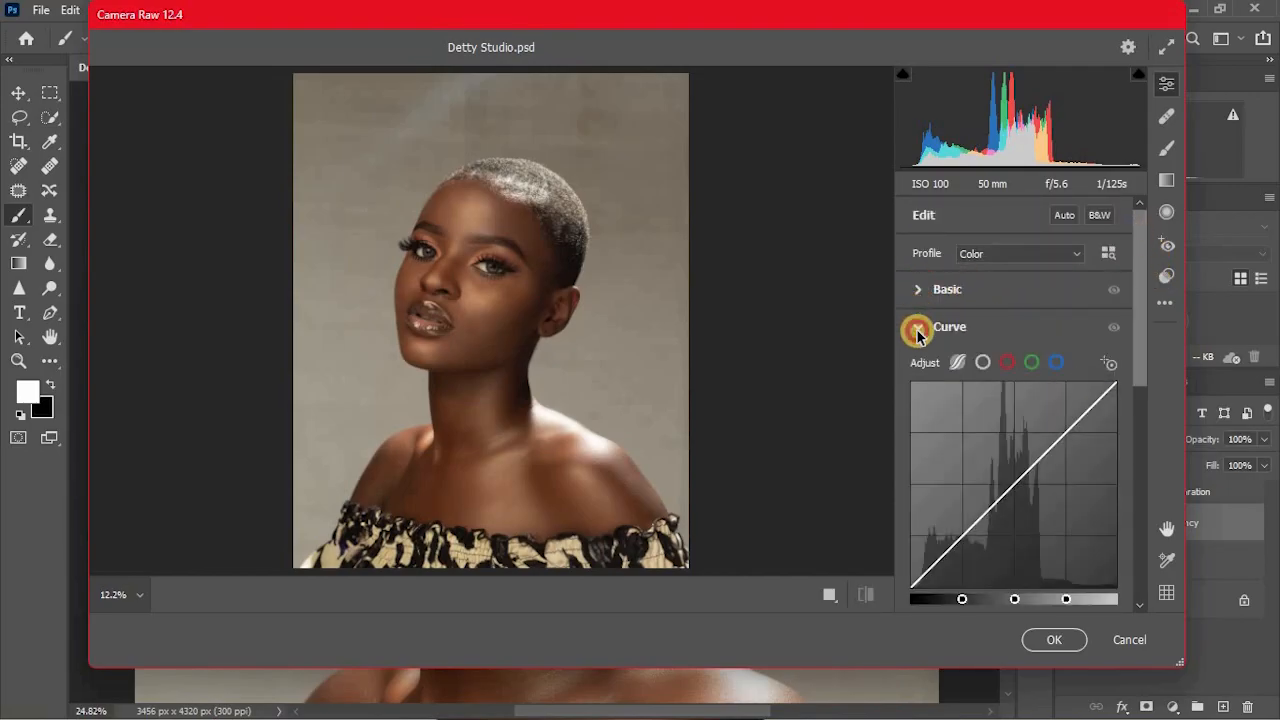
pyautogui.click(918, 328)
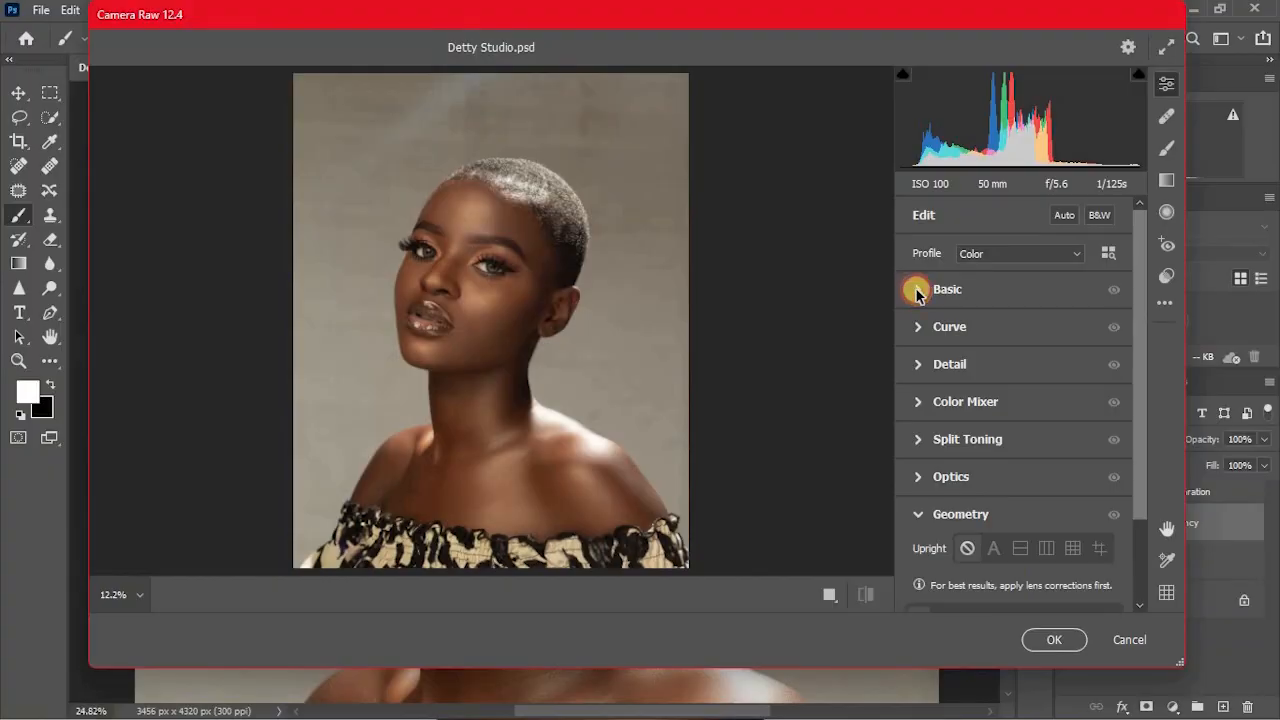
pyautogui.click(917, 290)
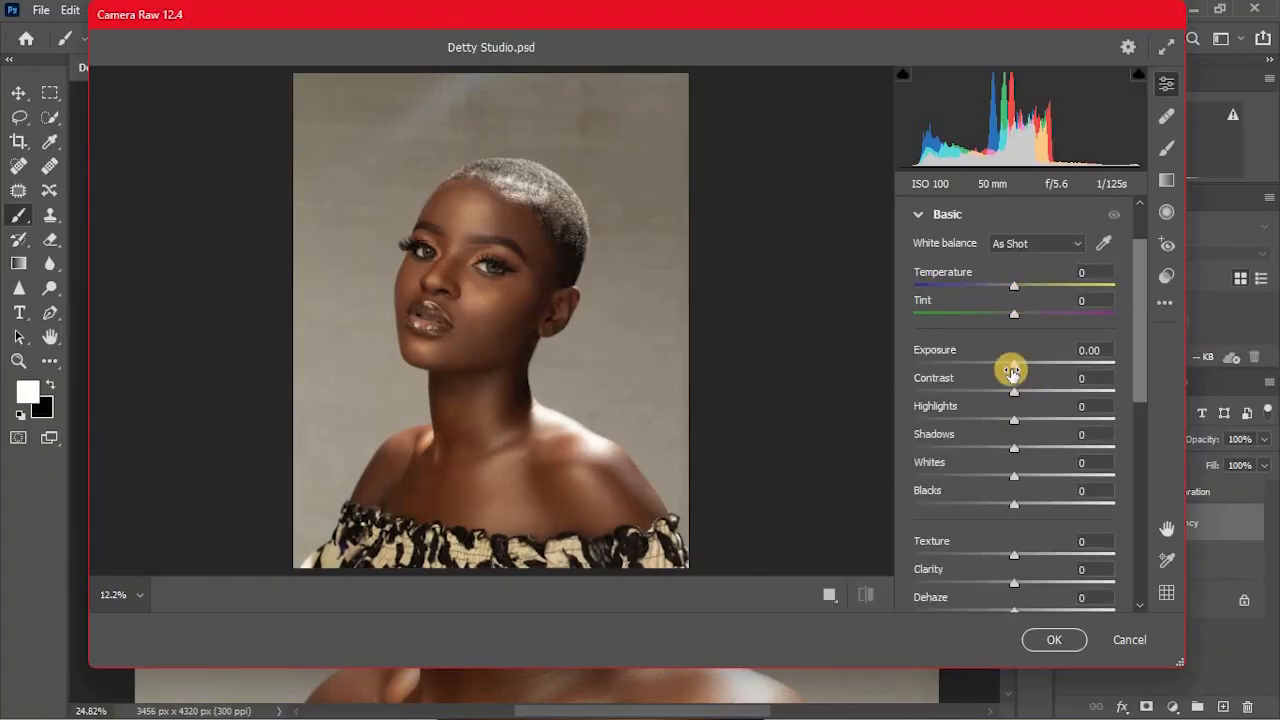
# Set the Basic adjustments to Contrast +9, Exposure +0.15, Highlights +11 and Shadows +7 while previewing the face up close
pyautogui.click(429, 354)
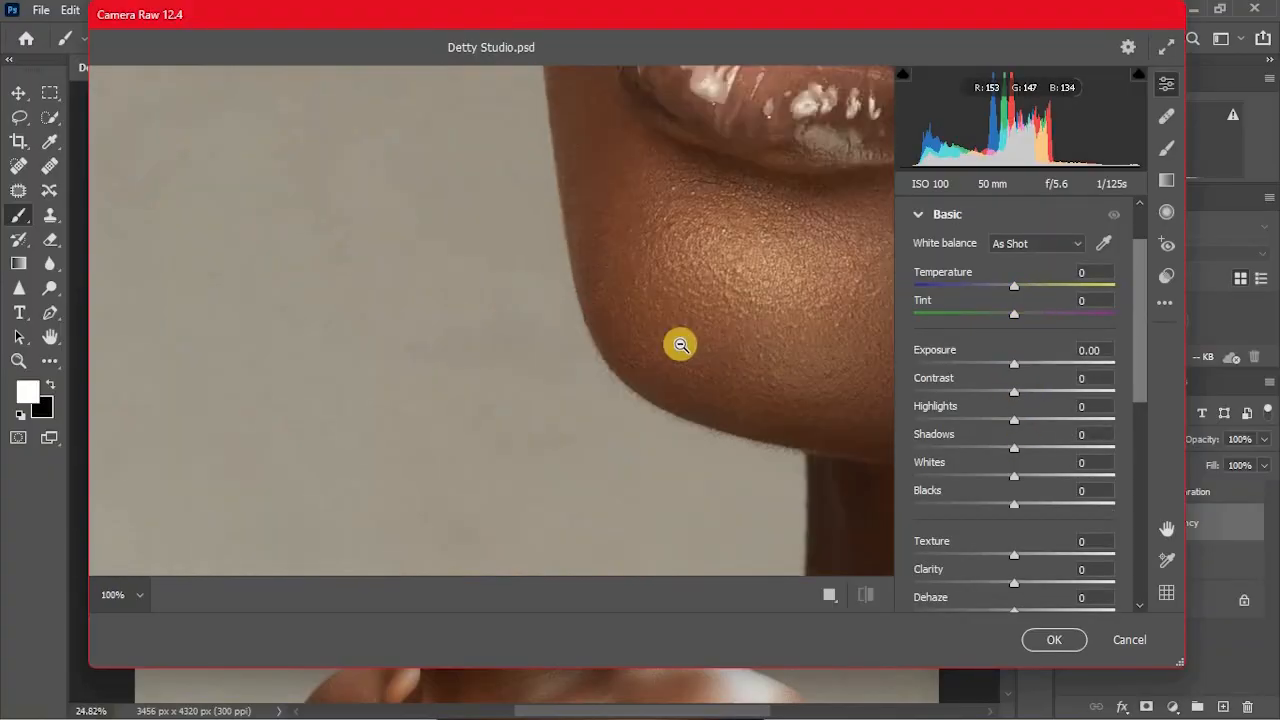
pyautogui.keyDown('alt'); pyautogui.click(679, 344); pyautogui.keyUp('alt')
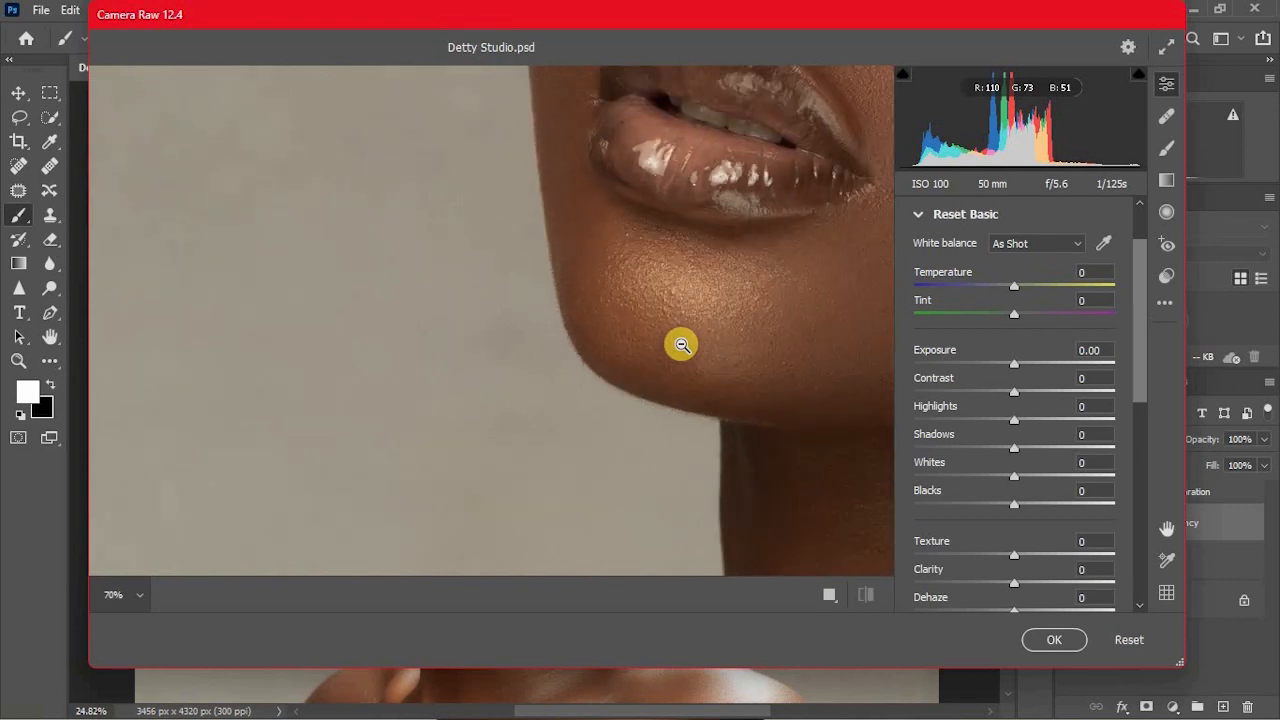
pyautogui.scroll(-3, 715, 331)
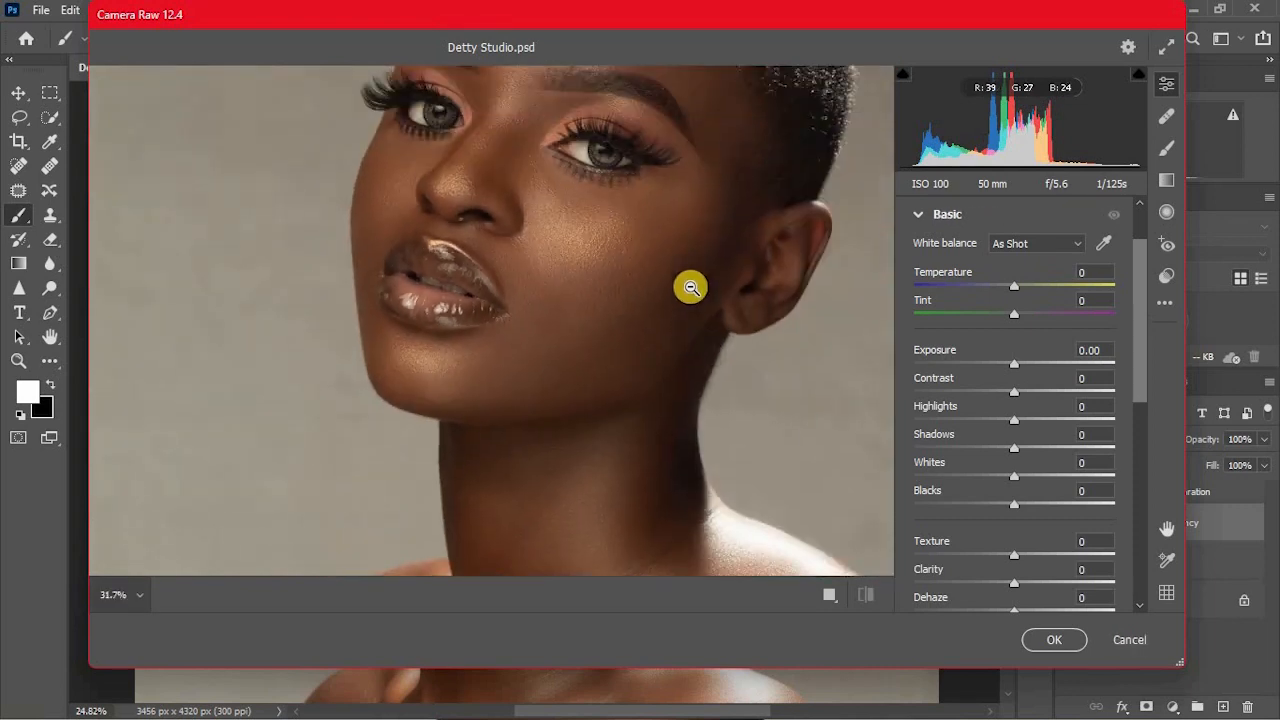
pyautogui.scroll(3, 690, 287)
pyautogui.scroll(-1, 597, 314)
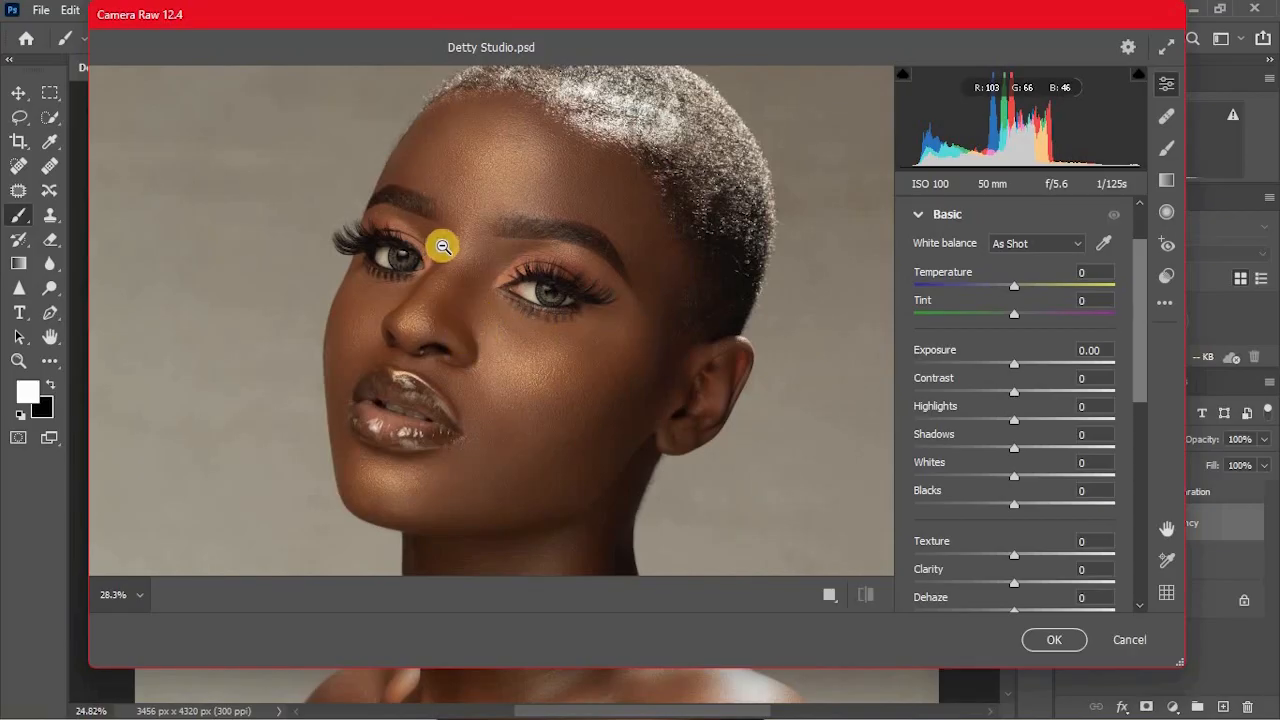
pyautogui.scroll(2, 443, 252)
pyautogui.scroll(-2, 443, 252)
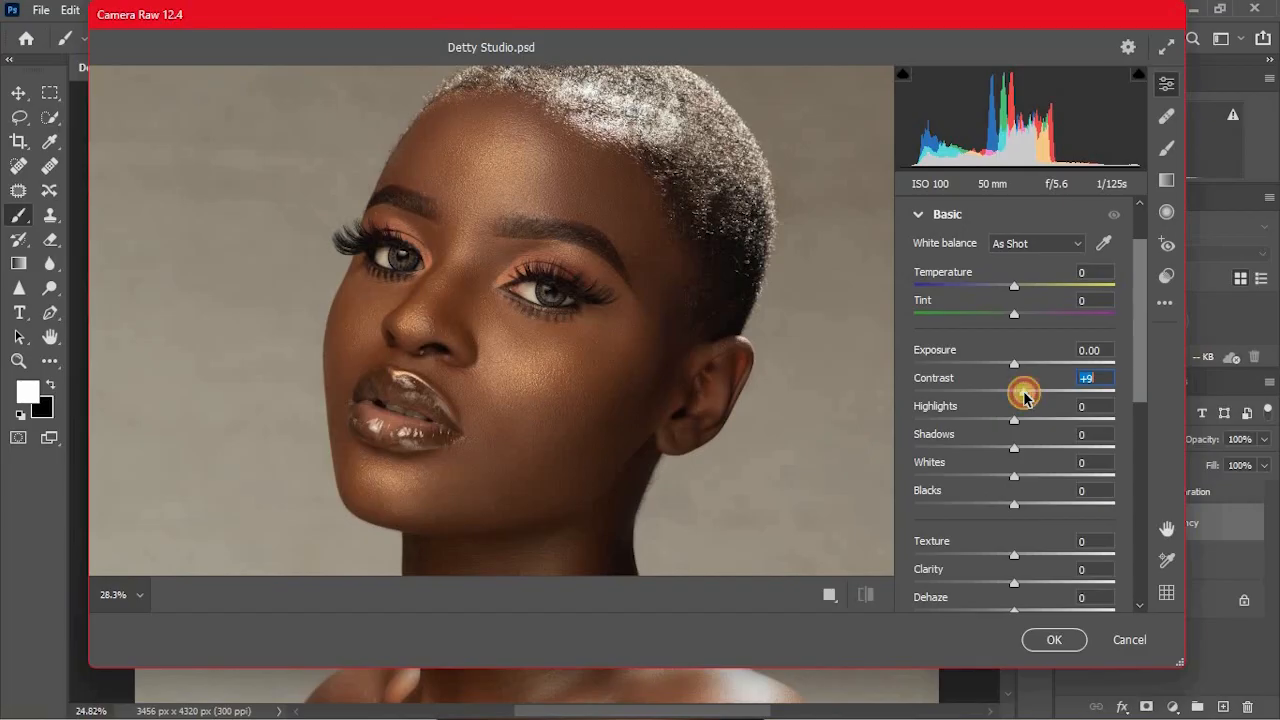
pyautogui.moveTo(1015, 368); pyautogui.dragTo(1019, 368)
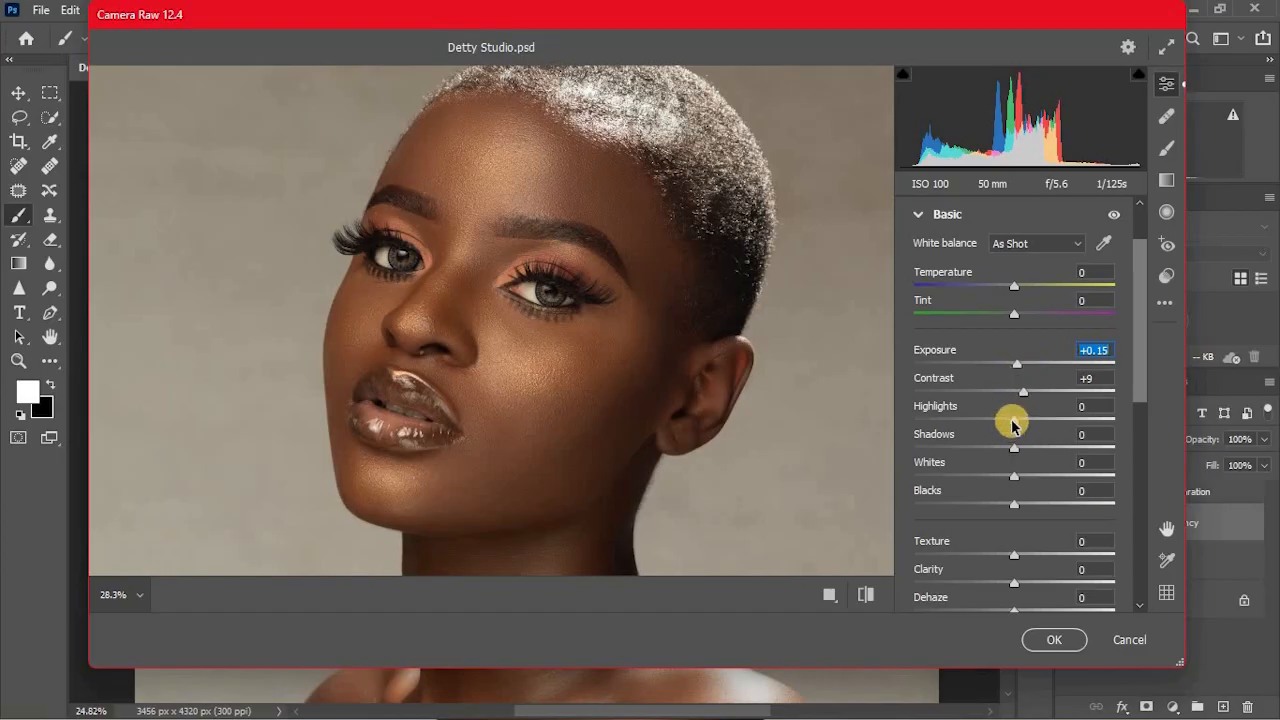
pyautogui.moveTo(1033, 424); pyautogui.dragTo(1035, 425)
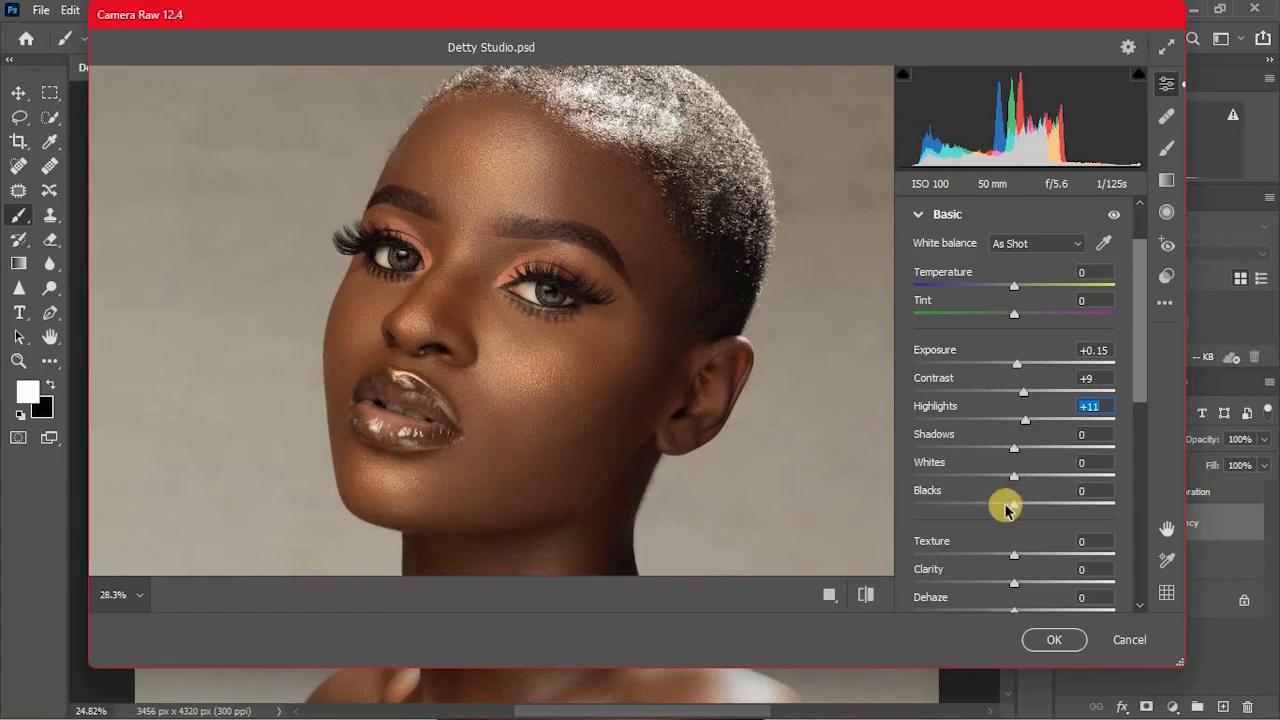
pyautogui.moveTo(1019, 453); pyautogui.dragTo(1029, 453)
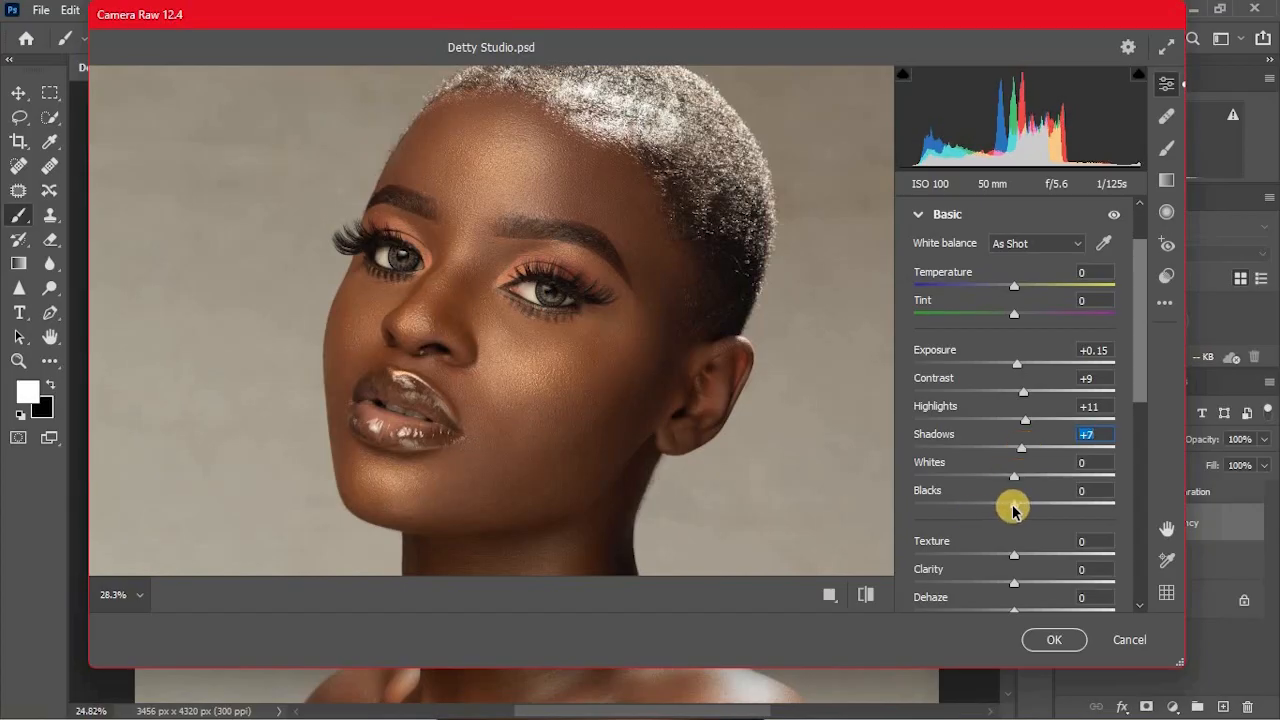
pyautogui.moveTo(1005, 510)
pyautogui.mouseDown()
pyautogui.moveTo(1043, 505)
pyautogui.moveTo(1010, 508)
pyautogui.moveTo(1014, 495)
pyautogui.mouseUp()
# Set Dehaze to +2 and Vibrance to +7
pyautogui.scroll(-3, 940, 530)
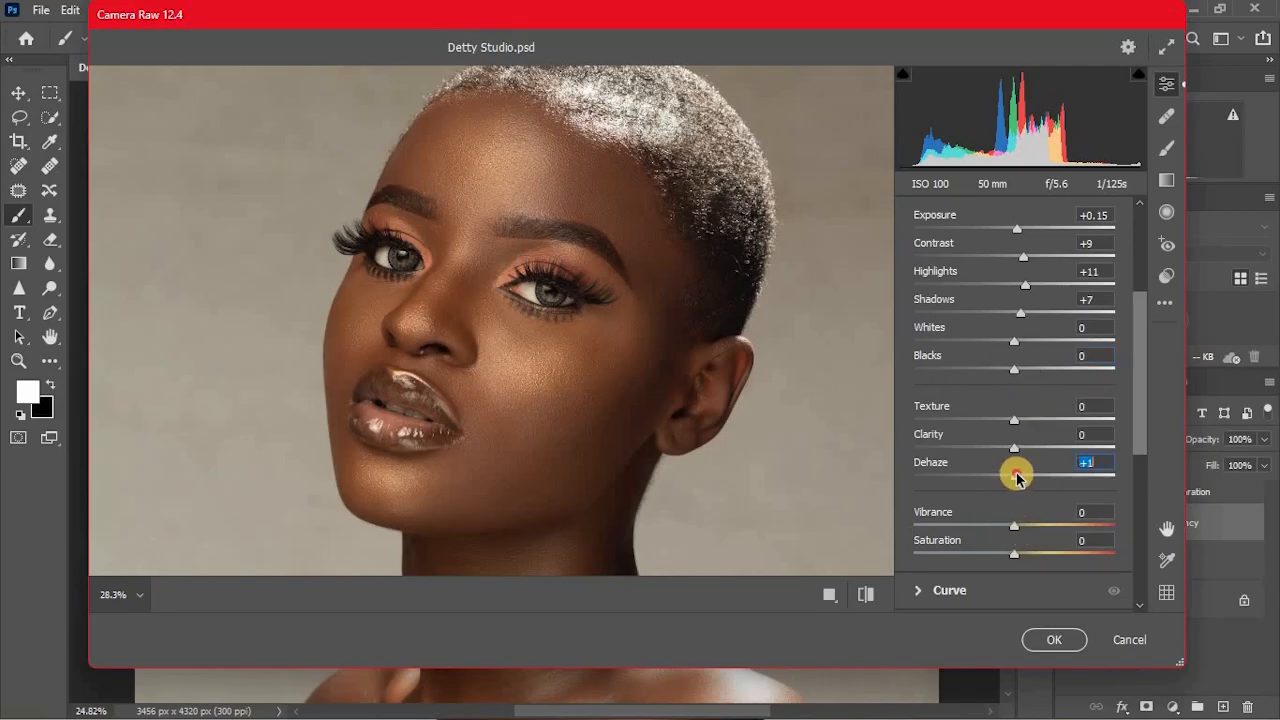
pyautogui.moveTo(1016, 477); pyautogui.dragTo(1017, 477)
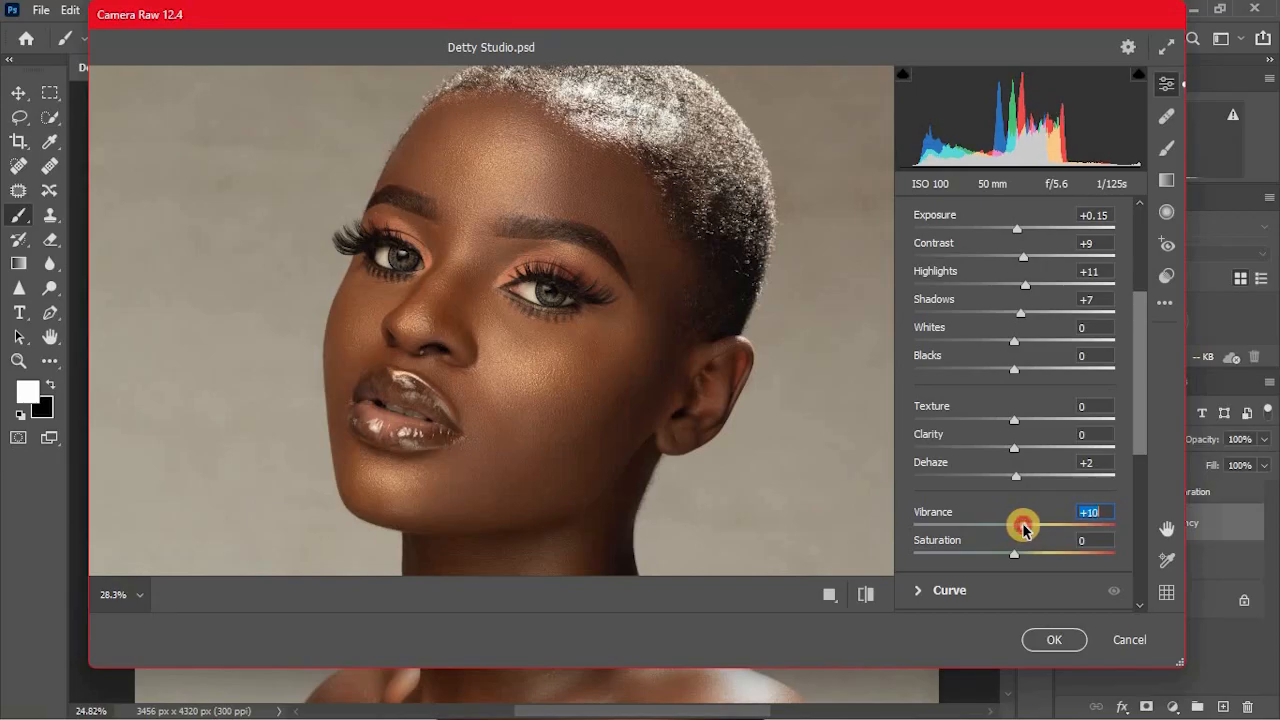
pyautogui.moveTo(1032, 530); pyautogui.dragTo(1022, 530)
# Compare the edit with its default settings, copy the current settings to the side-by-side Before view and examine the eye and cheek up close
pyautogui.click(866, 596)
pyautogui.click(860, 598)
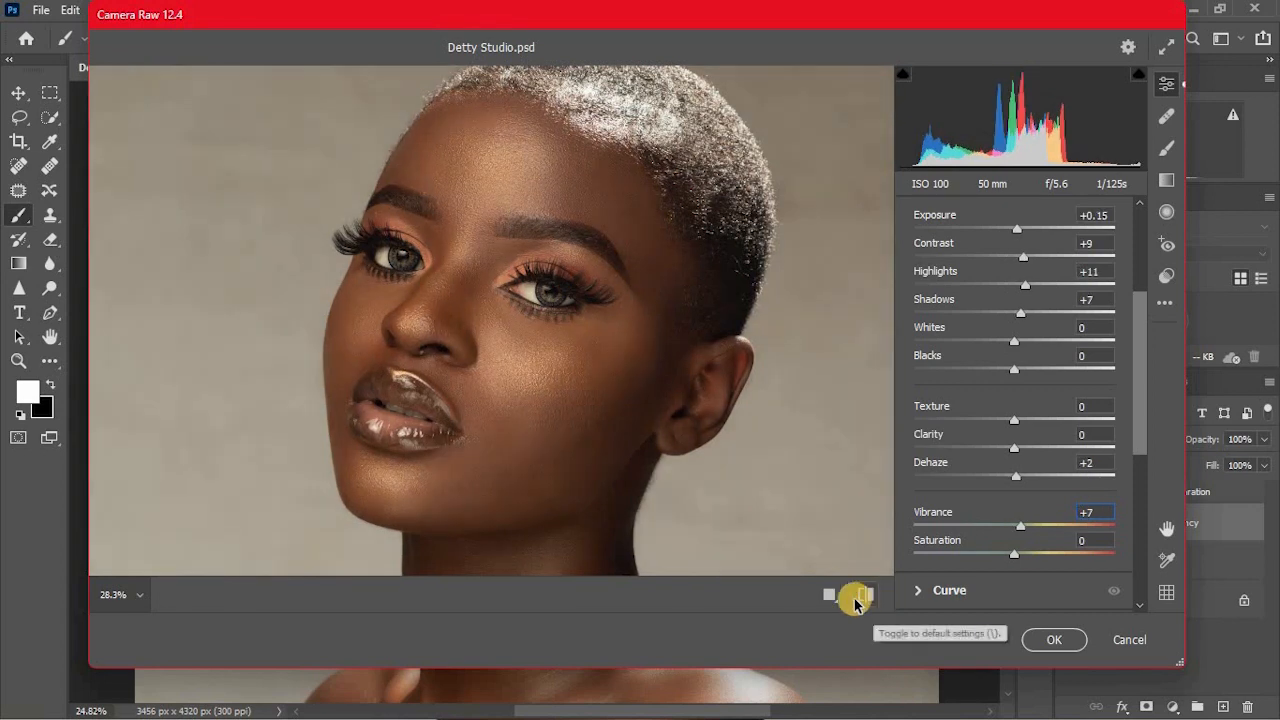
pyautogui.click(826, 595)
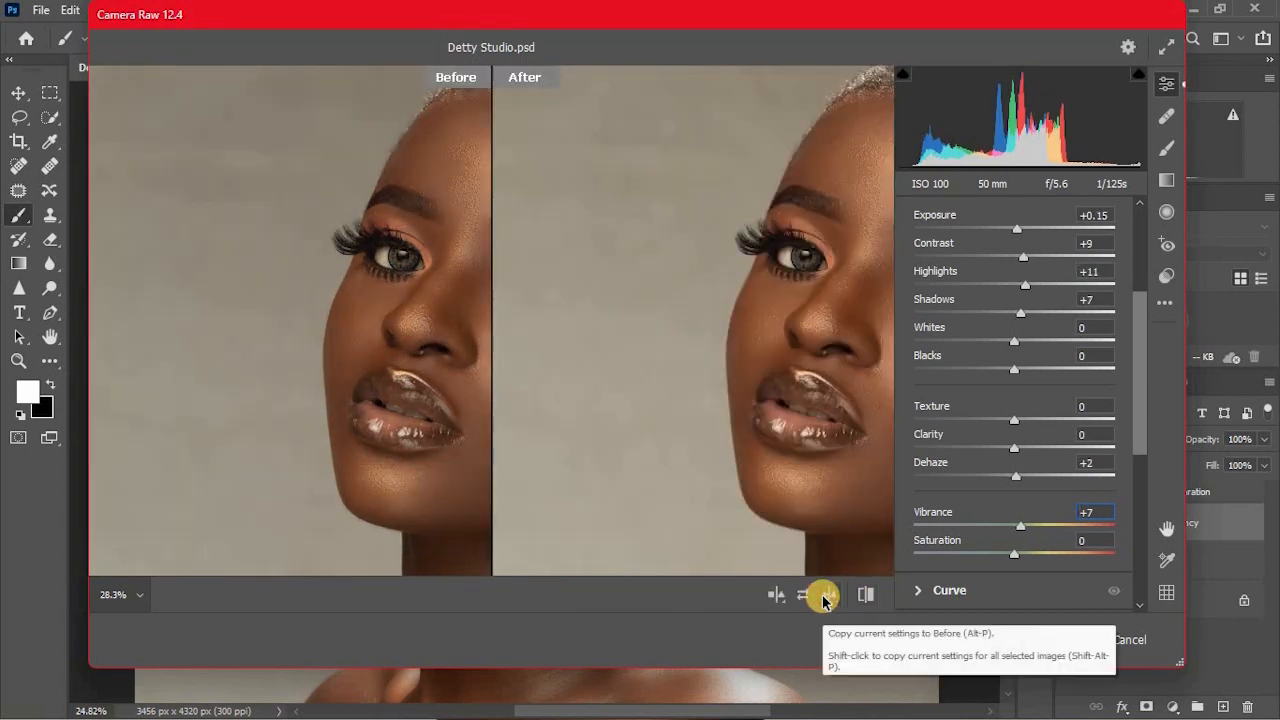
pyautogui.click(826, 597)
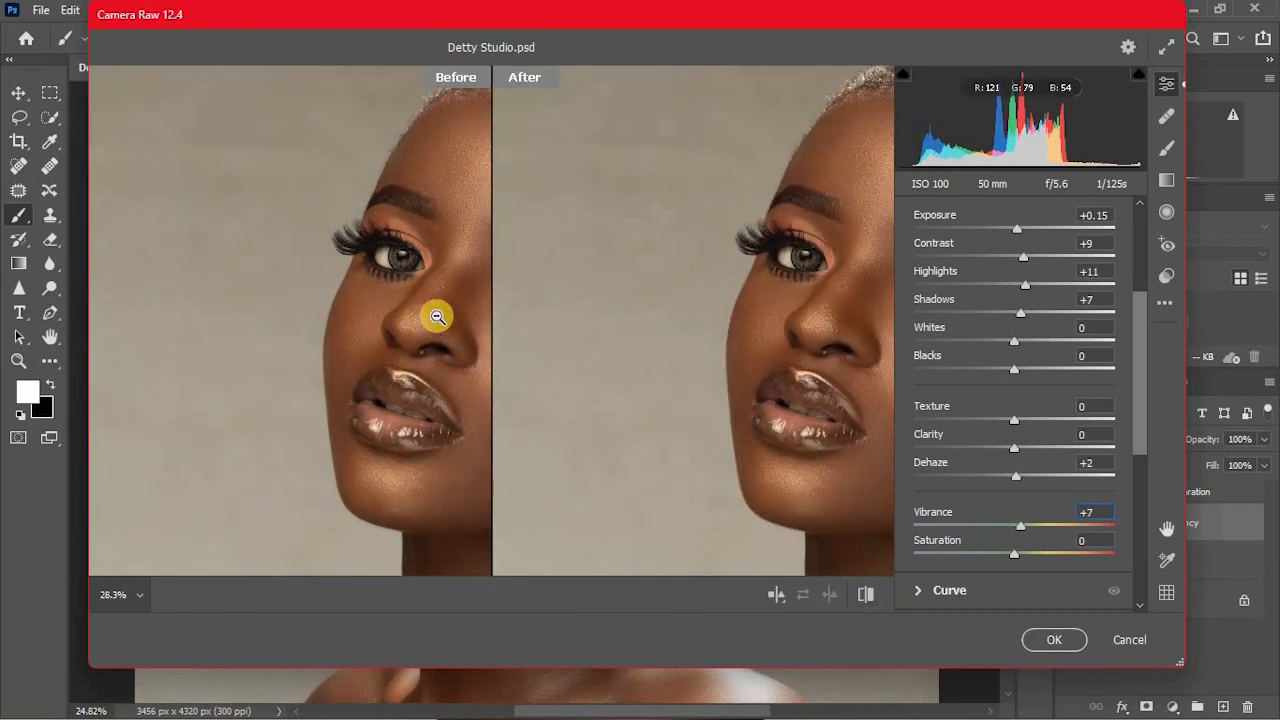
pyautogui.moveTo(439, 309); pyautogui.dragTo(224, 264)
pyautogui.click(222, 260)
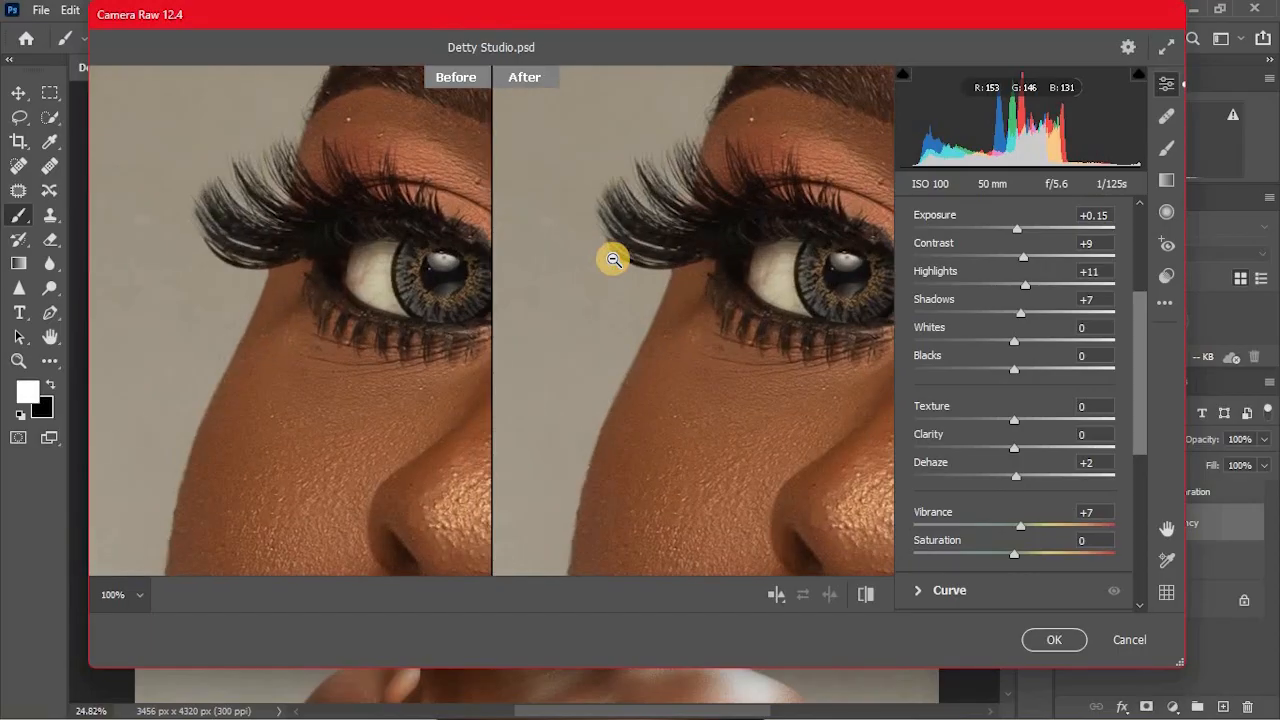
pyautogui.click(608, 257)
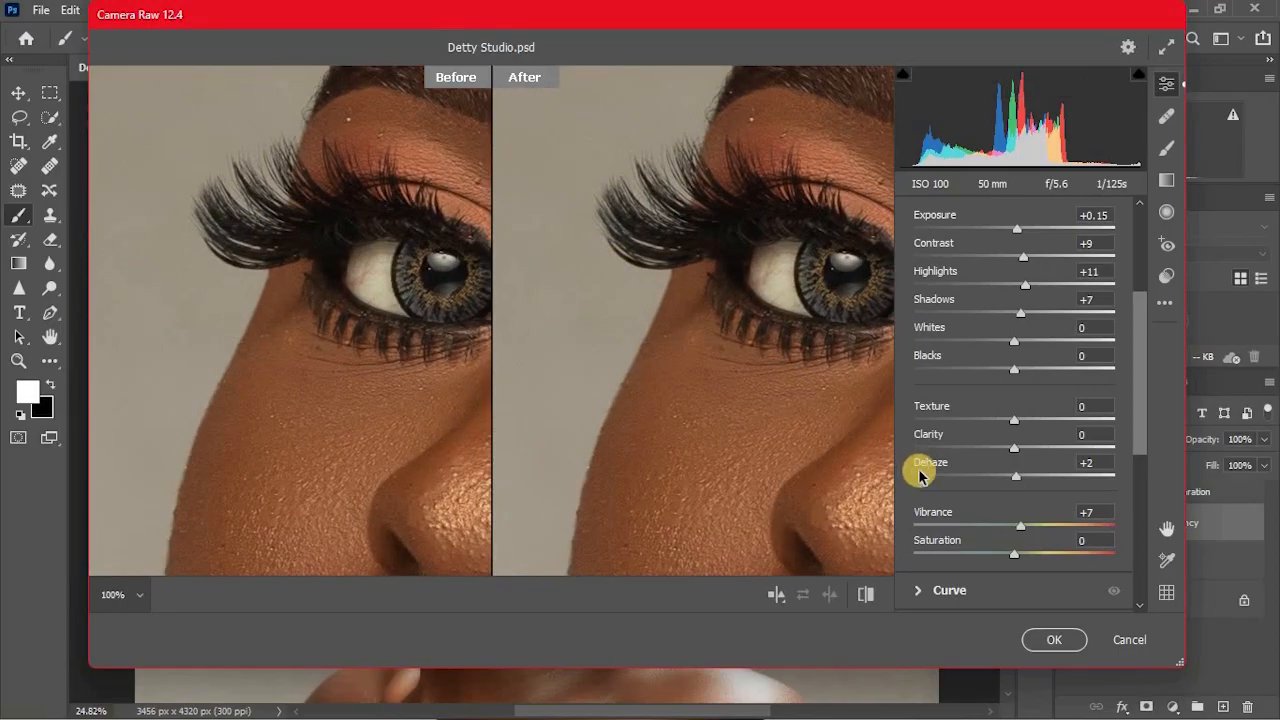
pyautogui.click(780, 380)
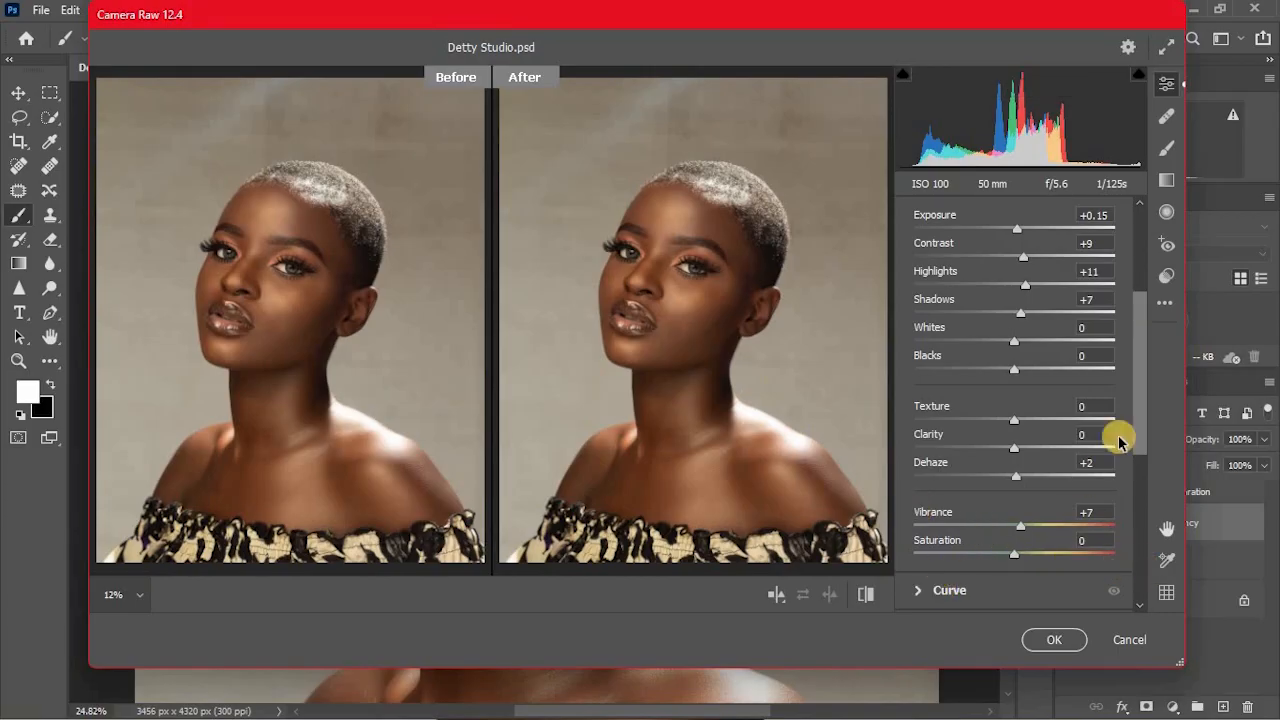
# Collapse the Basic section and open the HSL Saturation sliders in the Color Mixer
pyautogui.moveTo(1140, 380); pyautogui.dragTo(926, 288)
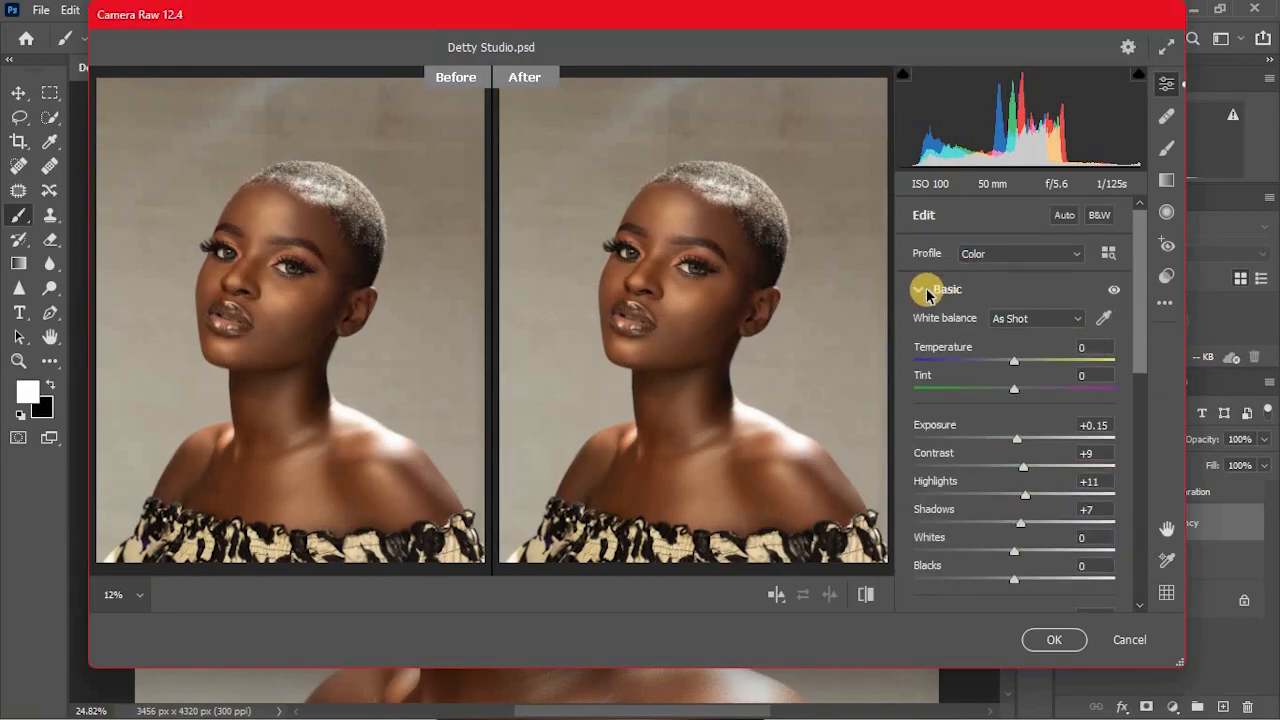
pyautogui.click(926, 288)
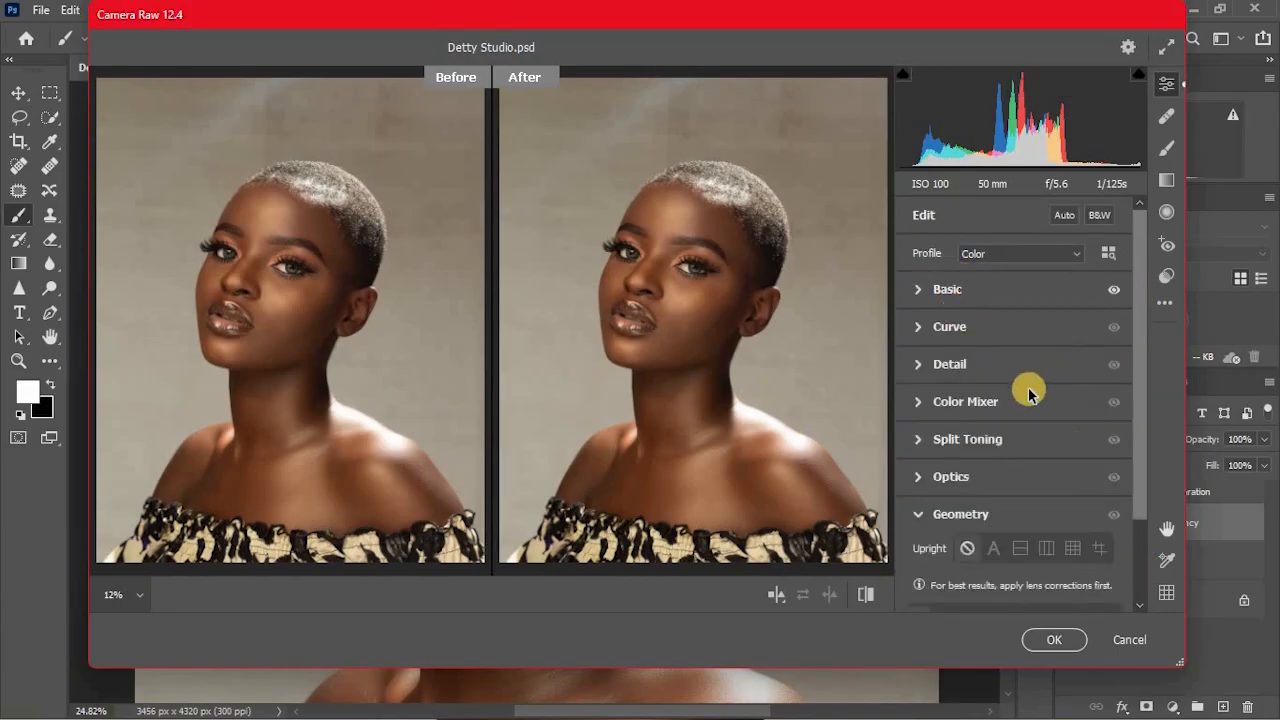
pyautogui.click(916, 403)
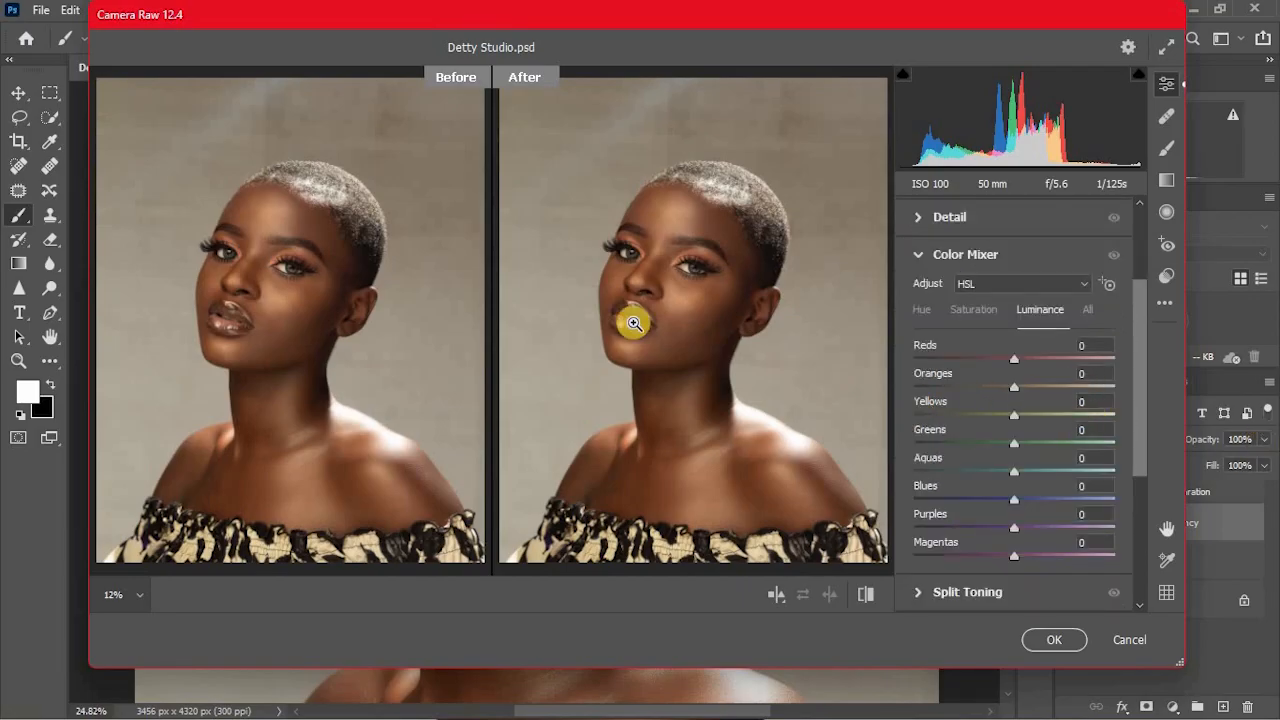
pyautogui.click(980, 310)
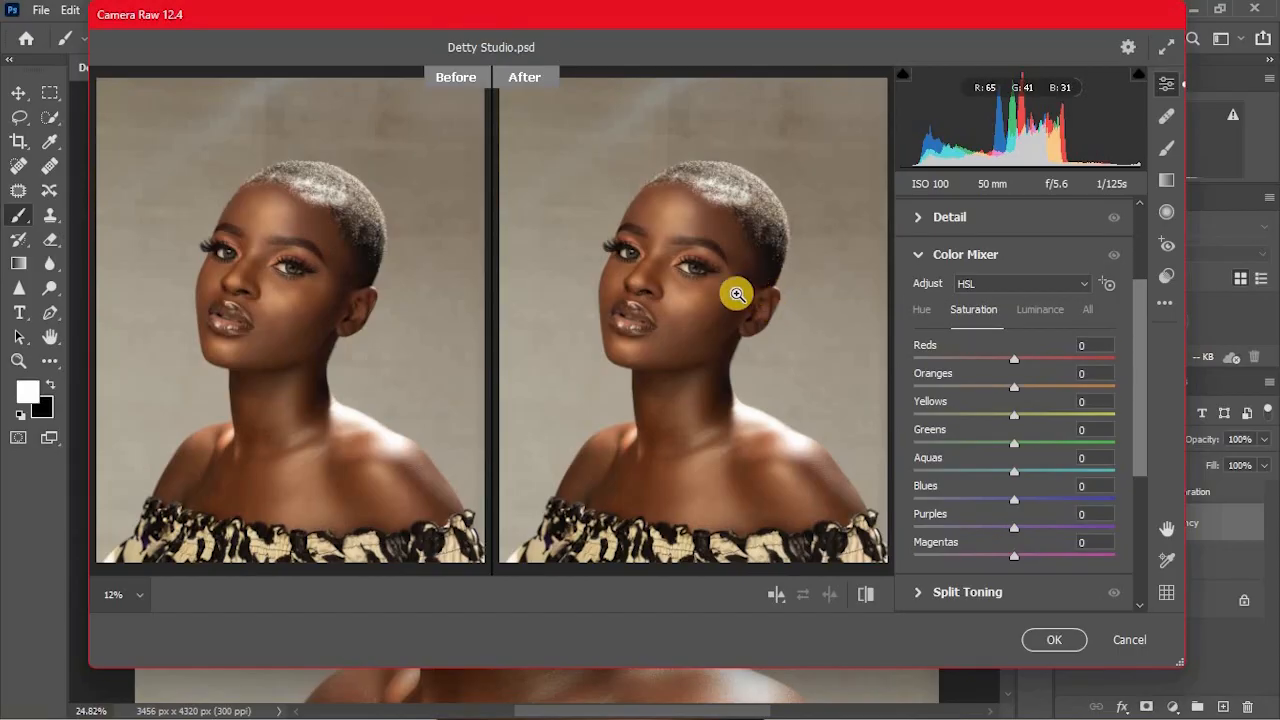
pyautogui.click(736, 294)
pyautogui.click(736, 294)
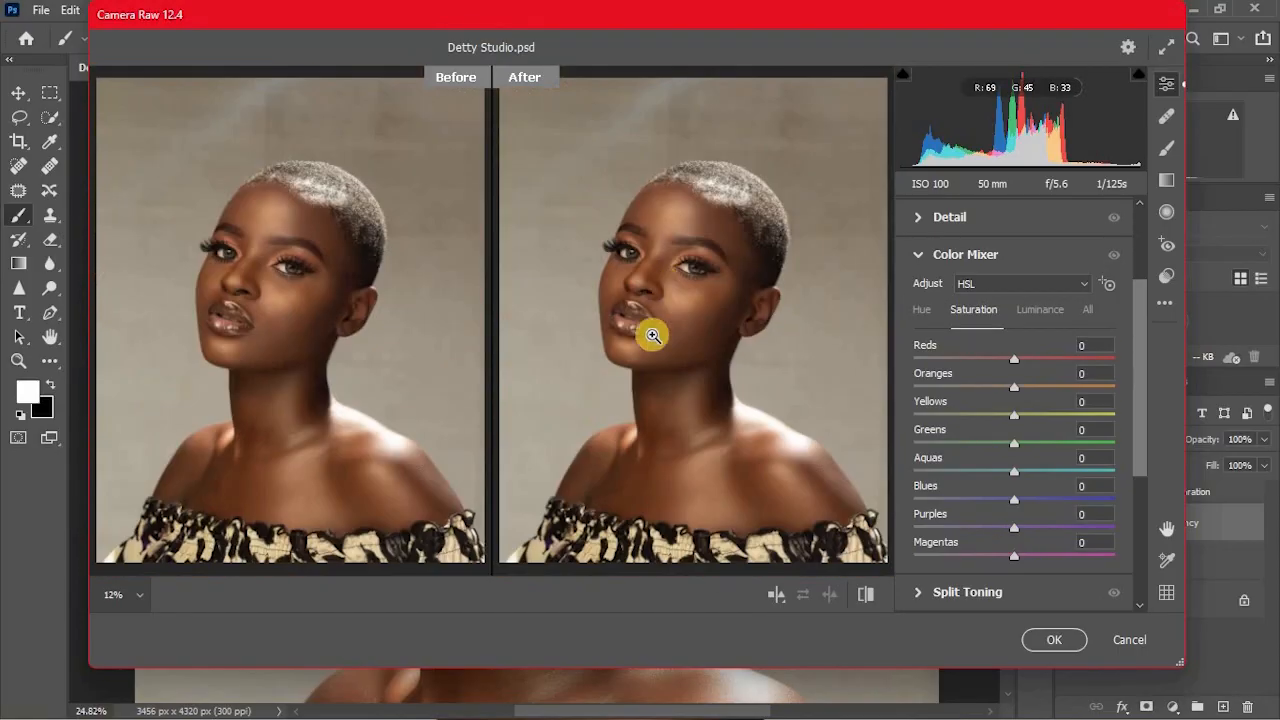
# Cycle through the before/after layouts, return to the single preview and examine the eyes, nose and lips up close
pyautogui.click(866, 595)
pyautogui.click(866, 596)
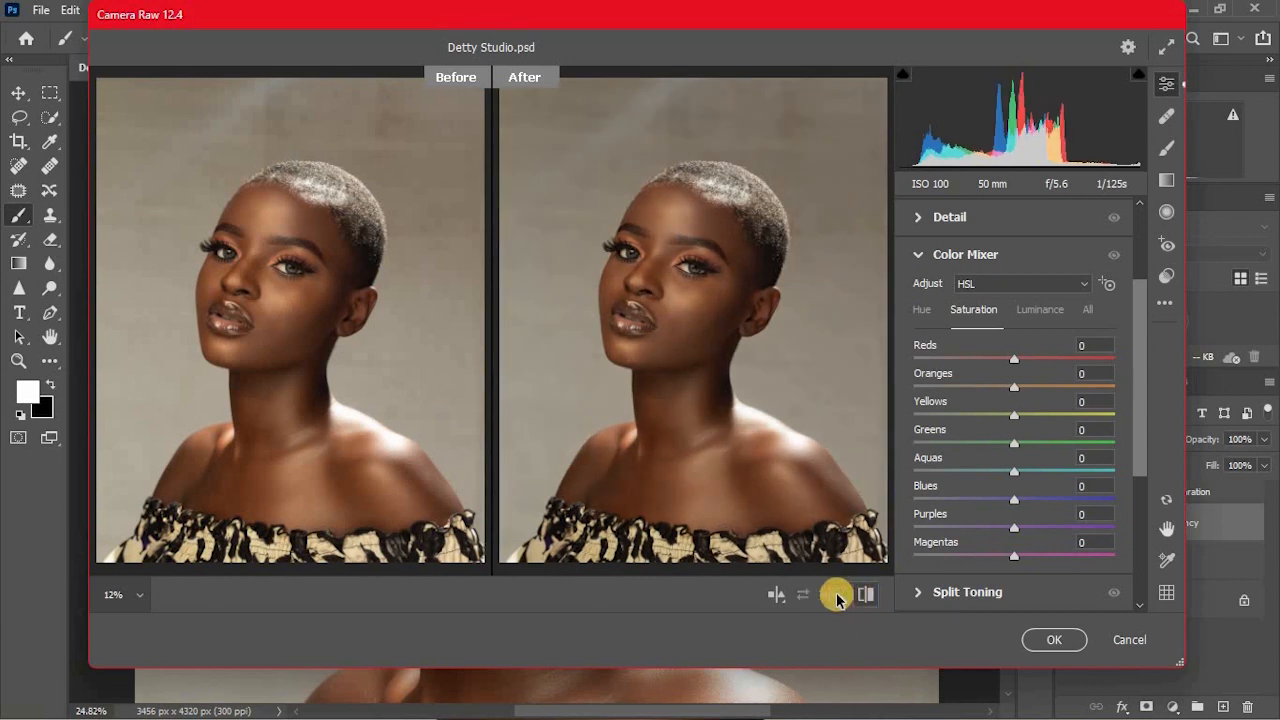
pyautogui.click(782, 595)
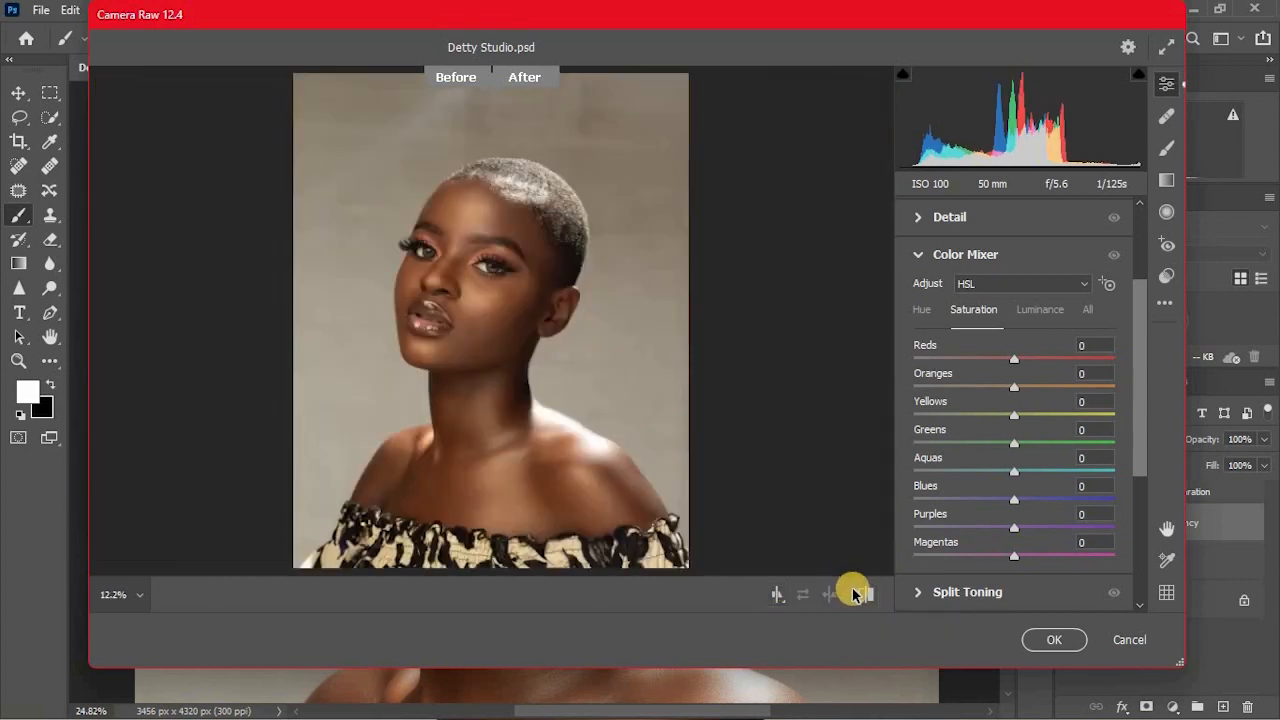
pyautogui.click(782, 595)
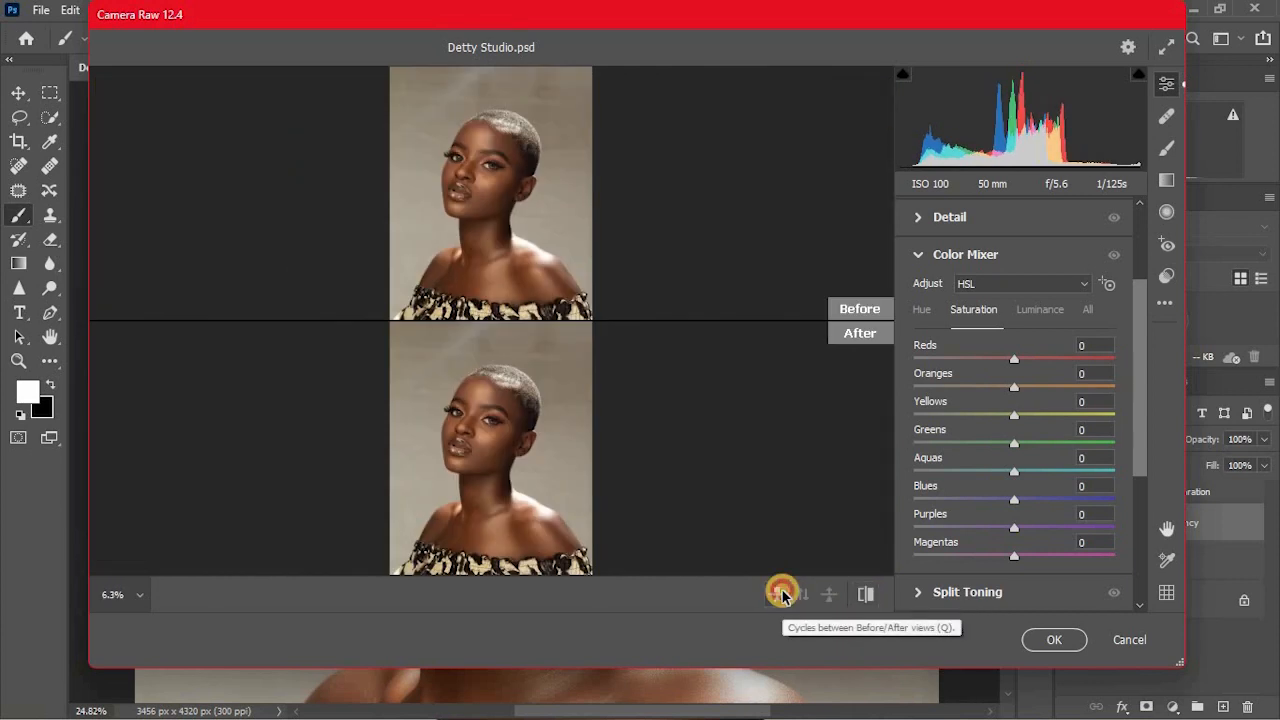
pyautogui.click(782, 595)
pyautogui.click(782, 595)
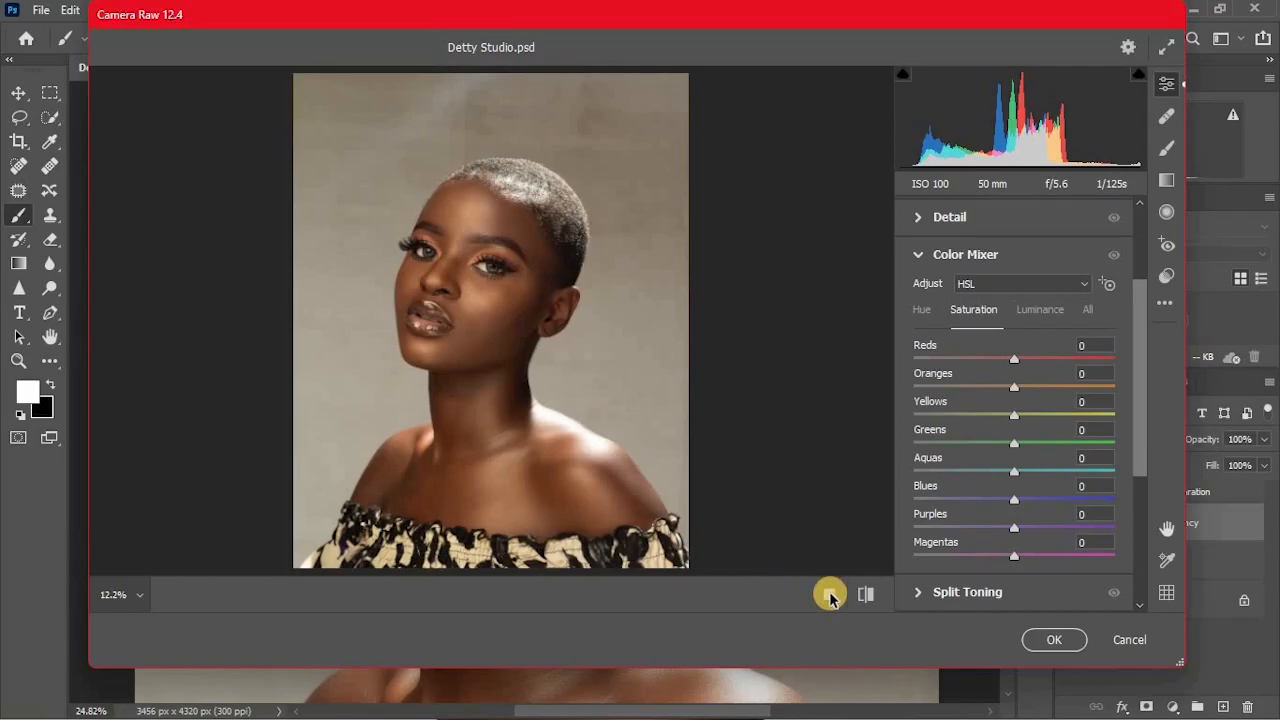
pyautogui.click(434, 274)
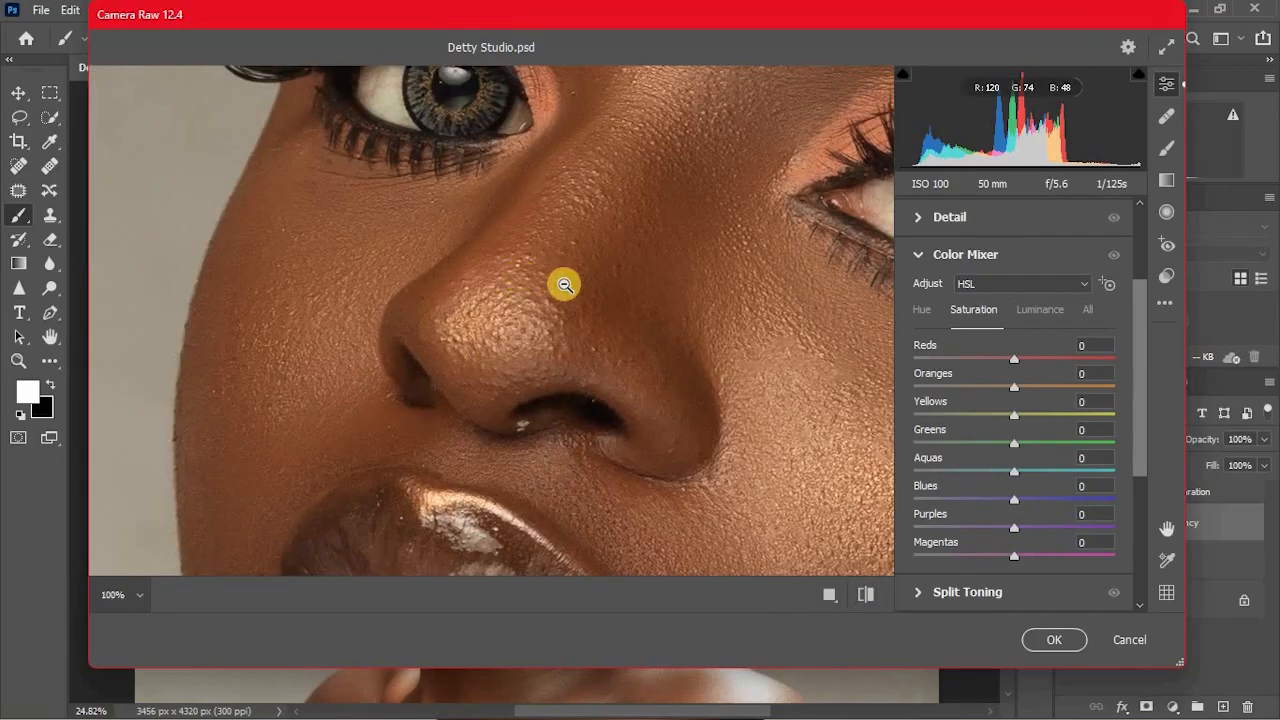
pyautogui.keyDown('alt'); pyautogui.click(565, 285); pyautogui.keyUp('alt')
pyautogui.keyDown('alt'); pyautogui.click(565, 285); pyautogui.keyUp('alt')
pyautogui.keyDown('alt'); pyautogui.click(565, 286); pyautogui.keyUp('alt')
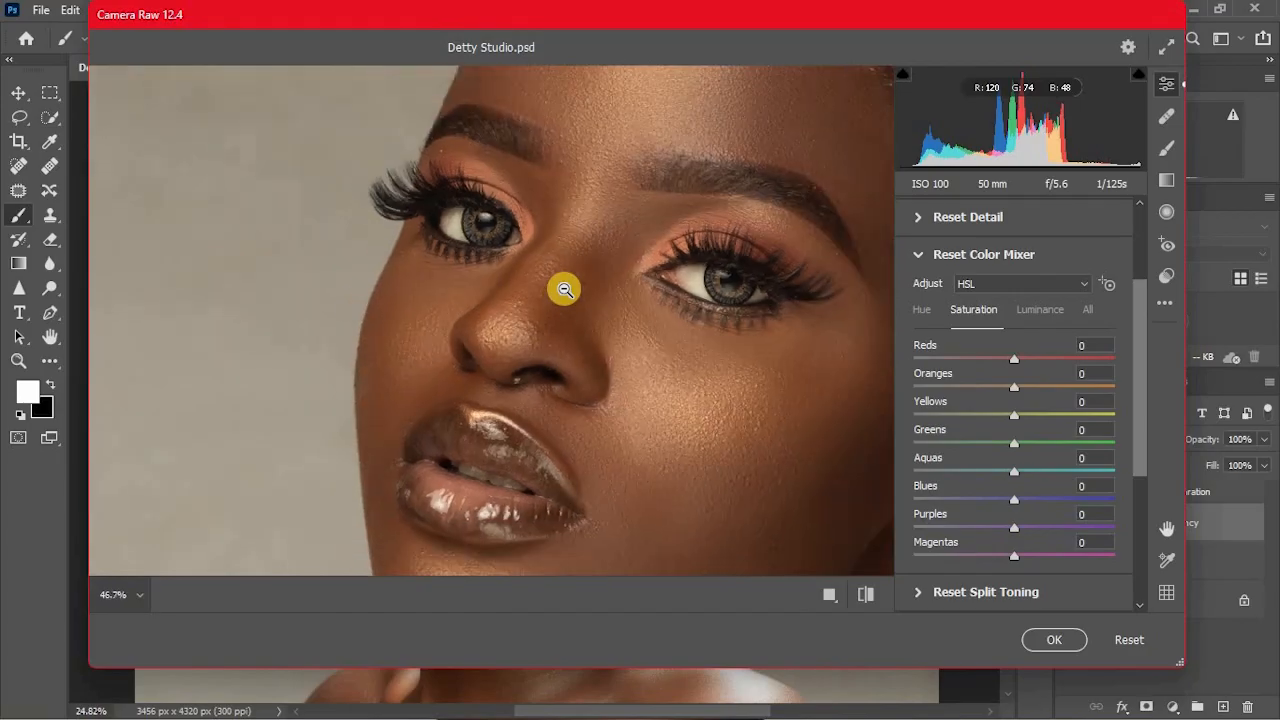
# Set the Color Mixer saturation to +11 for reds, +10 for oranges, +8 for yellows, and +19 for both purples and magentas
pyautogui.keyDown('alt'); pyautogui.click(565, 288); pyautogui.keyUp('alt')
pyautogui.keyDown('alt'); pyautogui.click(565, 289); pyautogui.keyUp('alt')
pyautogui.keyDown('alt'); pyautogui.click(565, 289); pyautogui.keyUp('alt')
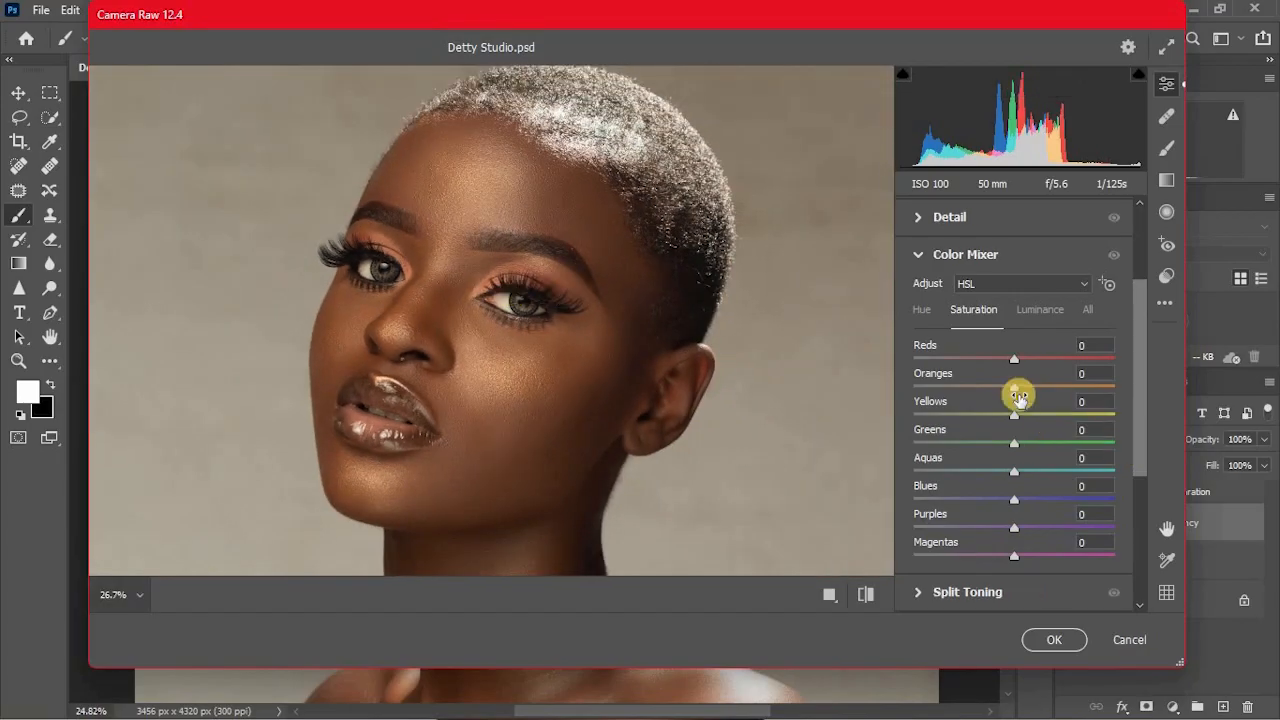
pyautogui.moveTo(1017, 364); pyautogui.dragTo(1033, 391)
pyautogui.click(1014, 388)
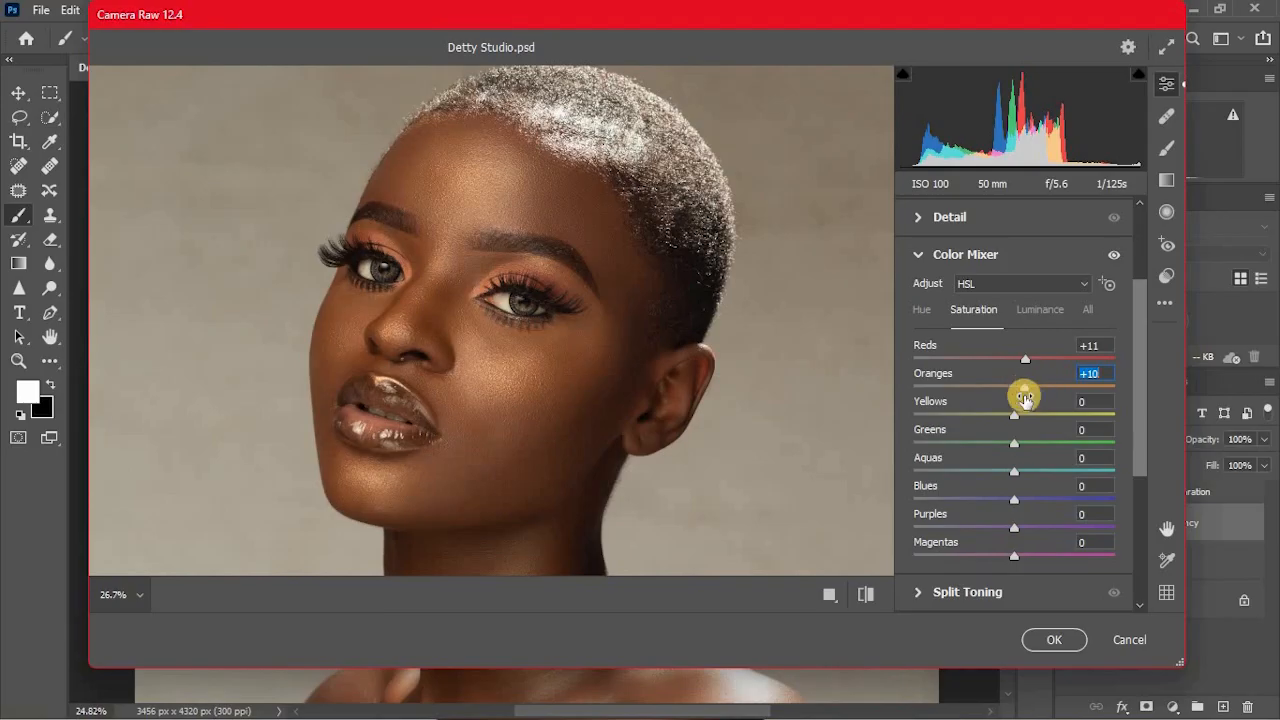
pyautogui.moveTo(1014, 413)
pyautogui.mouseDown()
pyautogui.moveTo(1163, 417)
pyautogui.moveTo(966, 420)
pyautogui.moveTo(1077, 420)
pyautogui.moveTo(1027, 421)
pyautogui.mouseUp()
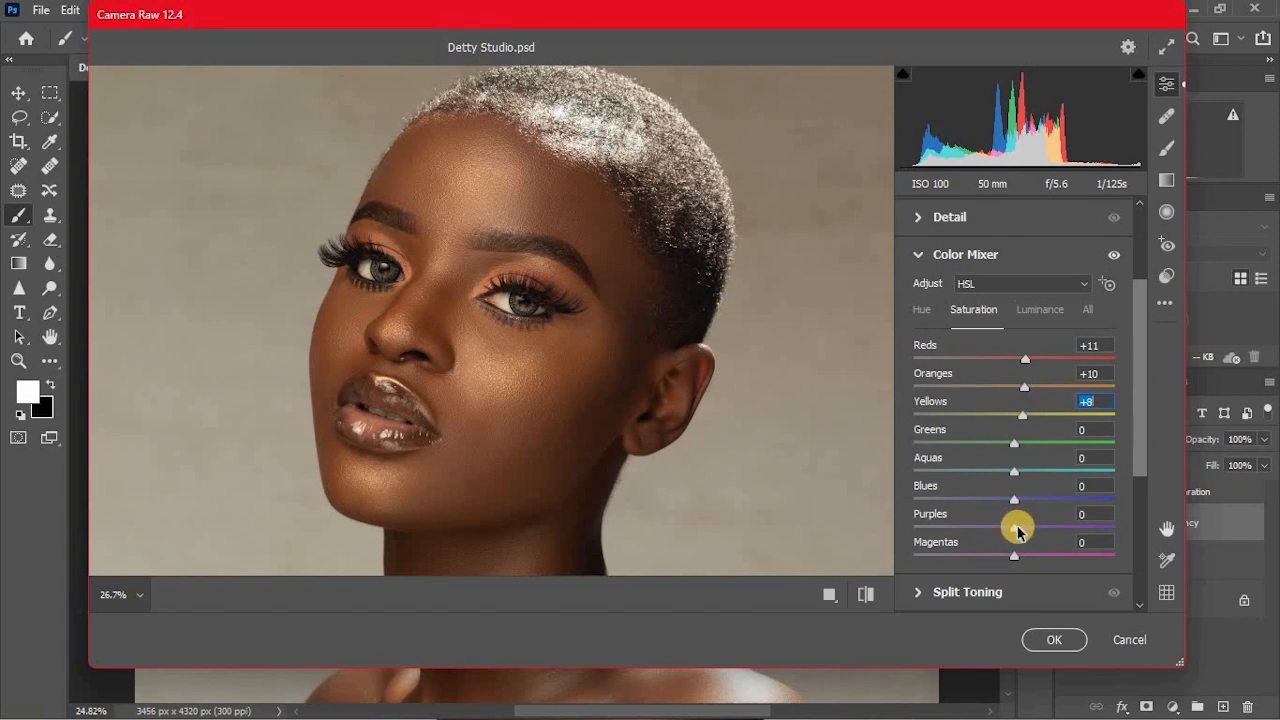
pyautogui.moveTo(1017, 530); pyautogui.dragTo(1048, 564)
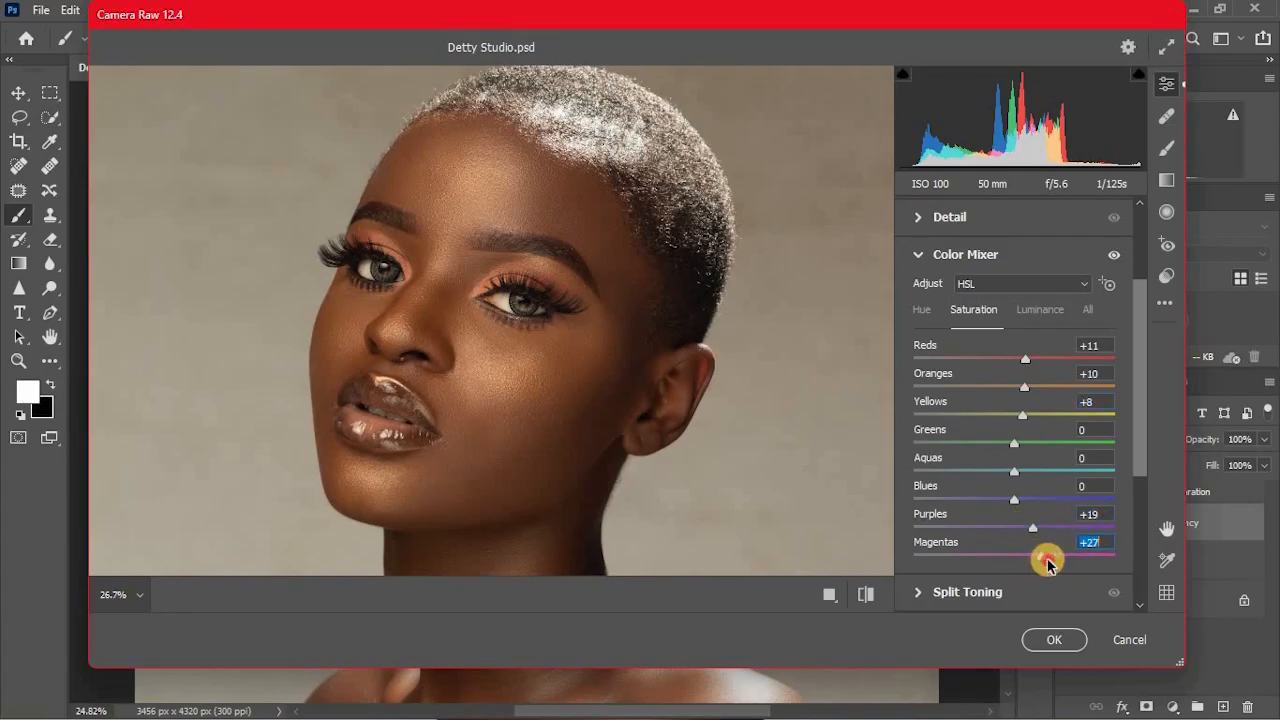
# Switch the Color Mixer to Color adjustment and set reds to saturation +23 and luminance +10, and oranges to saturation +20
pyautogui.click(1065, 285)
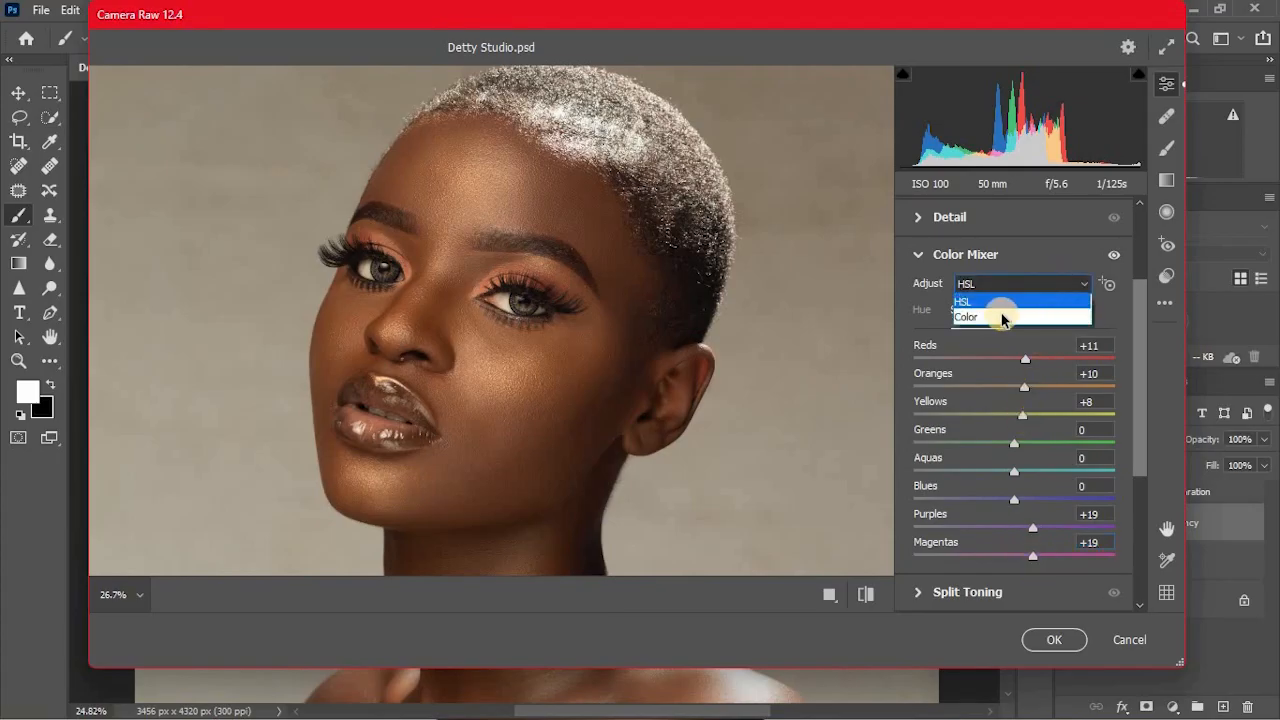
pyautogui.click(997, 316)
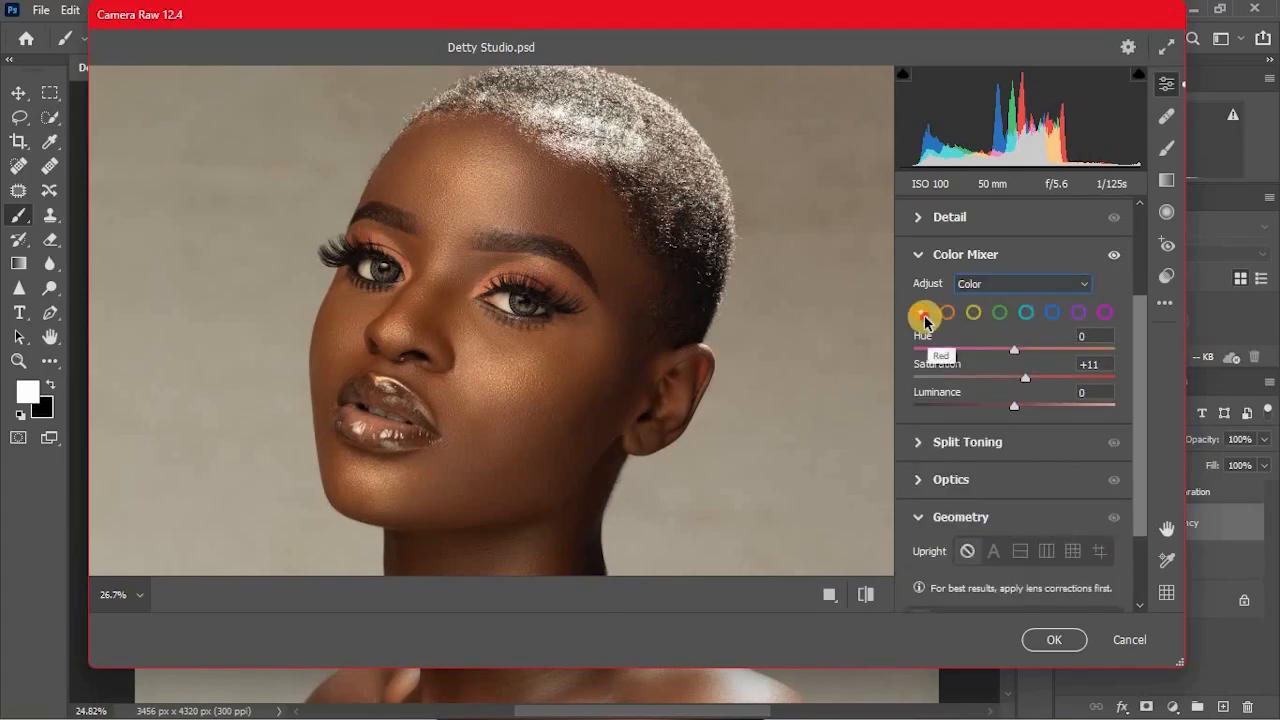
pyautogui.moveTo(1027, 380); pyautogui.dragTo(1025, 406)
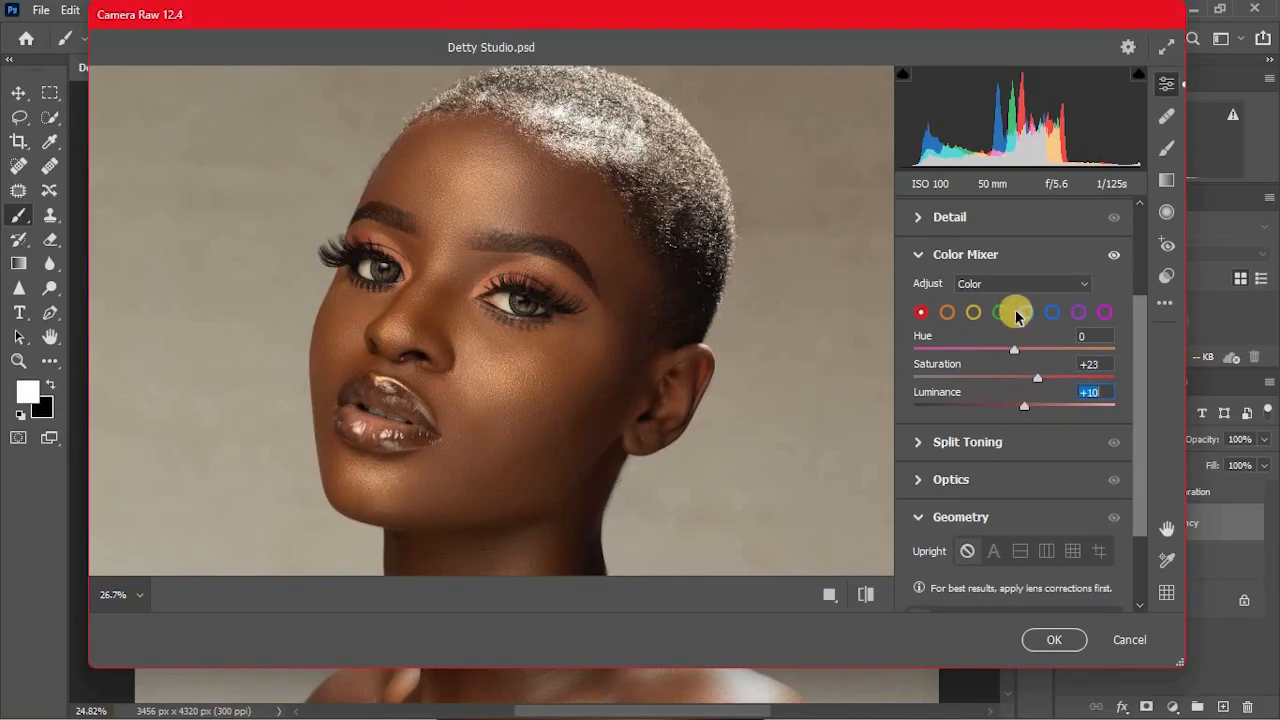
pyautogui.click(942, 312)
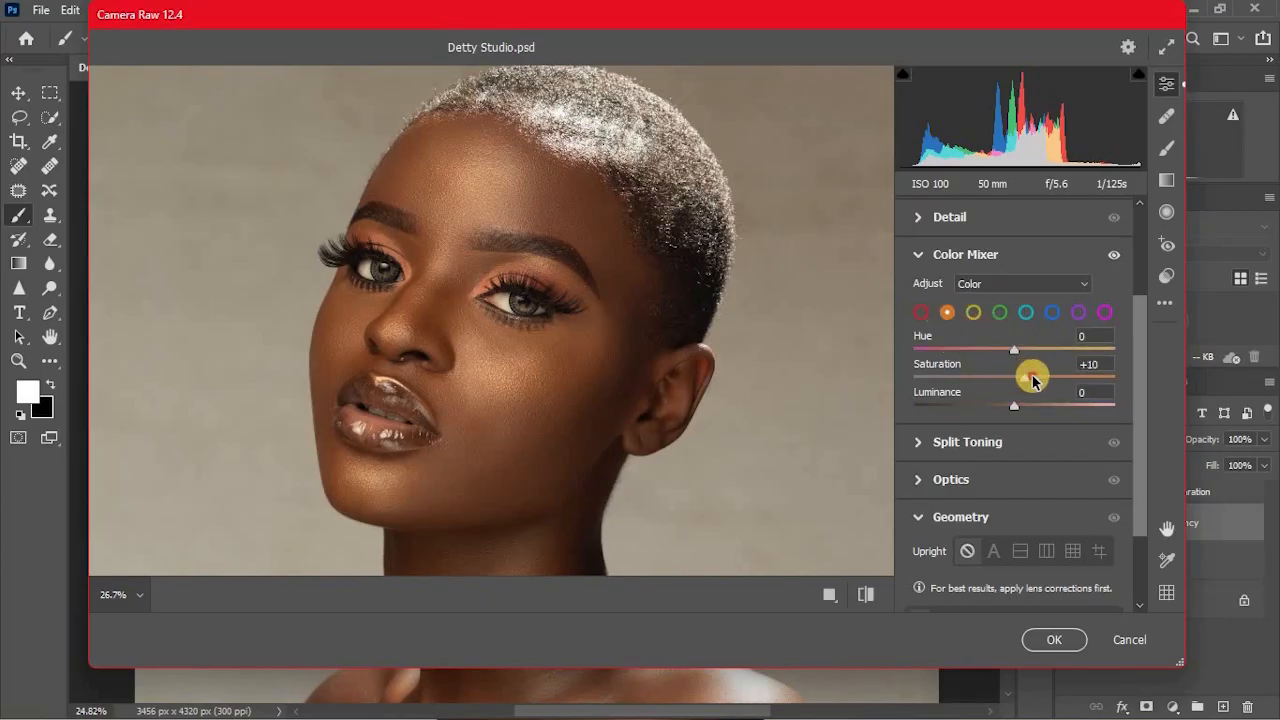
pyautogui.moveTo(1030, 379)
pyautogui.mouseDown()
pyautogui.moveTo(1090, 379)
pyautogui.moveTo(1038, 382)
pyautogui.mouseUp()
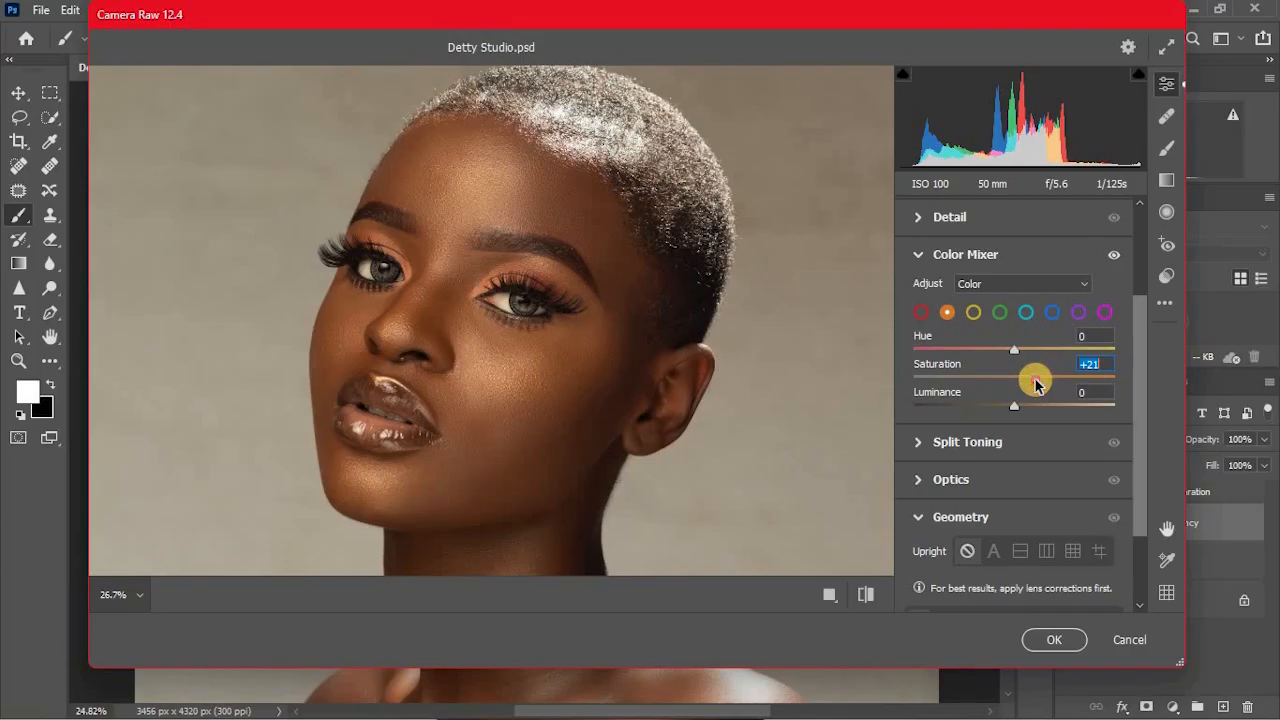
pyautogui.moveTo(1036, 384); pyautogui.dragTo(1034, 380)
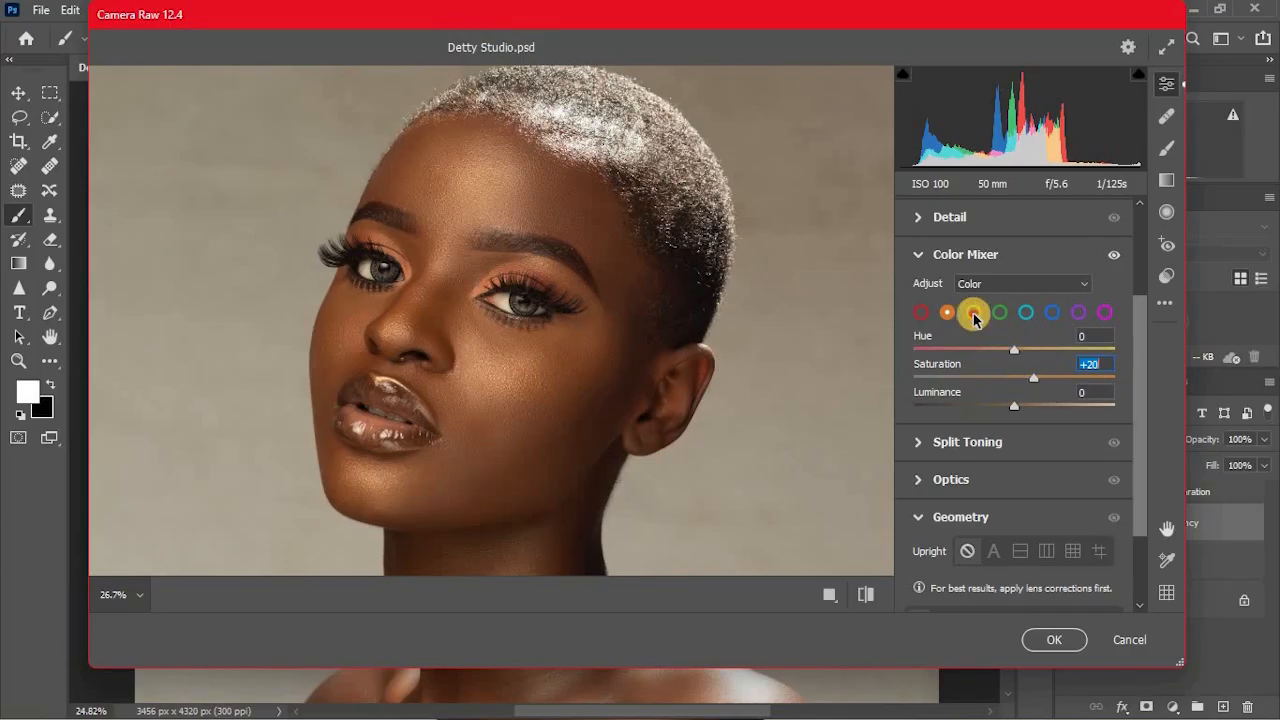
# Set the yellows to saturation +28 and luminance +12, and the magentas to saturation +28
pyautogui.click(974, 315)
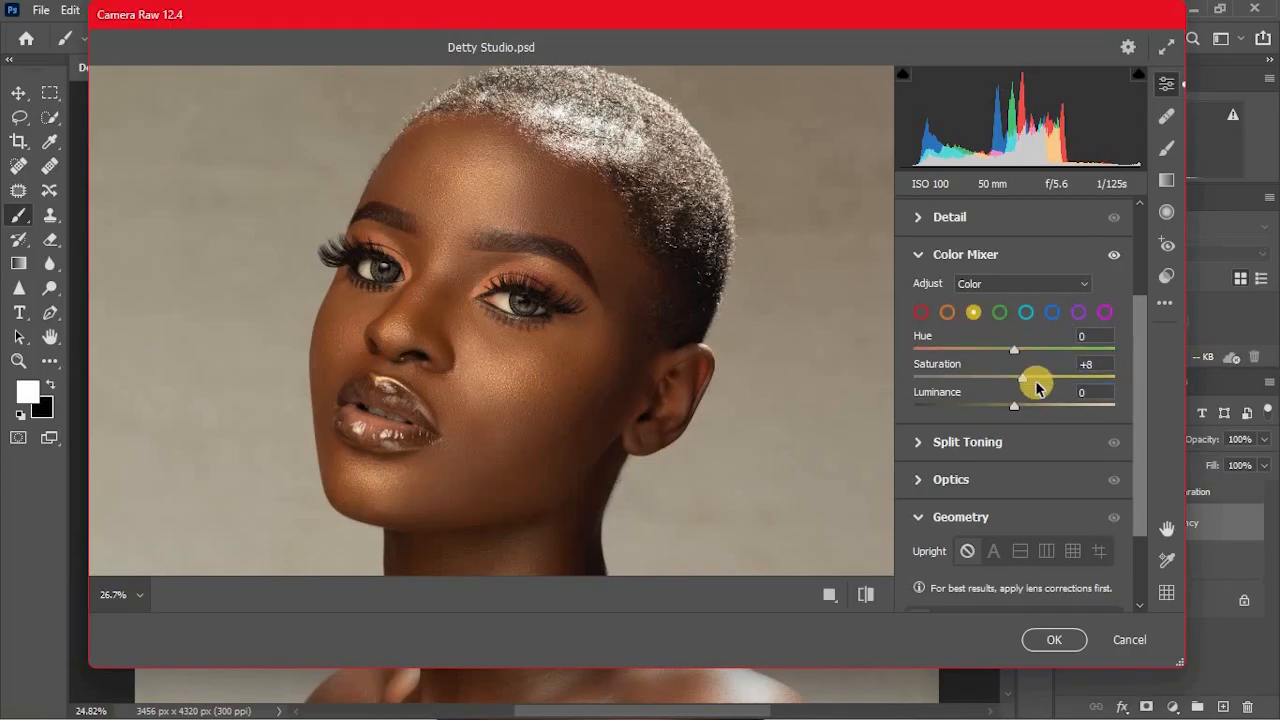
pyautogui.moveTo(1021, 380); pyautogui.dragTo(1025, 410)
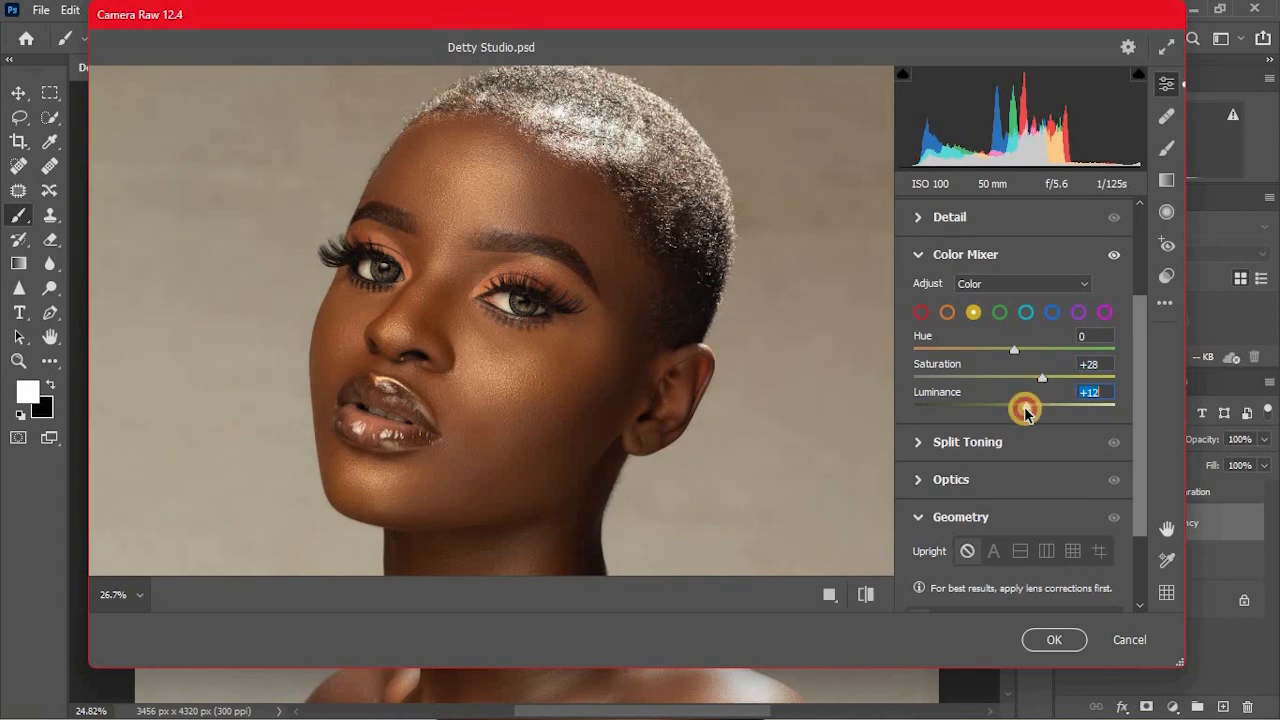
pyautogui.click(1106, 313)
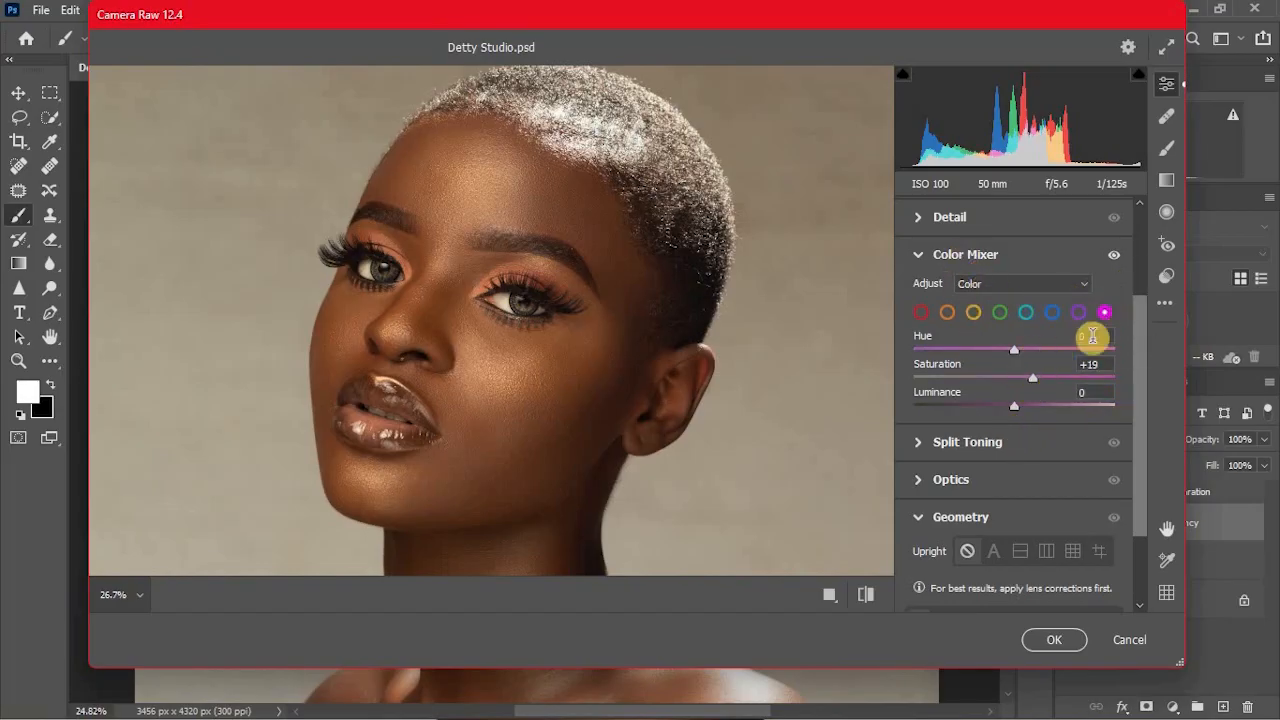
pyautogui.moveTo(1036, 374)
pyautogui.mouseDown()
pyautogui.moveTo(1146, 372)
pyautogui.moveTo(1040, 378)
pyautogui.mouseUp()
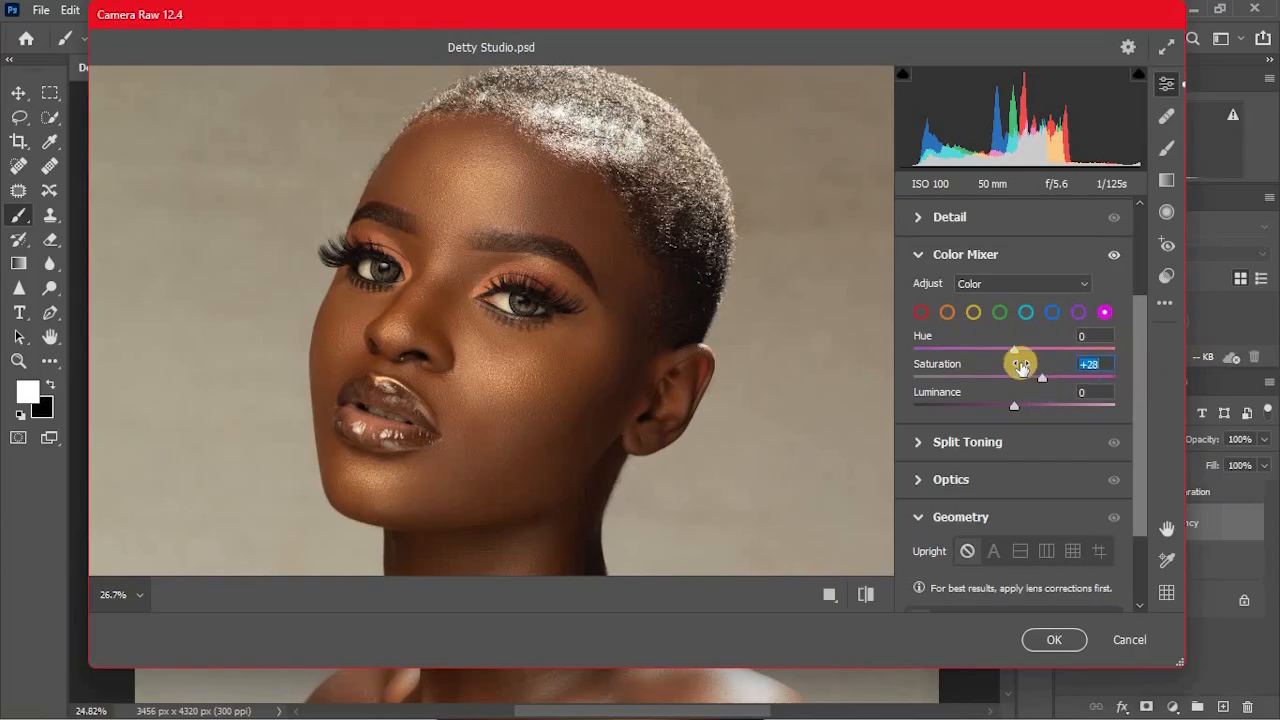
# Set the Blue Primary saturation to +16 in Calibration and compare the portrait with its original settings
pyautogui.click(923, 256)
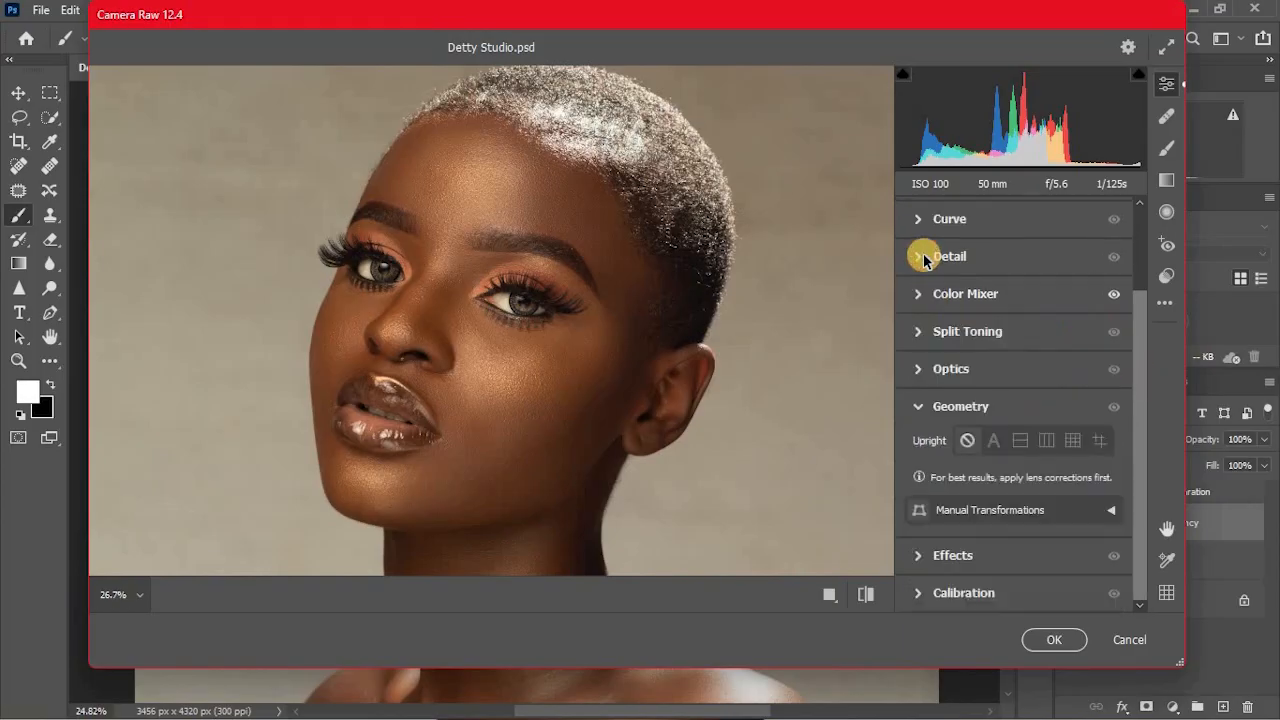
pyautogui.click(926, 595)
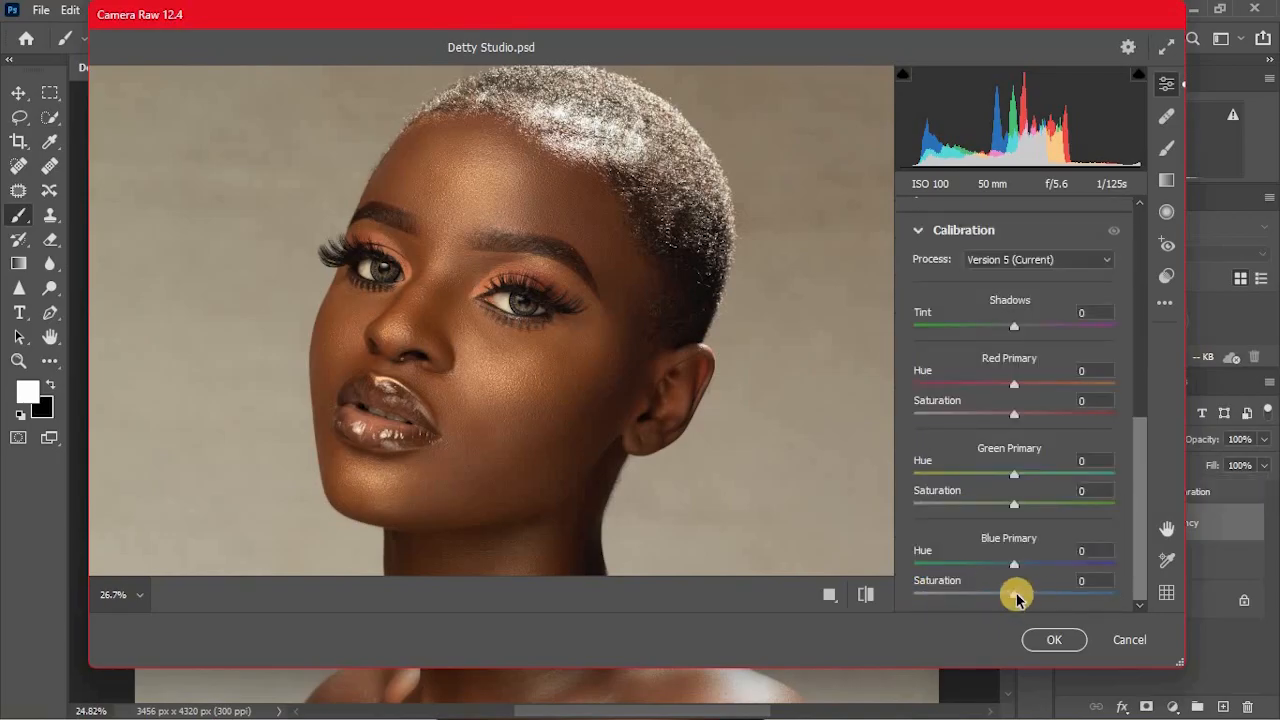
pyautogui.moveTo(1016, 597); pyautogui.dragTo(1036, 597)
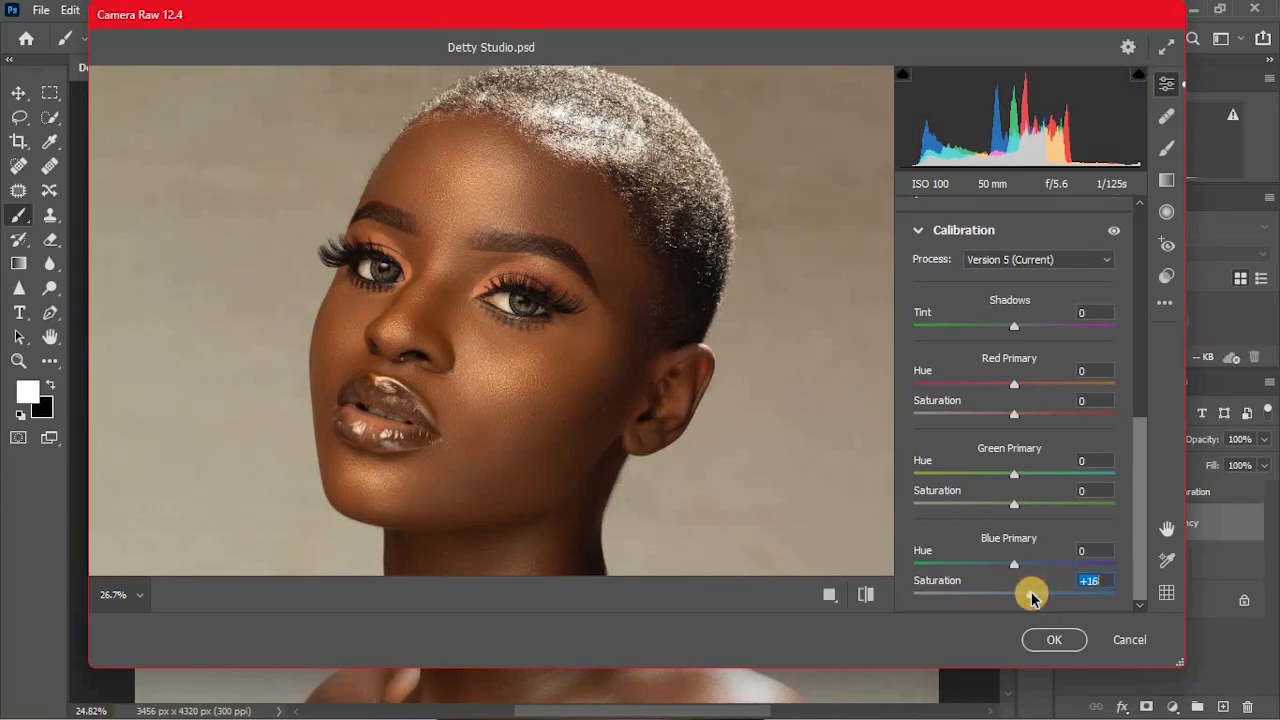
pyautogui.click(864, 598)
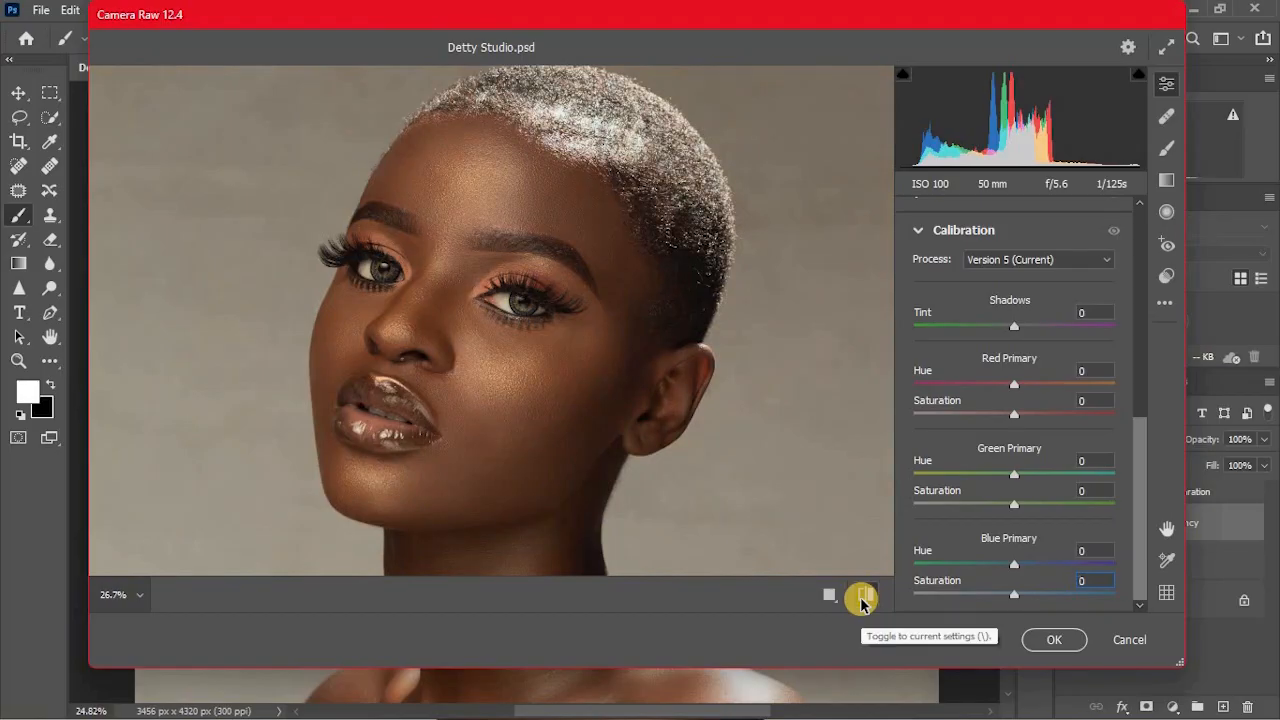
pyautogui.click(864, 598)
pyautogui.click(864, 598)
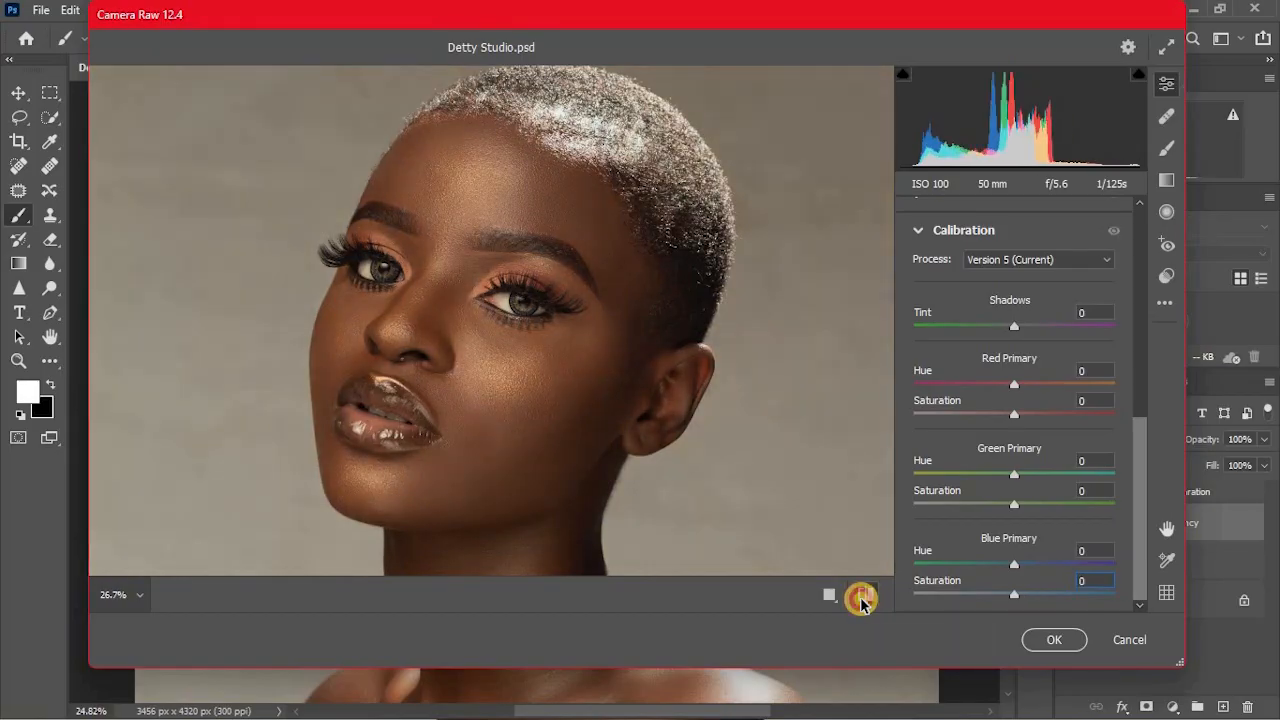
pyautogui.click(862, 600)
# Set the white balance tint to +12 and temperature to -2, compare with the original, and apply the Camera Raw edits
pyautogui.moveTo(1130, 520); pyautogui.dragTo(1151, 280)
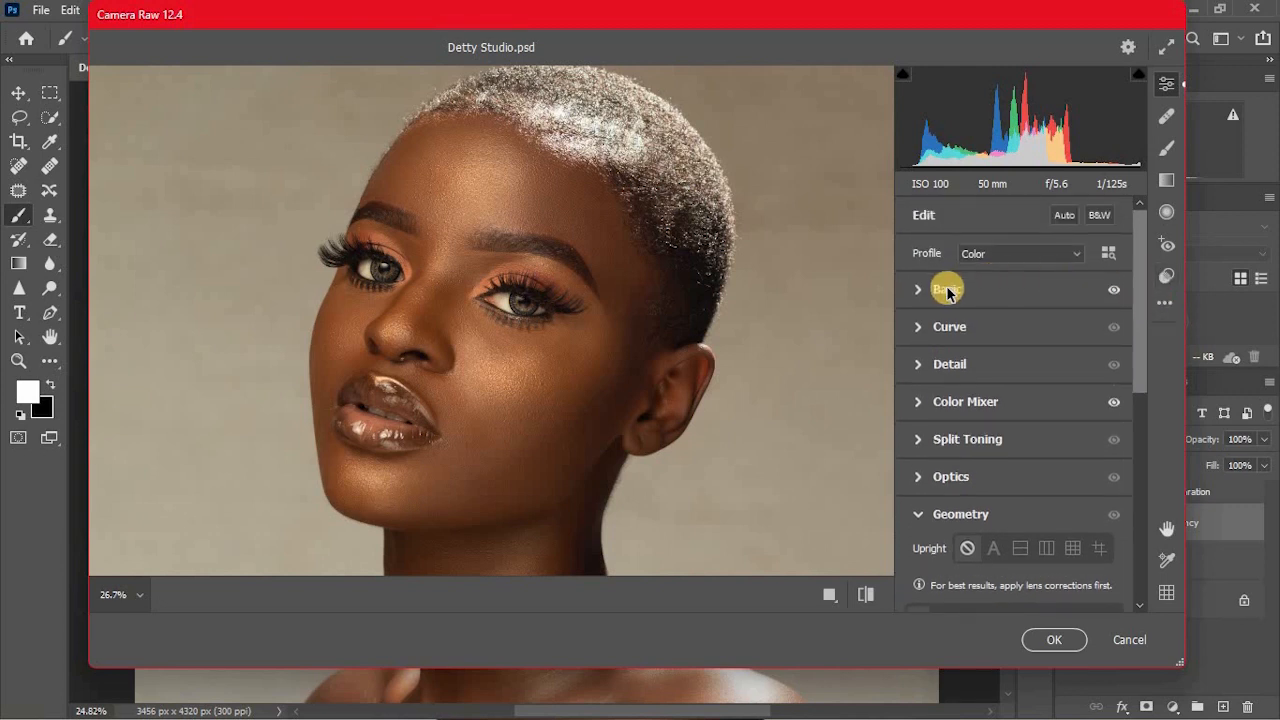
pyautogui.click(916, 290)
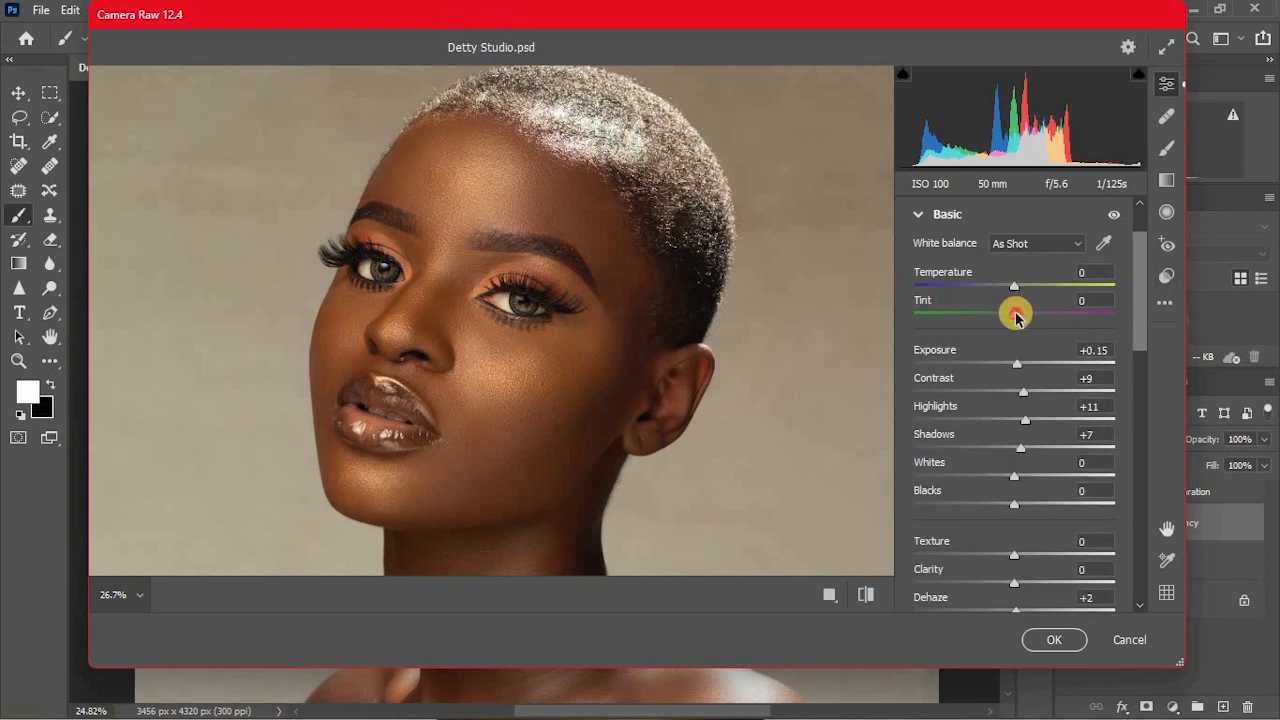
pyautogui.moveTo(1016, 317); pyautogui.dragTo(1032, 318)
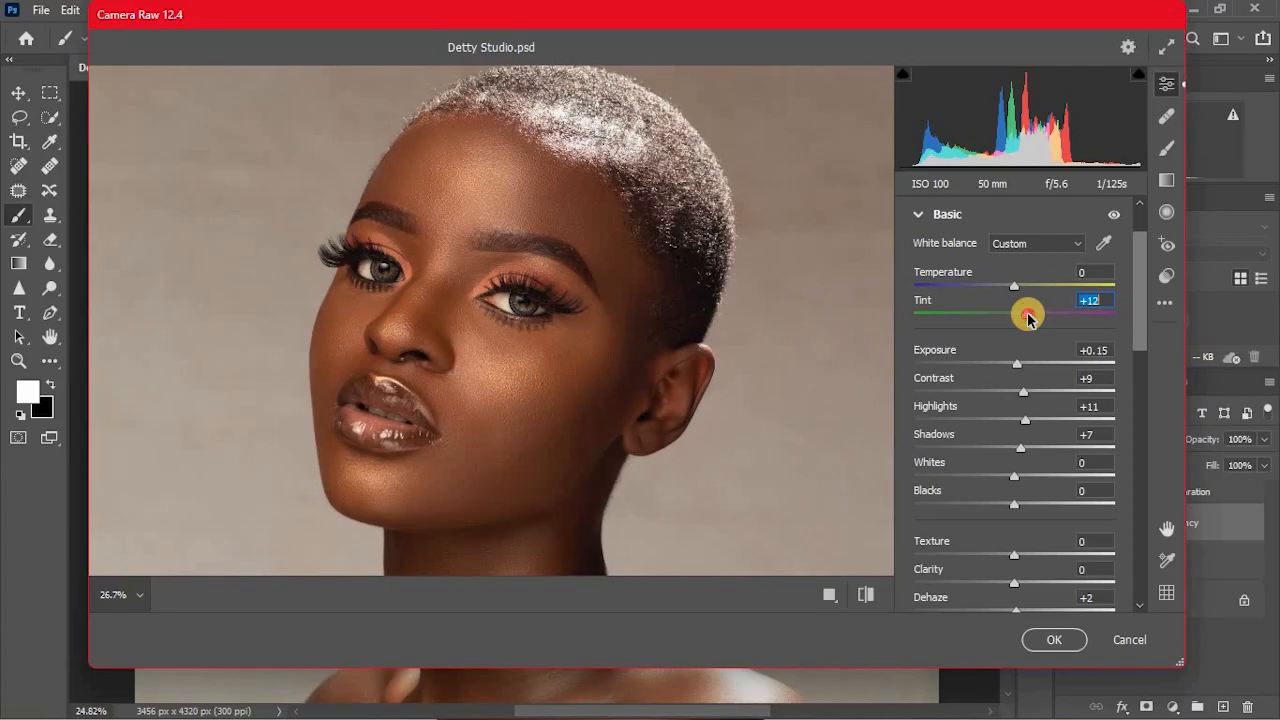
pyautogui.moveTo(1024, 318); pyautogui.dragTo(1030, 319)
pyautogui.moveTo(1021, 288); pyautogui.dragTo(1015, 285)
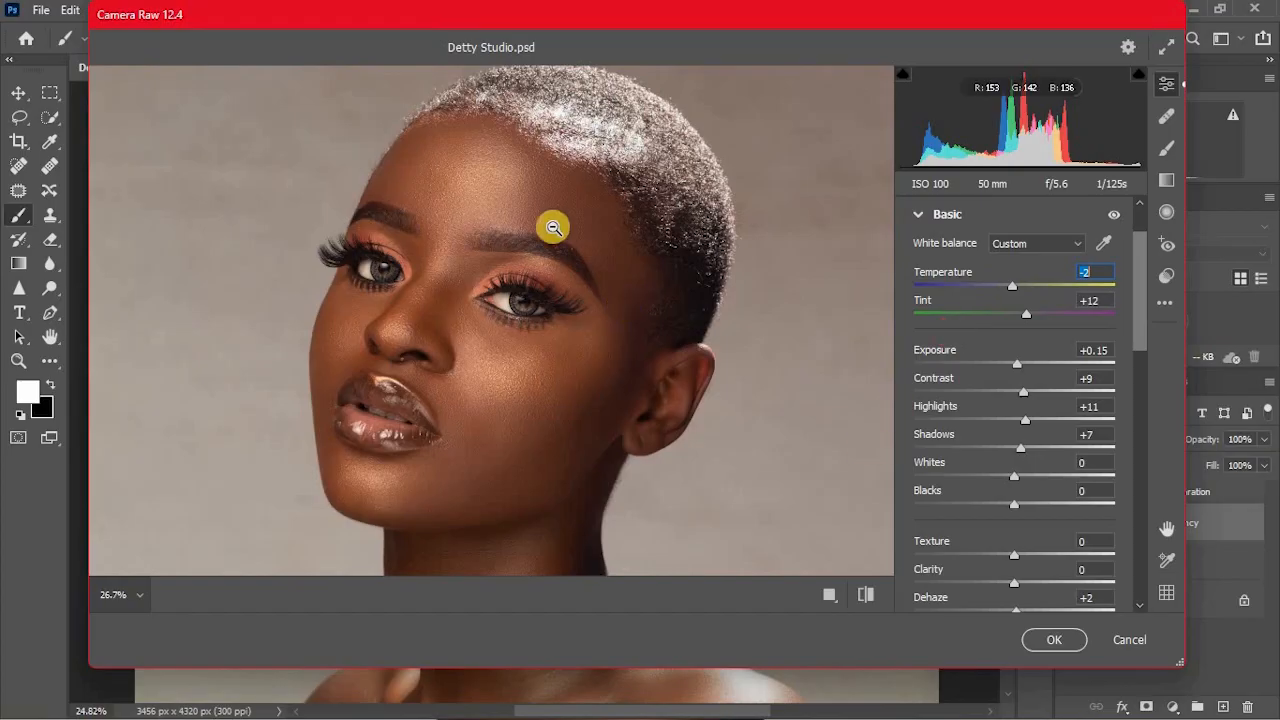
pyautogui.click(869, 593)
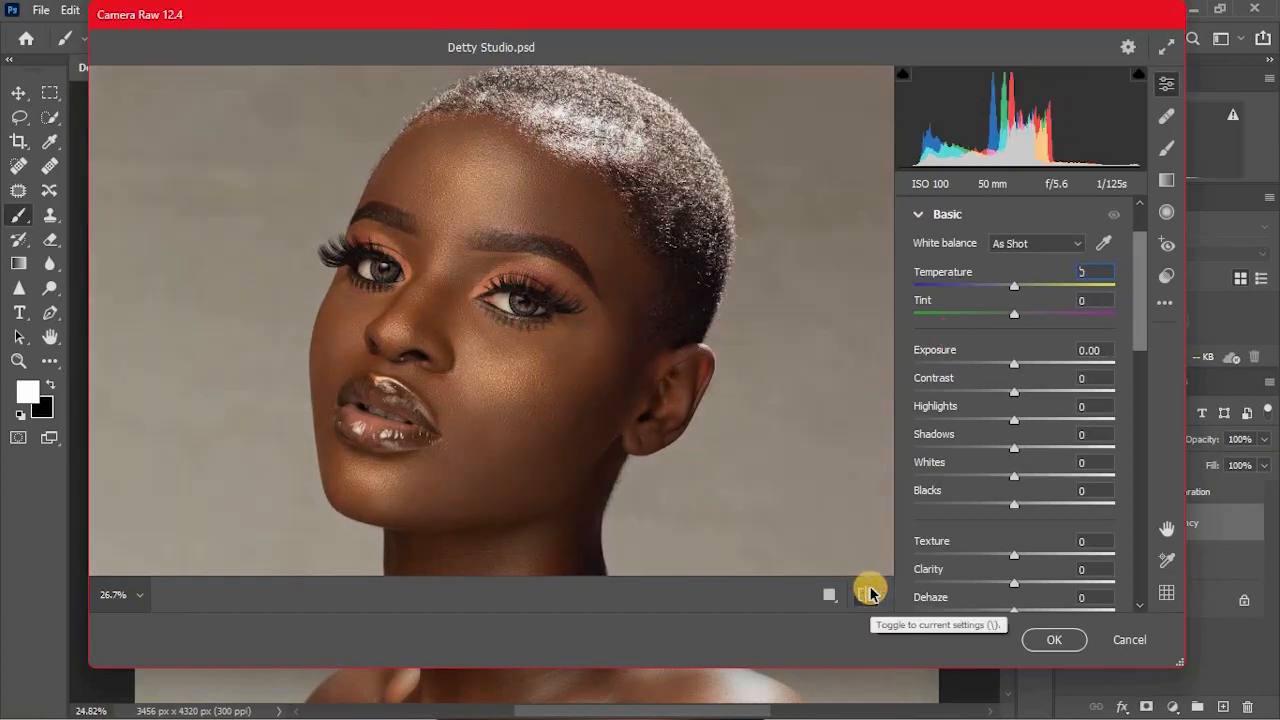
pyautogui.click(869, 593)
pyautogui.click(1075, 641)
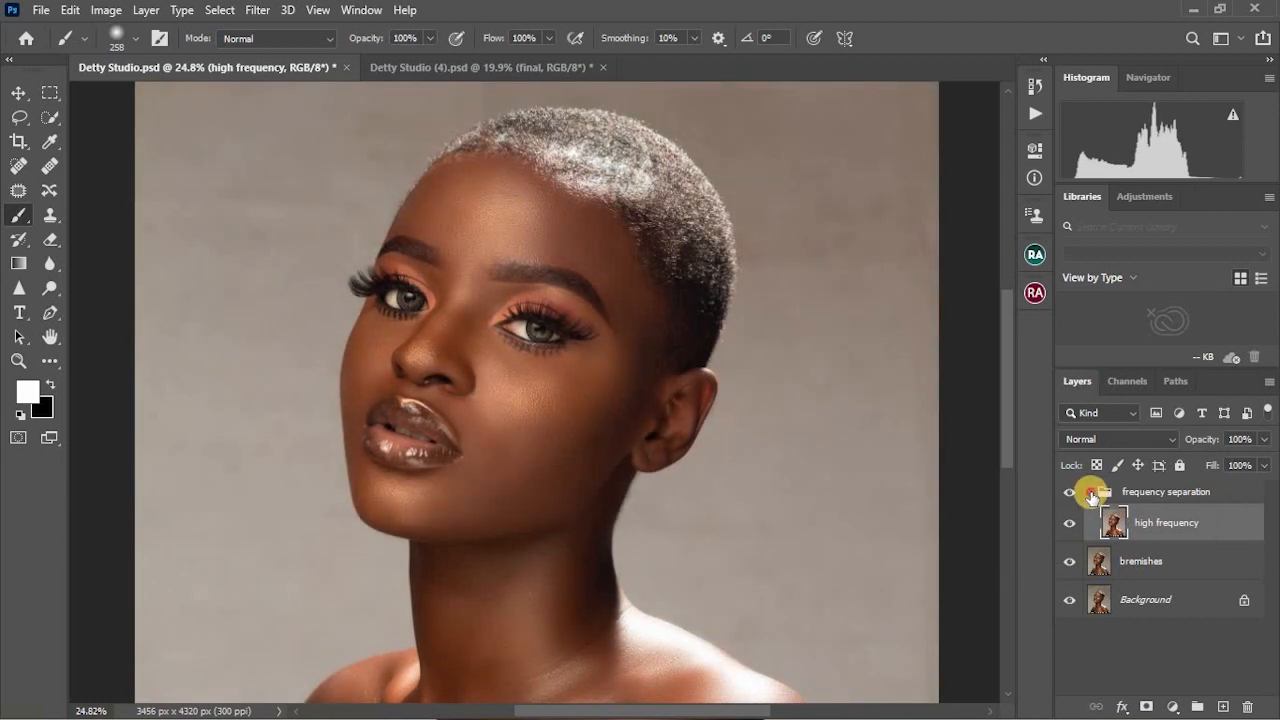
# Collapse the frequency separation group and toggle its visibility to compare the portrait with and without the retouching
pyautogui.click(1091, 492)
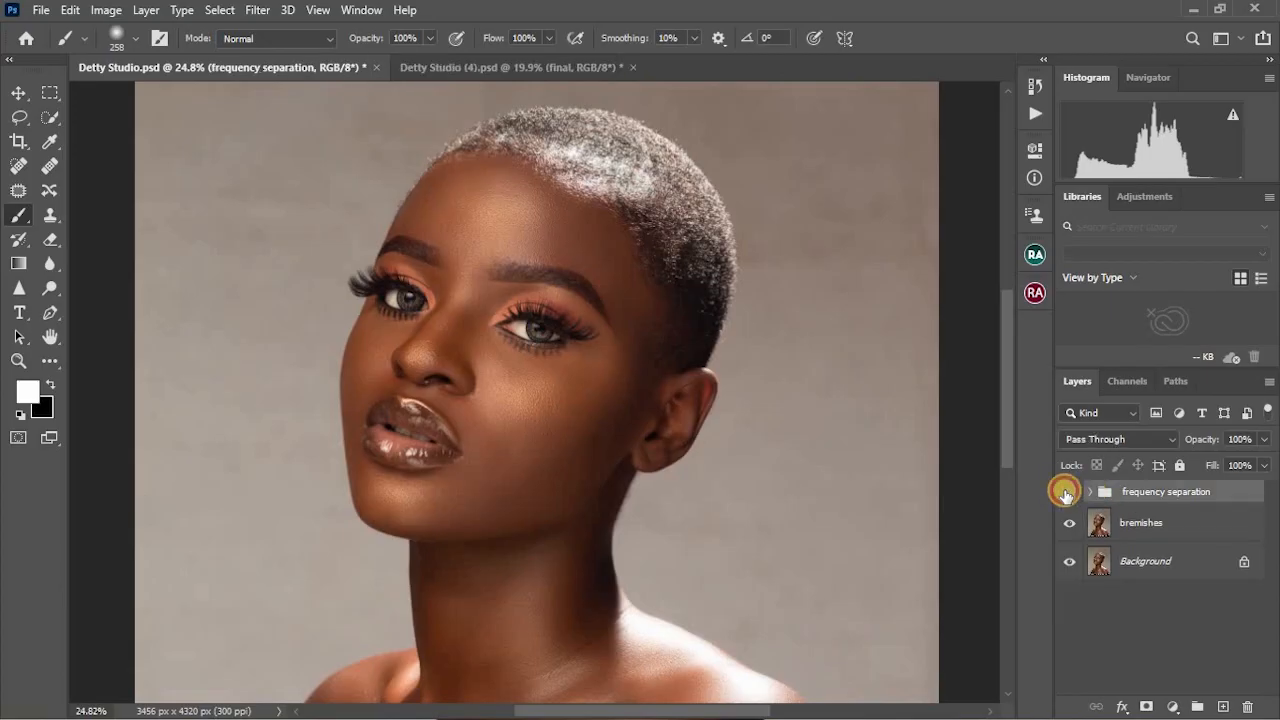
pyautogui.click(1068, 492)
pyautogui.click(1066, 493)
# Run the Magical Skin Tone action from Beauty Retouch to add a masked skin tone correction group
pyautogui.click(1035, 257)
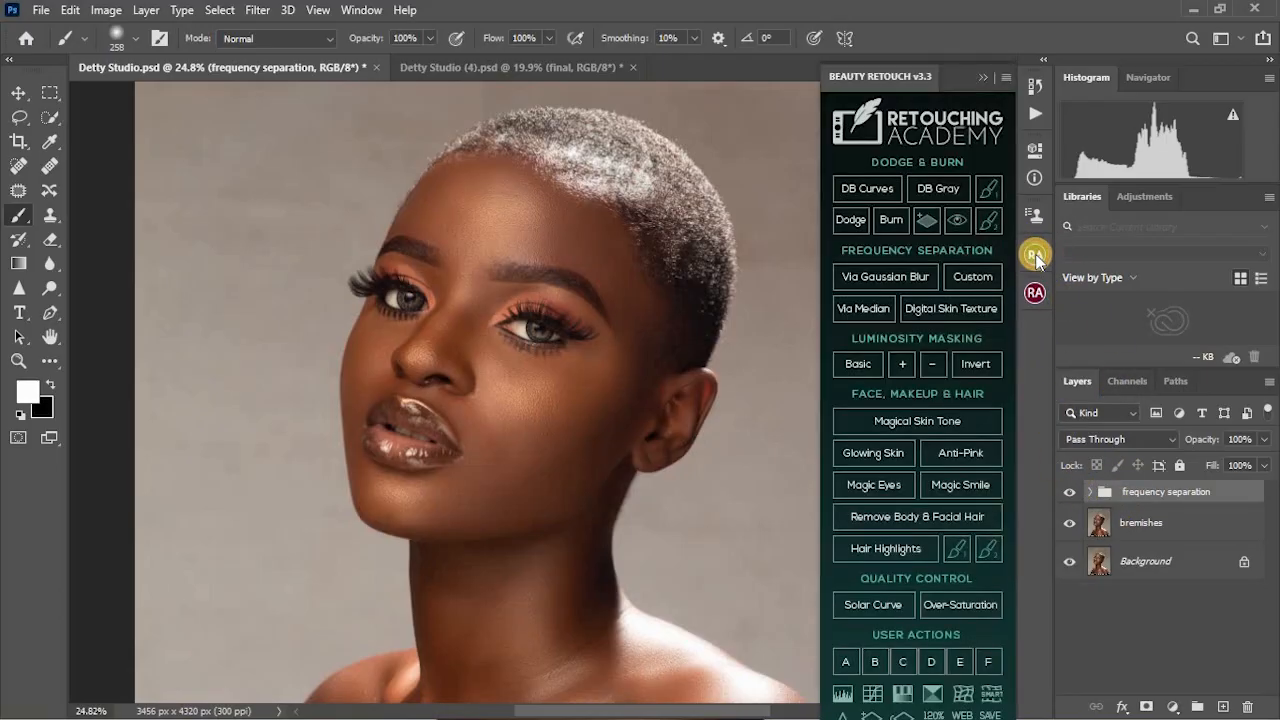
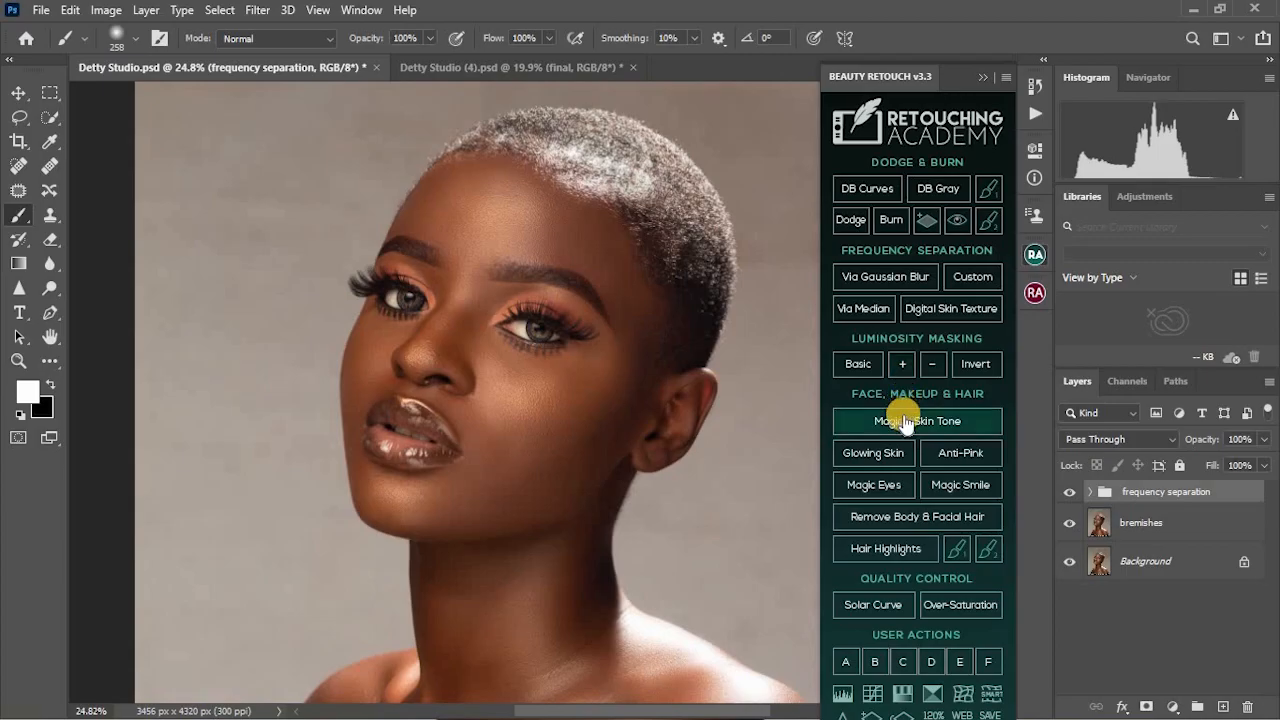
pyautogui.click(904, 425)
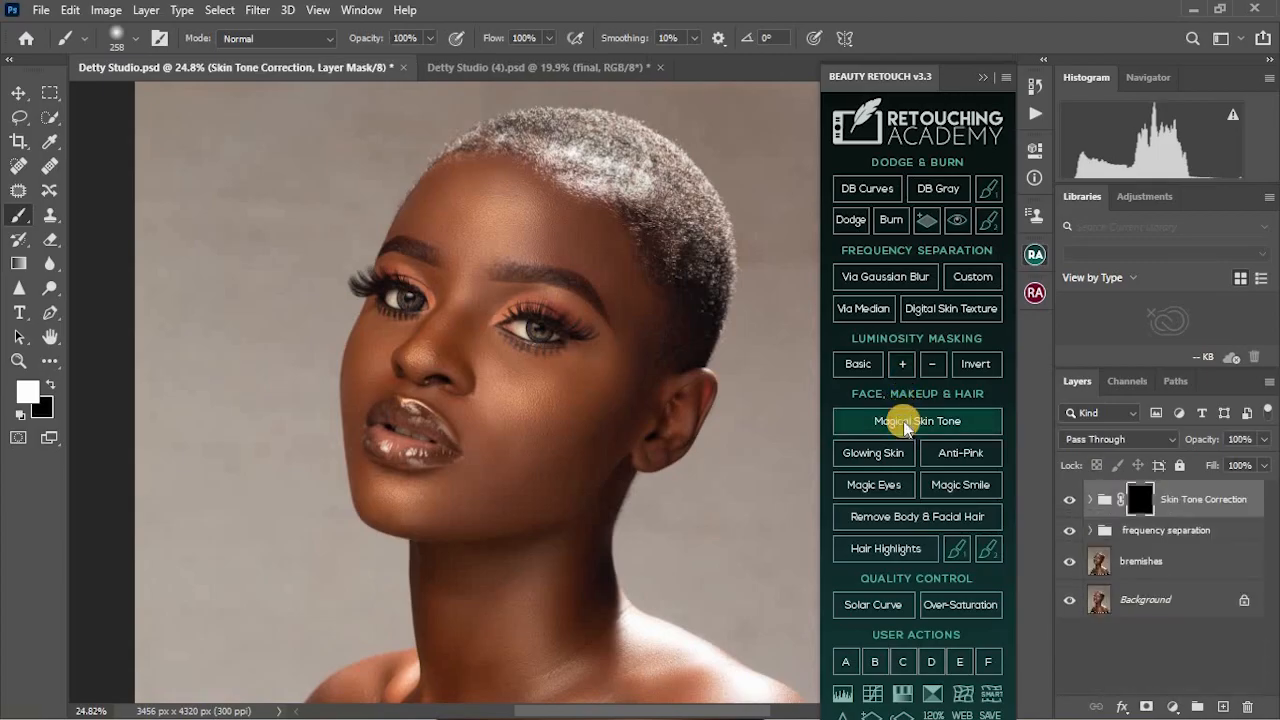
pyautogui.click(981, 80)
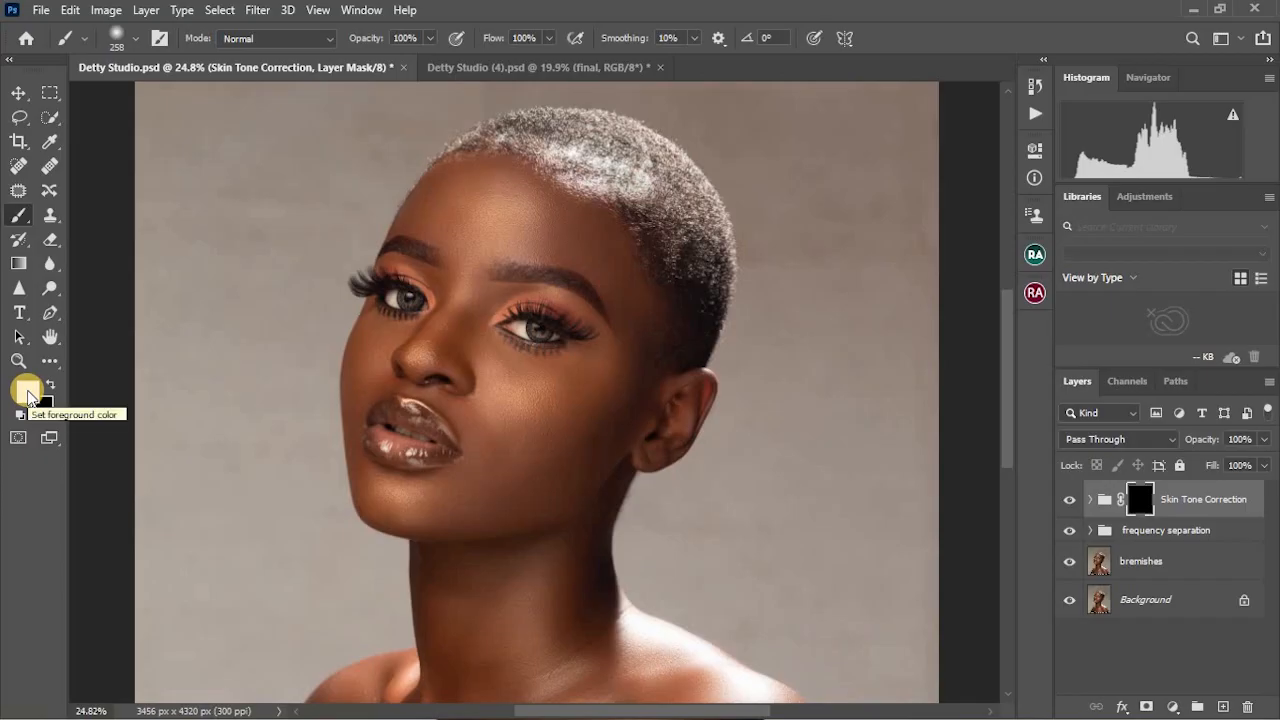
# Paint white with a size 499 soft brush on the Skin Tone Correction mask over the forehead, cheeks, nose and mouth area
pyautogui.scroll(2, 470, 240)
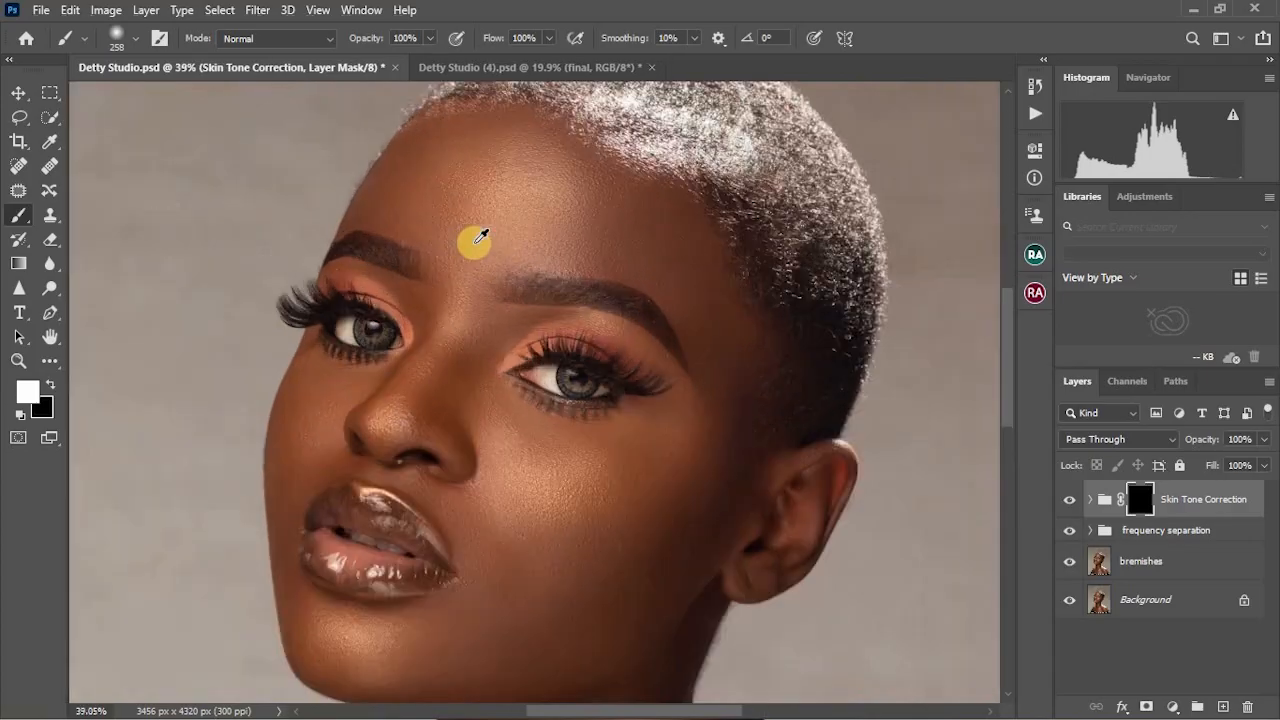
pyautogui.moveTo(470, 221); pyautogui.dragTo(512, 233)
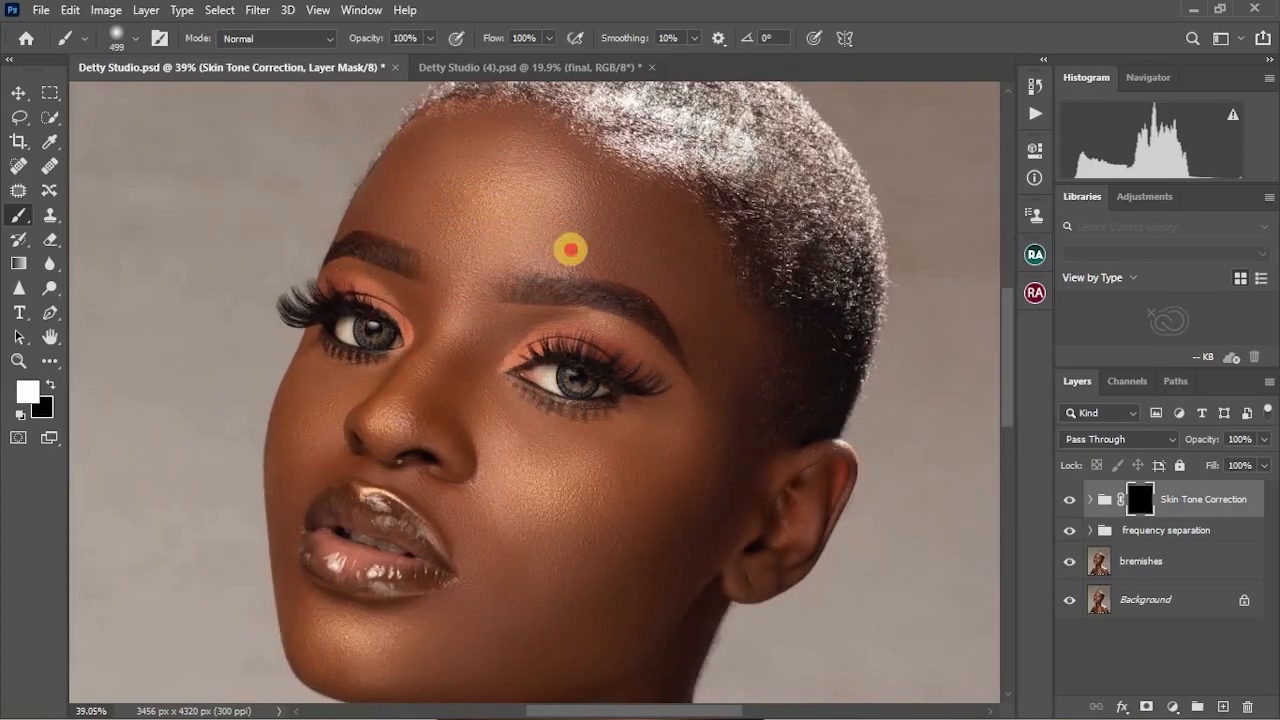
pyautogui.scroll(-2, 501, 283)
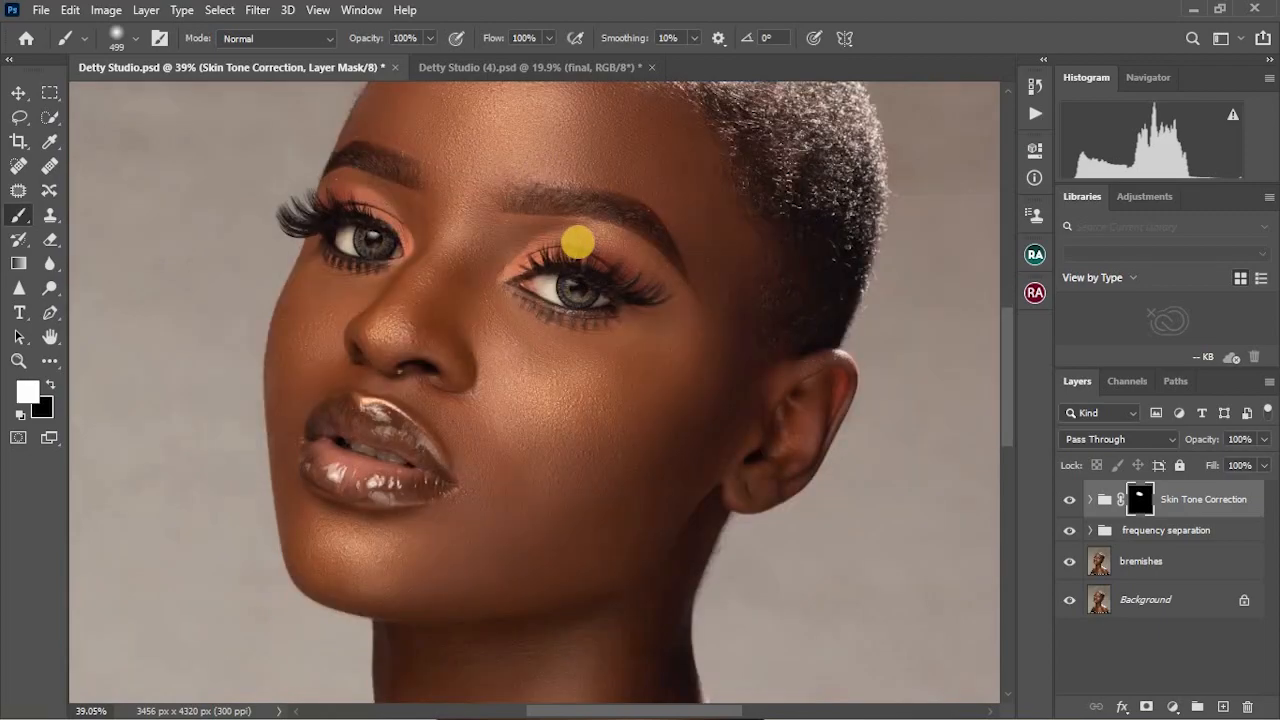
pyautogui.moveTo(580, 237); pyautogui.dragTo(658, 343)
pyautogui.moveTo(539, 526); pyautogui.dragTo(463, 543)
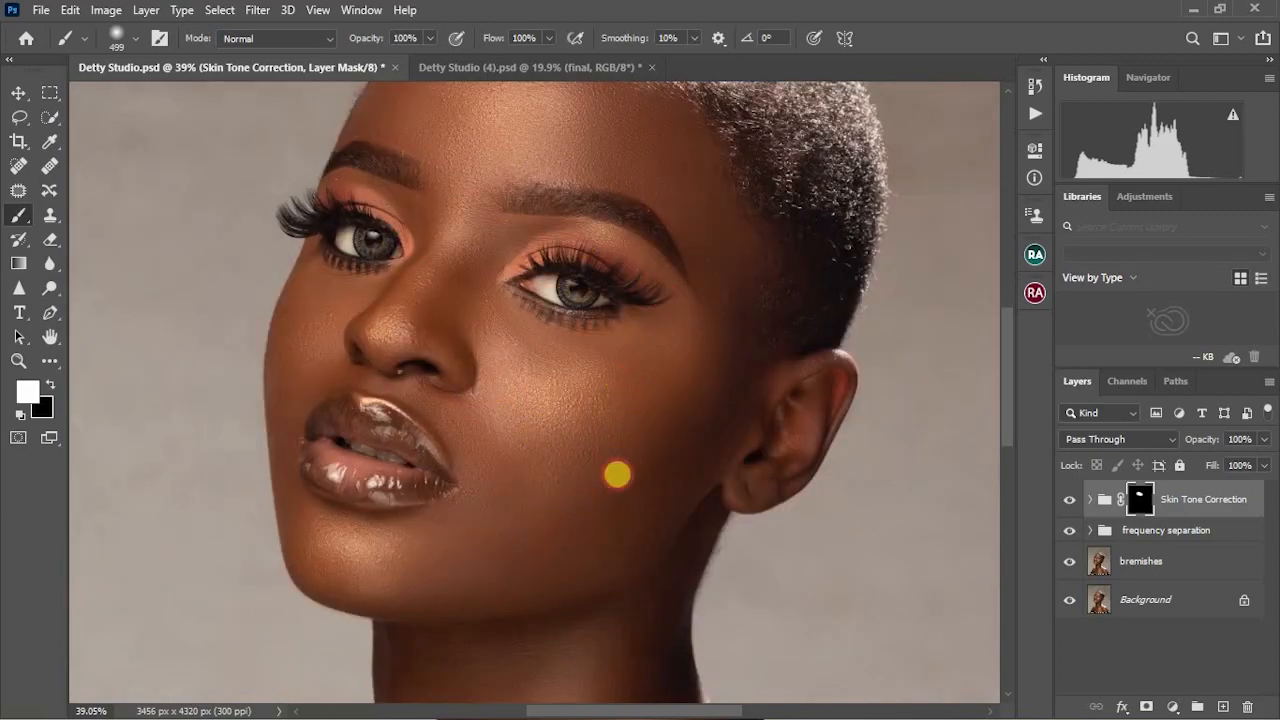
pyautogui.moveTo(682, 370)
pyautogui.mouseDown()
pyautogui.moveTo(620, 458)
pyautogui.moveTo(506, 444)
pyautogui.mouseUp()
pyautogui.scroll(1, 434, 205)
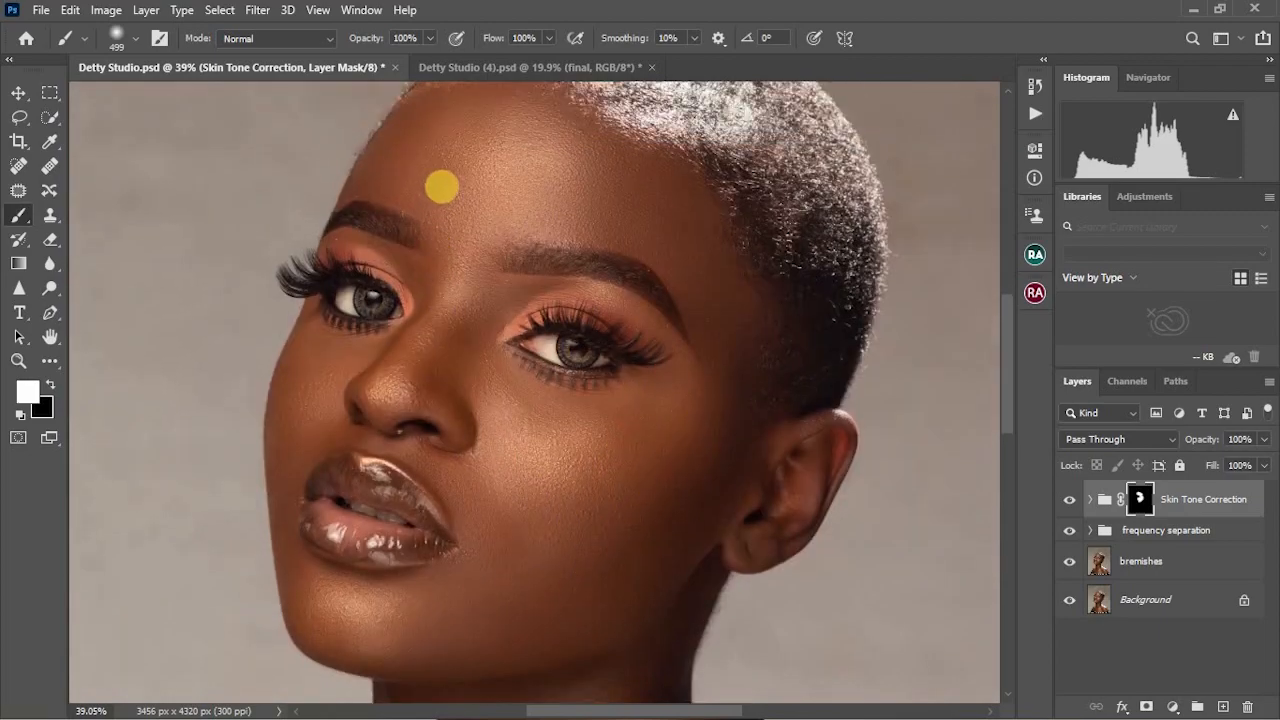
pyautogui.moveTo(359, 387); pyautogui.dragTo(355, 513)
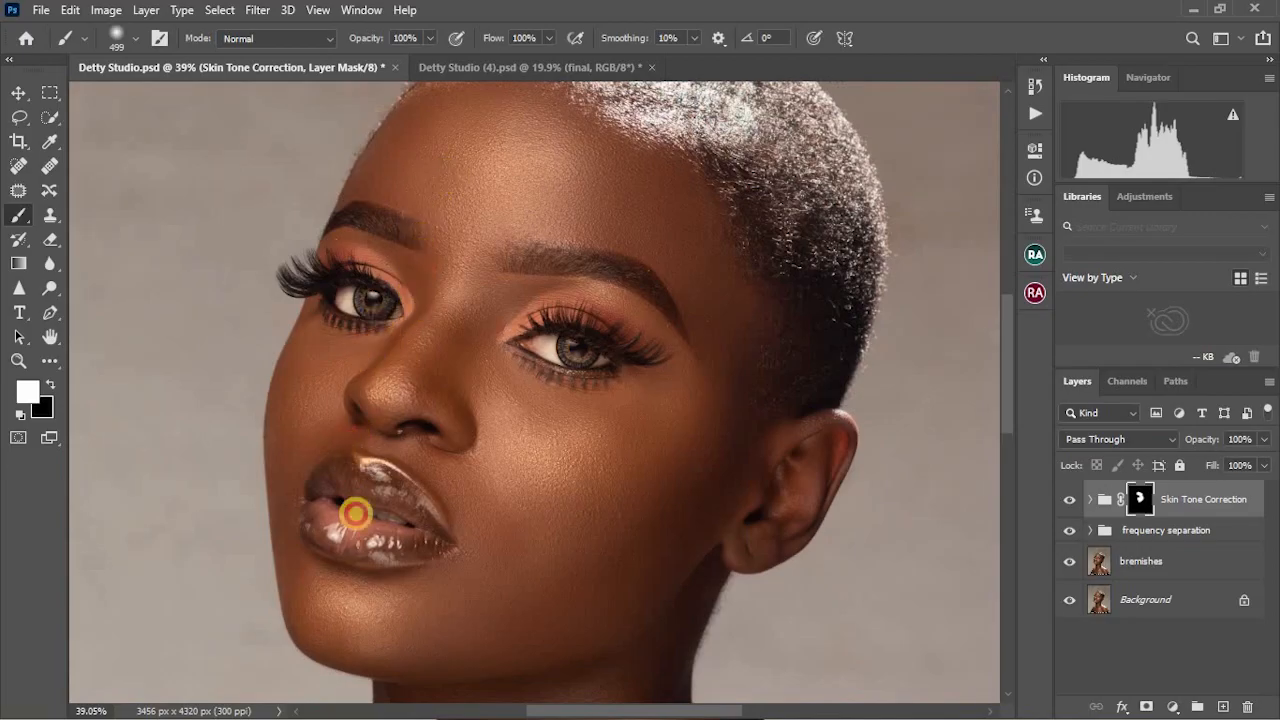
pyautogui.click(406, 469)
pyautogui.click(599, 361)
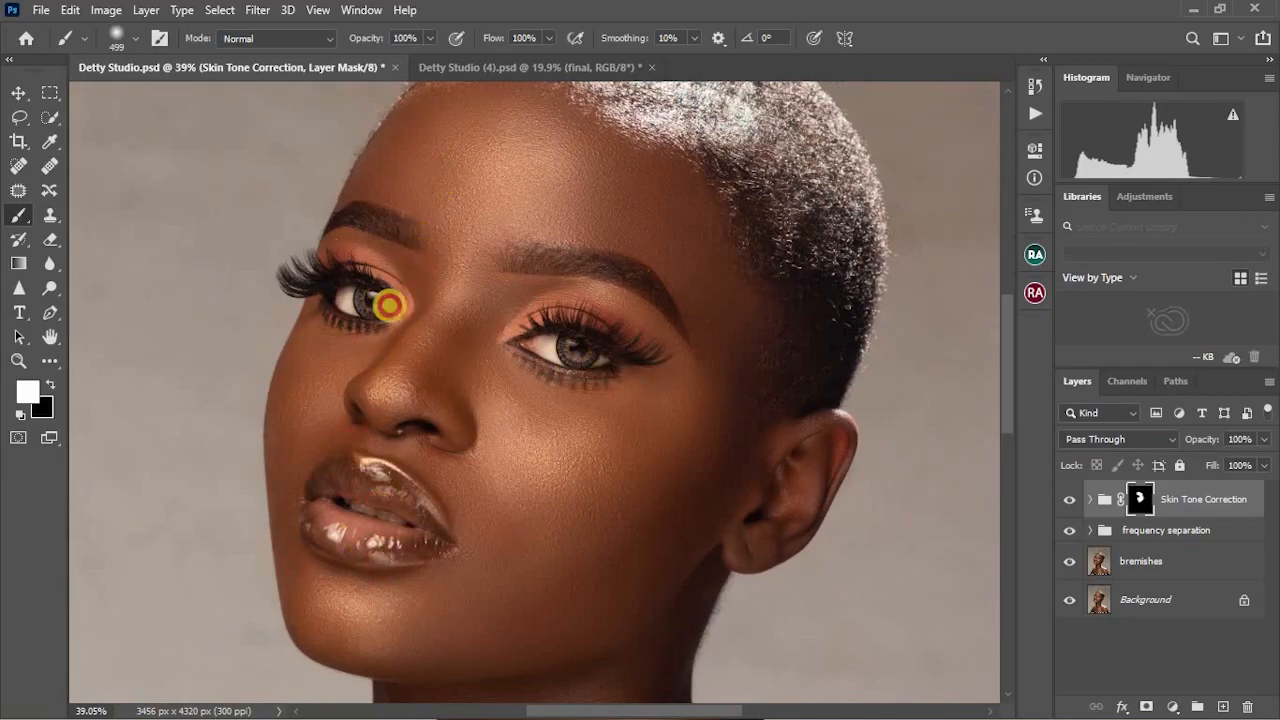
pyautogui.click(389, 305)
# Paint white on the Skin Tone Correction mask over the neck, chest and both shoulders down to the dress neckline
pyautogui.scroll(-5, 363, 388)
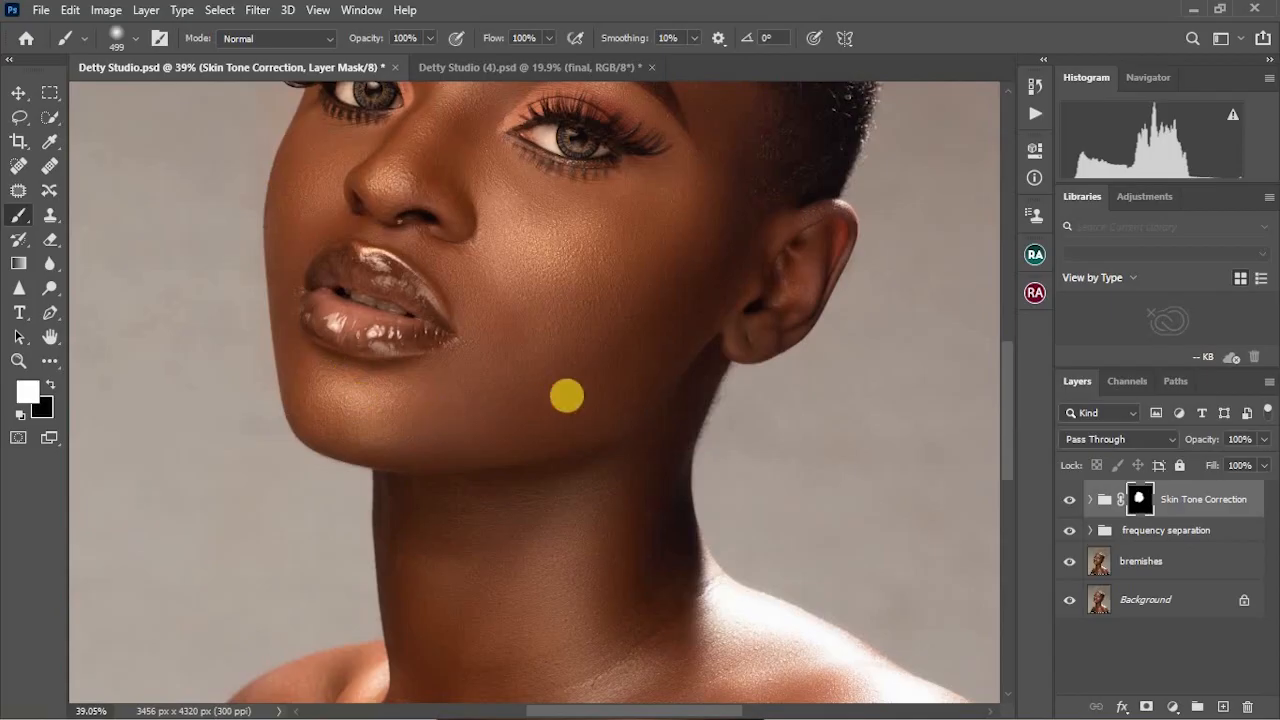
pyautogui.scroll(-4, 575, 394)
pyautogui.click(582, 338)
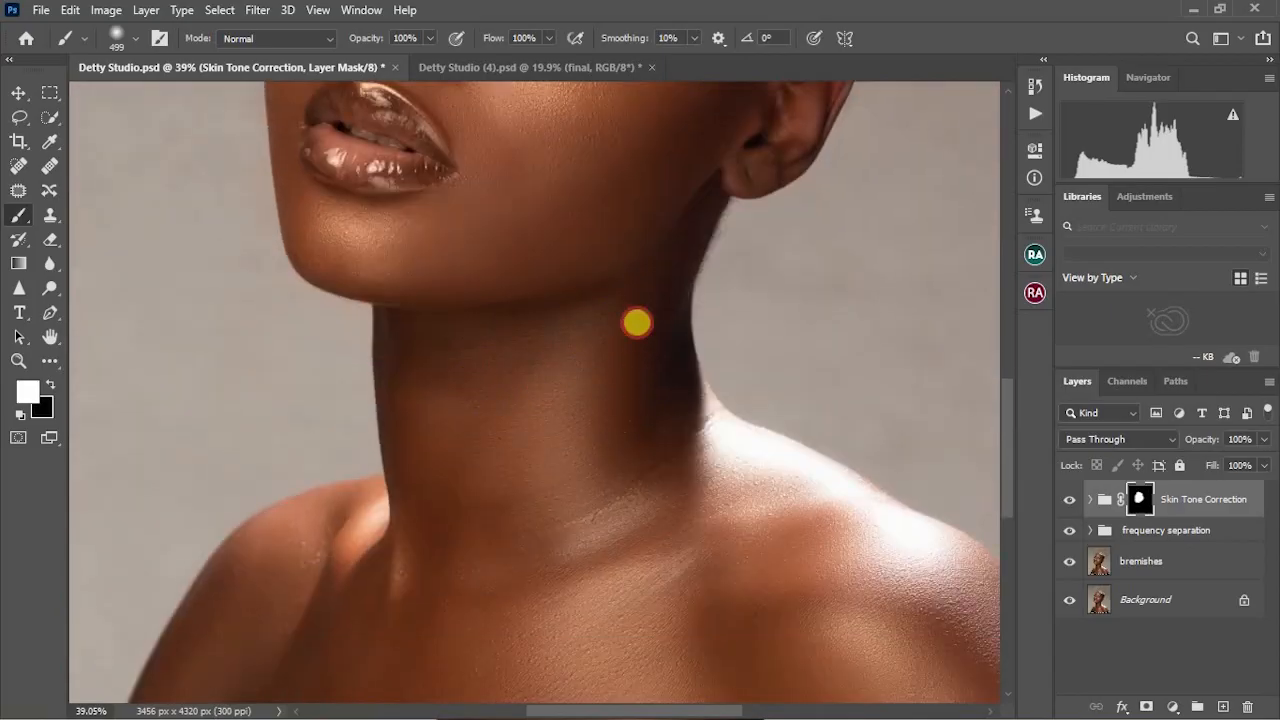
pyautogui.scroll(-7, 431, 350)
pyautogui.click(360, 298)
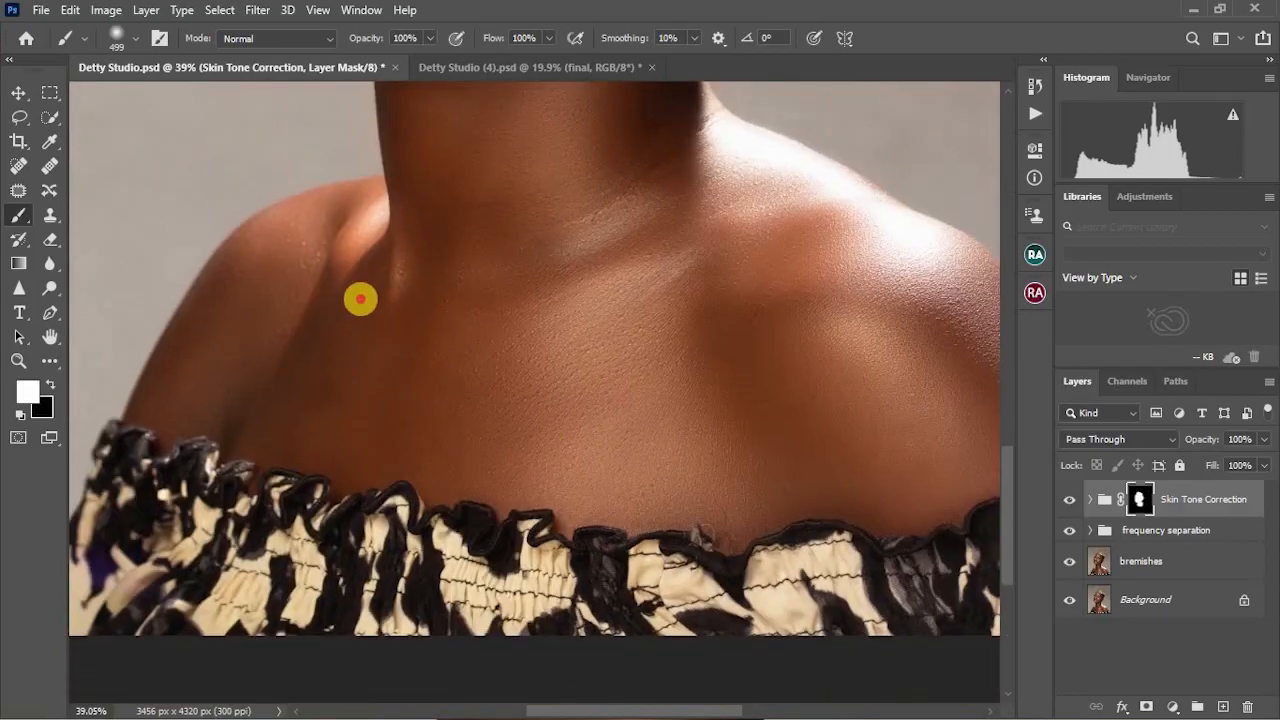
pyautogui.click(664, 407)
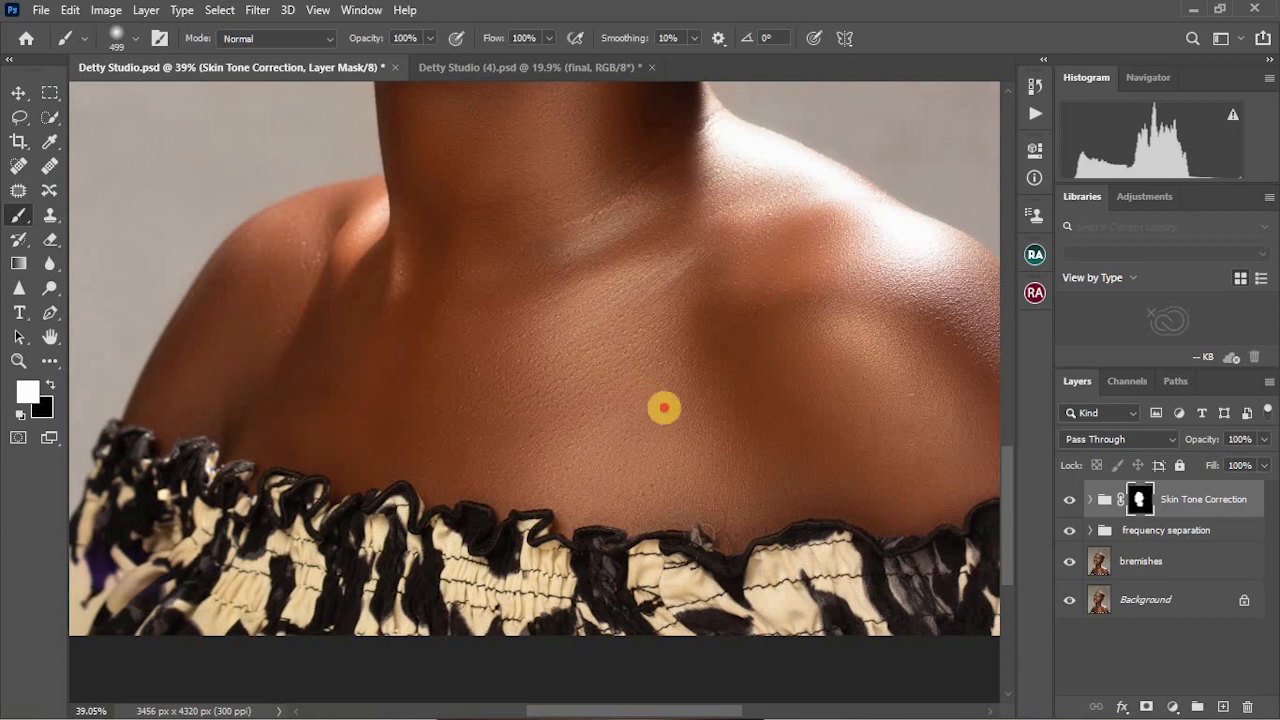
pyautogui.click(886, 355)
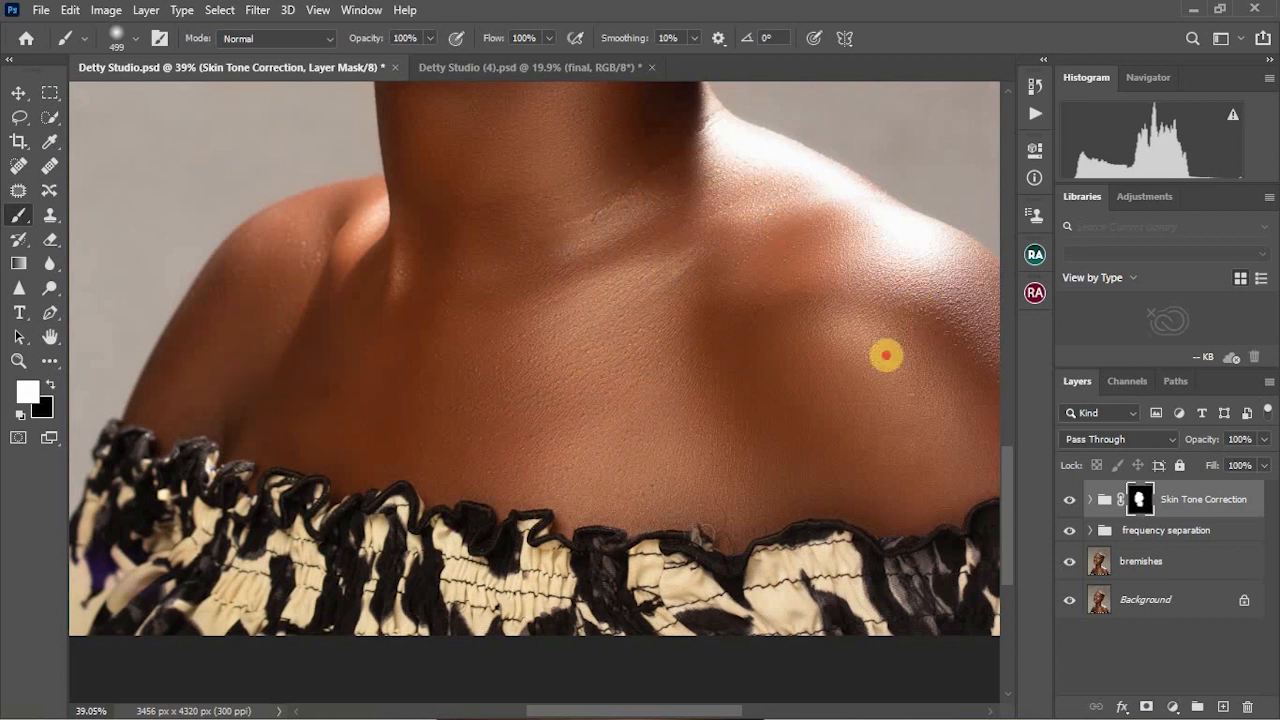
pyautogui.moveTo(850, 472); pyautogui.dragTo(596, 419)
pyautogui.scroll(-2, 604, 418)
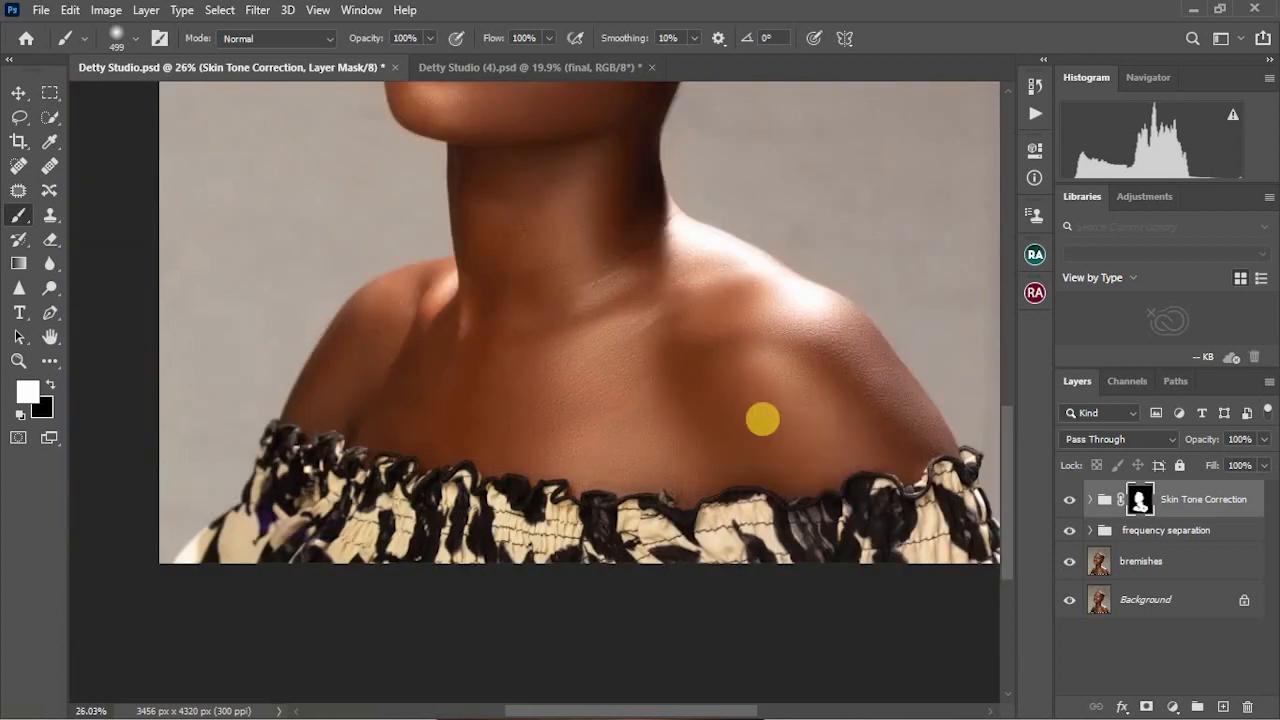
pyautogui.moveTo(836, 360); pyautogui.dragTo(865, 415)
pyautogui.click(643, 427)
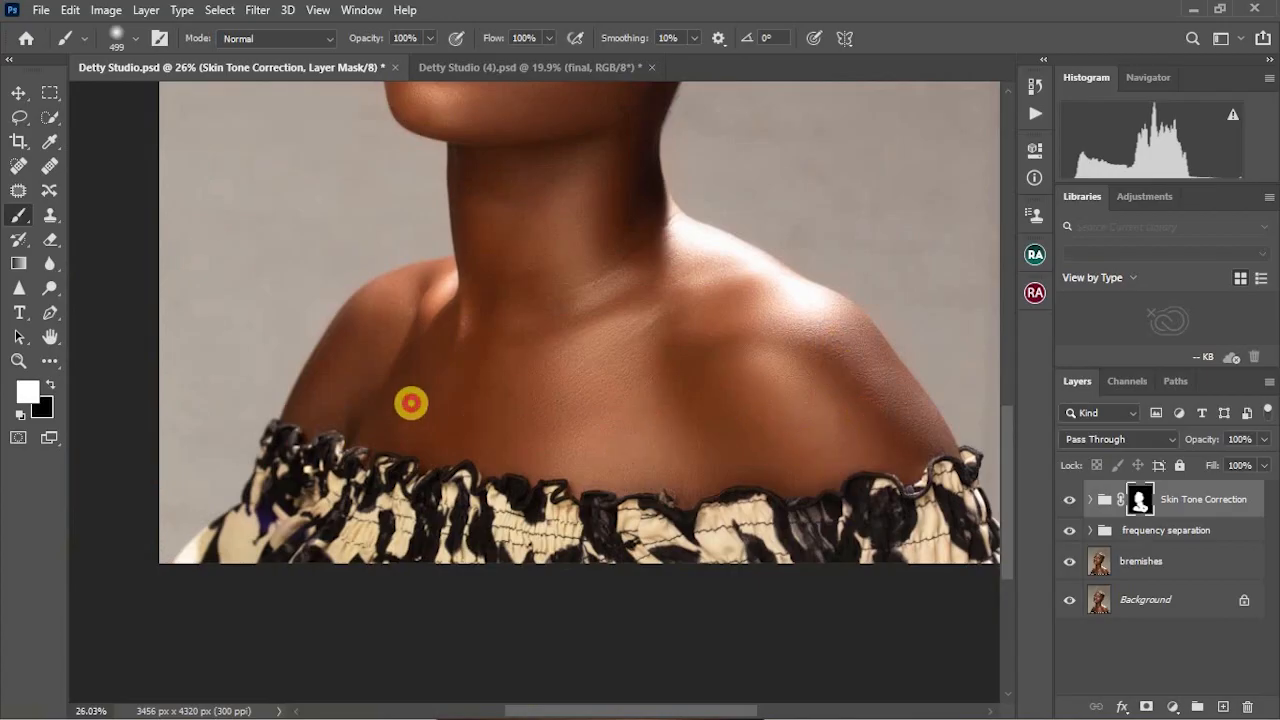
pyautogui.moveTo(411, 403)
pyautogui.mouseDown()
pyautogui.moveTo(374, 365)
pyautogui.moveTo(343, 374)
pyautogui.mouseUp()
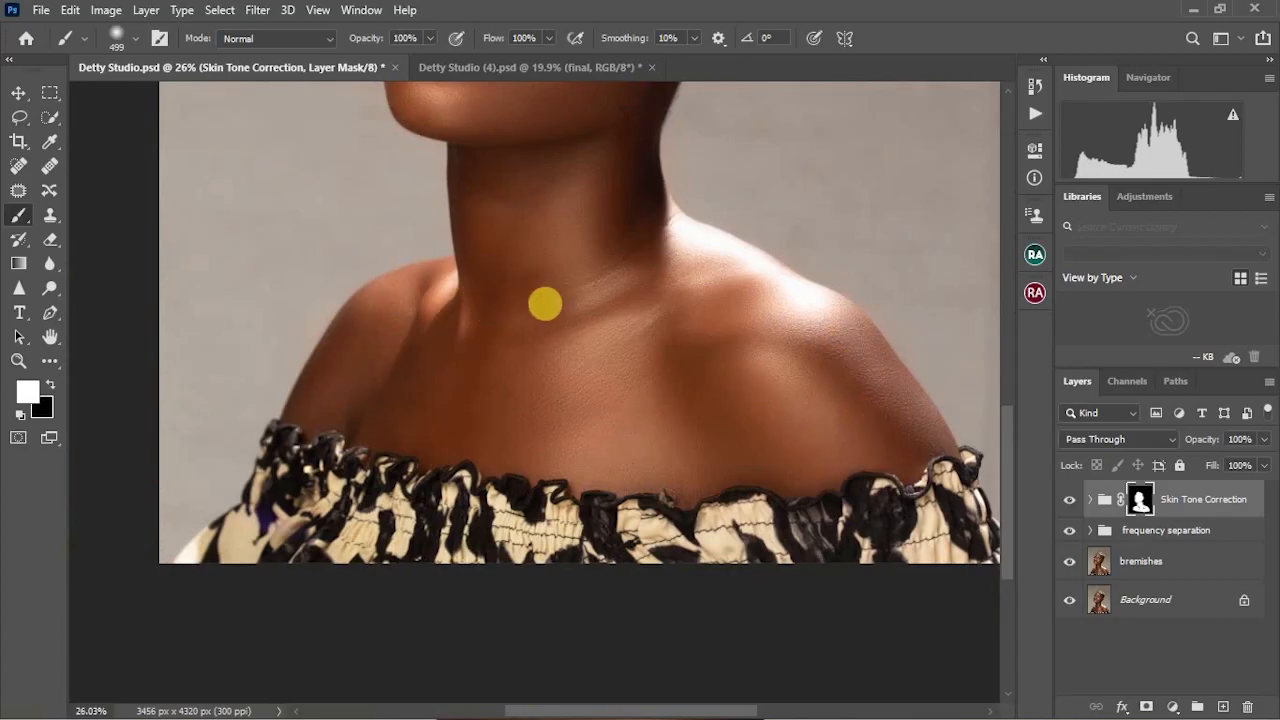
# Reduce the brush size to 227 and extend the white mask along the neck edges, ear, jaw, chin and outer cheek
pyautogui.scroll(4, 545, 304)
pyautogui.keyDown('alt'); pyautogui.rightClick(423, 271); pyautogui.keyUp('alt')
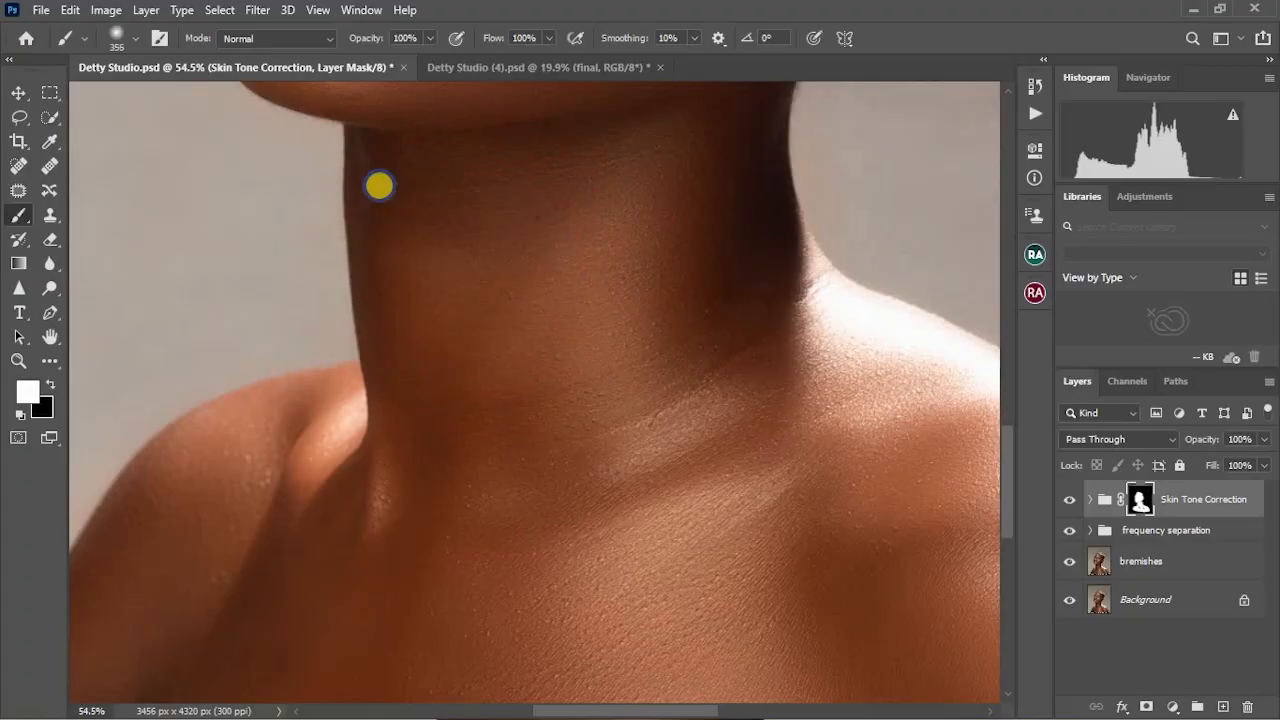
pyautogui.keyDown('alt'); pyautogui.rightClick(408, 200); pyautogui.keyUp('alt')
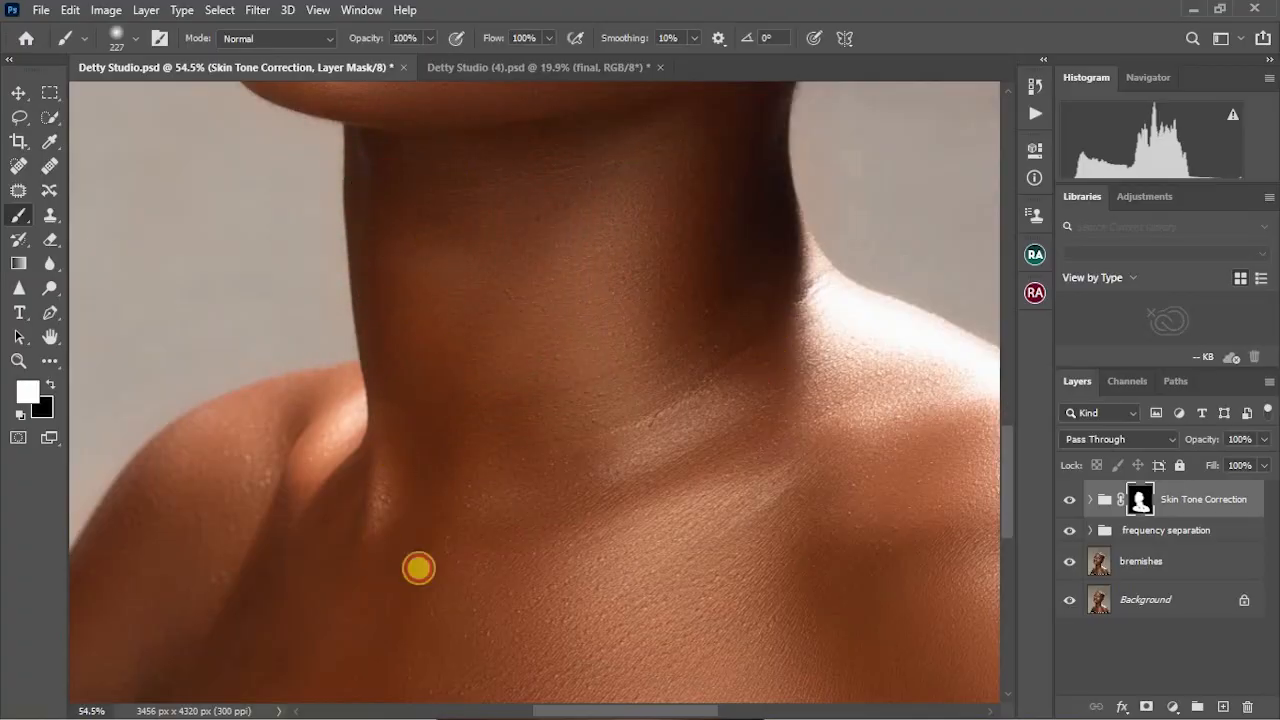
pyautogui.scroll(7, 617, 352)
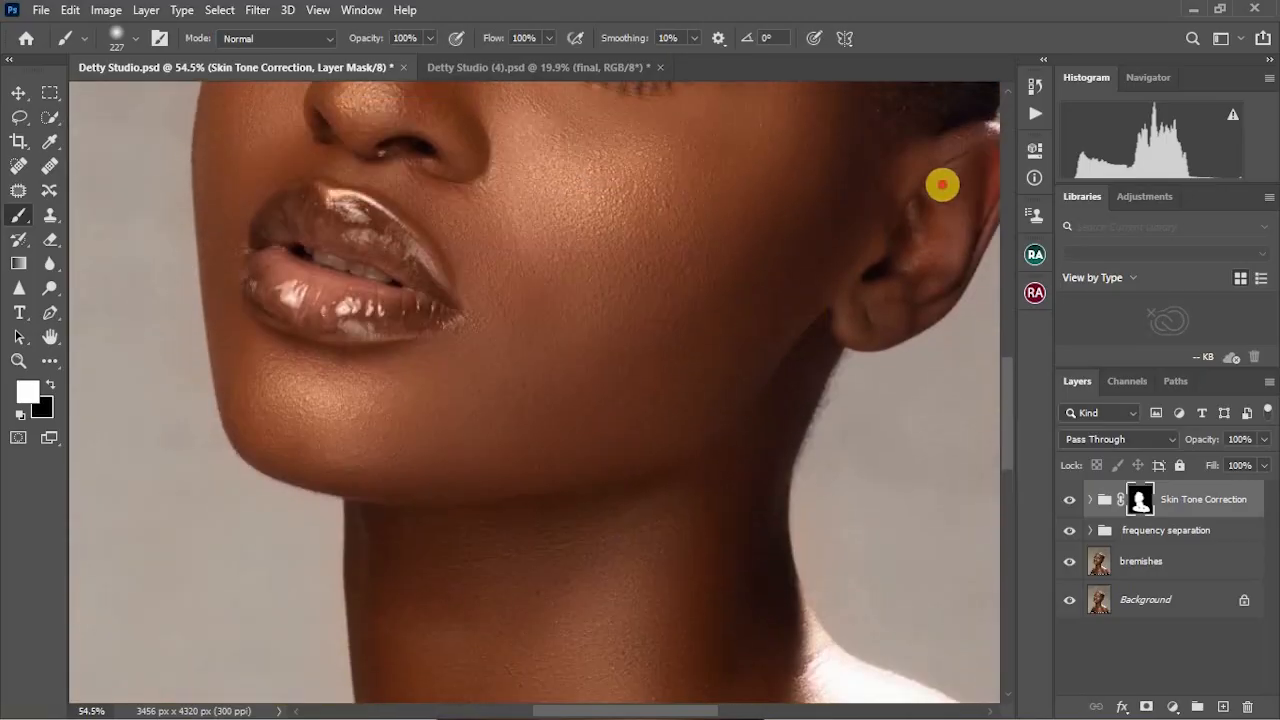
pyautogui.click(957, 211)
pyautogui.scroll(-2, 890, 236)
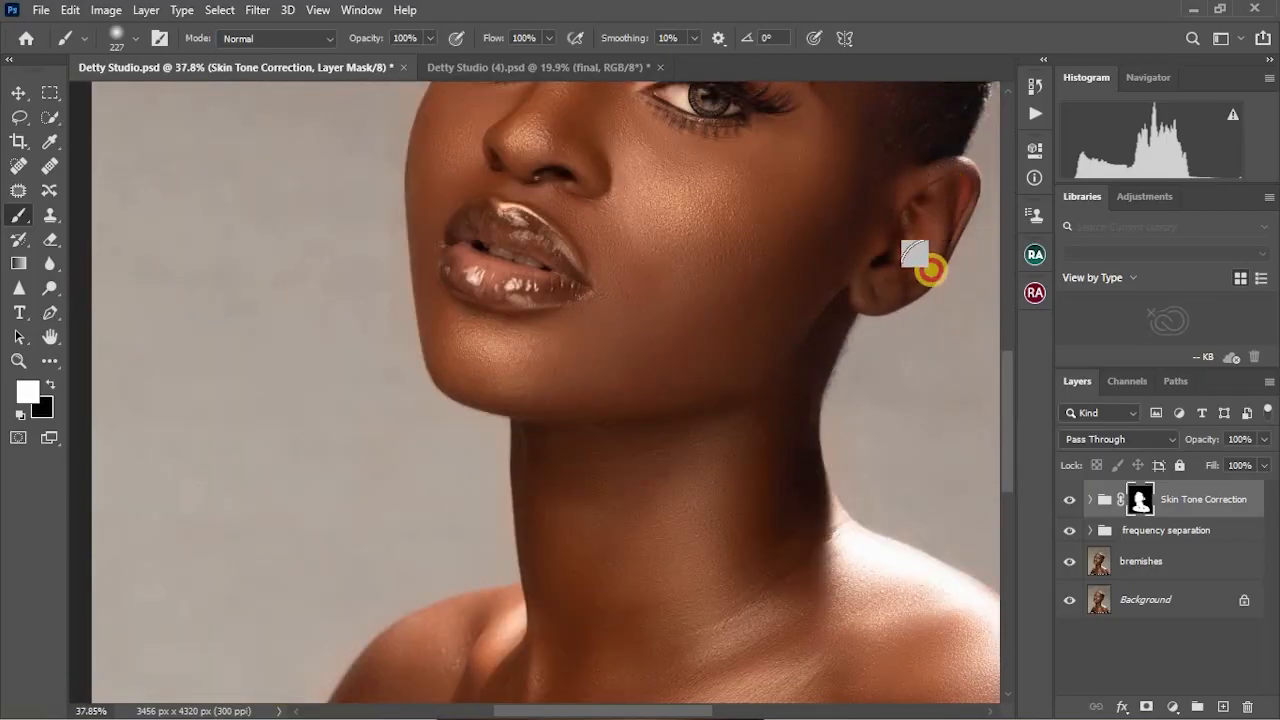
pyautogui.click(805, 354)
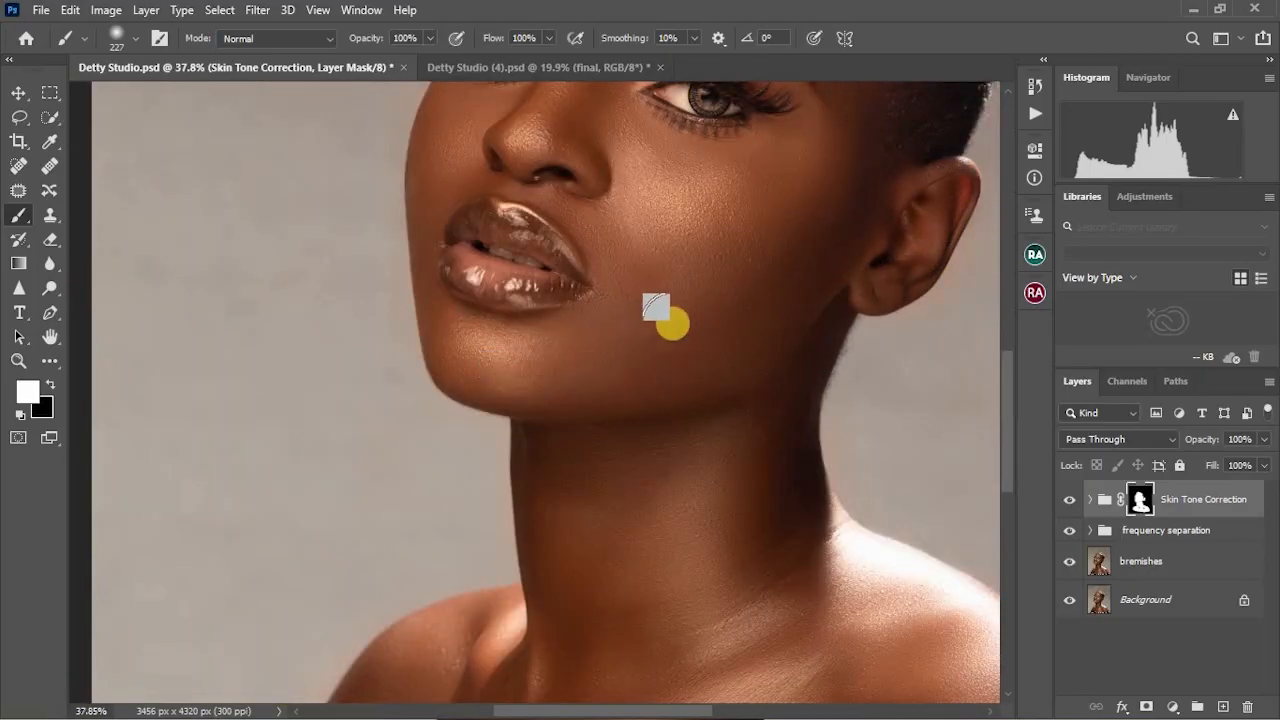
pyautogui.click(493, 357)
pyautogui.scroll(3, 485, 335)
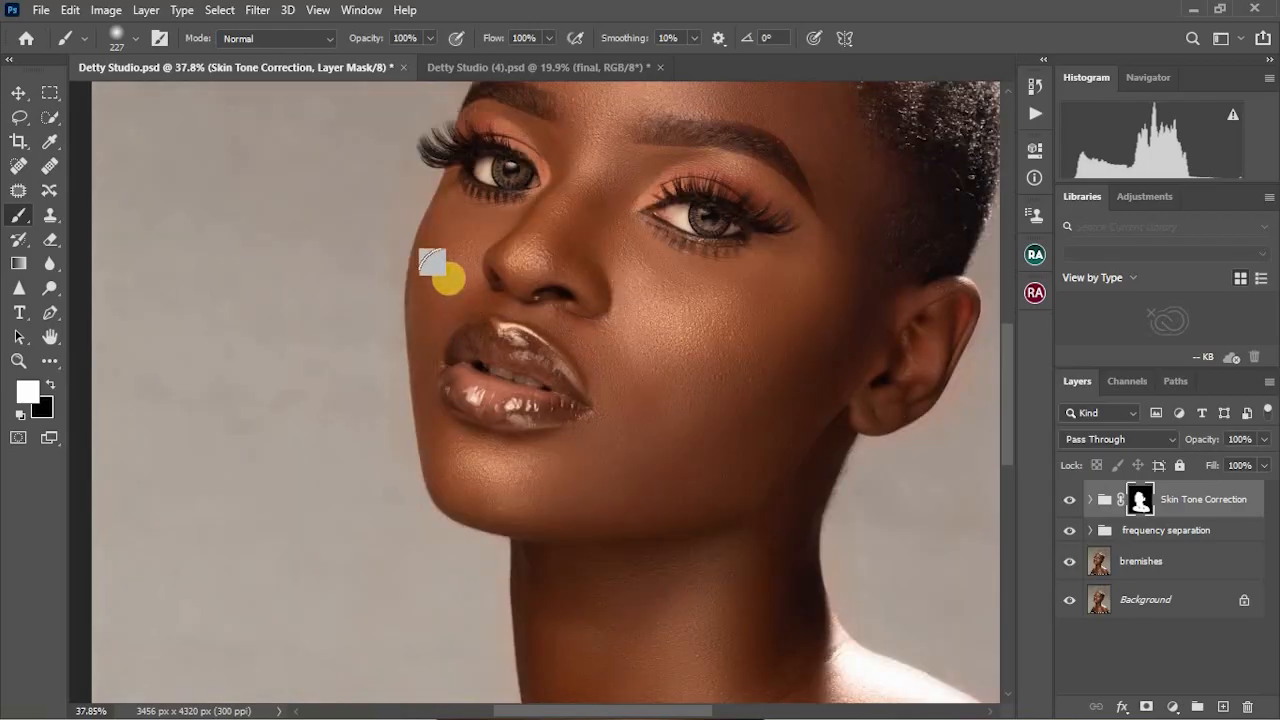
pyautogui.moveTo(465, 322)
pyautogui.mouseDown()
pyautogui.moveTo(450, 308)
pyautogui.moveTo(446, 429)
pyautogui.mouseUp()
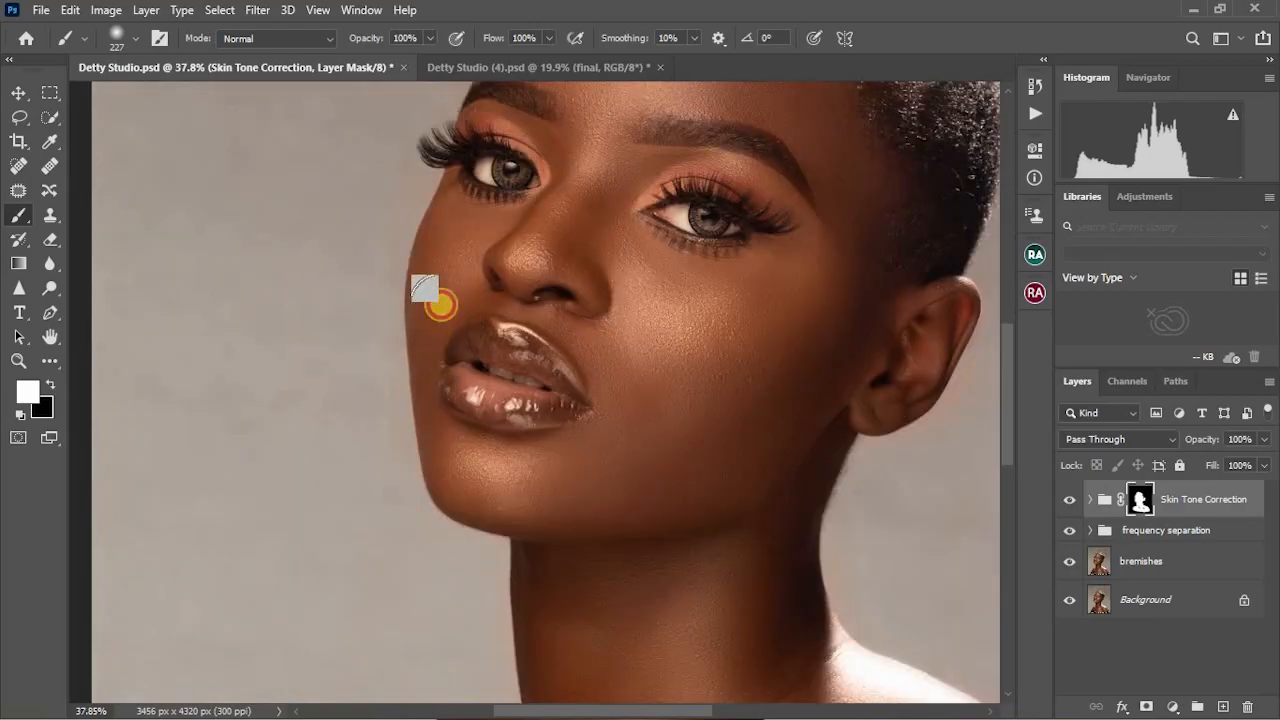
pyautogui.moveTo(442, 304); pyautogui.dragTo(451, 251)
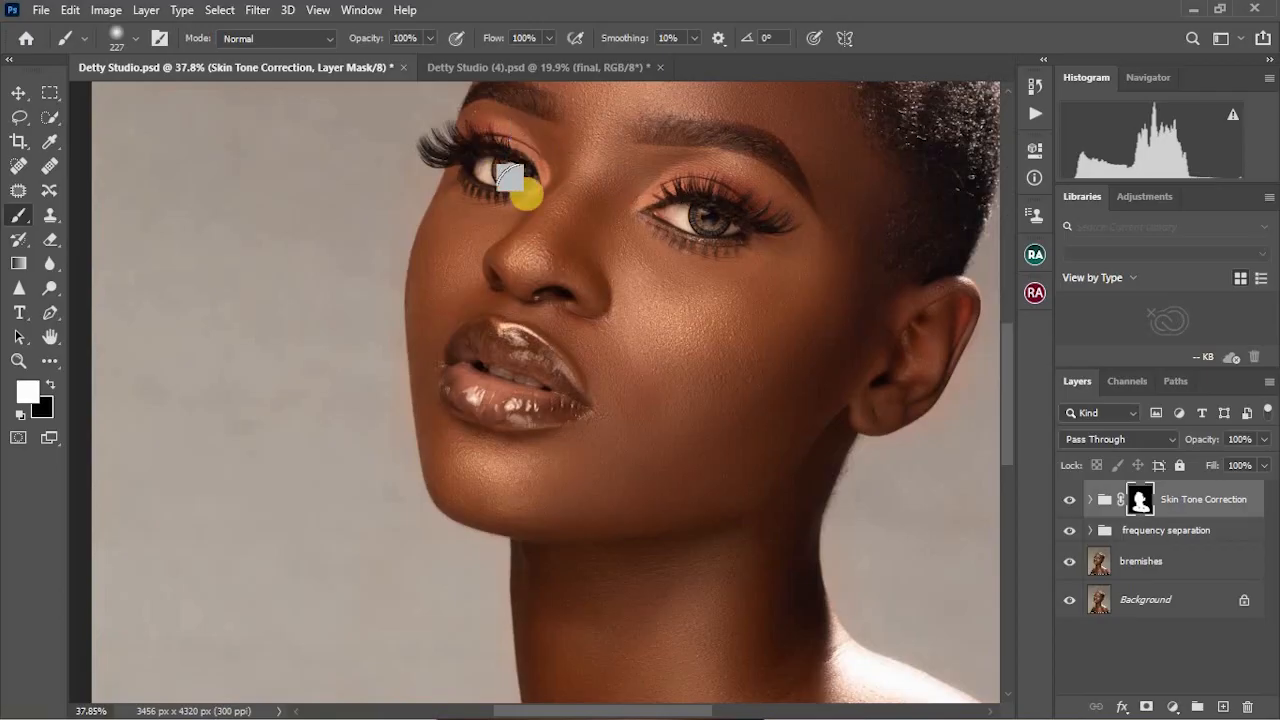
# Fill in the Skin Tone Correction mask with white around the eyes, temple, forehead, hairline and lower cheek
pyautogui.scroll(3, 497, 230)
pyautogui.click(683, 287)
pyautogui.click(758, 354)
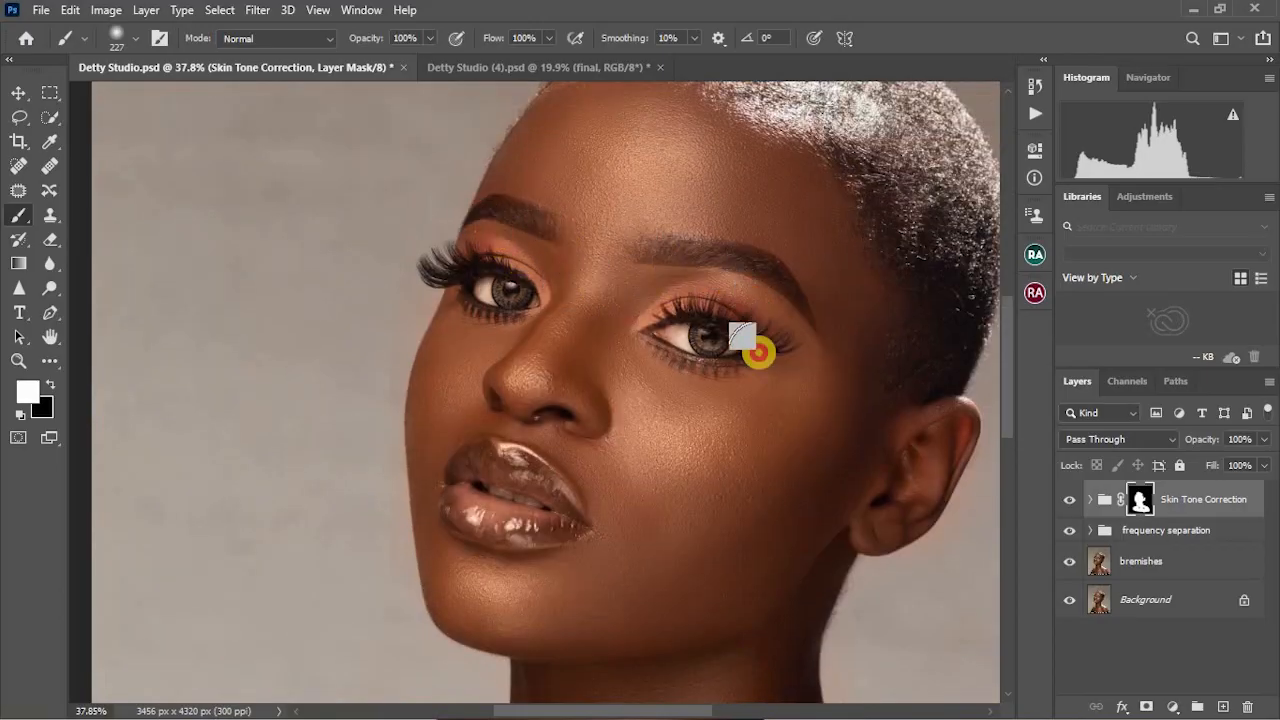
pyautogui.click(859, 374)
pyautogui.click(843, 303)
pyautogui.click(718, 189)
pyautogui.click(877, 380)
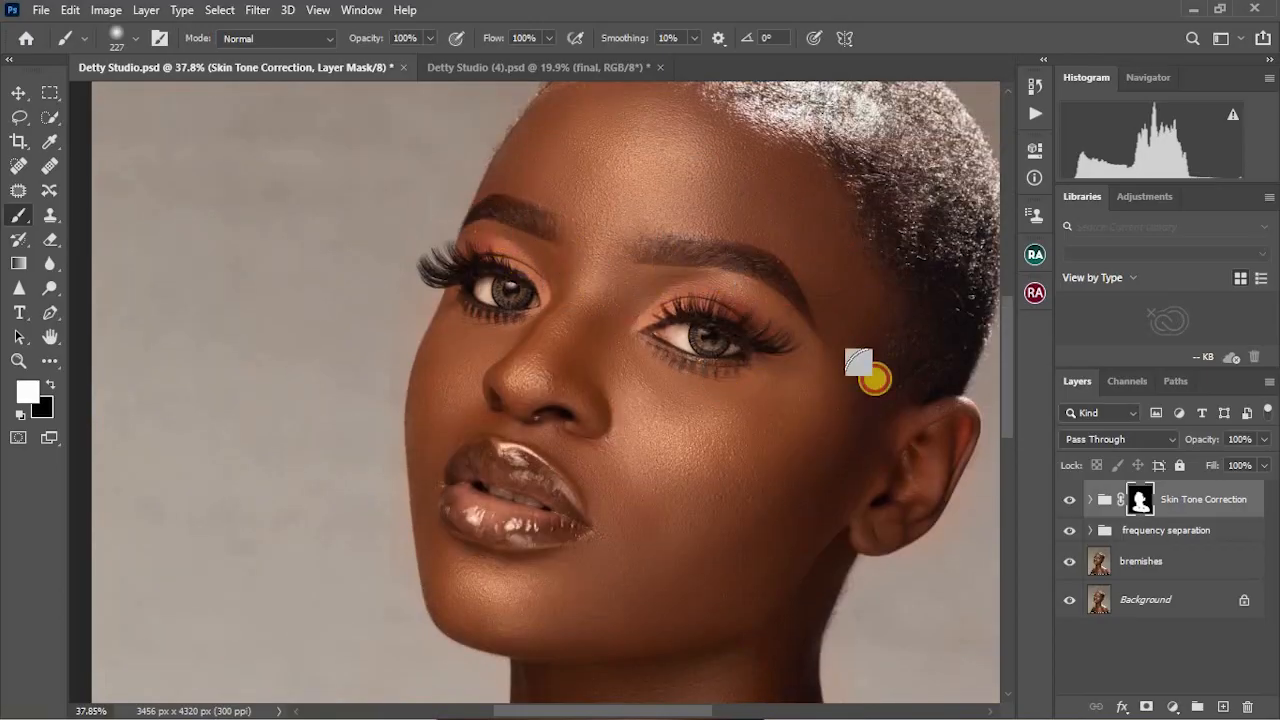
pyautogui.scroll(3, 753, 245)
pyautogui.moveTo(686, 238)
pyautogui.mouseDown()
pyautogui.moveTo(647, 220)
pyautogui.moveTo(551, 236)
pyautogui.moveTo(515, 301)
pyautogui.mouseUp()
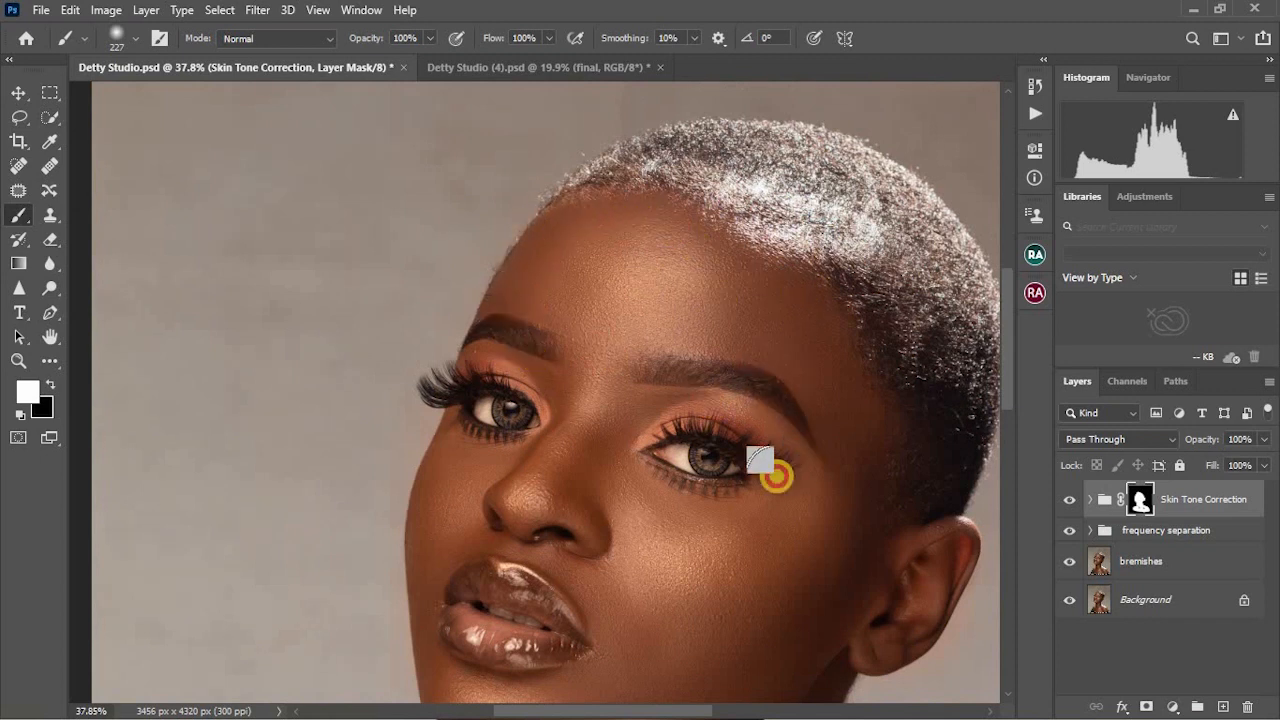
pyautogui.scroll(-1, 776, 460)
pyautogui.scroll(-2, 750, 412)
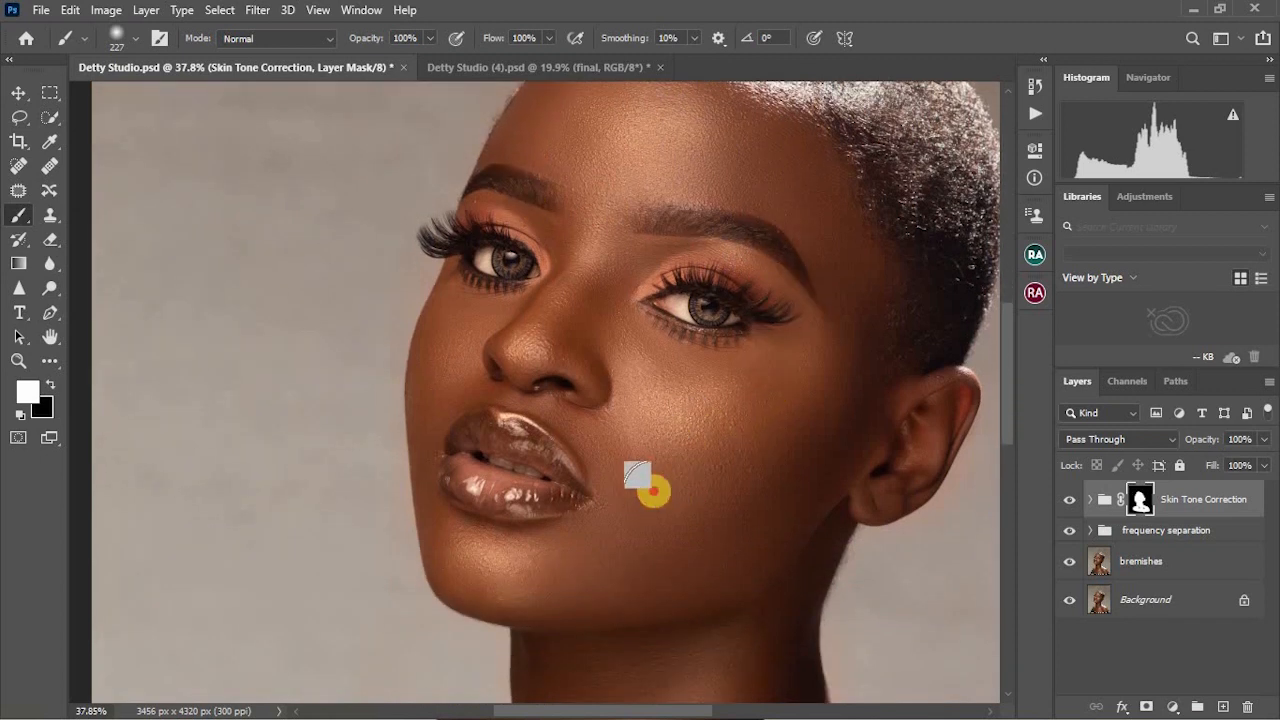
pyautogui.click(578, 547)
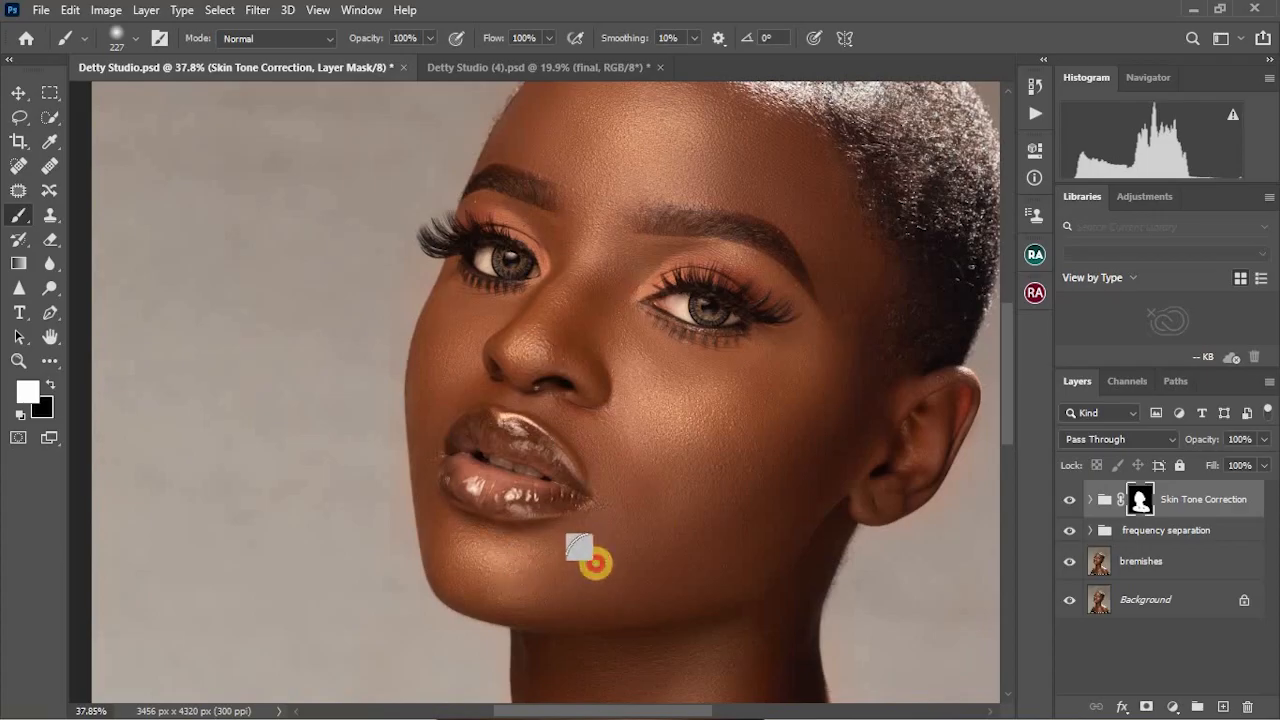
# Switch the foreground colour to black and mask both eyes out of the skin tone correction with a size 72 brush
pyautogui.click(50, 386)
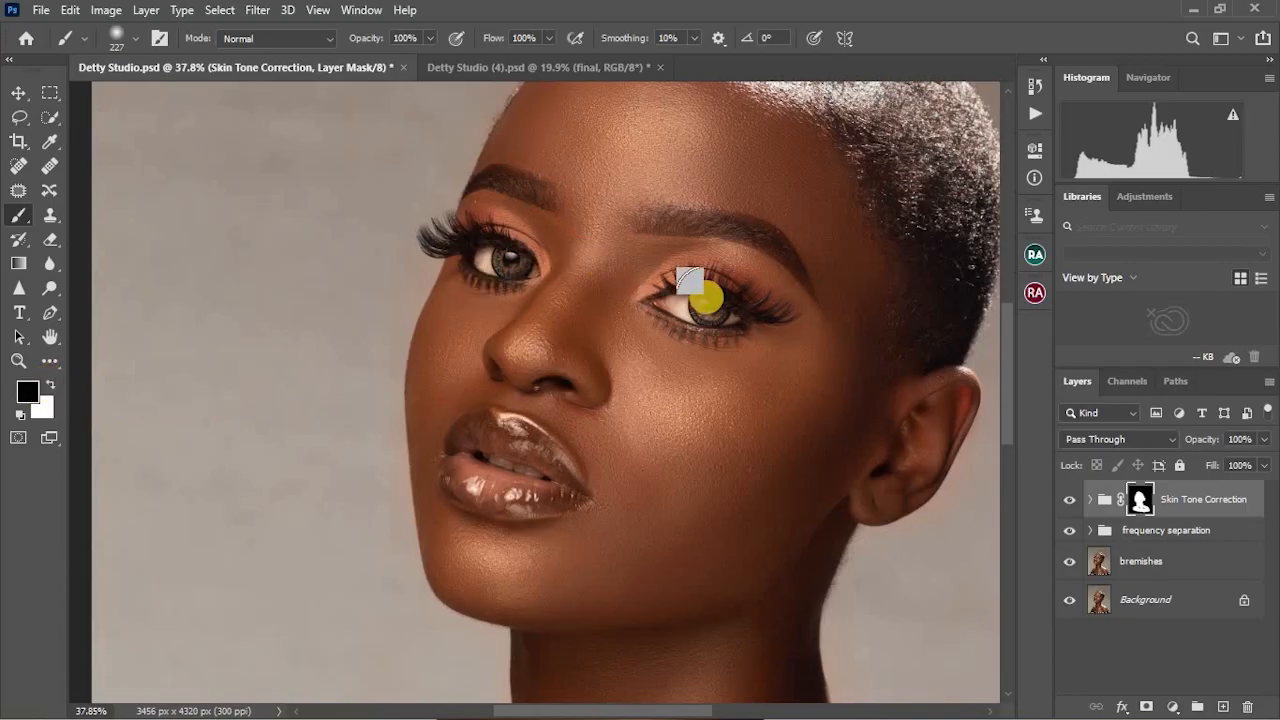
pyautogui.moveTo(713, 315)
pyautogui.mouseDown()
pyautogui.moveTo(651, 309)
pyautogui.moveTo(643, 291)
pyautogui.moveTo(607, 299)
pyautogui.mouseUp()
pyautogui.scroll(5, 706, 308)
pyautogui.moveTo(620, 300)
pyautogui.mouseDown()
pyautogui.moveTo(696, 302)
pyautogui.moveTo(593, 290)
pyautogui.moveTo(762, 336)
pyautogui.moveTo(564, 298)
pyautogui.moveTo(542, 282)
pyautogui.moveTo(737, 268)
pyautogui.moveTo(624, 252)
pyautogui.moveTo(669, 352)
pyautogui.moveTo(596, 333)
pyautogui.moveTo(807, 412)
pyautogui.moveTo(532, 339)
pyautogui.moveTo(778, 389)
pyautogui.moveTo(934, 282)
pyautogui.moveTo(566, 225)
pyautogui.moveTo(620, 271)
pyautogui.mouseUp()
pyautogui.scroll(-5, 620, 271)
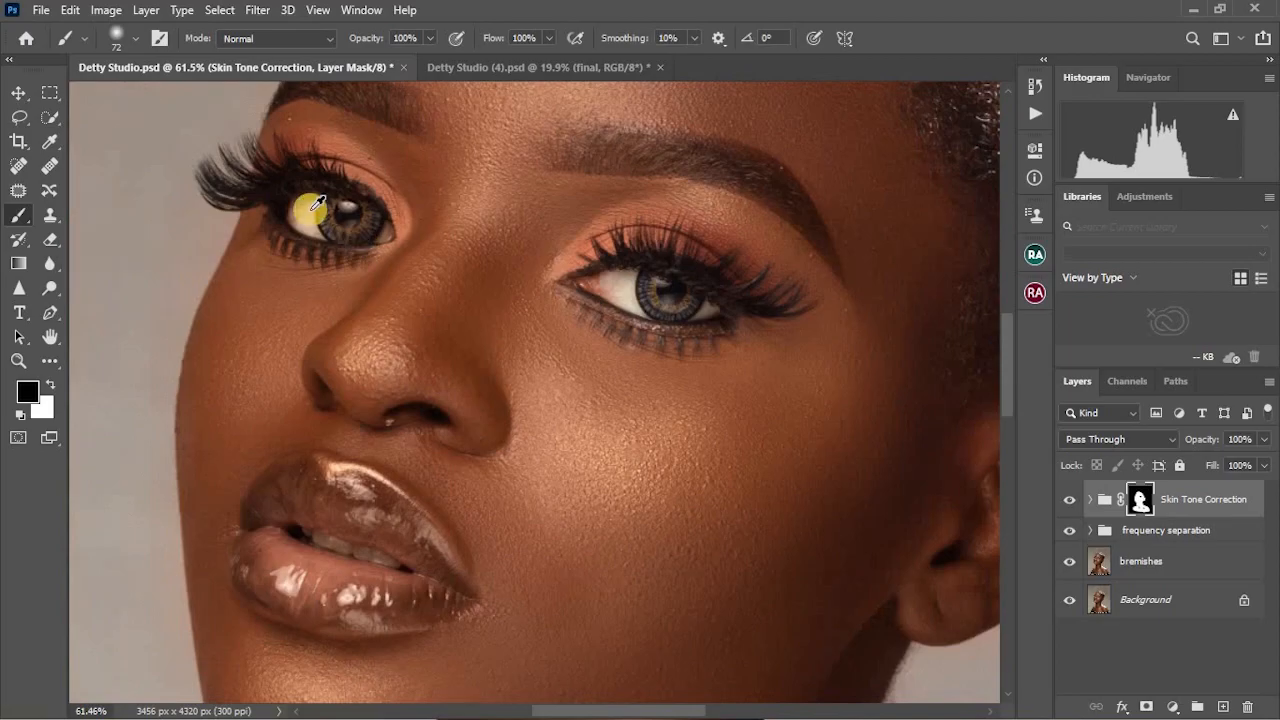
pyautogui.scroll(5, 300, 215)
pyautogui.moveTo(316, 211)
pyautogui.mouseDown()
pyautogui.moveTo(366, 242)
pyautogui.moveTo(443, 238)
pyautogui.moveTo(456, 262)
pyautogui.moveTo(394, 263)
pyautogui.moveTo(330, 179)
pyautogui.moveTo(164, 135)
pyautogui.moveTo(223, 240)
pyautogui.moveTo(189, 202)
pyautogui.moveTo(400, 277)
pyautogui.moveTo(201, 162)
pyautogui.moveTo(313, 150)
pyautogui.moveTo(151, 116)
pyautogui.moveTo(189, 156)
pyautogui.moveTo(345, 243)
pyautogui.moveTo(439, 246)
pyautogui.moveTo(251, 192)
pyautogui.moveTo(509, 251)
pyautogui.mouseUp()
# Paint black on the Skin Tone Correction mask over the upper and lower lips to exclude them from the correction
pyautogui.scroll(-3, 490, 252)
pyautogui.scroll(-3, 462, 254)
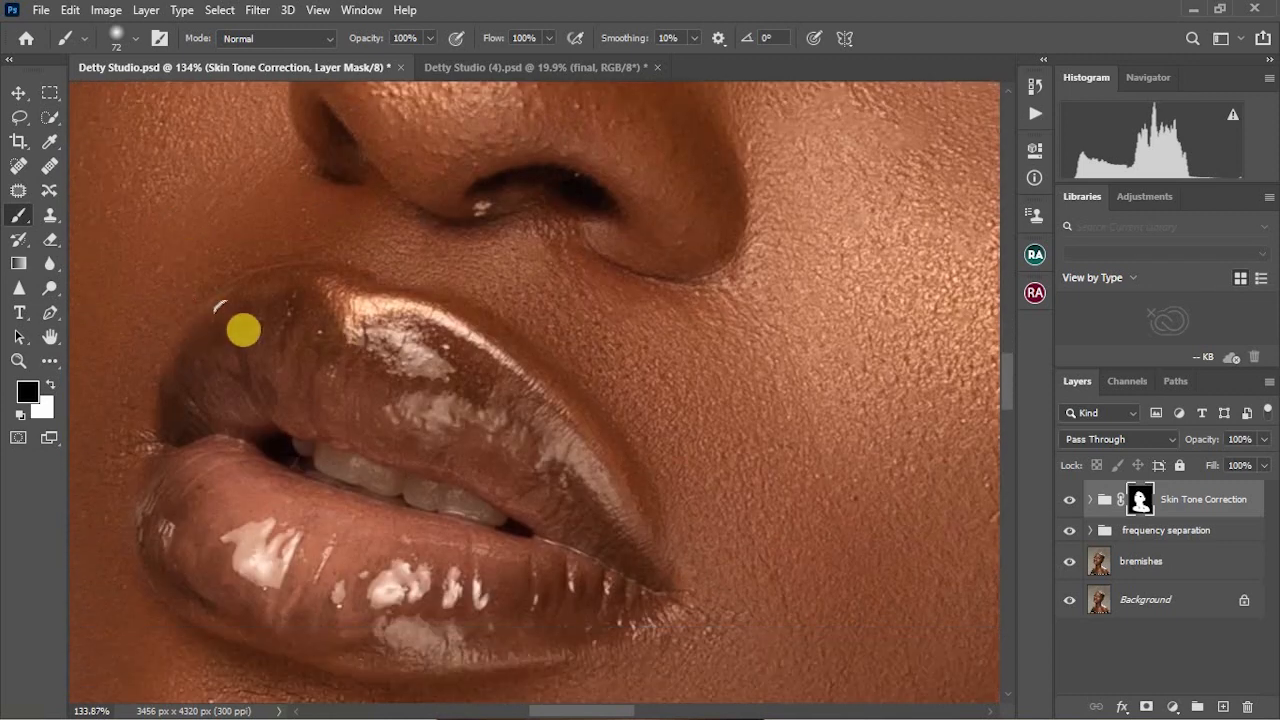
pyautogui.moveTo(243, 329)
pyautogui.mouseDown()
pyautogui.moveTo(333, 301)
pyautogui.moveTo(313, 295)
pyautogui.moveTo(245, 357)
pyautogui.moveTo(383, 347)
pyautogui.moveTo(516, 406)
pyautogui.moveTo(589, 540)
pyautogui.moveTo(396, 388)
pyautogui.moveTo(489, 548)
pyautogui.moveTo(591, 597)
pyautogui.moveTo(224, 571)
pyautogui.moveTo(452, 627)
pyautogui.moveTo(159, 524)
pyautogui.moveTo(183, 456)
pyautogui.moveTo(166, 565)
pyautogui.moveTo(381, 560)
pyautogui.moveTo(331, 454)
pyautogui.moveTo(621, 564)
pyautogui.moveTo(521, 519)
pyautogui.moveTo(620, 601)
pyautogui.moveTo(277, 614)
pyautogui.moveTo(233, 578)
pyautogui.moveTo(237, 593)
pyautogui.moveTo(225, 591)
pyautogui.moveTo(340, 644)
pyautogui.moveTo(455, 647)
pyautogui.moveTo(649, 607)
pyautogui.moveTo(583, 421)
pyautogui.moveTo(398, 339)
pyautogui.moveTo(265, 327)
pyautogui.moveTo(218, 348)
pyautogui.moveTo(175, 406)
pyautogui.moveTo(173, 469)
pyautogui.moveTo(386, 517)
pyautogui.mouseUp()
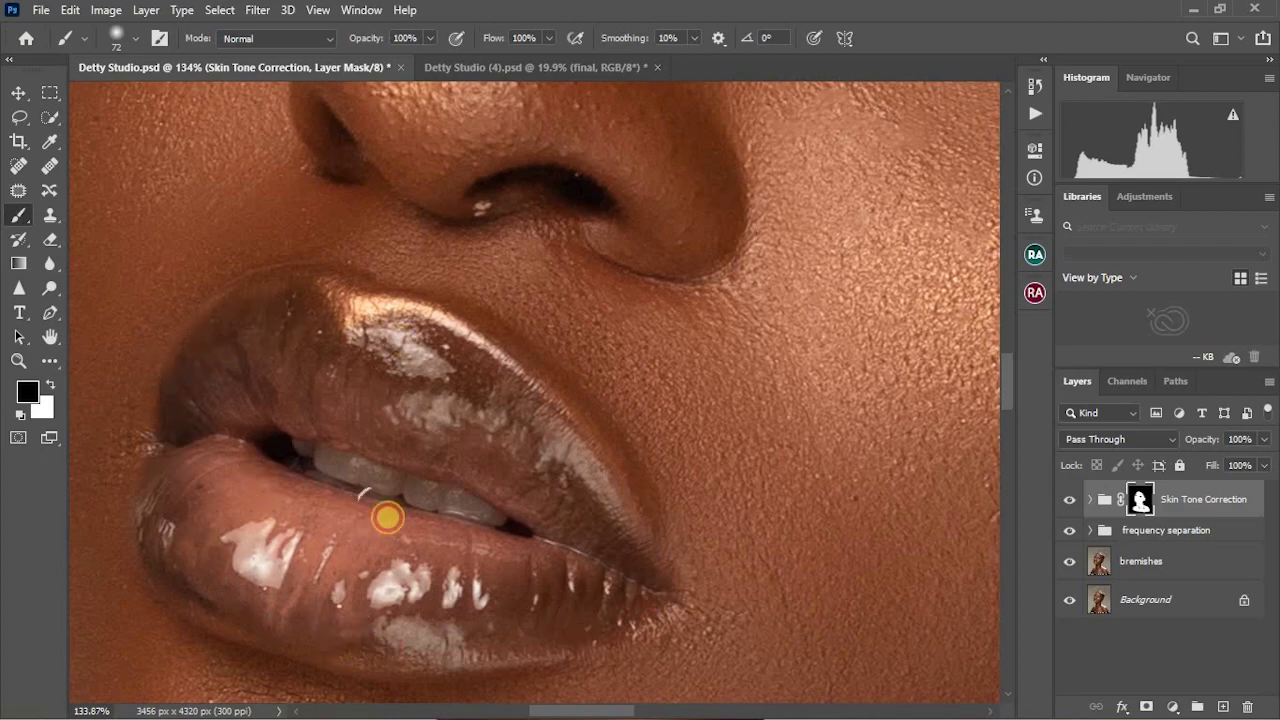
# Toggle the Skin Tone Correction group's visibility to compare the whole face with and without the correction
pyautogui.scroll(-5, 389, 517)
pyautogui.scroll(-3, 389, 517)
pyautogui.scroll(-5, 506, 449)
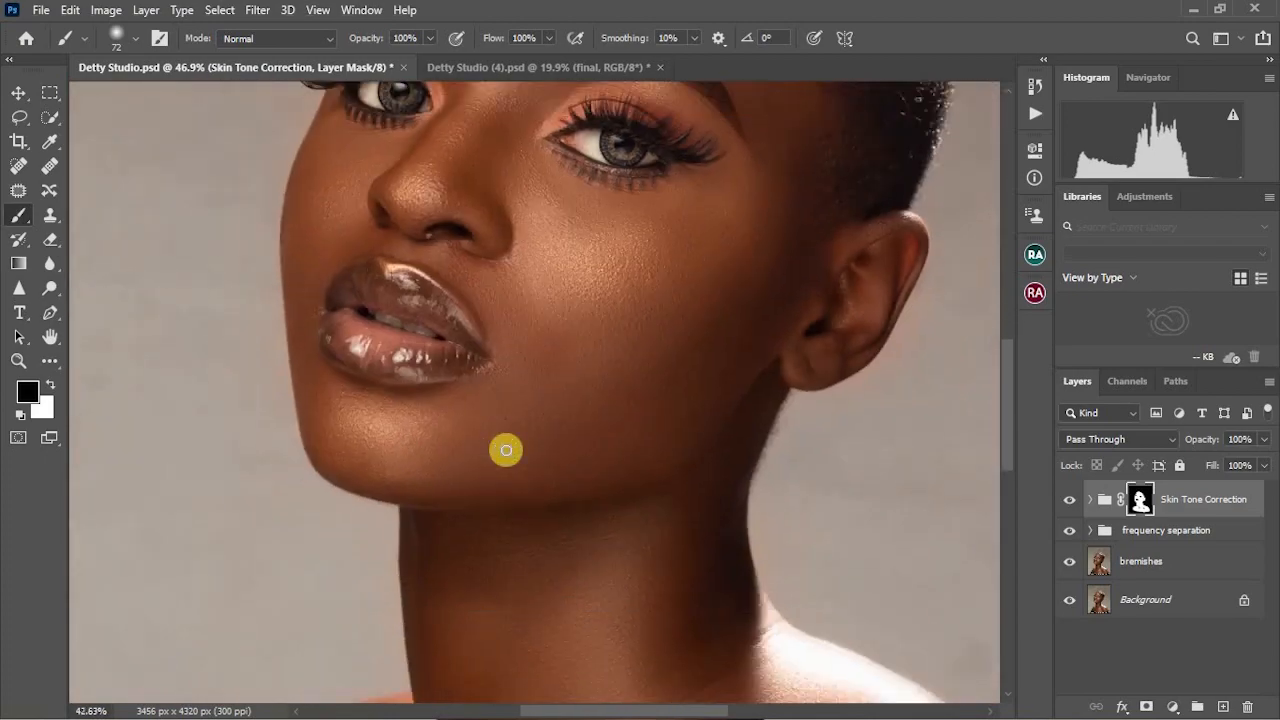
pyautogui.scroll(3, 505, 440)
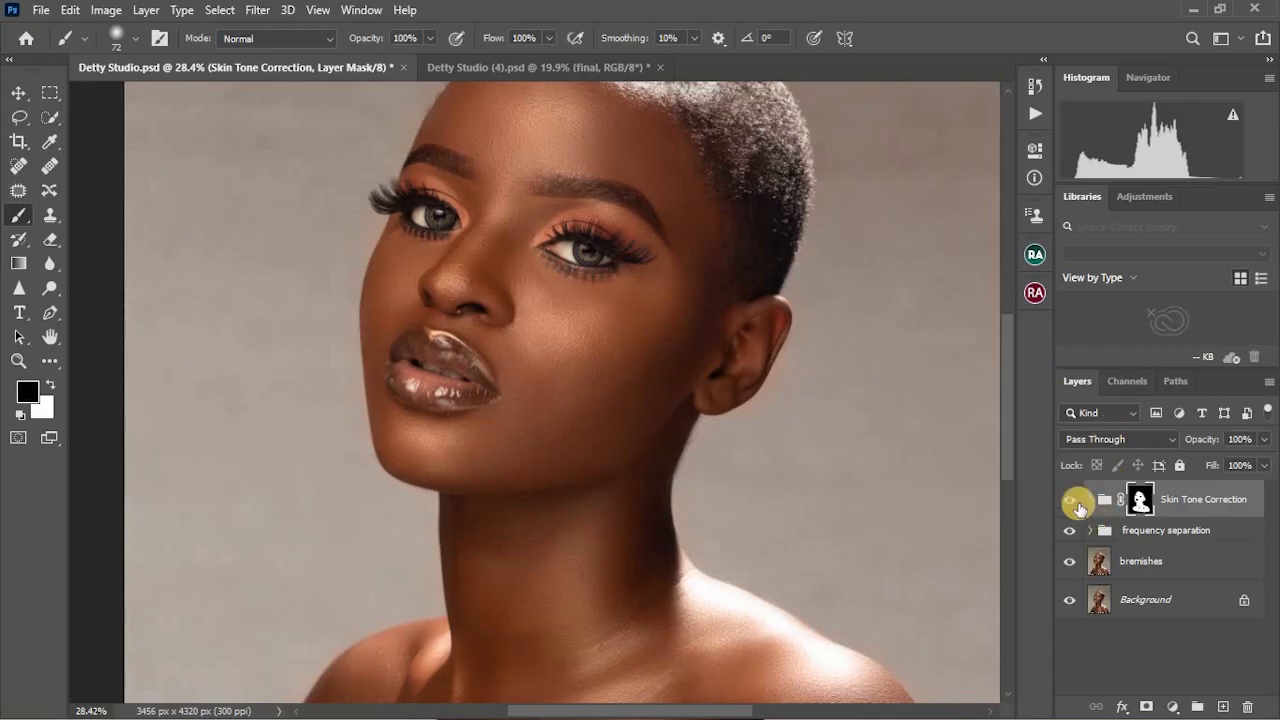
pyautogui.click(1072, 500)
pyautogui.click(1075, 502)
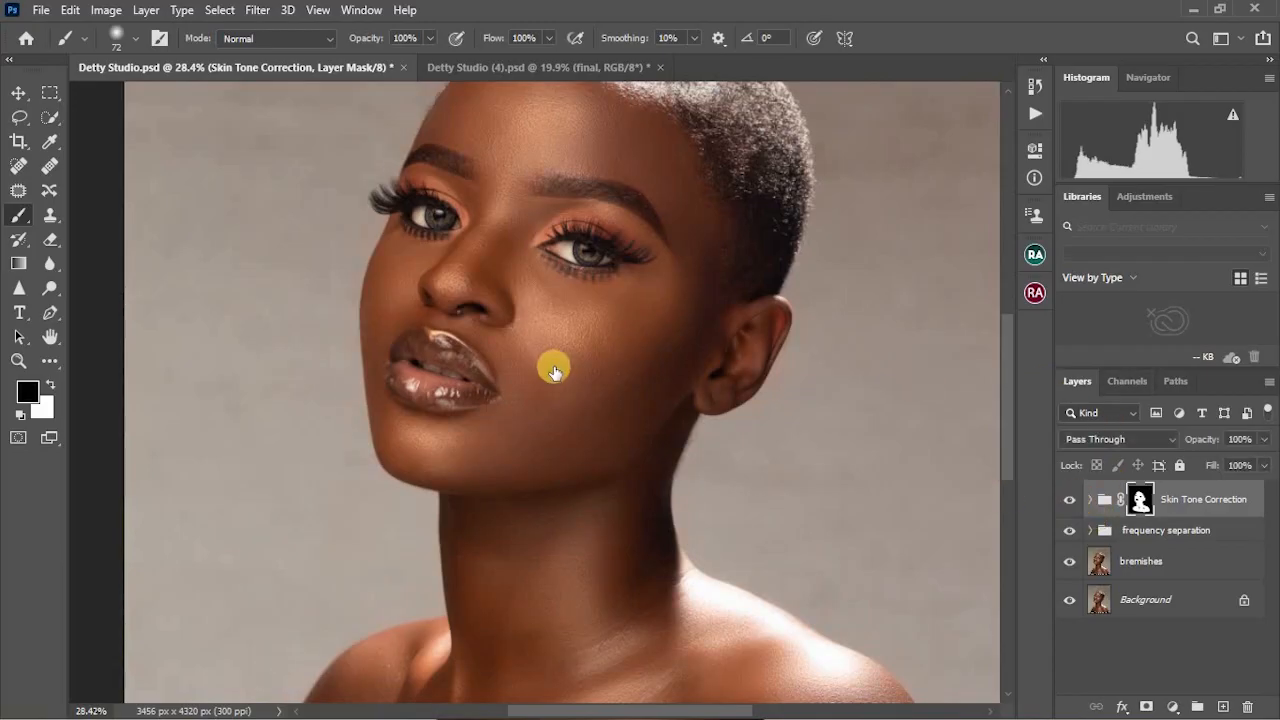
# Choose the Dodge tool and stamp all visible layers into a new top layer named dodge
pyautogui.scroll(2, 994, 391)
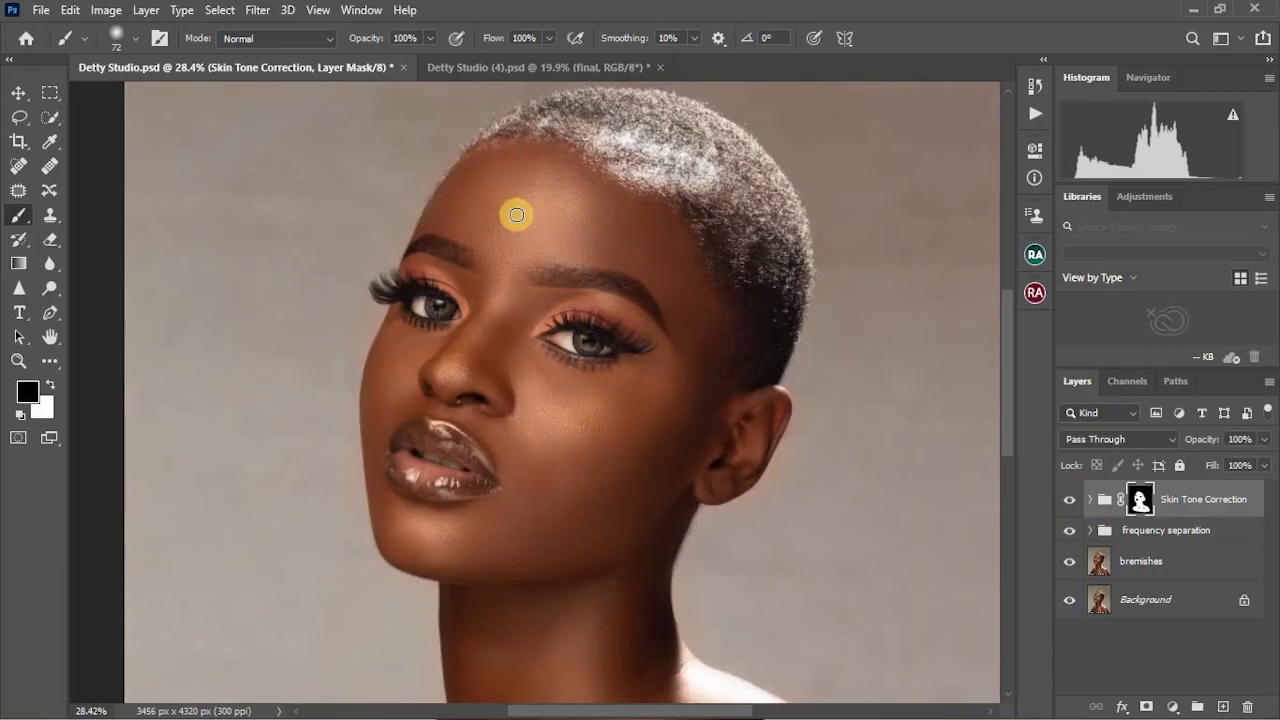
pyautogui.scroll(2, 514, 212)
pyautogui.scroll(-1, 513, 215)
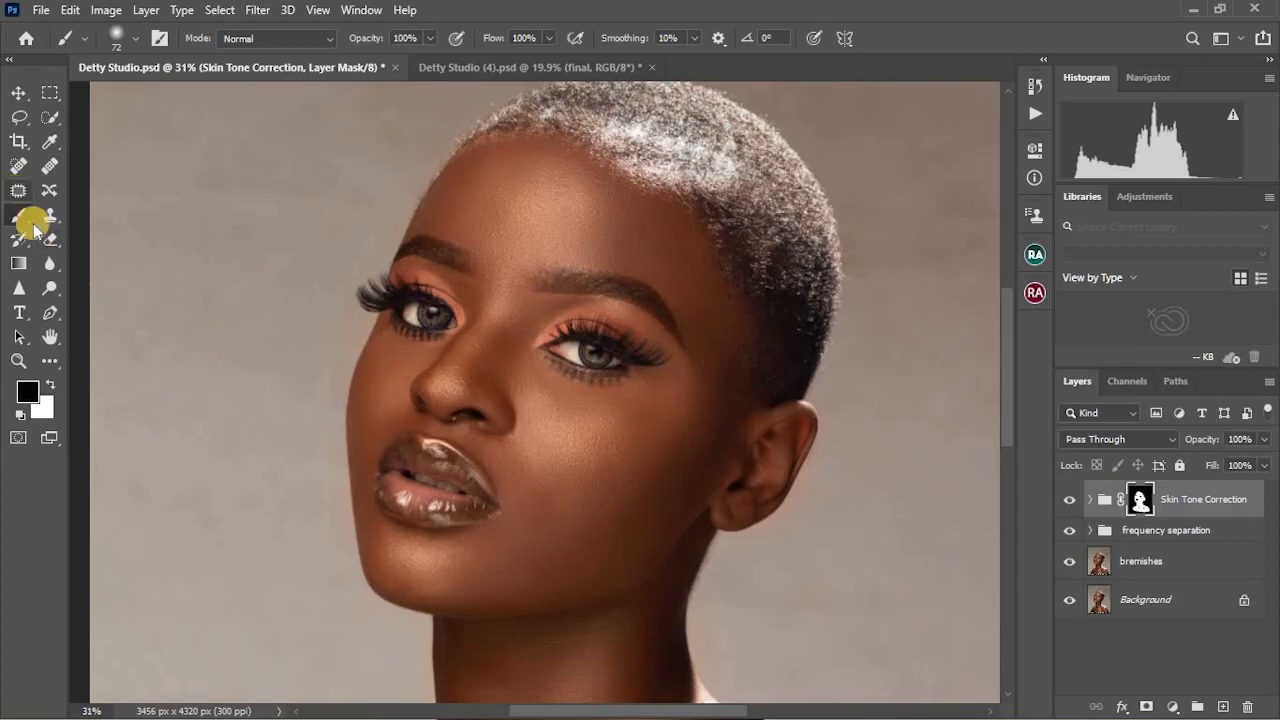
pyautogui.click(47, 289)
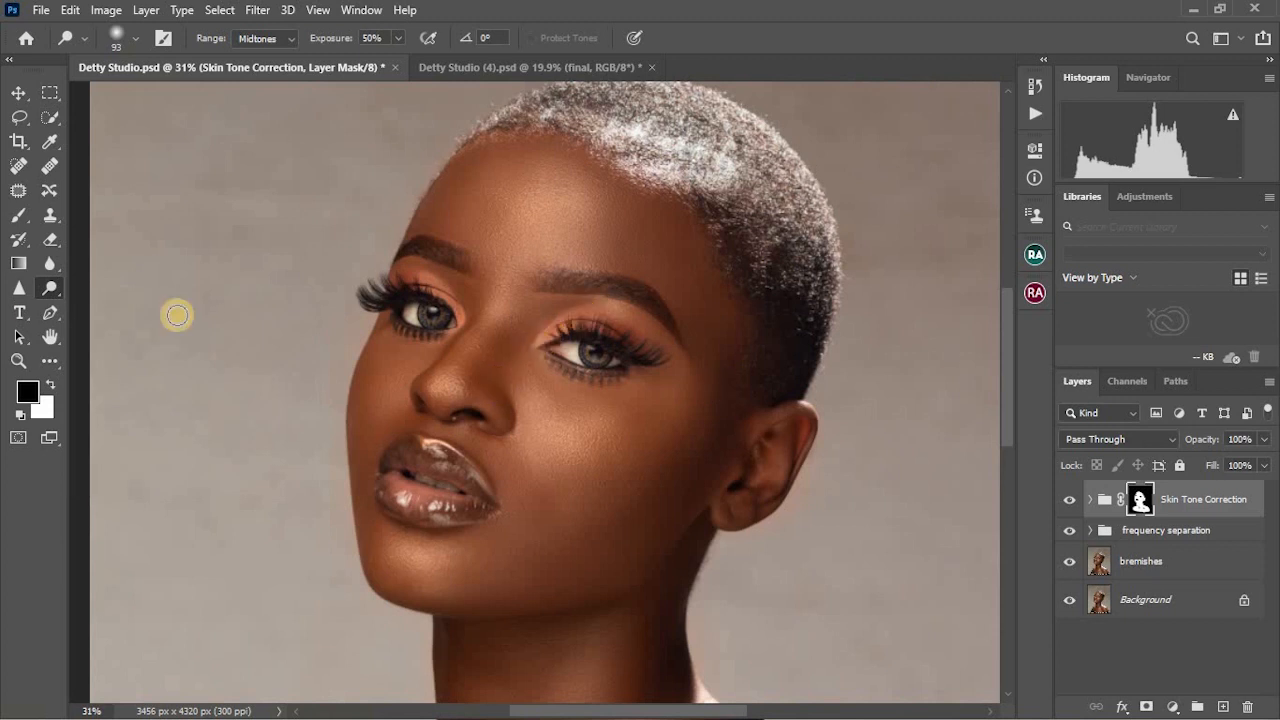
pyautogui.moveTo(545, 424); pyautogui.dragTo(573, 428)
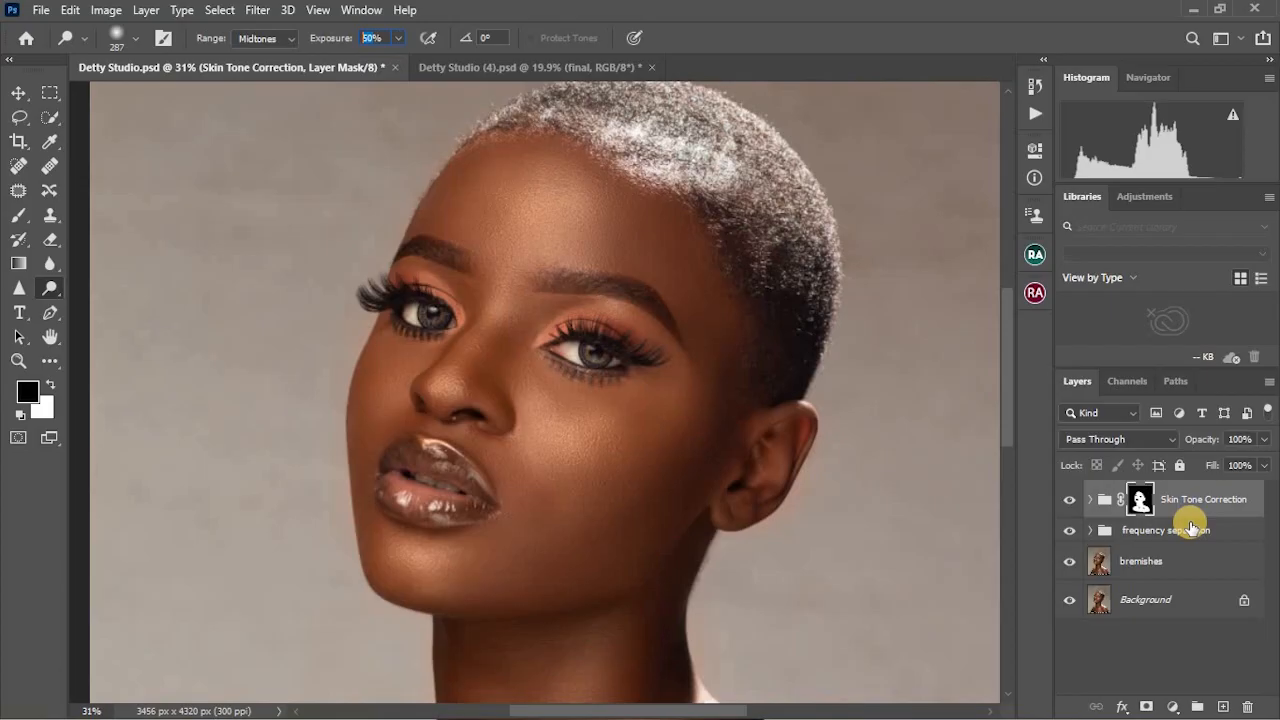
pyautogui.hotkey('ctrl', 'shift', 'alt', 'e')
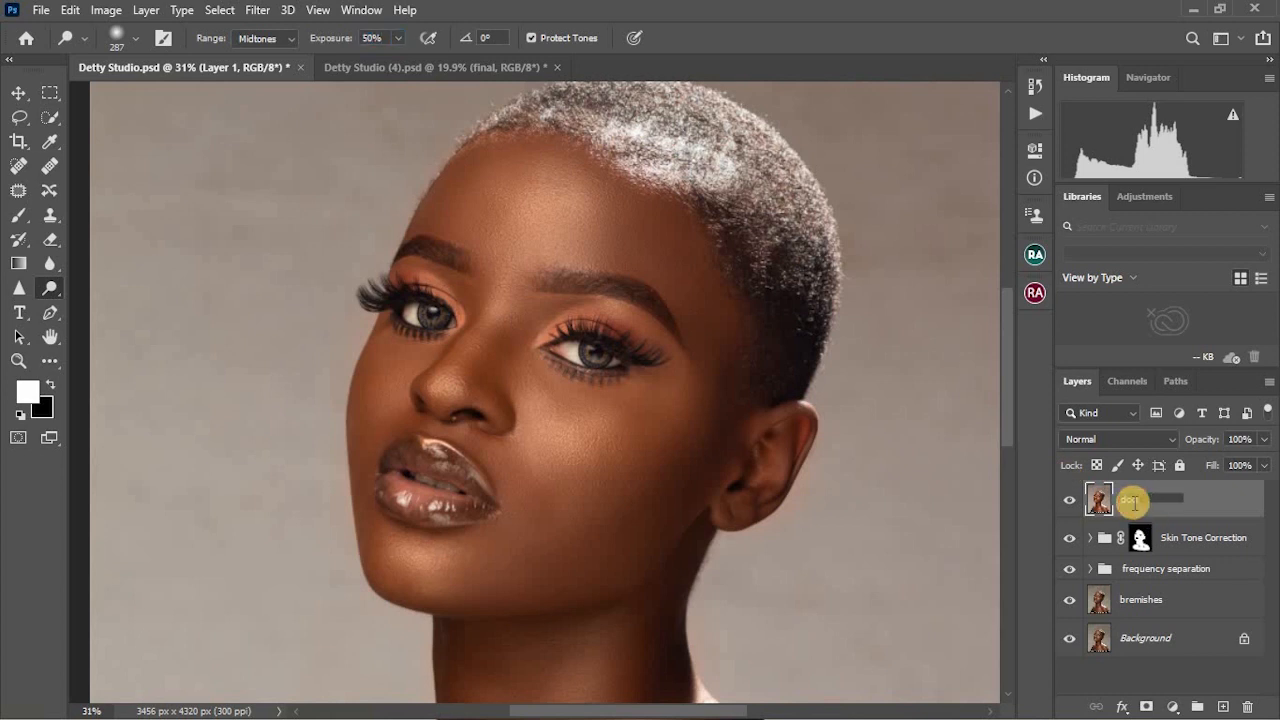
pyautogui.press('Return')
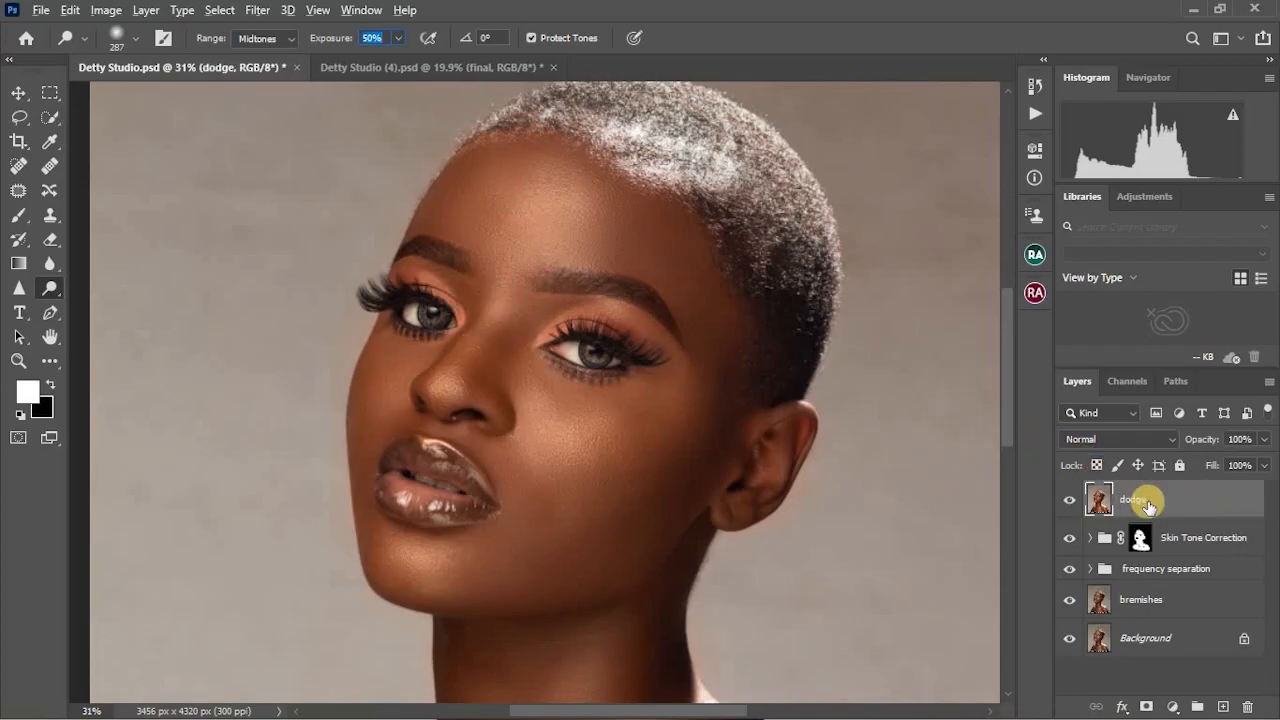
# Dodge the midtones at 50% exposure on the forehead, the cheek nearest the ear, and the chin on the dodge layer
pyautogui.moveTo(510, 232)
pyautogui.mouseDown()
pyautogui.moveTo(523, 235)
pyautogui.moveTo(543, 200)
pyautogui.moveTo(518, 216)
pyautogui.mouseUp()
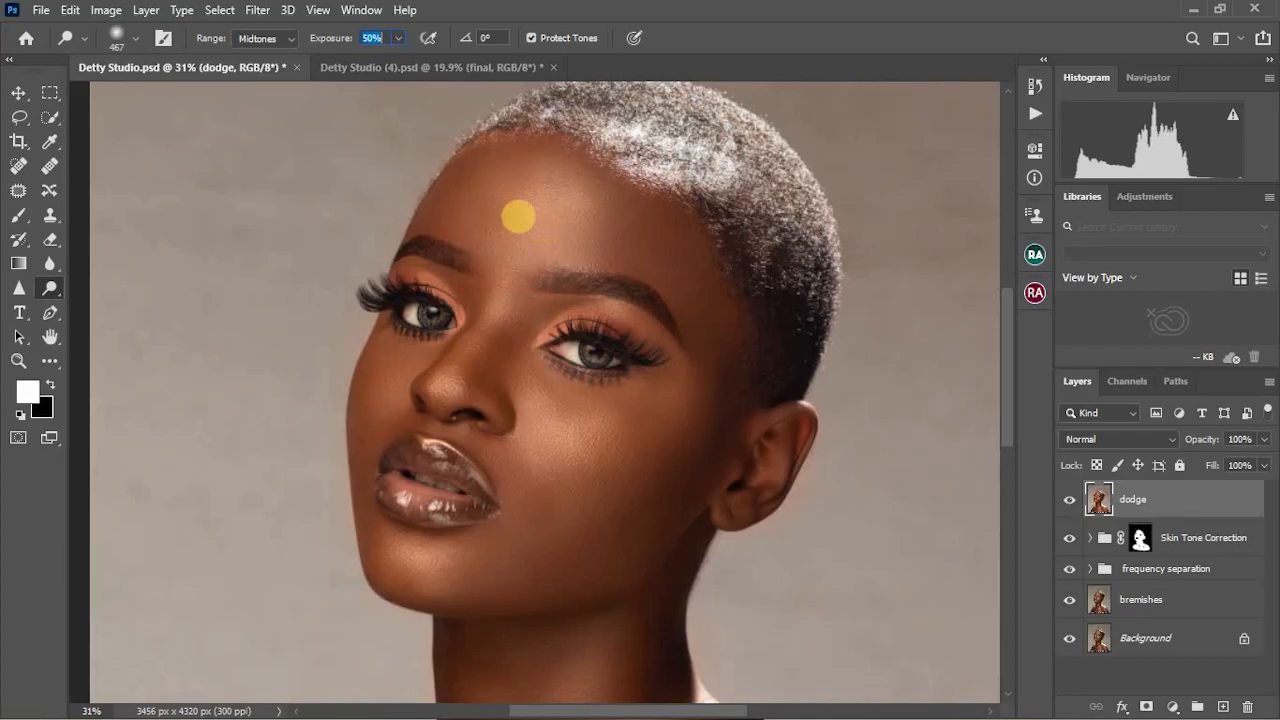
pyautogui.moveTo(566, 489)
pyautogui.mouseDown()
pyautogui.moveTo(560, 349)
pyautogui.moveTo(535, 335)
pyautogui.mouseUp()
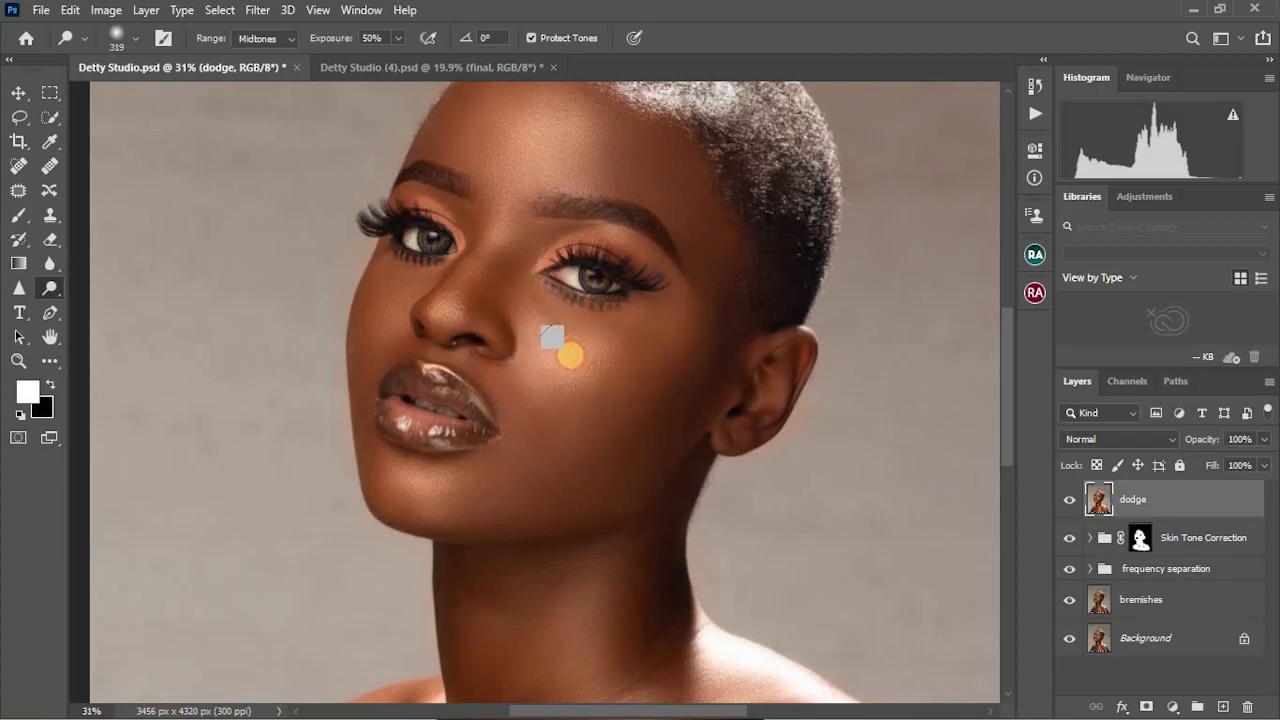
pyautogui.scroll(-5, 530, 355)
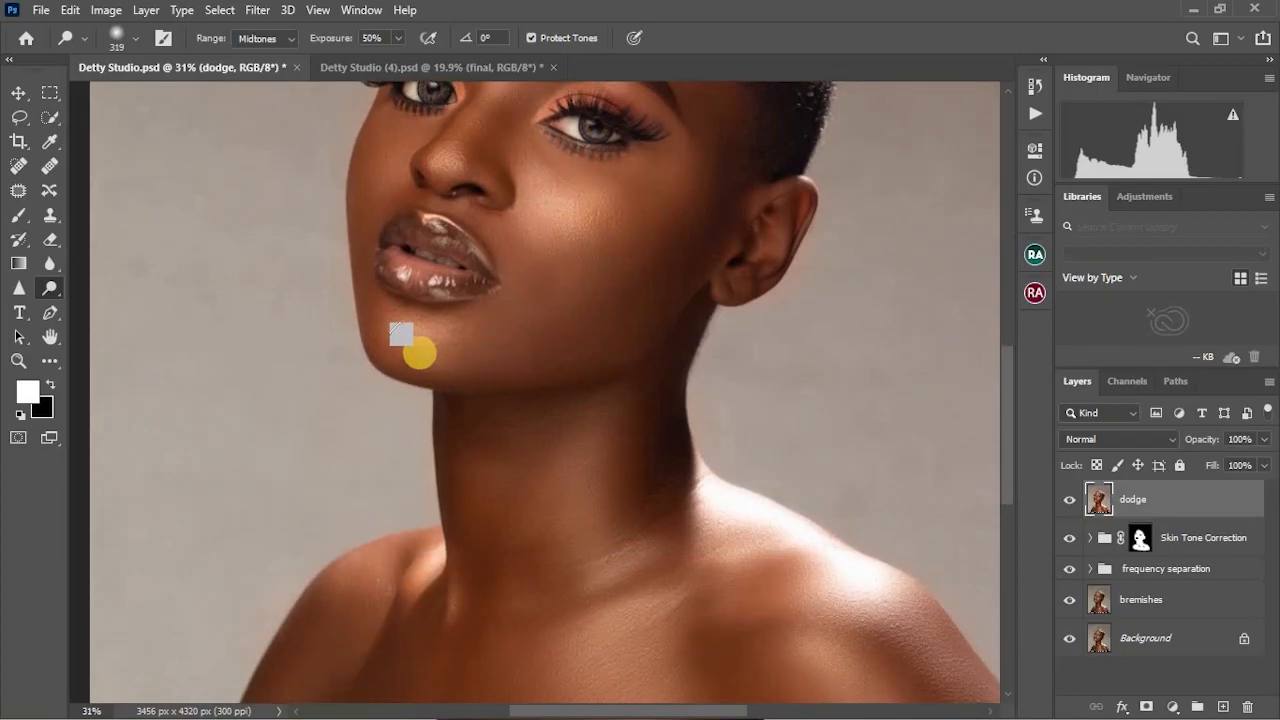
pyautogui.moveTo(420, 352); pyautogui.dragTo(404, 343)
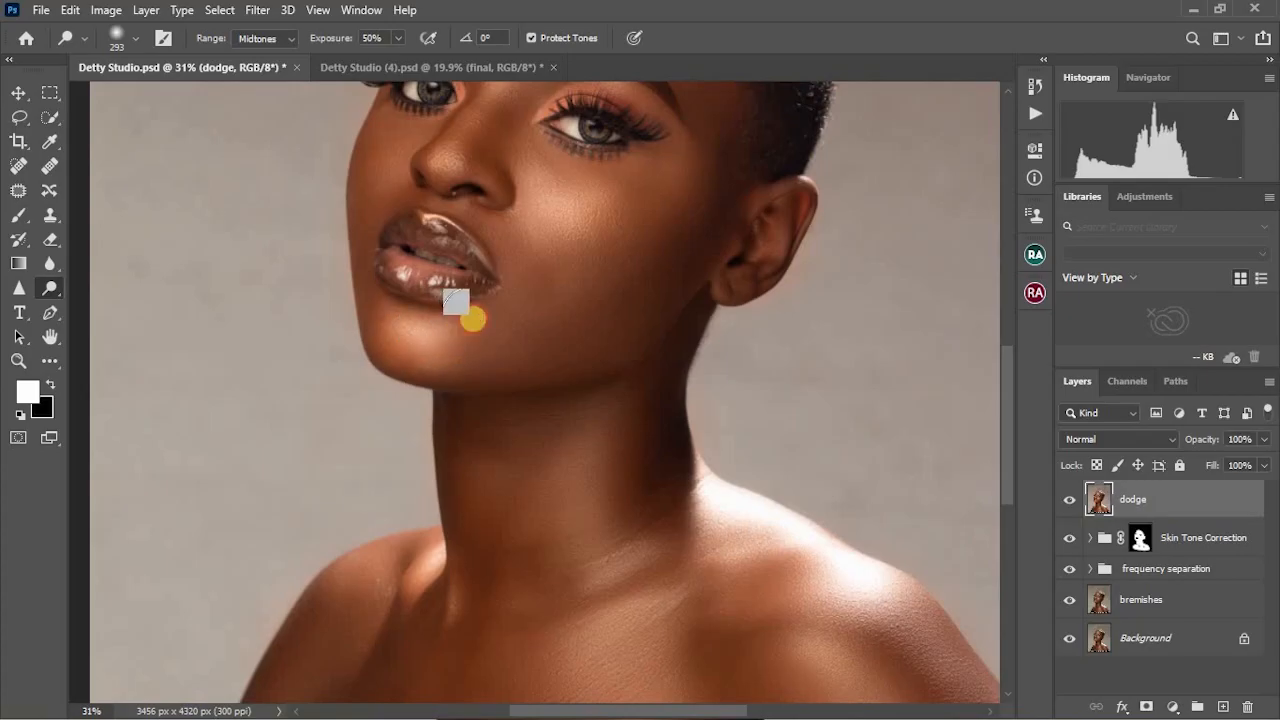
# Brighten the far cheek beside the nose and the centre of the forehead with smaller Dodge strokes
pyautogui.scroll(5, 460, 295)
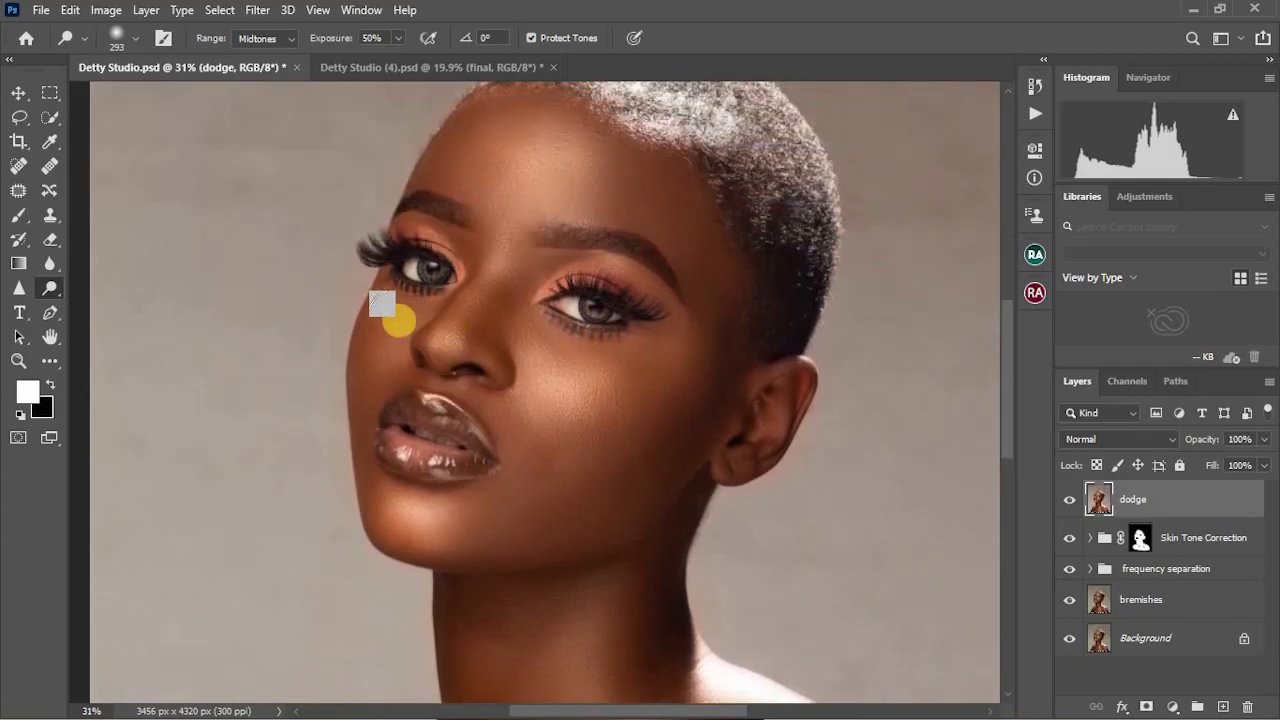
pyautogui.moveTo(451, 338); pyautogui.dragTo(429, 345)
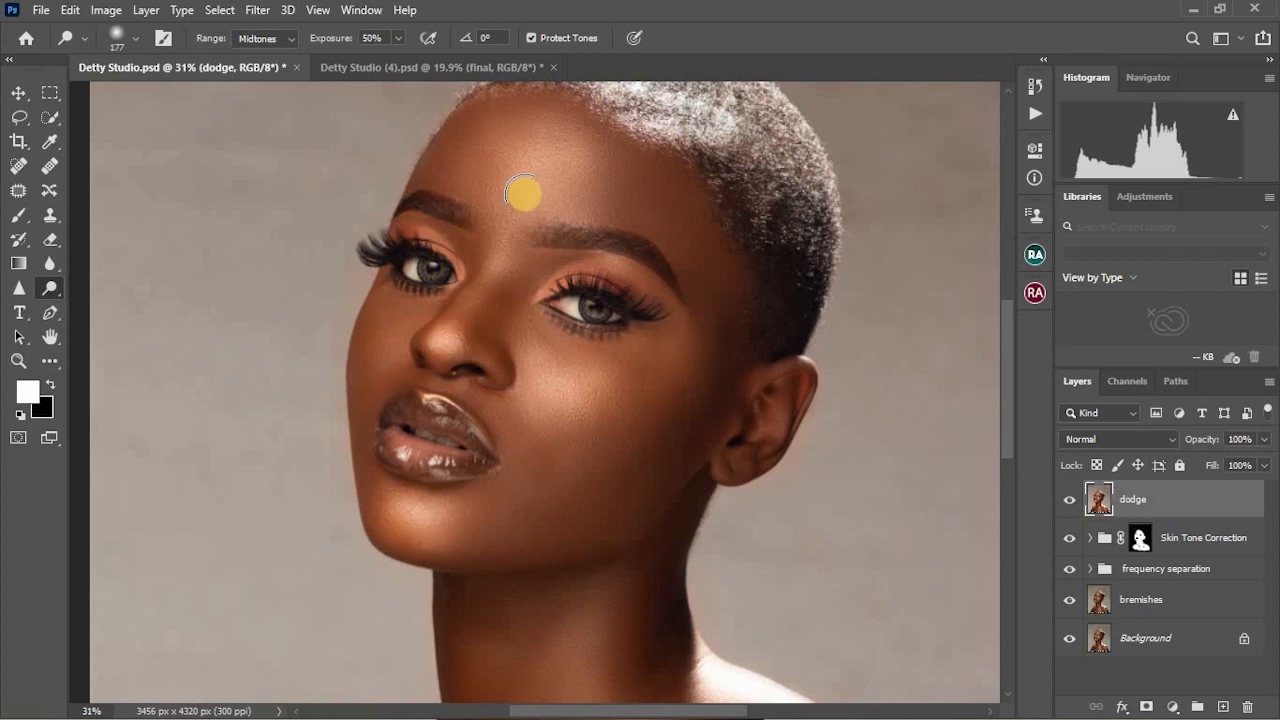
pyautogui.moveTo(536, 200); pyautogui.dragTo(529, 190)
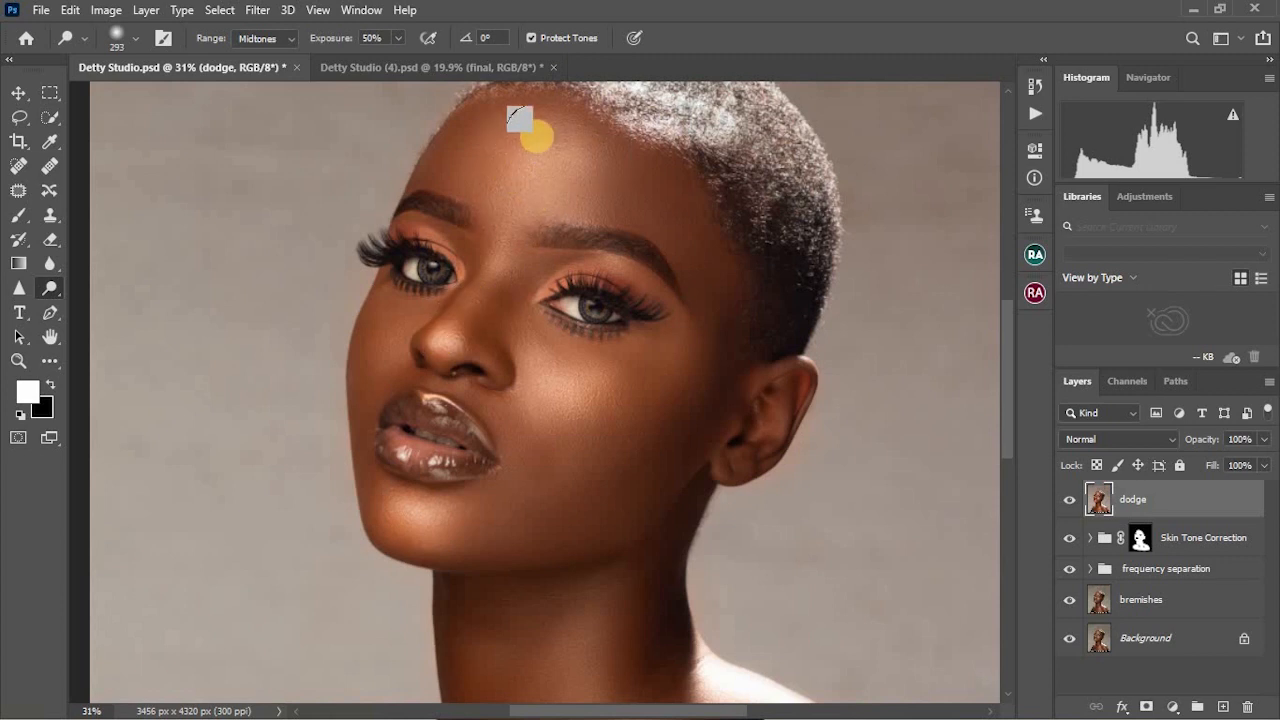
pyautogui.moveTo(509, 147); pyautogui.dragTo(497, 194)
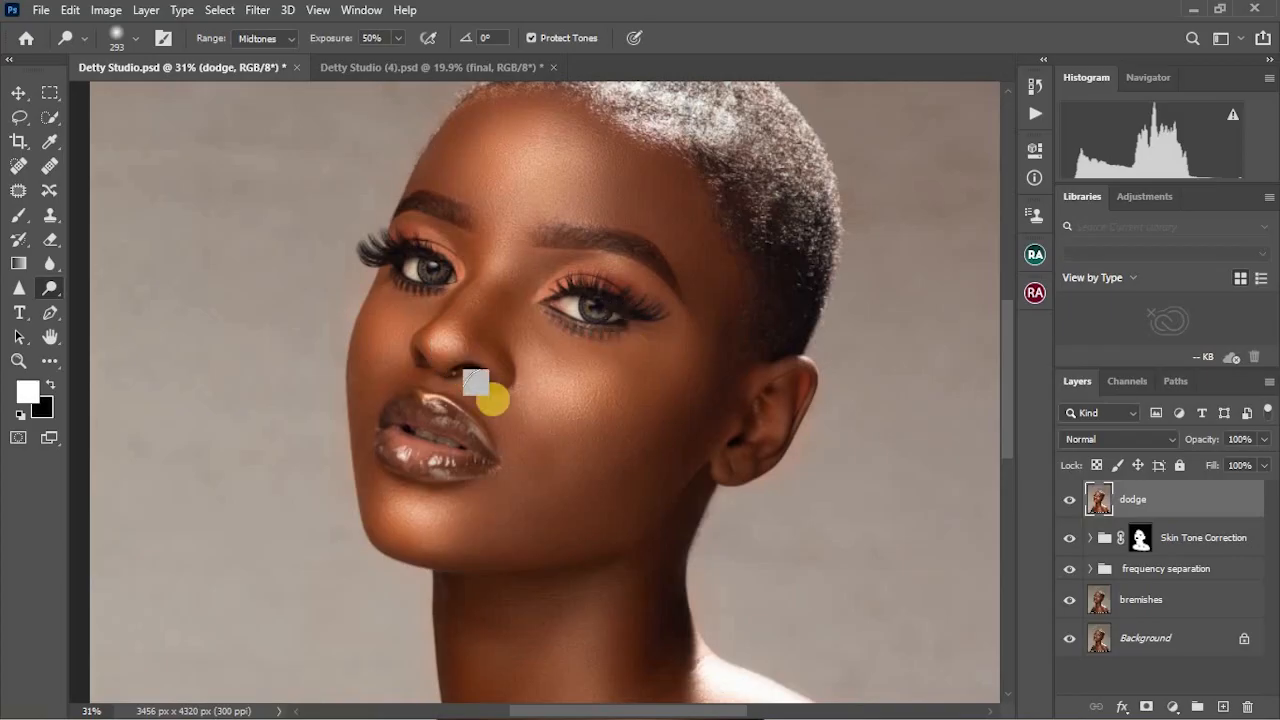
# Dodge the highlights on the neck, upper chest and both shoulders, enlarging the brush up to size 480
pyautogui.scroll(-5, 566, 463)
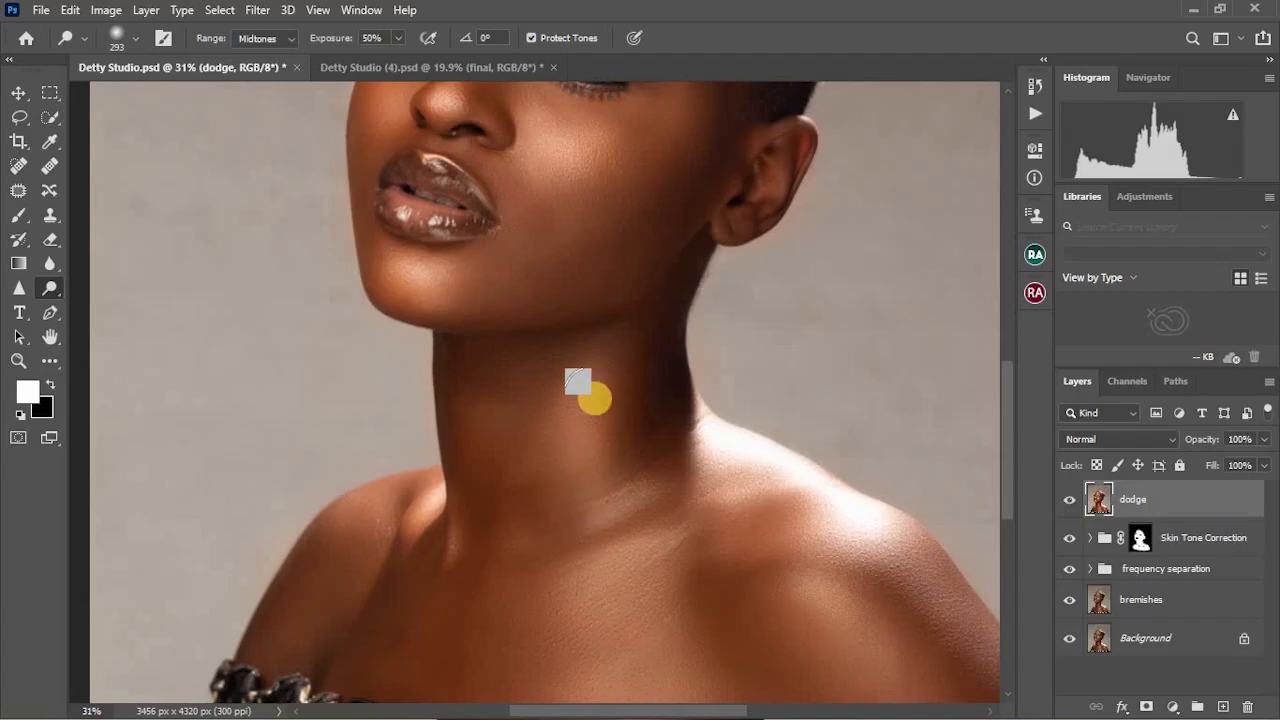
pyautogui.moveTo(595, 398); pyautogui.dragTo(612, 424)
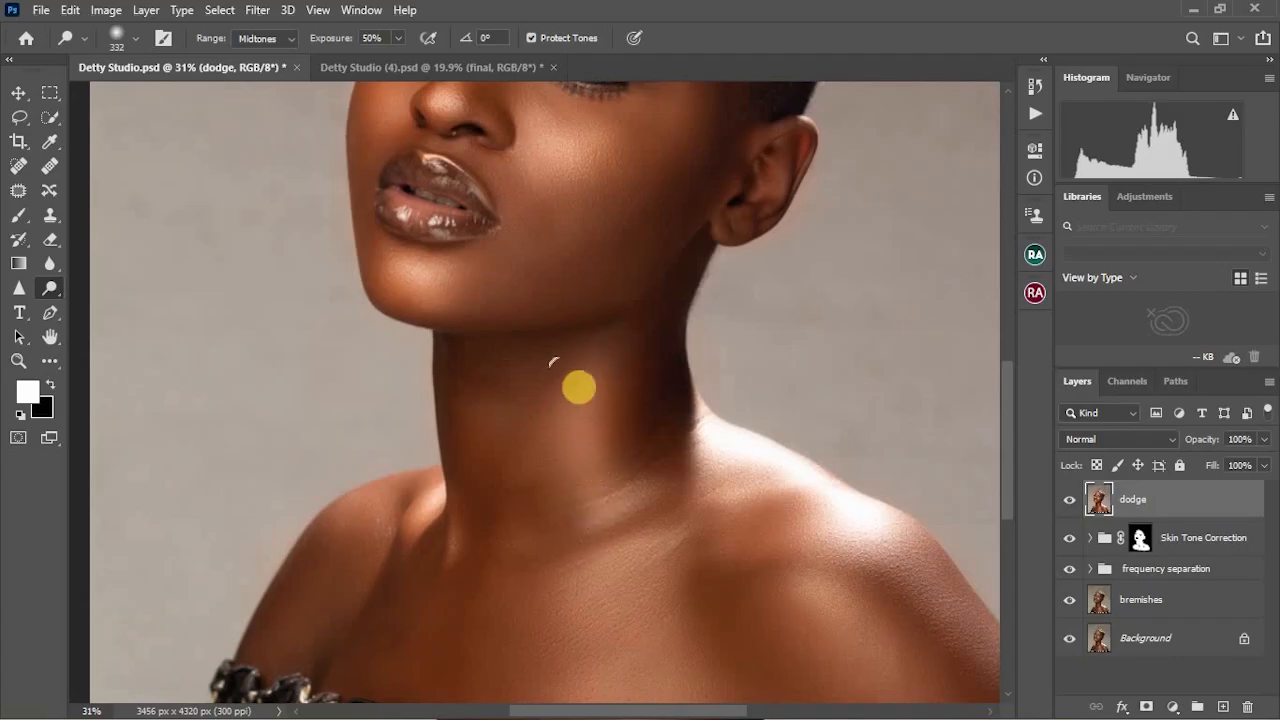
pyautogui.scroll(-3, 594, 520)
pyautogui.moveTo(594, 471)
pyautogui.mouseDown()
pyautogui.moveTo(620, 466)
pyautogui.moveTo(591, 540)
pyautogui.mouseUp()
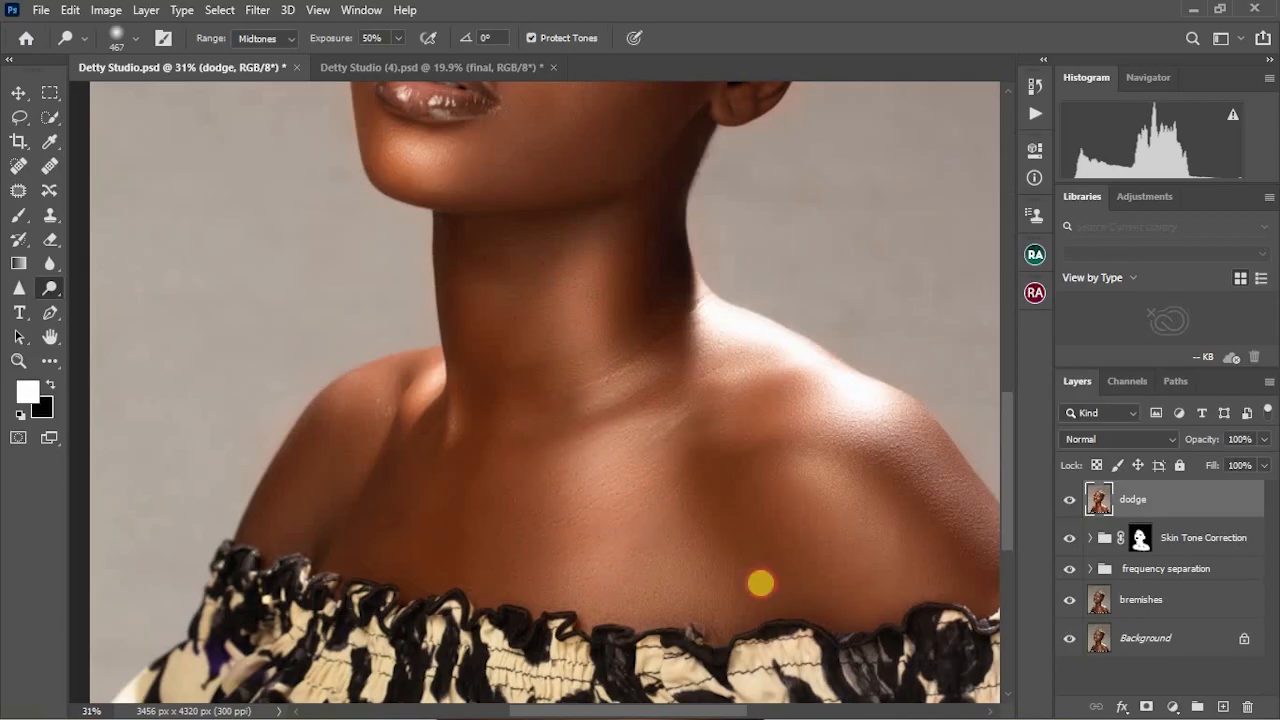
pyautogui.click(777, 492)
pyautogui.moveTo(774, 350)
pyautogui.mouseDown()
pyautogui.moveTo(714, 306)
pyautogui.moveTo(851, 380)
pyautogui.mouseUp()
pyautogui.moveTo(343, 343)
pyautogui.mouseDown()
pyautogui.moveTo(412, 384)
pyautogui.moveTo(350, 384)
pyautogui.mouseUp()
pyautogui.moveTo(834, 520)
pyautogui.mouseDown()
pyautogui.moveTo(814, 486)
pyautogui.moveTo(864, 517)
pyautogui.moveTo(880, 550)
pyautogui.moveTo(836, 497)
pyautogui.moveTo(871, 521)
pyautogui.moveTo(814, 511)
pyautogui.moveTo(791, 489)
pyautogui.mouseUp()
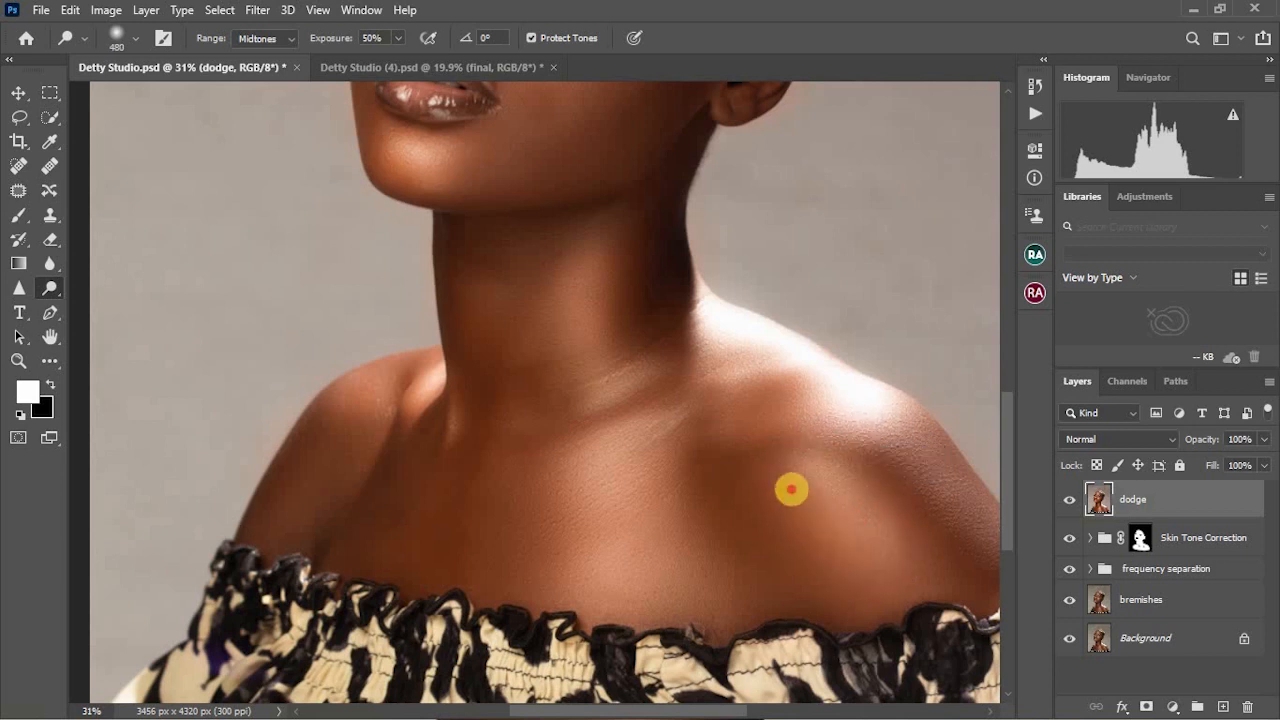
# Lower the dodge layer's opacity to 84% and brighten the middle of the neck further with the Dodge tool
pyautogui.scroll(-5, 621, 502)
pyautogui.hotkey('ctrl', '0')
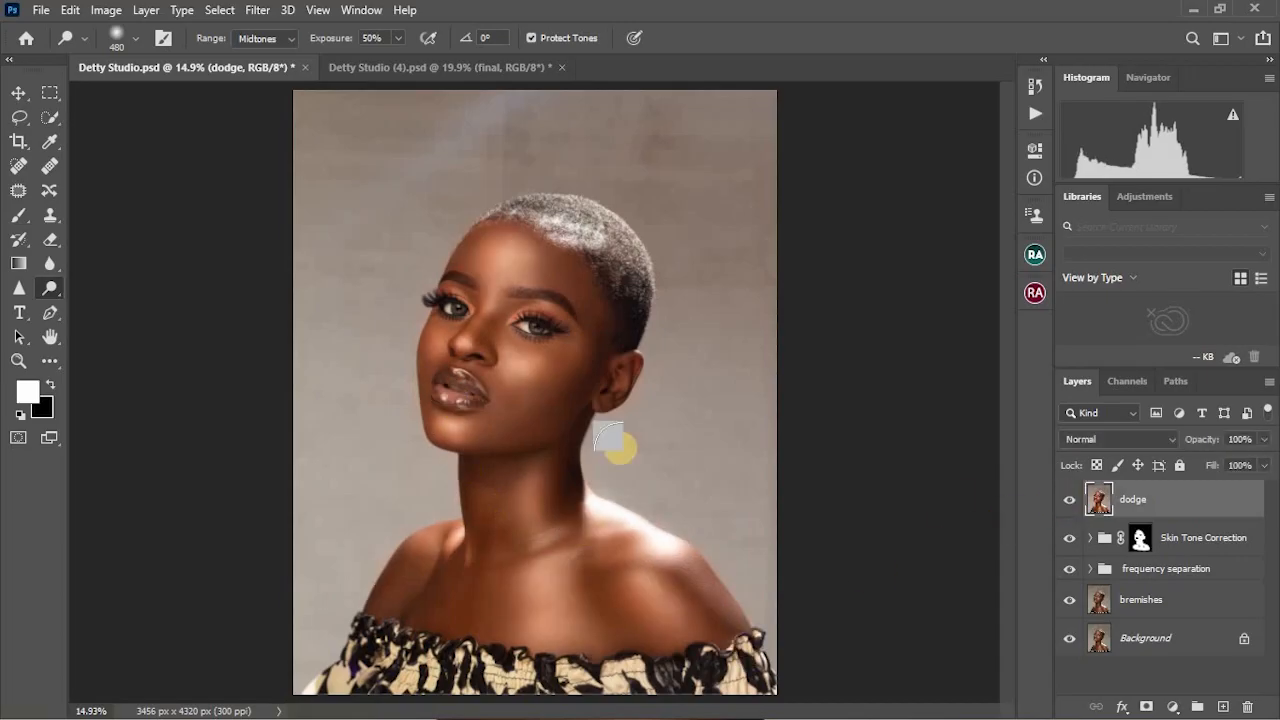
pyautogui.scroll(2, 481, 416)
pyautogui.scroll(3, 481, 416)
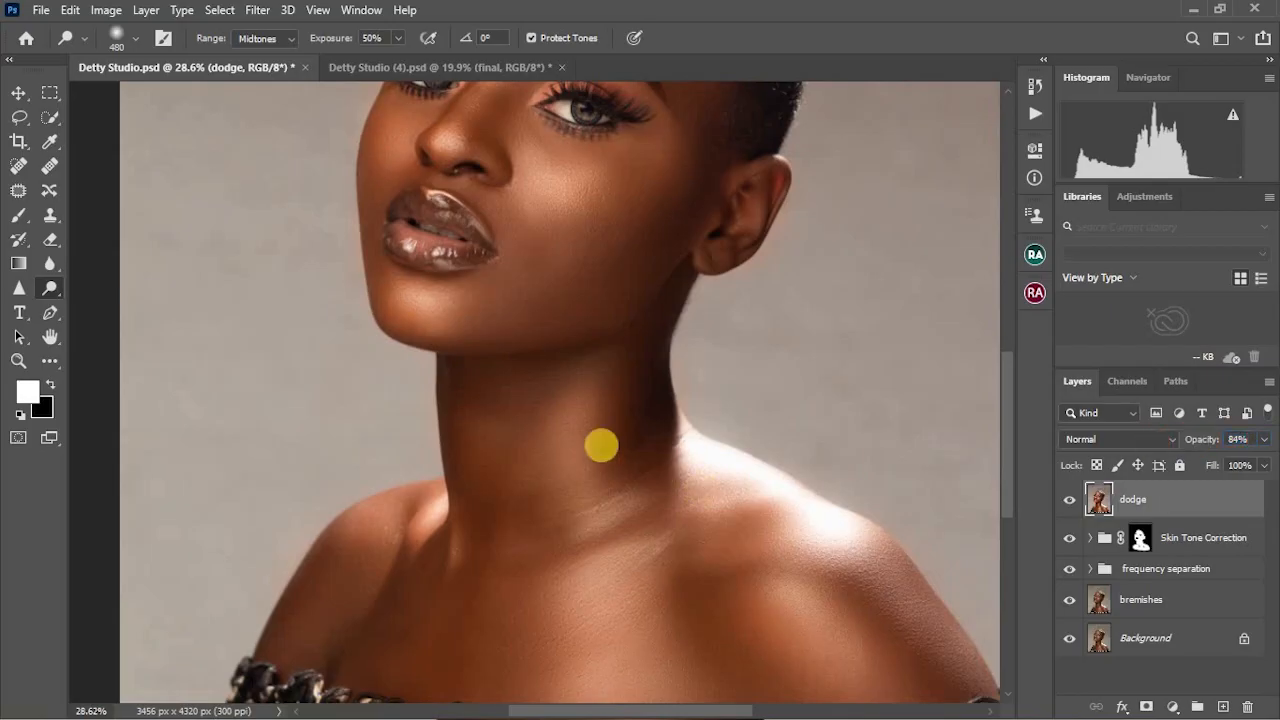
pyautogui.scroll(3, 569, 420)
pyautogui.scroll(-4, 526, 572)
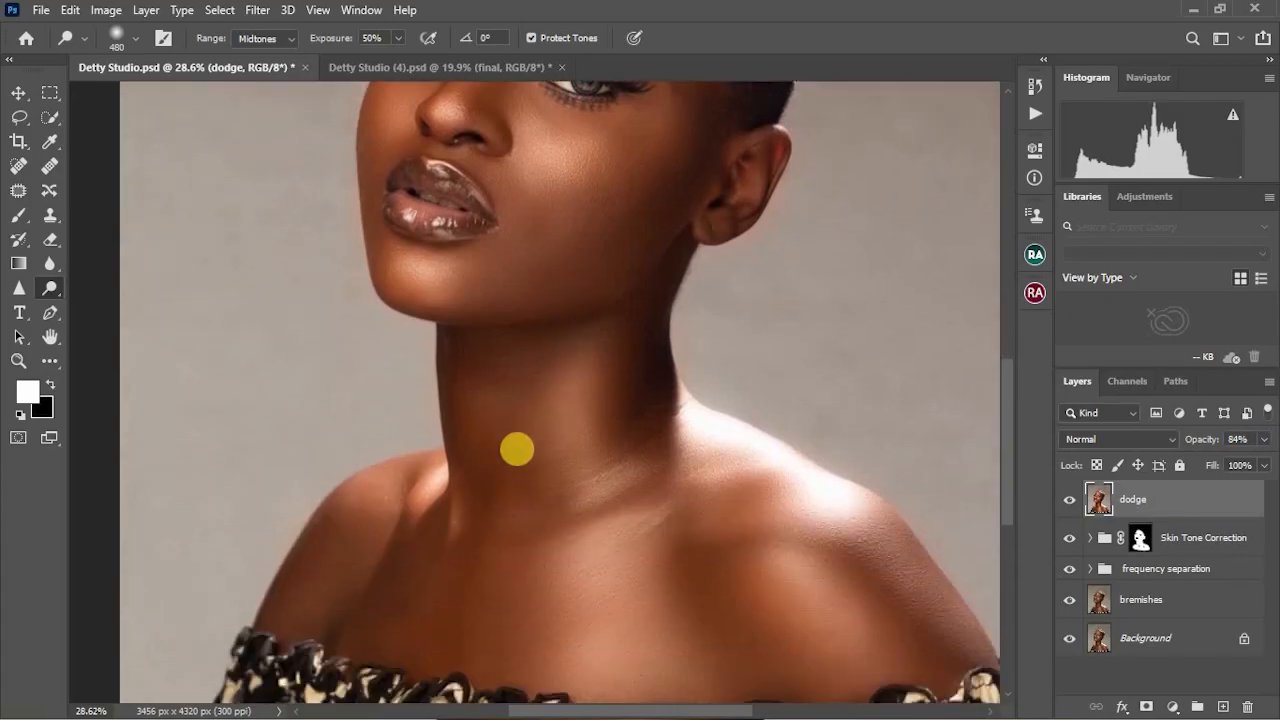
pyautogui.keyDown('alt'); pyautogui.rightClick(583, 419); pyautogui.keyUp('alt')
pyautogui.moveTo(583, 413); pyautogui.dragTo(581, 441)
pyautogui.scroll(-4, 570, 447)
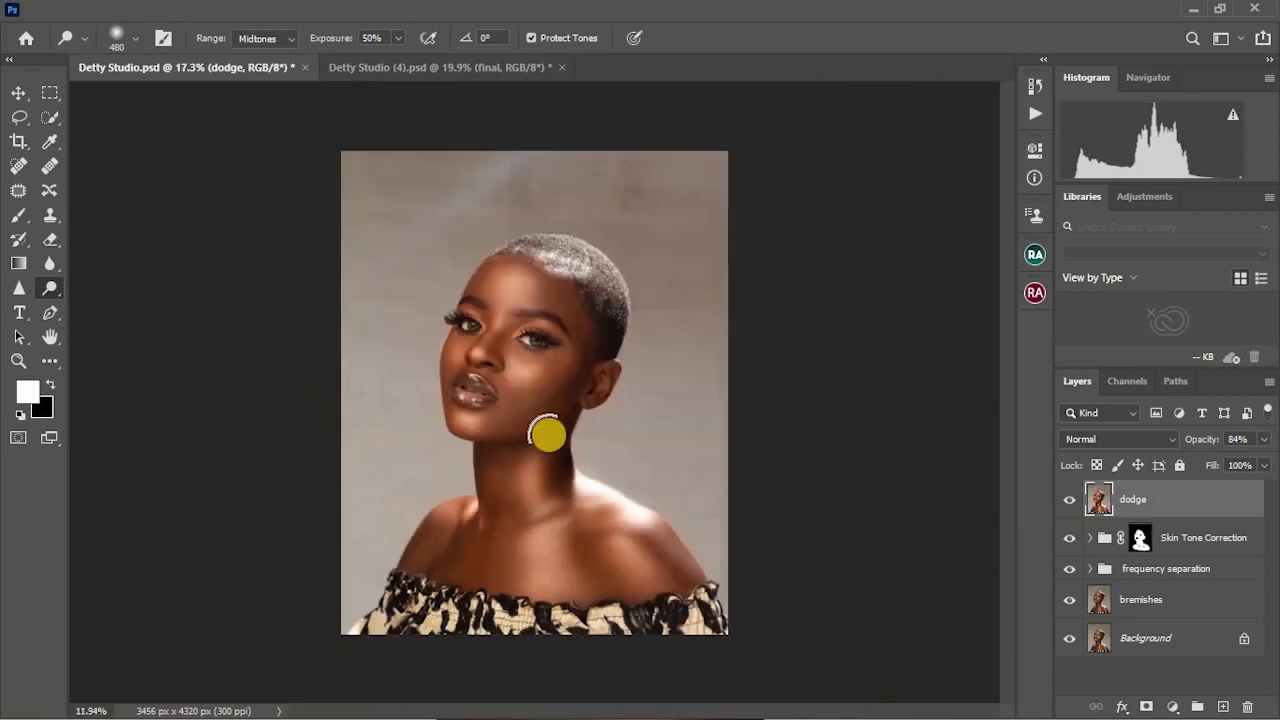
# Dodge the near cheek below the eye and the area down toward the chin with the size 480 brush
pyautogui.scroll(2, 509, 457)
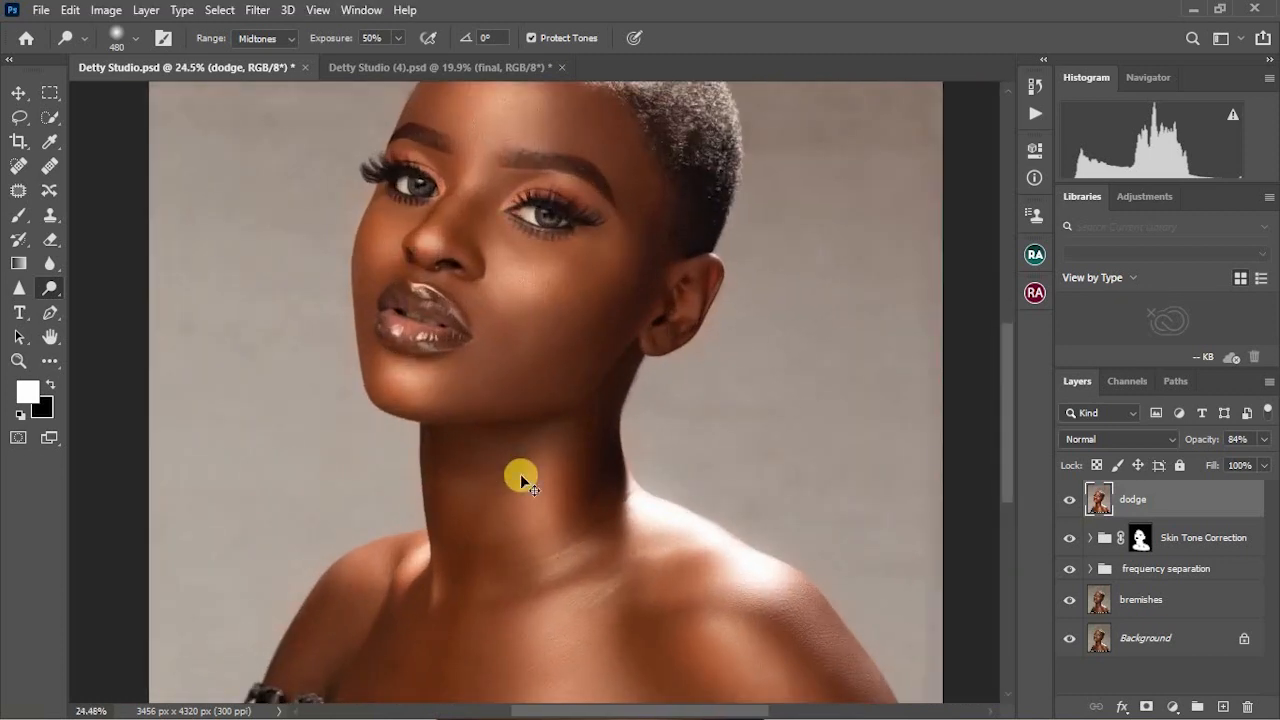
pyautogui.scroll(1, 509, 418)
pyautogui.scroll(1, 520, 398)
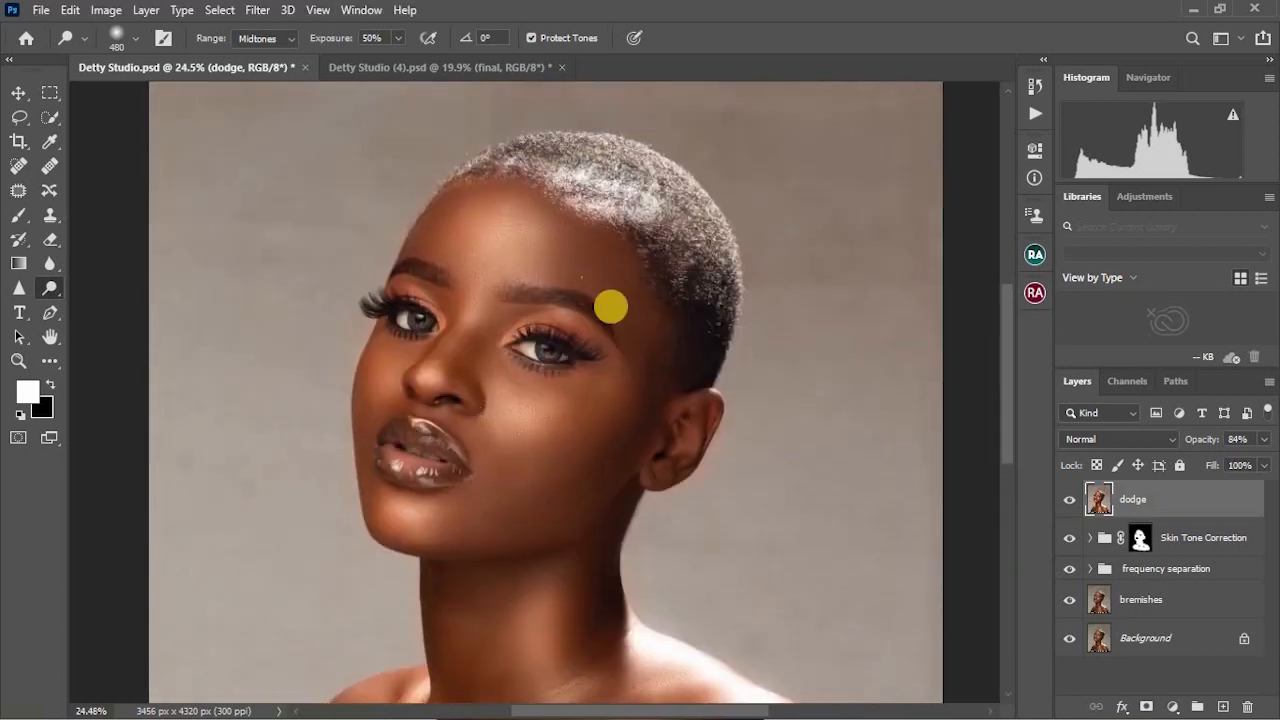
pyautogui.scroll(-2, 609, 312)
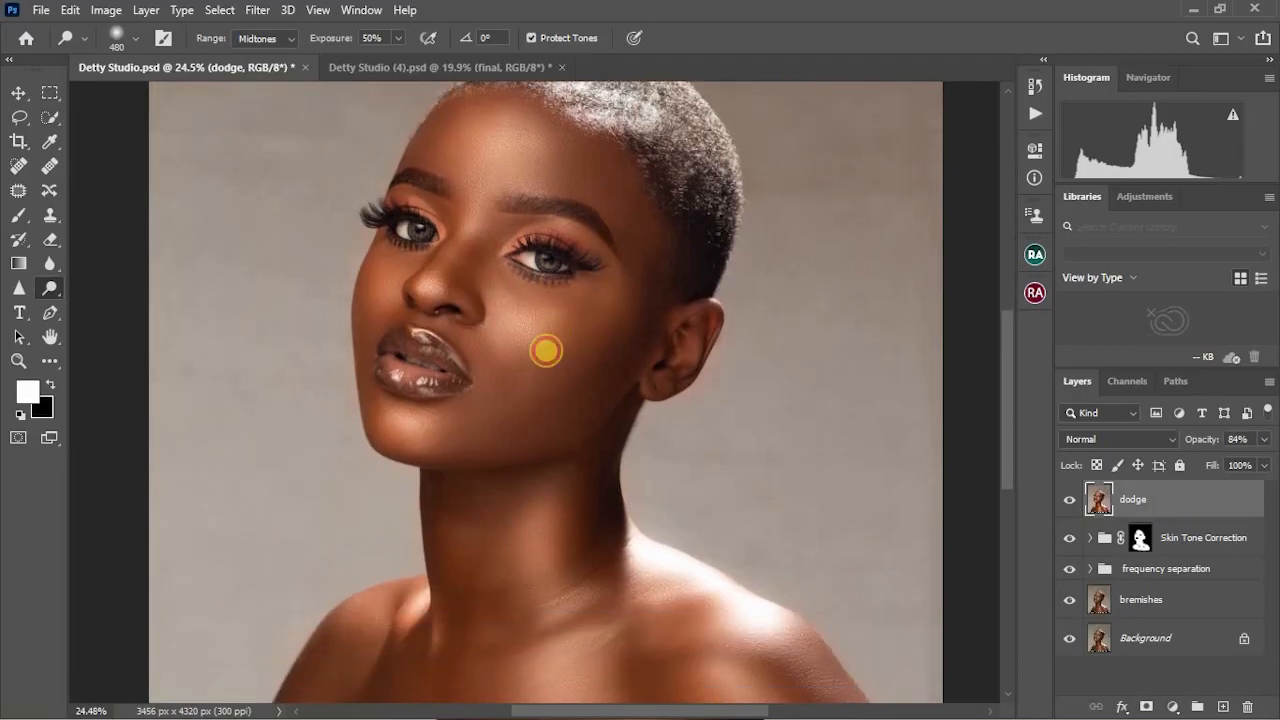
pyautogui.moveTo(527, 351); pyautogui.dragTo(565, 329)
pyautogui.moveTo(530, 381); pyautogui.dragTo(450, 429)
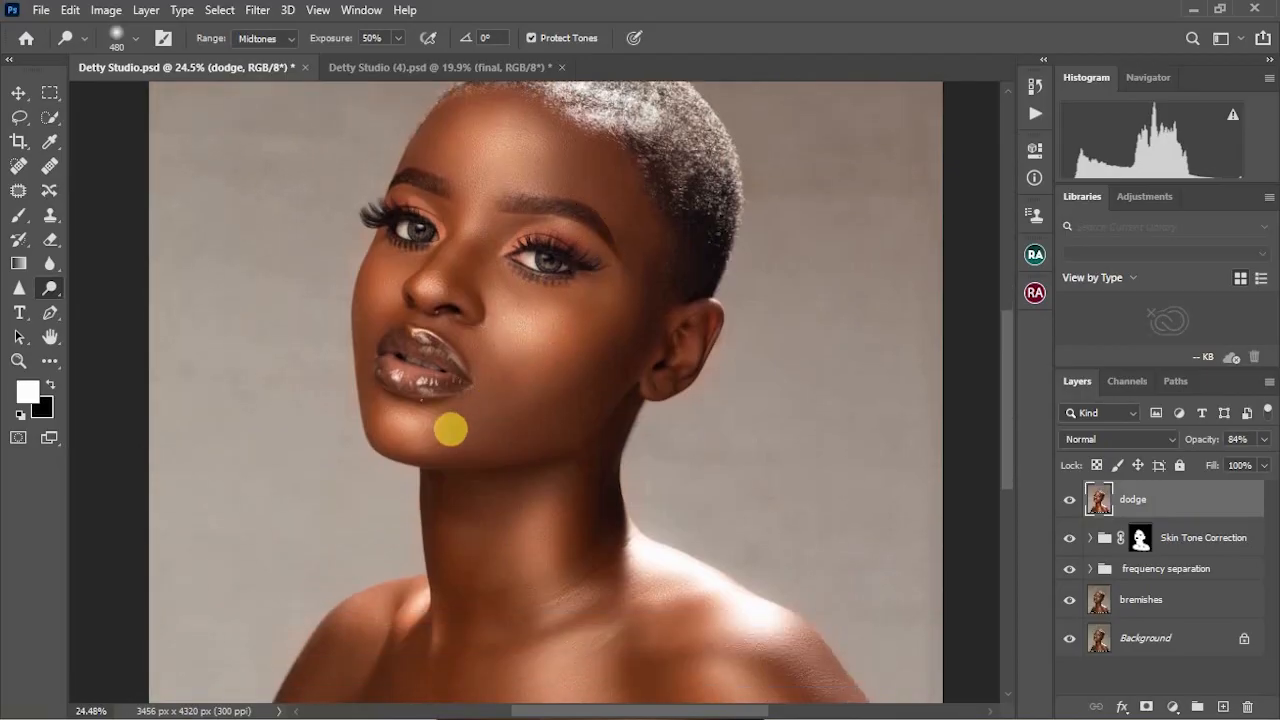
pyautogui.scroll(-2, 447, 411)
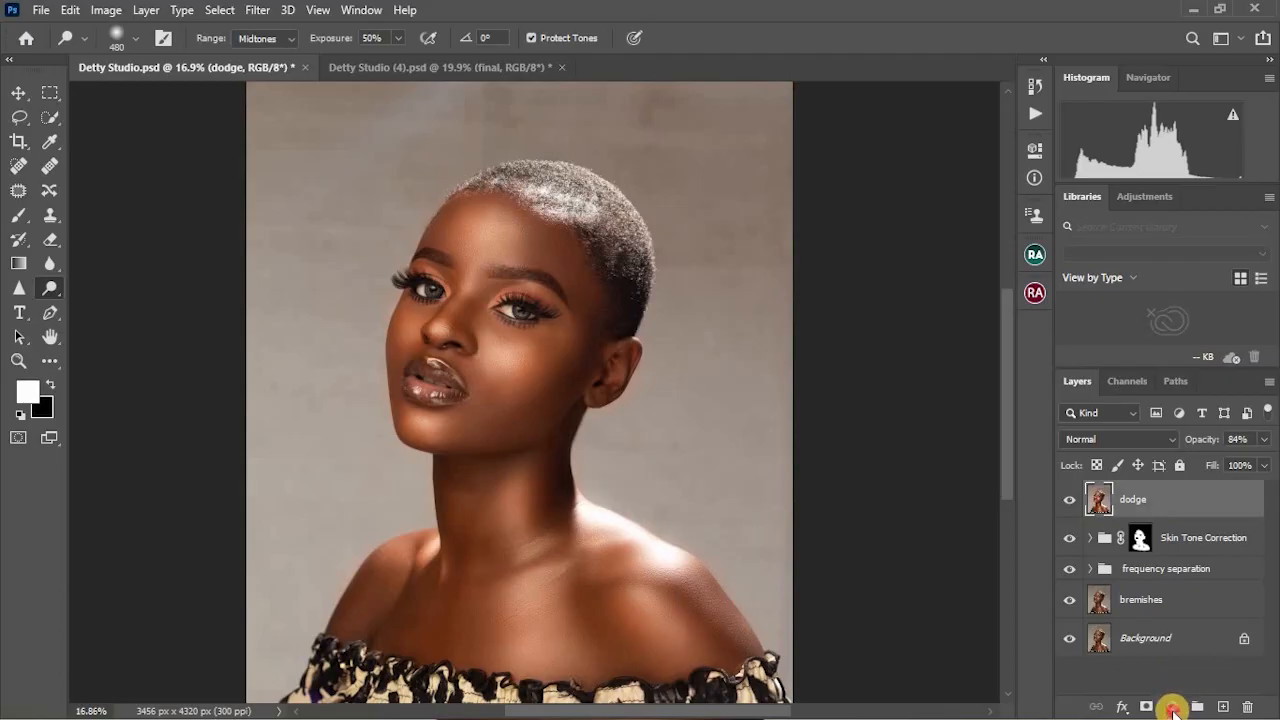
# Add a Curves adjustment layer above dodge, pull the RGB curve down to darken the image, and invert its mask to black
pyautogui.click(1172, 707)
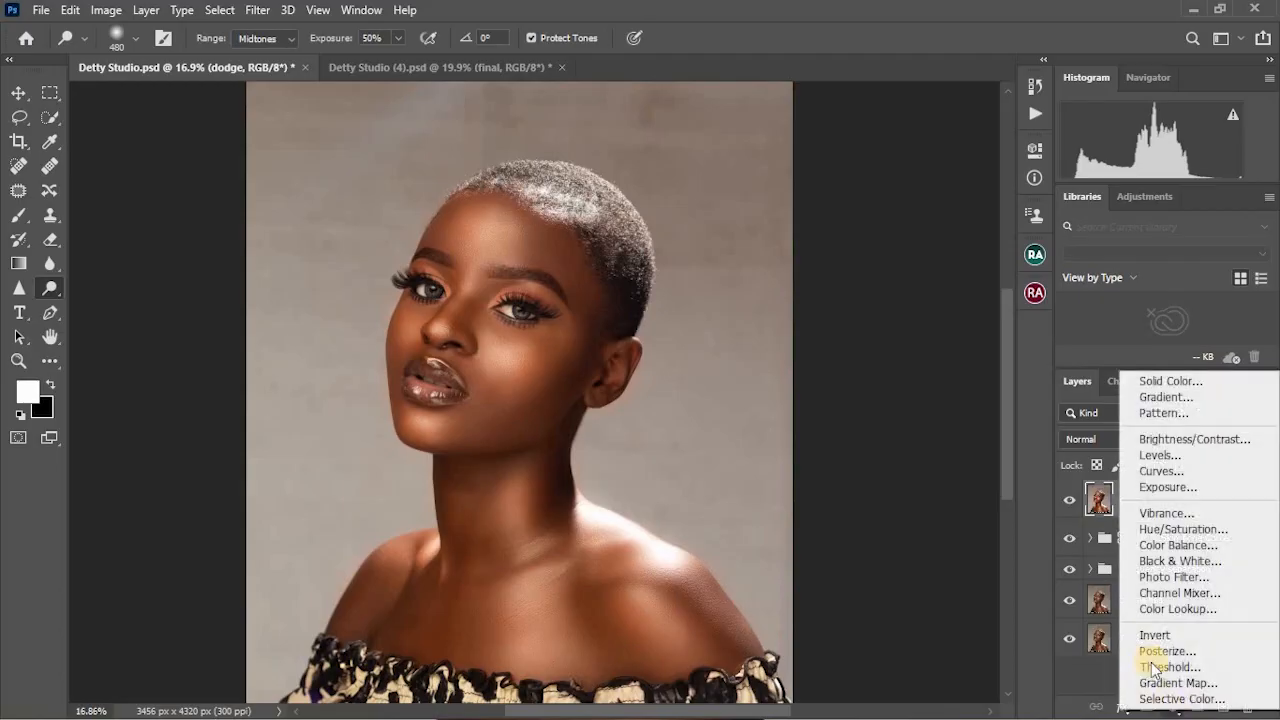
pyautogui.click(1160, 471)
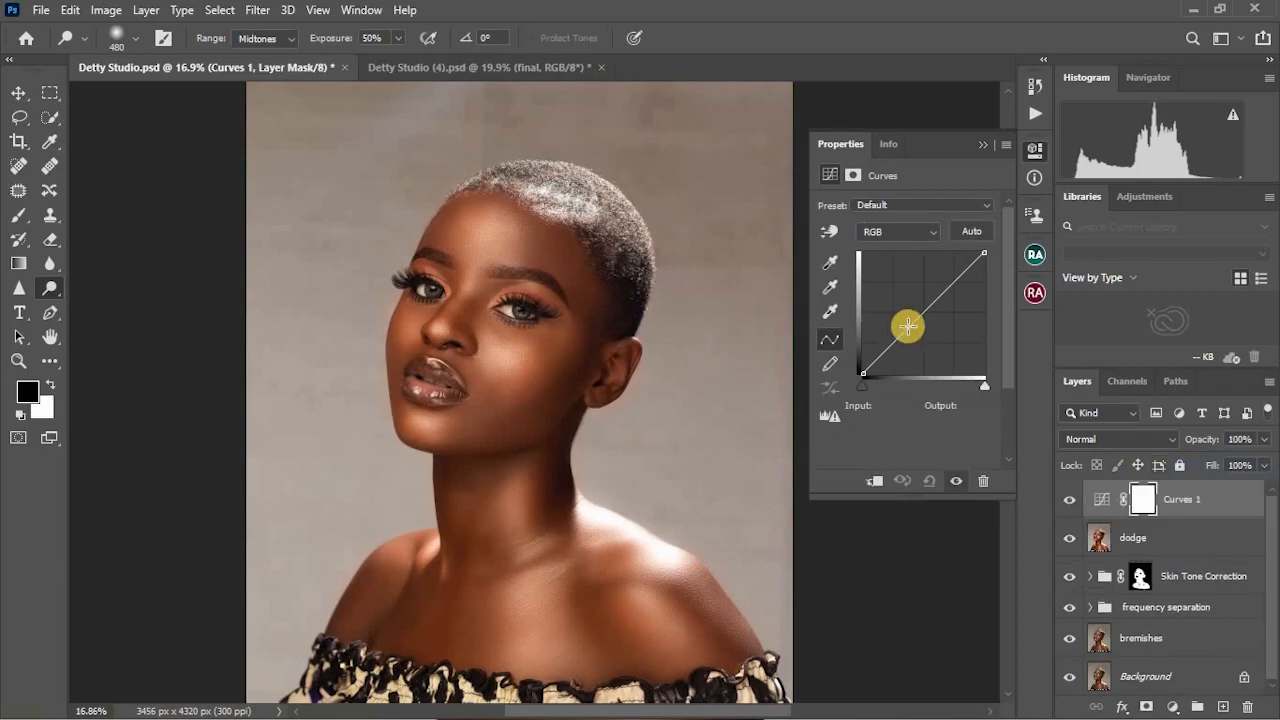
pyautogui.moveTo(920, 312); pyautogui.dragTo(935, 335)
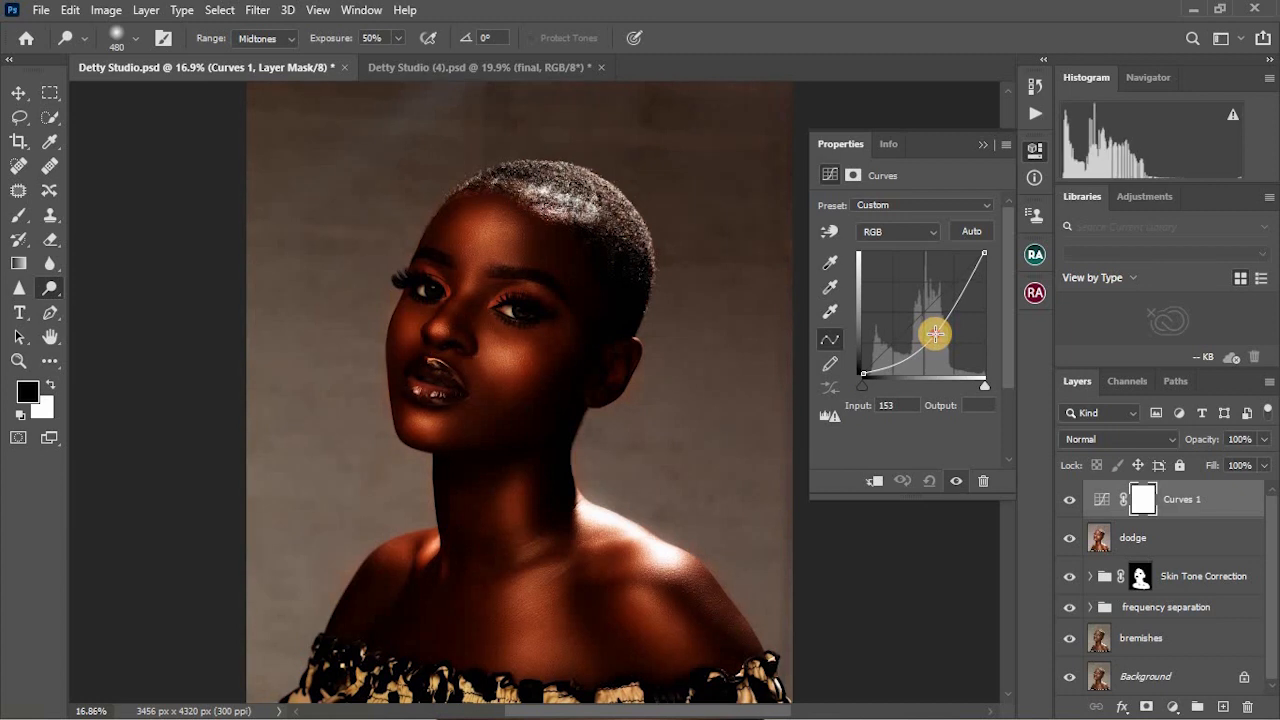
pyautogui.click(983, 143)
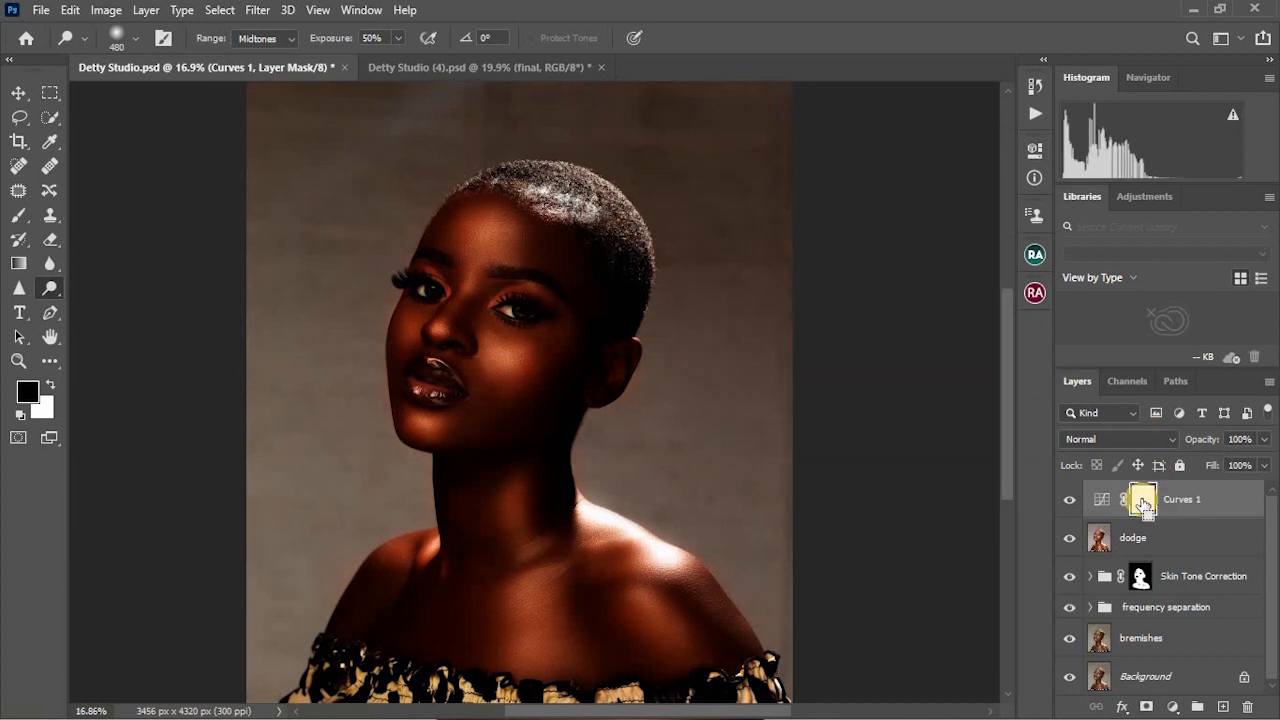
pyautogui.hotkey('ctrl', 'i')
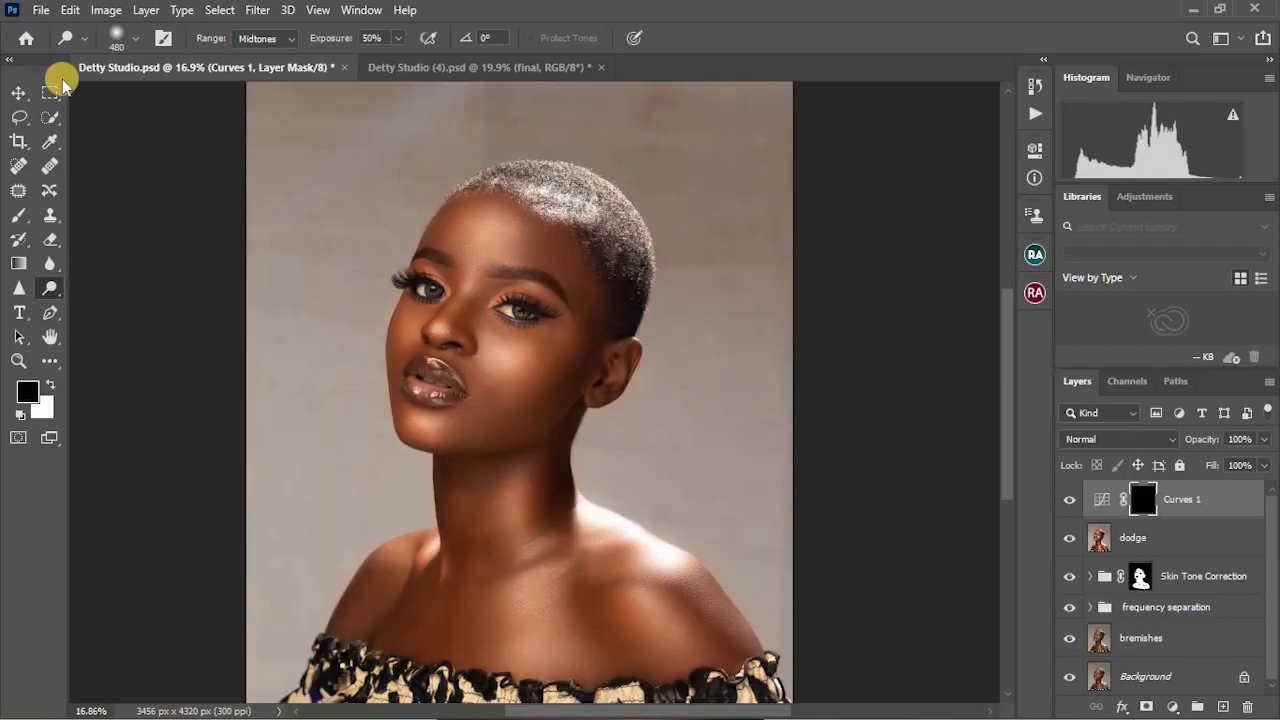
# Set up the Brush tool at 72 px with 100% hardness and 100% opacity for painting on the Curves mask
pyautogui.click(20, 213)
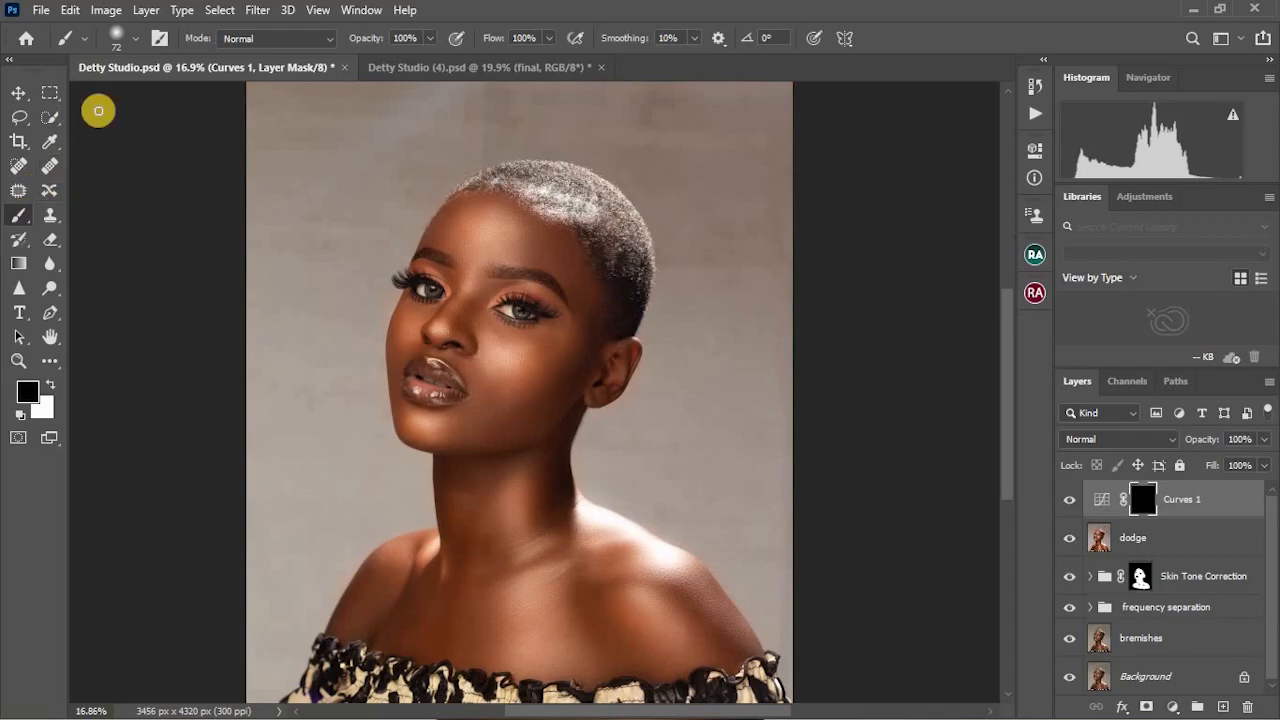
pyautogui.click(134, 38)
pyautogui.moveTo(110, 145); pyautogui.dragTo(230, 83)
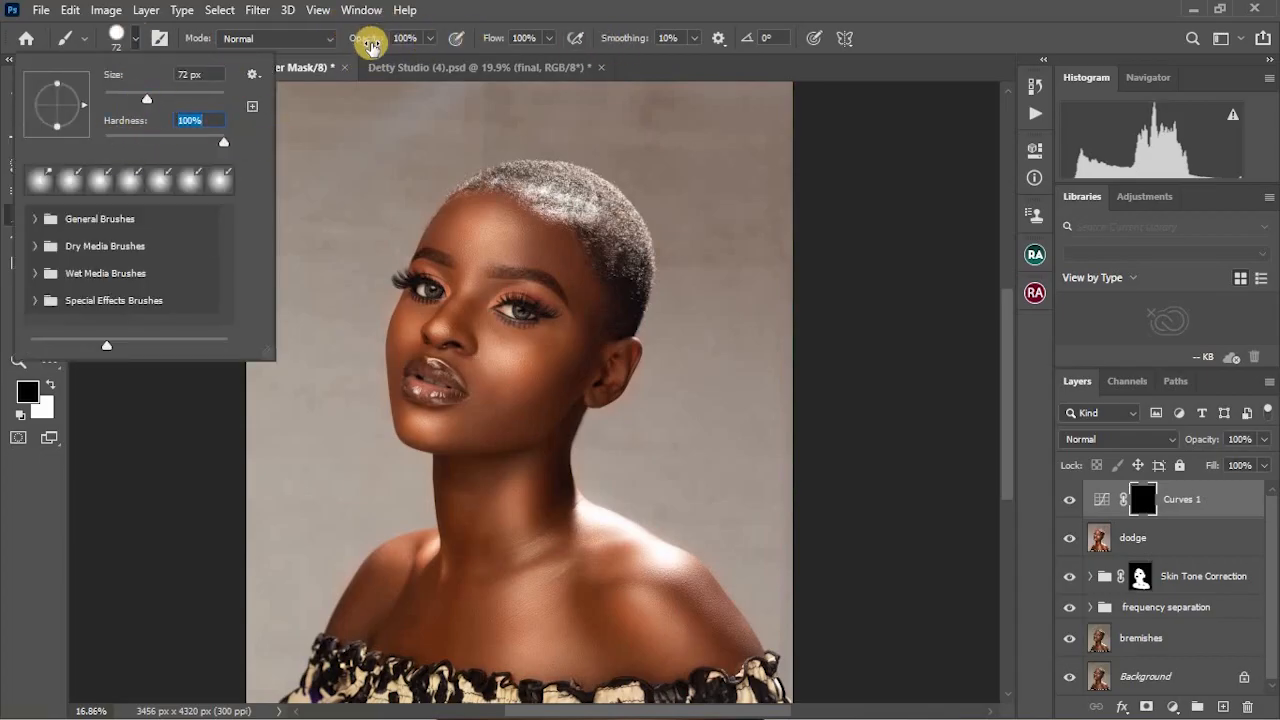
pyautogui.click(398, 40)
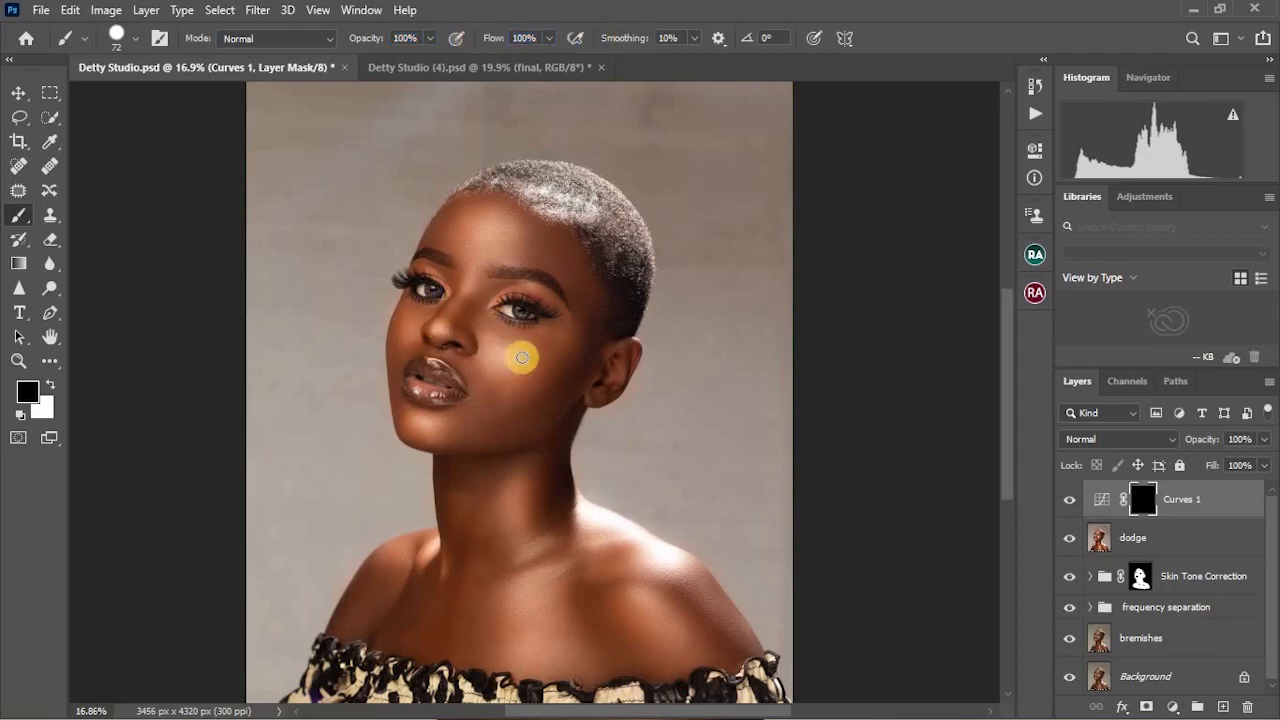
# Paint a solid white stroke down the near side of the nose bridge on the Curves 1 mask to darken it
pyautogui.scroll(-2, 538, 374)
pyautogui.scroll(4, 534, 371)
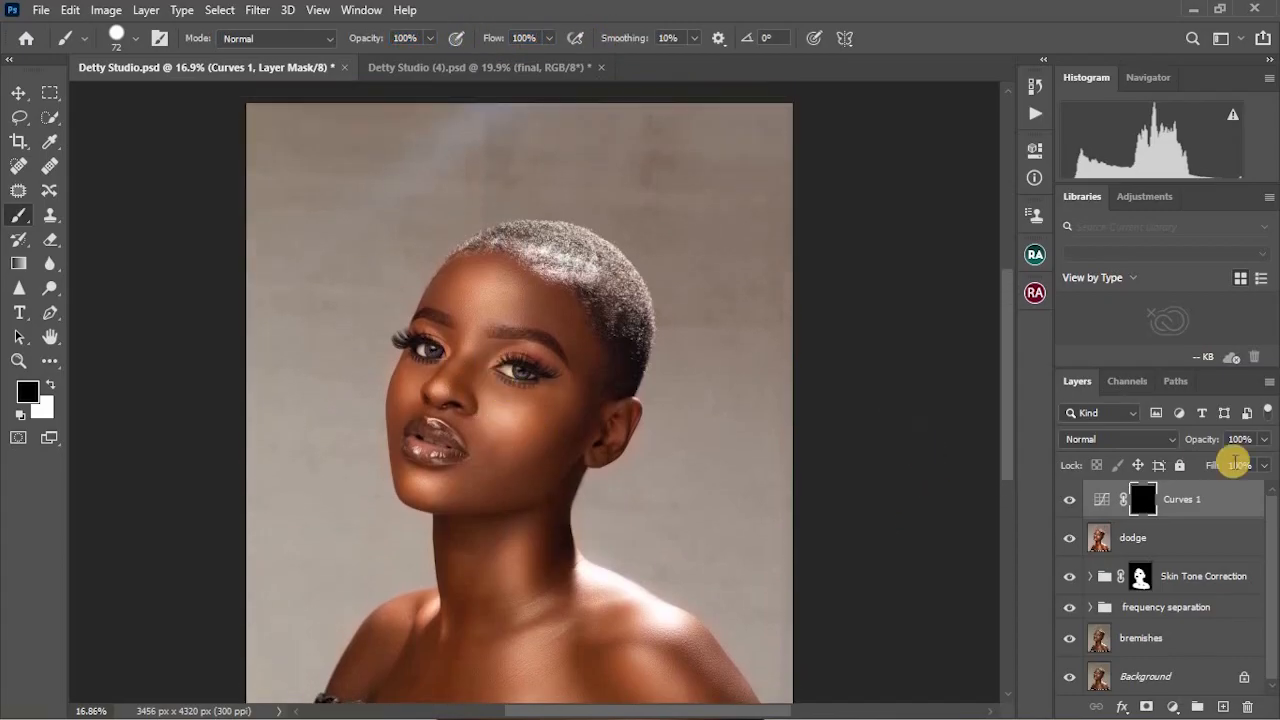
pyautogui.scroll(5, 433, 267)
pyautogui.scroll(-1, 443, 300)
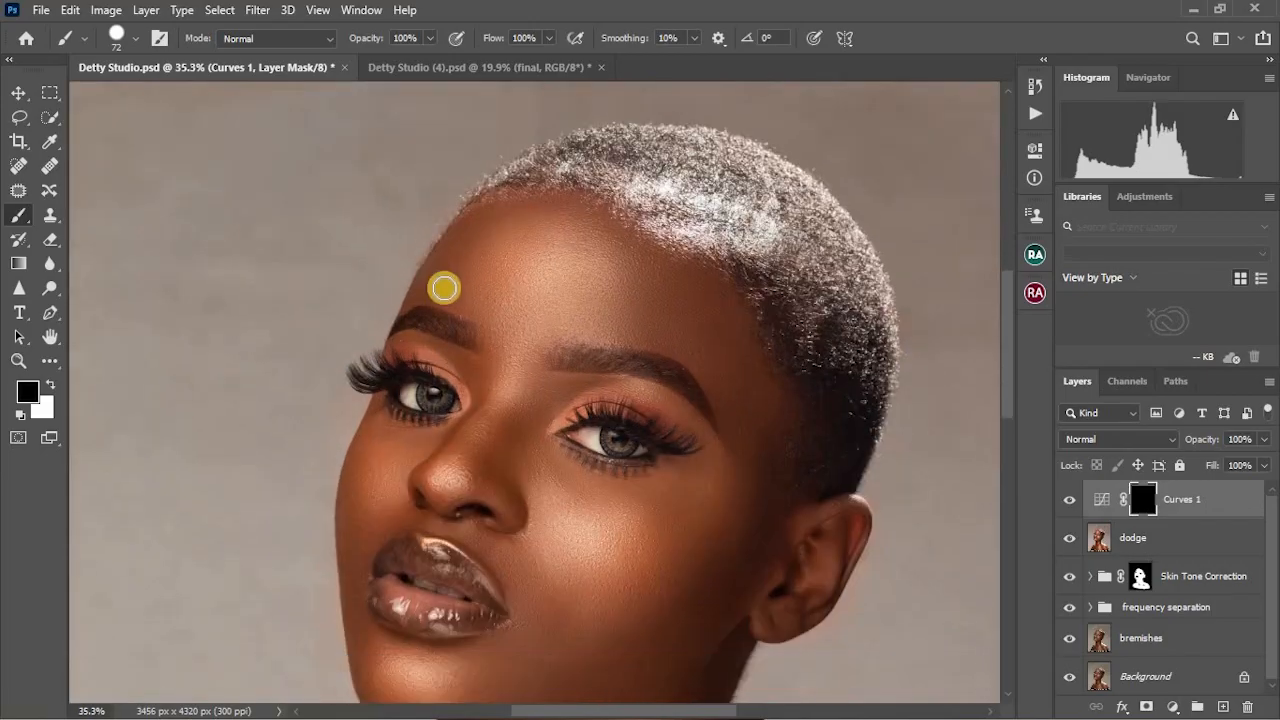
pyautogui.moveTo(443, 286); pyautogui.dragTo(454, 288)
pyautogui.moveTo(518, 421); pyautogui.dragTo(538, 406)
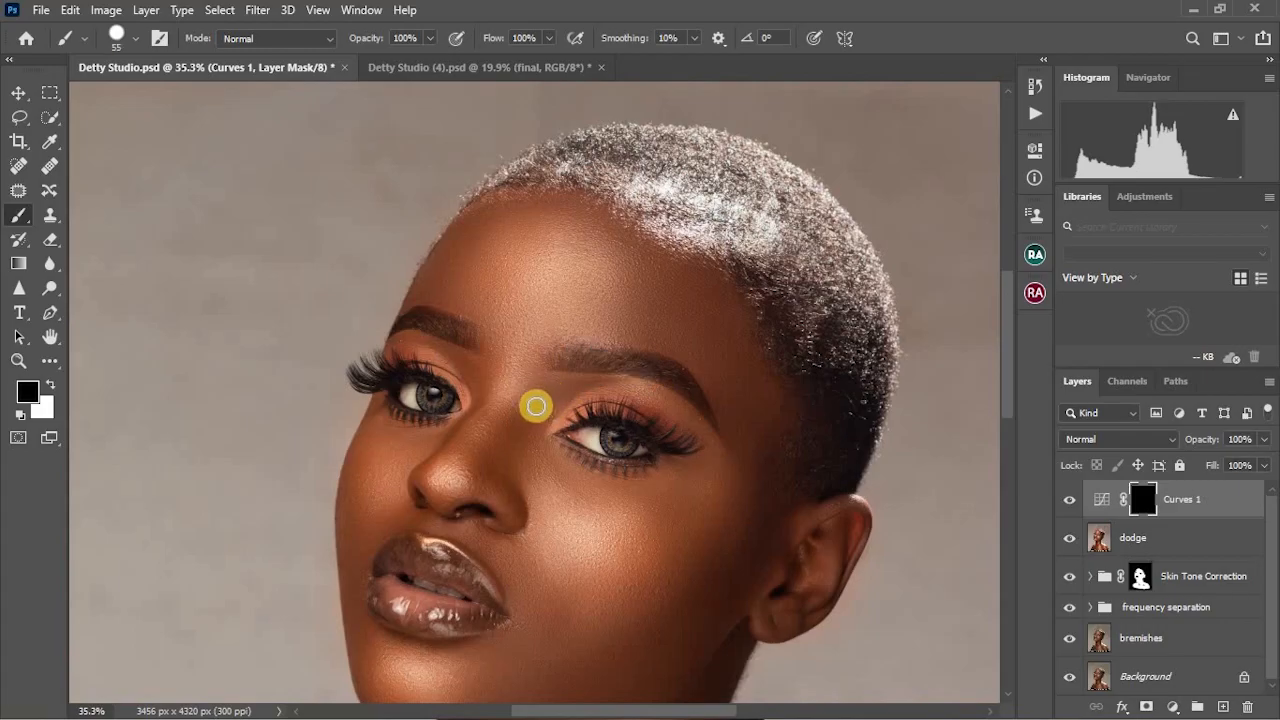
pyautogui.moveTo(531, 413); pyautogui.dragTo(529, 414)
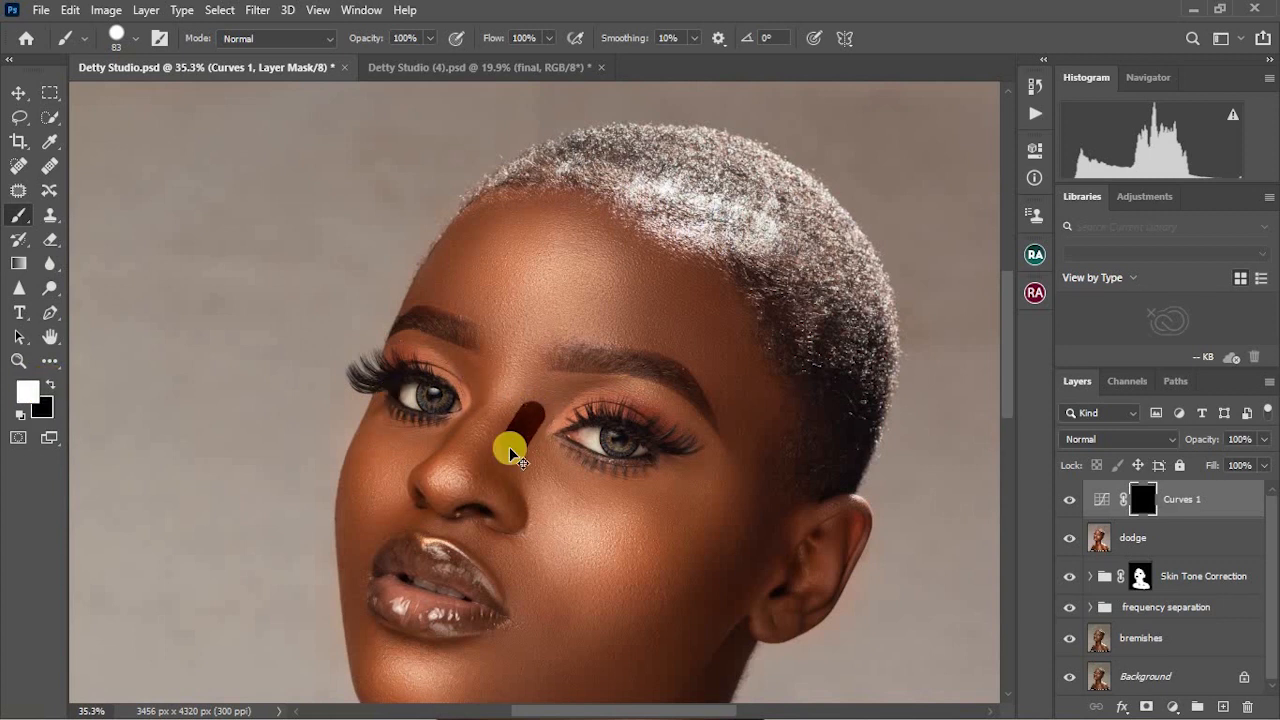
pyautogui.moveTo(520, 423)
pyautogui.mouseDown()
pyautogui.moveTo(525, 414)
pyautogui.moveTo(488, 474)
pyautogui.mouseUp()
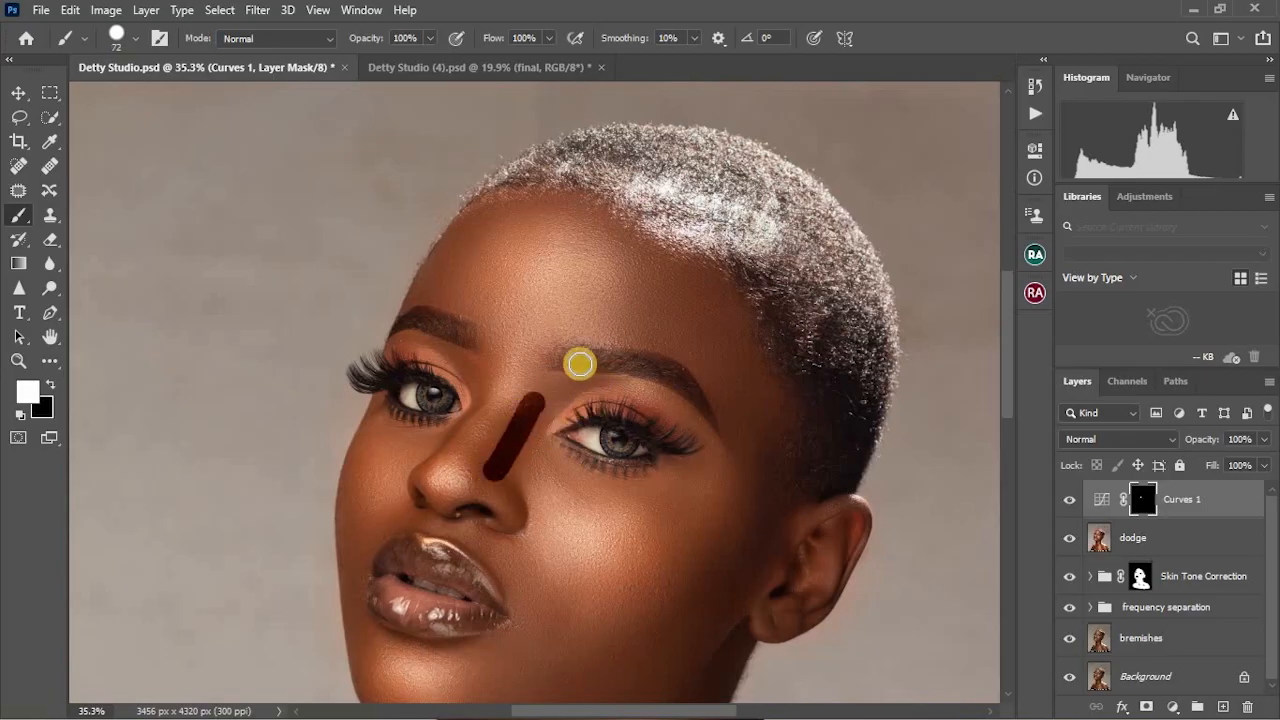
# Paint a thick diagonal contour stroke under the near cheekbone, from beside the ear toward the mouth, with the brush at 95 px
pyautogui.scroll(-5, 586, 345)
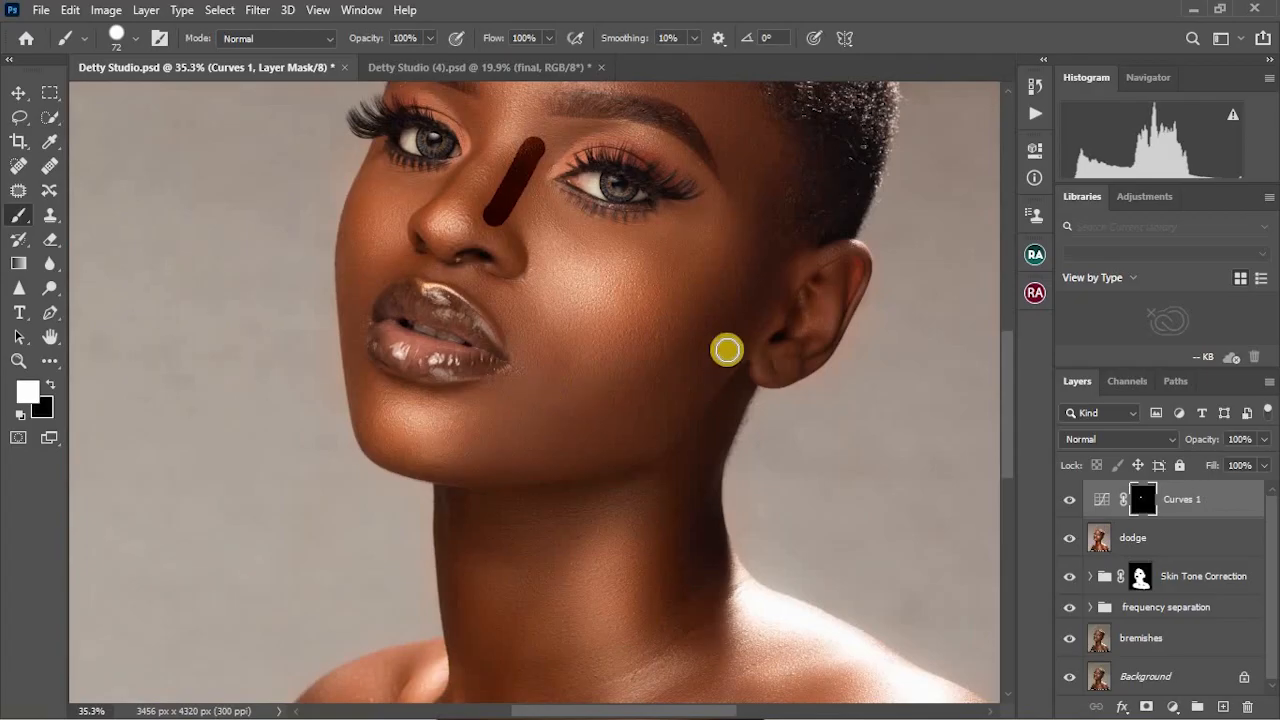
pyautogui.moveTo(652, 327)
pyautogui.mouseDown()
pyautogui.moveTo(679, 326)
pyautogui.moveTo(684, 310)
pyautogui.moveTo(689, 323)
pyautogui.moveTo(615, 372)
pyautogui.mouseUp()
pyautogui.scroll(-2, 421, 386)
pyautogui.scroll(4, 370, 350)
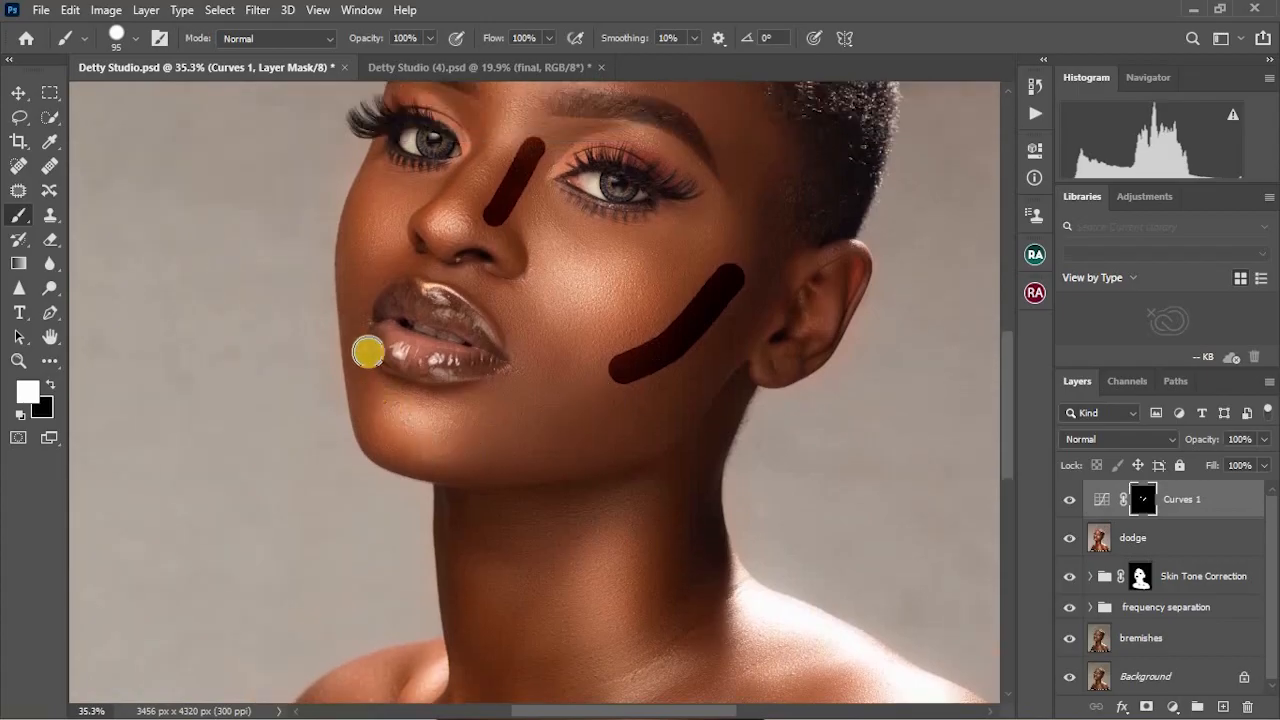
# Paint thin strokes along the far side of the nose and under the lower lip on the Curves mask with a 38 px brush
pyautogui.scroll(4, 369, 249)
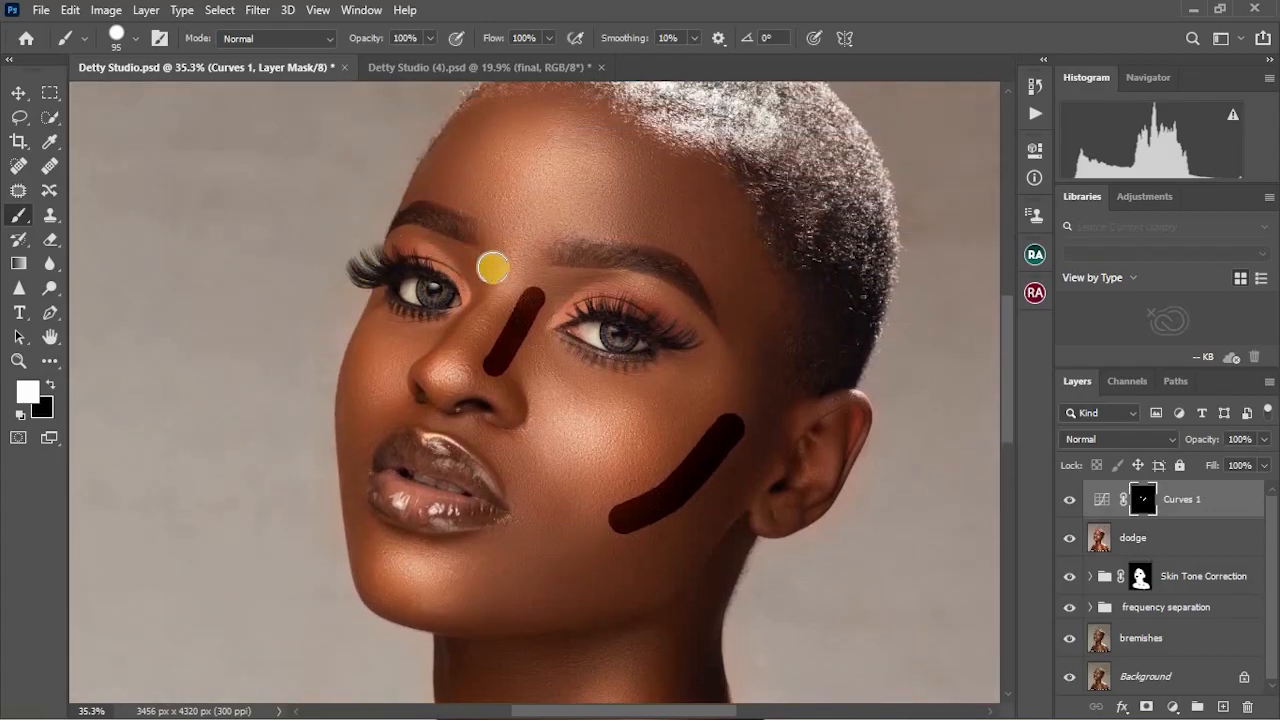
pyautogui.moveTo(487, 275); pyautogui.dragTo(469, 303)
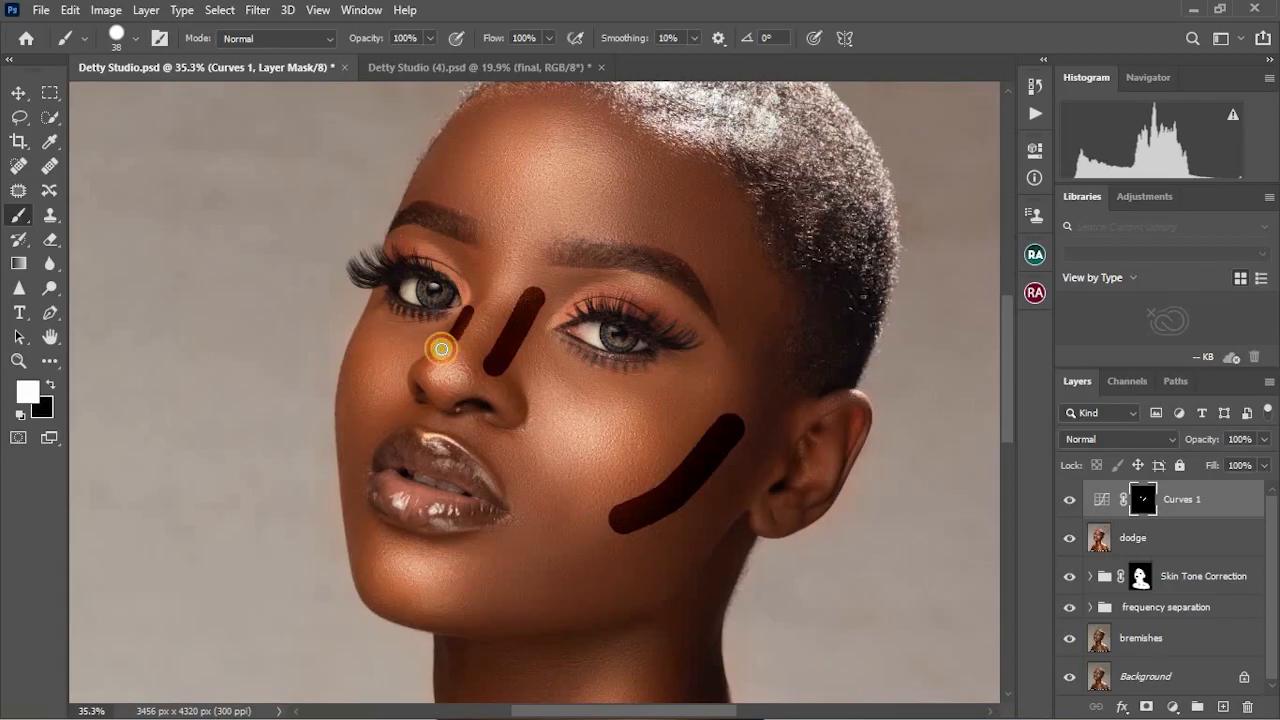
pyautogui.moveTo(441, 349)
pyautogui.mouseDown()
pyautogui.moveTo(401, 372)
pyautogui.moveTo(436, 374)
pyautogui.mouseUp()
pyautogui.scroll(-3, 430, 395)
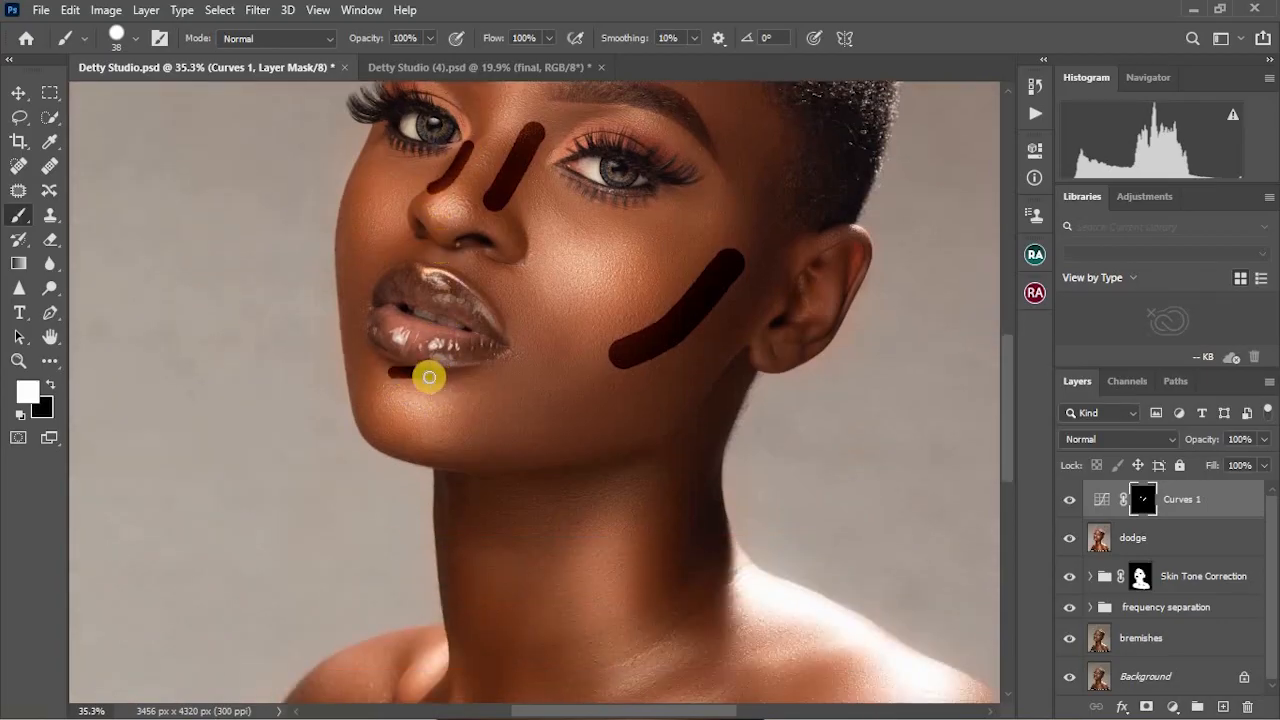
pyautogui.hotkey('ctrl', 'z')
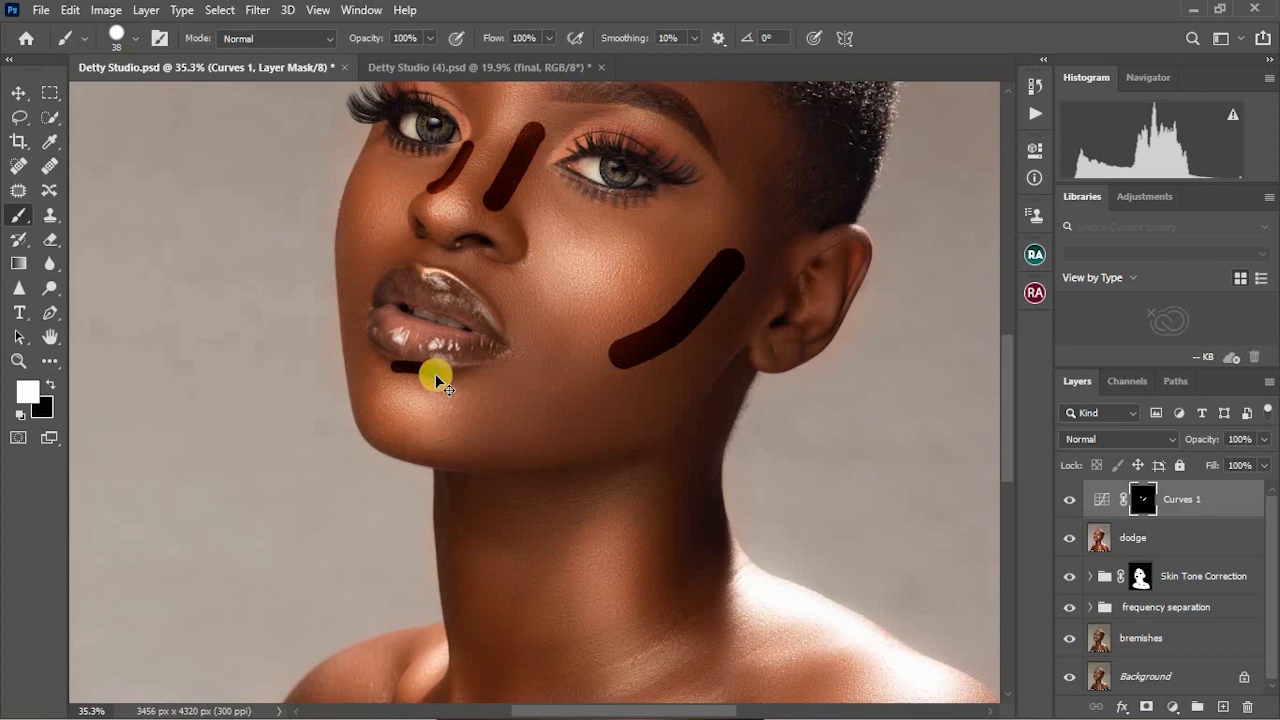
pyautogui.scroll(3, 410, 378)
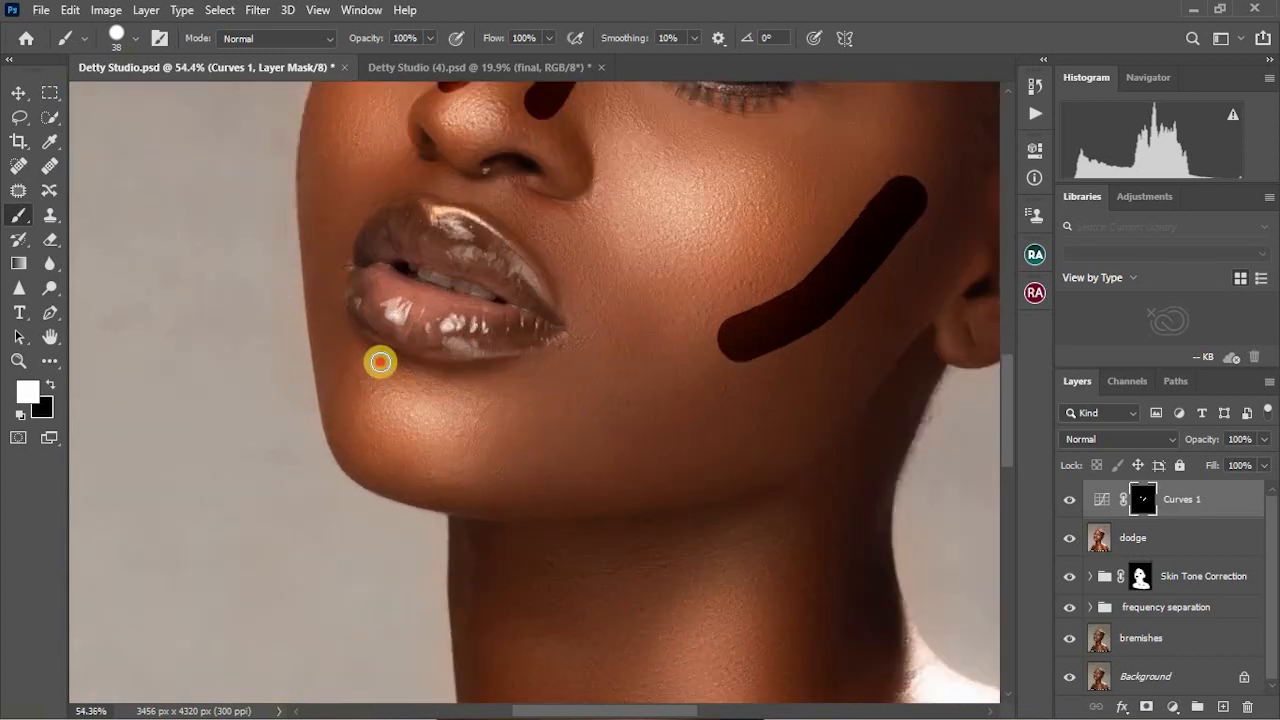
pyautogui.moveTo(380, 362); pyautogui.dragTo(470, 377)
# Set the brush to 68 px and paint a row of five short contour marks across the upper neck below the jawline
pyautogui.scroll(-3, 491, 380)
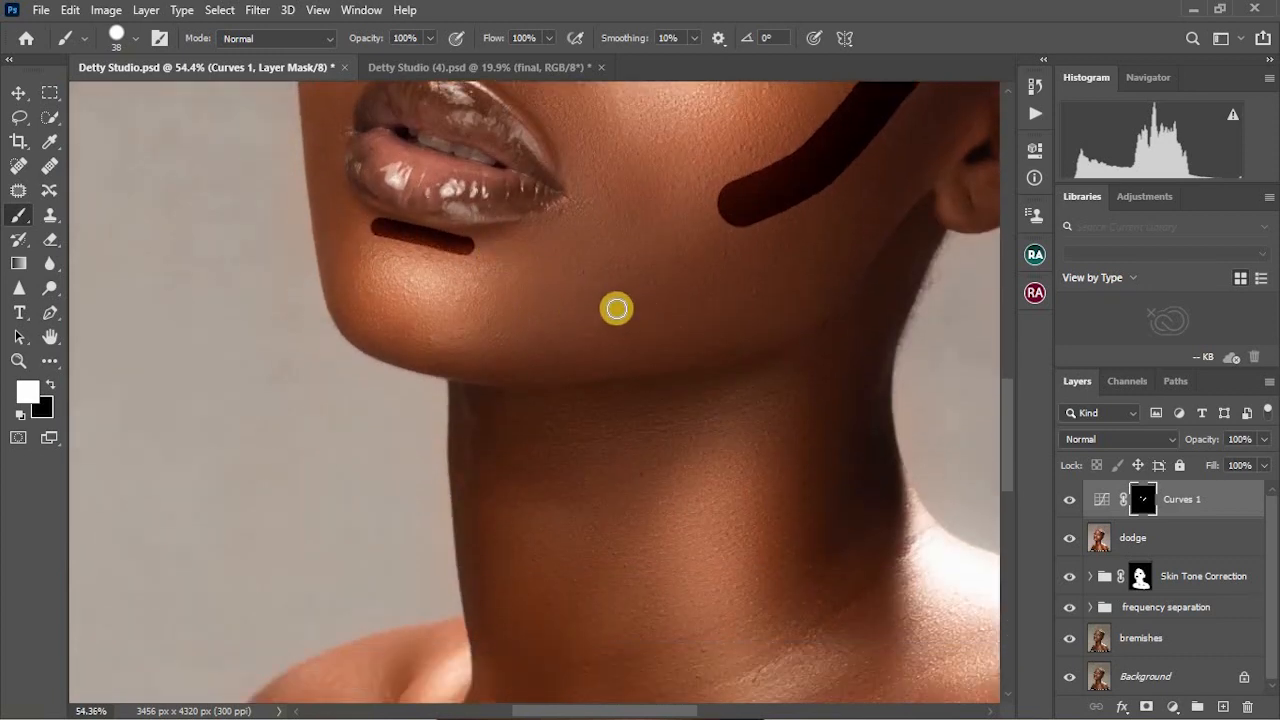
pyautogui.keyDown('alt'); pyautogui.rightClick(576, 313); pyautogui.keyUp('alt')
pyautogui.scroll(-3, 680, 315)
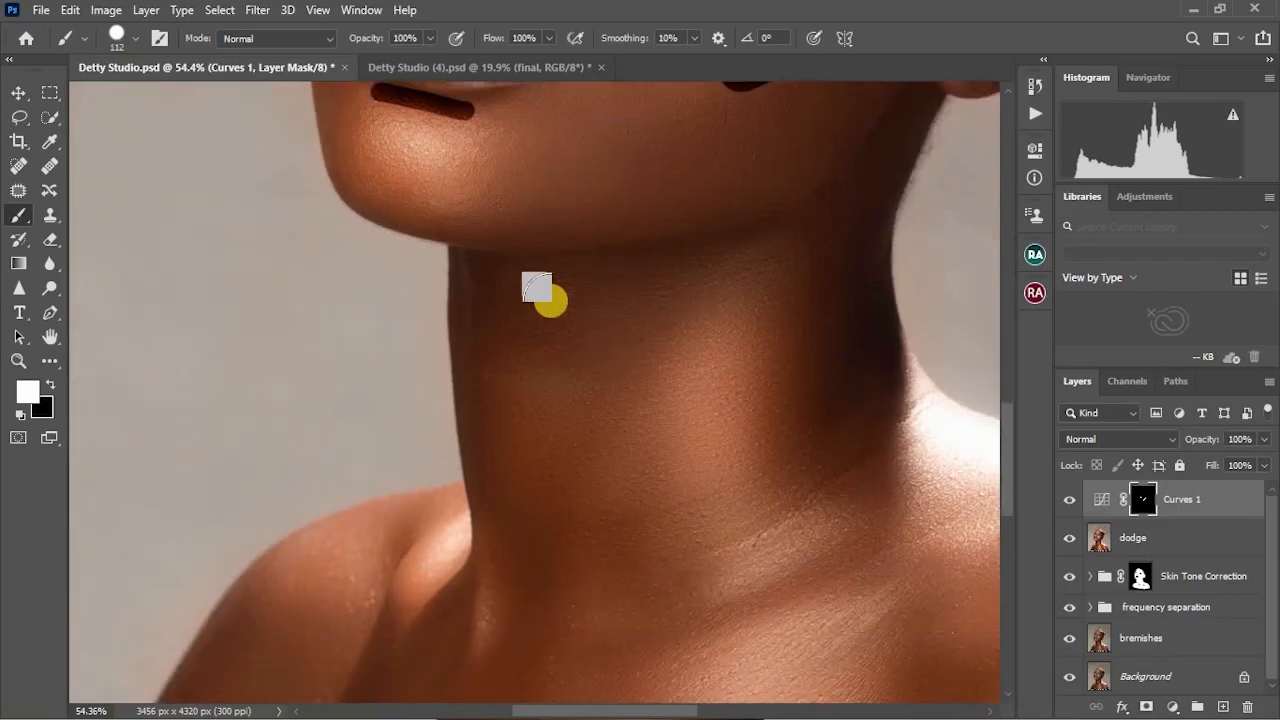
pyautogui.keyDown('alt'); pyautogui.rightClick(550, 301); pyautogui.keyUp('alt')
pyautogui.moveTo(531, 276); pyautogui.dragTo(511, 354)
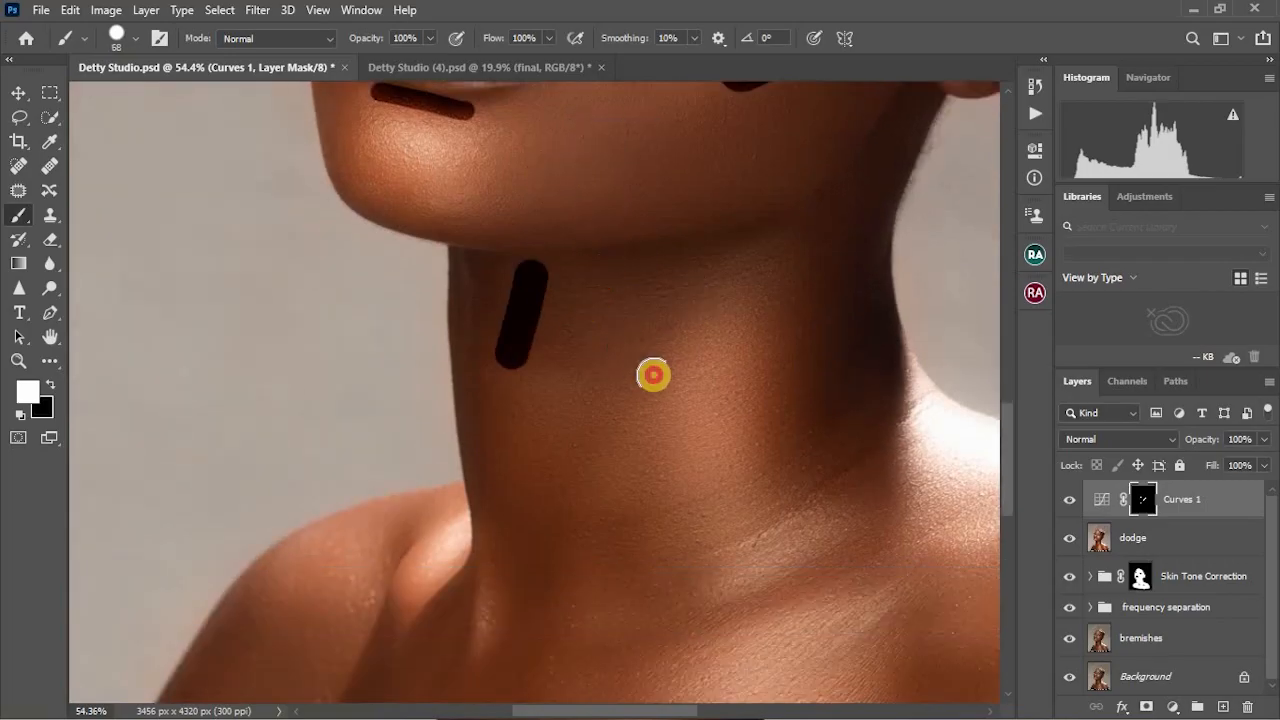
pyautogui.moveTo(607, 277); pyautogui.dragTo(624, 337)
pyautogui.moveTo(688, 278); pyautogui.dragTo(703, 295)
pyautogui.moveTo(762, 245); pyautogui.dragTo(784, 270)
pyautogui.click(845, 232)
# Paint short contour marks around the forehead along the hairline and down to the near temple with the brush at 42 px
pyautogui.scroll(-3, 815, 407)
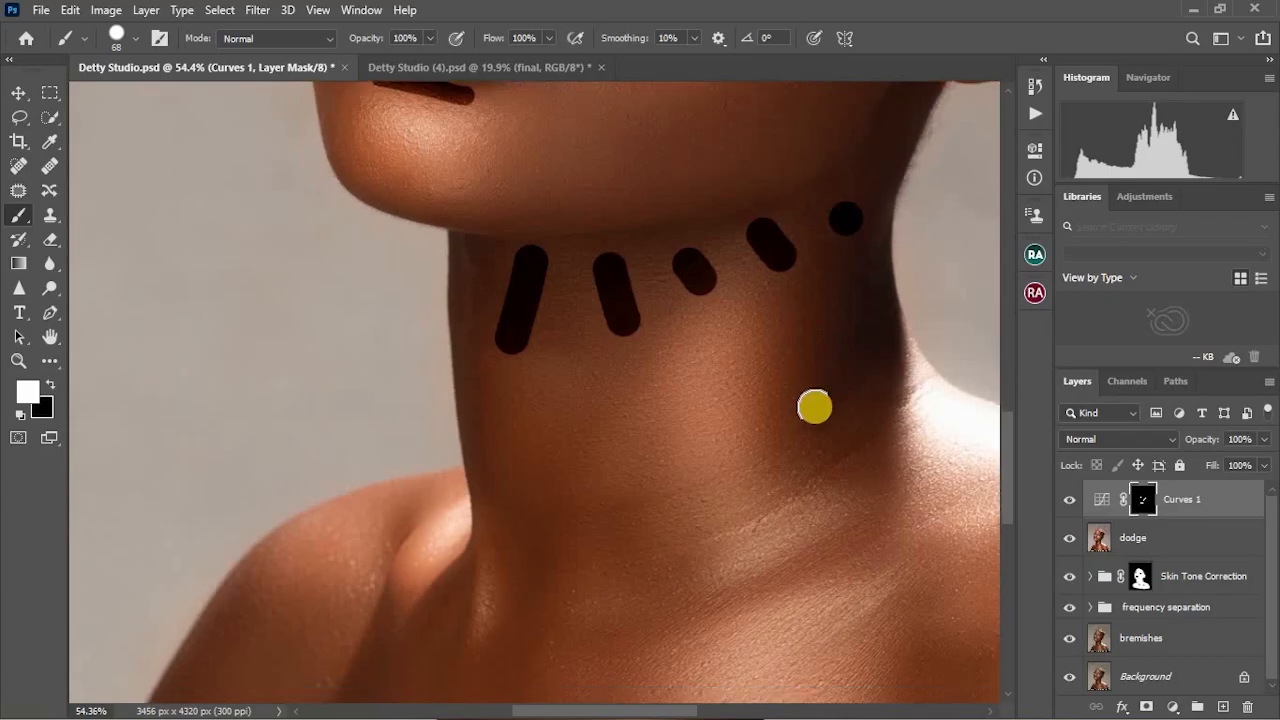
pyautogui.scroll(-4, 815, 407)
pyautogui.scroll(4, 566, 406)
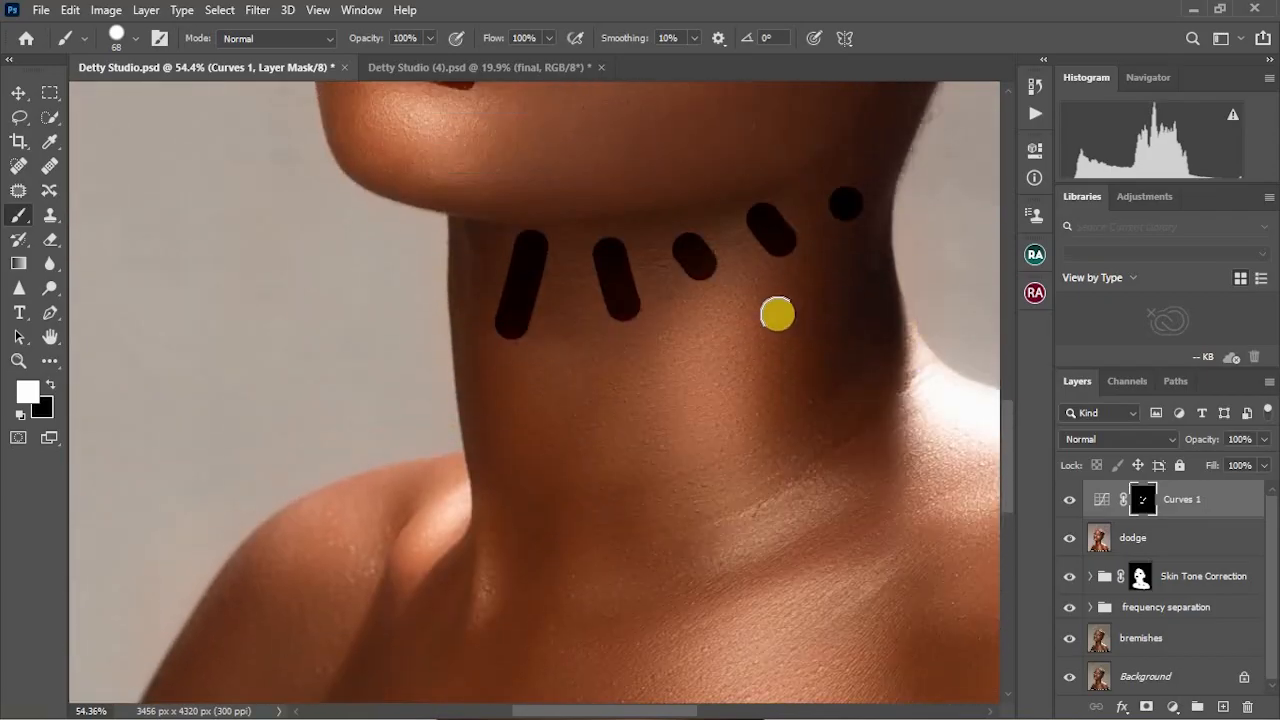
pyautogui.scroll(10, 777, 315)
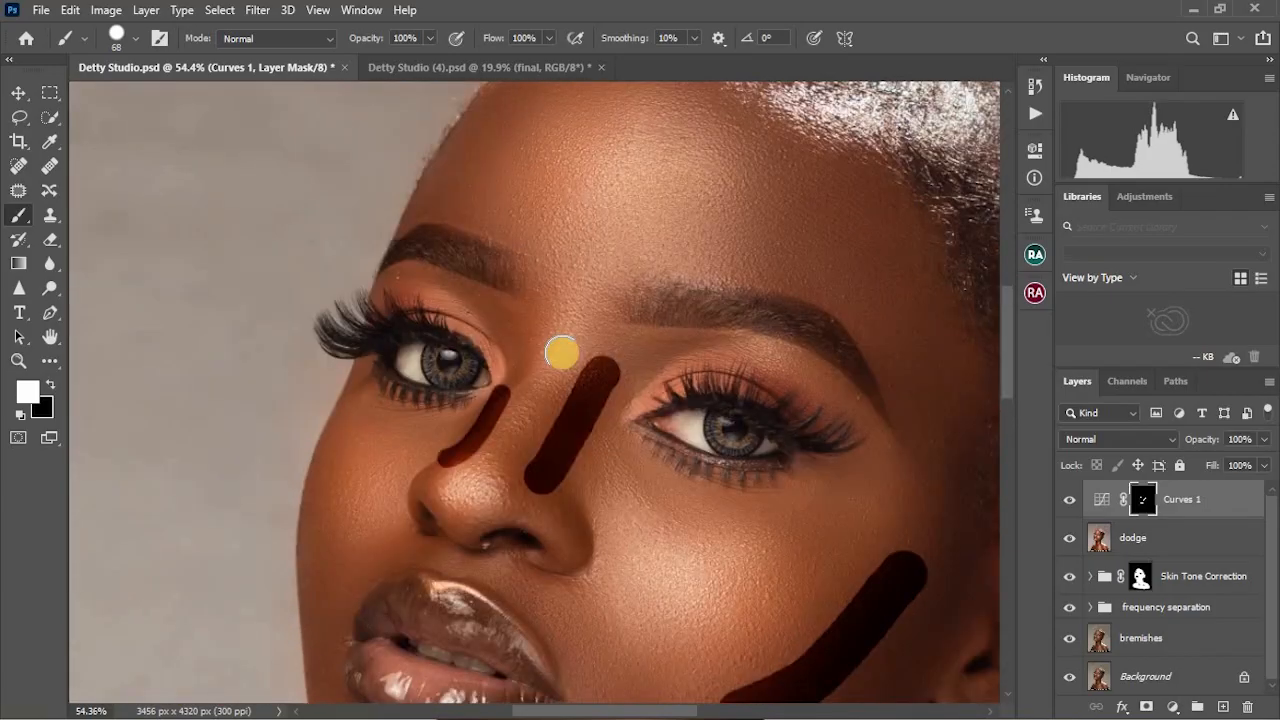
pyautogui.scroll(3, 561, 352)
pyautogui.keyDown('alt'); pyautogui.rightClick(484, 280); pyautogui.keyUp('alt')
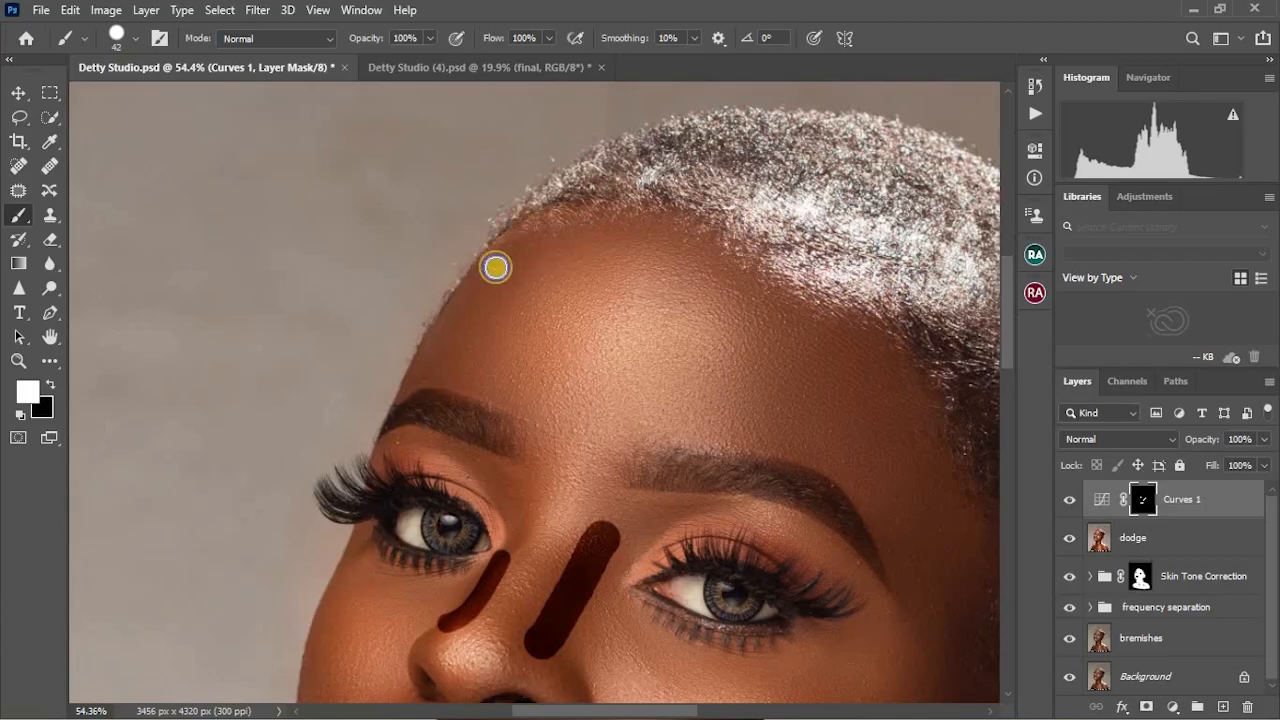
pyautogui.moveTo(430, 348); pyautogui.dragTo(448, 324)
pyautogui.moveTo(495, 271); pyautogui.dragTo(512, 263)
pyautogui.moveTo(590, 243); pyautogui.dragTo(624, 240)
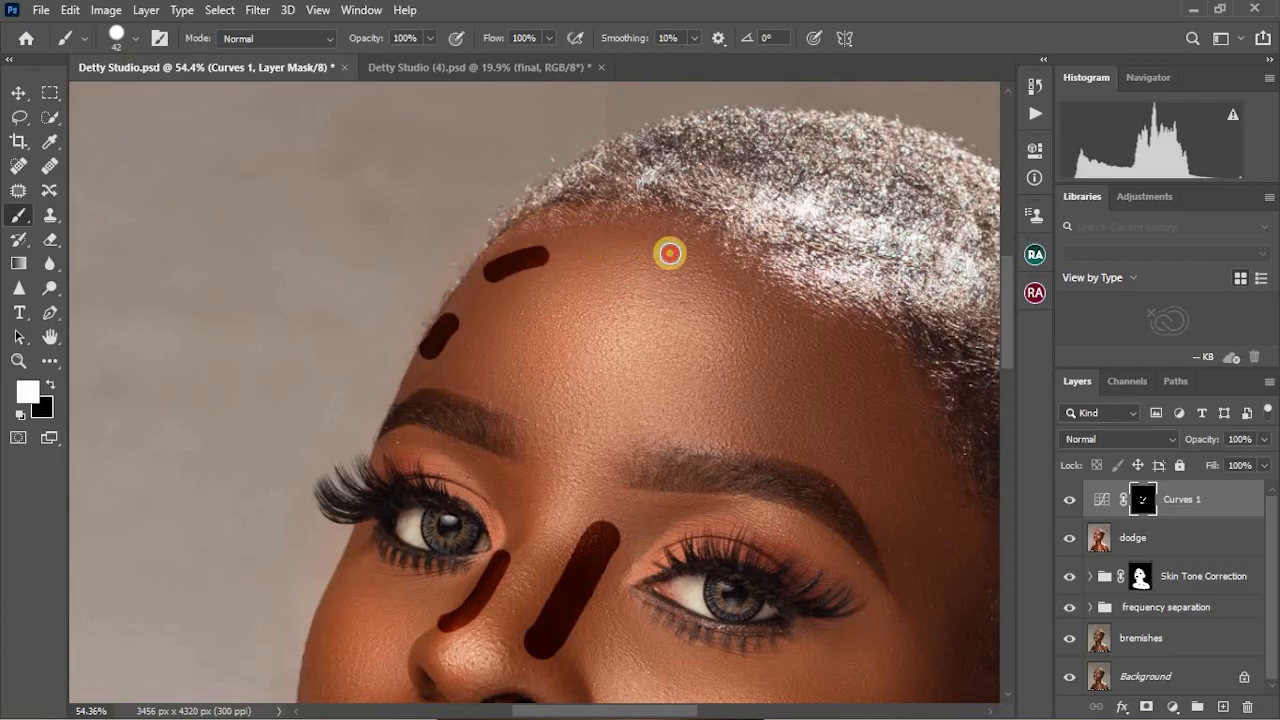
pyautogui.moveTo(771, 310); pyautogui.dragTo(812, 332)
pyautogui.click(686, 252)
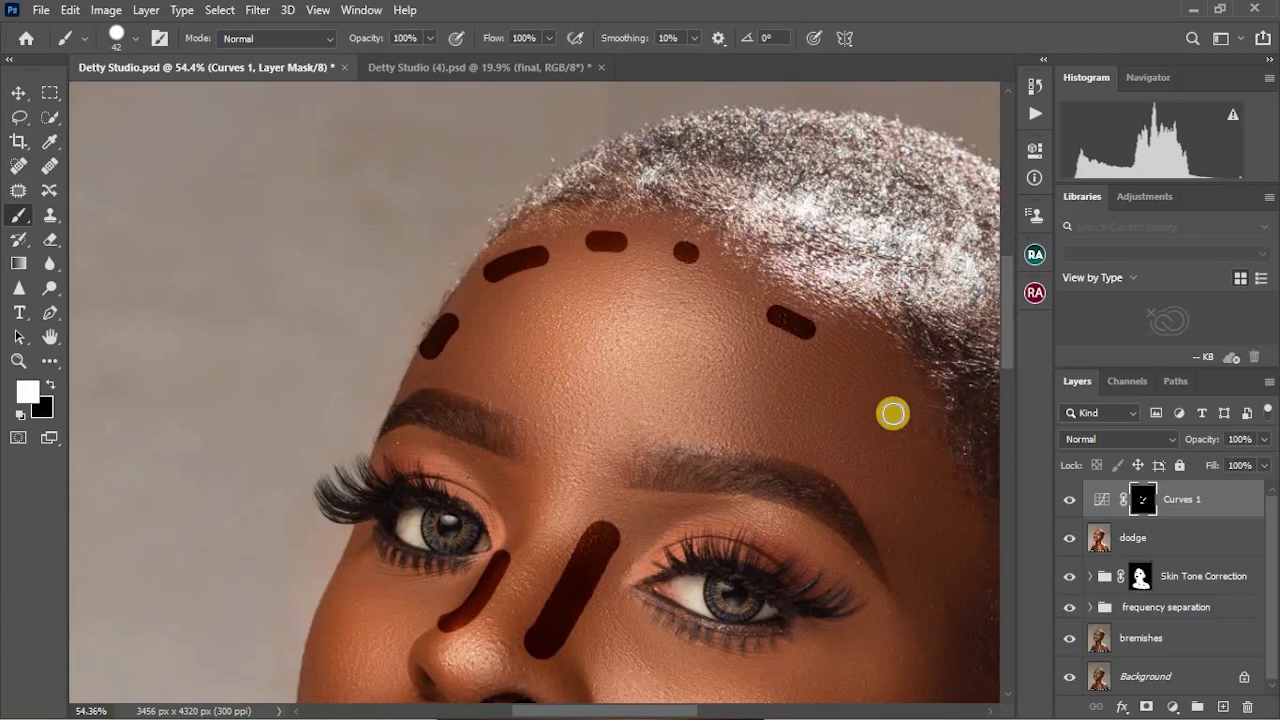
pyautogui.moveTo(882, 402); pyautogui.dragTo(922, 458)
pyautogui.scroll(-1, 945, 540)
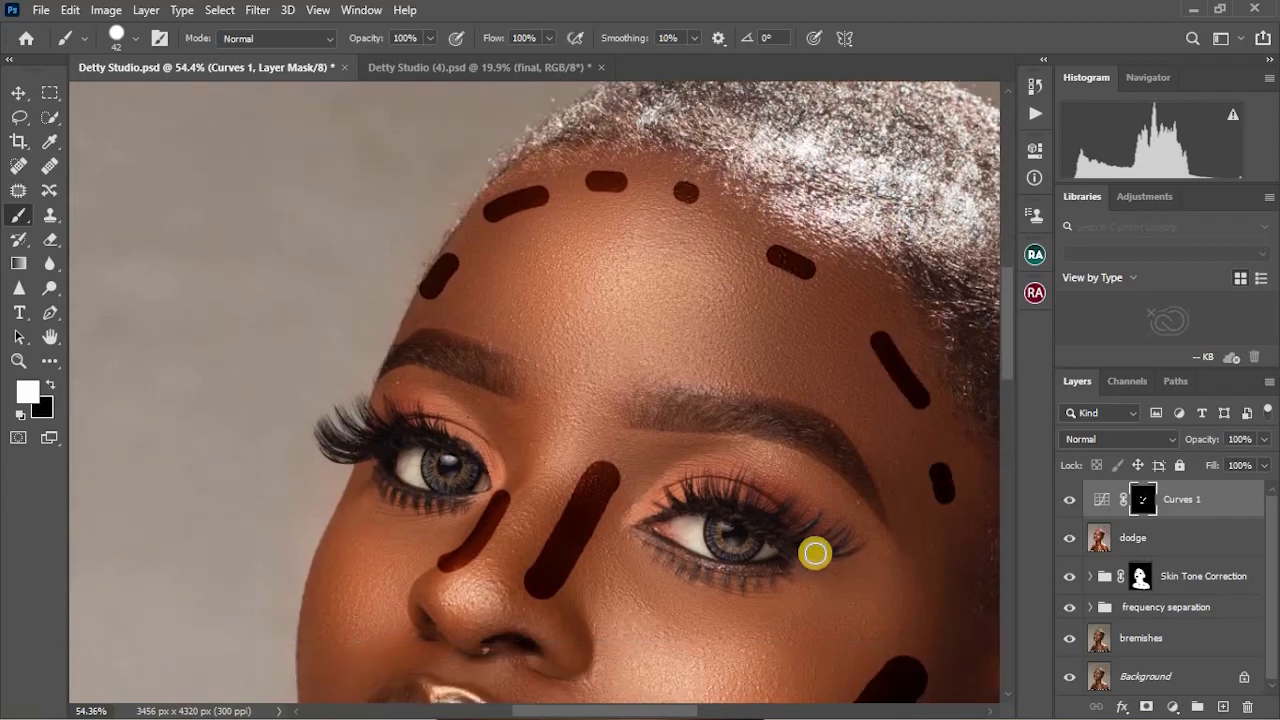
# Enlarge the brush to 130 px and paint contour marks below both shoulders and on the shadowed side of the neck
pyautogui.scroll(-3, 737, 531)
pyautogui.scroll(-1, 725, 549)
pyautogui.scroll(-7, 725, 549)
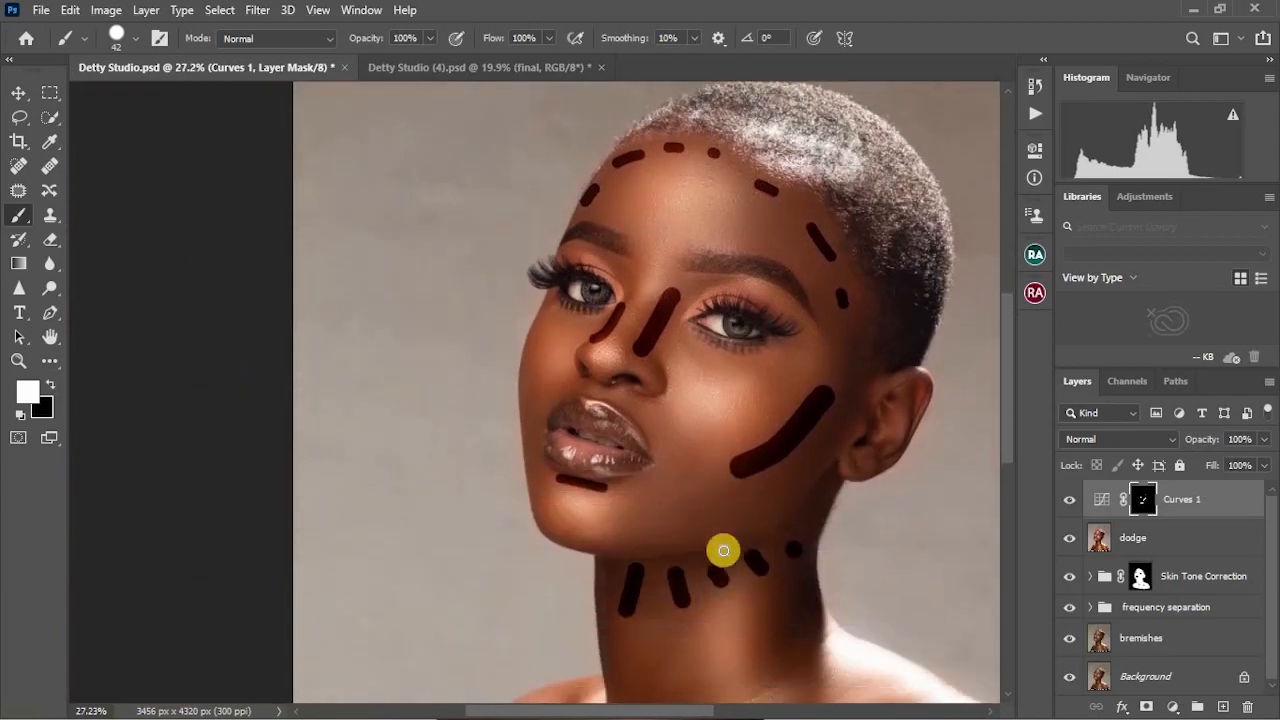
pyautogui.keyDown('alt'); pyautogui.rightClick(946, 508); pyautogui.keyUp('alt')
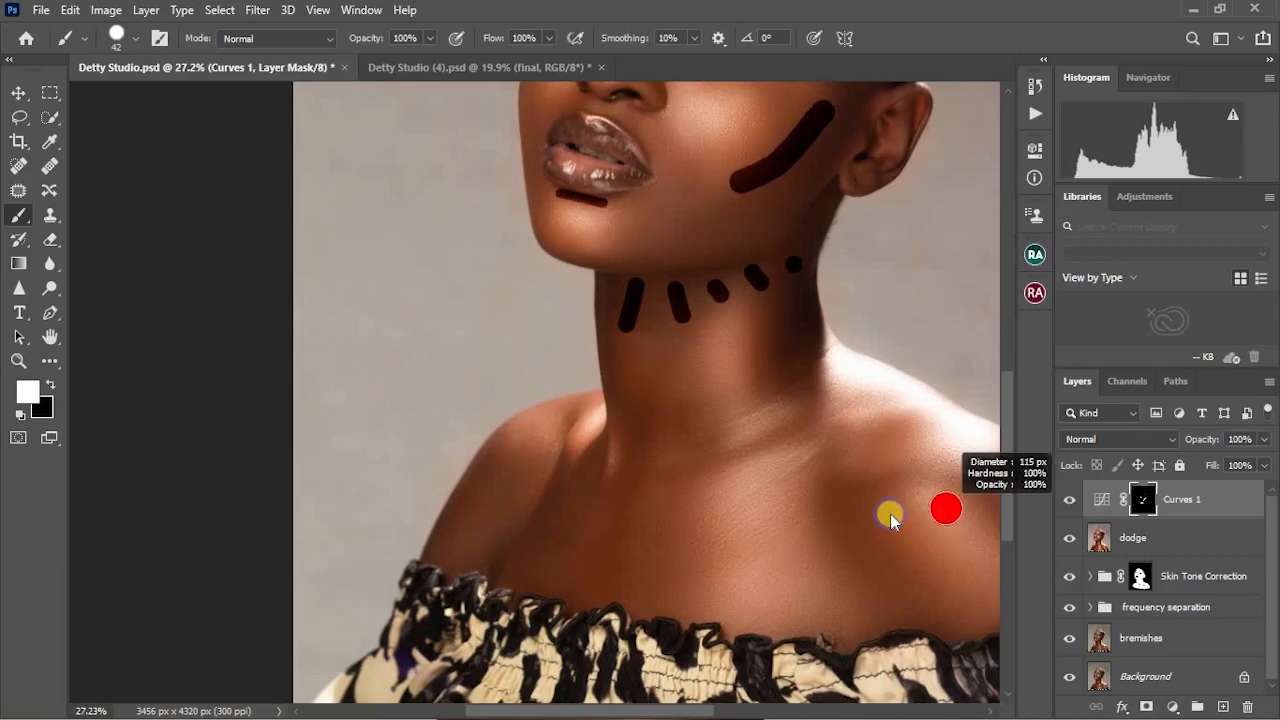
pyautogui.moveTo(849, 497); pyautogui.dragTo(858, 536)
pyautogui.moveTo(502, 465); pyautogui.dragTo(490, 495)
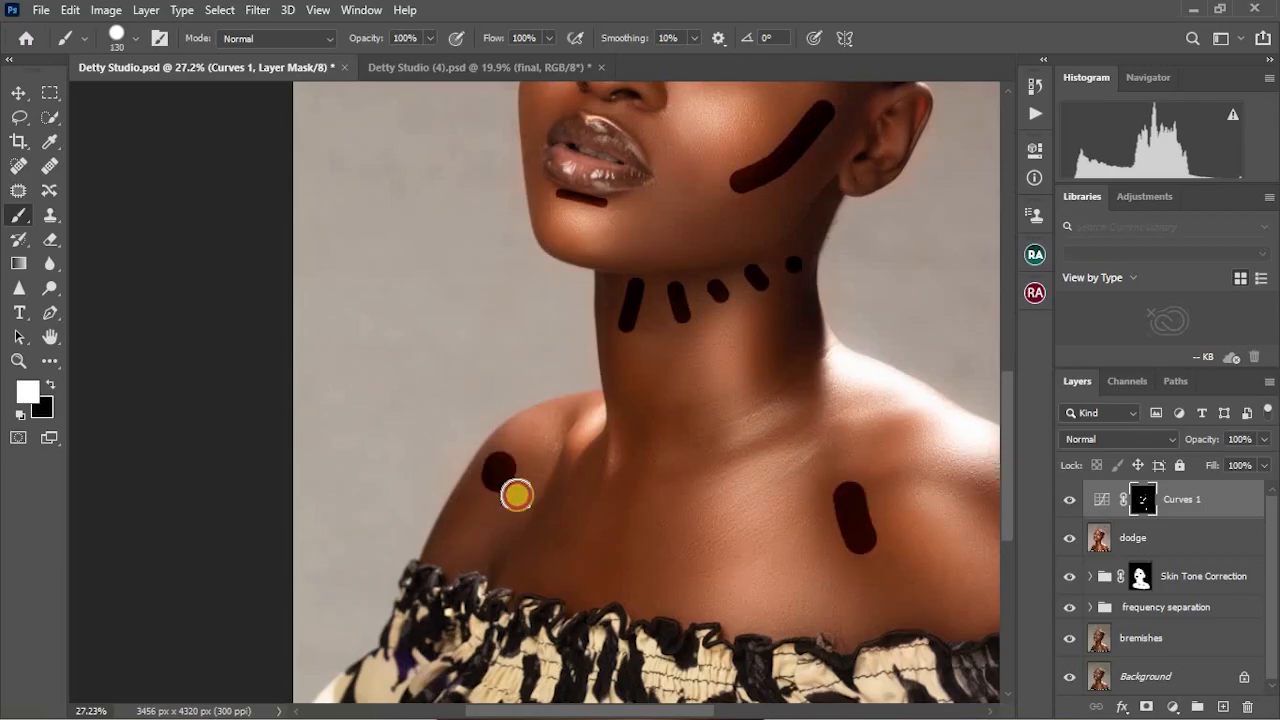
pyautogui.moveTo(800, 372)
pyautogui.mouseDown()
pyautogui.moveTo(800, 326)
pyautogui.moveTo(785, 350)
pyautogui.mouseUp()
# Feather the Curves 1 layer mask to 195.8 px so the painted contour marks blend softly into the skin
pyautogui.scroll(-2, 754, 391)
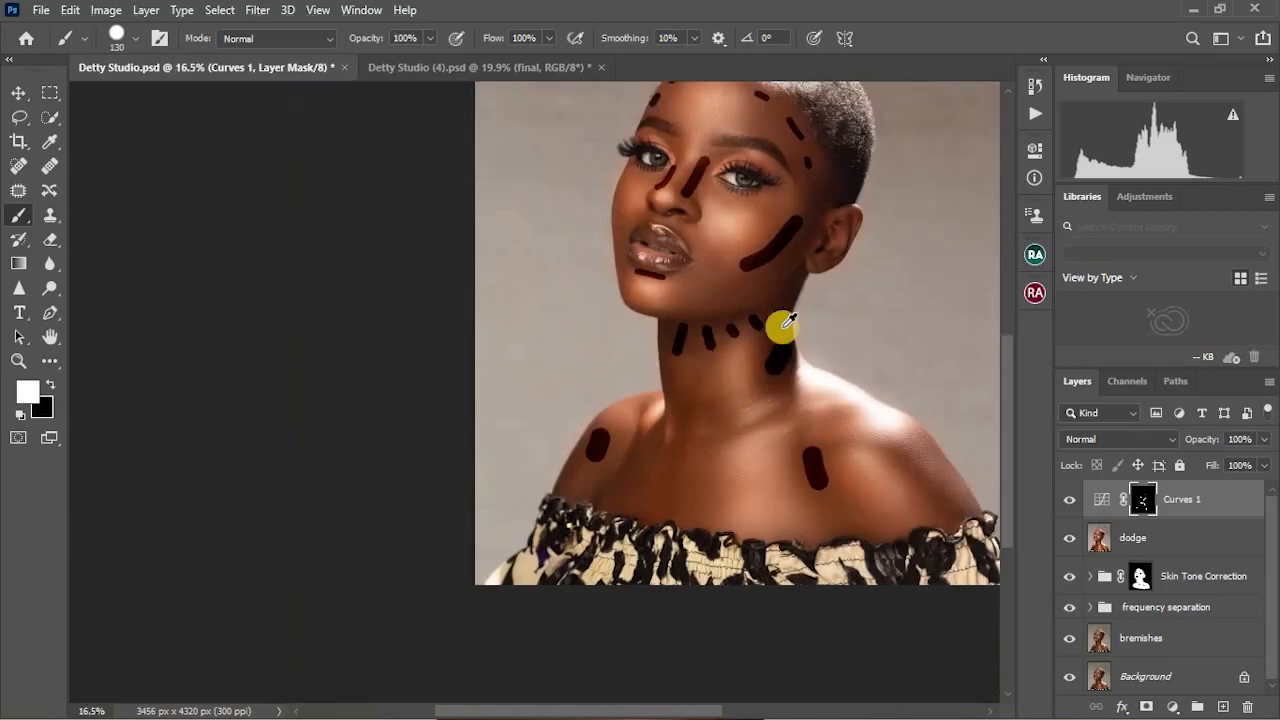
pyautogui.scroll(3, 777, 329)
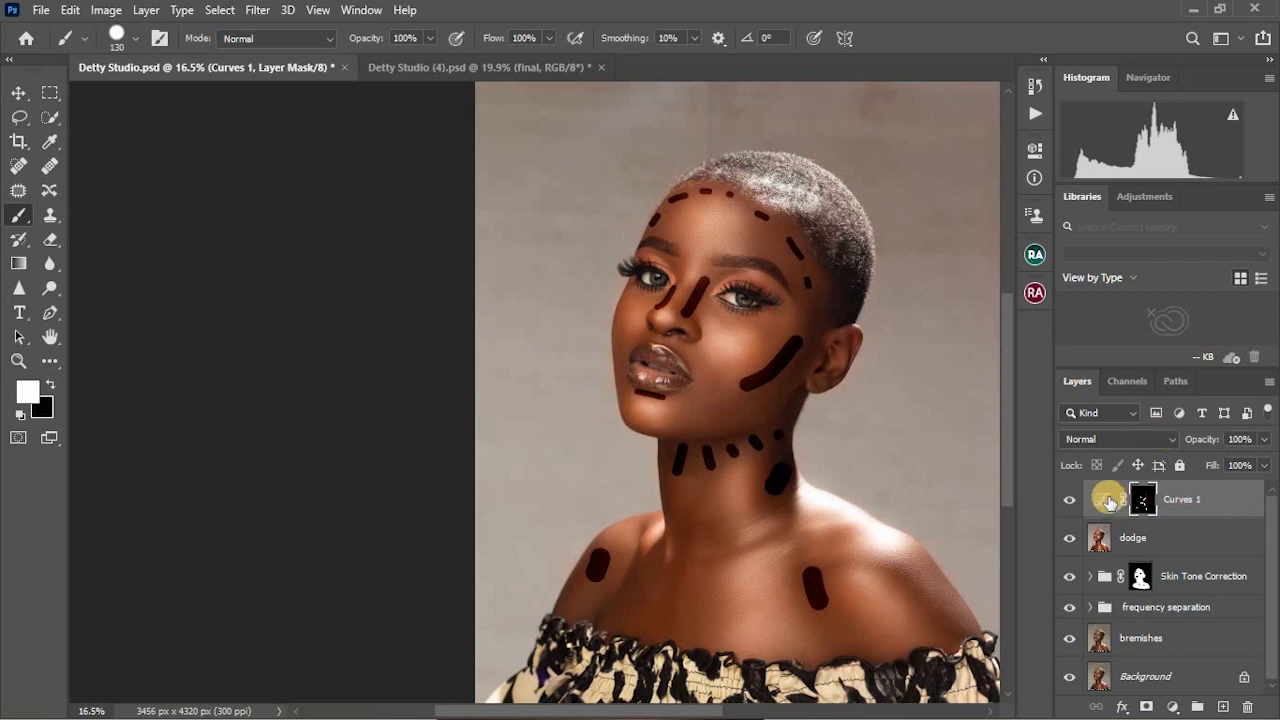
pyautogui.click(1106, 502)
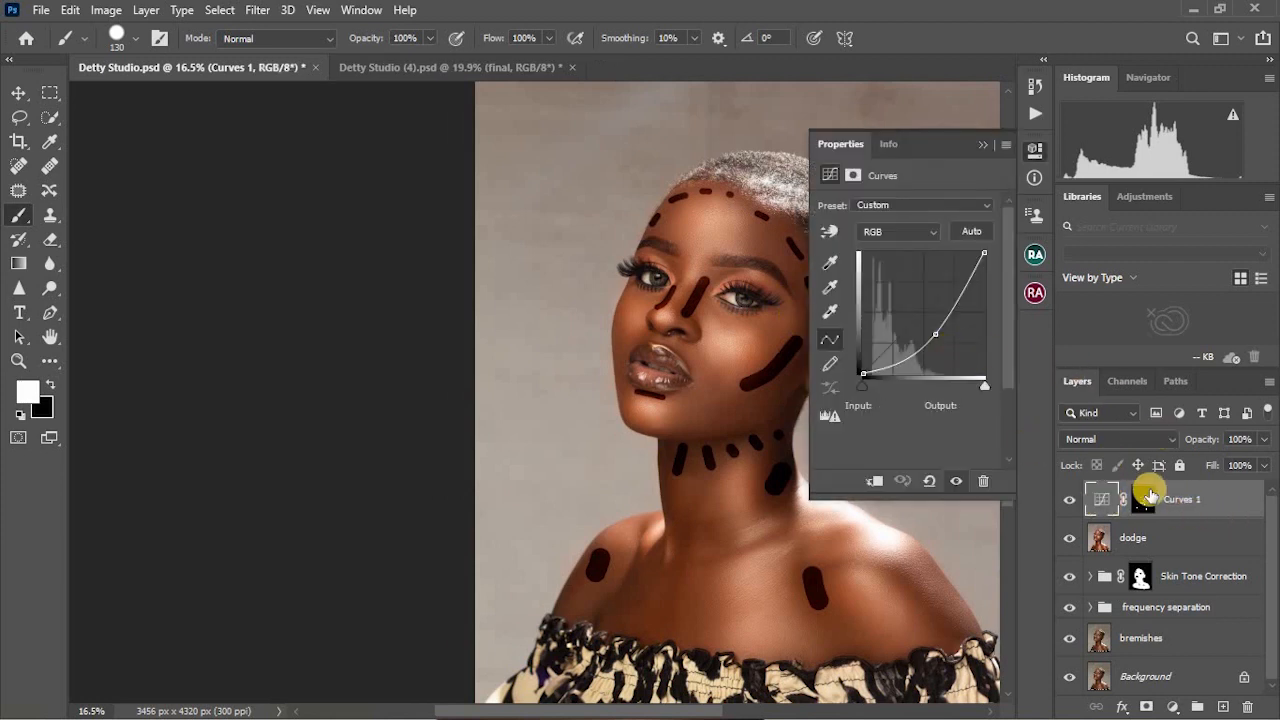
pyautogui.click(1145, 498)
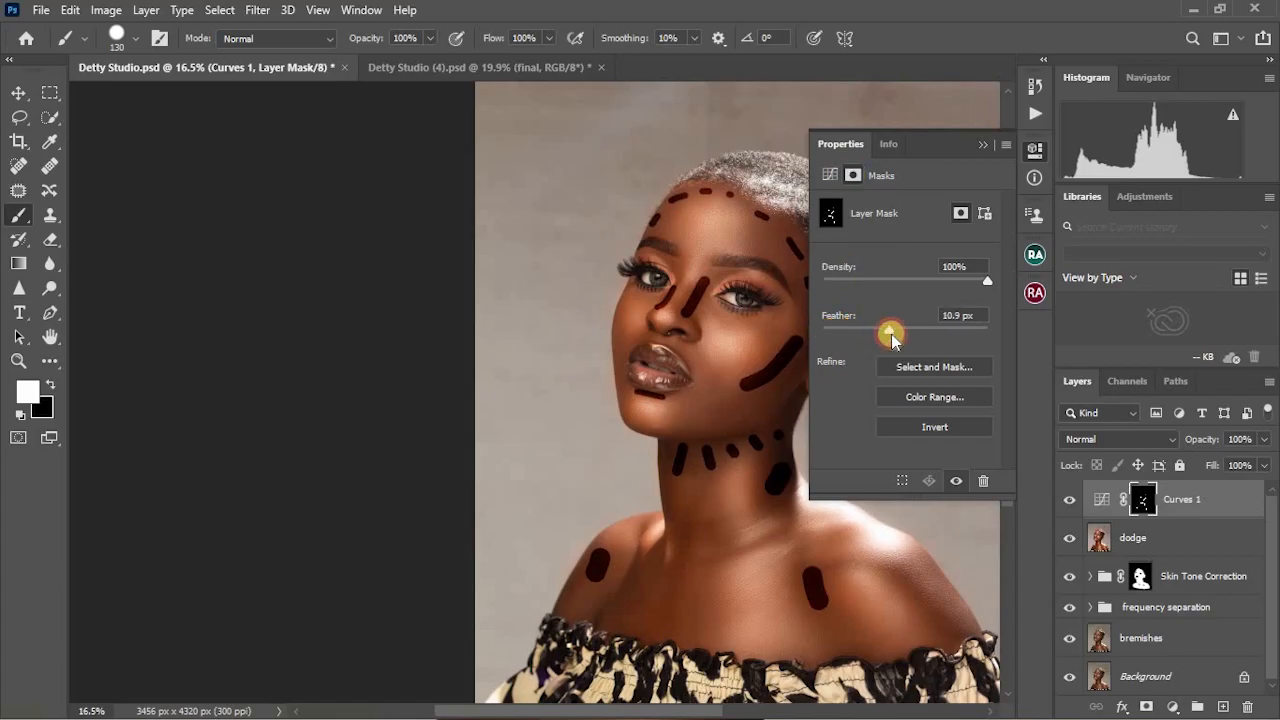
pyautogui.moveTo(909, 333); pyautogui.dragTo(928, 339)
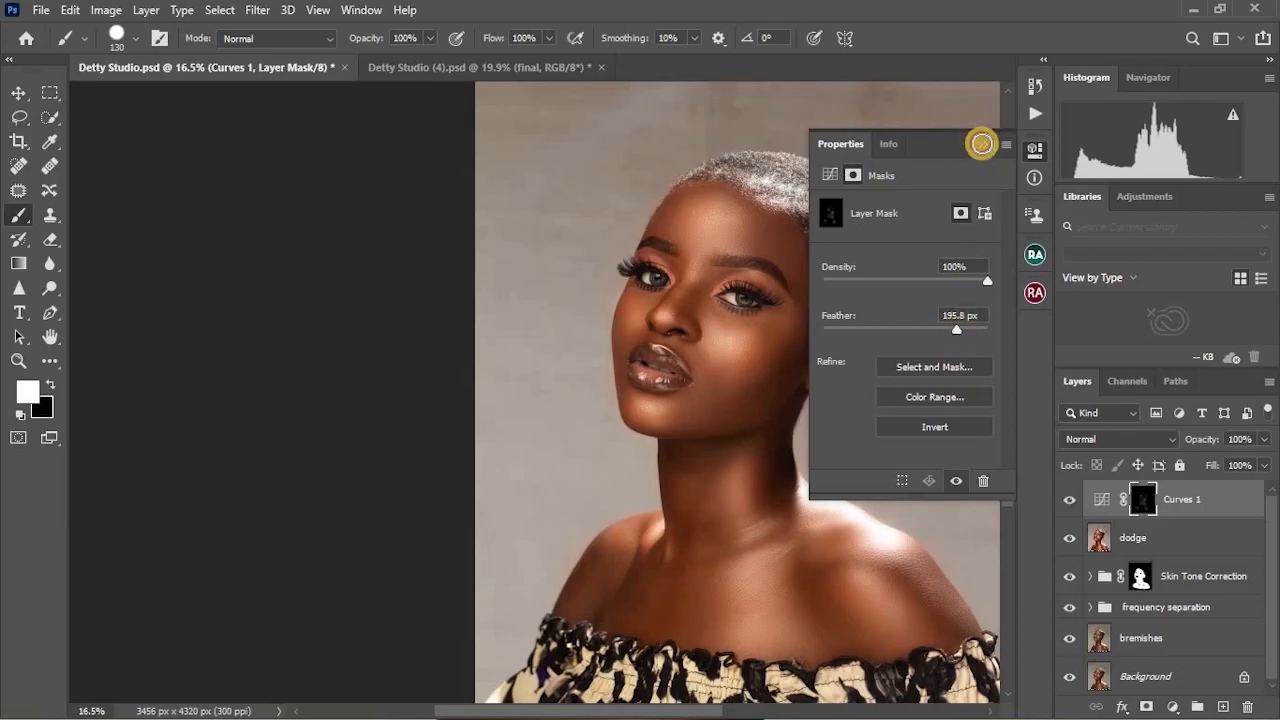
pyautogui.click(981, 143)
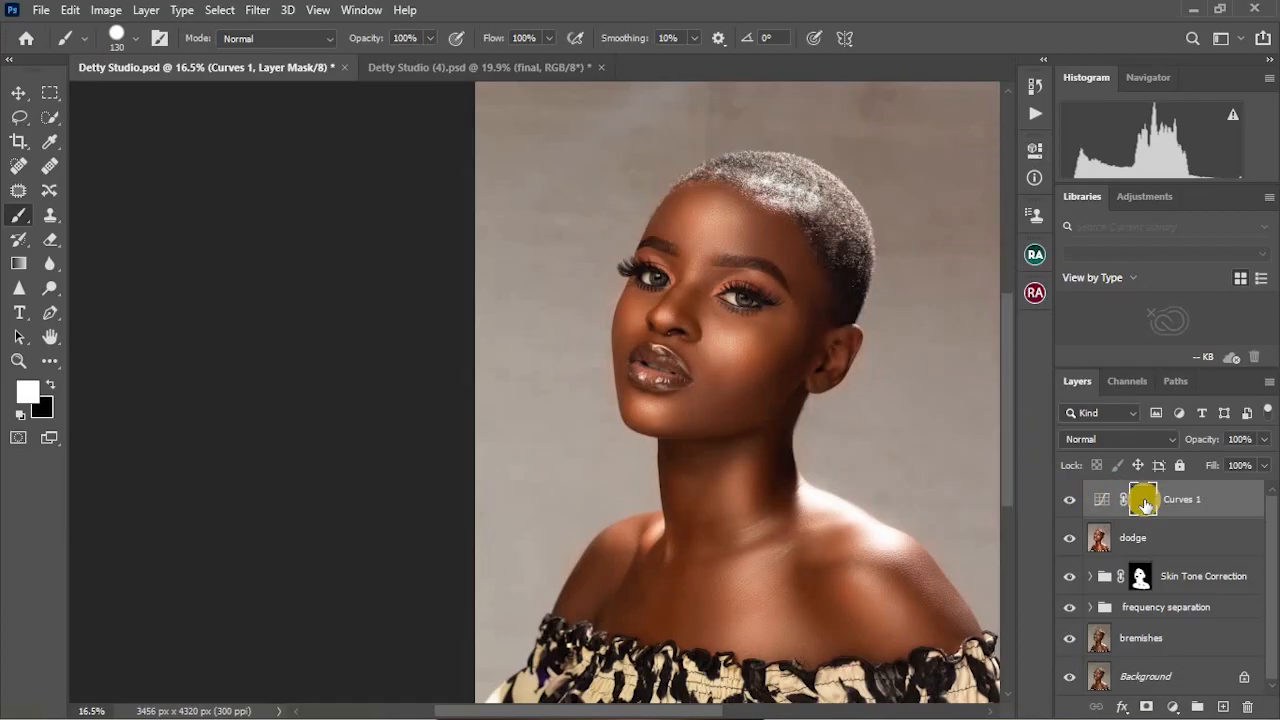
# Reopen the Curves 1 properties and review the curve and the mask's feather setting
pyautogui.hotkey('ctrl', 'i')
pyautogui.click(1112, 500)
pyautogui.doubleClick(1112, 500)
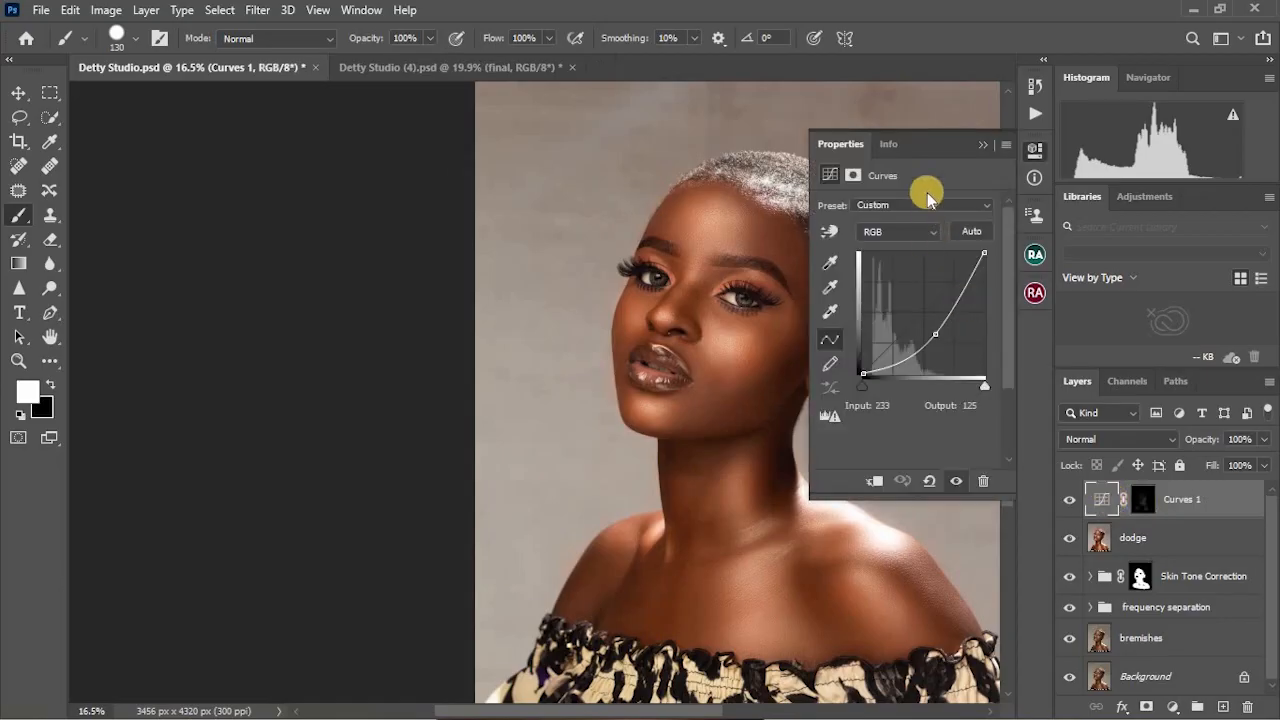
pyautogui.click(853, 175)
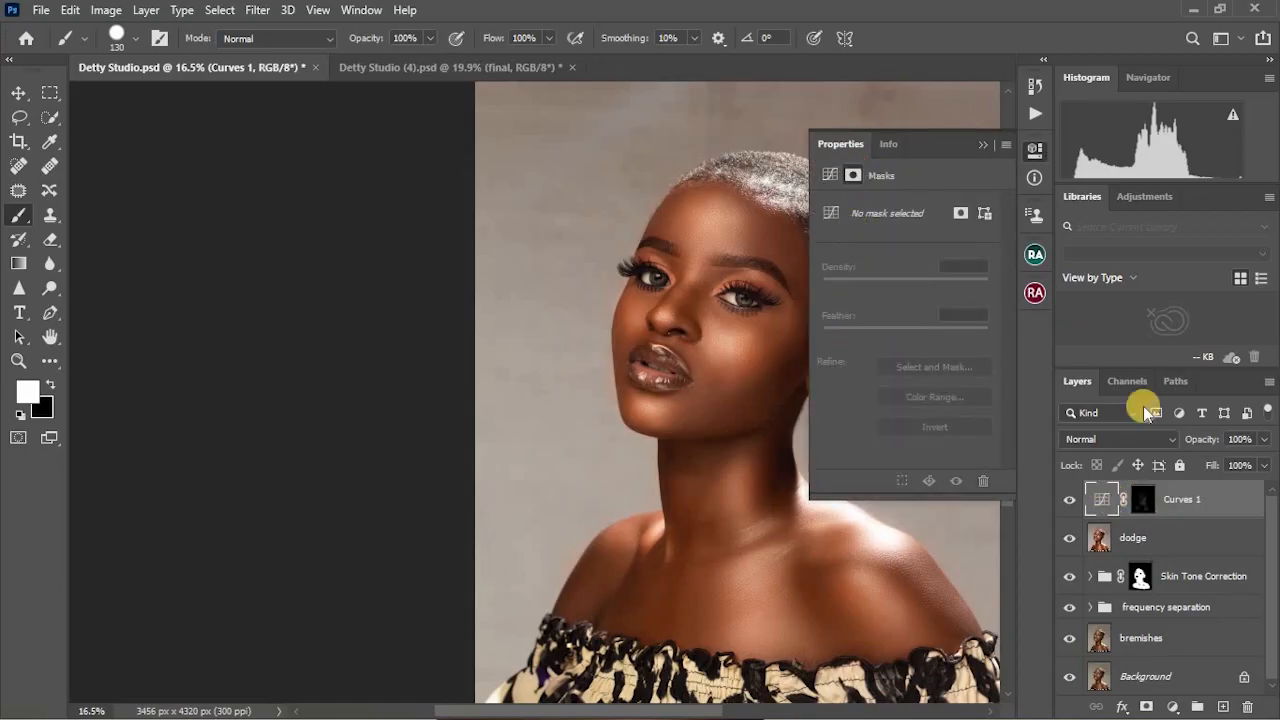
pyautogui.click(1142, 499)
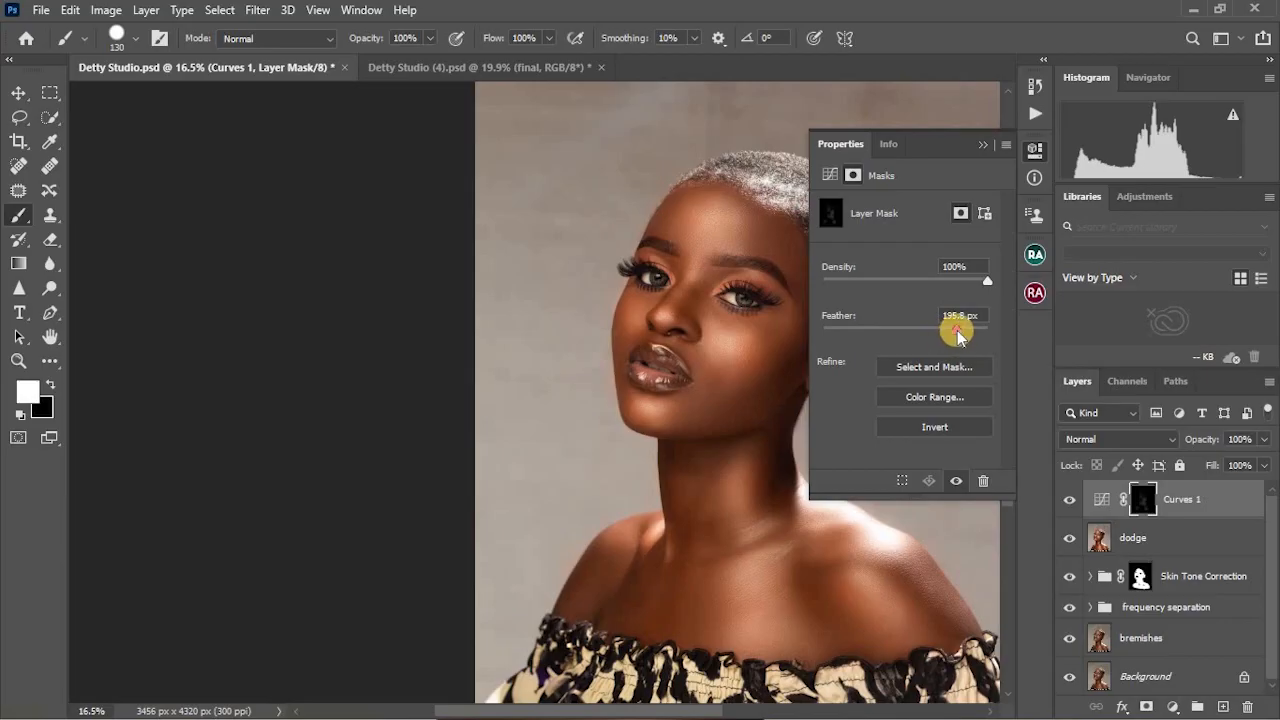
pyautogui.click(977, 148)
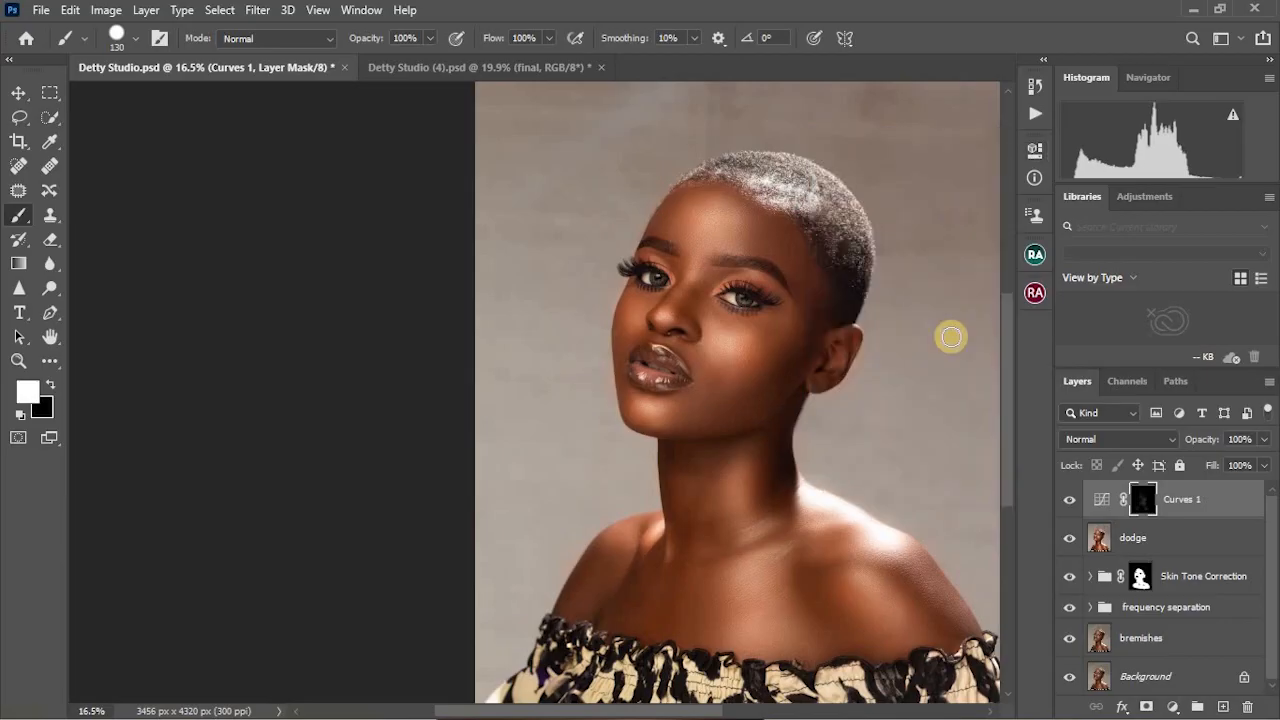
# Compare the face with and without the Curves 1 contouring by toggling that layer's visibility
pyautogui.click(1069, 499)
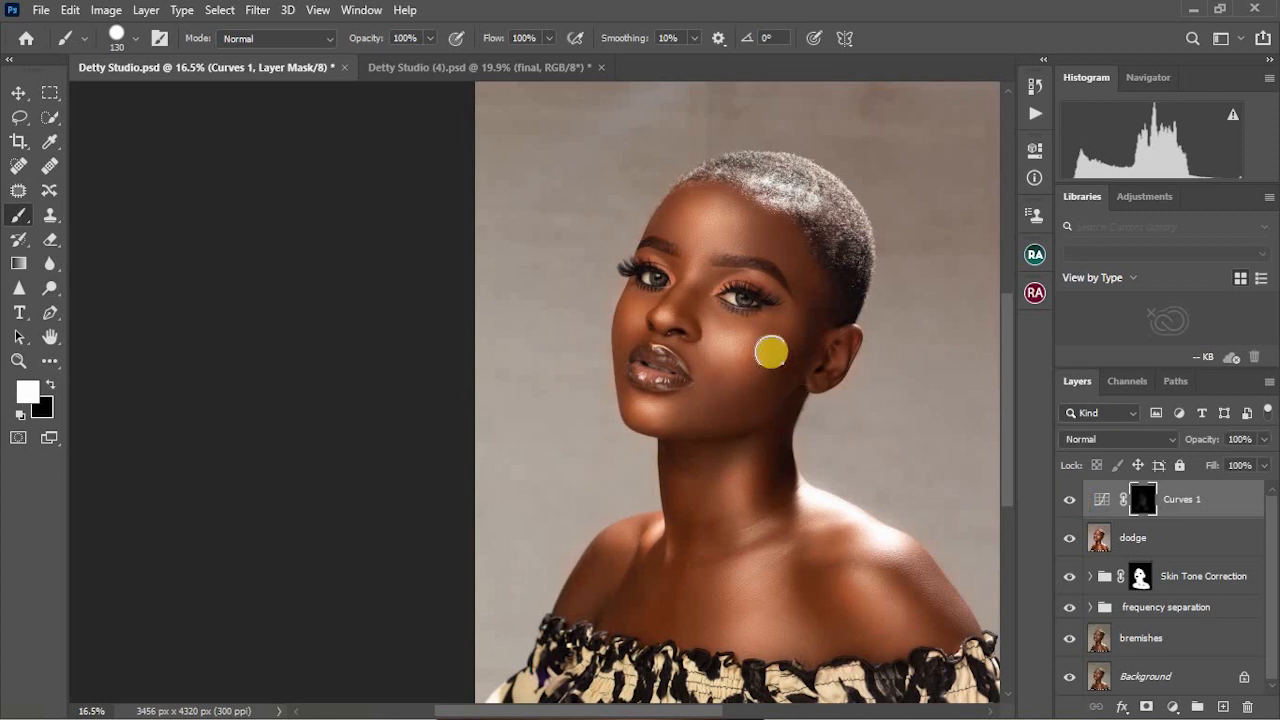
pyautogui.scroll(4, 771, 352)
pyautogui.click(1070, 502)
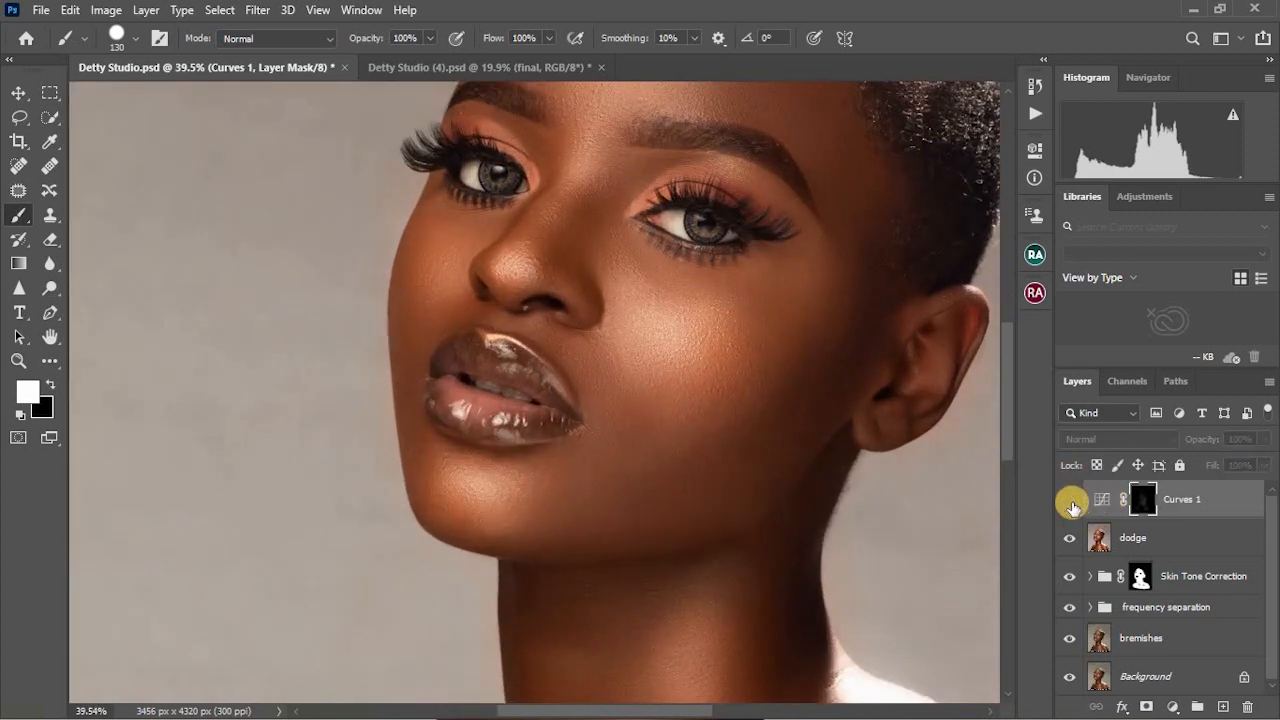
pyautogui.click(1070, 502)
pyautogui.scroll(-4, 800, 409)
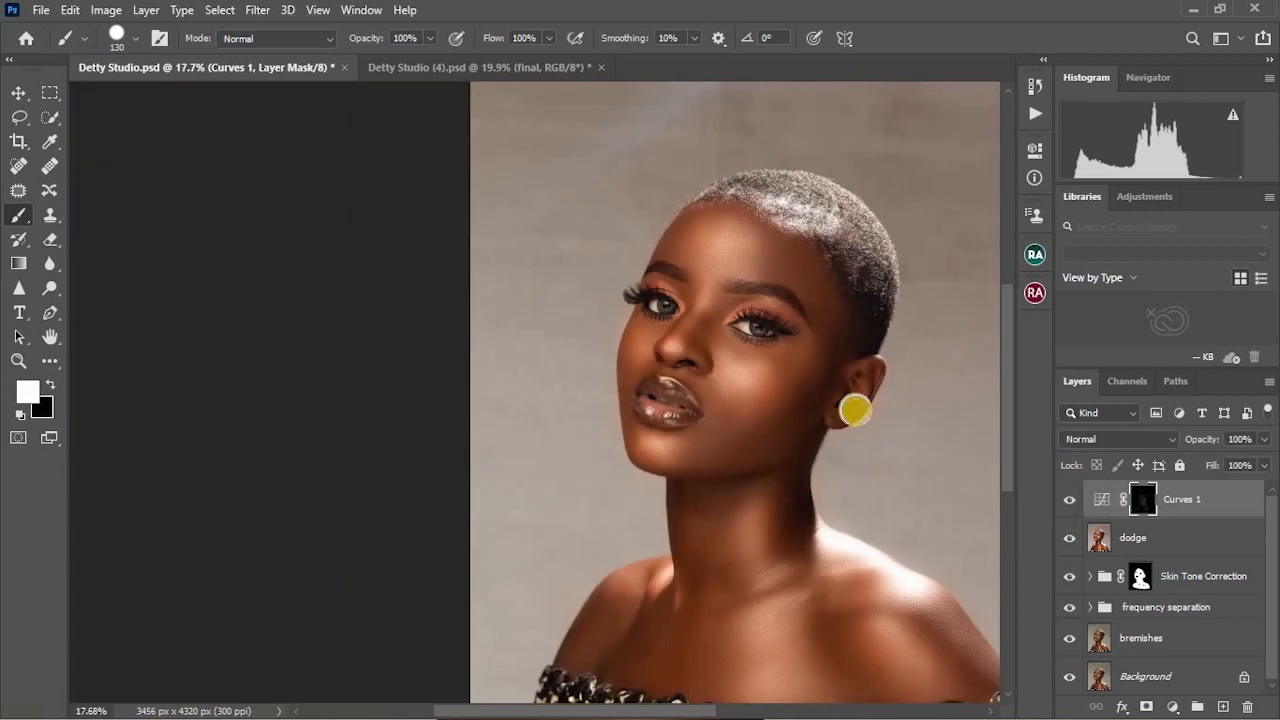
pyautogui.scroll(2, 855, 410)
pyautogui.scroll(2, 851, 360)
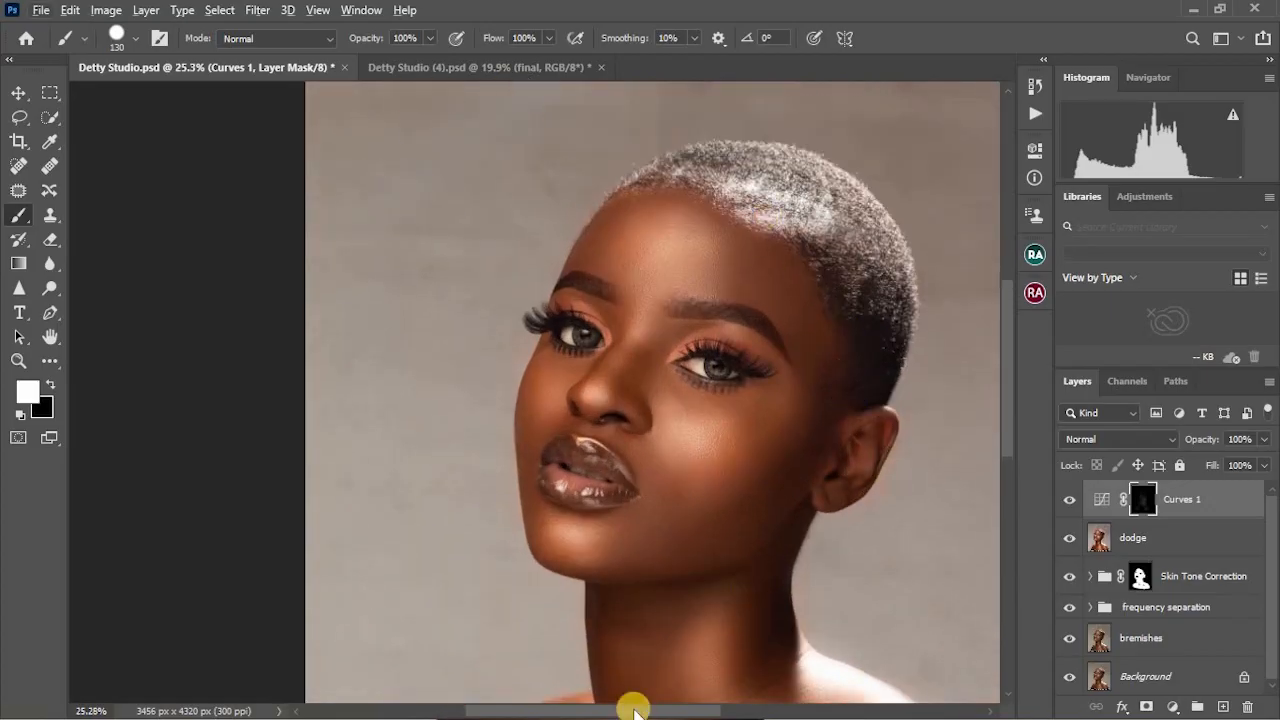
# Group all layers from Curves 1 down to bremishes and name the group "final"
pyautogui.moveTo(645, 711); pyautogui.dragTo(671, 711)
pyautogui.scroll(-1, 587, 543)
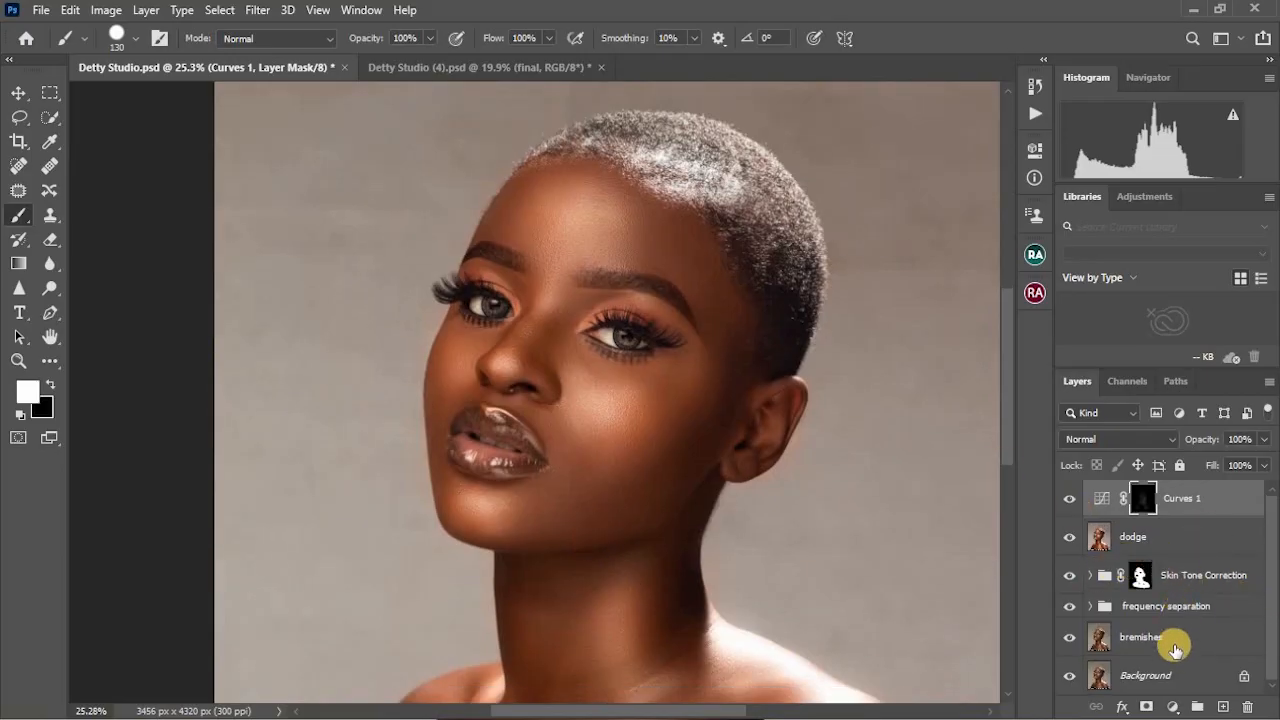
pyautogui.keyDown('shift'); pyautogui.click(1175, 644); pyautogui.keyUp('shift')
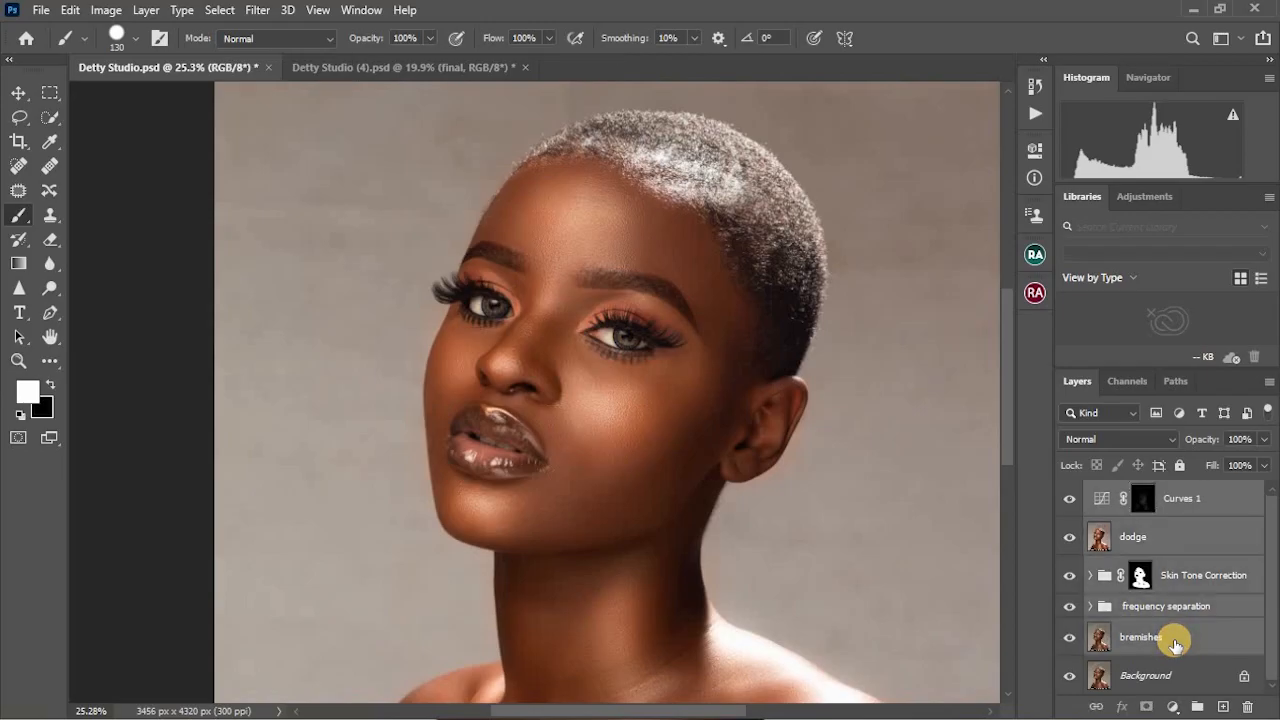
pyautogui.hotkey('ctrl', 'g')
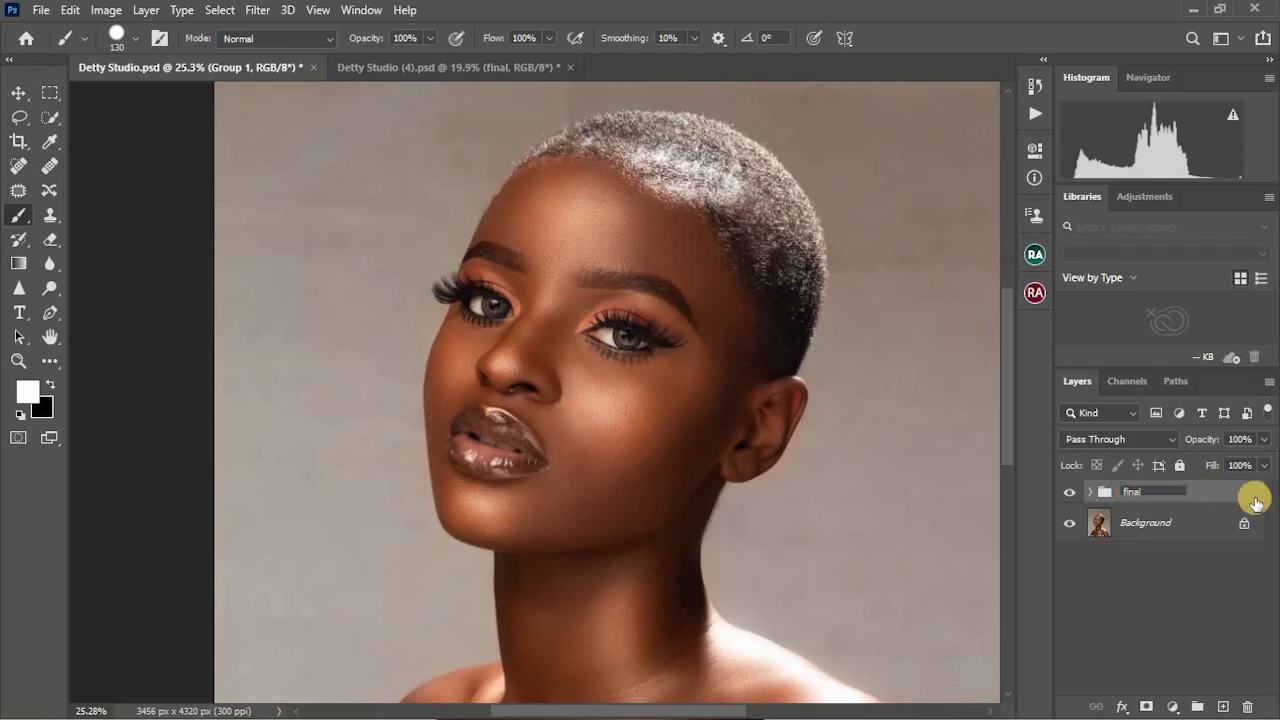
pyautogui.press('Return')
# Compare the whole retouch with the original photo by toggling the visibility of the final group
pyautogui.scroll(-1, 591, 346)
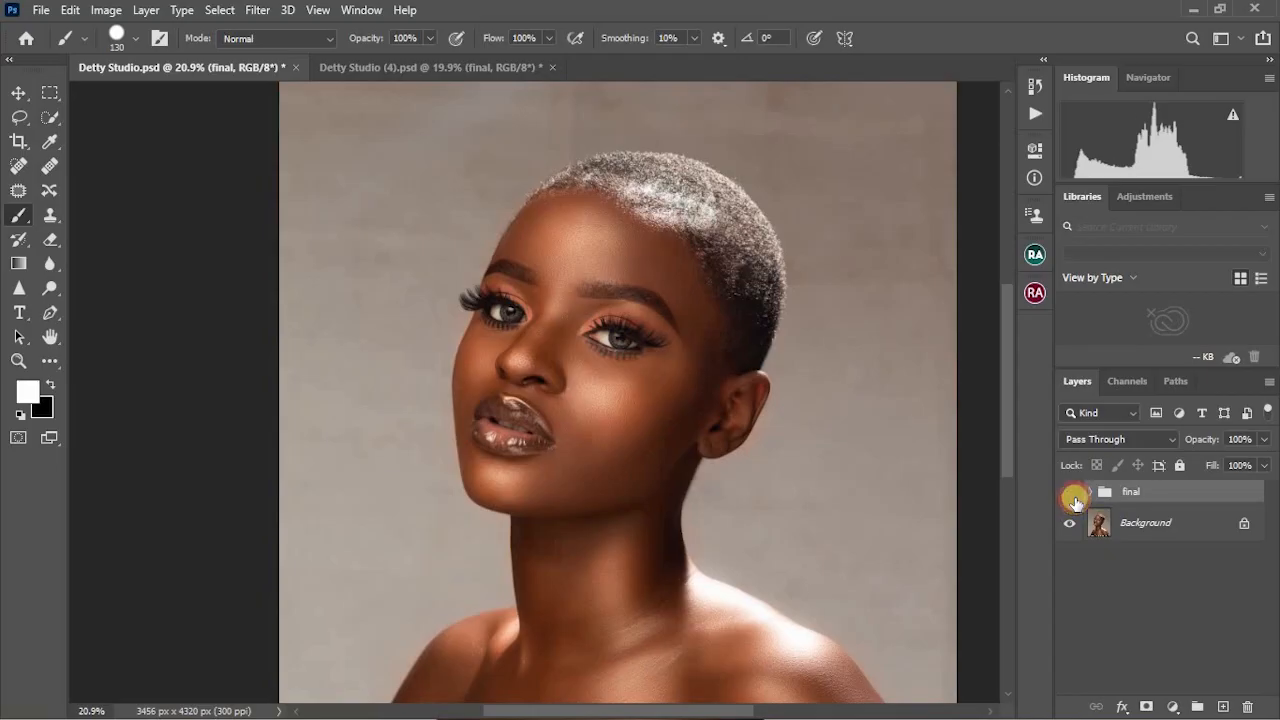
pyautogui.click(1072, 494)
pyautogui.click(1070, 494)
pyautogui.click(1070, 494)
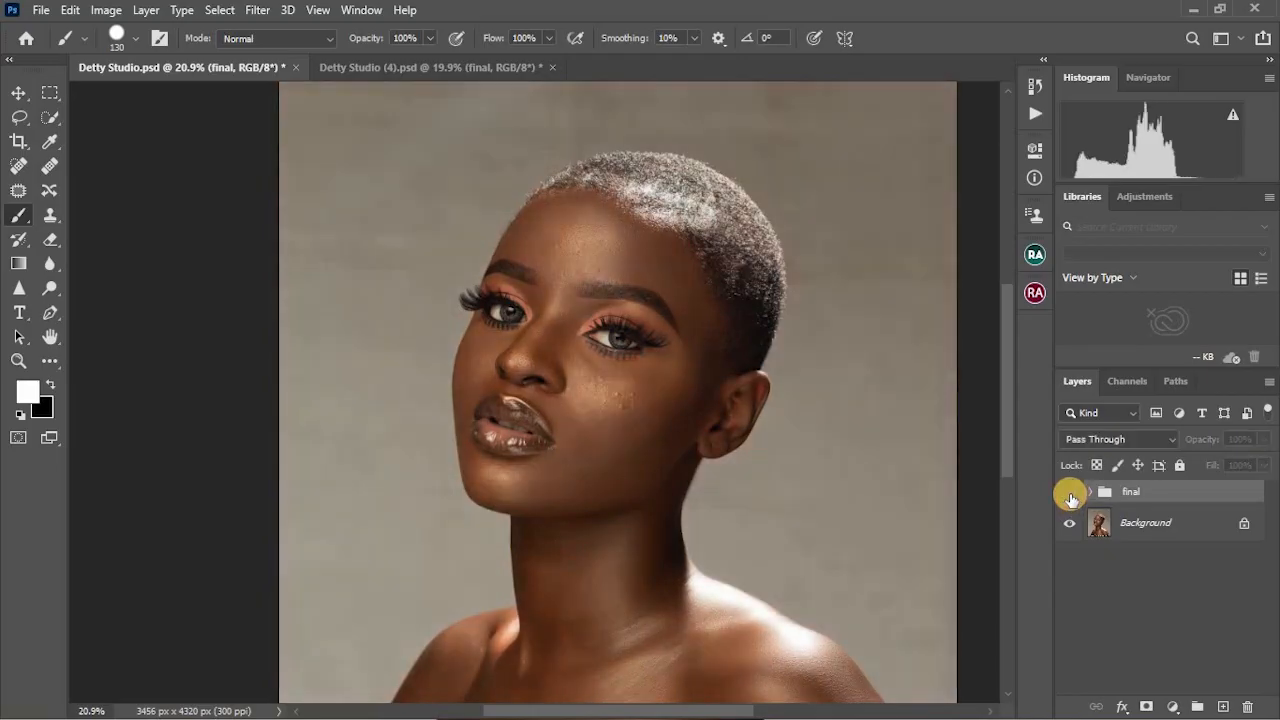
pyautogui.click(1070, 494)
# Run the Magic Eyes action of the Beauty Retouch panel above the final group, and collapse the panel
pyautogui.scroll(2, 737, 438)
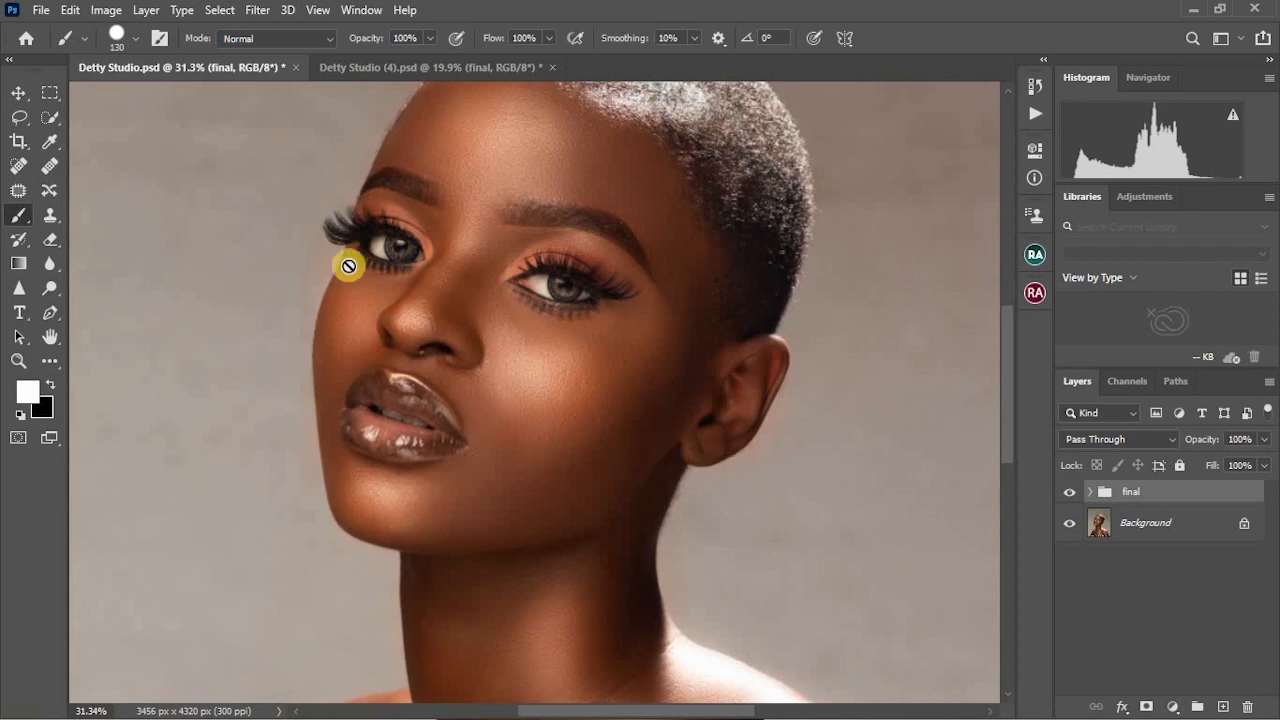
pyautogui.scroll(5, 357, 236)
pyautogui.scroll(-2, 560, 270)
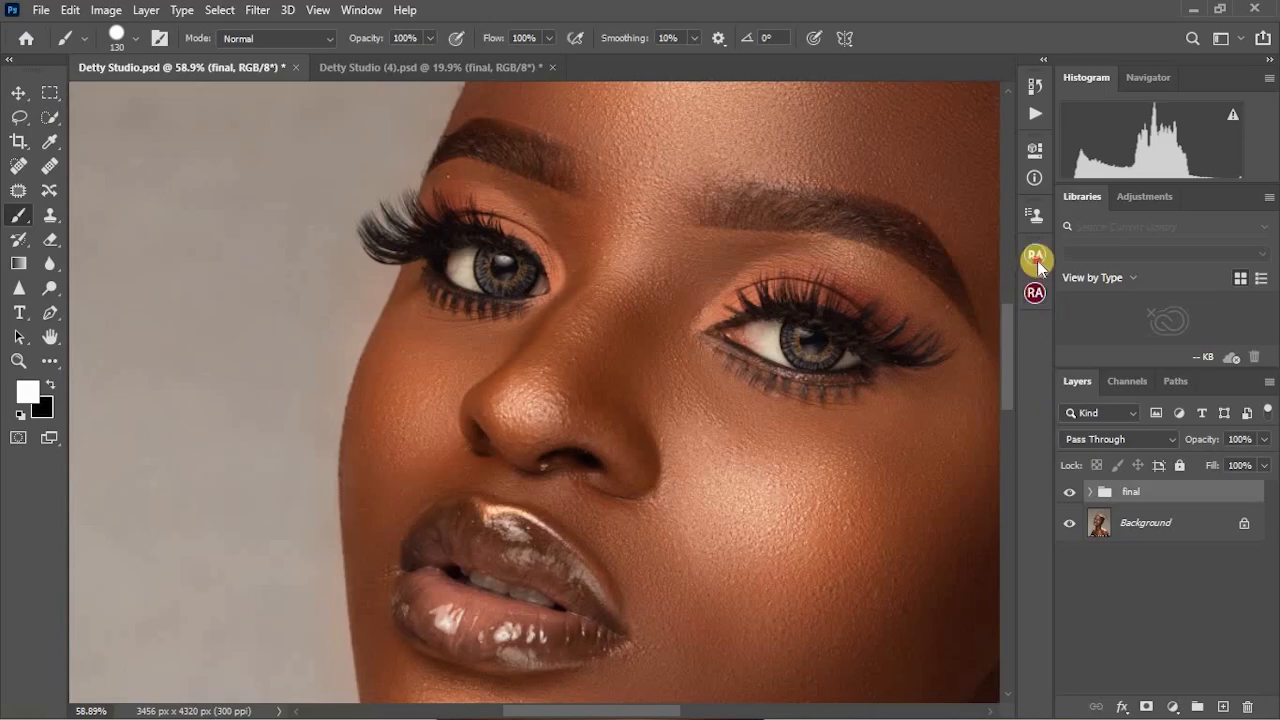
pyautogui.click(1035, 292)
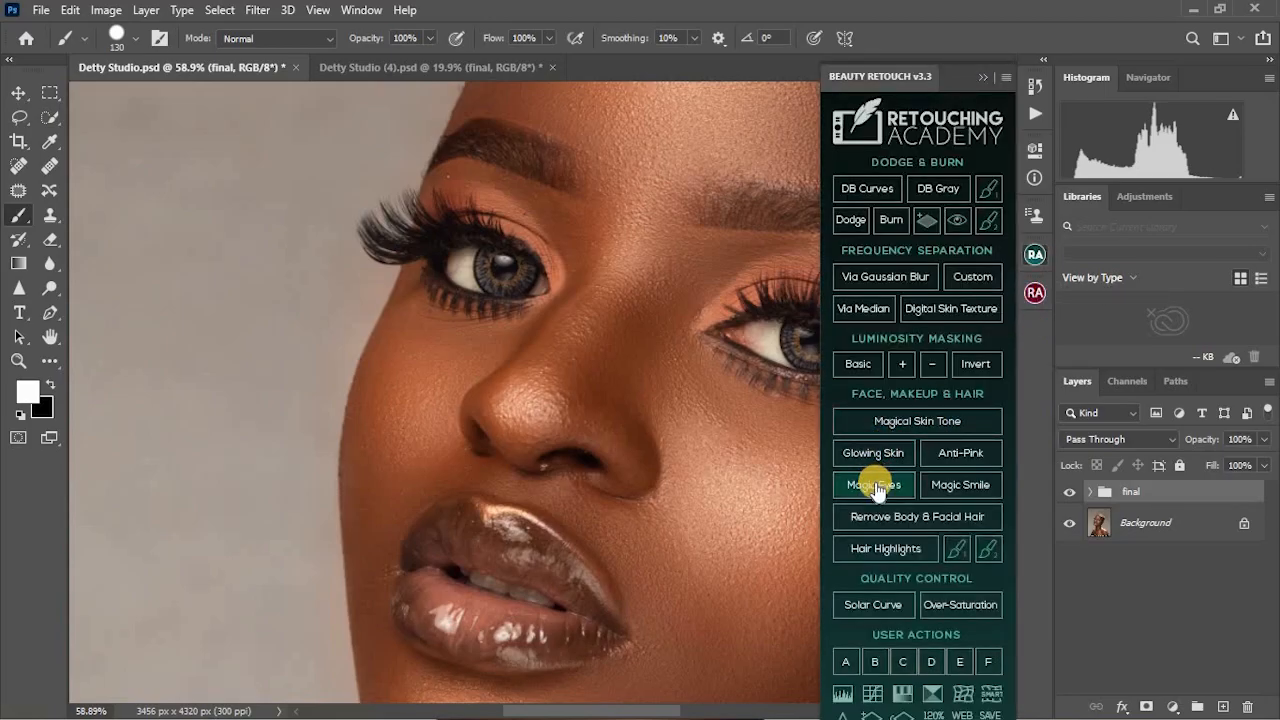
pyautogui.click(876, 488)
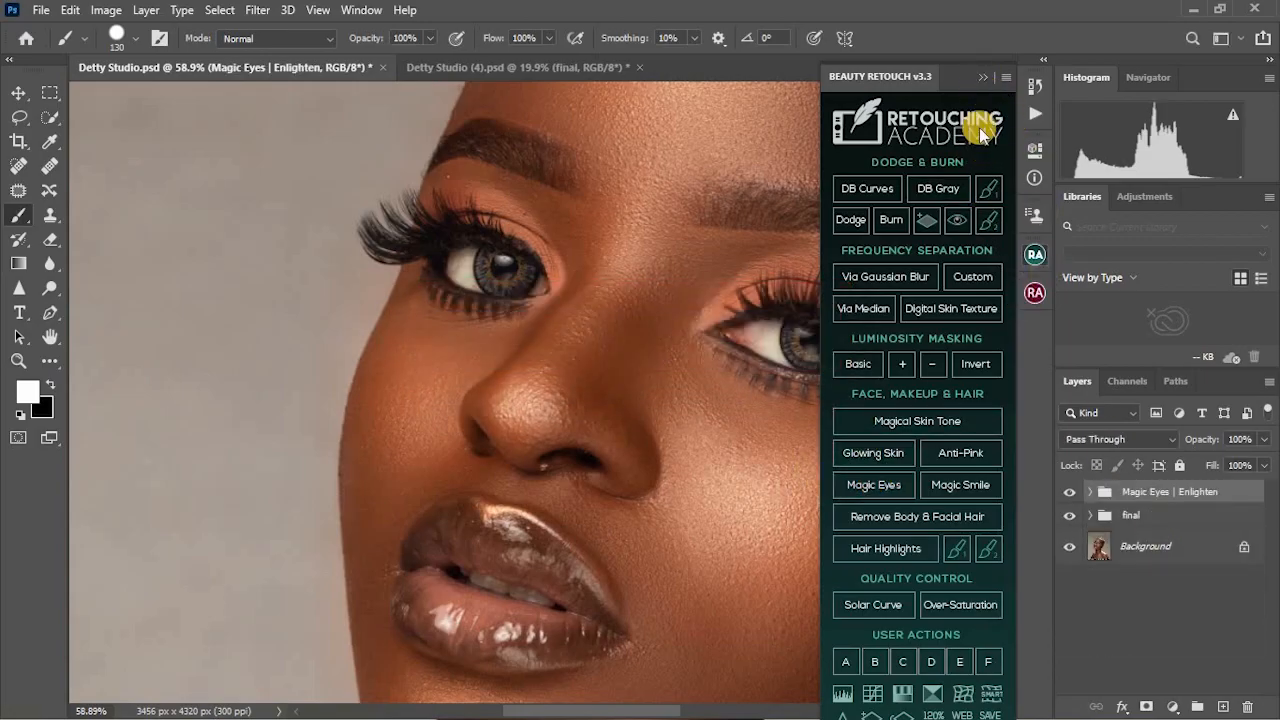
pyautogui.click(983, 79)
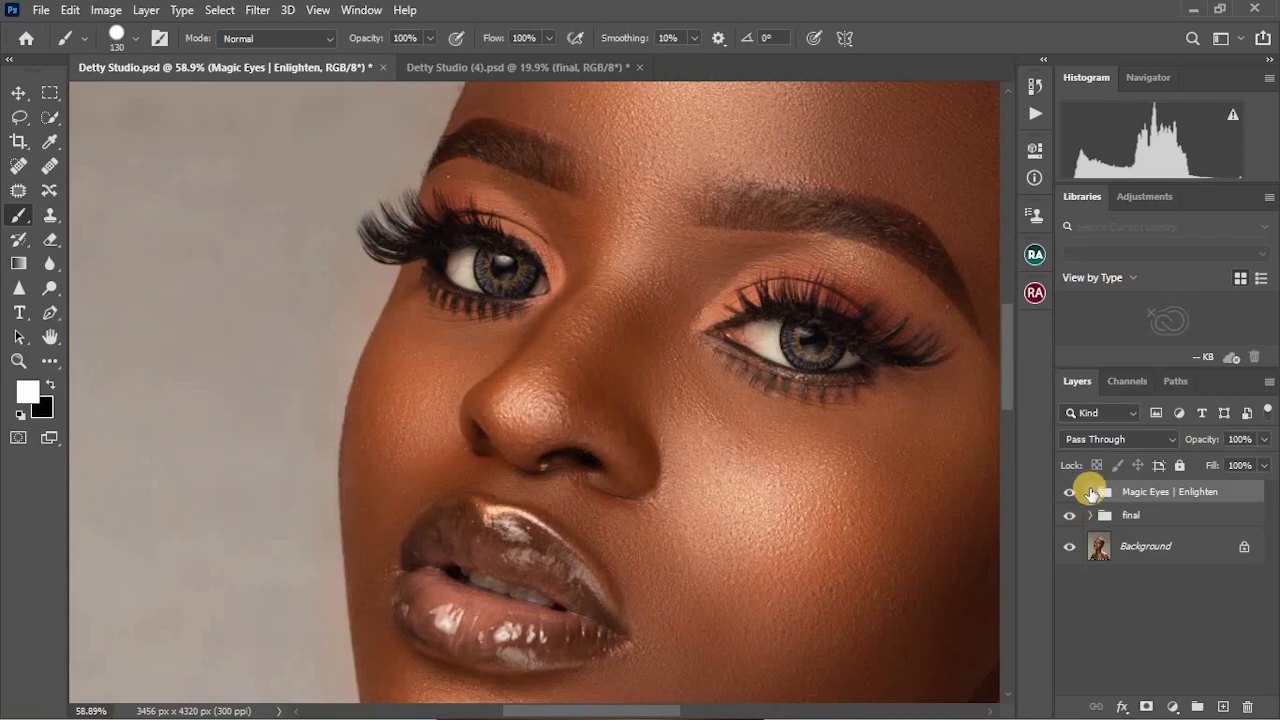
# Target the black mask of the Clean Eye Whites Here group inside Magic Eyes and soften the brush's edge
pyautogui.click(1090, 492)
pyautogui.scroll(-1, 1174, 583)
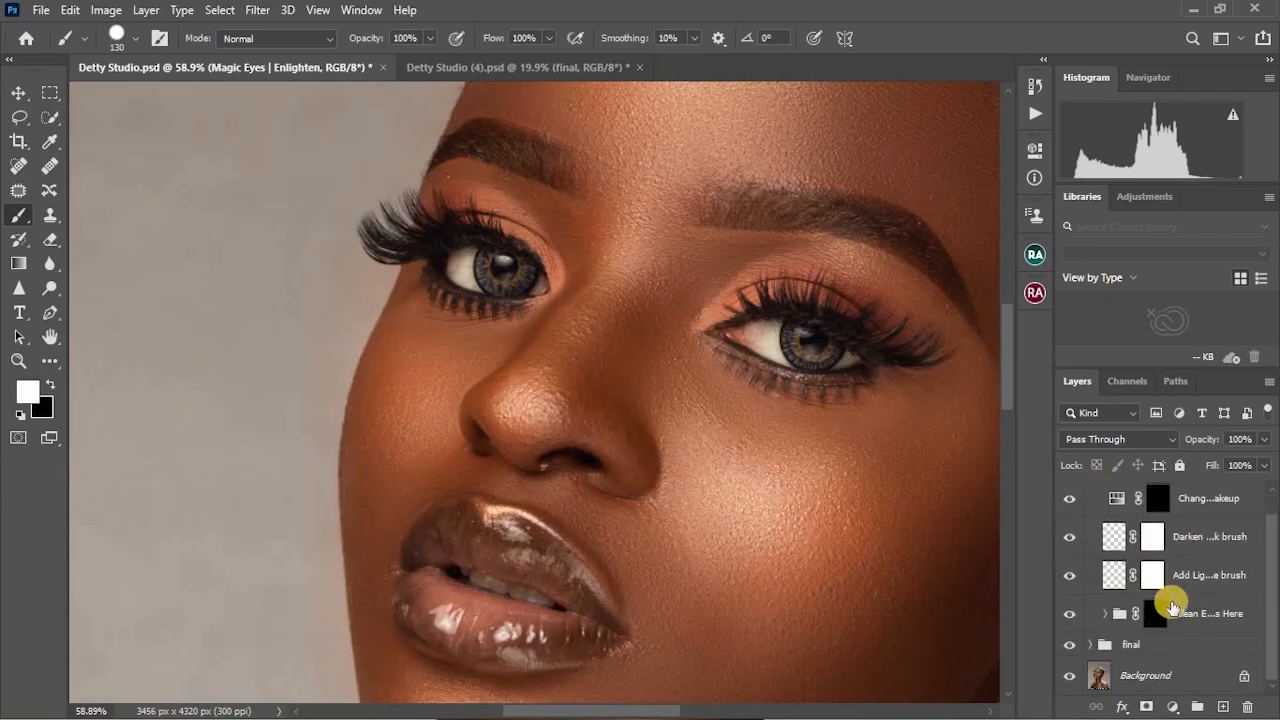
pyautogui.click(1160, 618)
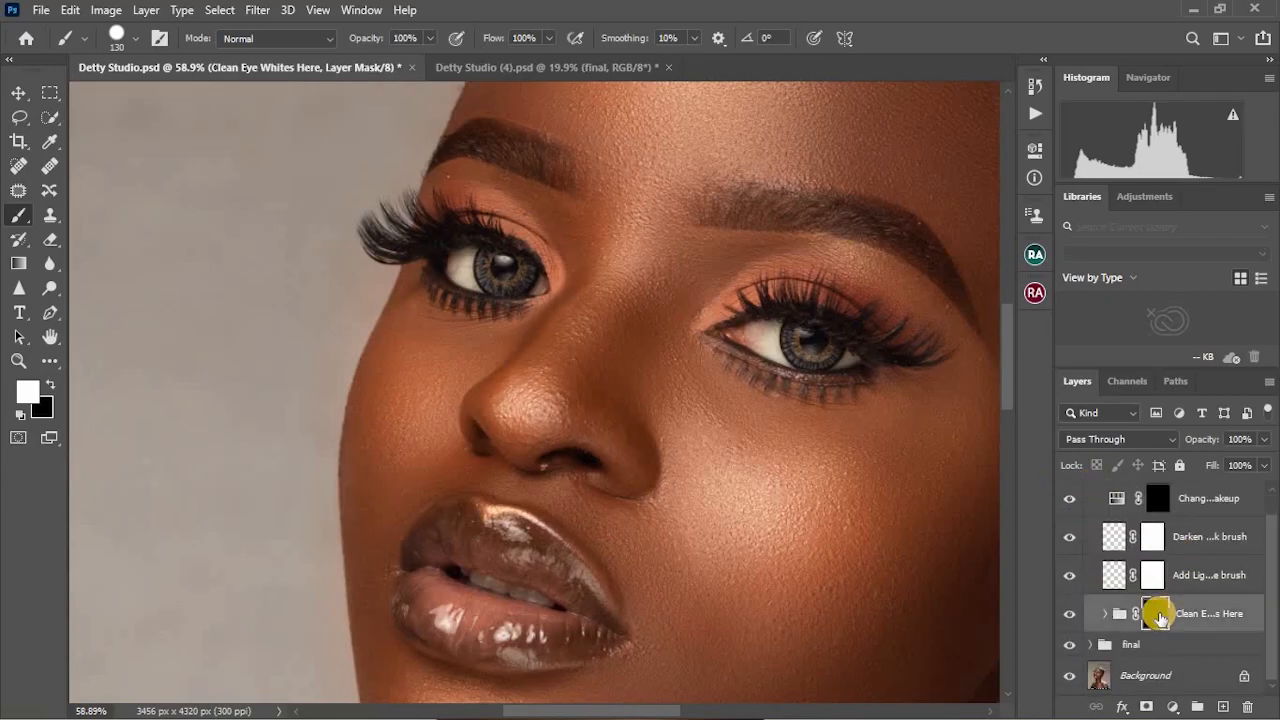
pyautogui.hotkey('ctrl', 'i')
pyautogui.moveTo(621, 712); pyautogui.dragTo(668, 711)
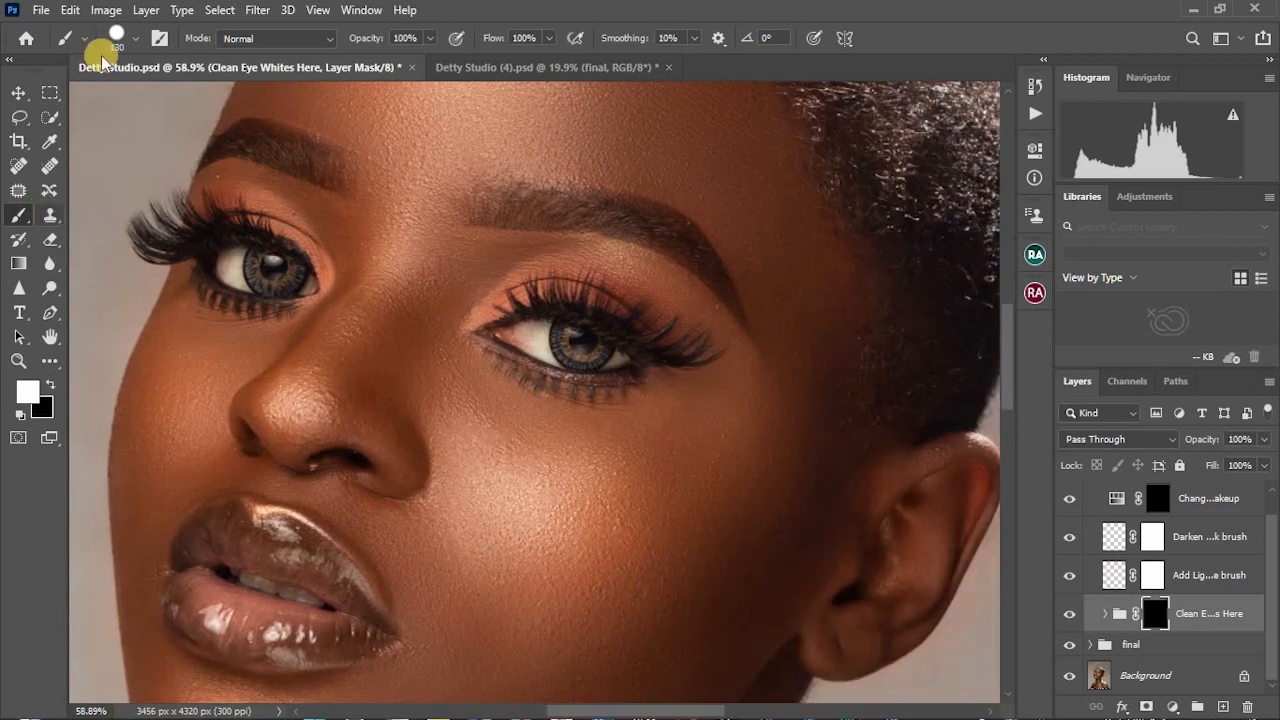
pyautogui.click(135, 37)
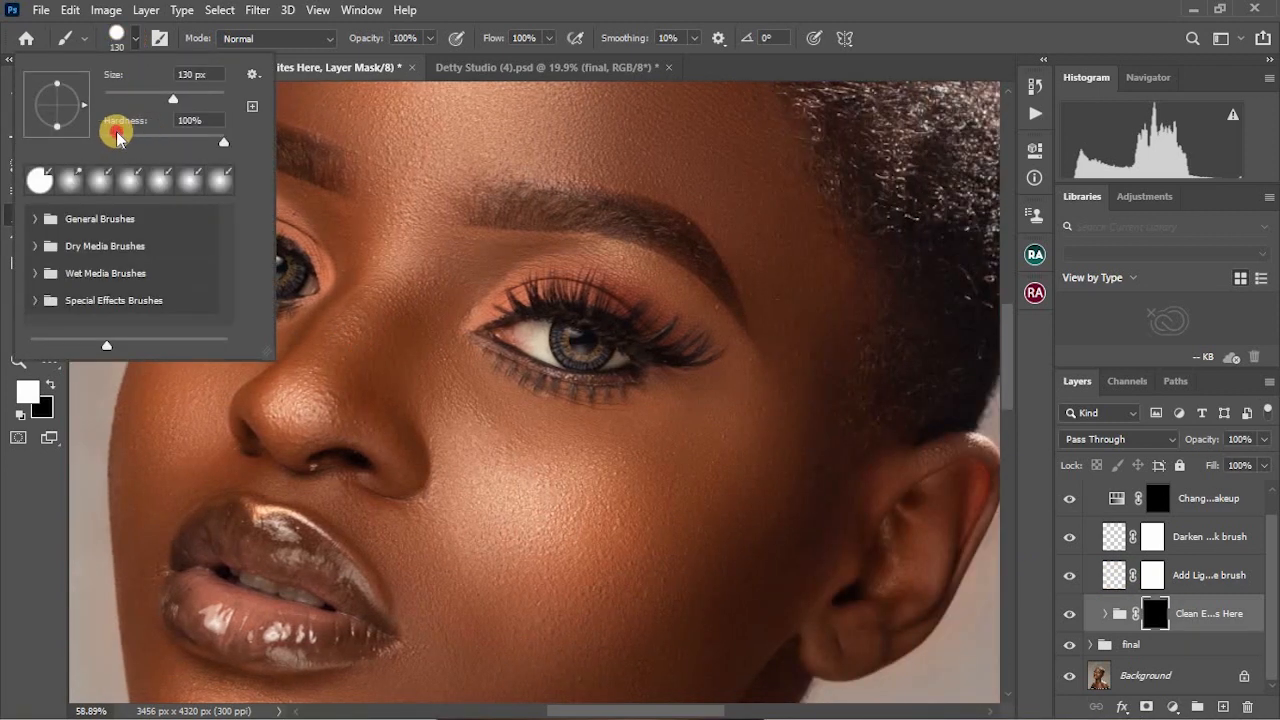
pyautogui.moveTo(117, 132); pyautogui.dragTo(50, 130)
pyautogui.click(594, 9)
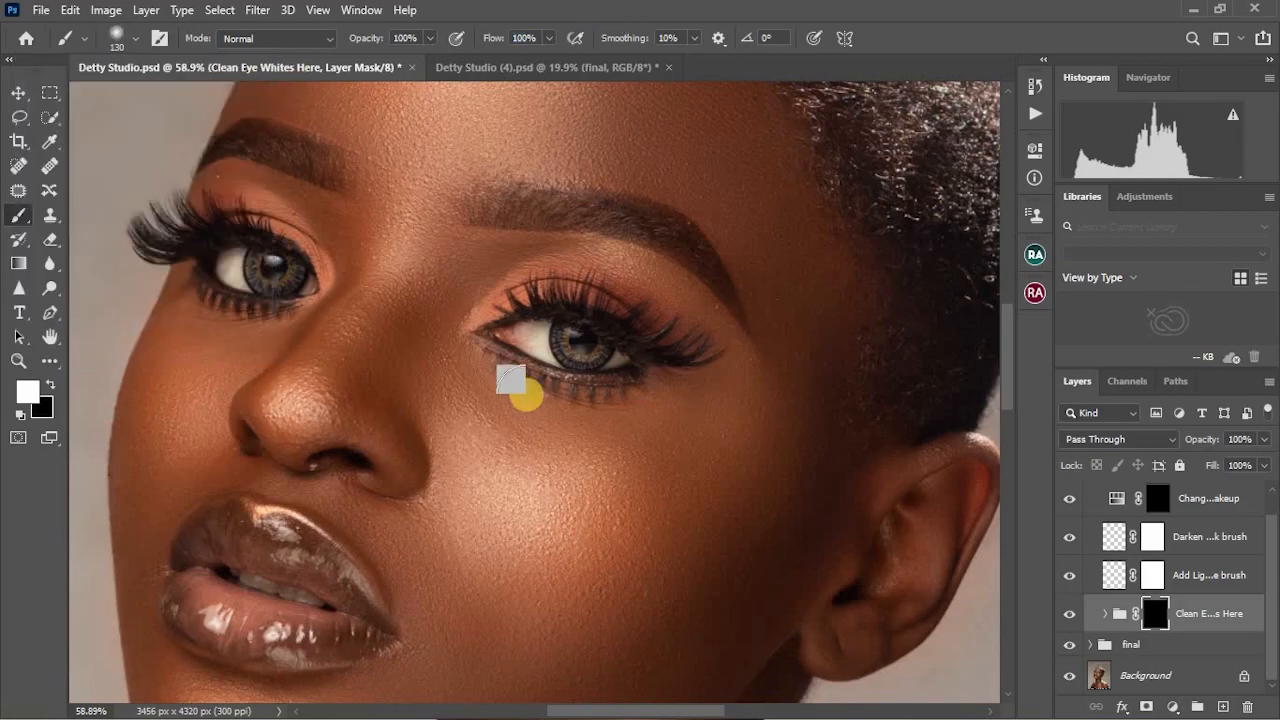
# Paint white on the Clean Eye Whites mask with a 16 px brush over both white areas of the nearer eye
pyautogui.scroll(7, 526, 395)
pyautogui.moveTo(600, 218)
pyautogui.mouseDown()
pyautogui.moveTo(520, 221)
pyautogui.moveTo(567, 190)
pyautogui.moveTo(527, 188)
pyautogui.moveTo(522, 173)
pyautogui.moveTo(589, 151)
pyautogui.moveTo(499, 157)
pyautogui.moveTo(535, 216)
pyautogui.moveTo(567, 215)
pyautogui.moveTo(574, 193)
pyautogui.moveTo(577, 225)
pyautogui.moveTo(534, 236)
pyautogui.mouseUp()
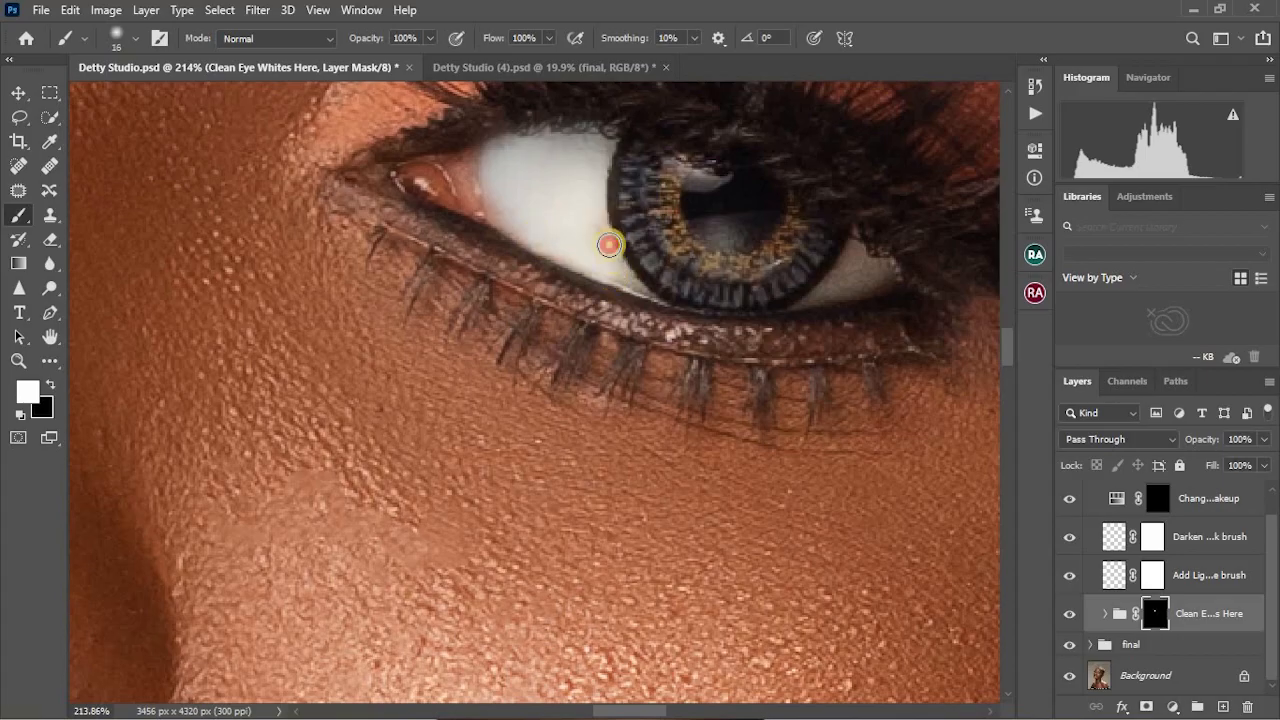
pyautogui.moveTo(871, 257)
pyautogui.mouseDown()
pyautogui.moveTo(814, 306)
pyautogui.moveTo(888, 267)
pyautogui.moveTo(867, 287)
pyautogui.moveTo(866, 263)
pyautogui.moveTo(791, 307)
pyautogui.moveTo(872, 271)
pyautogui.mouseUp()
# Refine the nearer eye's mask along the iris, lids and corners with black and white, enlarging the brush to 28 px
pyautogui.press('x')
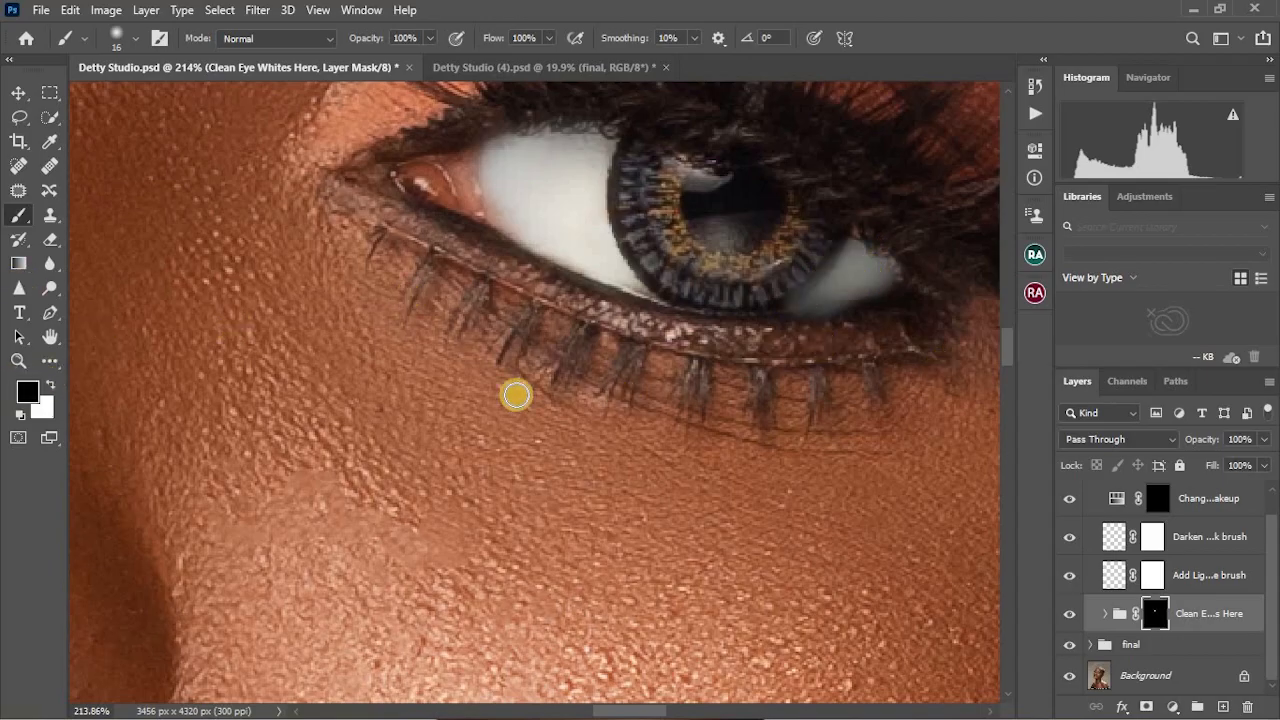
pyautogui.press('x')
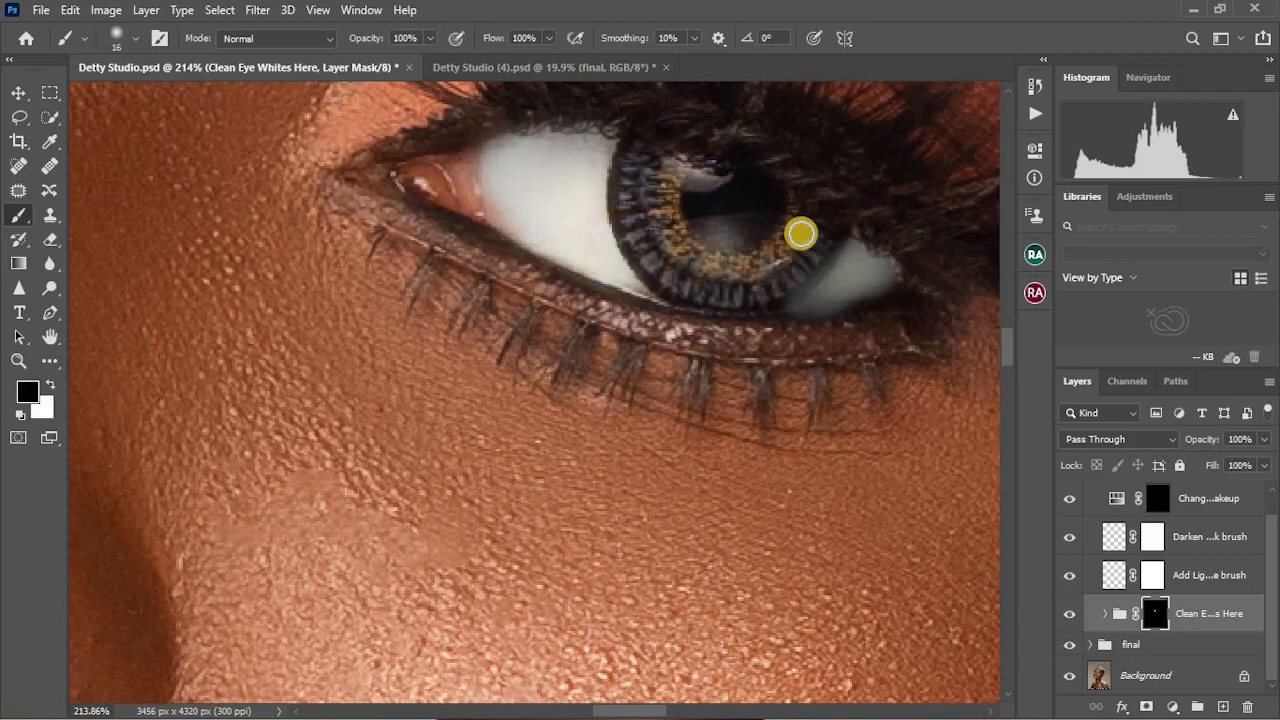
pyautogui.moveTo(810, 240)
pyautogui.mouseDown()
pyautogui.moveTo(759, 292)
pyautogui.moveTo(852, 222)
pyautogui.moveTo(750, 288)
pyautogui.moveTo(684, 281)
pyautogui.moveTo(647, 243)
pyautogui.moveTo(635, 151)
pyautogui.moveTo(640, 219)
pyautogui.moveTo(730, 191)
pyautogui.moveTo(675, 234)
pyautogui.moveTo(697, 252)
pyautogui.moveTo(770, 258)
pyautogui.moveTo(826, 219)
pyautogui.moveTo(820, 242)
pyautogui.moveTo(760, 280)
pyautogui.moveTo(700, 293)
pyautogui.moveTo(752, 287)
pyautogui.moveTo(735, 348)
pyautogui.moveTo(916, 318)
pyautogui.moveTo(771, 332)
pyautogui.moveTo(862, 324)
pyautogui.moveTo(910, 291)
pyautogui.moveTo(910, 307)
pyautogui.moveTo(802, 340)
pyautogui.moveTo(613, 325)
pyautogui.moveTo(474, 248)
pyautogui.moveTo(448, 156)
pyautogui.moveTo(445, 179)
pyautogui.moveTo(460, 161)
pyautogui.moveTo(450, 196)
pyautogui.moveTo(470, 118)
pyautogui.moveTo(721, 110)
pyautogui.moveTo(565, 121)
pyautogui.moveTo(547, 160)
pyautogui.moveTo(582, 157)
pyautogui.moveTo(522, 153)
pyautogui.mouseUp()
pyautogui.press('x')
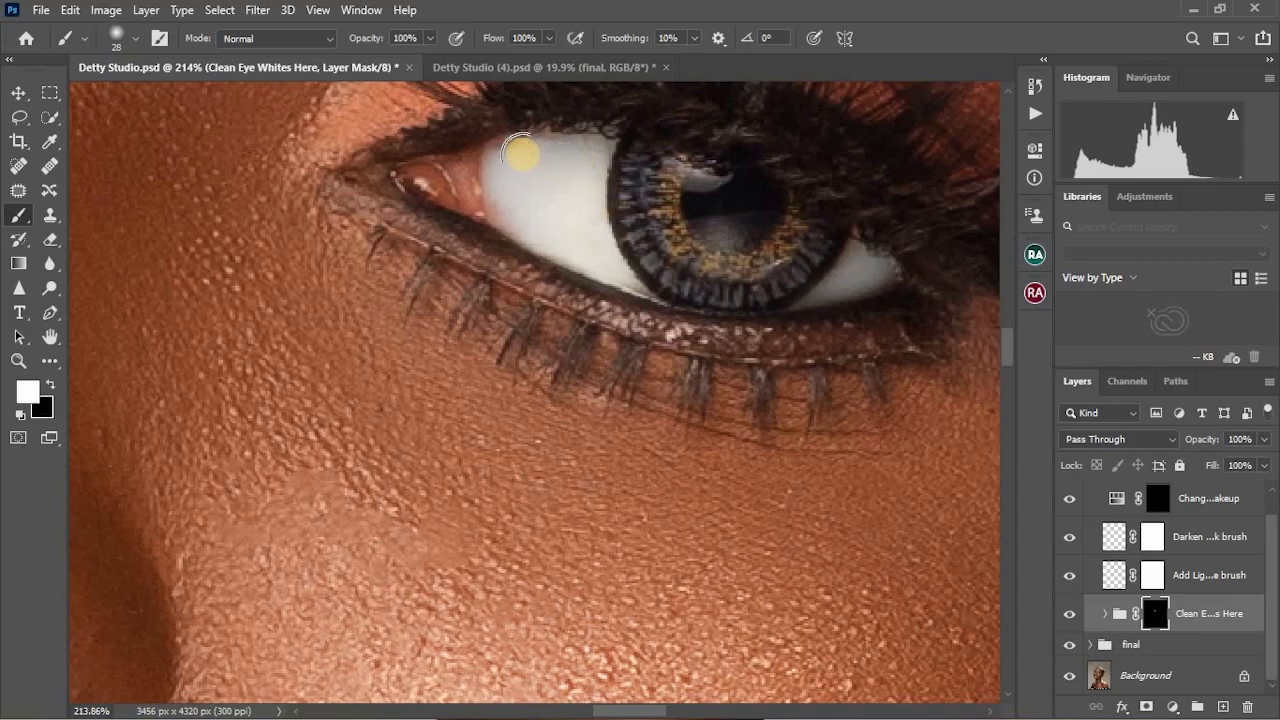
pyautogui.moveTo(499, 203); pyautogui.dragTo(533, 230)
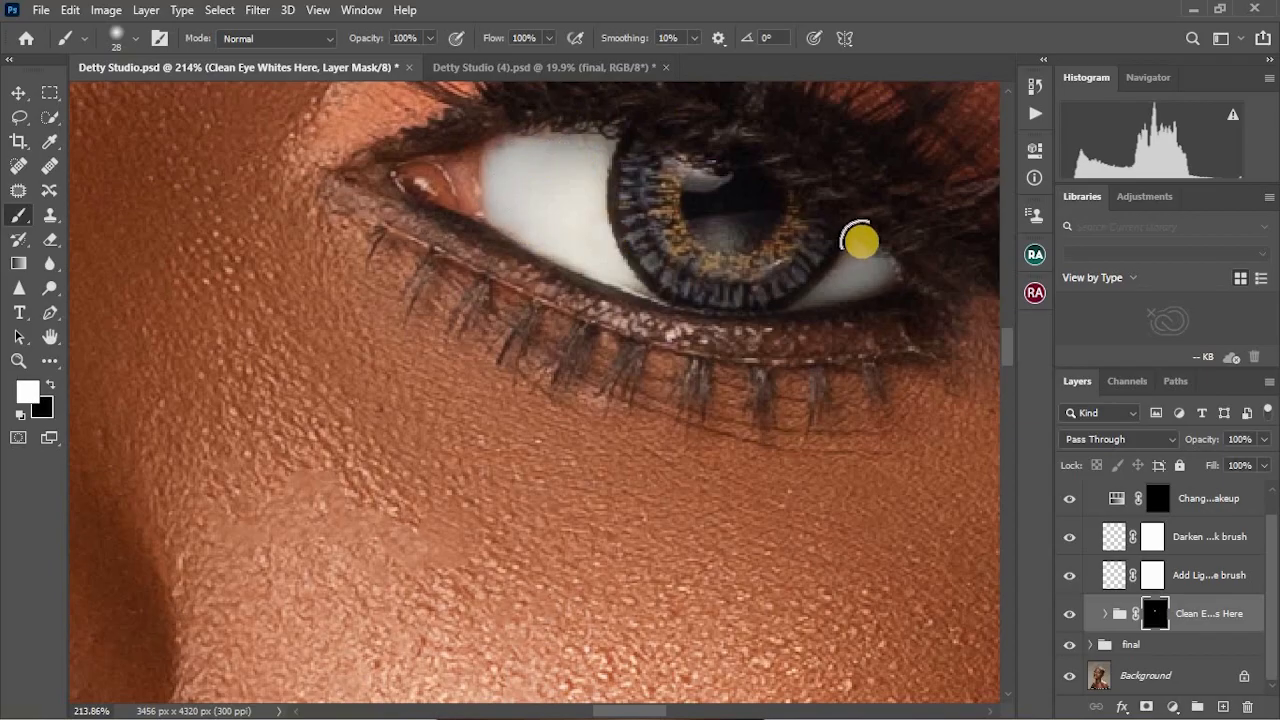
pyautogui.press('x')
pyautogui.moveTo(877, 230); pyautogui.dragTo(931, 275)
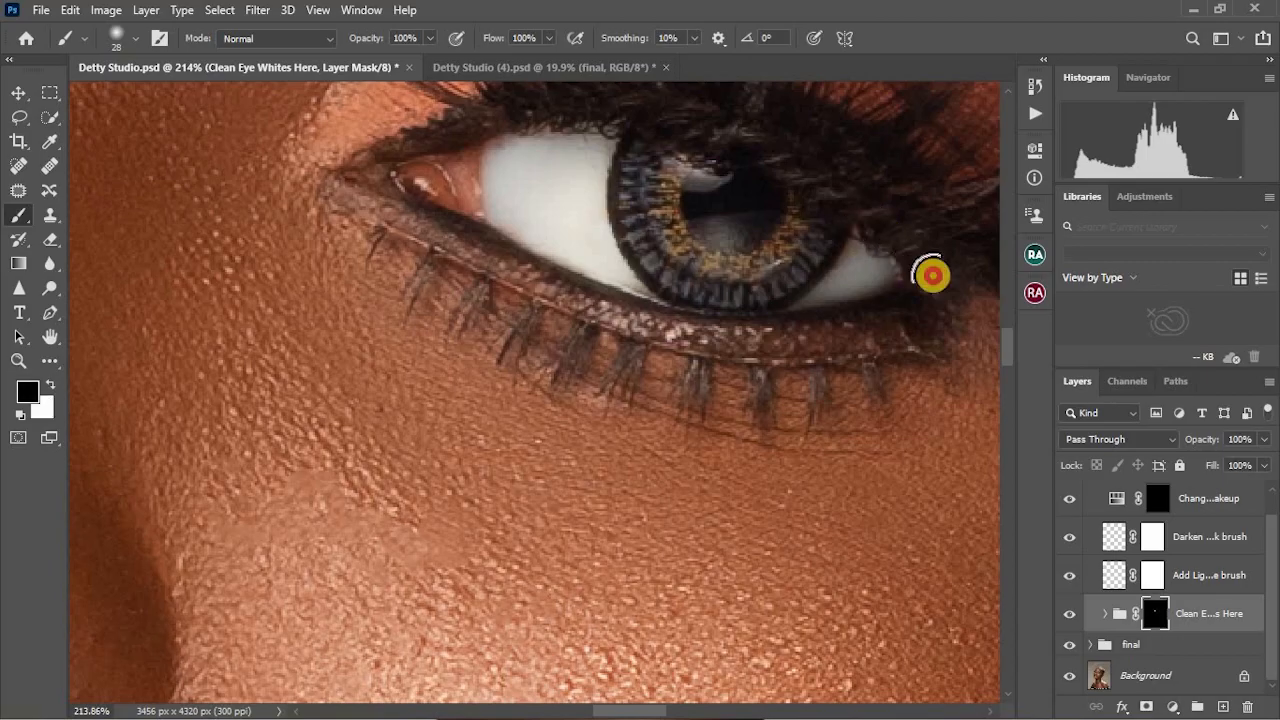
pyautogui.moveTo(466, 242)
pyautogui.mouseDown()
pyautogui.moveTo(508, 265)
pyautogui.moveTo(465, 224)
pyautogui.mouseUp()
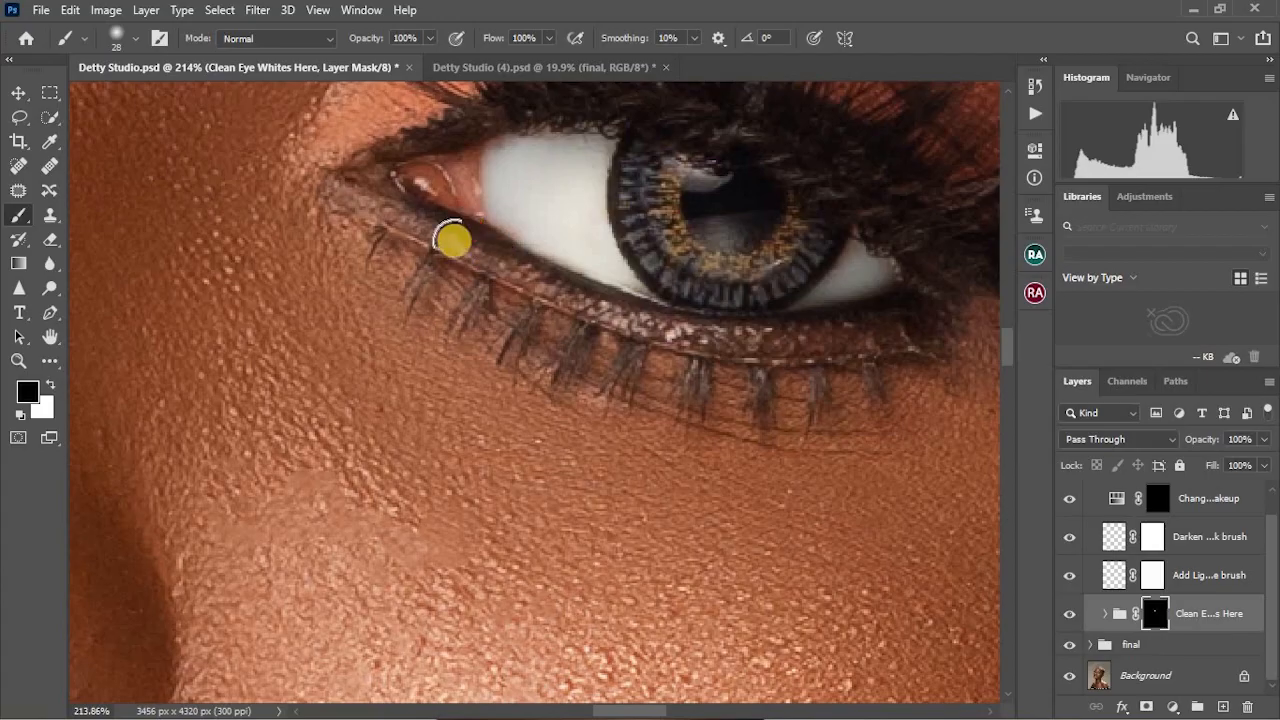
# Paint white on the Clean Eye Whites mask with the 28 px brush over the outer white of the farther eye
pyautogui.scroll(-10, 458, 241)
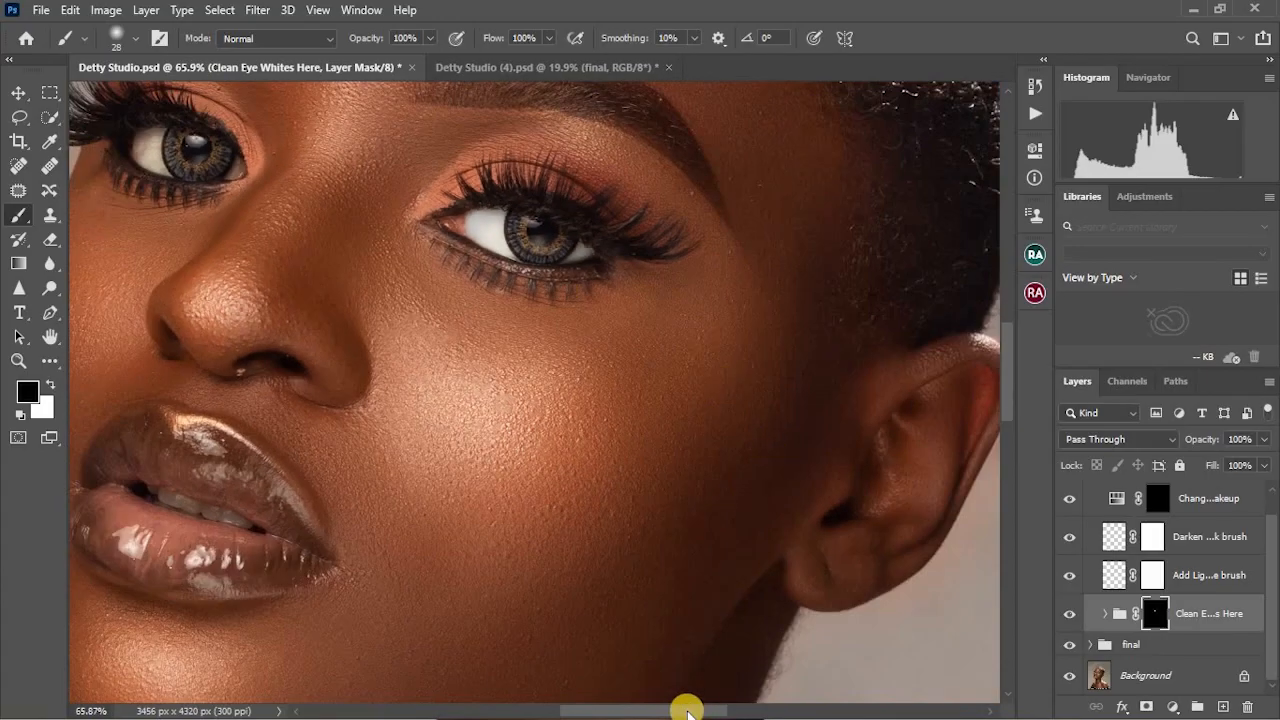
pyautogui.moveTo(655, 712); pyautogui.dragTo(608, 705)
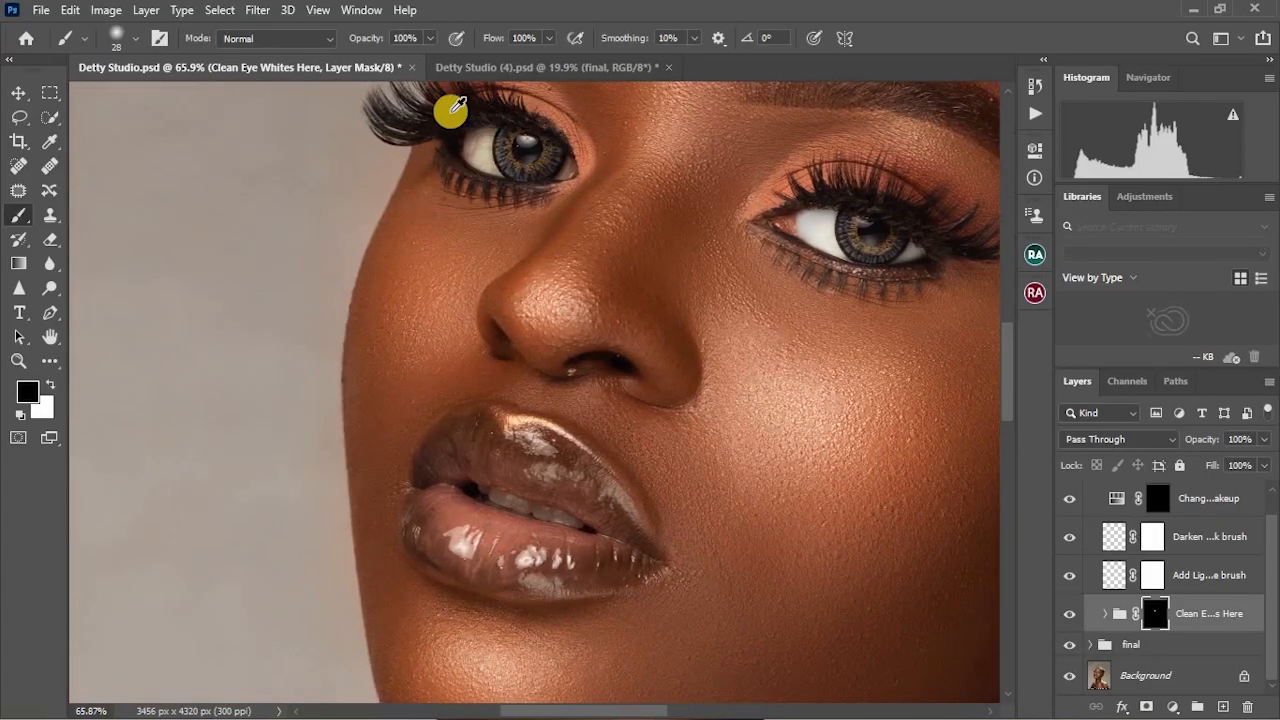
pyautogui.scroll(6, 444, 140)
pyautogui.scroll(3, 444, 172)
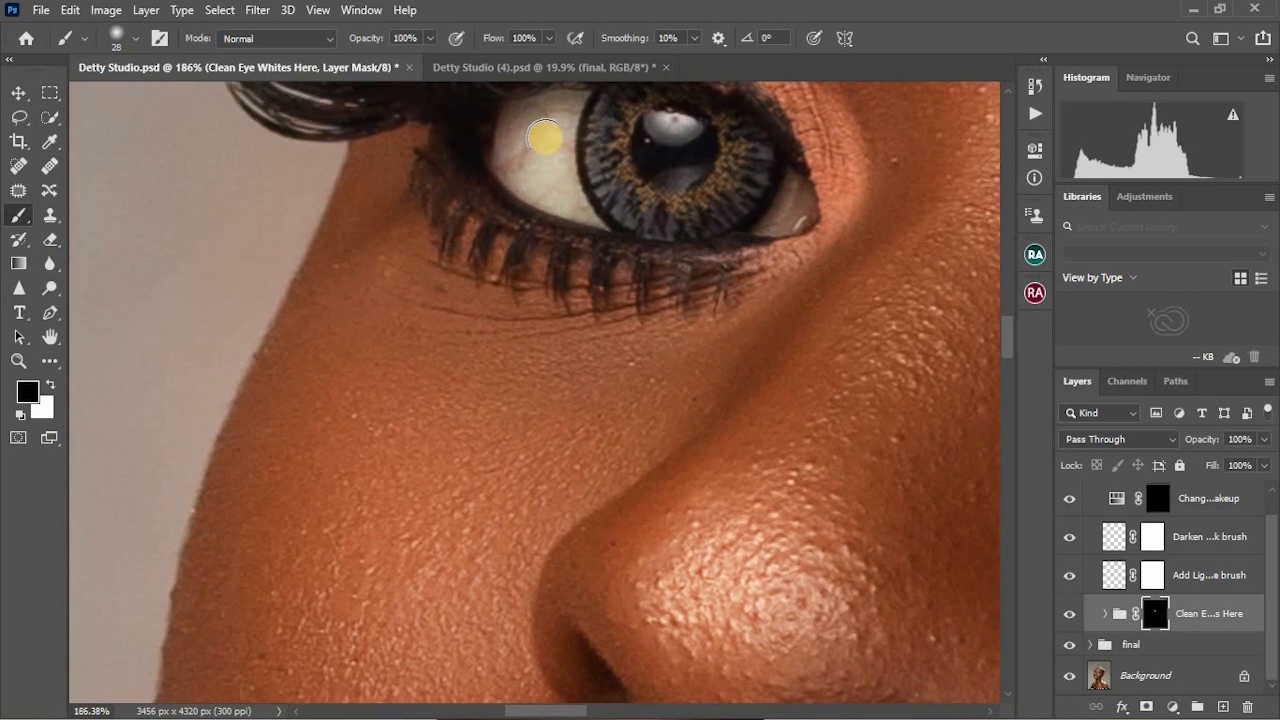
pyautogui.press('x')
pyautogui.scroll(2, 549, 137)
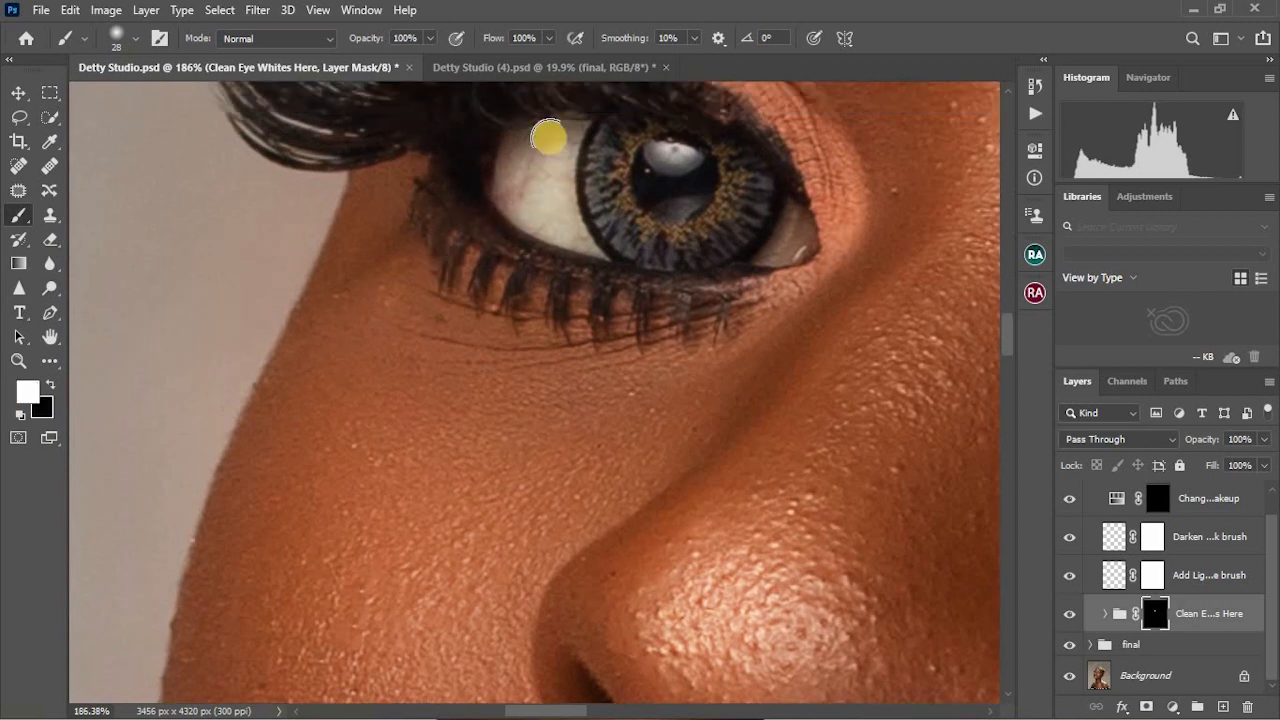
pyautogui.scroll(1, 549, 137)
pyautogui.moveTo(551, 163)
pyautogui.mouseDown()
pyautogui.moveTo(515, 178)
pyautogui.moveTo(516, 226)
pyautogui.moveTo(542, 174)
pyautogui.moveTo(543, 210)
pyautogui.moveTo(562, 169)
pyautogui.moveTo(560, 270)
pyautogui.moveTo(579, 270)
pyautogui.moveTo(490, 227)
pyautogui.moveTo(581, 159)
pyautogui.moveTo(555, 206)
pyautogui.moveTo(571, 260)
pyautogui.moveTo(645, 273)
pyautogui.mouseUp()
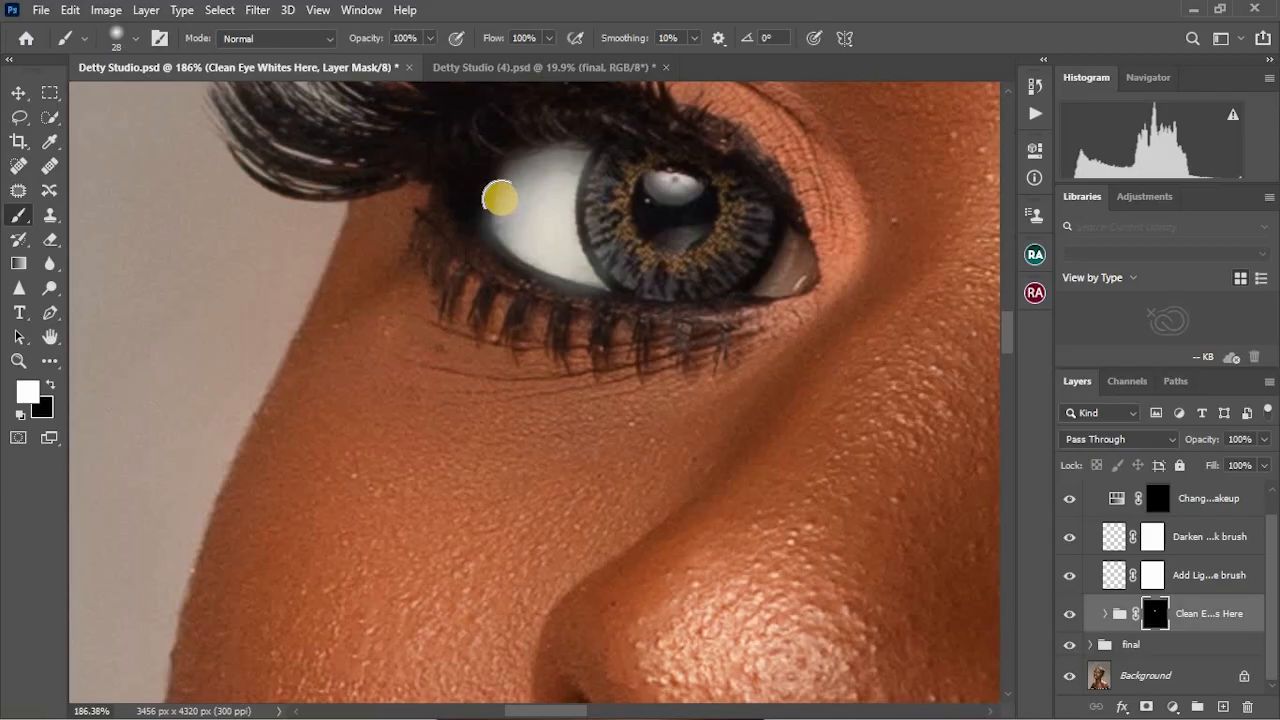
# Clean up the whitening spill around the farther eye's lids, lashes and iris by alternating black and white mask strokes
pyautogui.press('x')
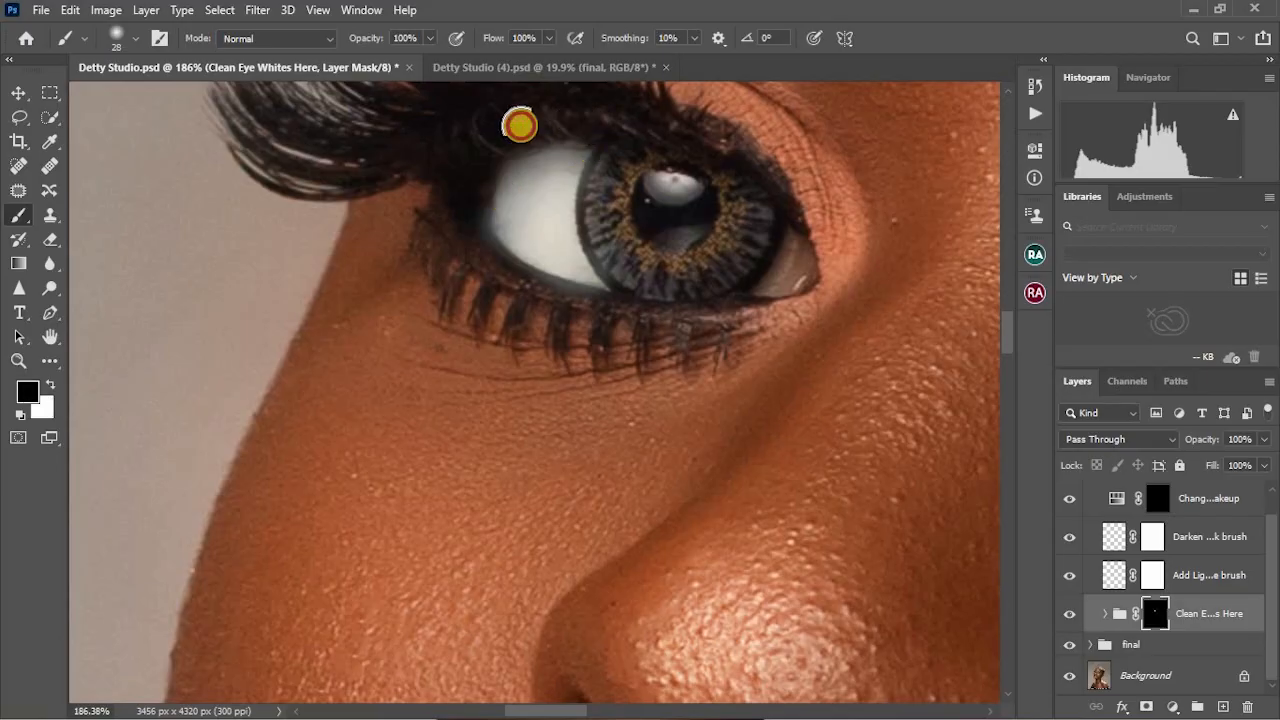
pyautogui.click(481, 167)
pyautogui.moveTo(481, 167)
pyautogui.mouseDown()
pyautogui.moveTo(467, 232)
pyautogui.moveTo(468, 206)
pyautogui.moveTo(485, 255)
pyautogui.moveTo(473, 236)
pyautogui.moveTo(519, 279)
pyautogui.moveTo(618, 300)
pyautogui.moveTo(490, 271)
pyautogui.moveTo(512, 283)
pyautogui.moveTo(476, 255)
pyautogui.moveTo(518, 281)
pyautogui.moveTo(639, 308)
pyautogui.moveTo(574, 304)
pyautogui.moveTo(626, 227)
pyautogui.moveTo(603, 192)
pyautogui.moveTo(611, 232)
pyautogui.moveTo(605, 219)
pyautogui.moveTo(602, 155)
pyautogui.moveTo(603, 226)
pyautogui.moveTo(629, 271)
pyautogui.moveTo(610, 258)
pyautogui.moveTo(622, 262)
pyautogui.moveTo(604, 175)
pyautogui.moveTo(609, 256)
pyautogui.moveTo(634, 311)
pyautogui.mouseUp()
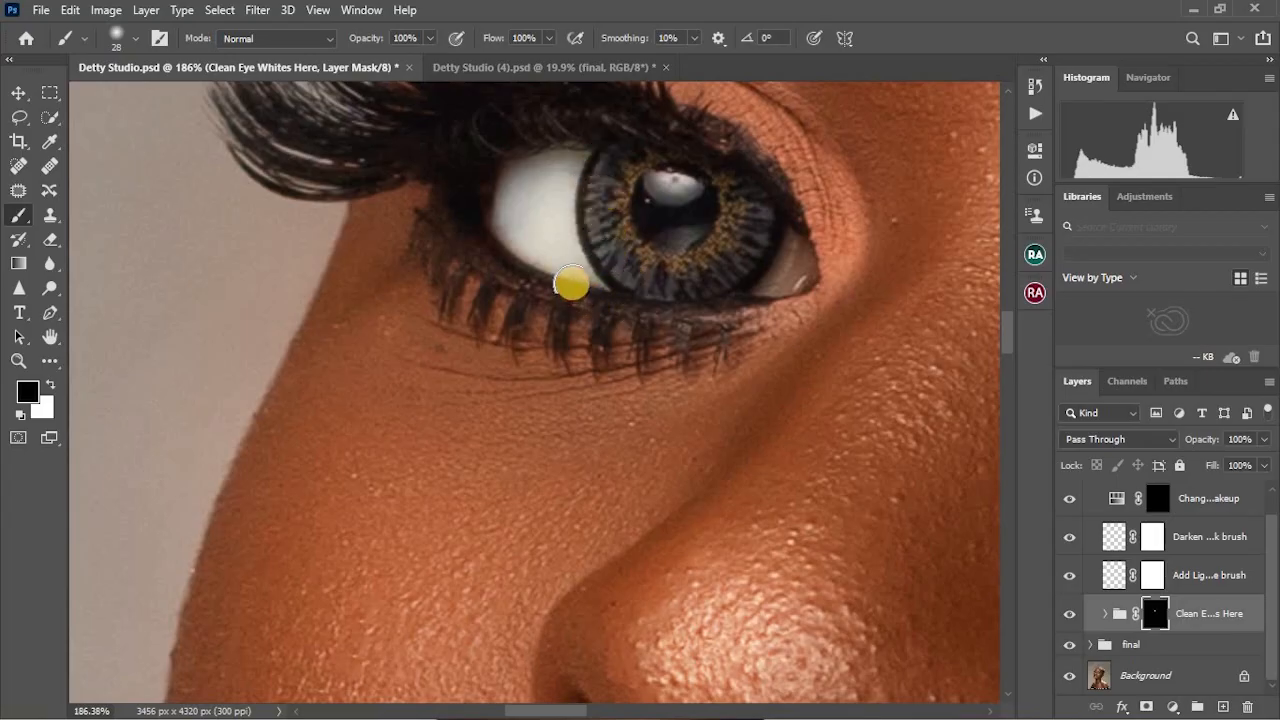
pyautogui.press('x')
pyautogui.moveTo(572, 282)
pyautogui.mouseDown()
pyautogui.moveTo(591, 286)
pyautogui.moveTo(470, 216)
pyautogui.mouseUp()
pyautogui.press('x')
pyautogui.moveTo(605, 316)
pyautogui.mouseDown()
pyautogui.moveTo(486, 257)
pyautogui.moveTo(600, 315)
pyautogui.moveTo(578, 273)
pyautogui.moveTo(503, 226)
pyautogui.moveTo(551, 243)
pyautogui.mouseUp()
pyautogui.press('x')
pyautogui.press('x')
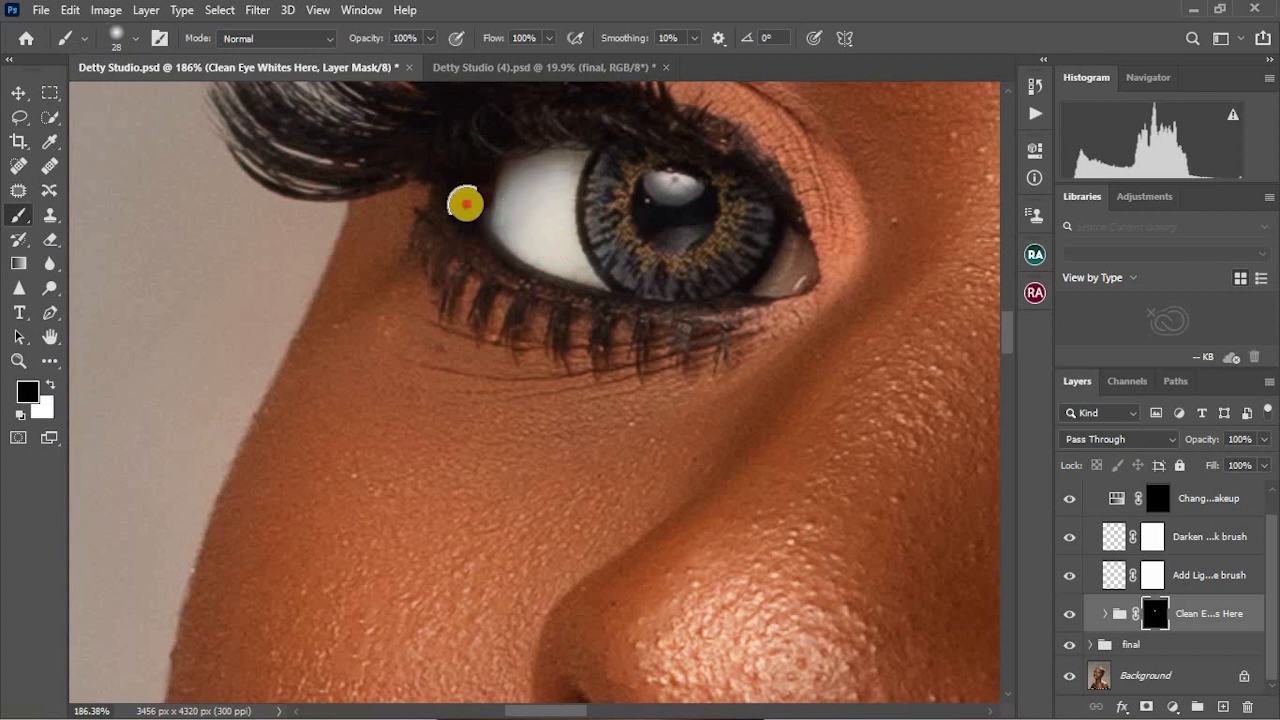
pyautogui.moveTo(466, 200)
pyautogui.mouseDown()
pyautogui.moveTo(463, 243)
pyautogui.moveTo(473, 201)
pyautogui.moveTo(482, 249)
pyautogui.moveTo(532, 286)
pyautogui.moveTo(678, 305)
pyautogui.mouseUp()
pyautogui.moveTo(623, 259)
pyautogui.mouseDown()
pyautogui.moveTo(605, 222)
pyautogui.moveTo(730, 189)
pyautogui.mouseUp()
pyautogui.moveTo(466, 171)
pyautogui.mouseDown()
pyautogui.moveTo(469, 256)
pyautogui.moveTo(478, 249)
pyautogui.moveTo(524, 283)
pyautogui.mouseUp()
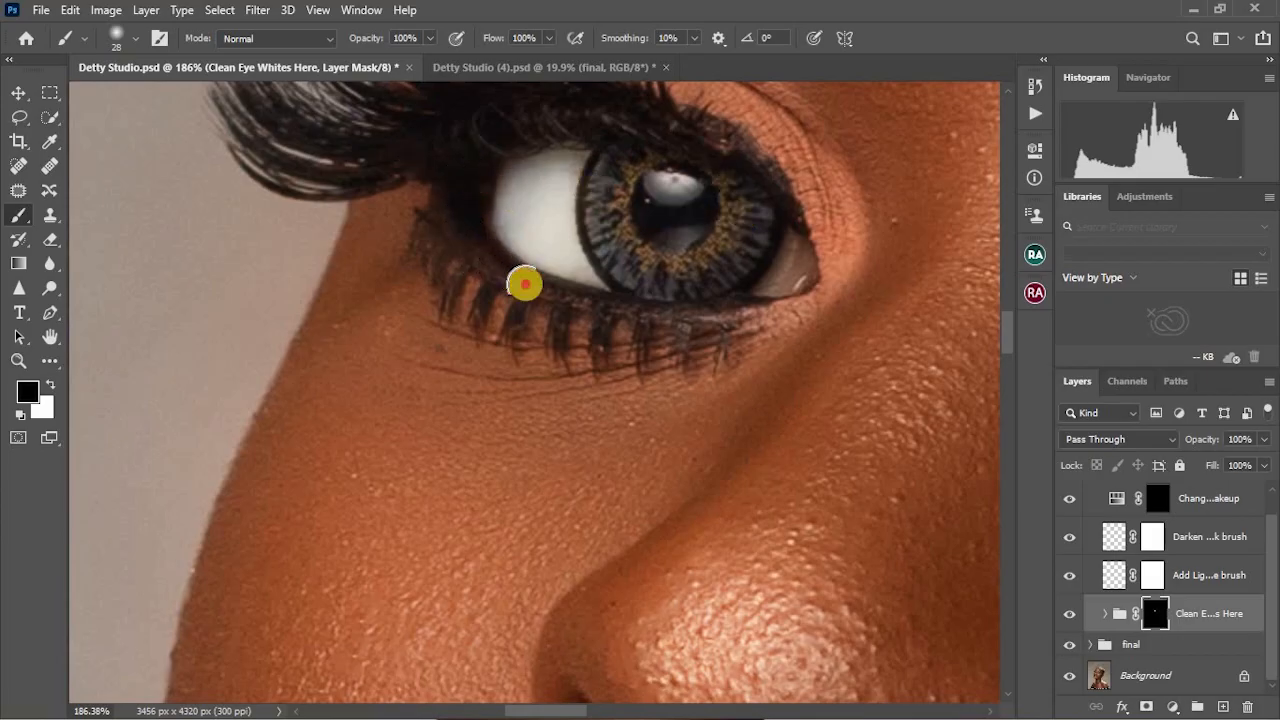
# Paint black on the Clean Eye Whites mask along the farther eye's lower lash line with the 28 px brush
pyautogui.moveTo(648, 312); pyautogui.dragTo(498, 270)
pyautogui.scroll(-6, 480, 262)
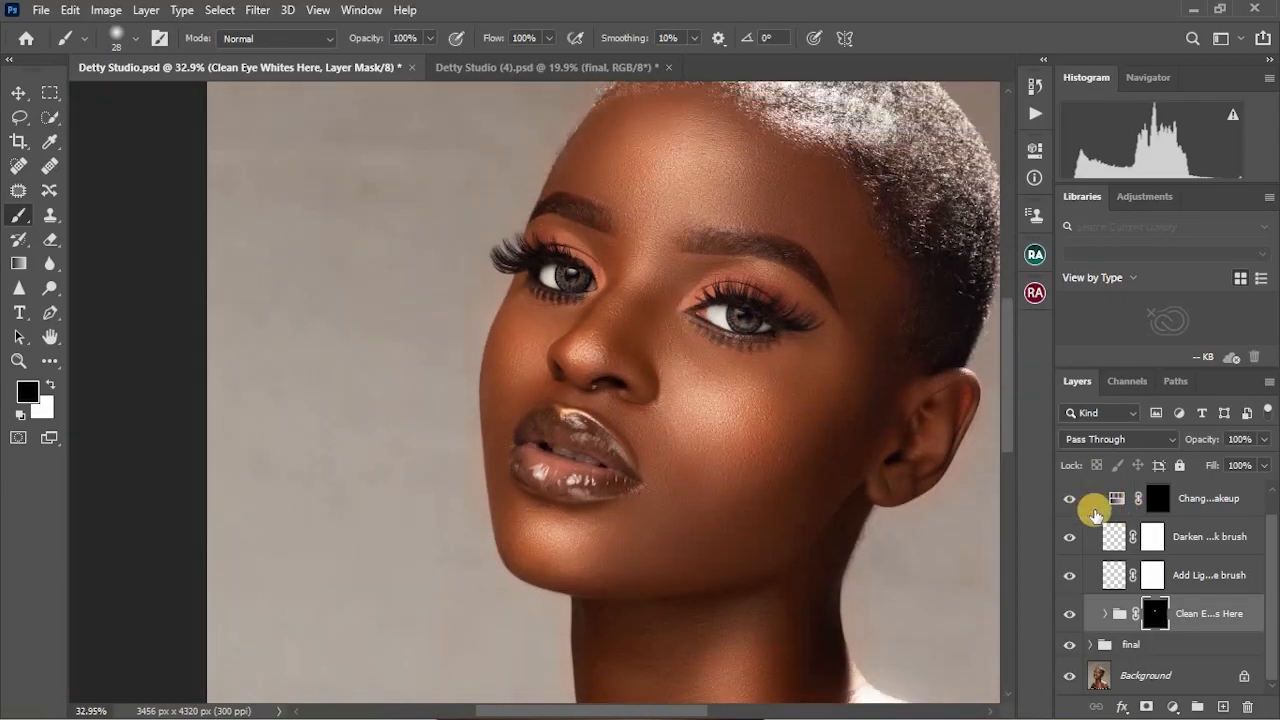
# Collapse the Magic Eyes | Enlighten group and set its opacity to 88%
pyautogui.scroll(1, 1107, 525)
pyautogui.click(1092, 494)
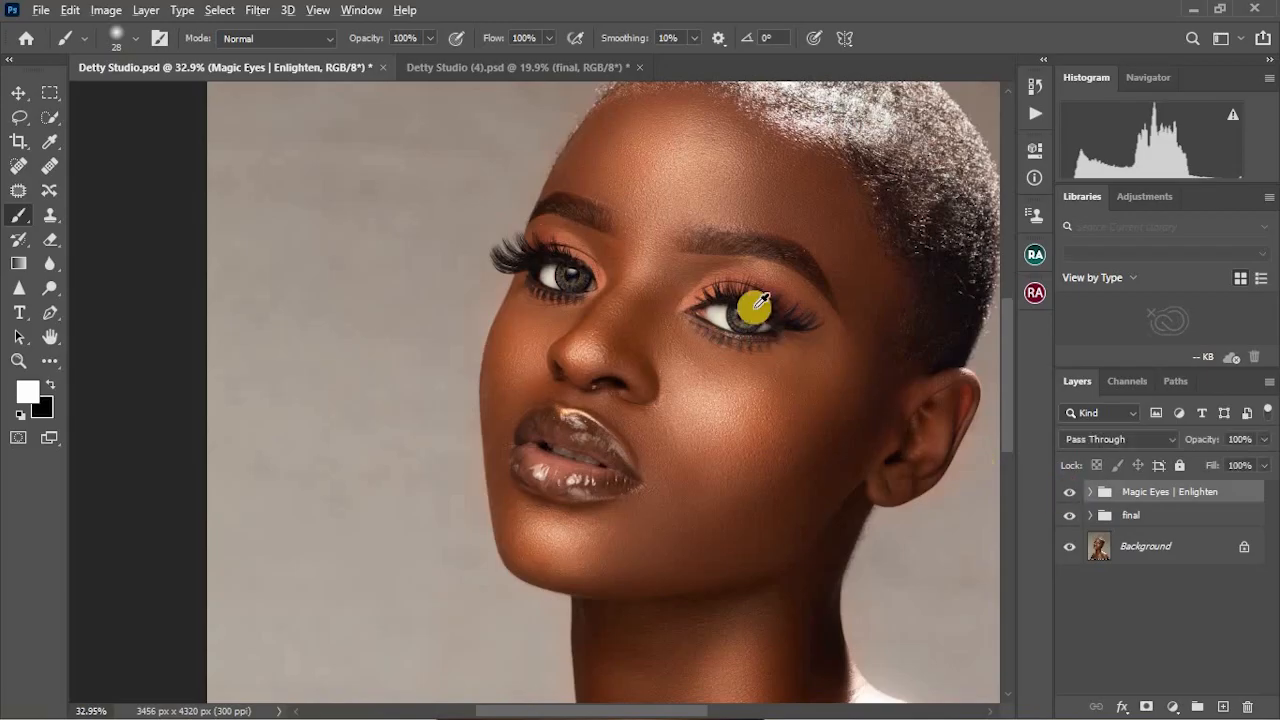
pyautogui.scroll(3, 757, 303)
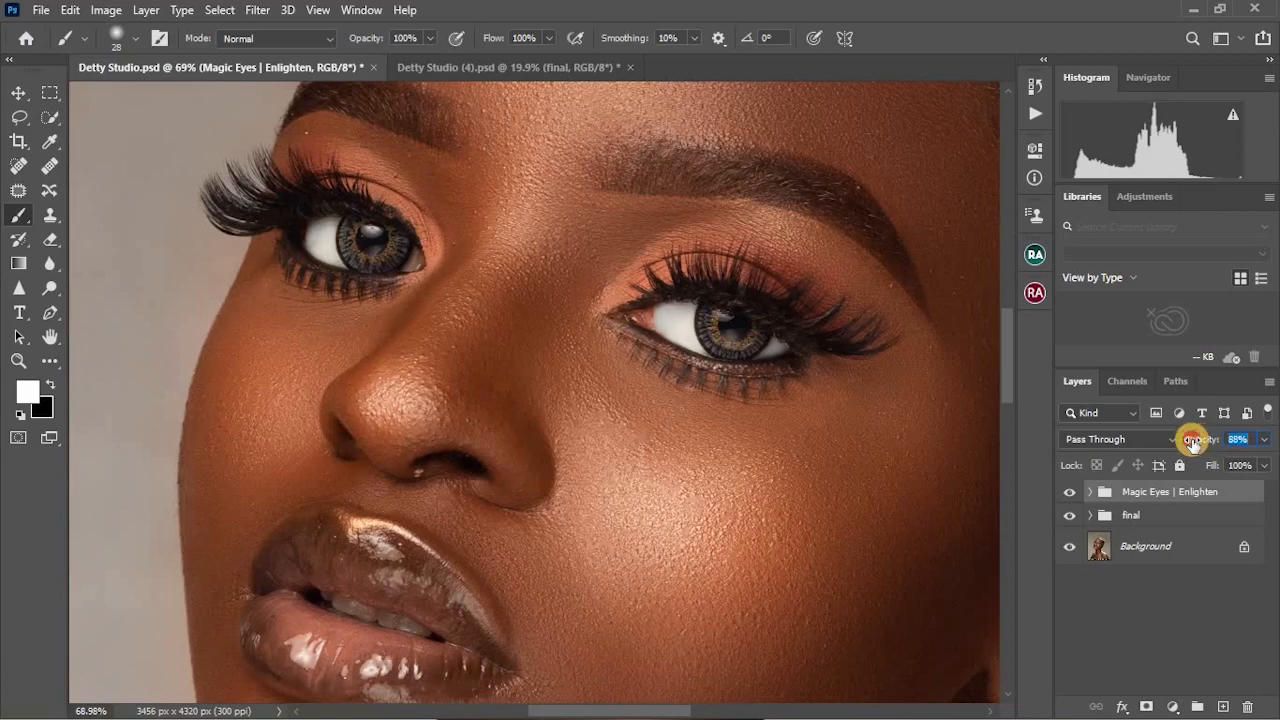
pyautogui.scroll(-4, 720, 390)
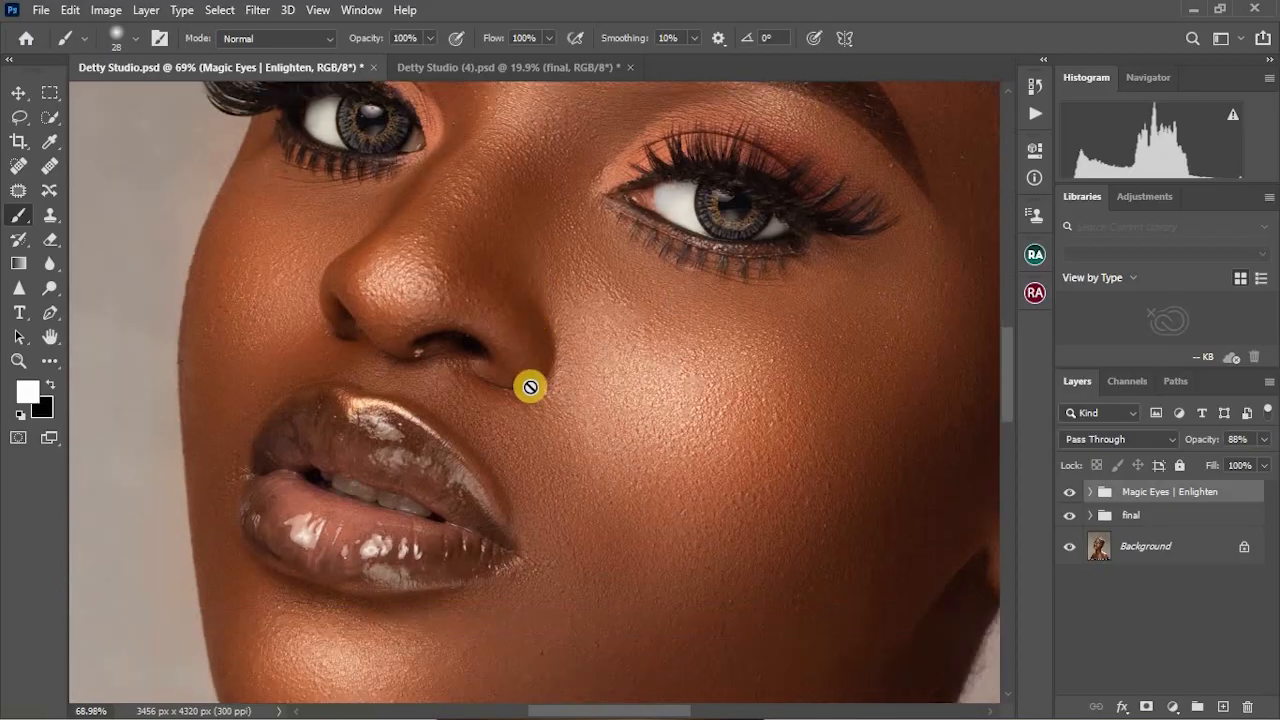
# Add the Magic Smile teeth-brightening group from the Beauty Retouch v3.3 extension above the Magic Eyes group
pyautogui.scroll(-5, 530, 387)
pyautogui.scroll(-3, 542, 378)
pyautogui.scroll(-3, 457, 277)
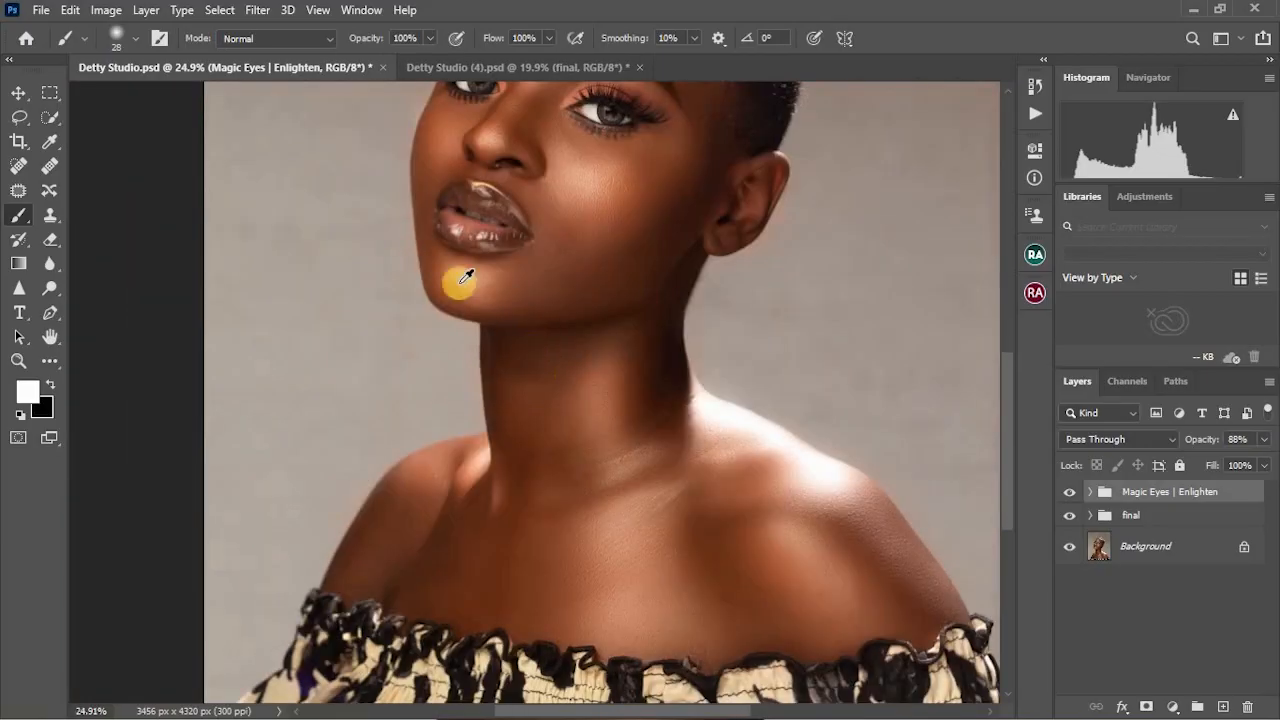
pyautogui.scroll(3, 571, 186)
pyautogui.scroll(2, 538, 200)
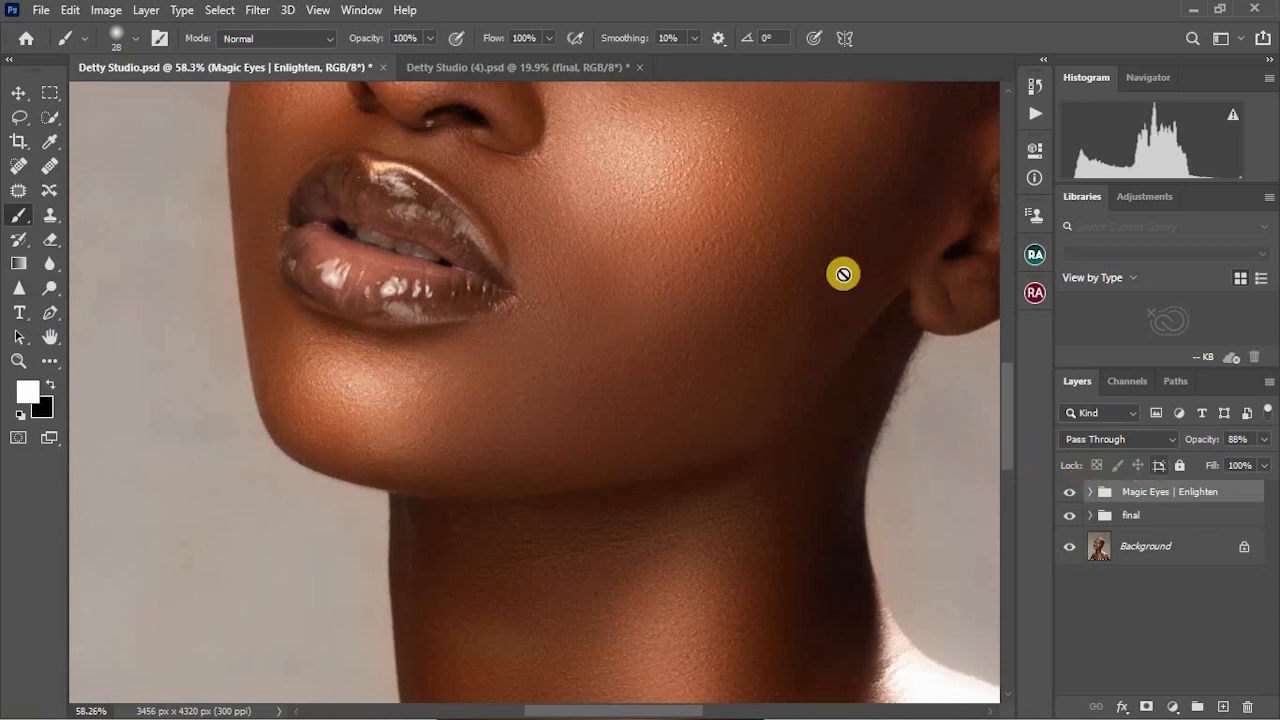
pyautogui.click(1037, 253)
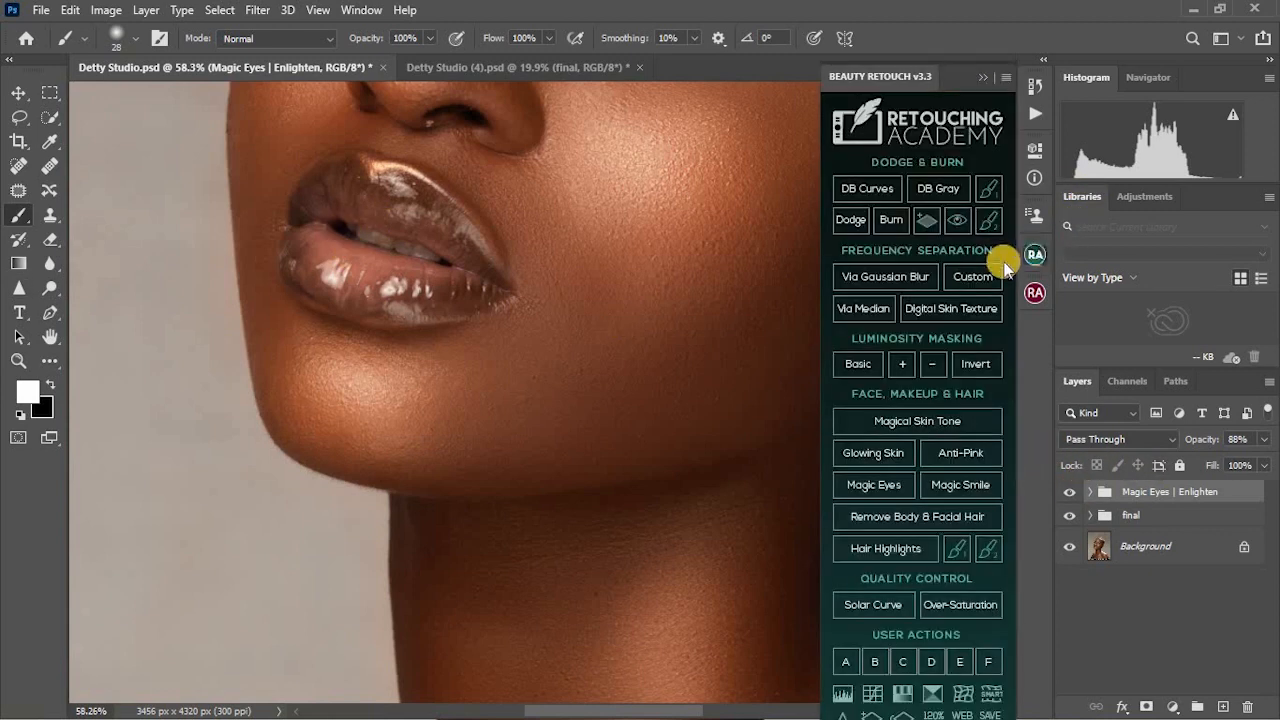
pyautogui.click(970, 481)
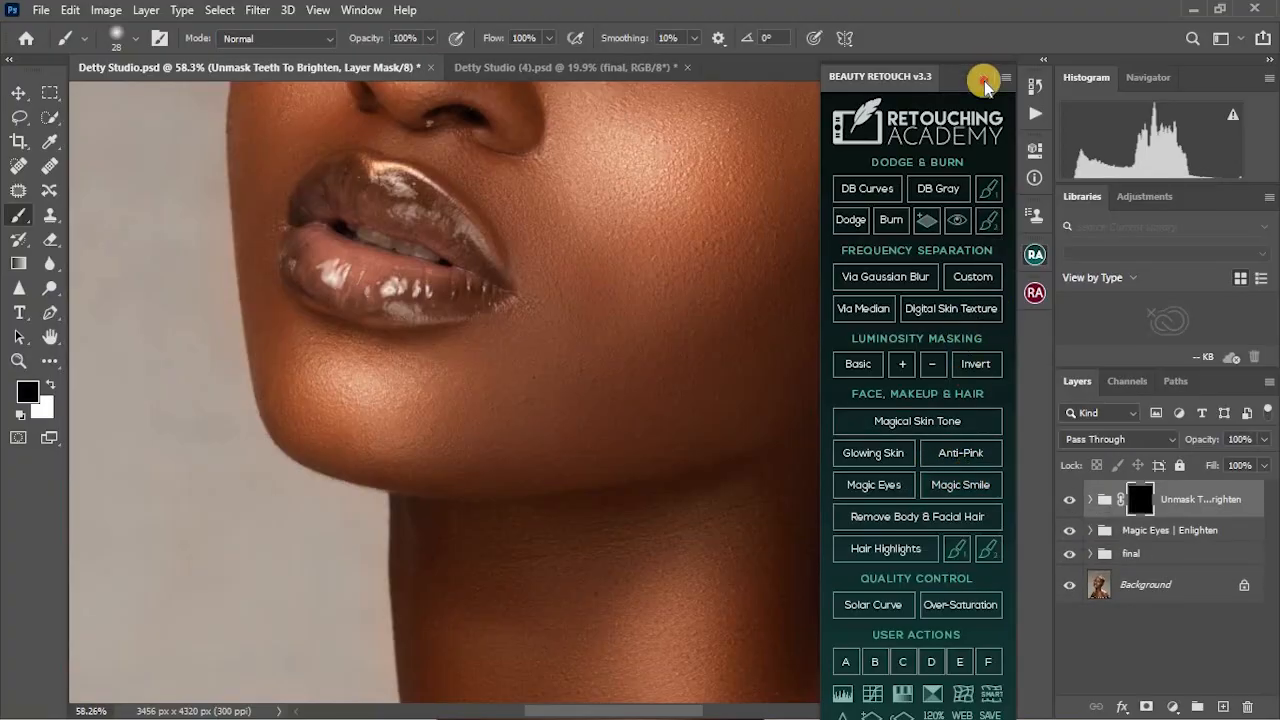
pyautogui.click(983, 77)
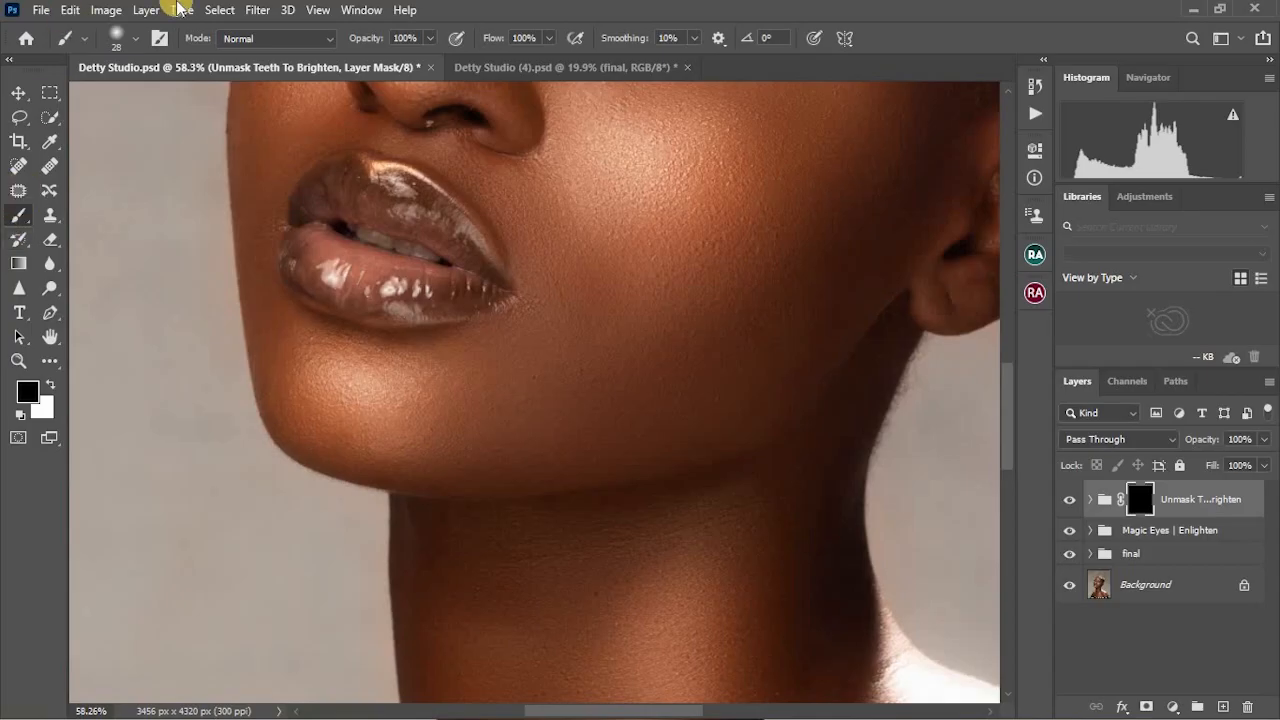
# Paint white on the Unmask Teeth To Brighten mask over the upper teeth with a 15 px brush
pyautogui.scroll(3, 329, 200)
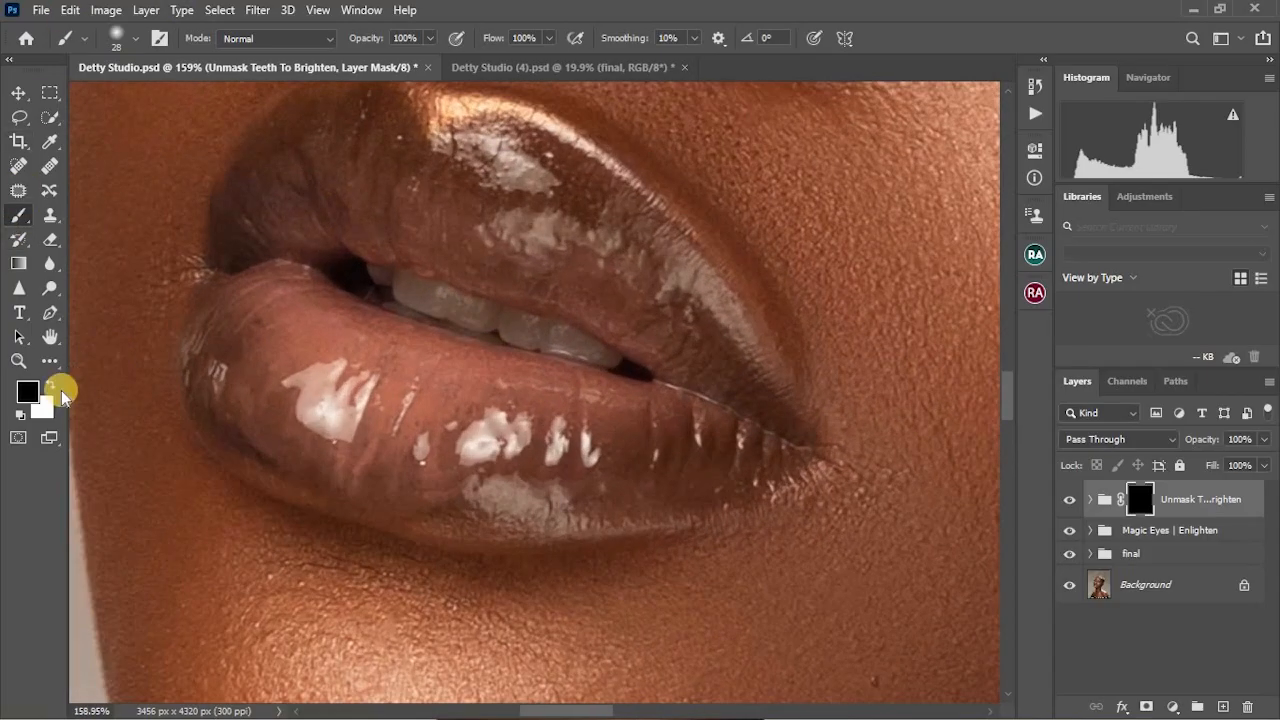
pyautogui.click(51, 385)
pyautogui.scroll(2, 400, 295)
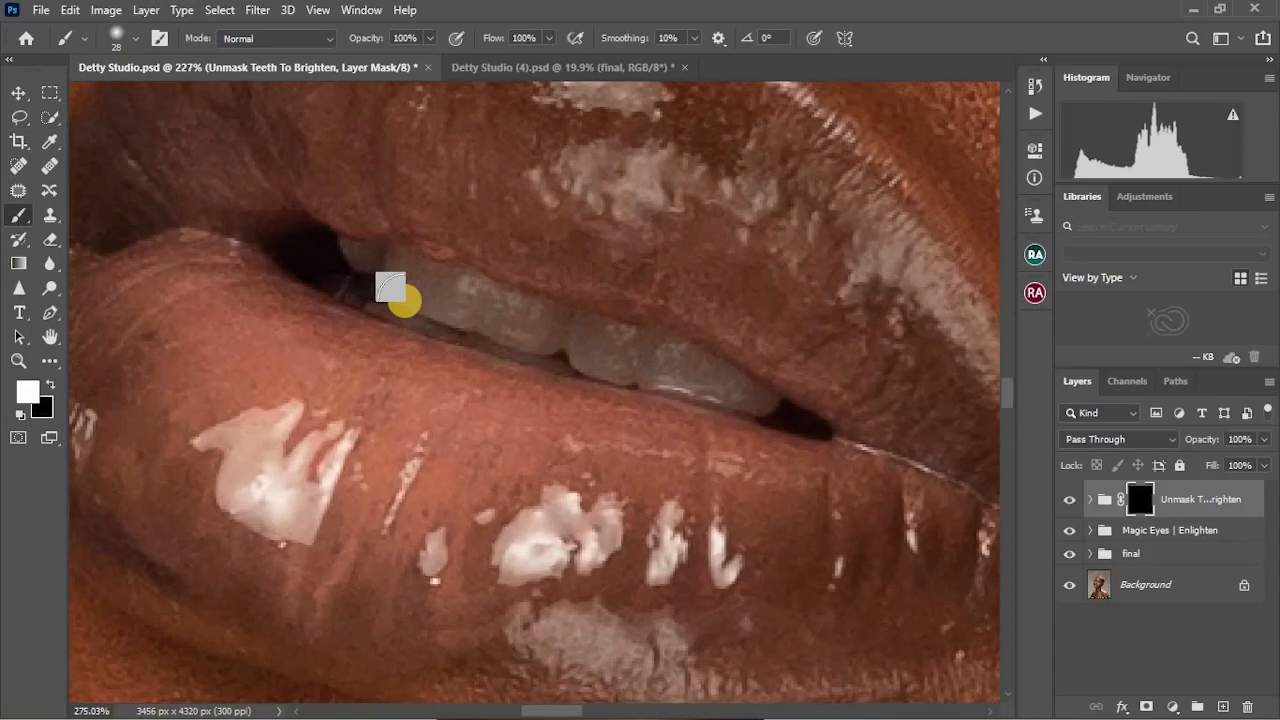
pyautogui.moveTo(430, 302)
pyautogui.mouseDown()
pyautogui.moveTo(400, 276)
pyautogui.moveTo(453, 283)
pyautogui.moveTo(429, 282)
pyautogui.moveTo(449, 301)
pyautogui.moveTo(428, 300)
pyautogui.moveTo(553, 315)
pyautogui.moveTo(448, 303)
pyautogui.moveTo(513, 329)
pyautogui.moveTo(485, 332)
pyautogui.moveTo(567, 324)
pyautogui.moveTo(587, 332)
pyautogui.moveTo(582, 348)
pyautogui.moveTo(655, 360)
pyautogui.moveTo(583, 336)
pyautogui.moveTo(626, 332)
pyautogui.moveTo(689, 349)
pyautogui.moveTo(683, 375)
pyautogui.moveTo(741, 388)
pyautogui.moveTo(657, 377)
pyautogui.moveTo(425, 284)
pyautogui.mouseUp()
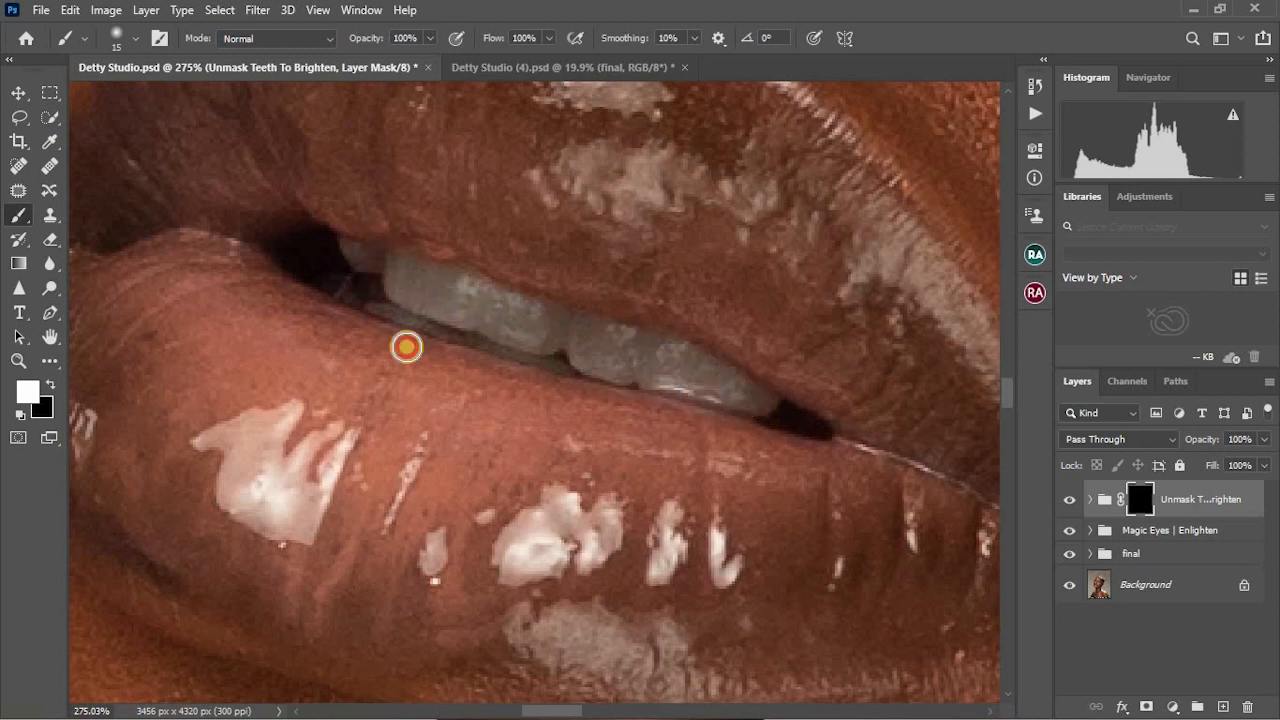
pyautogui.moveTo(634, 377)
pyautogui.mouseDown()
pyautogui.moveTo(754, 406)
pyautogui.moveTo(526, 344)
pyautogui.moveTo(606, 350)
pyautogui.mouseUp()
pyautogui.scroll(-4, 528, 344)
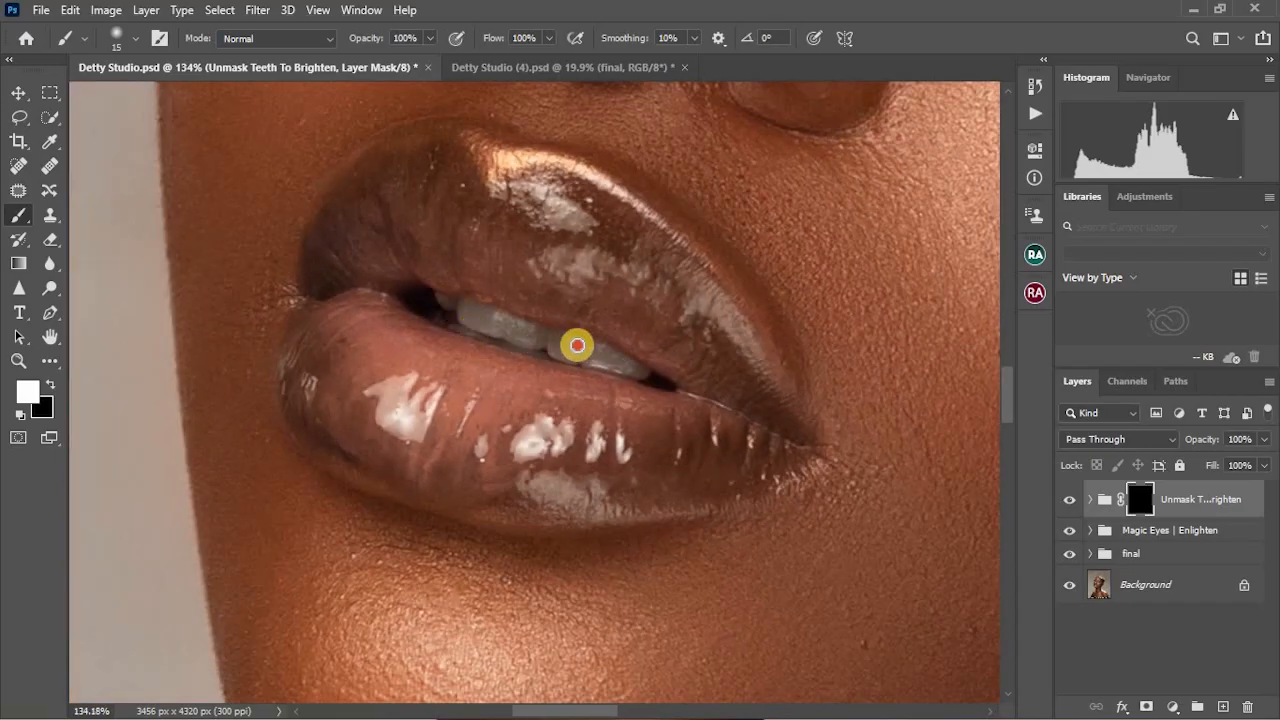
pyautogui.scroll(-5, 661, 330)
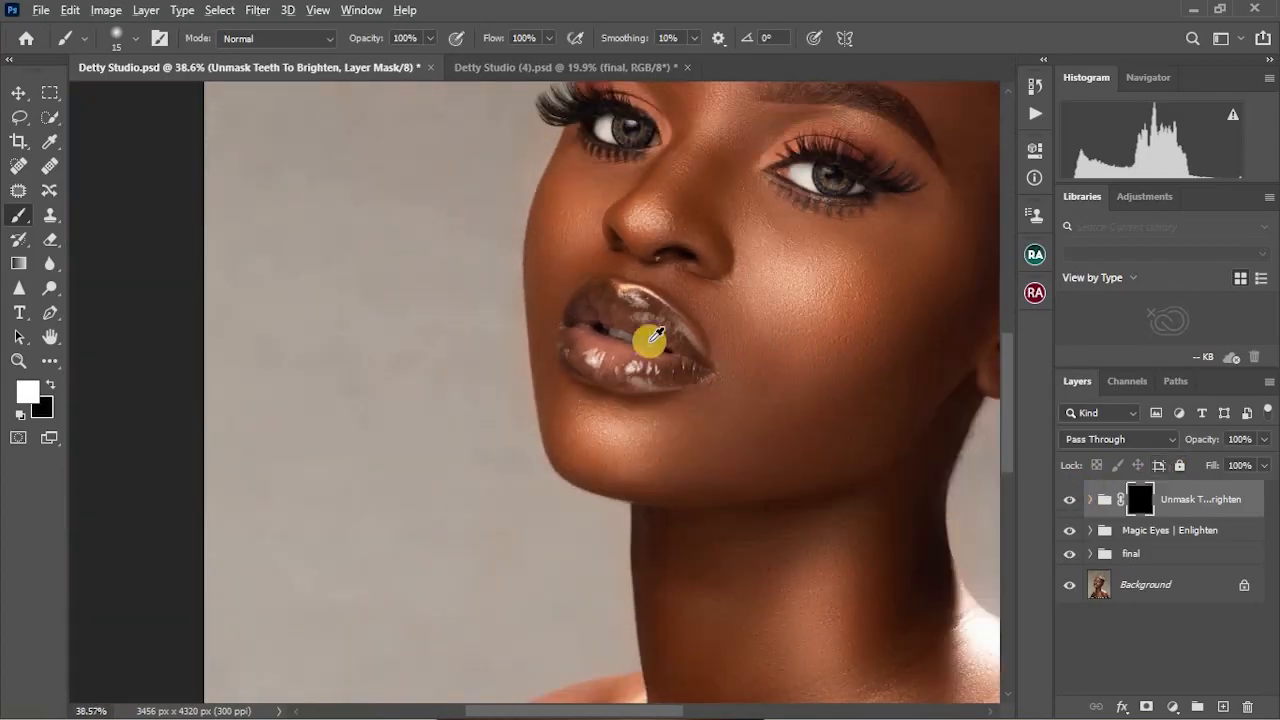
# Compare the mouth and face with the teeth-brightening group hidden and shown
pyautogui.scroll(5, 651, 337)
pyautogui.click(1069, 500)
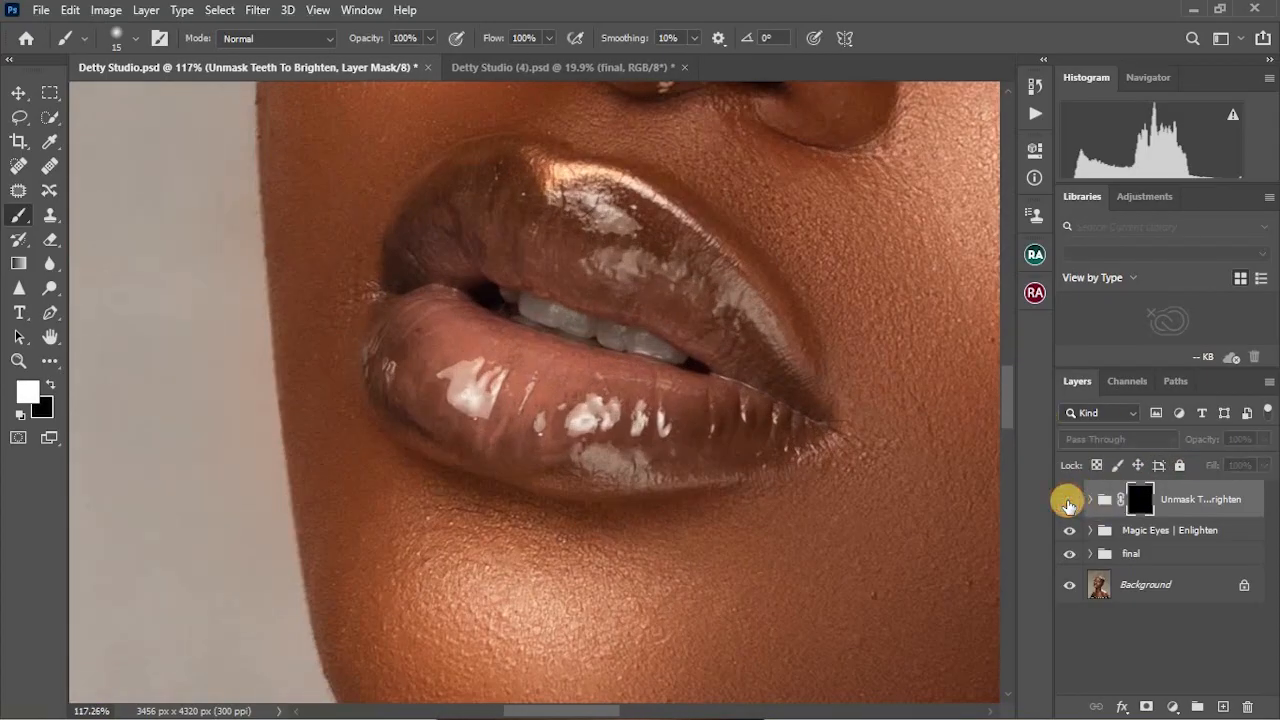
pyautogui.click(1069, 500)
pyautogui.scroll(-4, 628, 334)
pyautogui.scroll(-3, 623, 340)
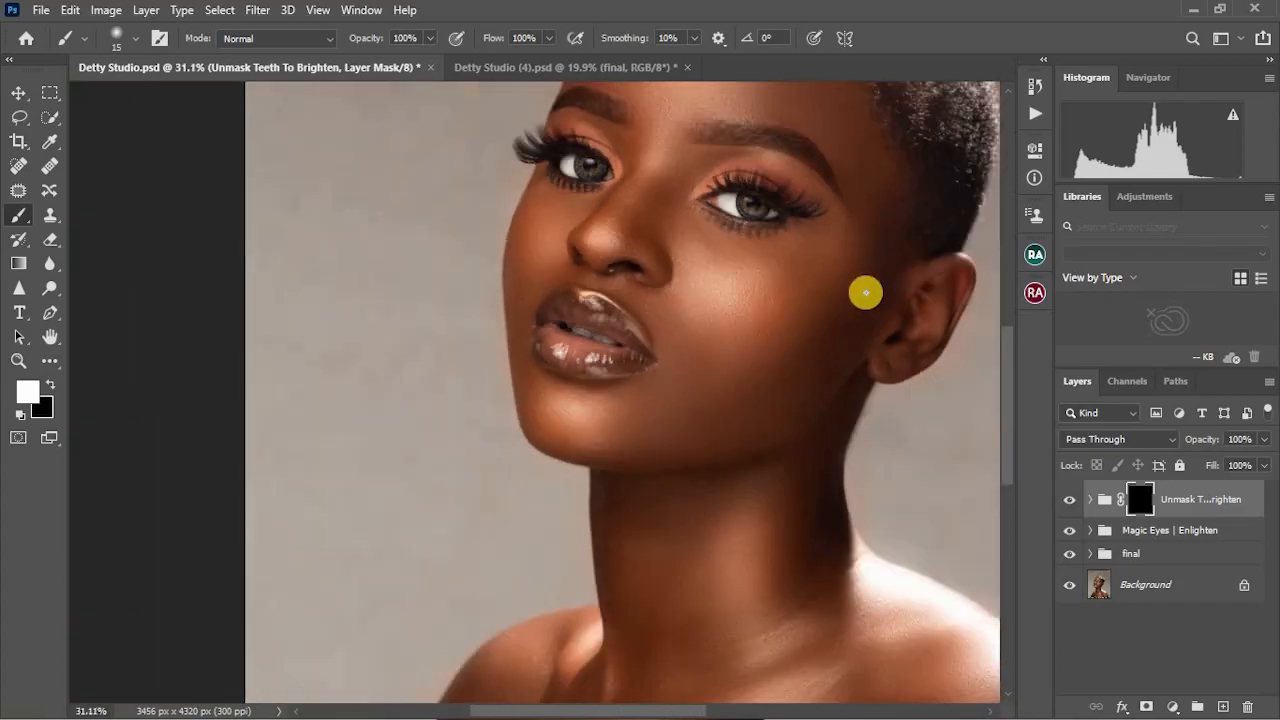
pyautogui.scroll(2, 866, 291)
pyautogui.scroll(3, 924, 285)
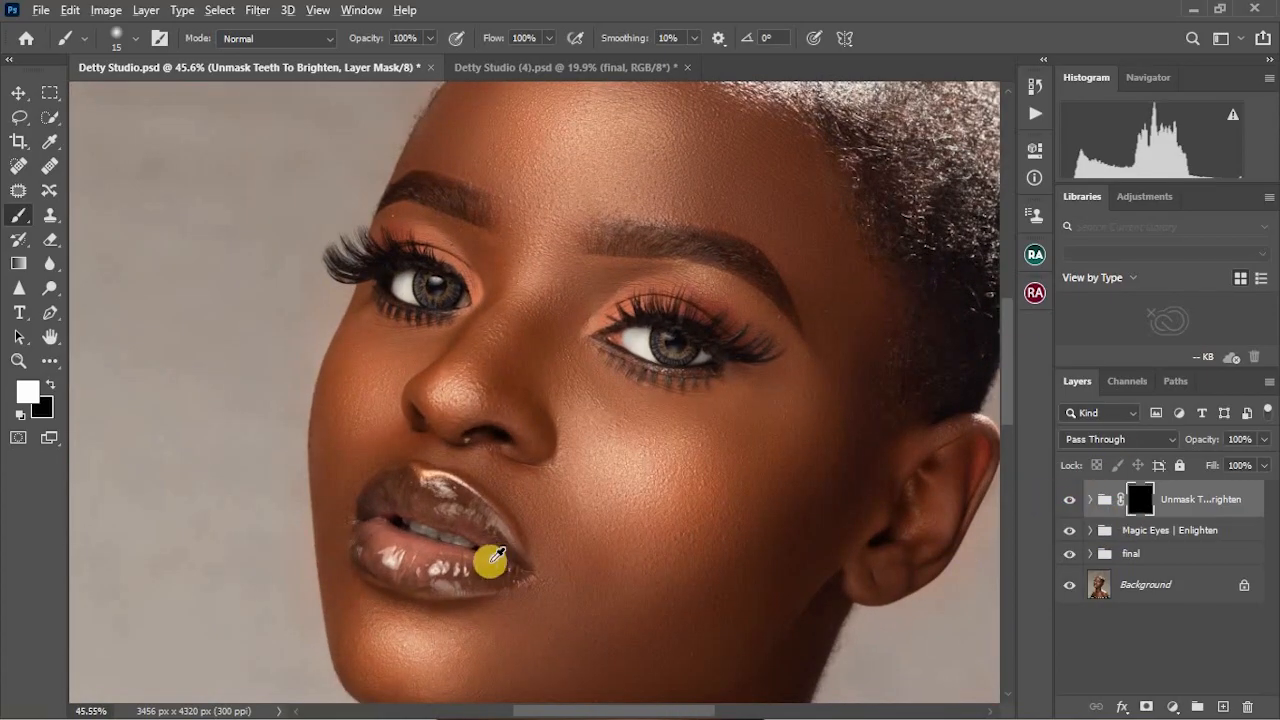
# Dodge the lips on the dodge layer in the final group with Midtones range and 50% exposure, enlarging the brush to 187 px
pyautogui.scroll(4, 490, 562)
pyautogui.scroll(-1, 474, 563)
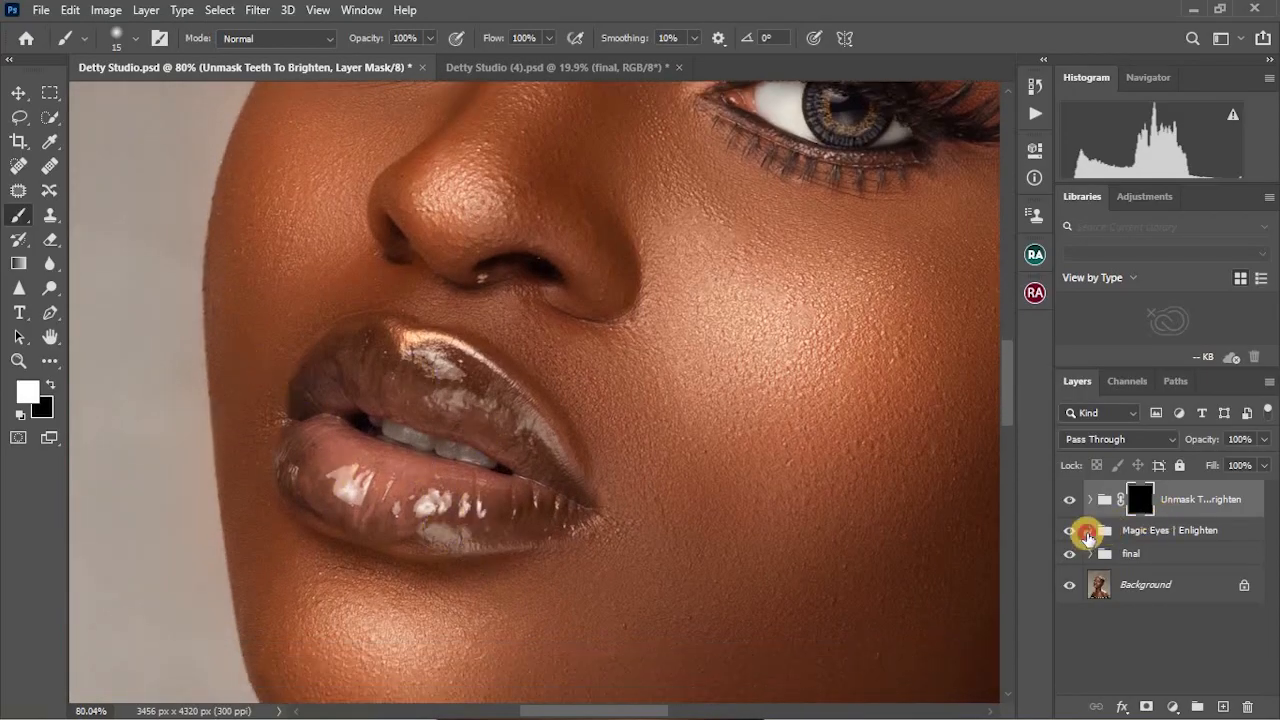
pyautogui.click(1088, 533)
pyautogui.click(1088, 533)
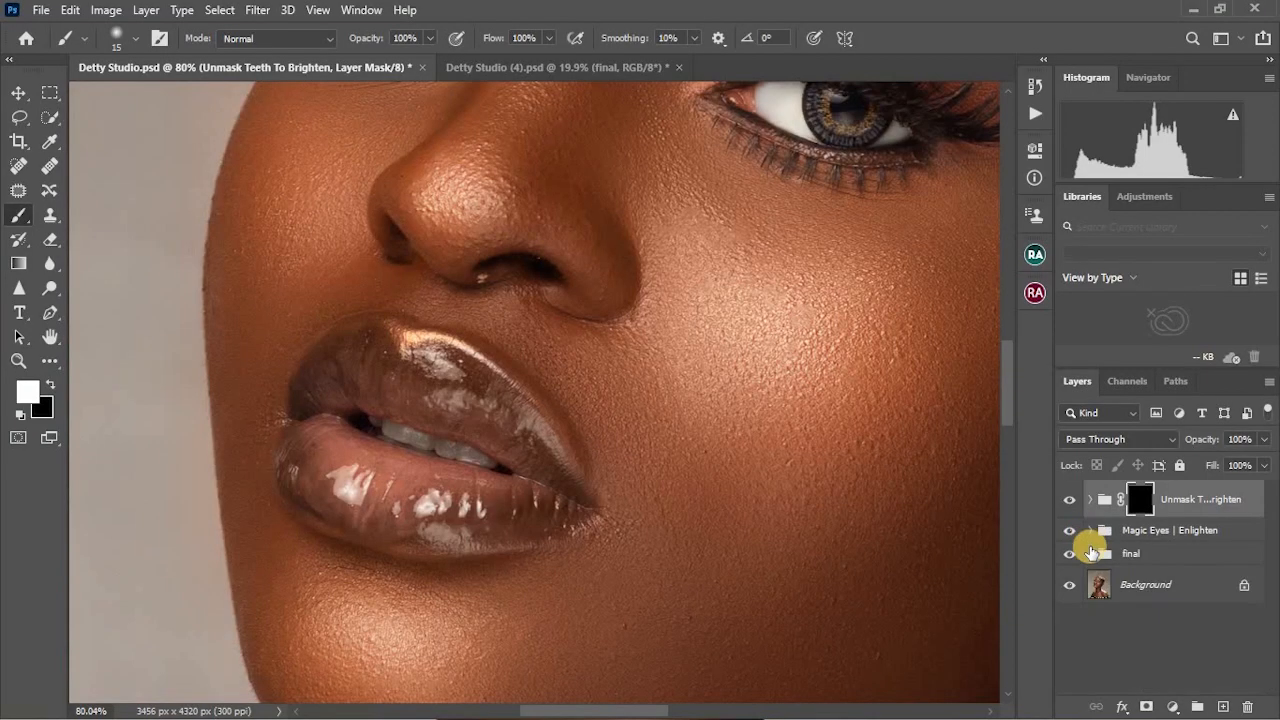
pyautogui.click(1090, 555)
pyautogui.scroll(-1, 1200, 577)
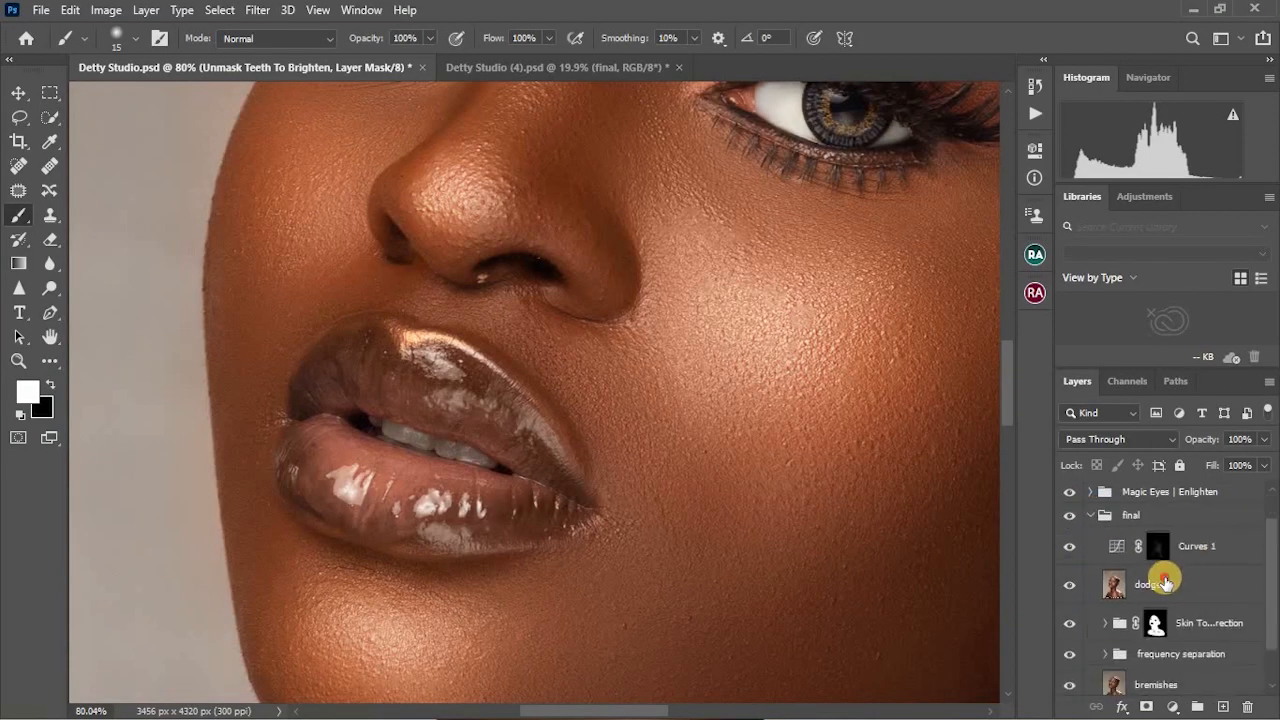
pyautogui.click(1152, 584)
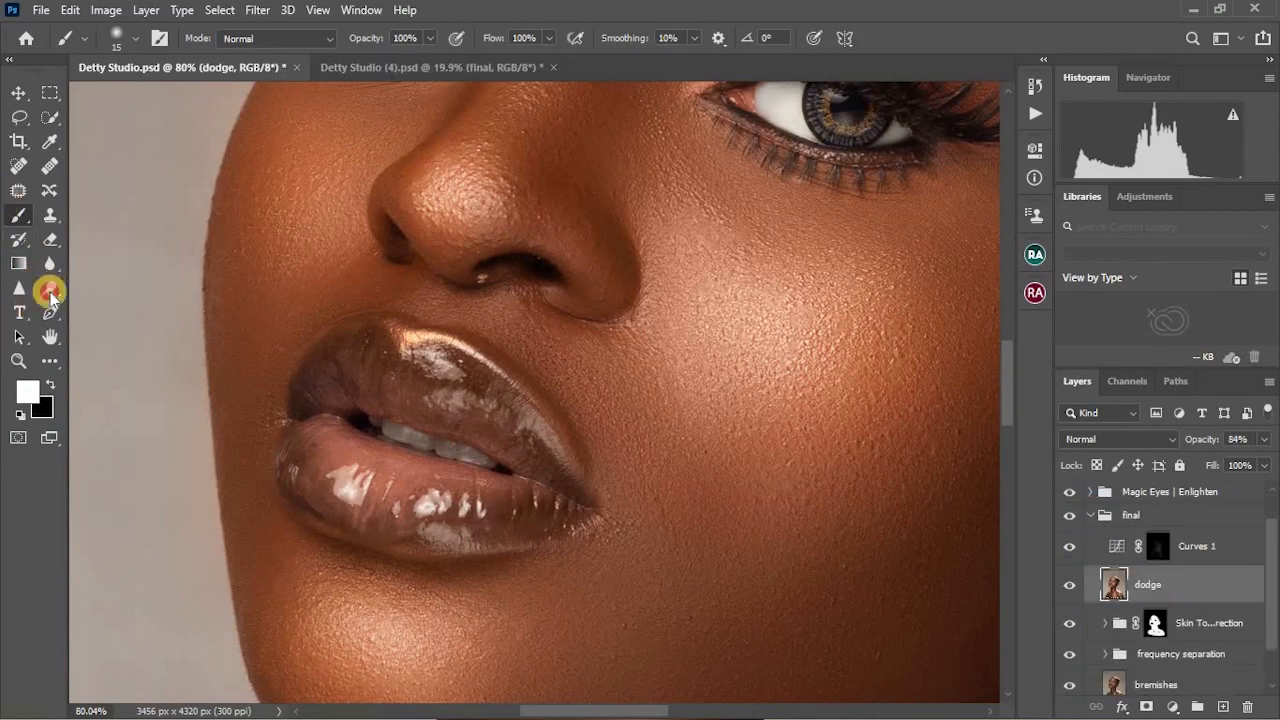
pyautogui.click(50, 292)
pyautogui.moveTo(396, 448)
pyautogui.mouseDown()
pyautogui.moveTo(343, 452)
pyautogui.moveTo(268, 423)
pyautogui.mouseUp()
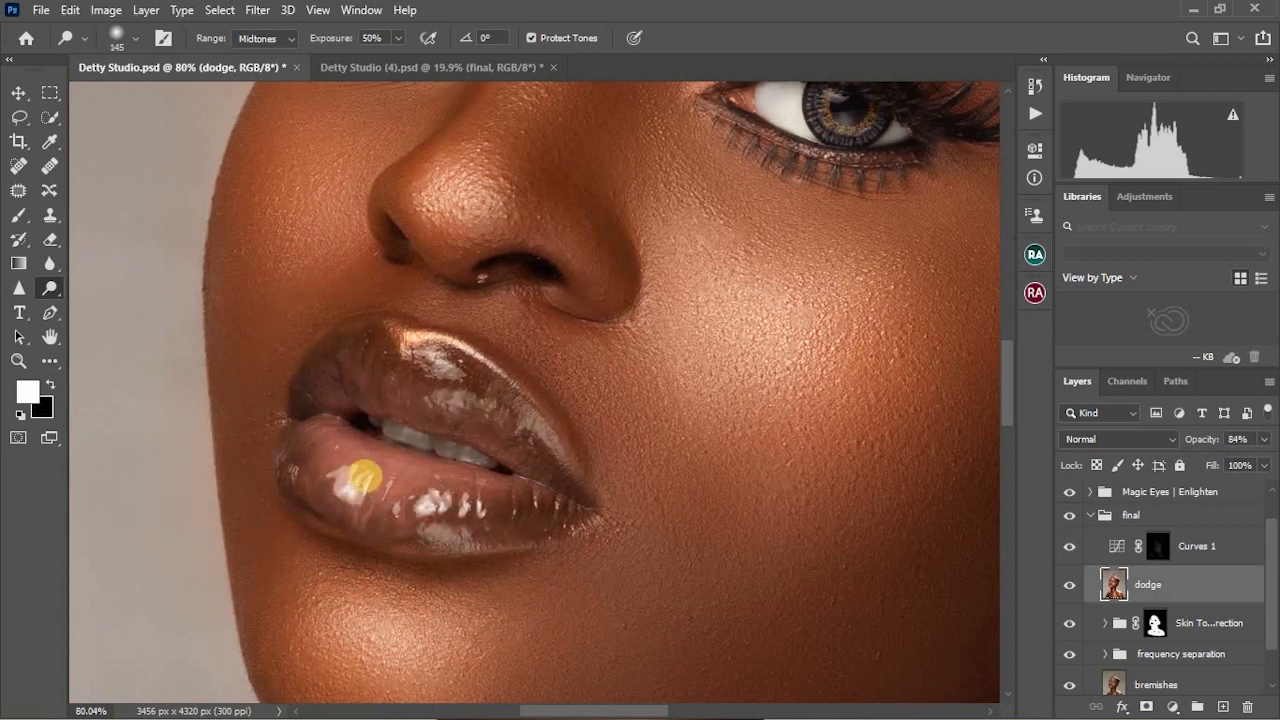
pyautogui.scroll(1, 365, 481)
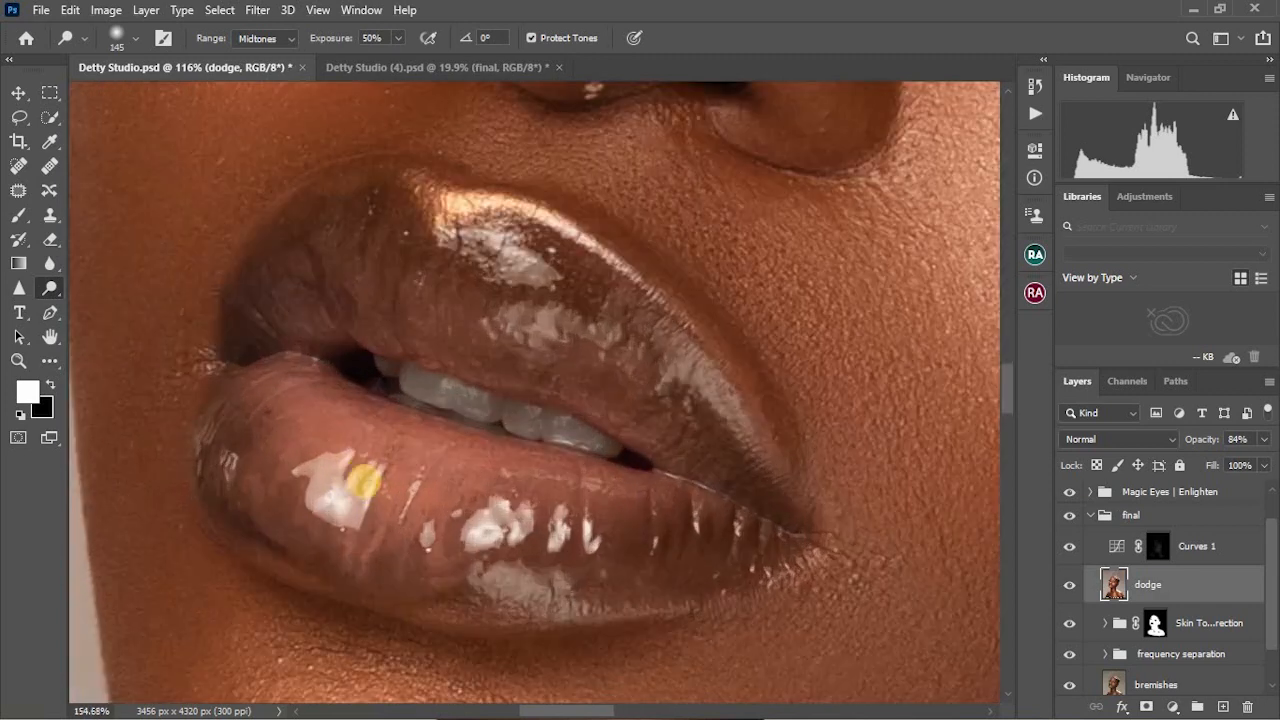
pyautogui.scroll(-4, 375, 493)
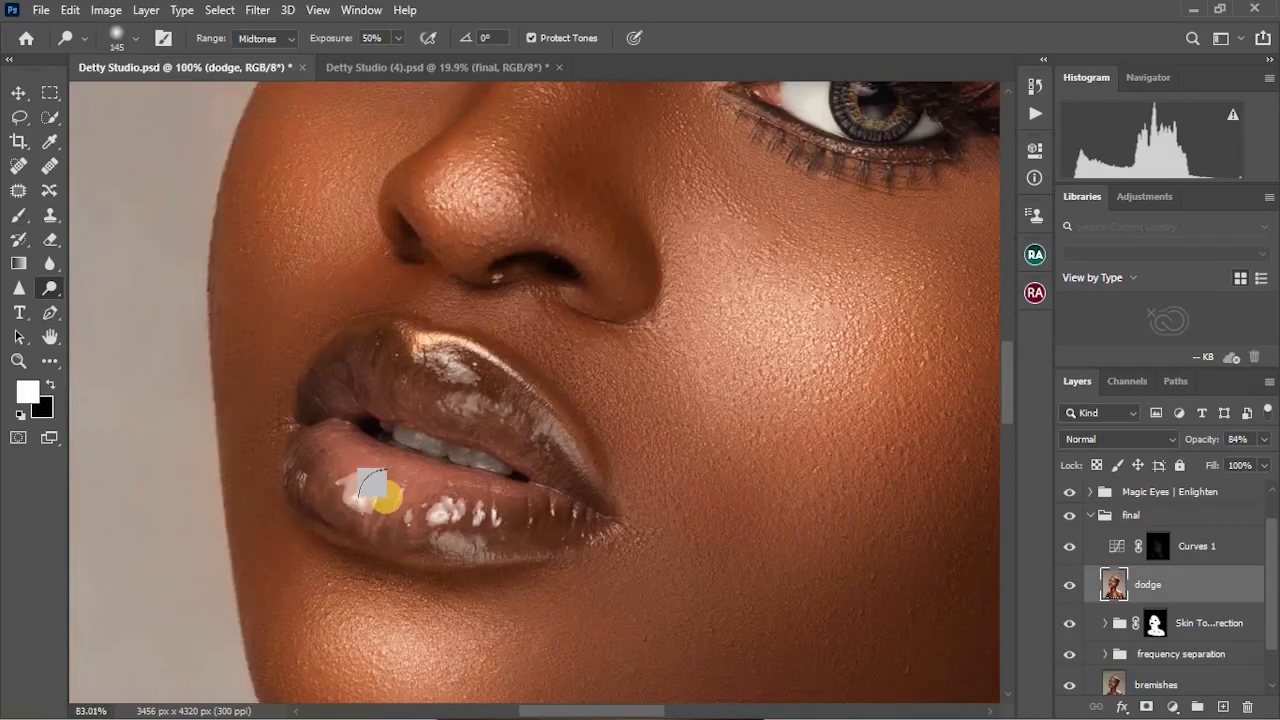
pyautogui.moveTo(386, 495)
pyautogui.mouseDown()
pyautogui.moveTo(402, 502)
pyautogui.moveTo(372, 487)
pyautogui.moveTo(457, 491)
pyautogui.moveTo(389, 426)
pyautogui.moveTo(366, 423)
pyautogui.moveTo(443, 443)
pyautogui.moveTo(474, 491)
pyautogui.mouseUp()
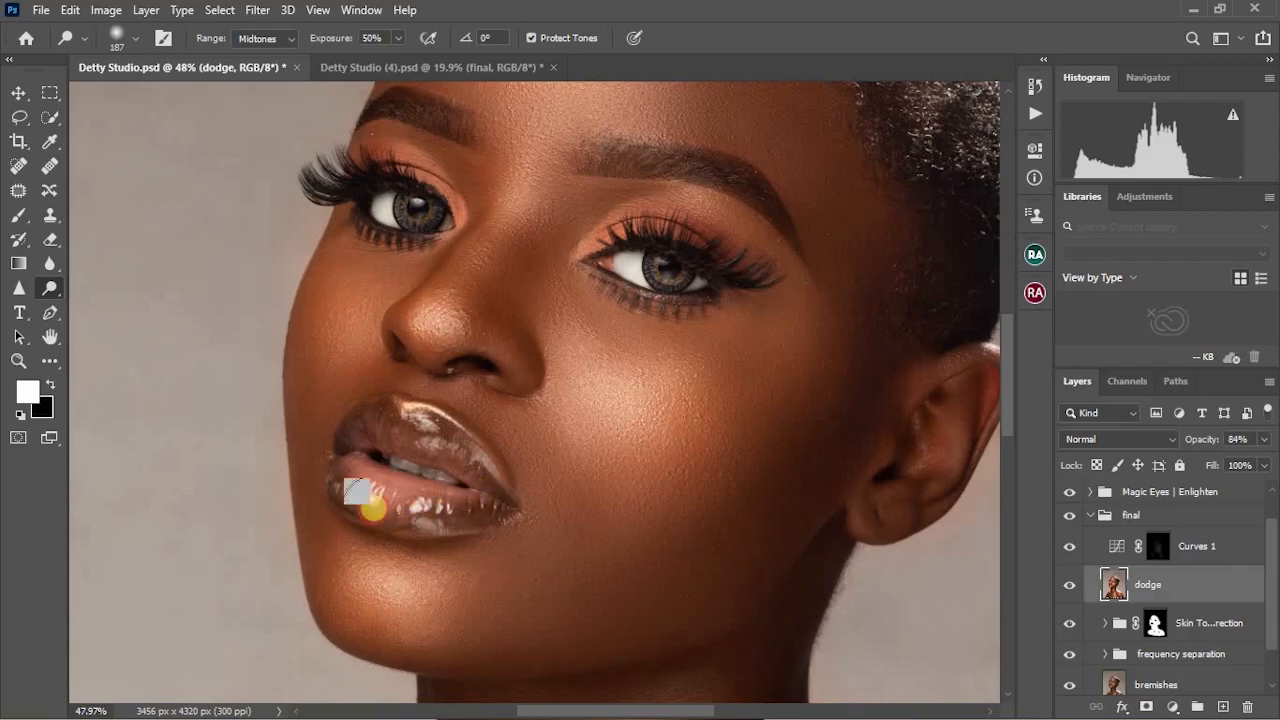
# Combine the teeth-brightening, Magic Eyes and final groups into one new group named final
pyautogui.scroll(-3, 374, 503)
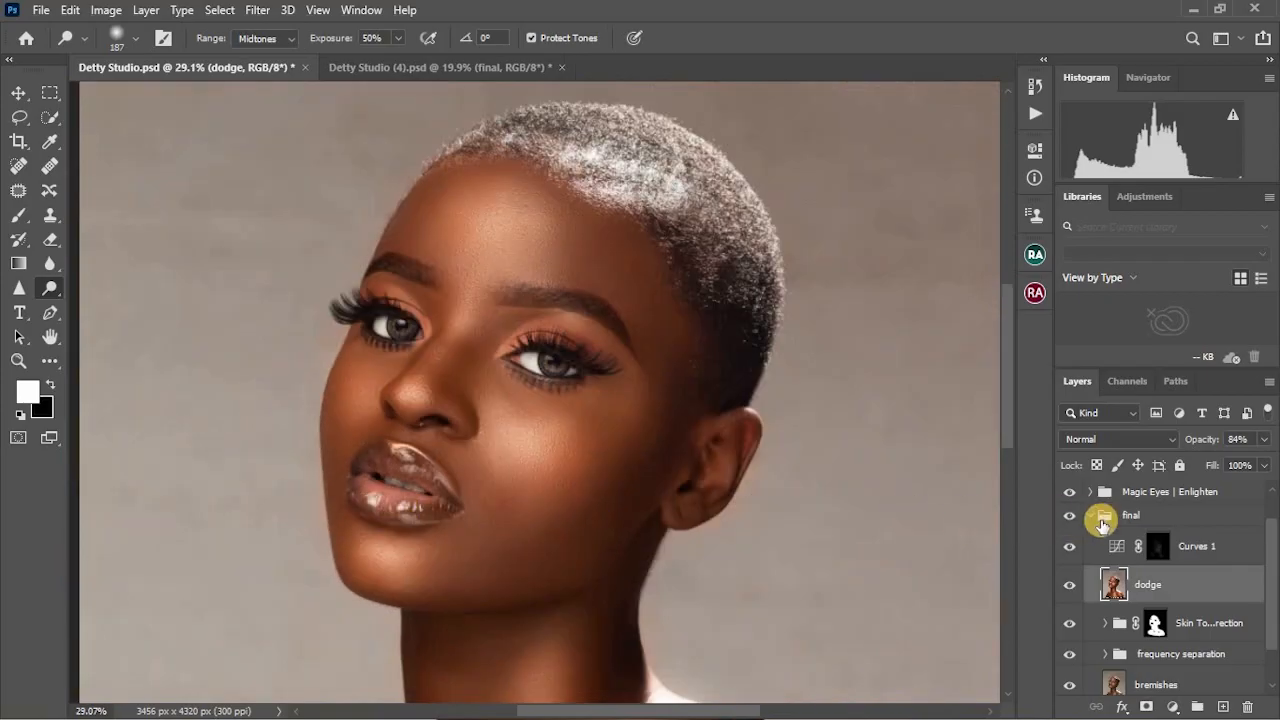
pyautogui.click(1097, 519)
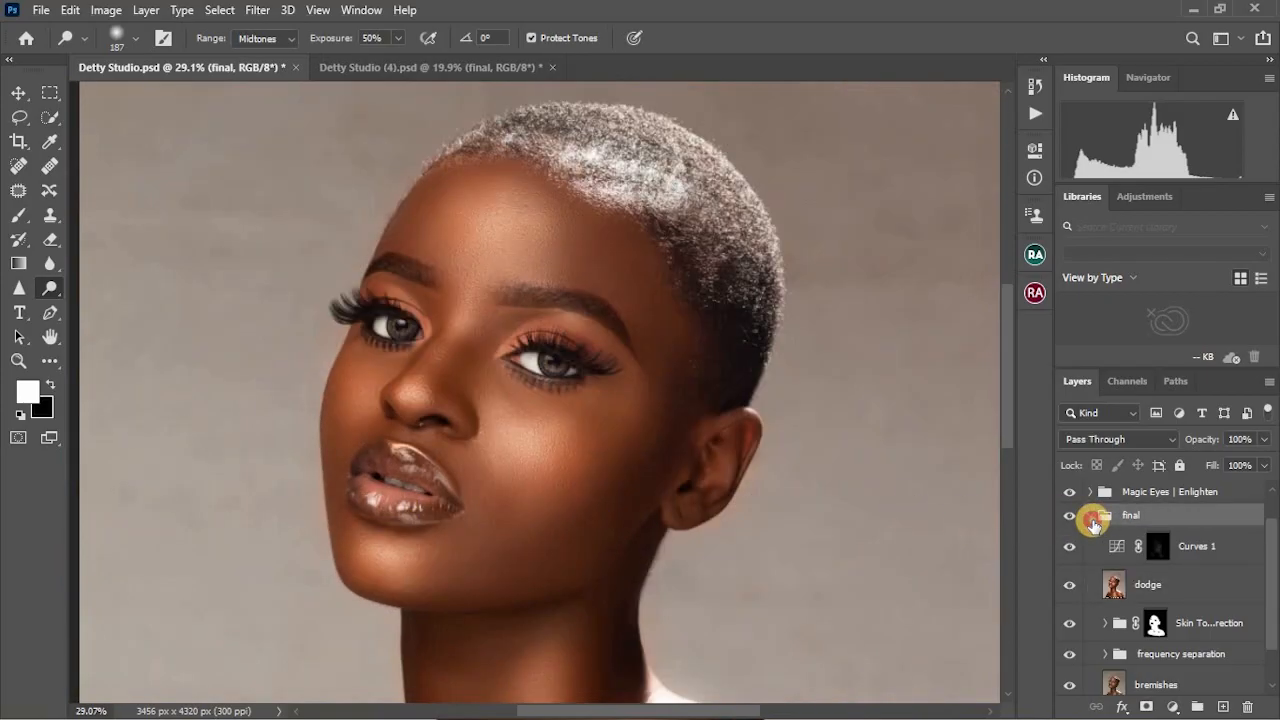
pyautogui.click(1092, 518)
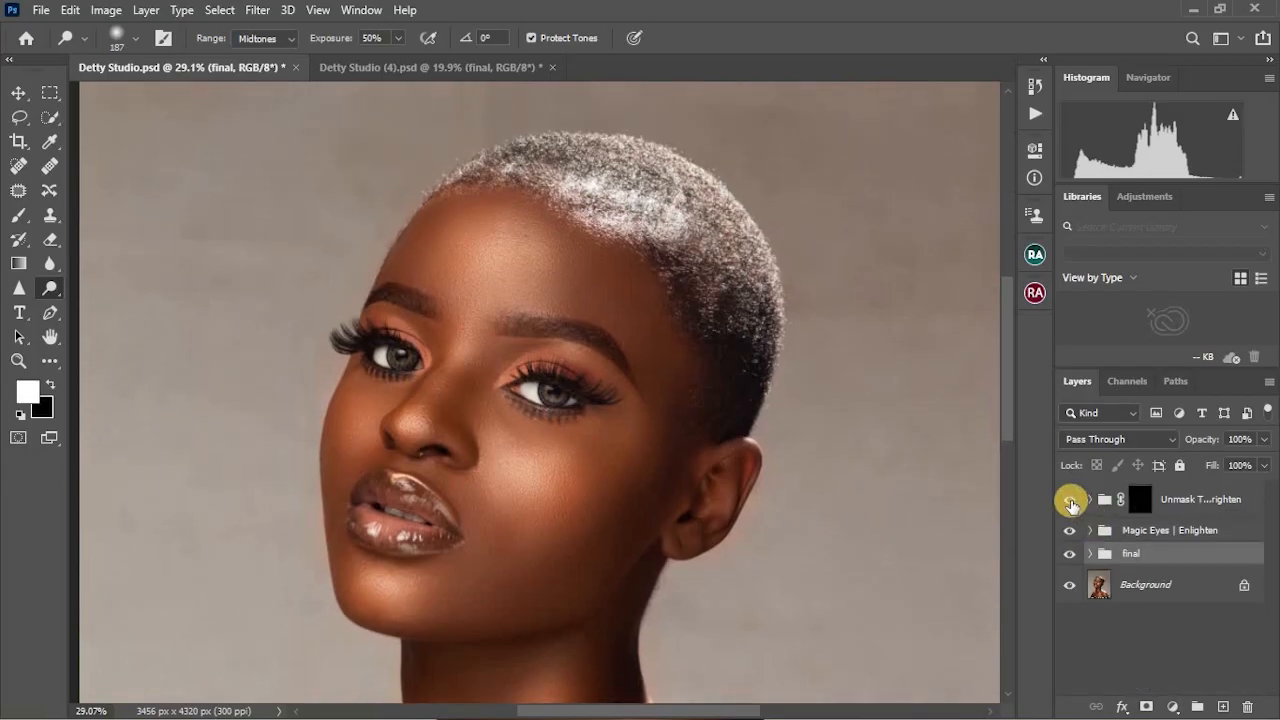
pyautogui.keyDown('shift'); pyautogui.click(1196, 506); pyautogui.keyUp('shift')
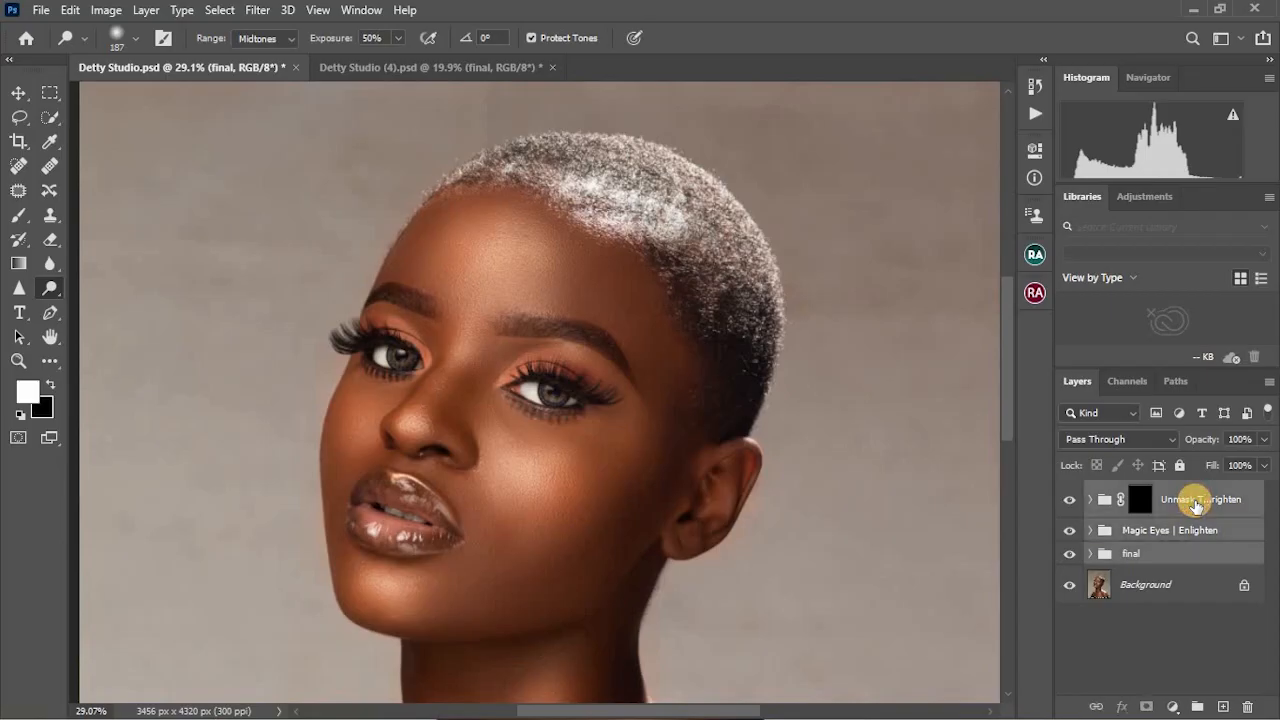
pyautogui.hotkey('ctrl', 'g')
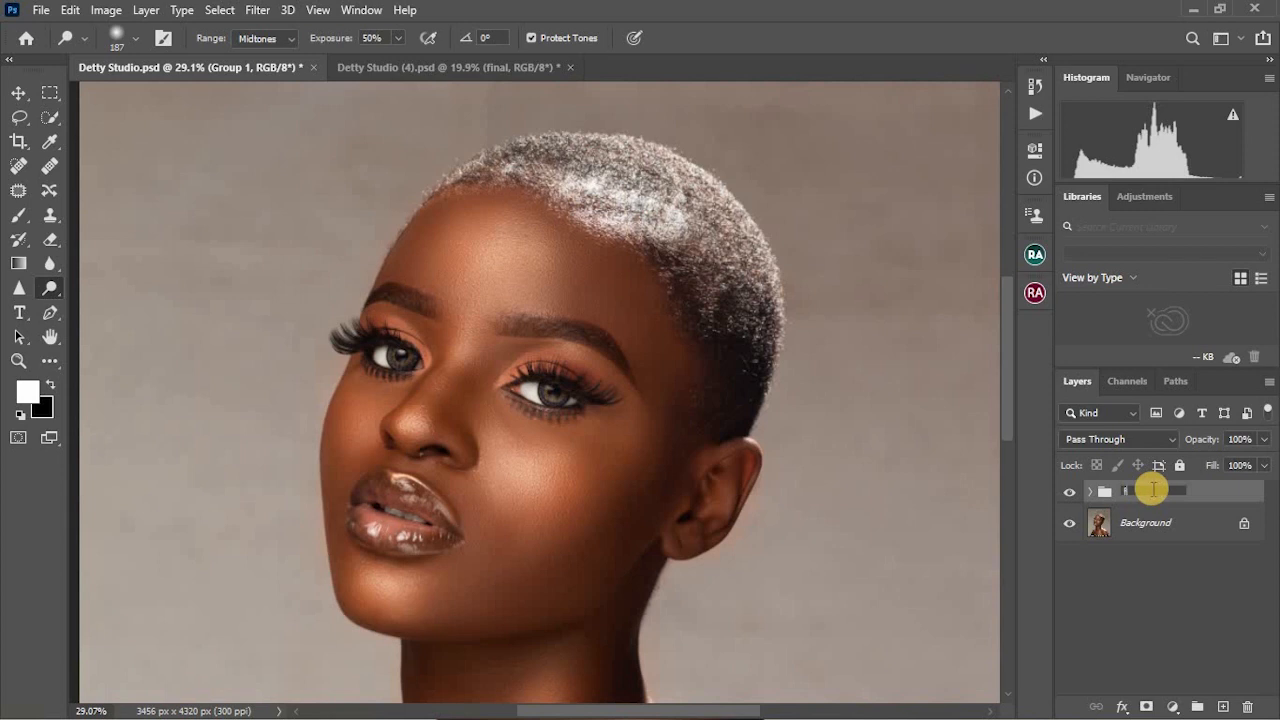
pyautogui.click(1222, 496)
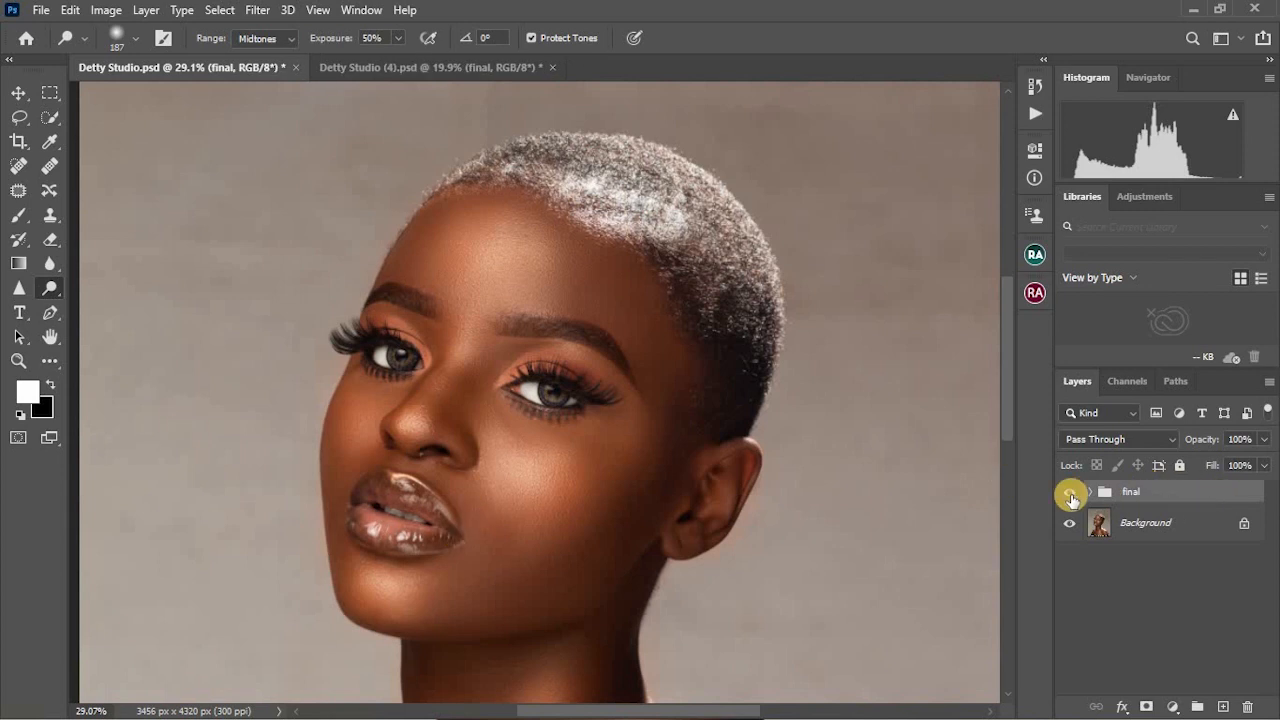
# Compare the portrait before and after retouching by hiding and showing the combined final group
pyautogui.click(1067, 493)
pyautogui.click(1066, 495)
pyautogui.click(1064, 496)
pyautogui.click(1065, 497)
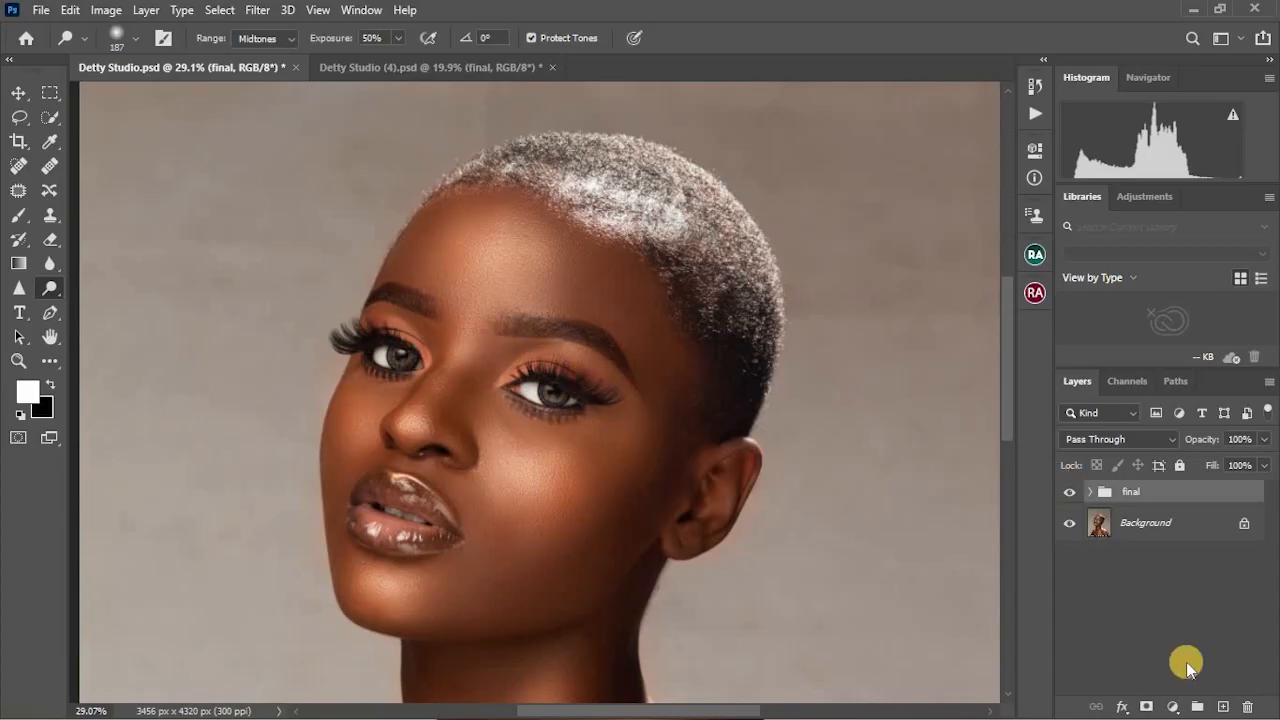
# Add a Curves adjustment layer above the final group and pull the RGB curve's midtones down to darken the image
pyautogui.click(1177, 706)
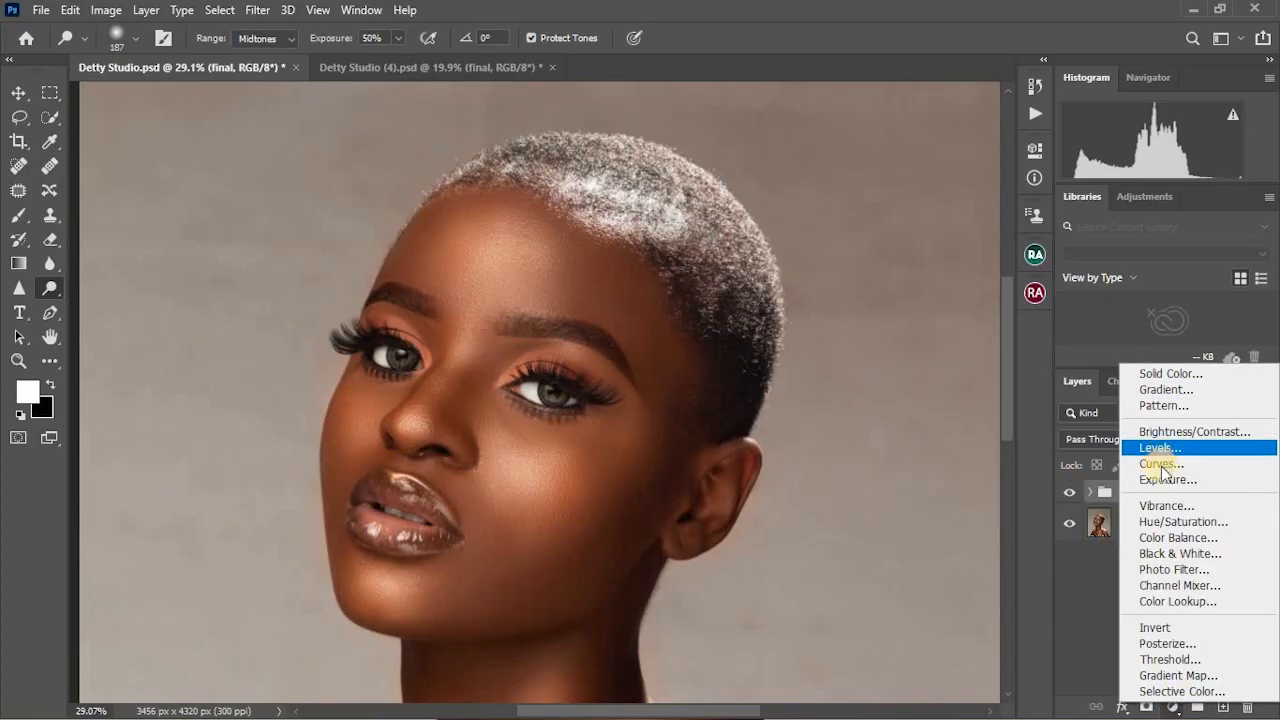
pyautogui.click(1160, 464)
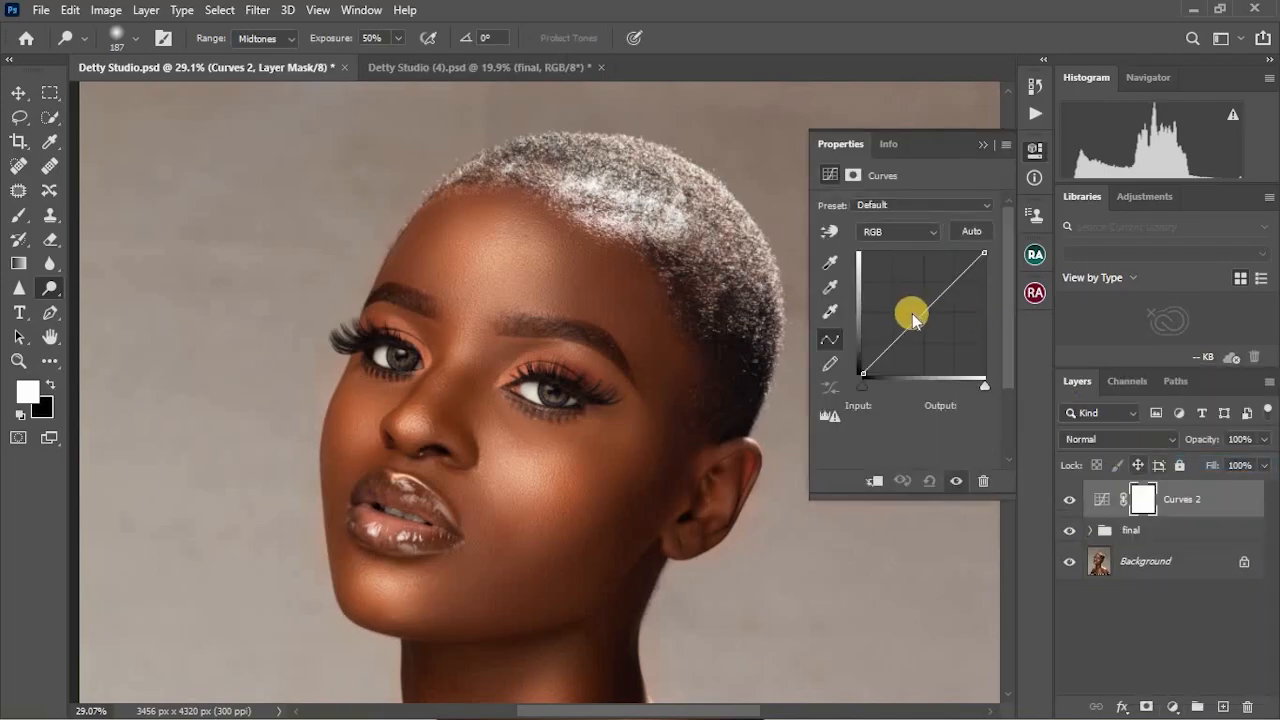
pyautogui.moveTo(914, 314); pyautogui.dragTo(931, 329)
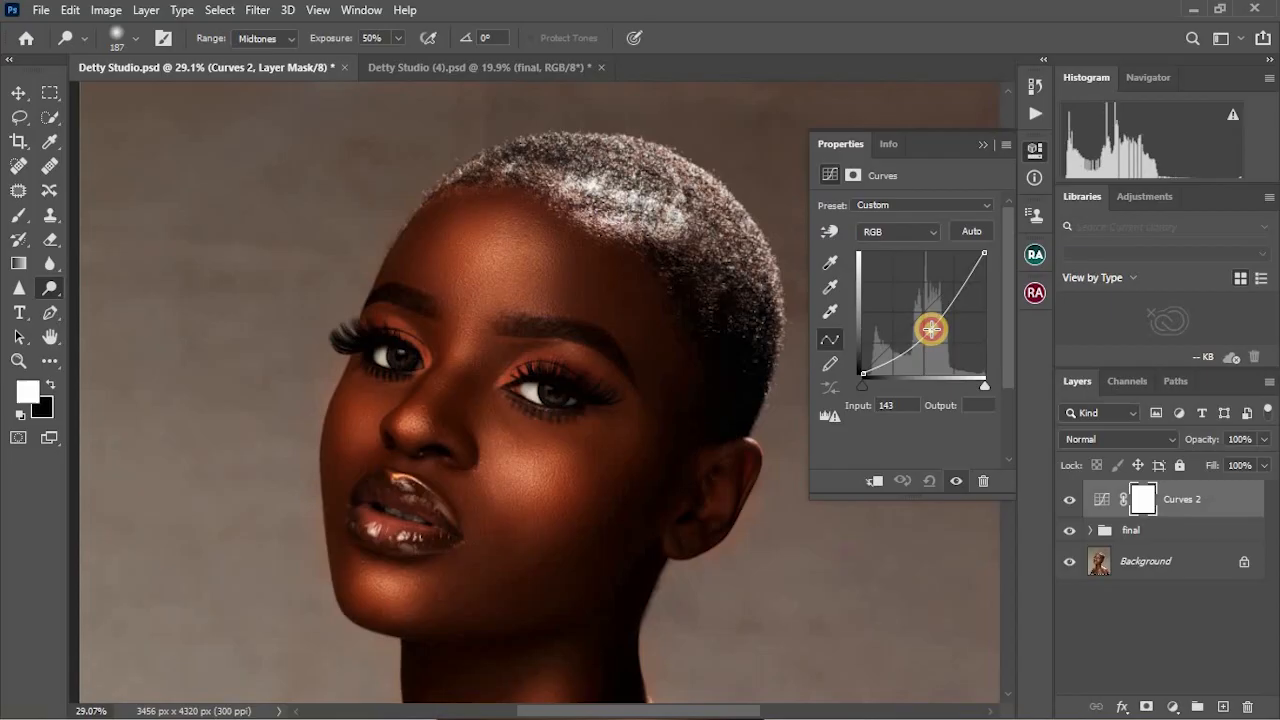
# Invert the Curves 2 layer mask to black and switch to the Brush tool with white as the foreground colour
pyautogui.click(981, 145)
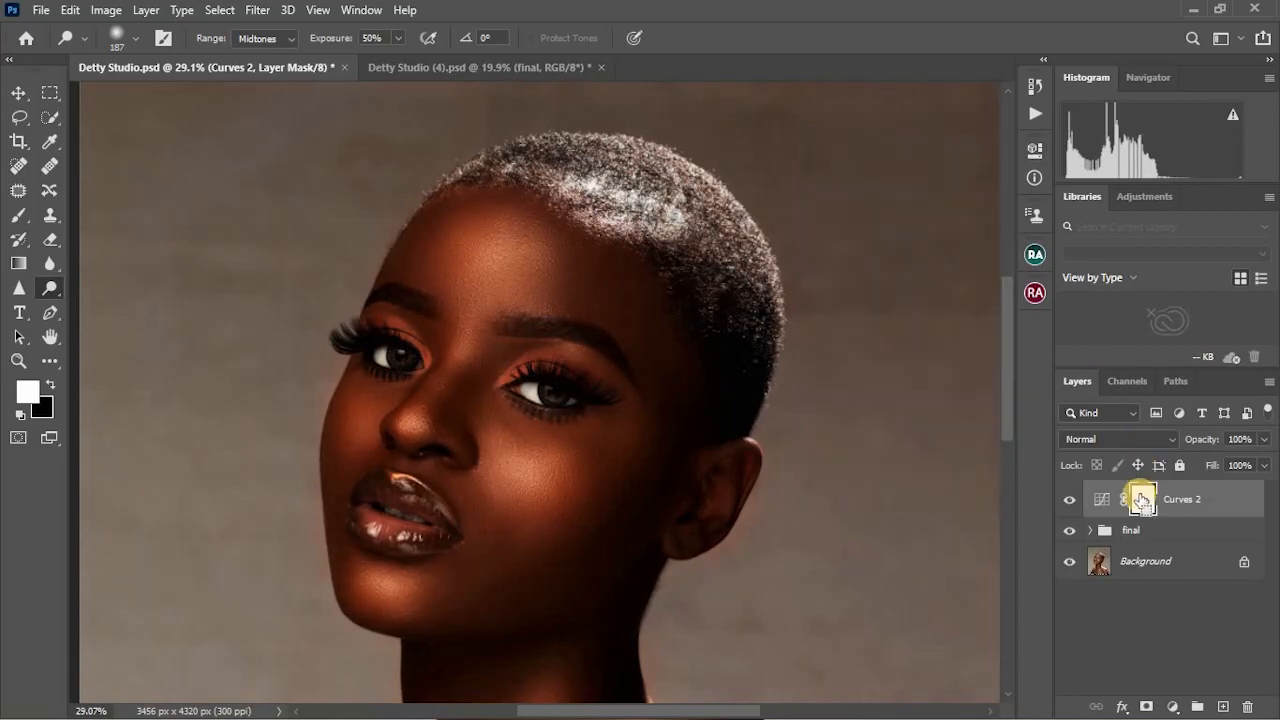
pyautogui.hotkey('ctrl', 'i')
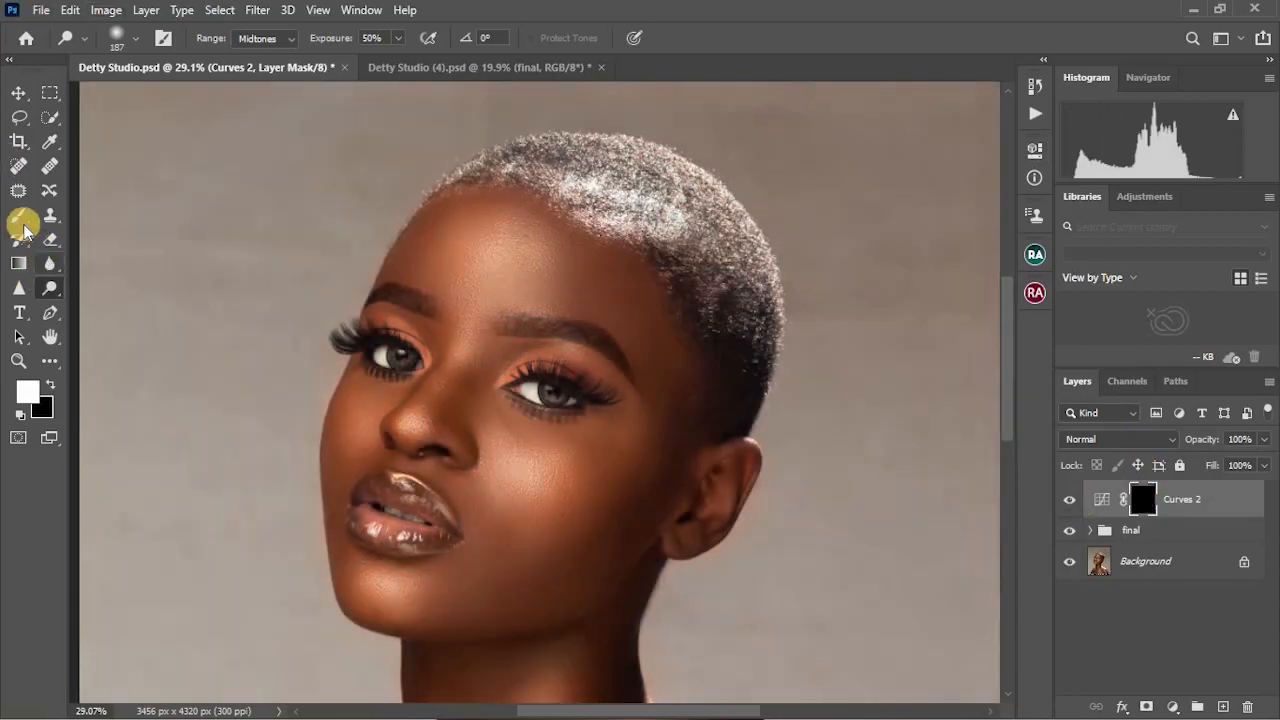
pyautogui.click(19, 216)
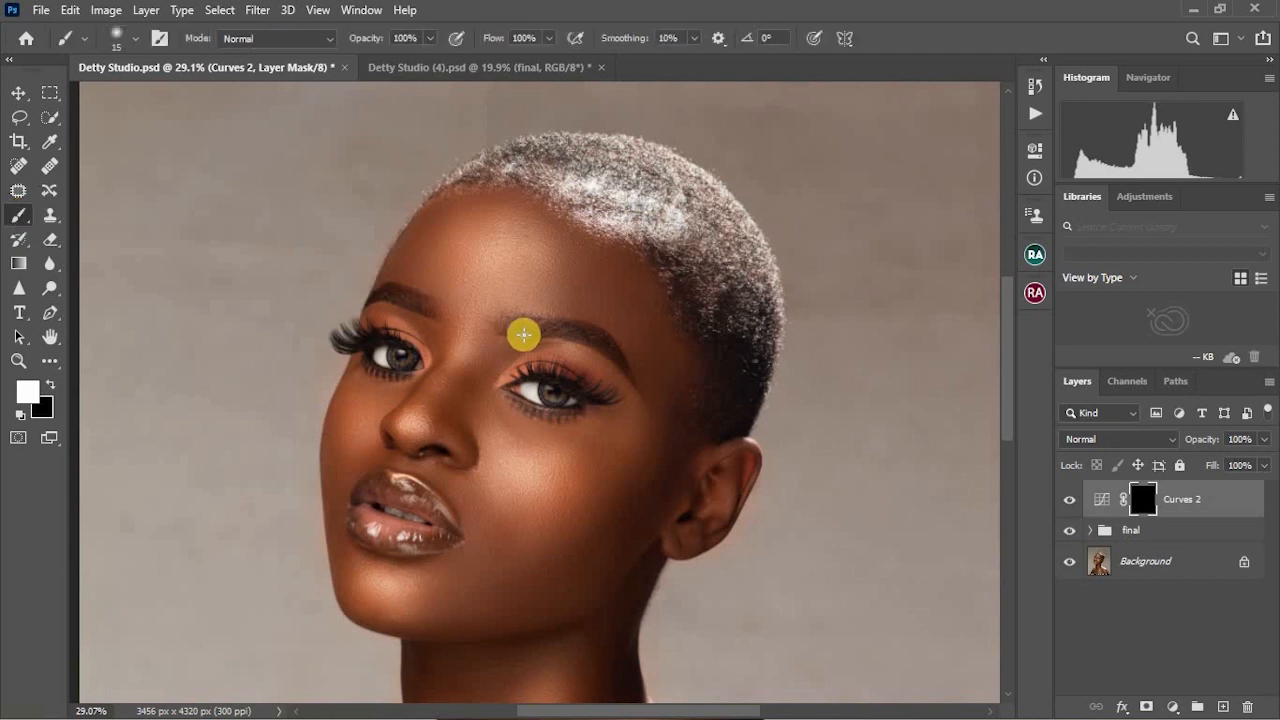
pyautogui.scroll(4, 524, 335)
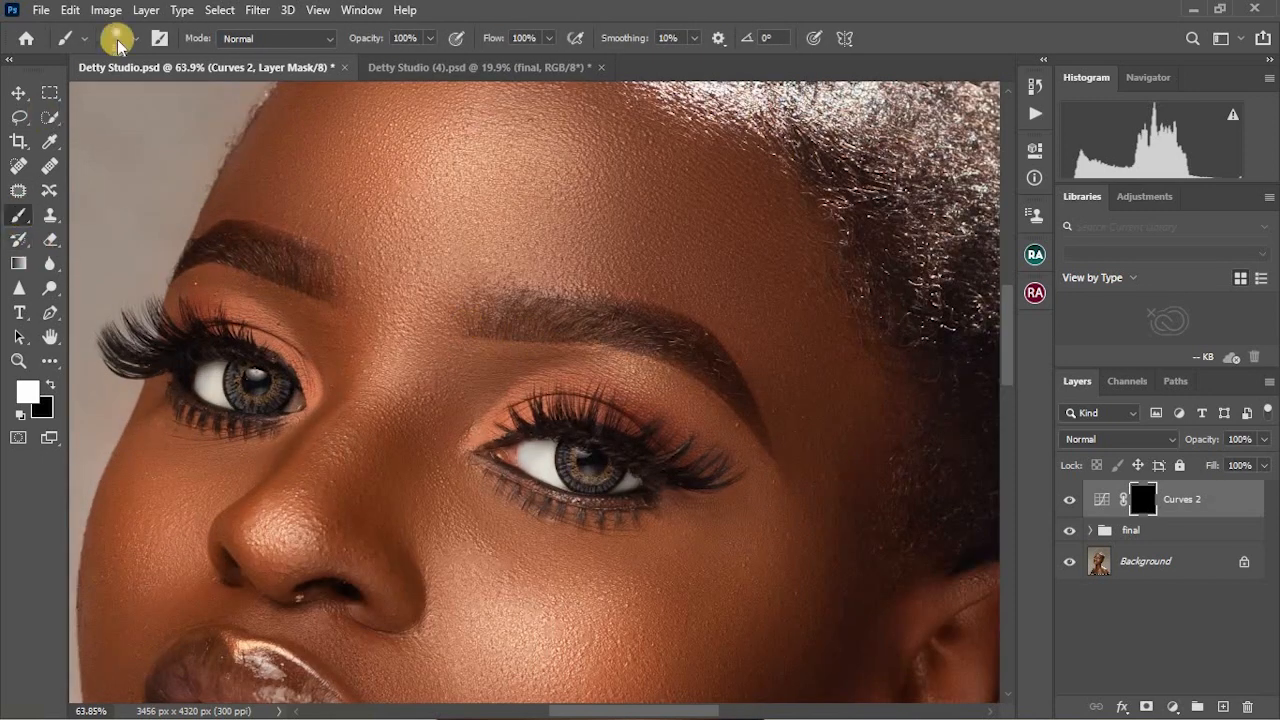
pyautogui.moveTo(550, 325); pyautogui.dragTo(577, 328)
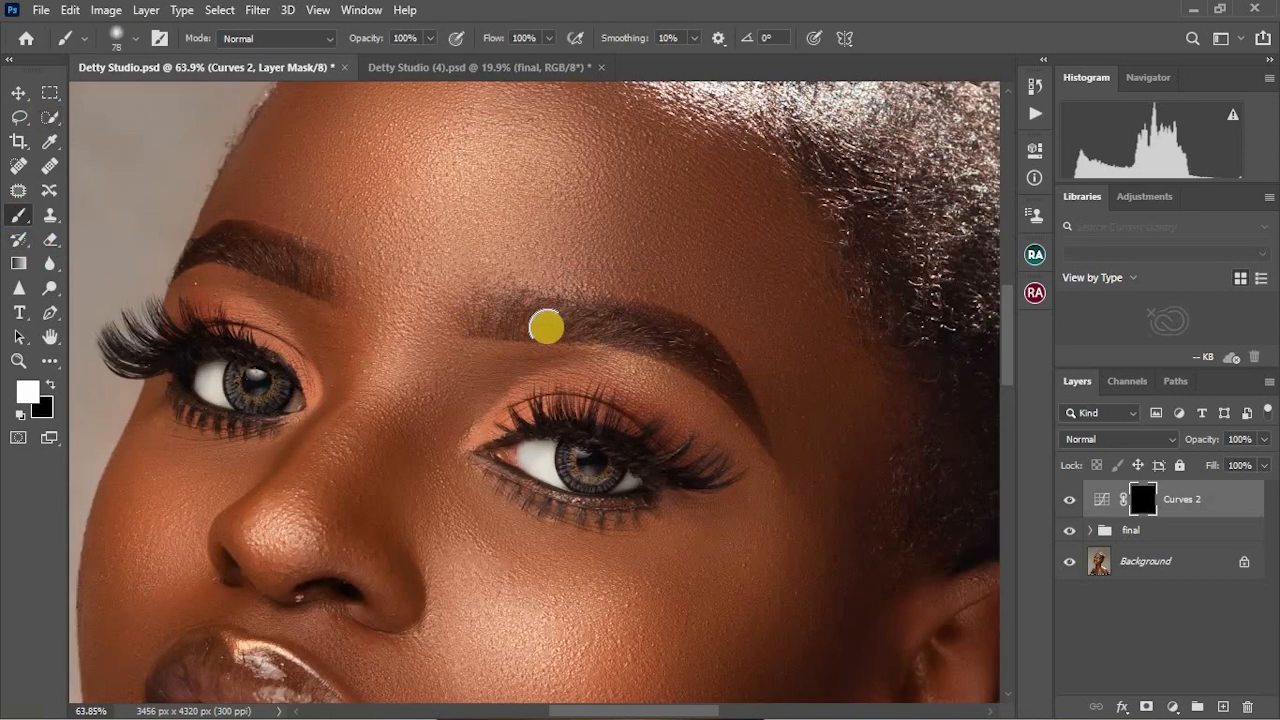
pyautogui.moveTo(493, 325)
pyautogui.mouseDown()
pyautogui.moveTo(654, 328)
pyautogui.moveTo(718, 358)
pyautogui.moveTo(764, 418)
pyautogui.mouseUp()
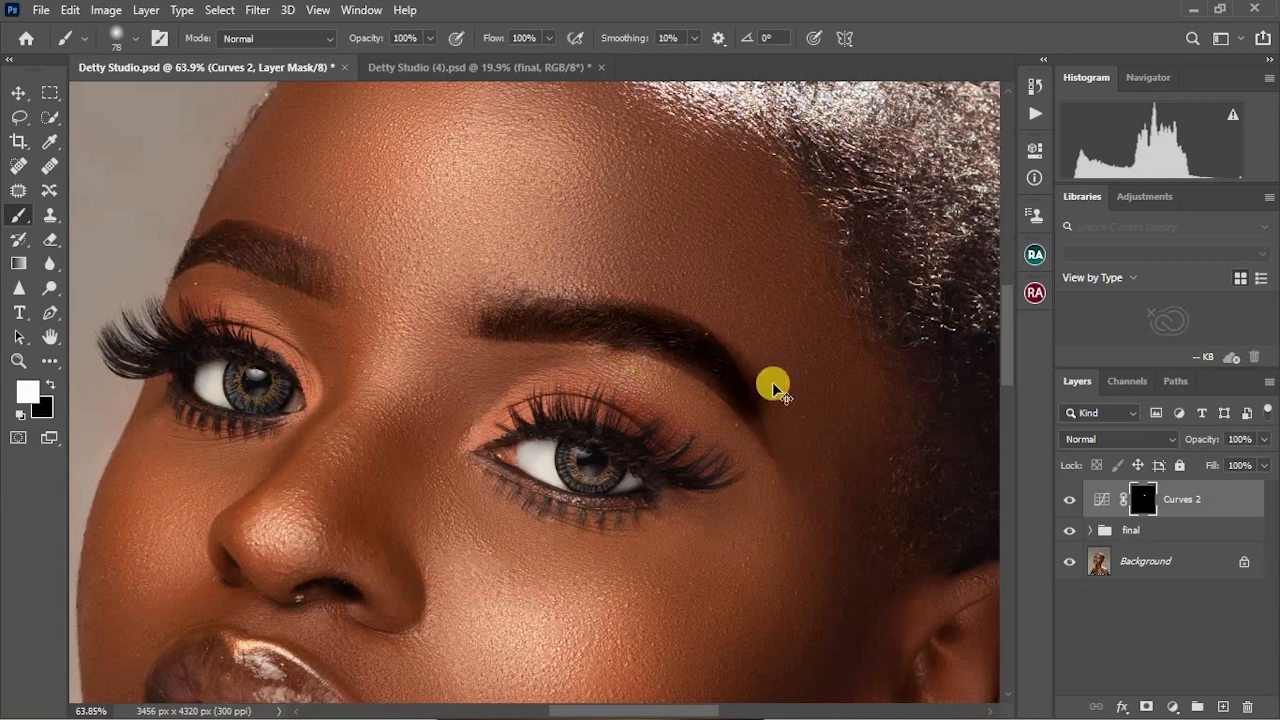
pyautogui.hotkey('ctrl', 'z')
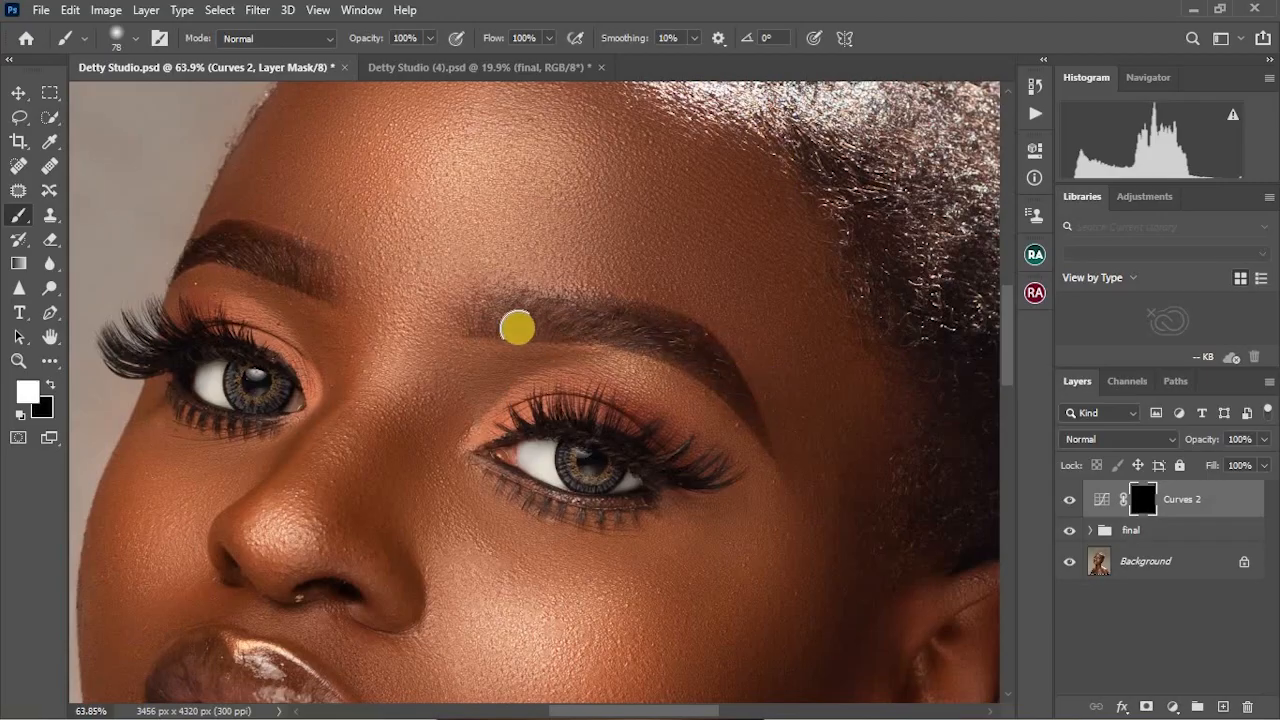
# Paint white on the Curves 2 mask over both eyebrows with a 99 px brush to darken them
pyautogui.keyDown('alt'); pyautogui.rightClick(512, 327); pyautogui.keyUp('alt')
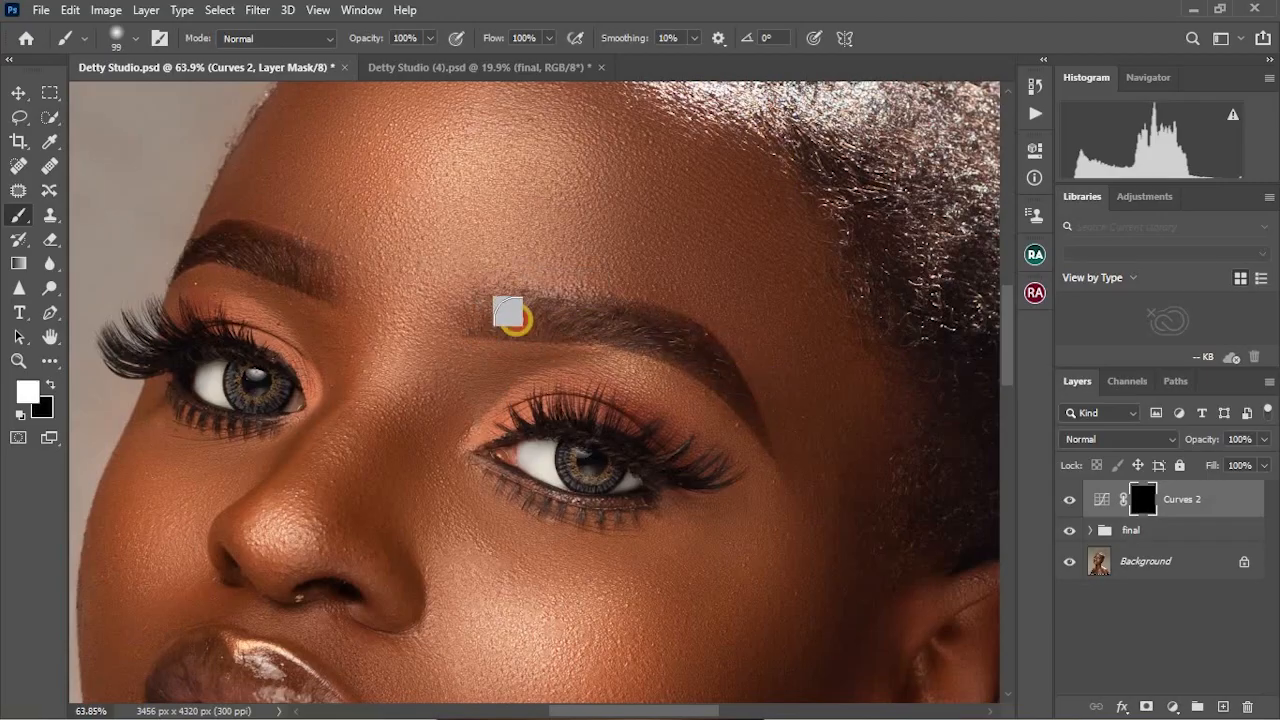
pyautogui.moveTo(516, 320)
pyautogui.mouseDown()
pyautogui.moveTo(691, 346)
pyautogui.moveTo(755, 415)
pyautogui.mouseUp()
pyautogui.moveTo(323, 277)
pyautogui.mouseDown()
pyautogui.moveTo(216, 250)
pyautogui.moveTo(149, 263)
pyautogui.mouseUp()
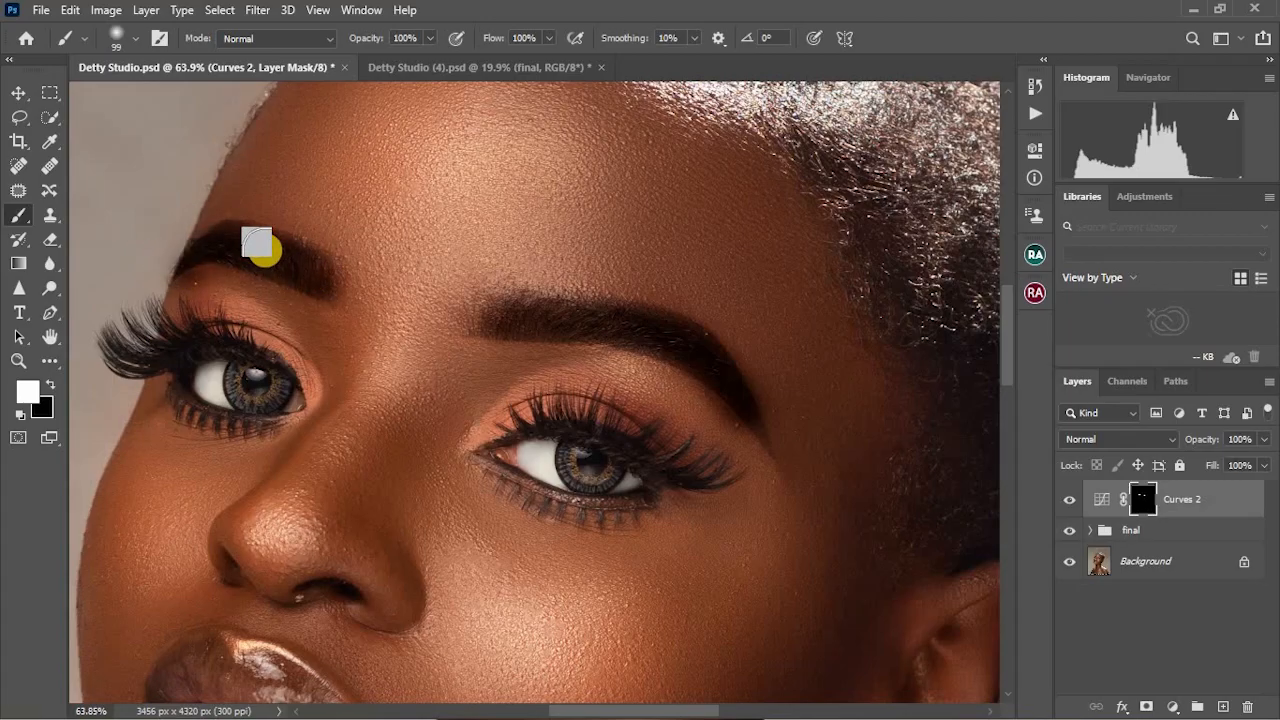
# Clean up the edges of both darkened eyebrows by painting black on the Curves 2 mask with a 49 px brush
pyautogui.click(50, 384)
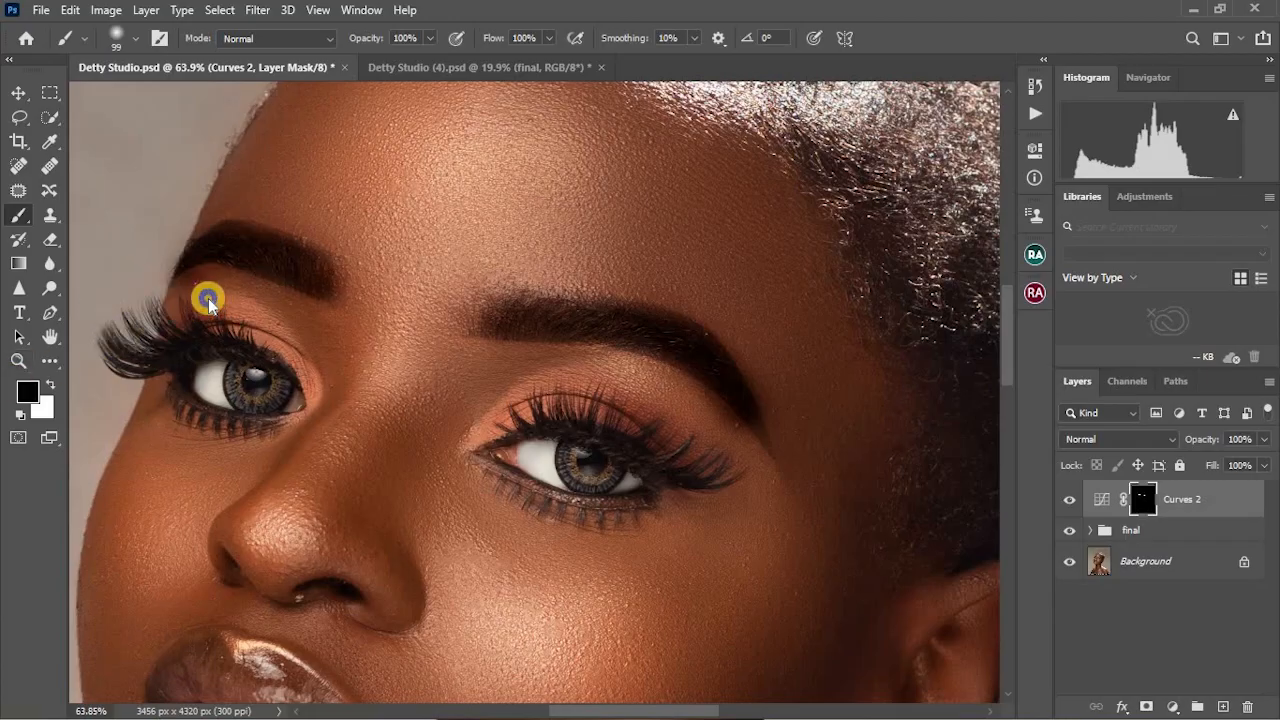
pyautogui.moveTo(208, 298); pyautogui.dragTo(191, 296)
pyautogui.moveTo(184, 291); pyautogui.dragTo(180, 289)
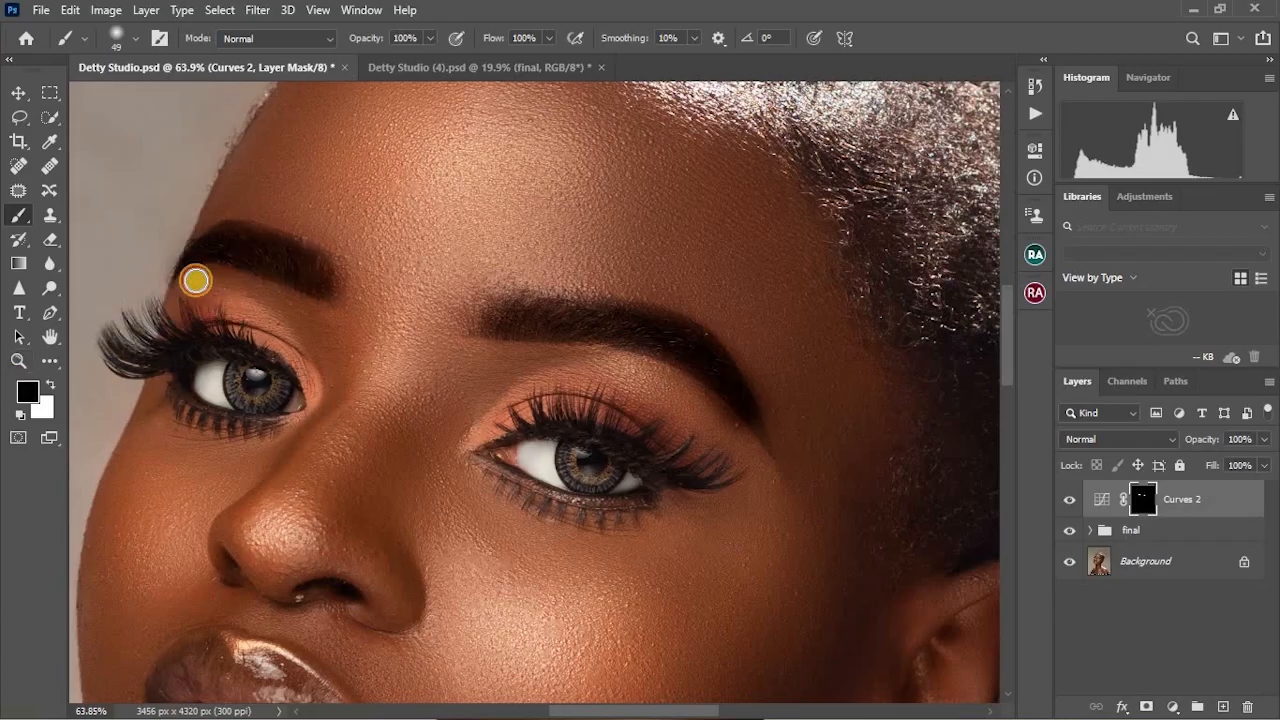
pyautogui.moveTo(258, 288)
pyautogui.mouseDown()
pyautogui.moveTo(331, 309)
pyautogui.moveTo(357, 264)
pyautogui.mouseUp()
pyautogui.moveTo(543, 357)
pyautogui.mouseDown()
pyautogui.moveTo(669, 380)
pyautogui.moveTo(775, 464)
pyautogui.mouseUp()
pyautogui.moveTo(729, 337)
pyautogui.mouseDown()
pyautogui.moveTo(791, 455)
pyautogui.moveTo(767, 449)
pyautogui.moveTo(773, 462)
pyautogui.mouseUp()
pyautogui.press('x')
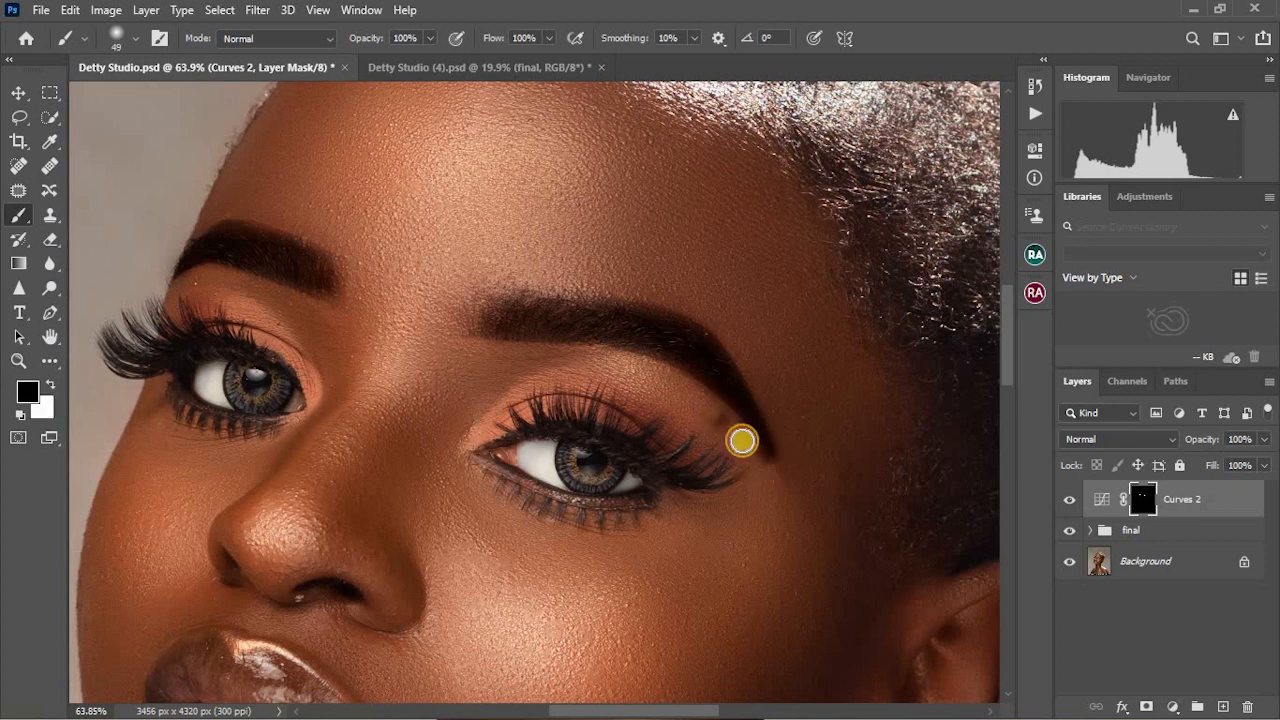
pyautogui.moveTo(780, 483); pyautogui.dragTo(746, 322)
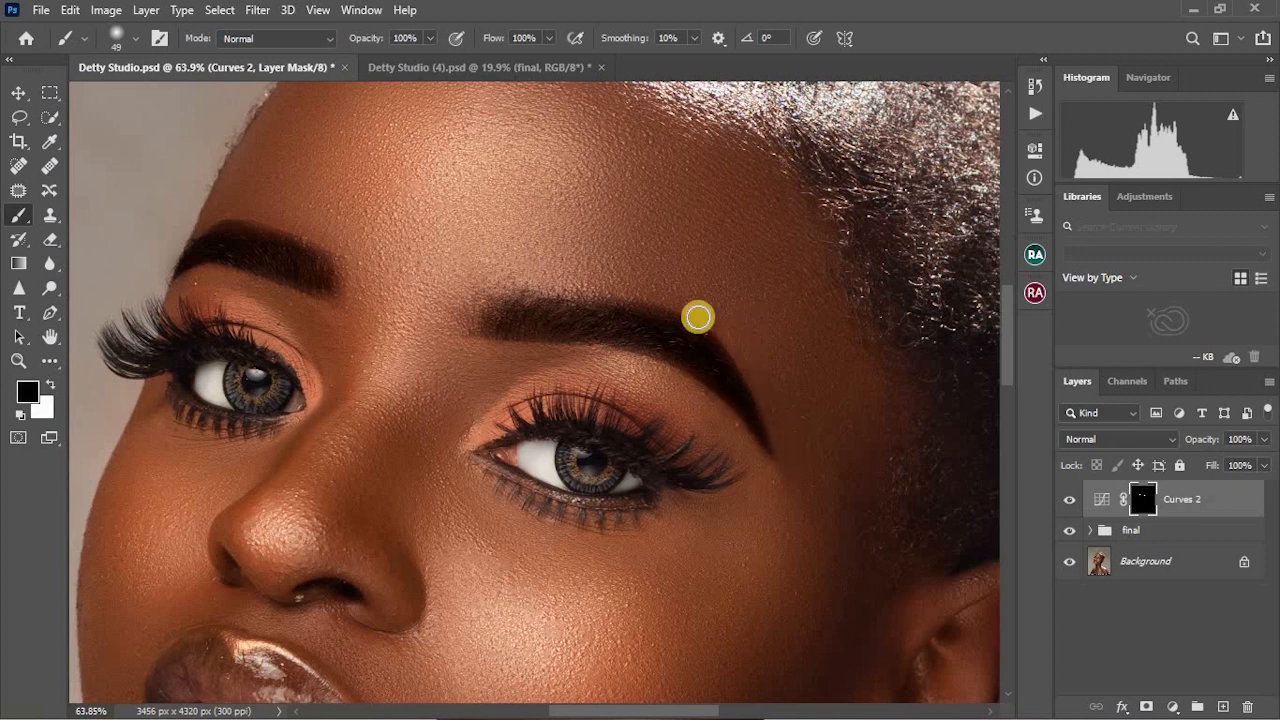
# Set the Curves 2 layer's blend mode to Darker Color and its opacity to 48%
pyautogui.click(1168, 443)
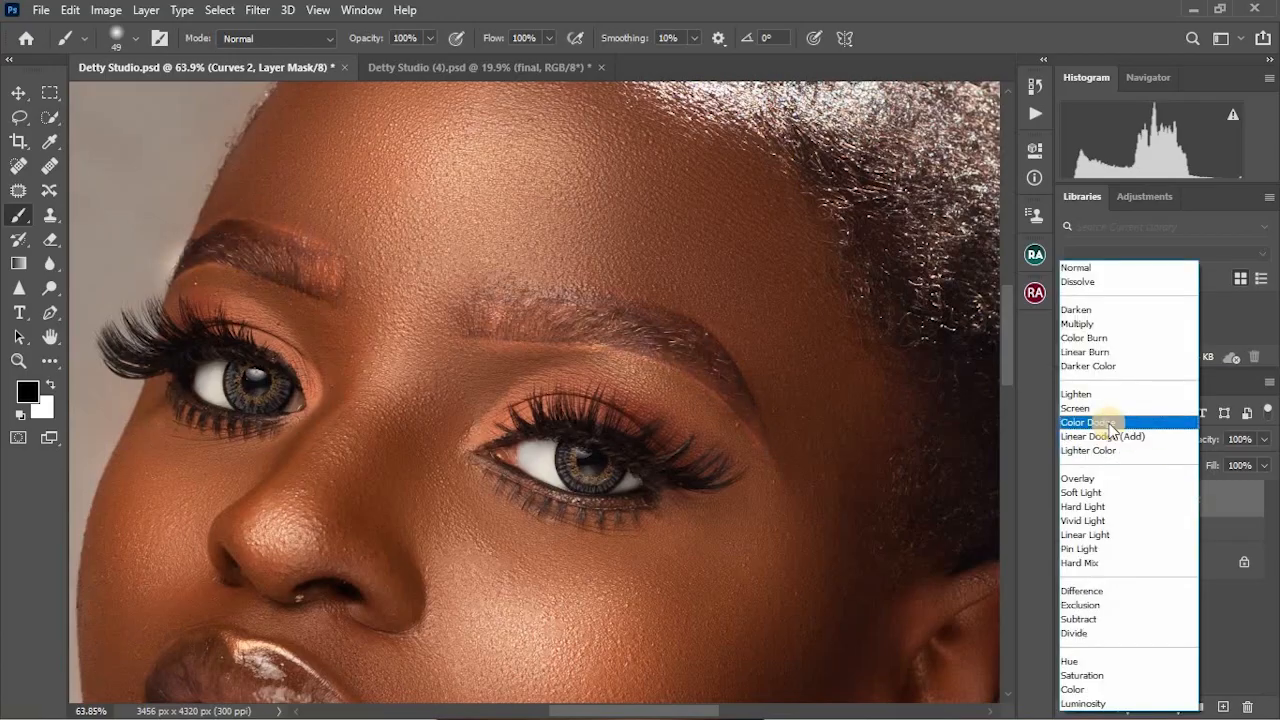
pyautogui.click(1100, 372)
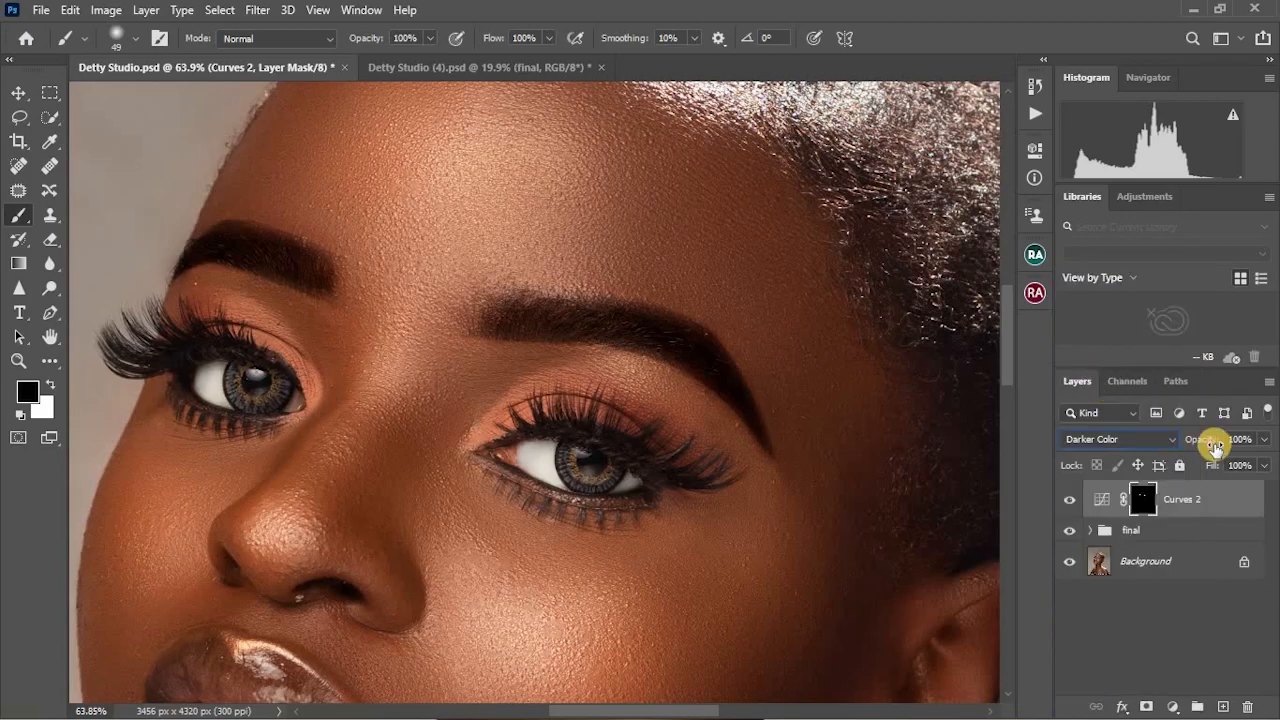
pyautogui.moveTo(1190, 446)
pyautogui.mouseDown()
pyautogui.moveTo(1180, 443)
pyautogui.moveTo(1203, 443)
pyautogui.moveTo(1183, 437)
pyautogui.moveTo(1197, 446)
pyautogui.mouseUp()
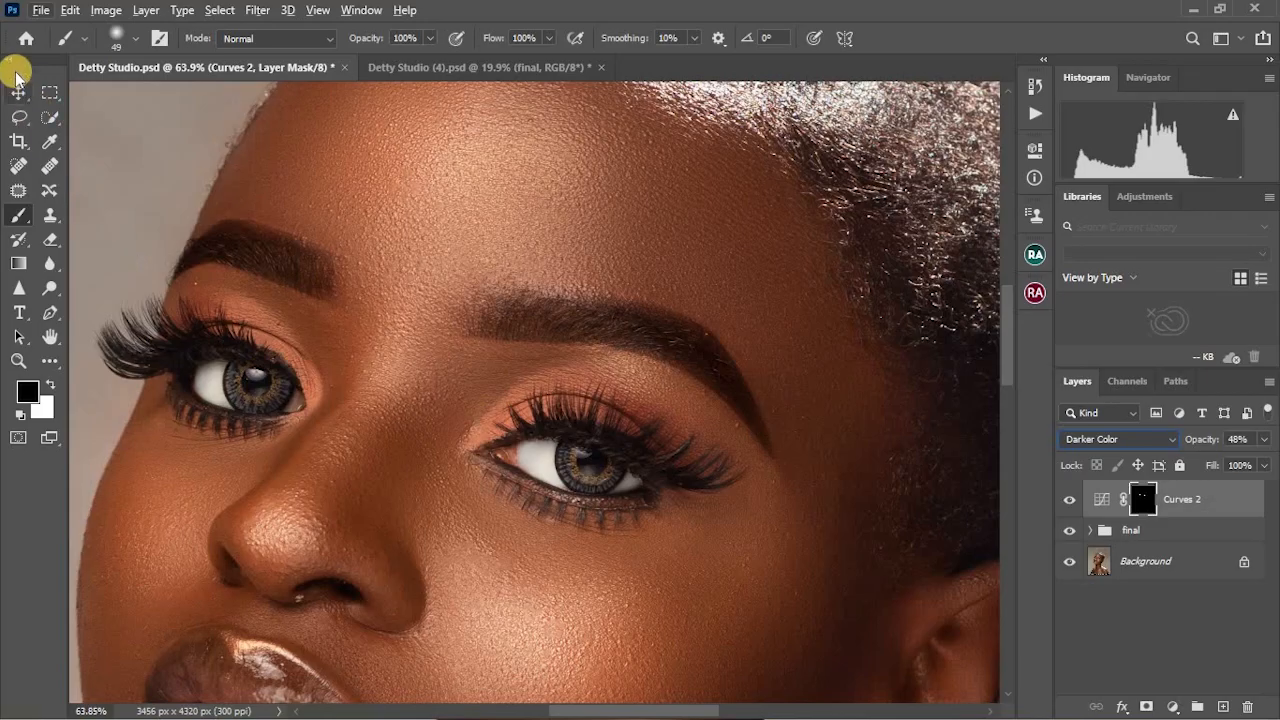
# Reselect the Curves 2 layer and lower its opacity to 31% to soften the eyebrow darkening
pyautogui.press('v')
pyautogui.scroll(-6, 309, 214)
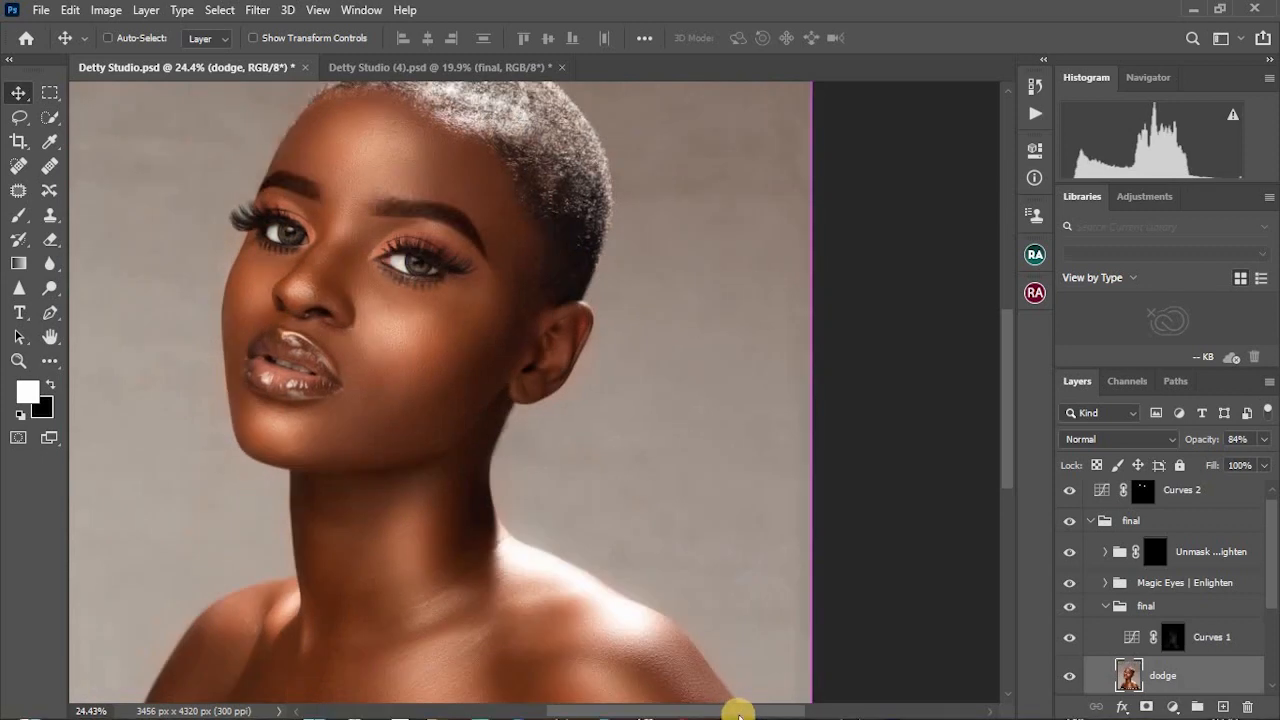
pyautogui.moveTo(731, 703); pyautogui.dragTo(698, 662)
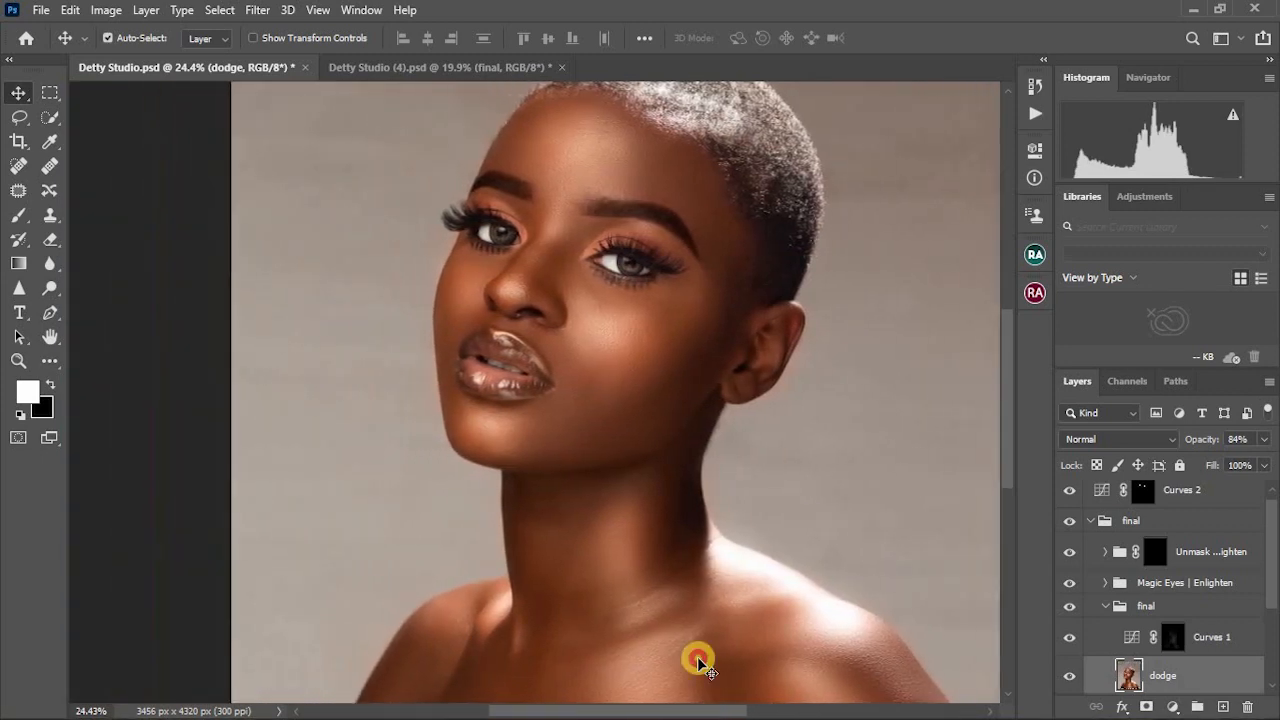
pyautogui.scroll(1, 760, 490)
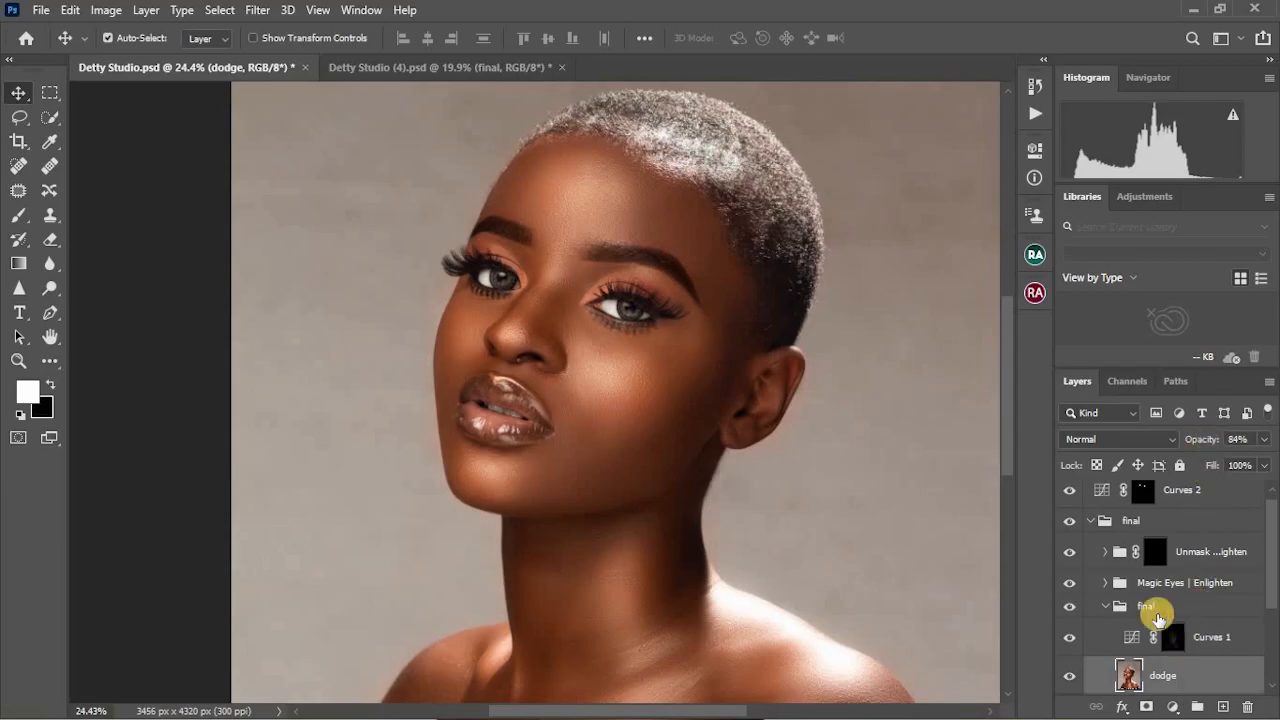
pyautogui.scroll(1, 1150, 510)
pyautogui.click(1147, 499)
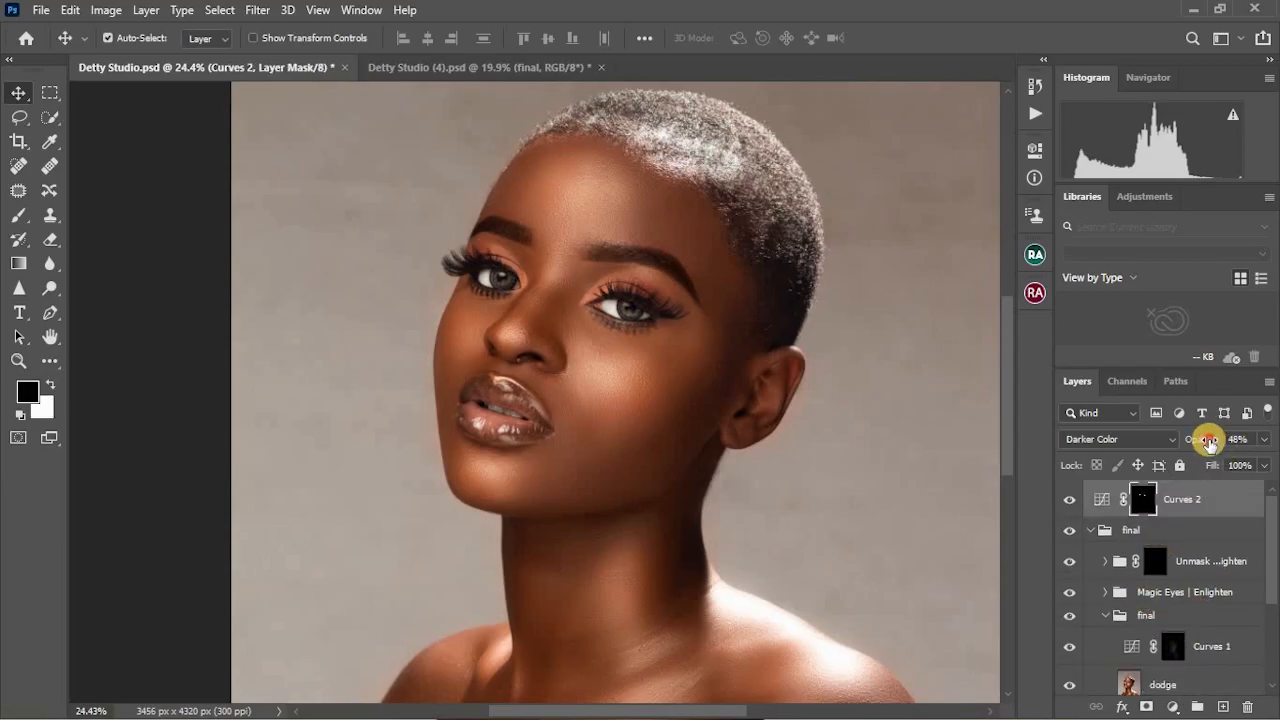
pyautogui.moveTo(1209, 441); pyautogui.dragTo(1194, 444)
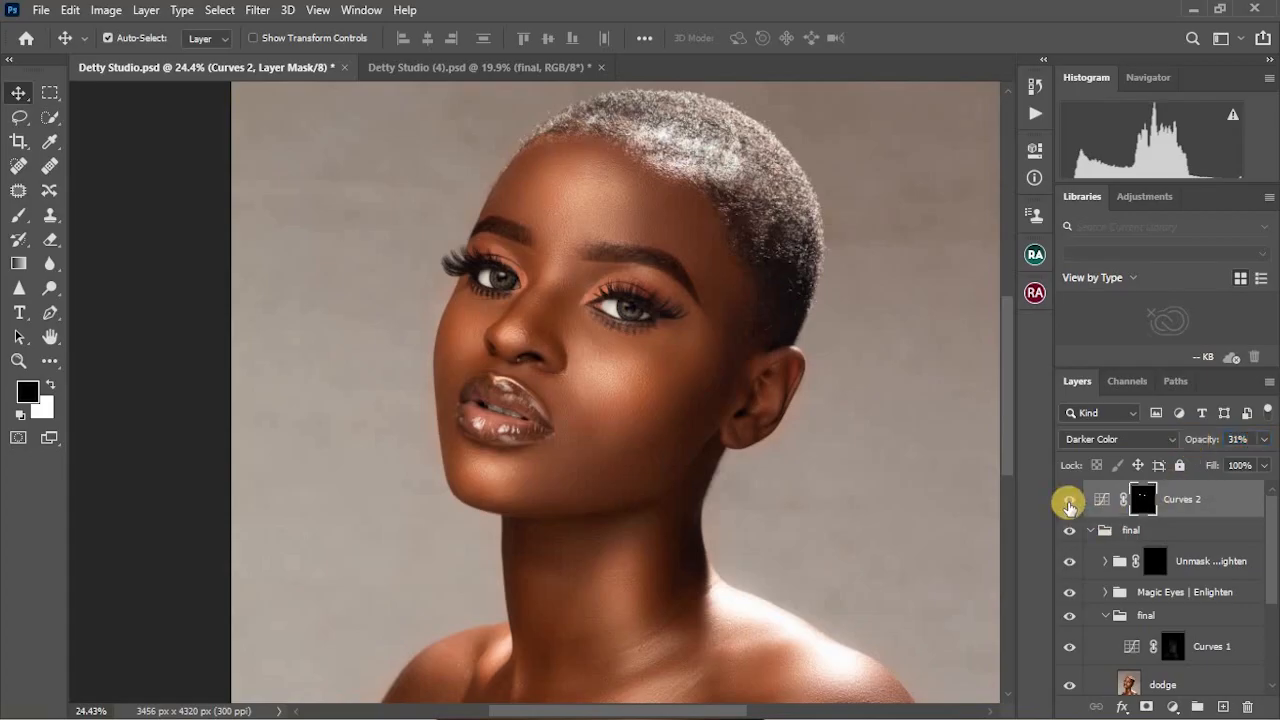
# Compare the eyebrows before and after darkening by hiding and showing the Curves 2 layer
pyautogui.click(1069, 503)
pyautogui.click(1069, 503)
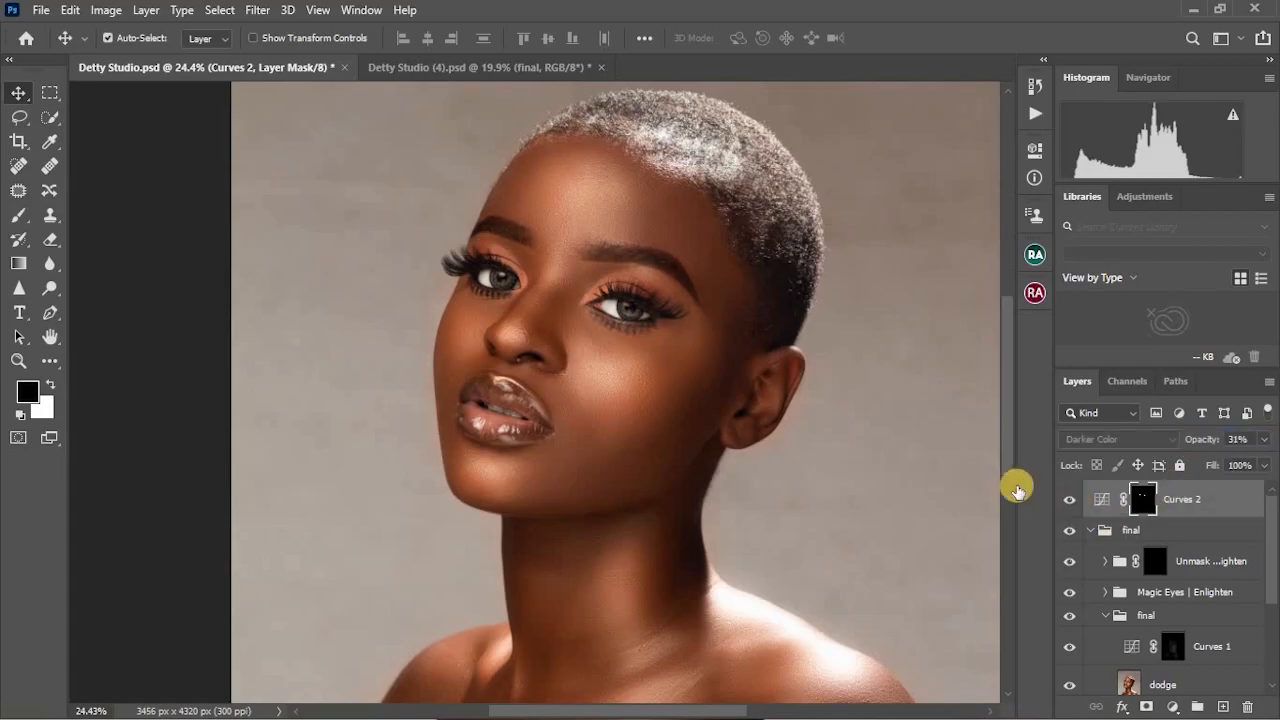
pyautogui.scroll(3, 562, 225)
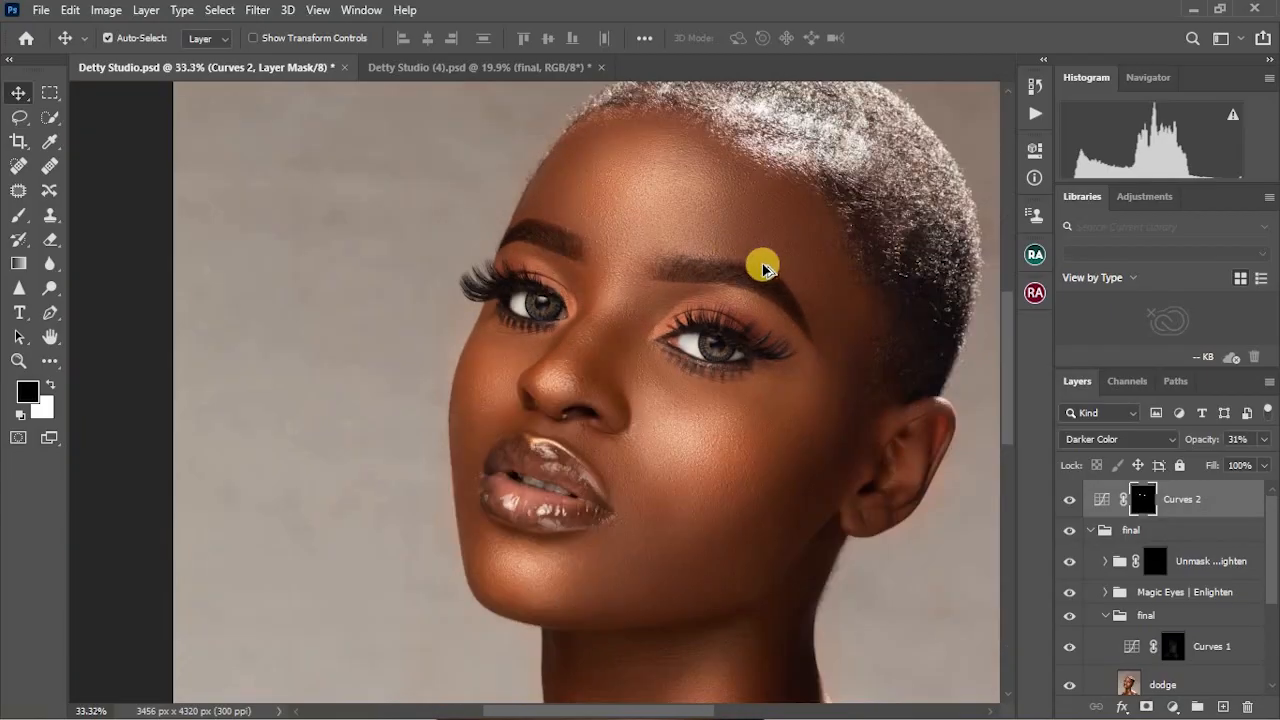
pyautogui.scroll(-2, 762, 268)
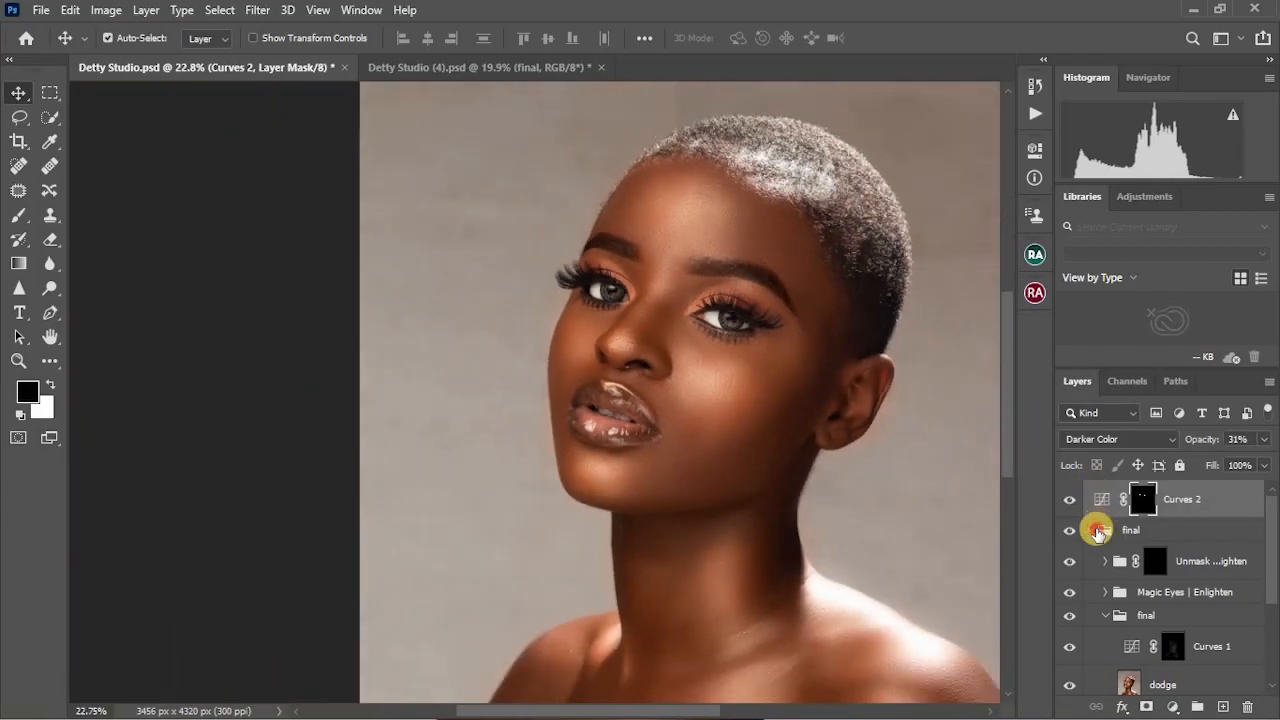
# Select the final group below Curves 2 and collapse it in the layer stack
pyautogui.click(1097, 531)
pyautogui.click(1092, 530)
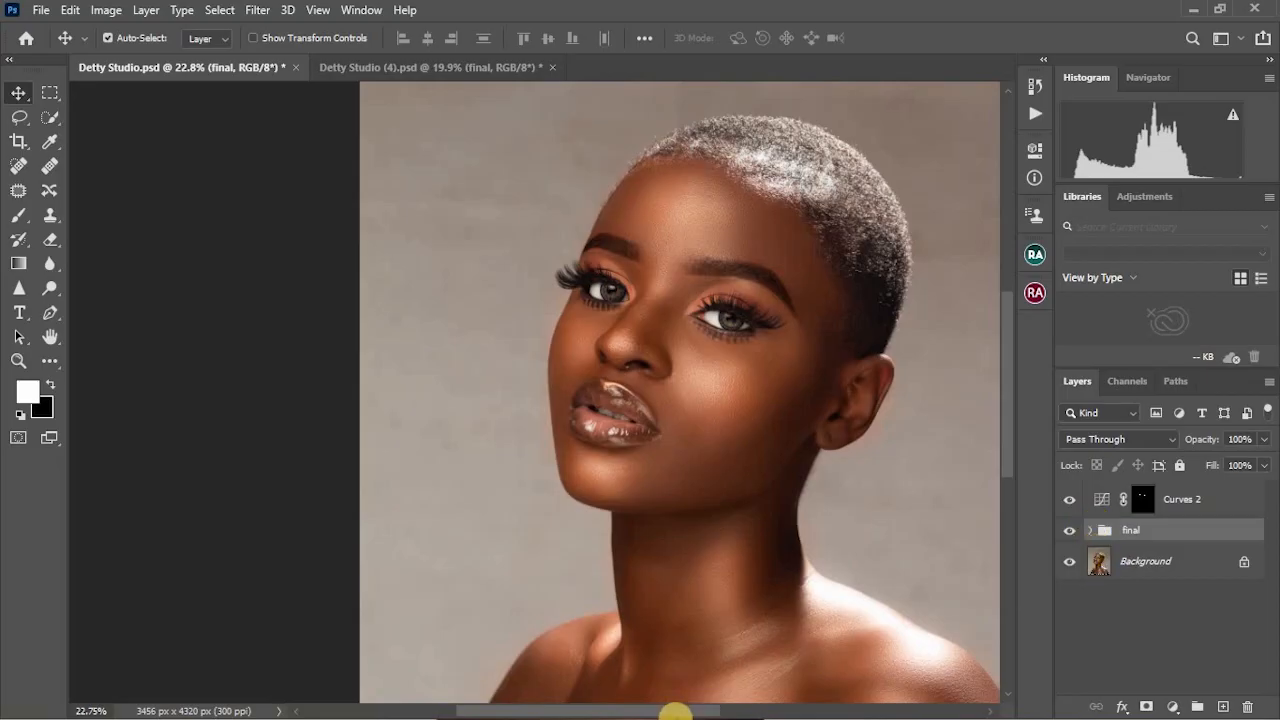
pyautogui.moveTo(685, 711); pyautogui.dragTo(697, 712)
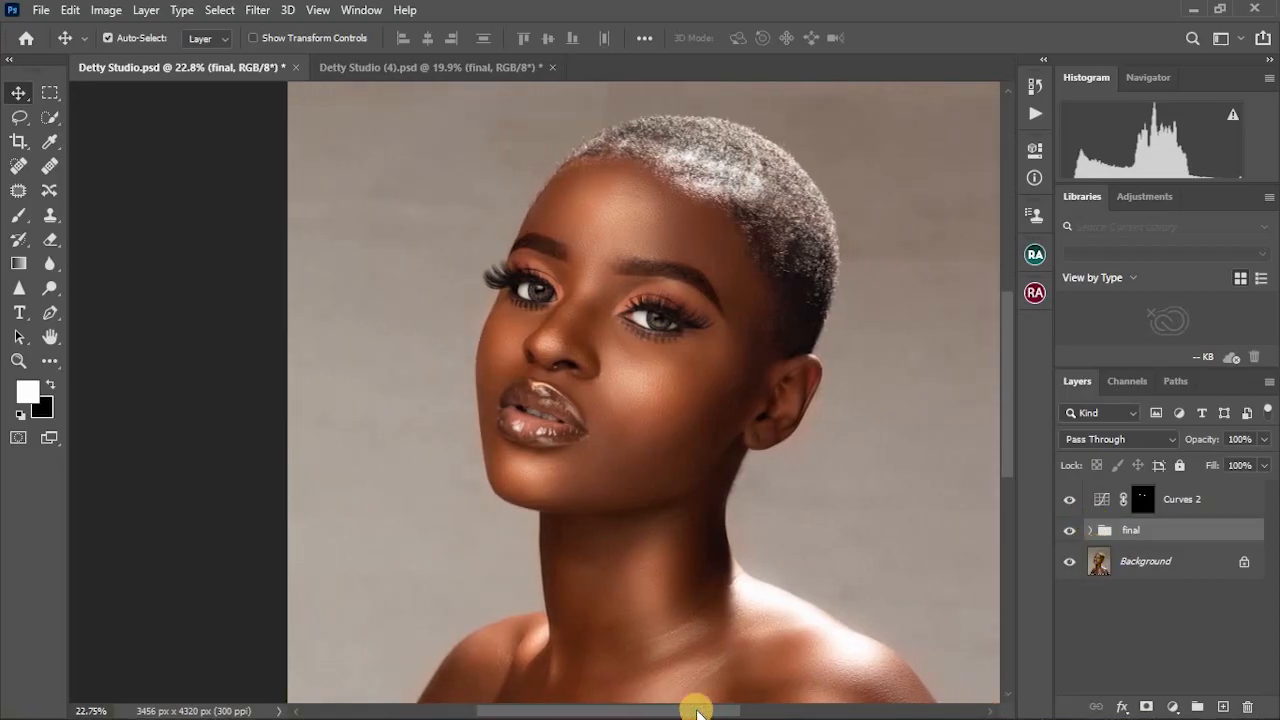